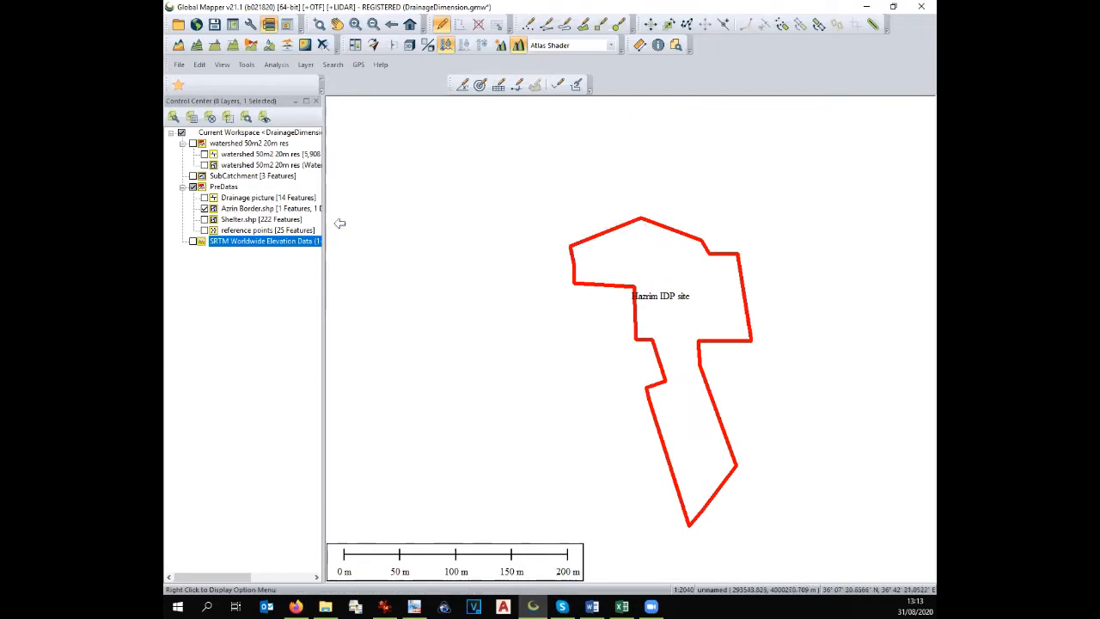
Turn on the Drainage picture layer in the PreDatas group and widen the layer list to show full layer names
click(206, 198)
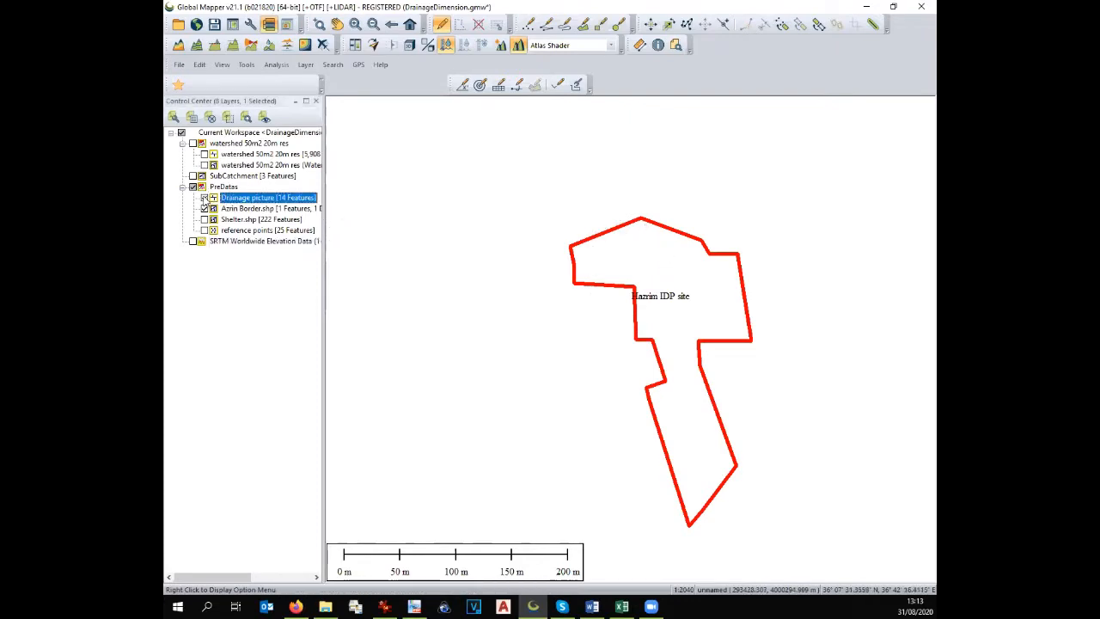
scroll(573, 311, up, 1)
scroll(573, 311, down, 1)
drag(325, 262, 394, 275)
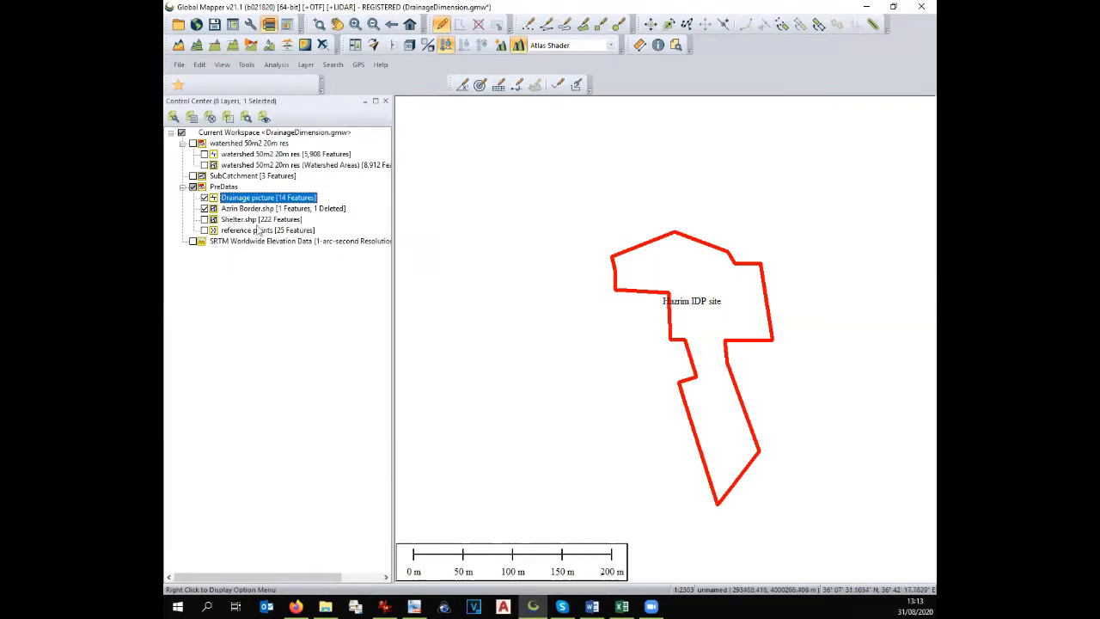
click(205, 208)
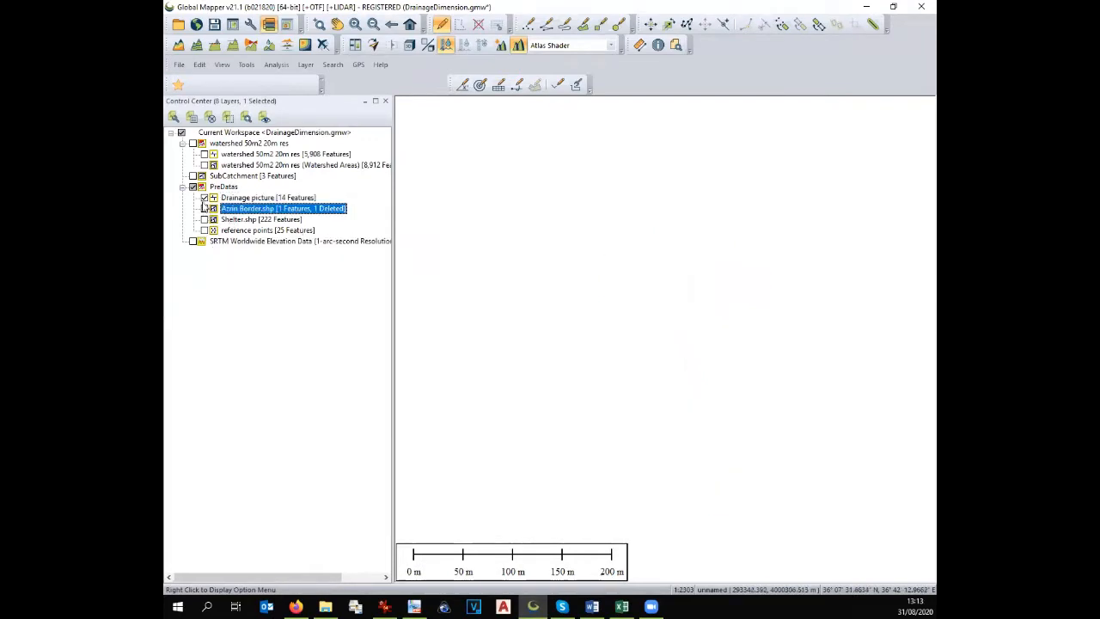
click(204, 209)
click(204, 199)
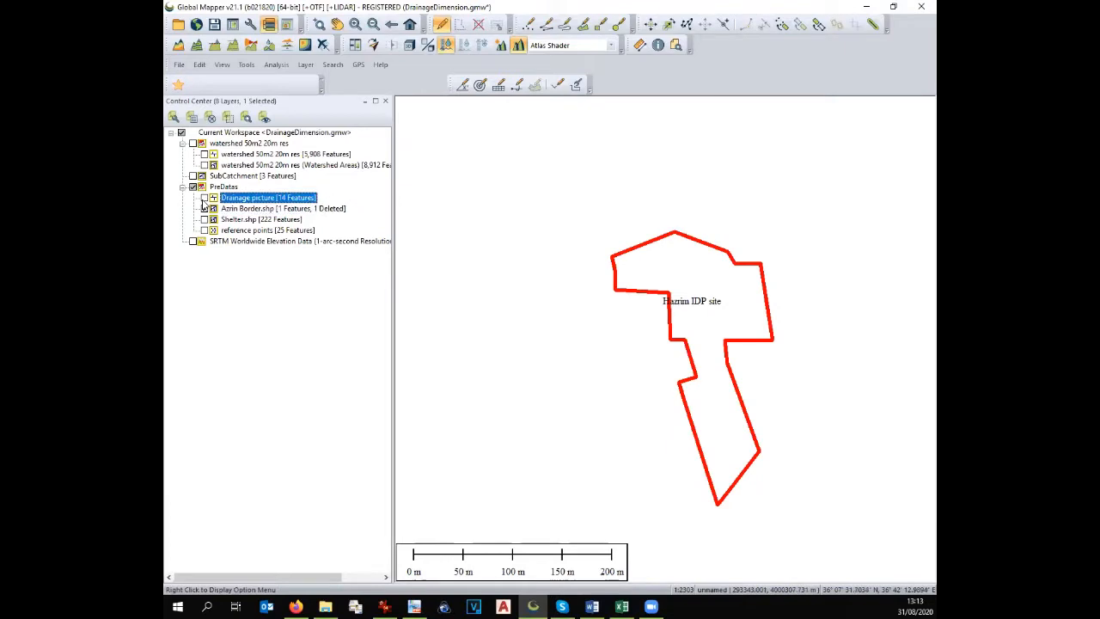
click(204, 198)
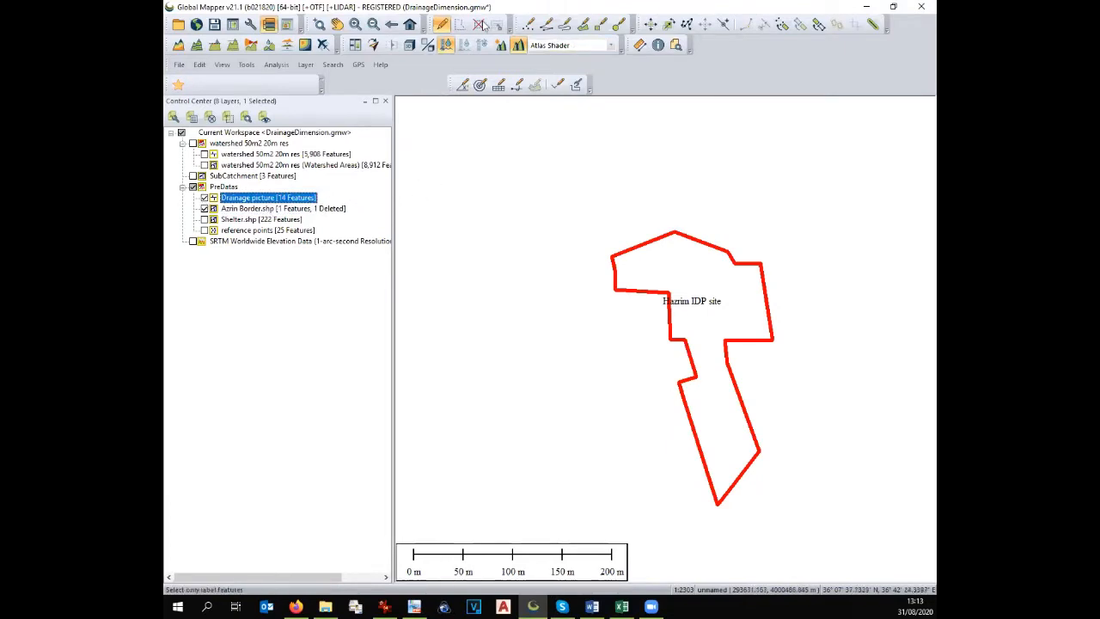
Digitize a line along the western edge of the Hazrim IDP site border, from its northern peak to its southern tip
click(547, 25)
click(674, 233)
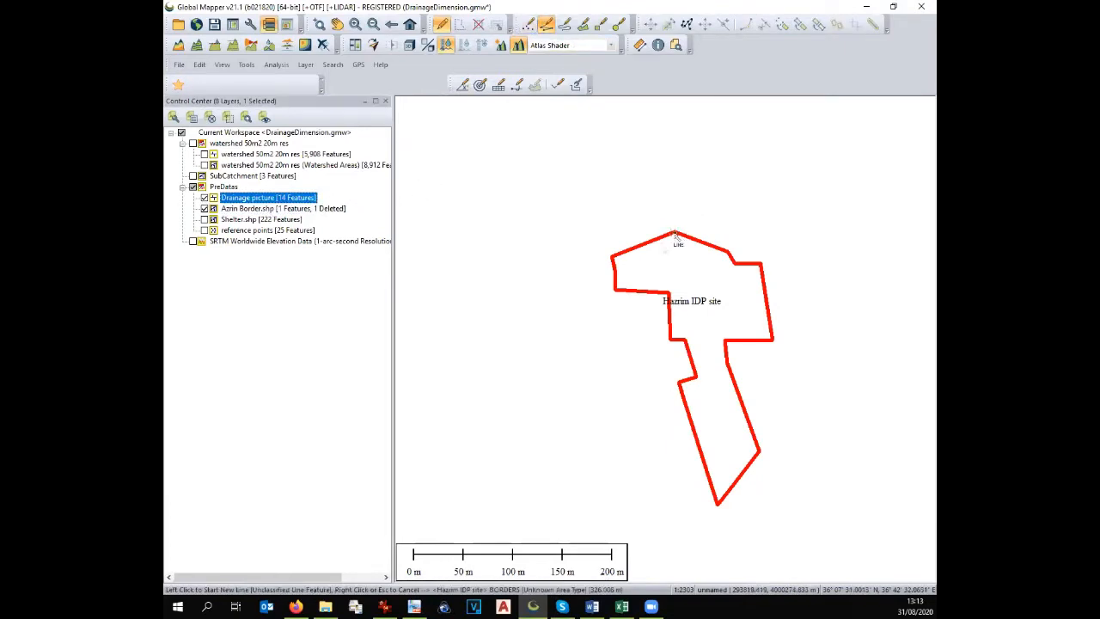
click(609, 256)
click(613, 288)
click(668, 293)
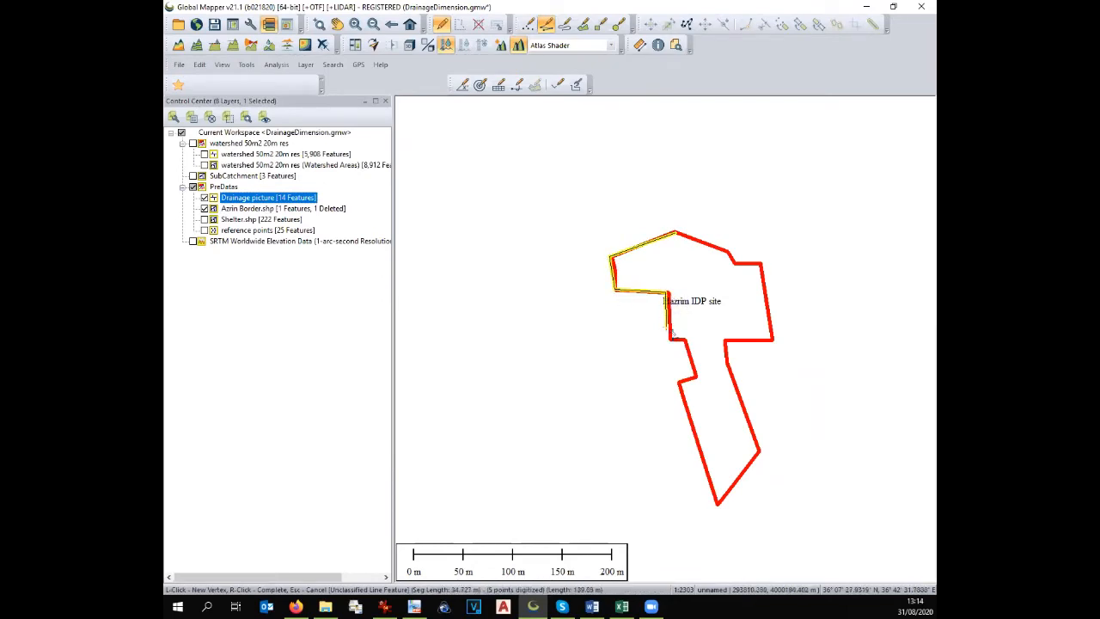
click(670, 338)
click(684, 340)
click(695, 375)
click(679, 380)
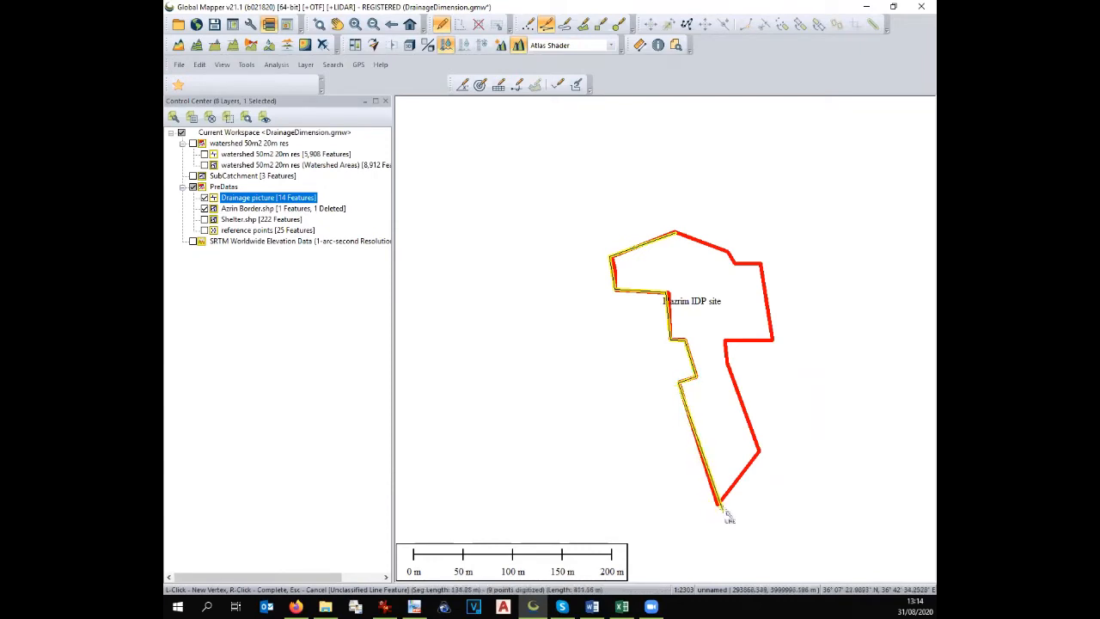
click(719, 507)
right_click(720, 507)
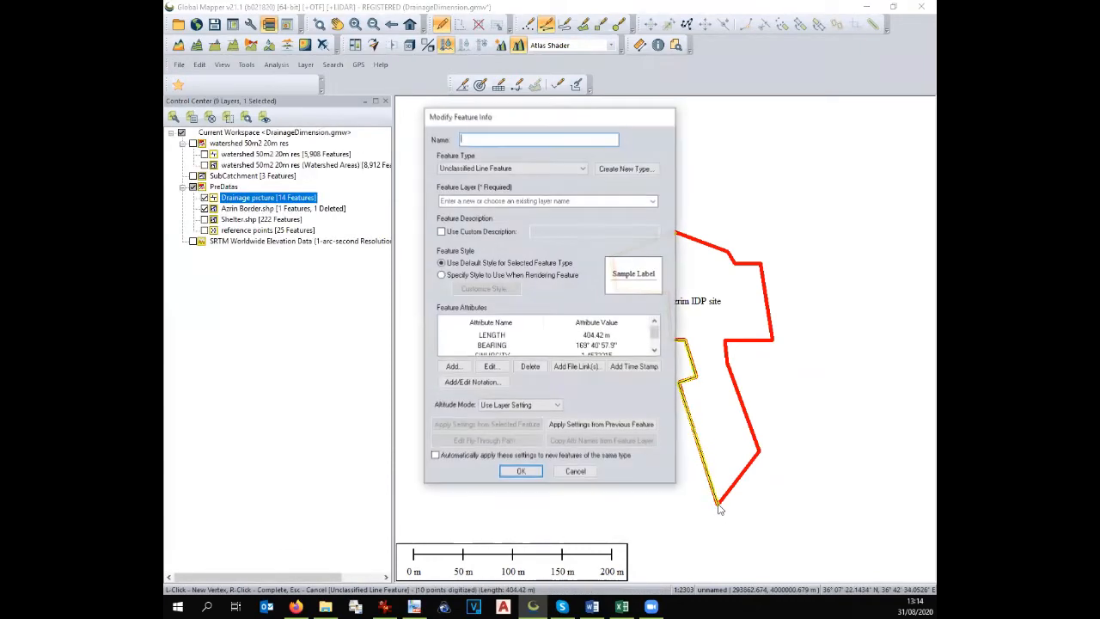
Name the new line "darain wholw" and assign it to a new feature layer called "drainage"
text(daran wholw)
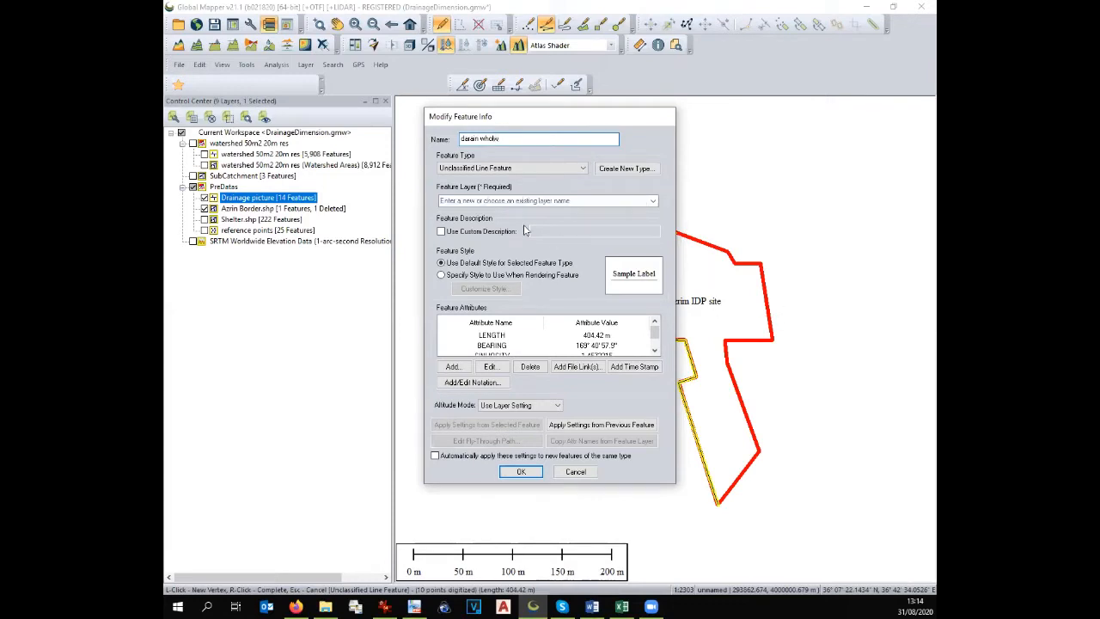
key(BackSpace)
key(BackSpace)
key(BackSpace)
click(519, 201)
text(drainage)
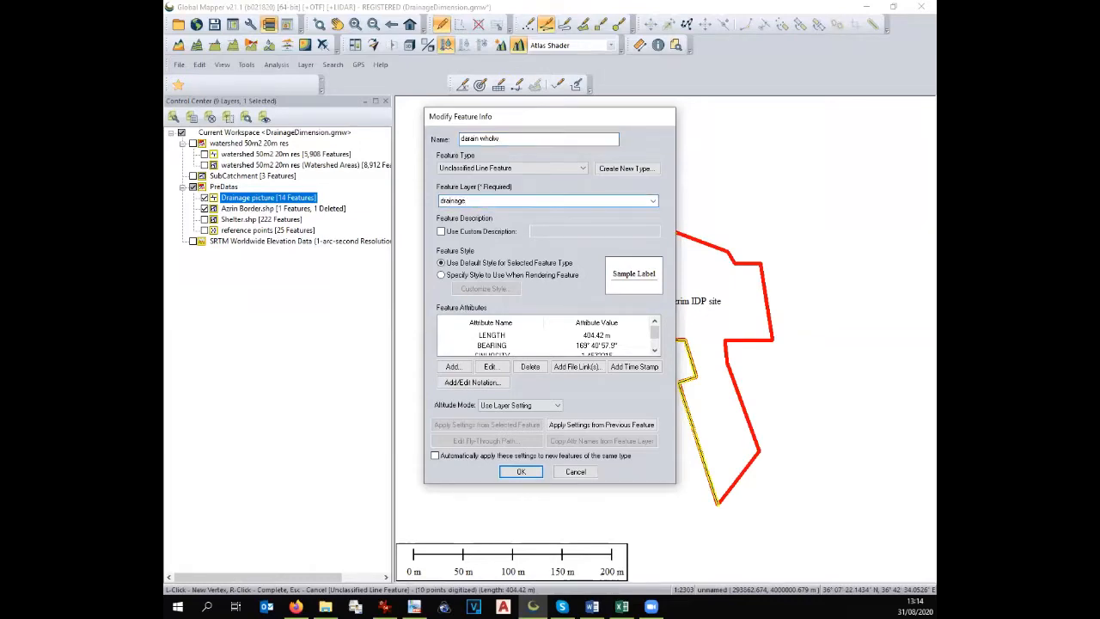
key(Return)
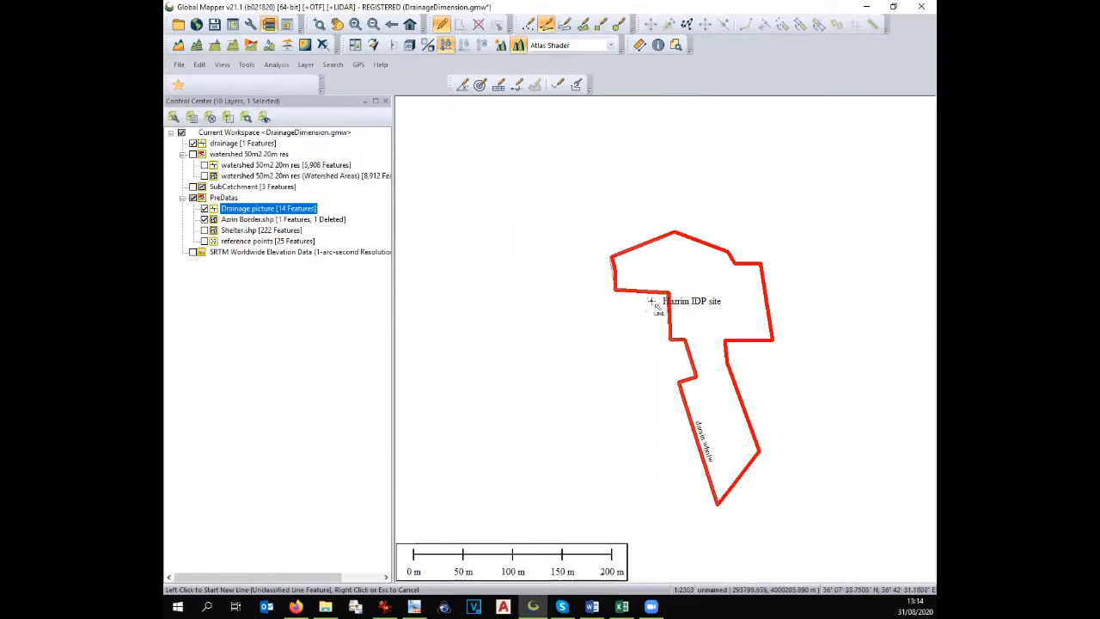
Examine the drawn line against the site border and view the full extent of the Drainage picture layer
scroll(653, 305, up, 1)
scroll(584, 226, up, 1)
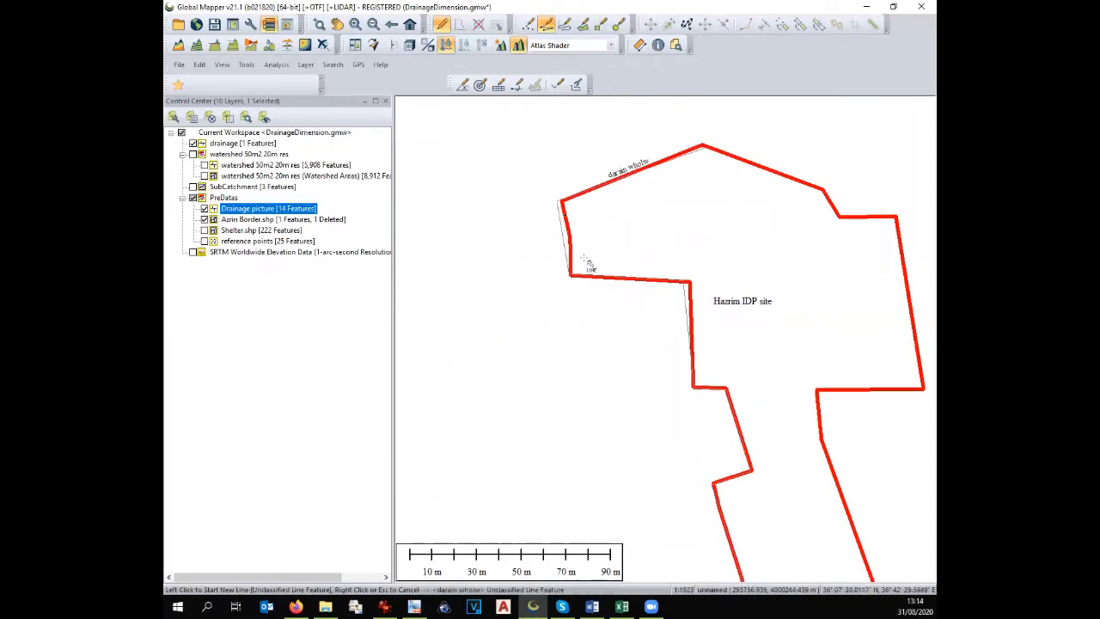
scroll(583, 256, down, 2)
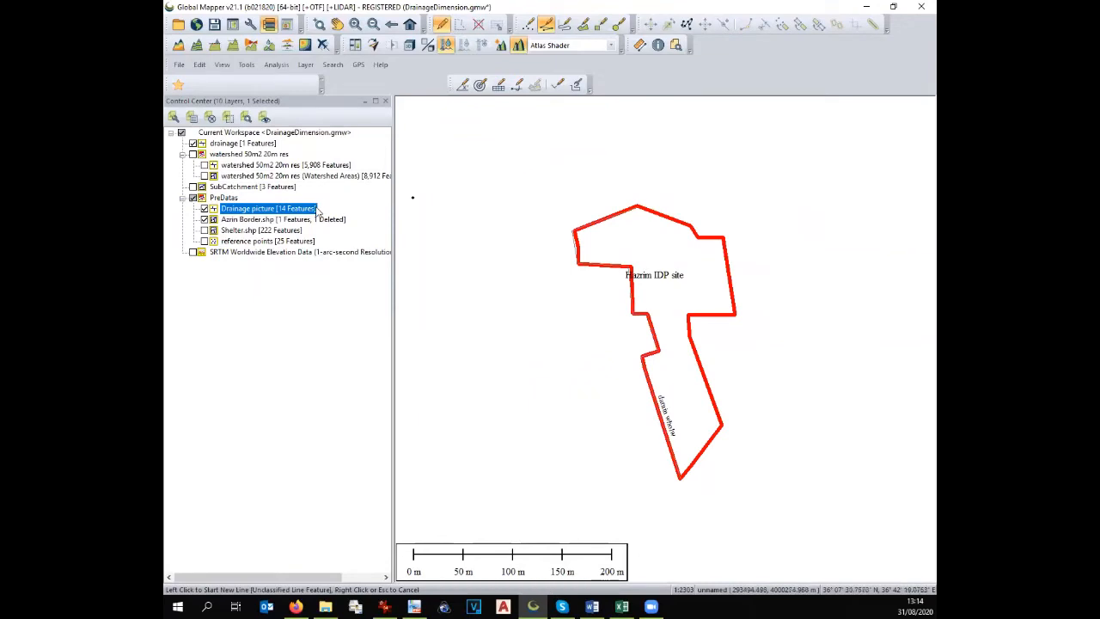
click(219, 144)
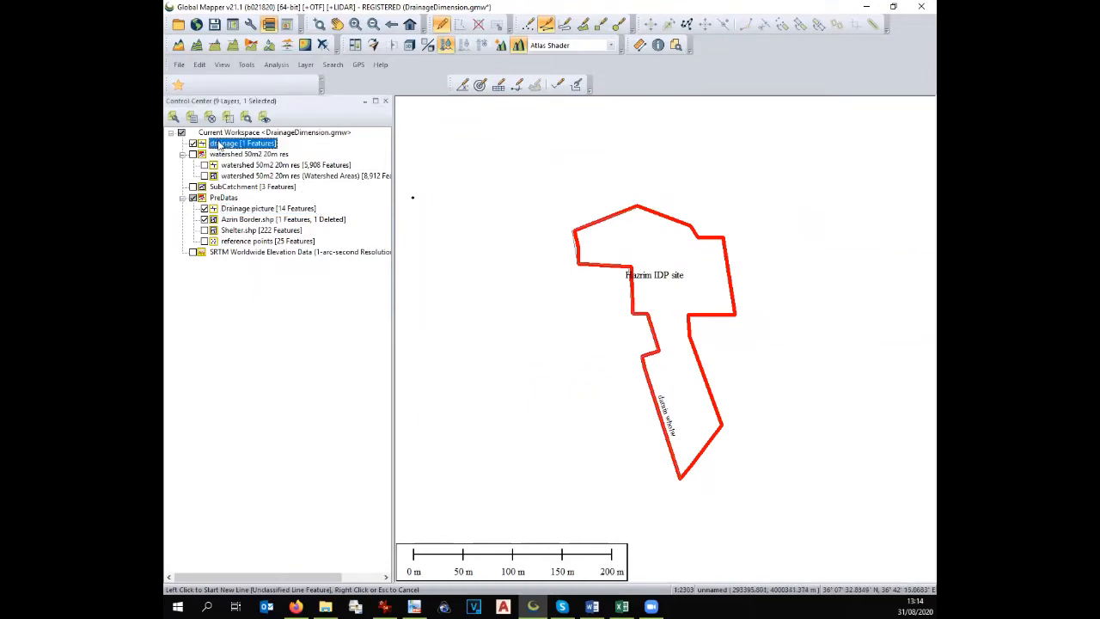
click(243, 210)
right_click(243, 210)
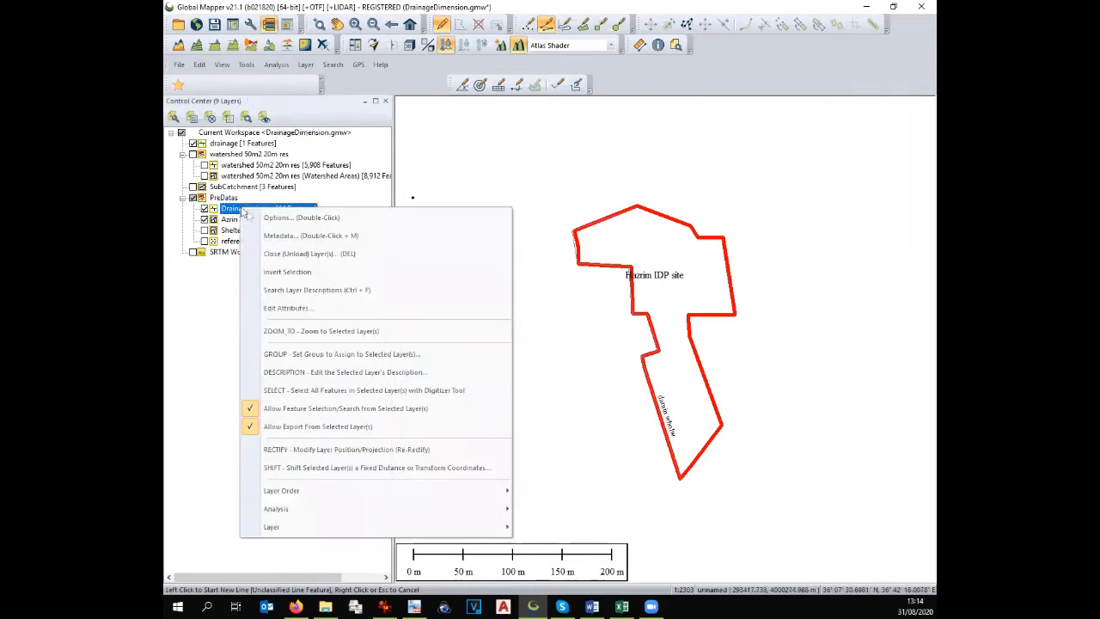
click(297, 332)
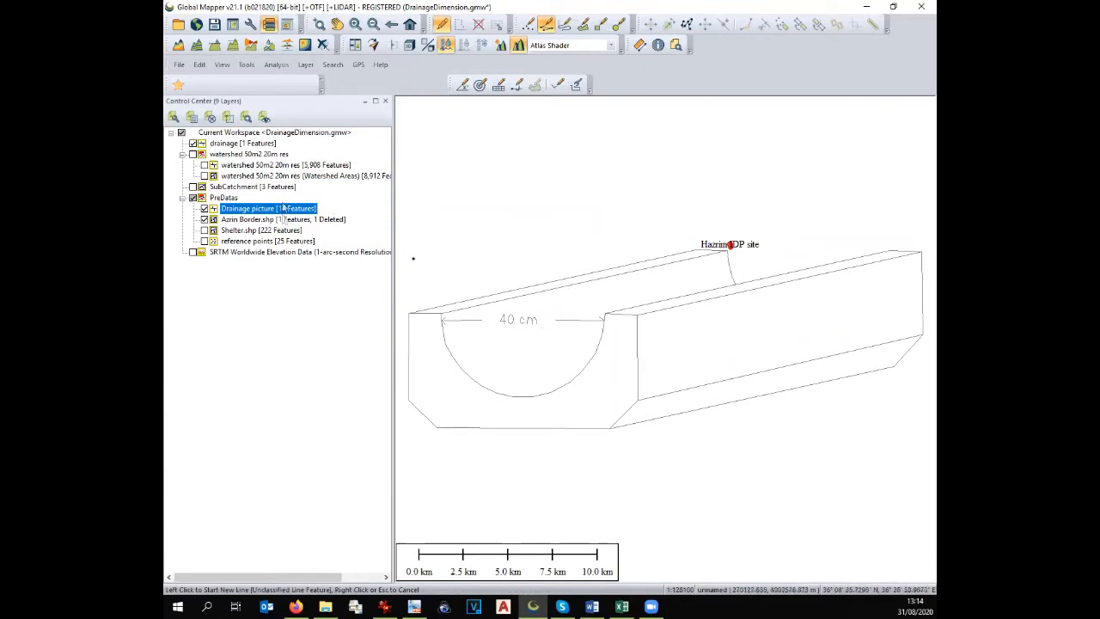
Zoom back to the Azrin Border.shp layer and hide the Drainage picture layer
right_click(235, 221)
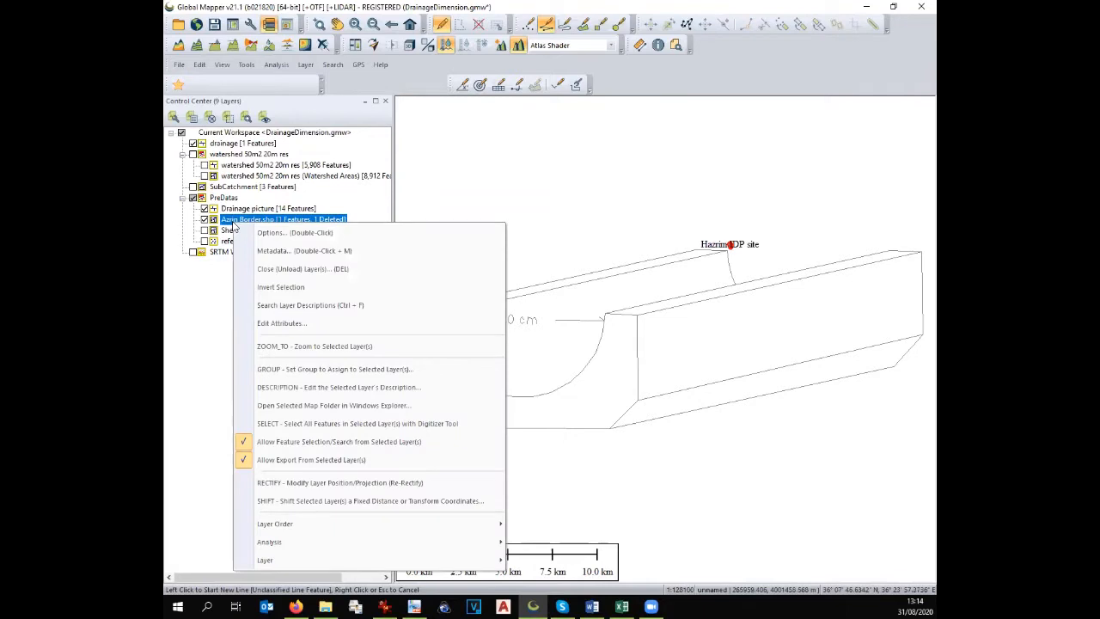
click(283, 345)
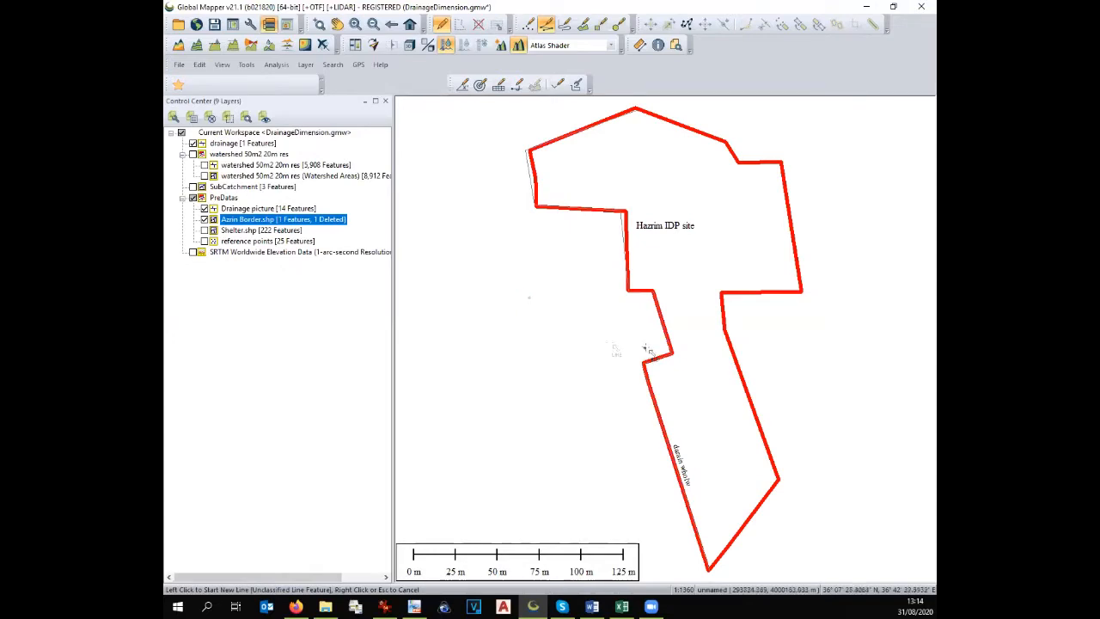
scroll(650, 350, down, 3)
scroll(646, 347, down, 2)
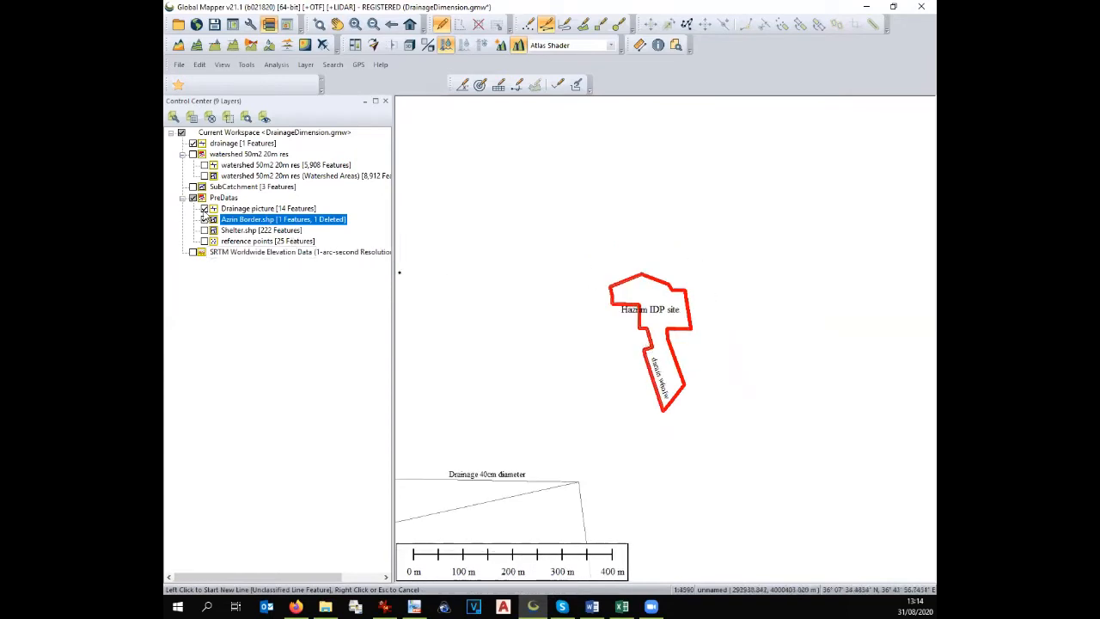
click(203, 209)
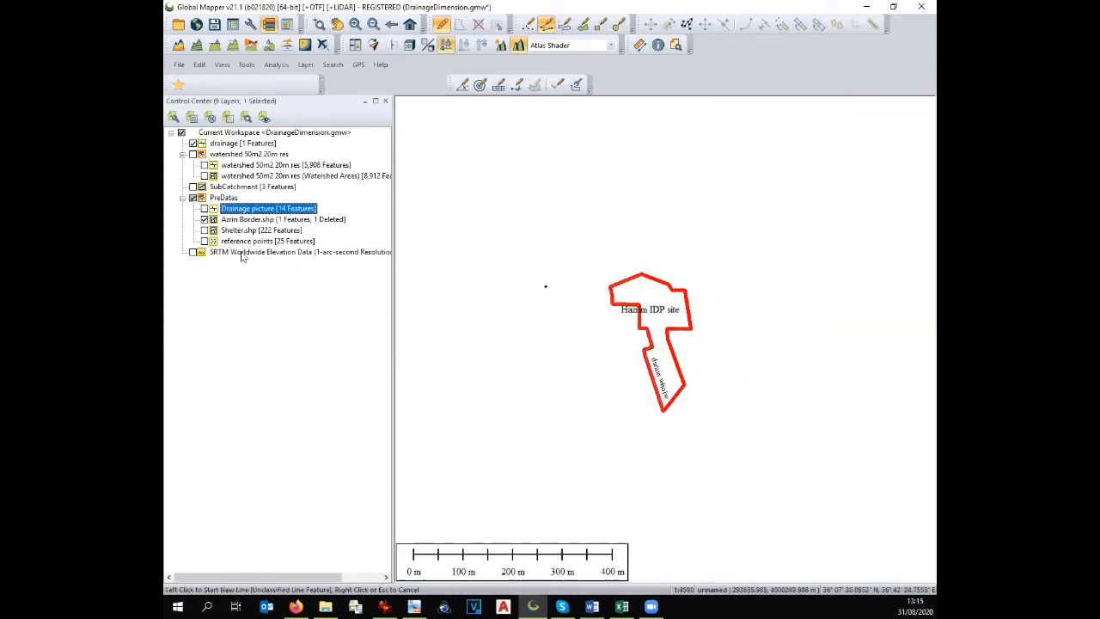
Turn on the SRTM Worldwide Elevation Data layer and examine the terrain around the Hazrim IDP site
click(192, 252)
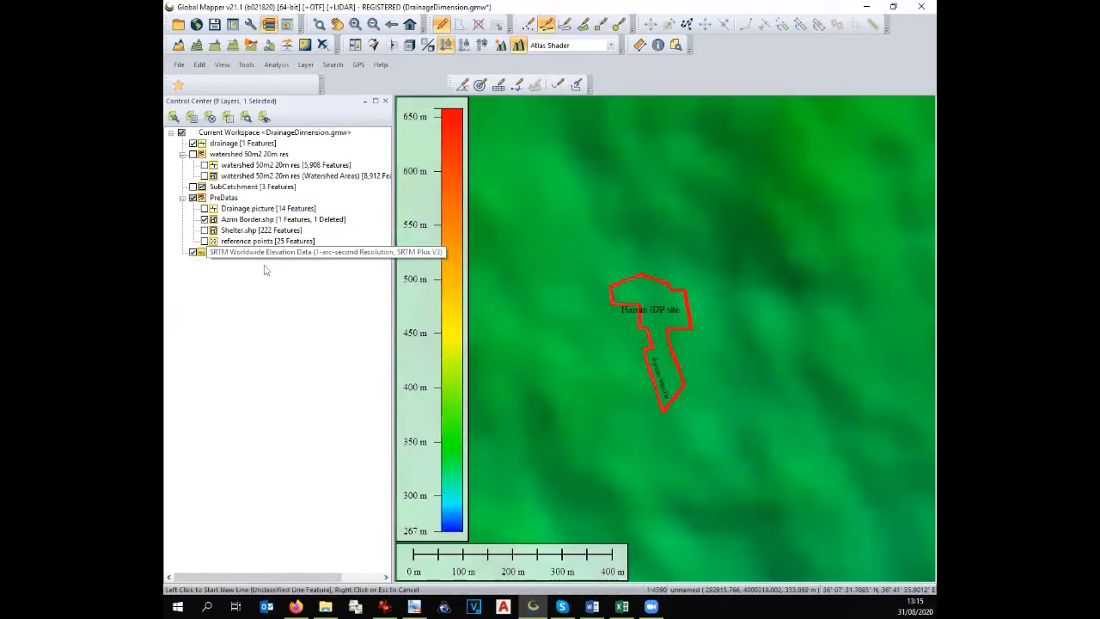
scroll(629, 302, up, 1)
scroll(630, 302, down, 3)
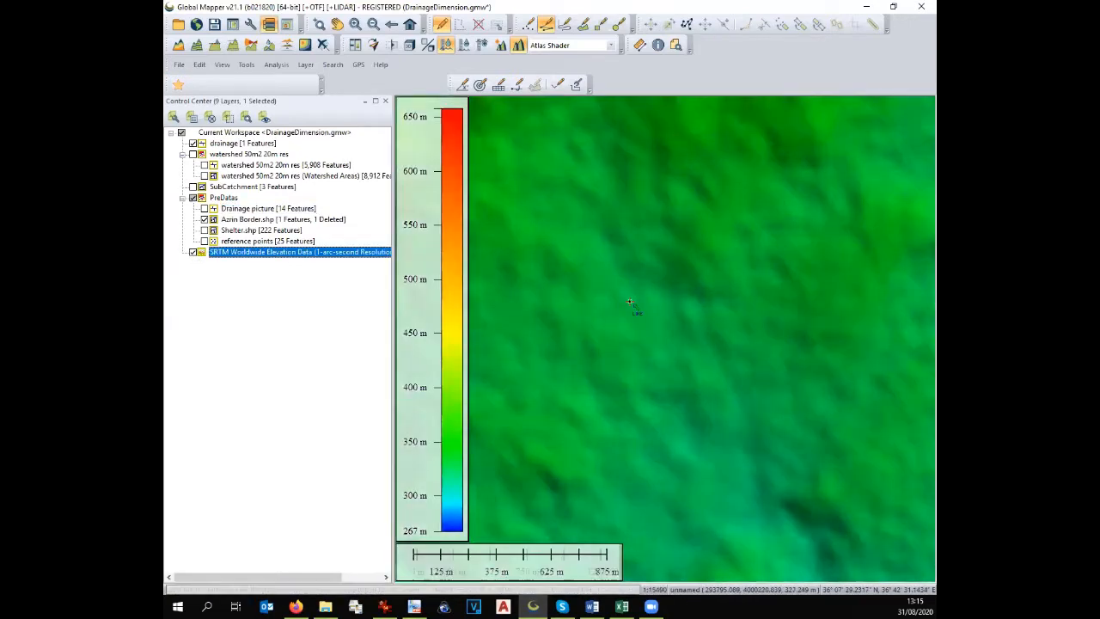
scroll(630, 302, down, 1)
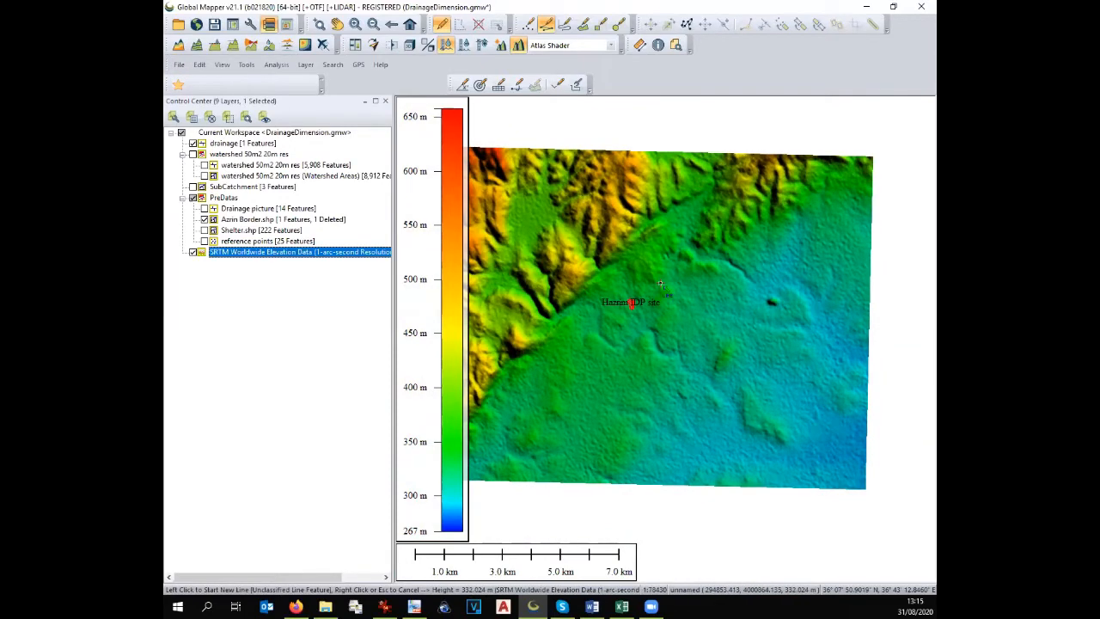
scroll(660, 283, up, 1)
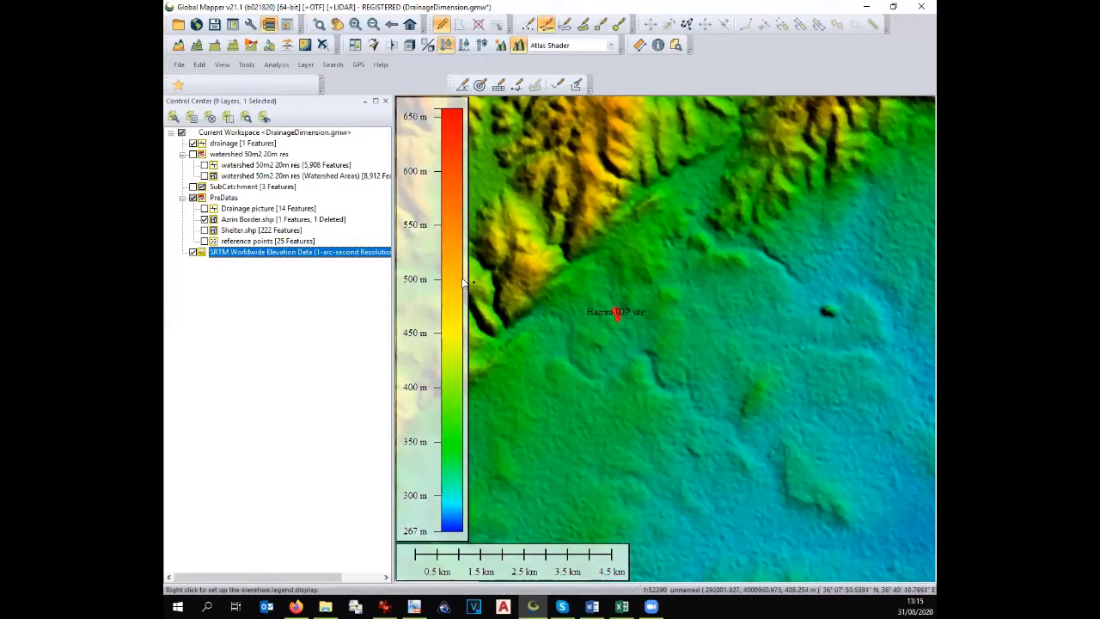
Set up a watershed generation named "watershed 50m2 20m" with a stream drainage area threshold of 50 square meters
click(267, 47)
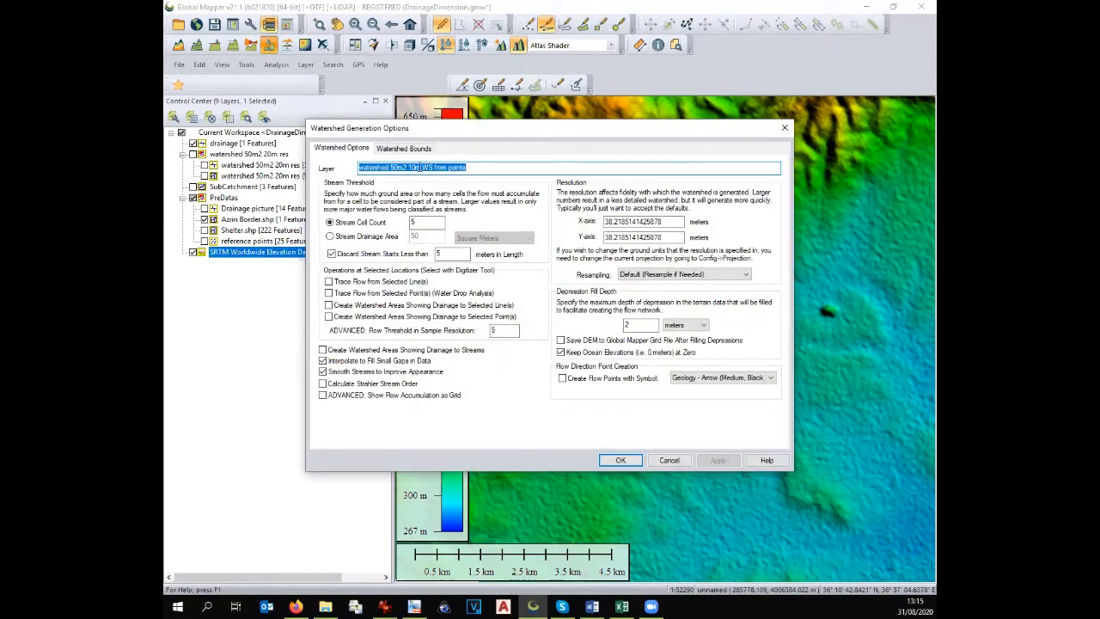
click(409, 167)
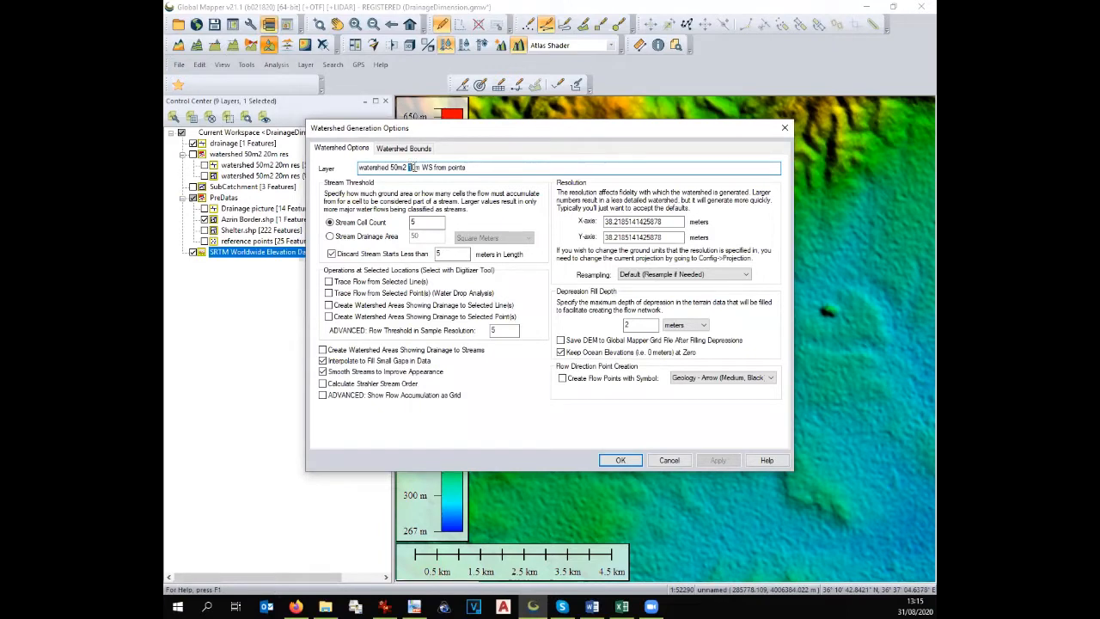
text(20m)
drag(421, 166, 482, 166)
key(BackSpace)
click(391, 237)
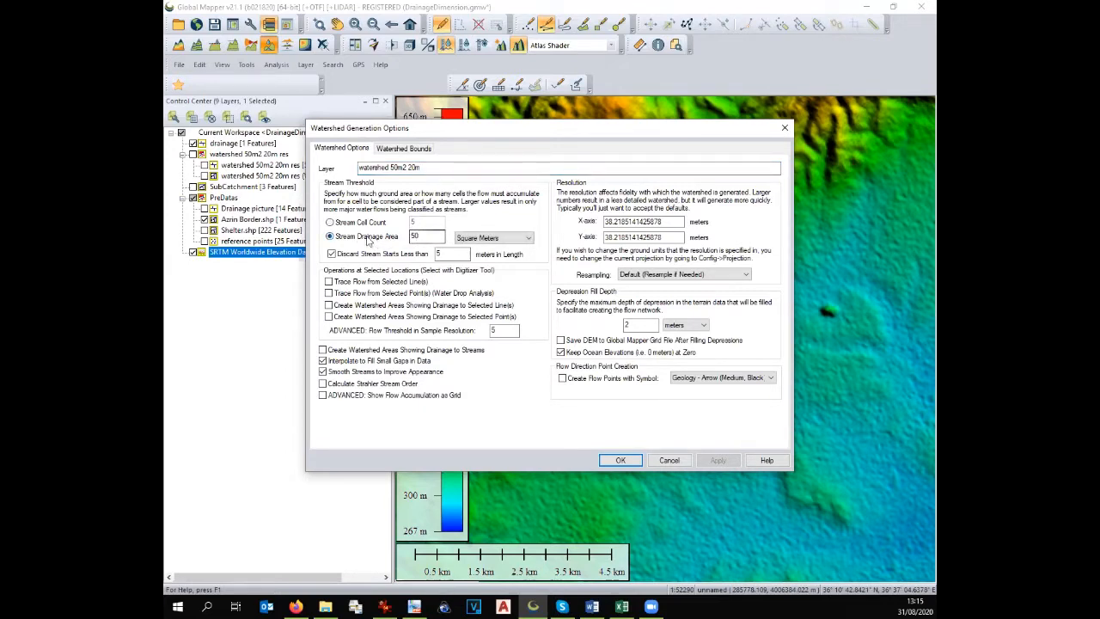
click(420, 236)
Generate the watershed at 20 meters X and Y resolution, including watershed areas showing drainage to streams
double_click(663, 224)
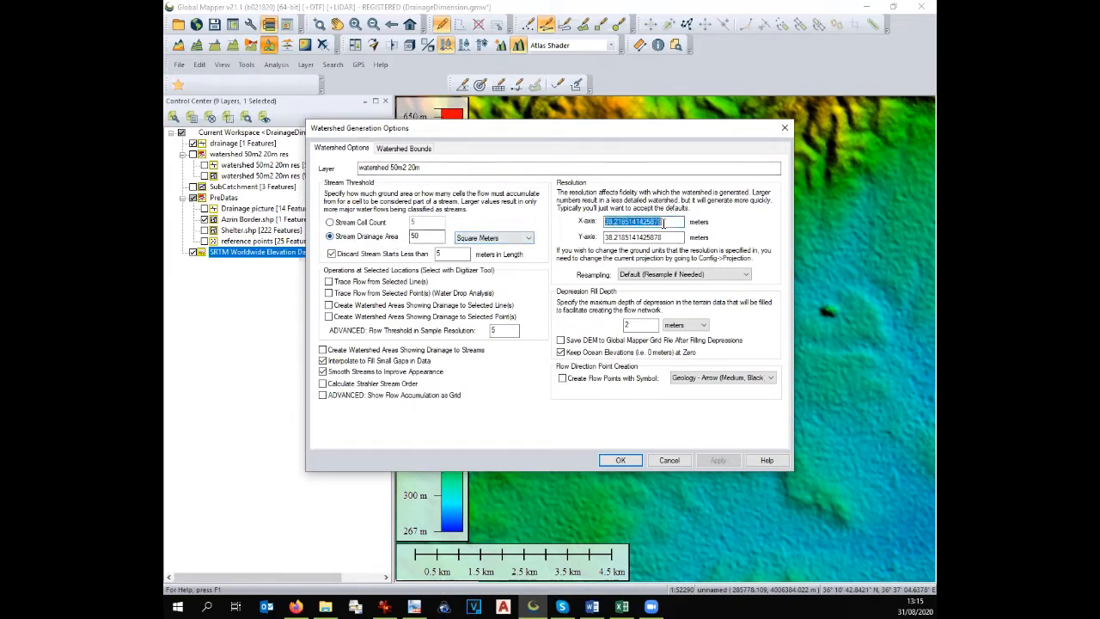
text(20)
double_click(670, 236)
text(2)
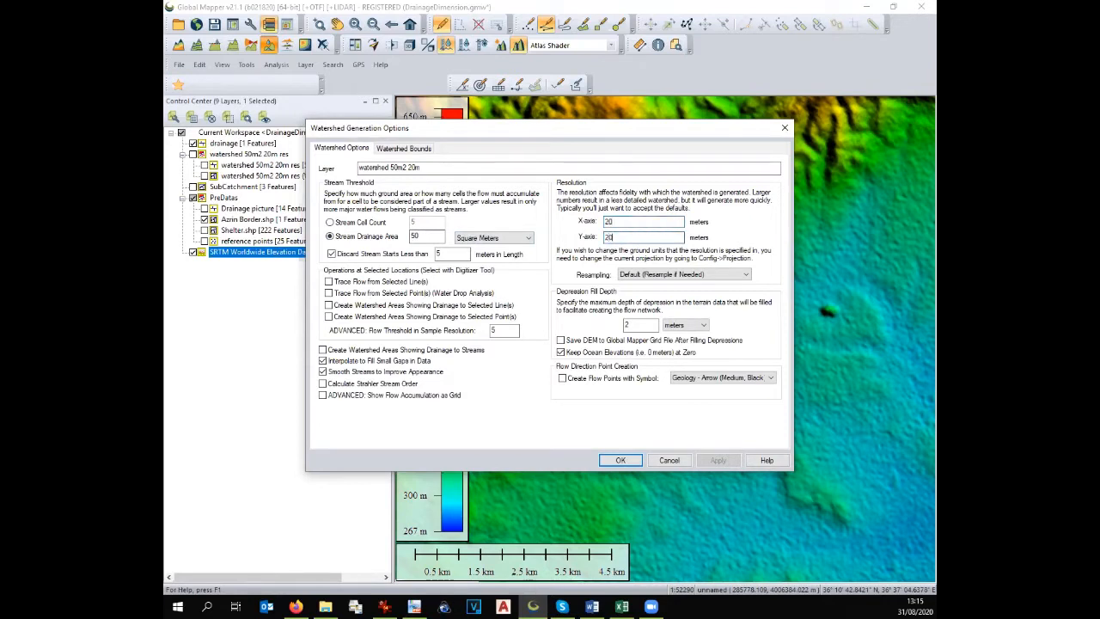
click(323, 349)
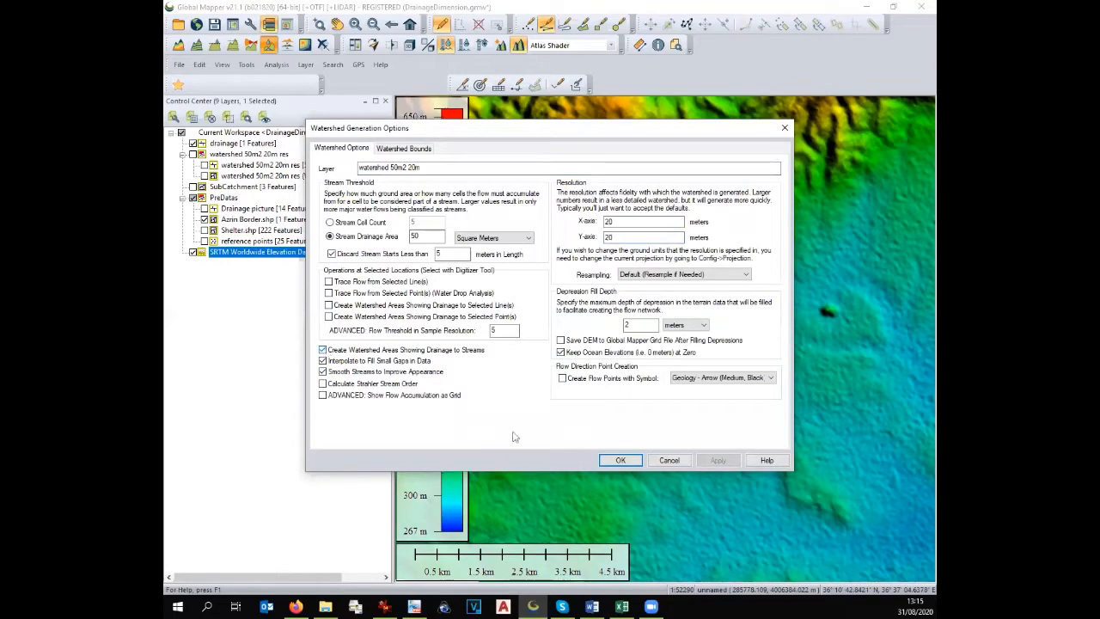
click(619, 462)
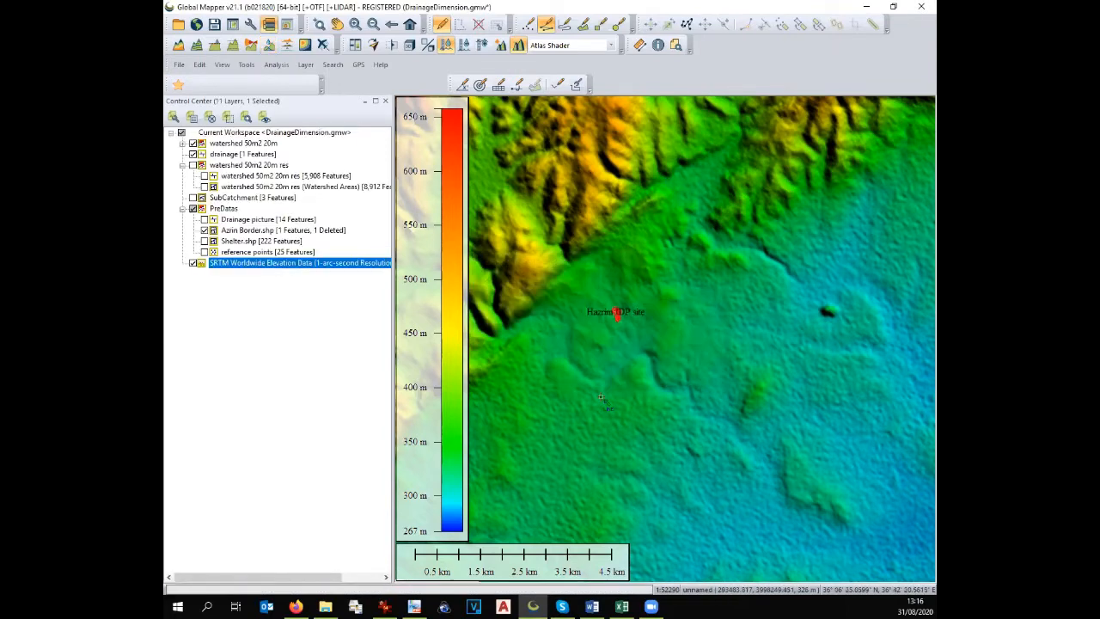
Hide the SRTM elevation data and the stream lines of watershed 50m2 20m, keeping its Watershed Areas layer on
click(192, 263)
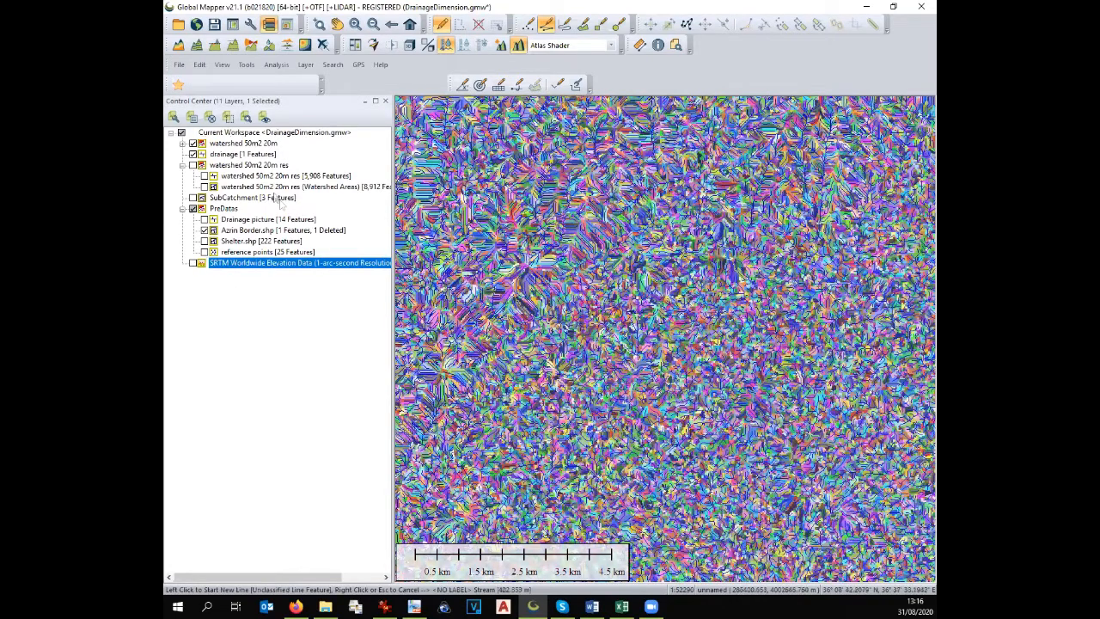
click(182, 144)
click(204, 154)
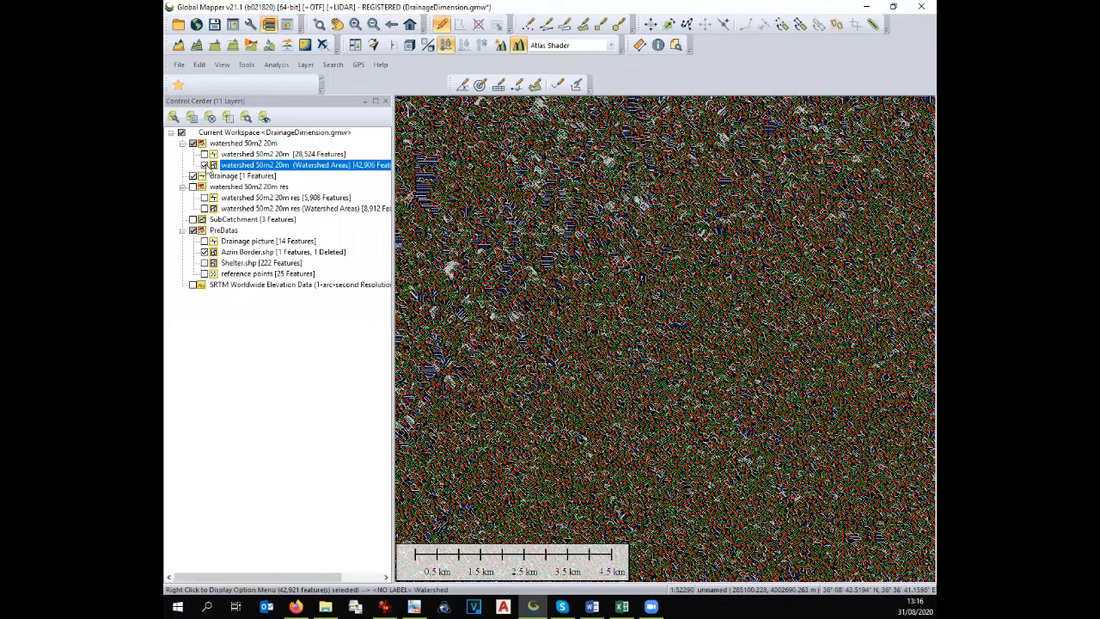
click(204, 165)
Zoom to the extent of the Azrin Border.shp layer and clear the selection of the watershed features
right_click(231, 252)
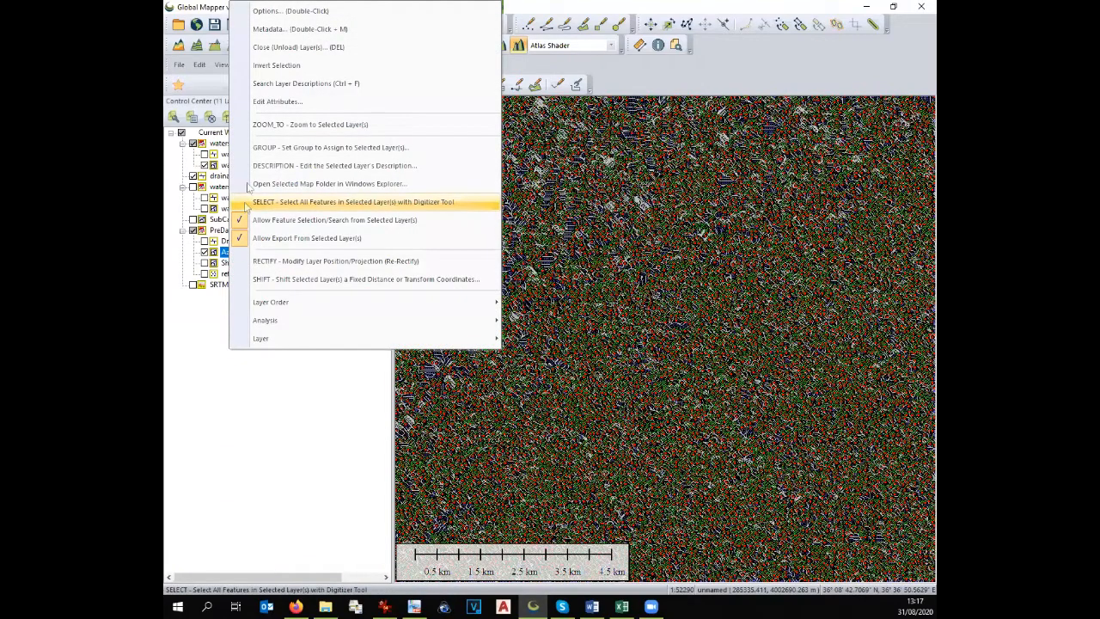
click(258, 124)
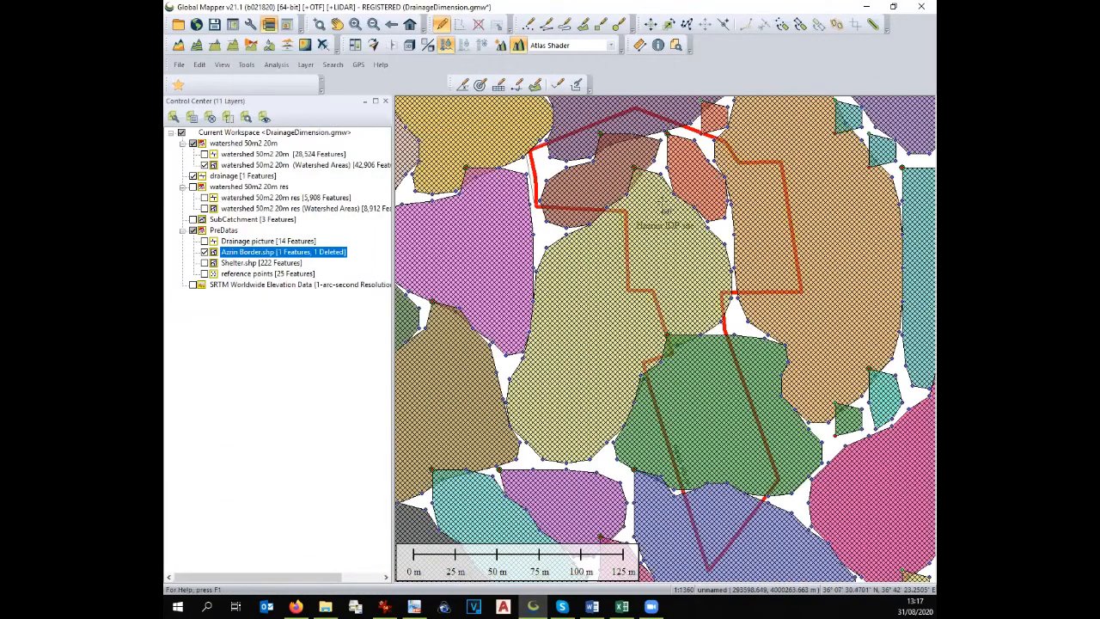
click(478, 25)
scroll(611, 245, down, 1)
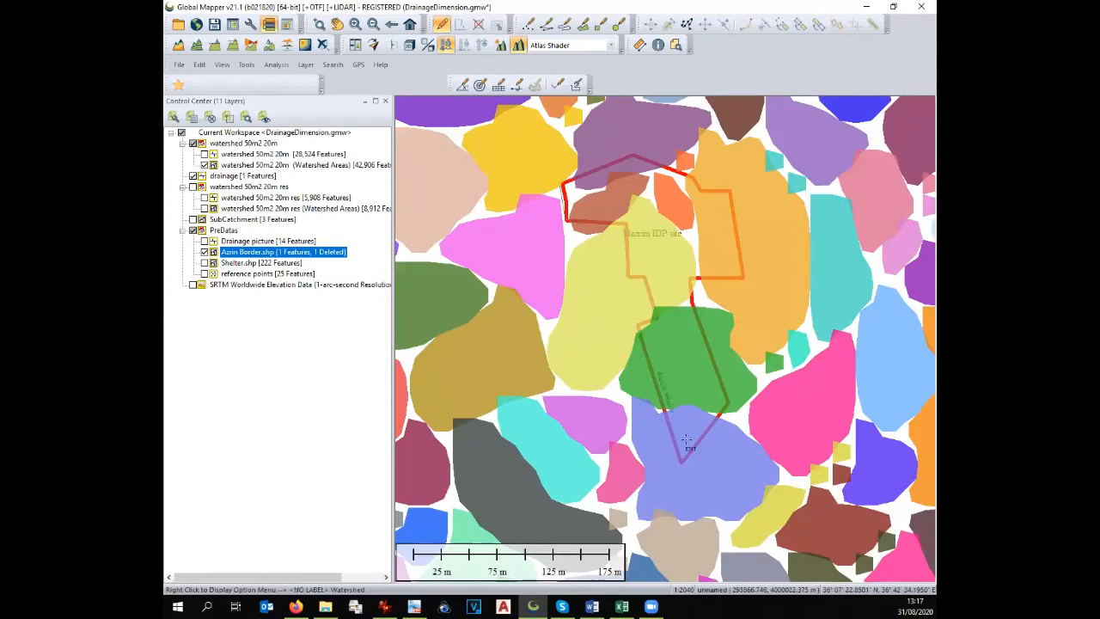
Show the stream lines of watershed 50m2 20m over its watershed areas and examine the surroundings of the Hazrim IDP site
click(208, 156)
click(204, 154)
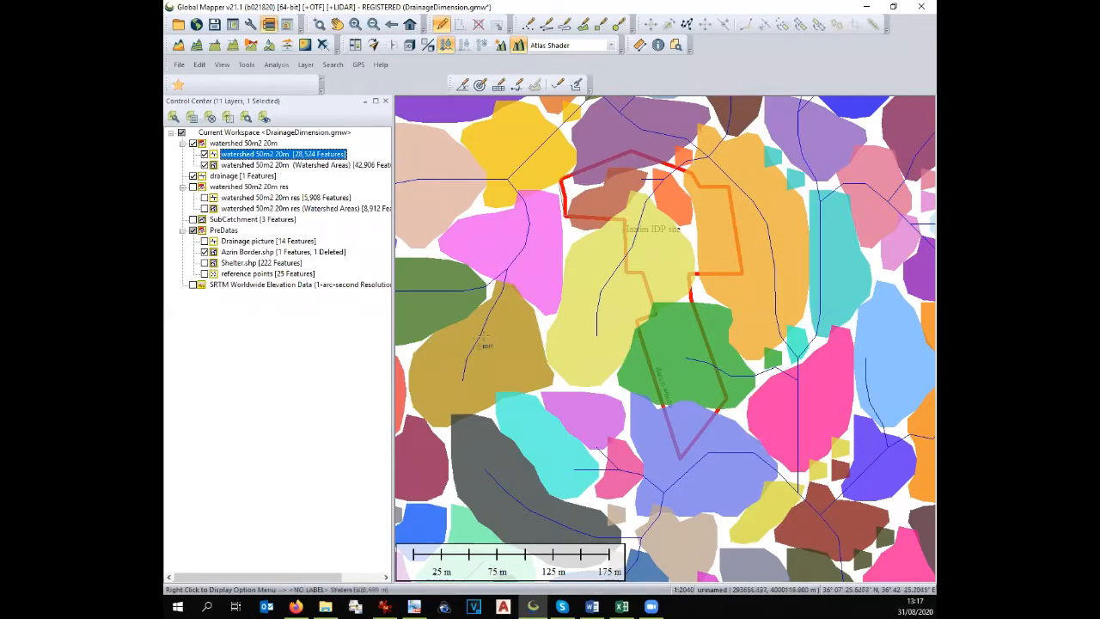
scroll(510, 345, down, 1)
scroll(510, 345, down, 1)
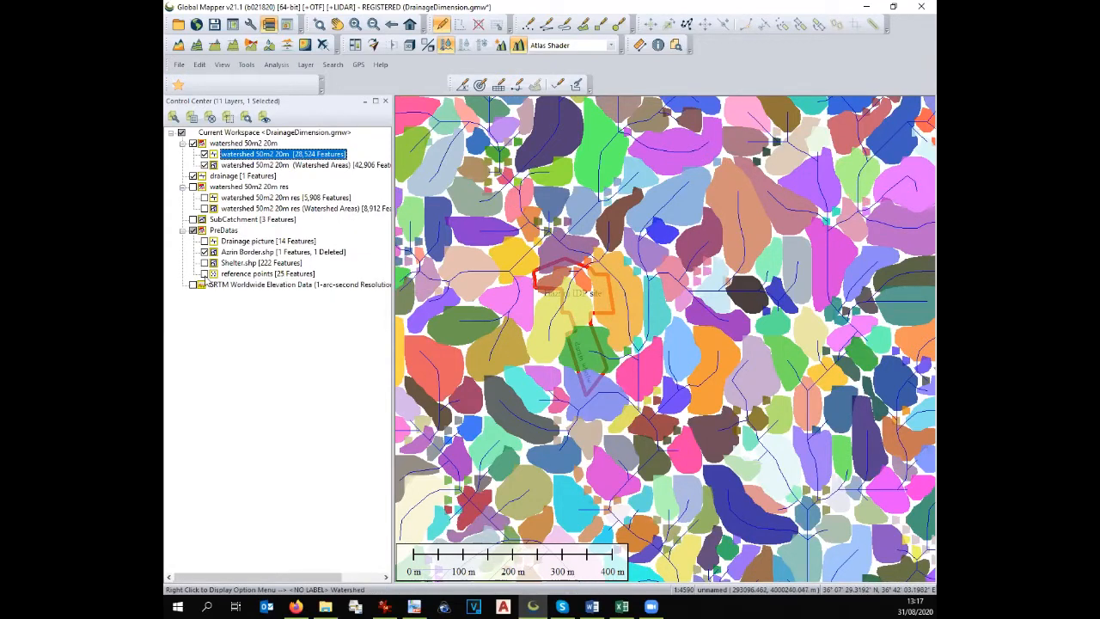
Turn on the reference points layer and hide both the stream lines and the watershed areas of watershed 50m2 20m
click(204, 273)
click(205, 164)
click(204, 154)
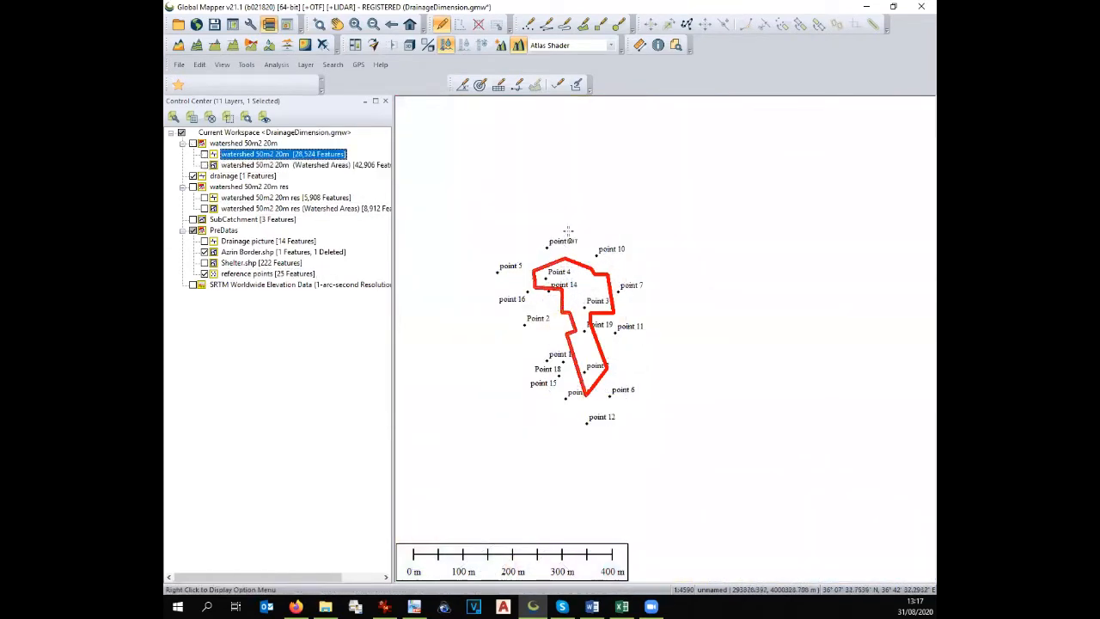
Examine how the reference points are distributed around the Hazrim IDP site border and farther upstream
scroll(689, 367, down, 2)
scroll(689, 368, down, 3)
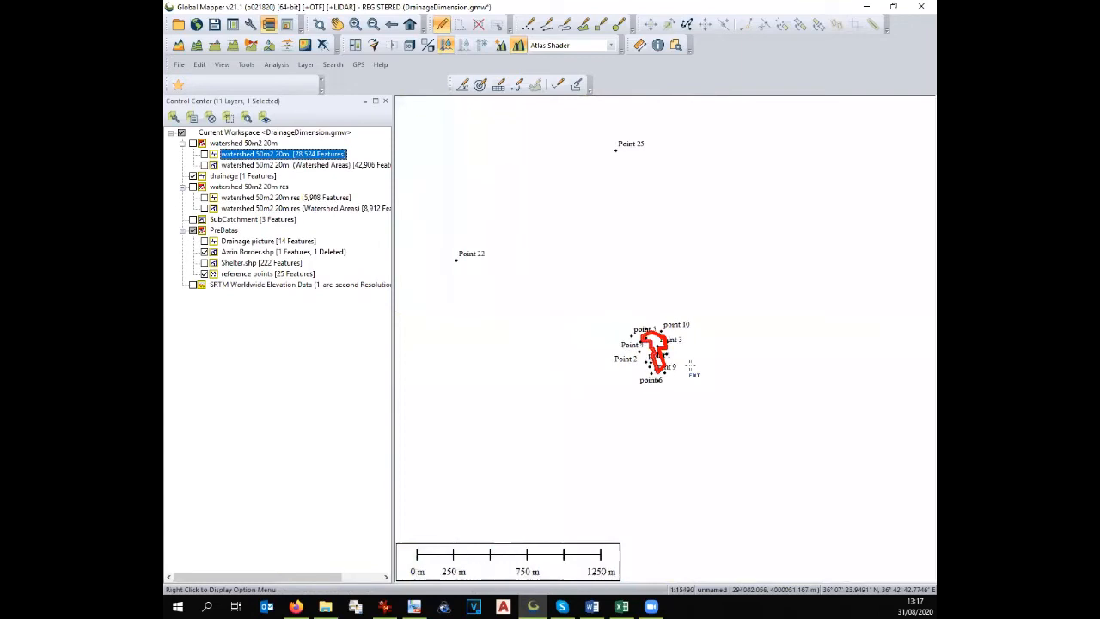
scroll(565, 239, down, 2)
scroll(632, 339, up, 3)
scroll(581, 290, down, 2)
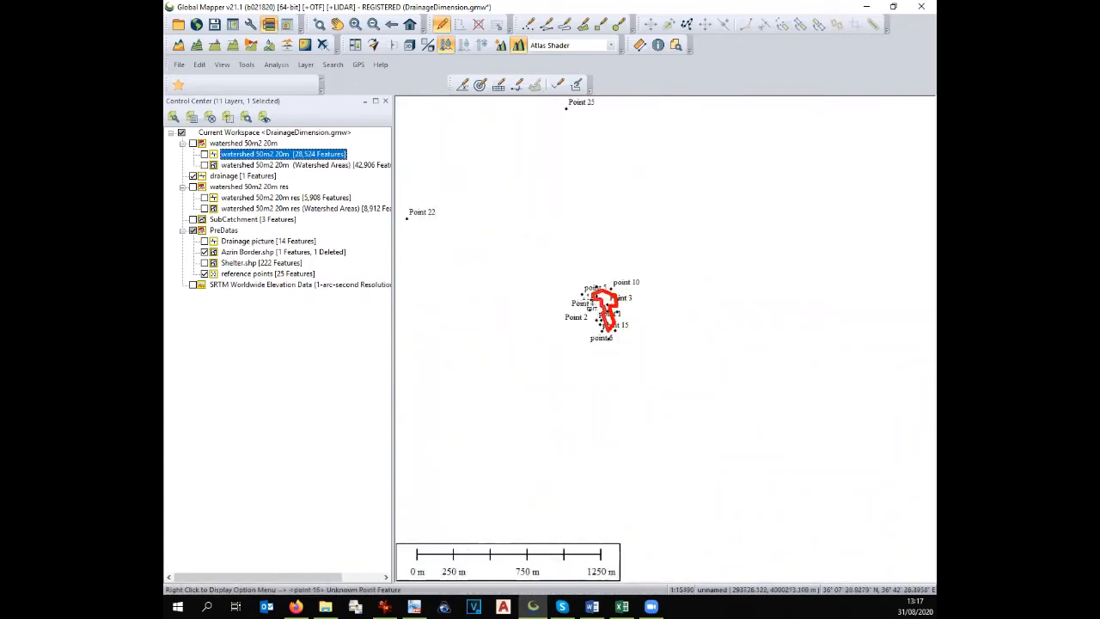
scroll(600, 291, down, 2)
scroll(418, 138, up, 2)
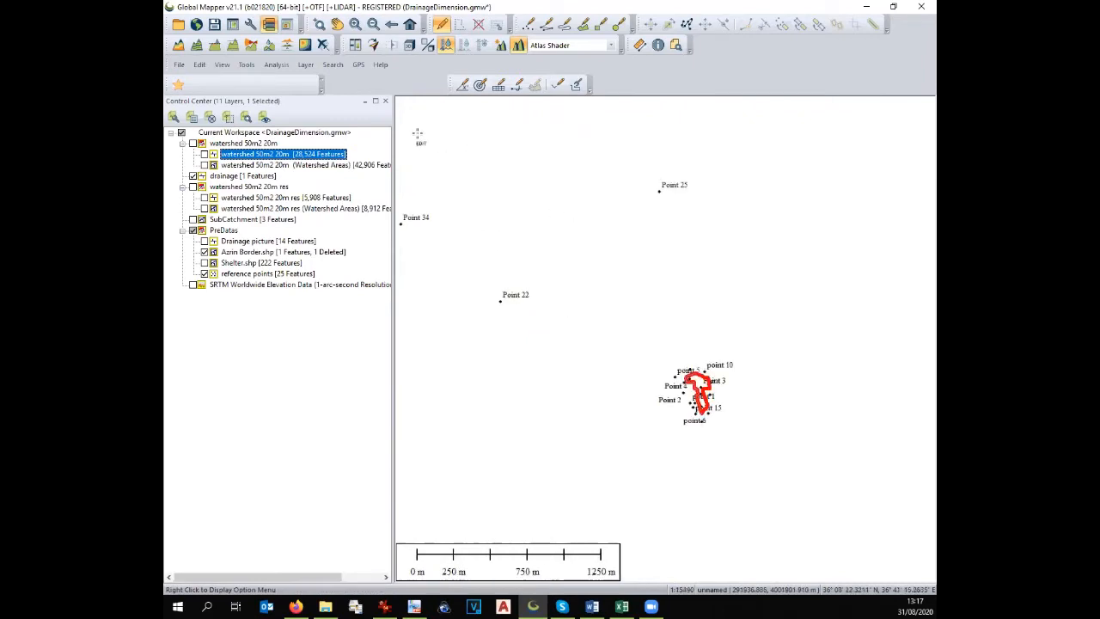
scroll(715, 397, up, 2)
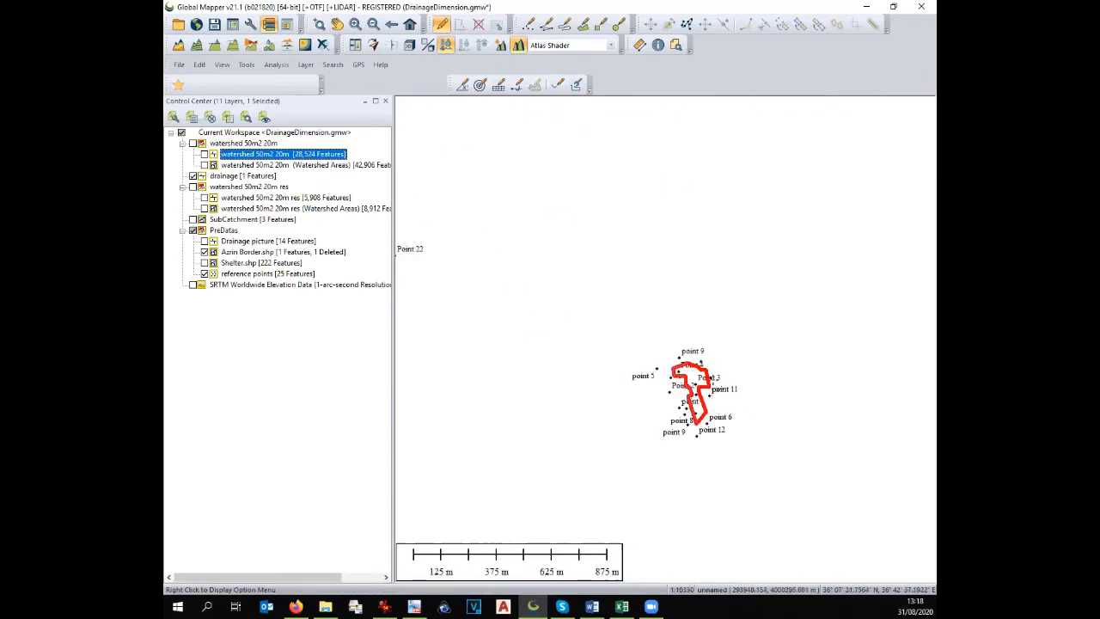
scroll(717, 395, up, 2)
scroll(668, 345, up, 2)
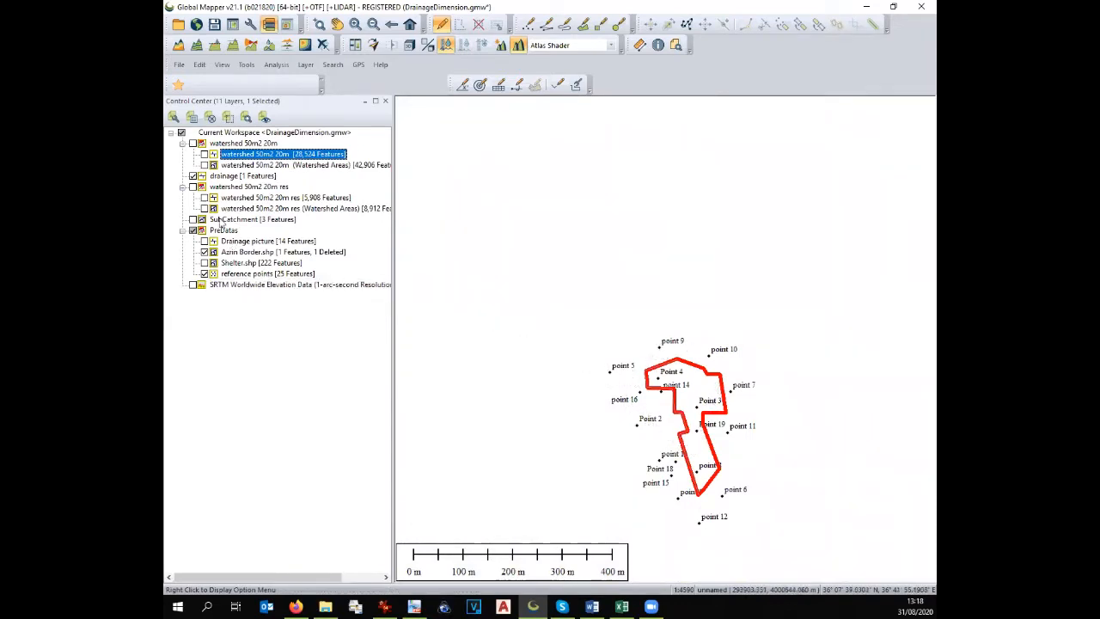
scroll(572, 270, down, 1)
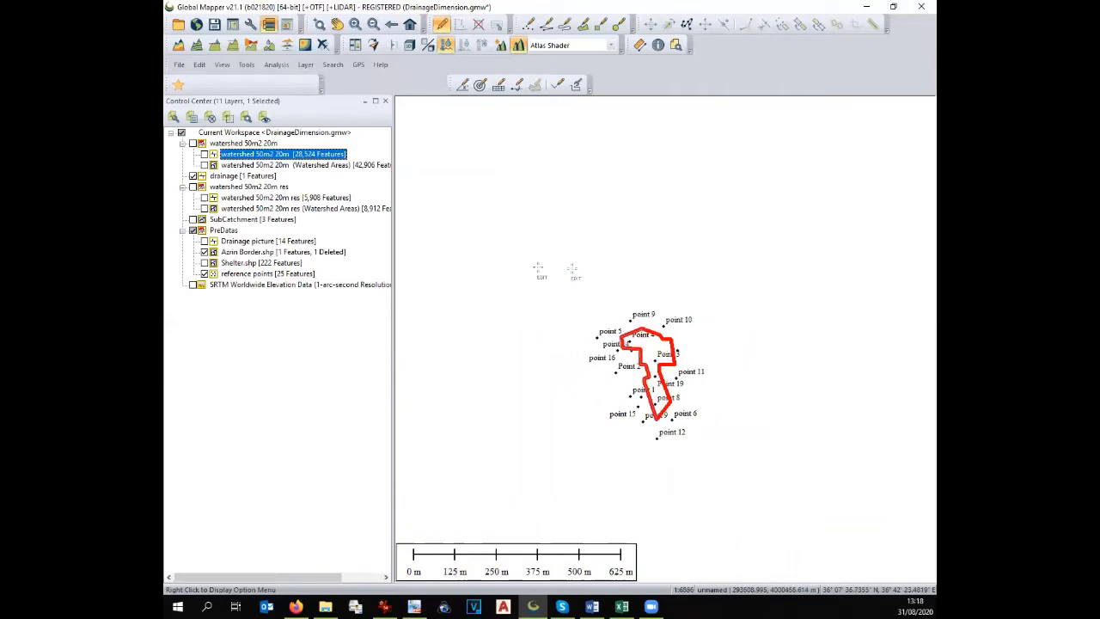
Turn on the SRTM Worldwide Elevation Data layer and select all features of the reference points layer for editing
click(193, 286)
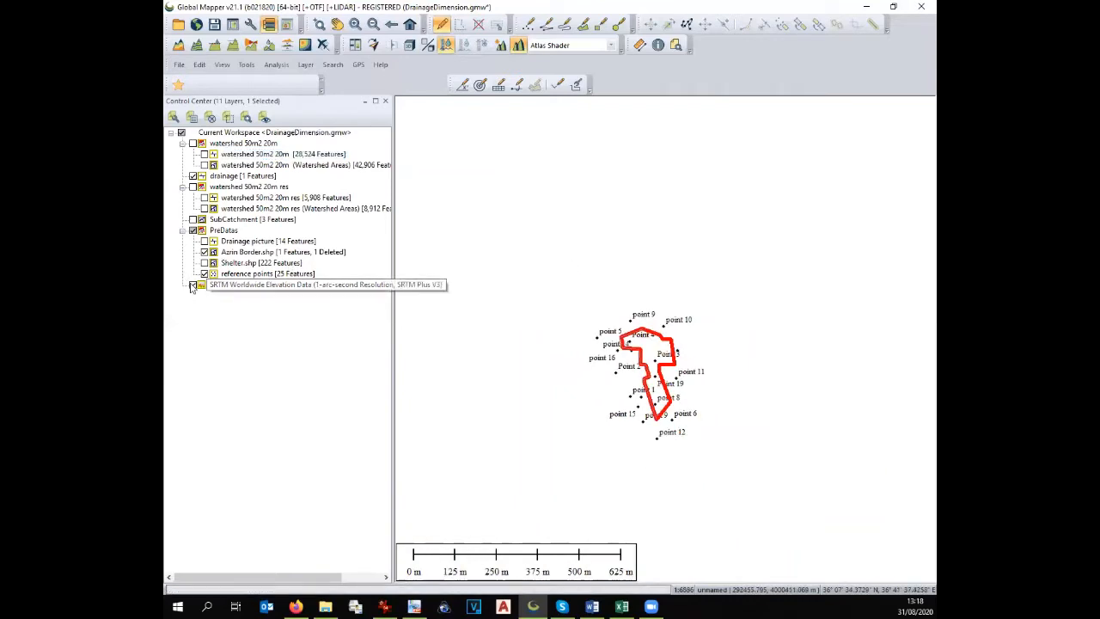
scroll(541, 324, down, 1)
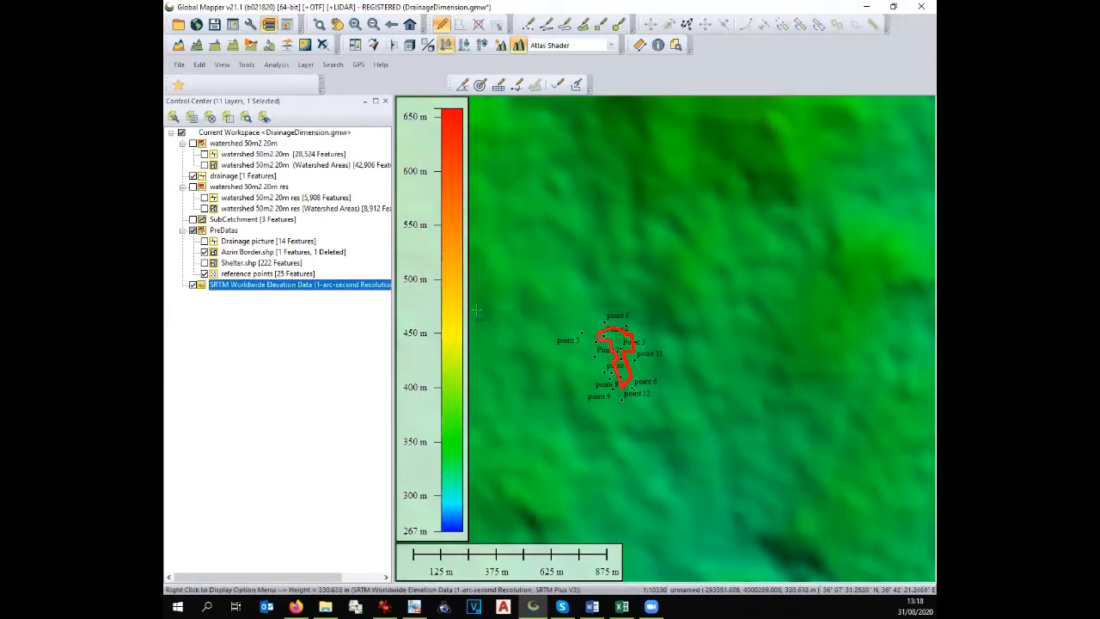
right_click(222, 274)
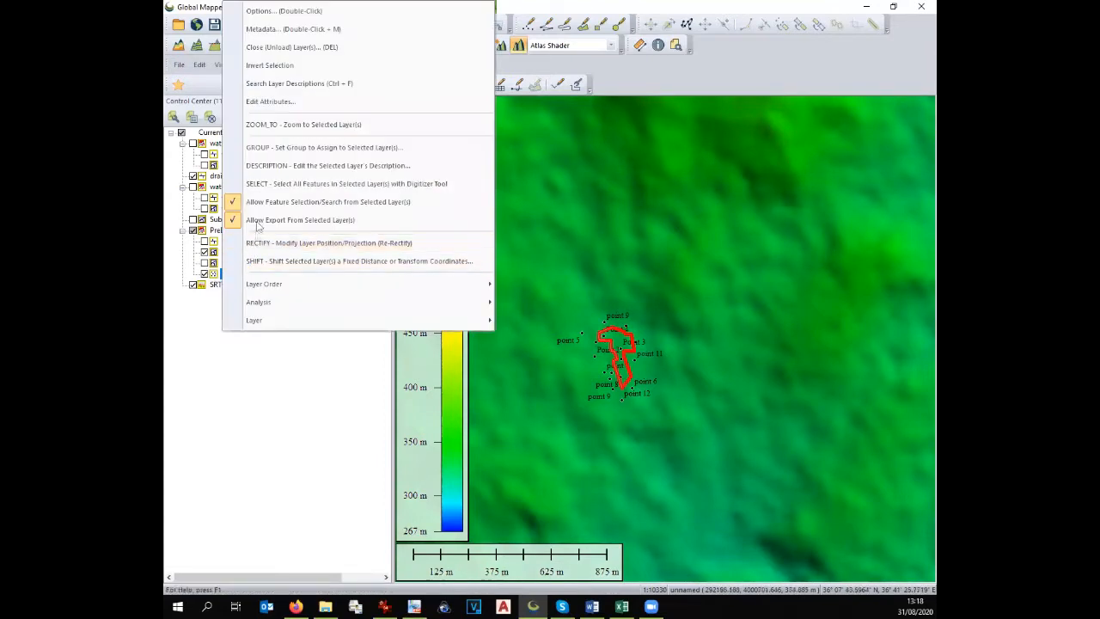
click(268, 183)
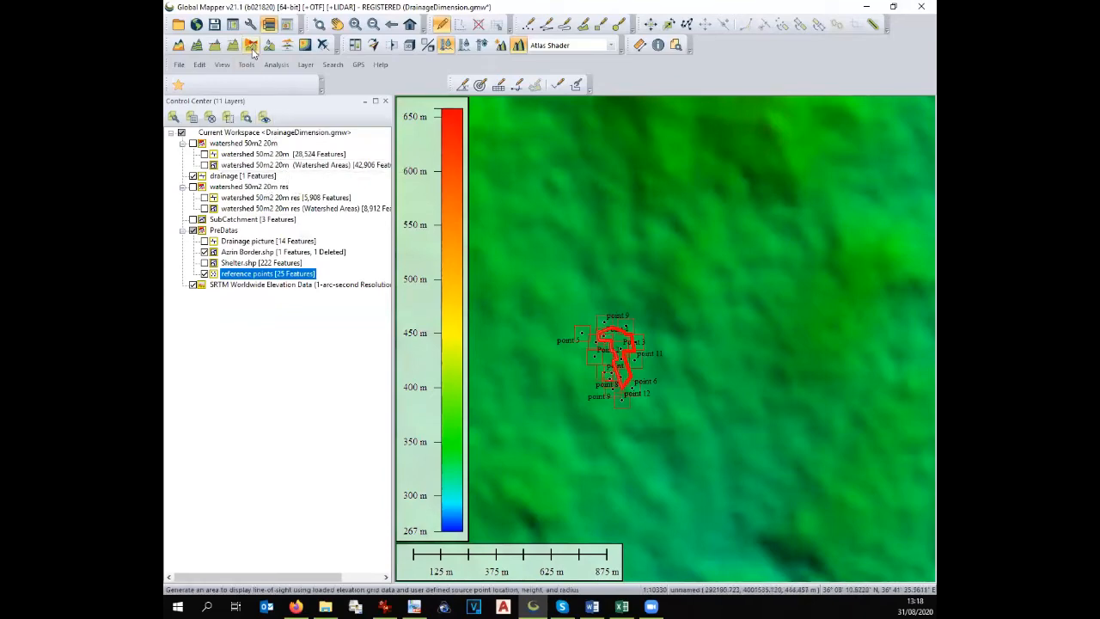
Set up a watershed generation named "watershed 50m2 20m from reference points" with a stream drainage area threshold of 50 square meters
click(269, 49)
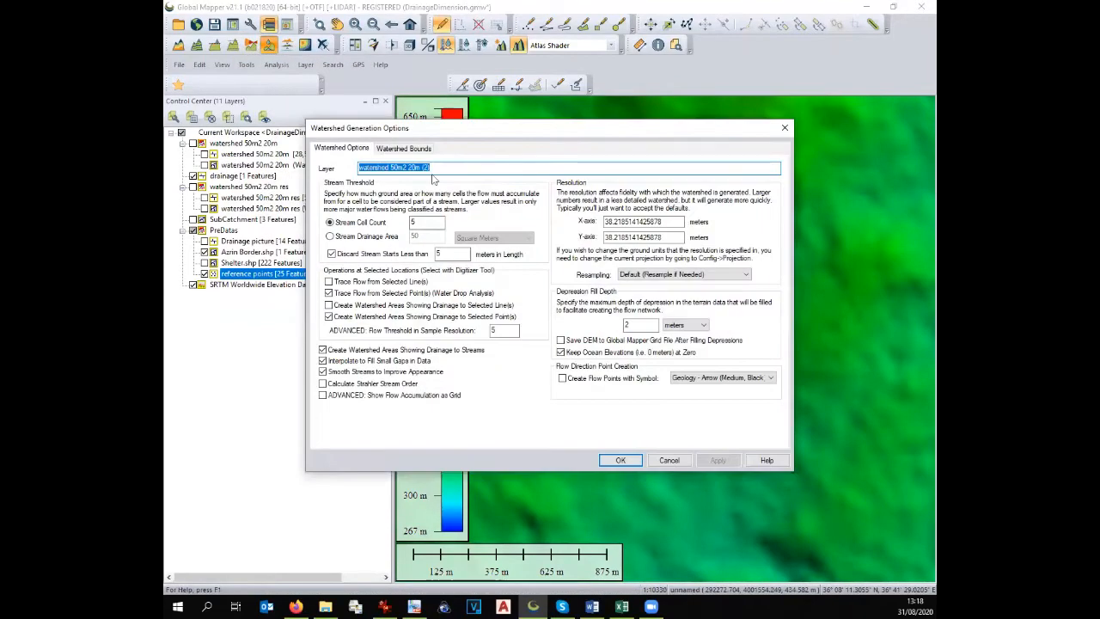
click(429, 169)
key(BackSpace)
key(BackSpace)
key(BackSpace)
key(BackSpace)
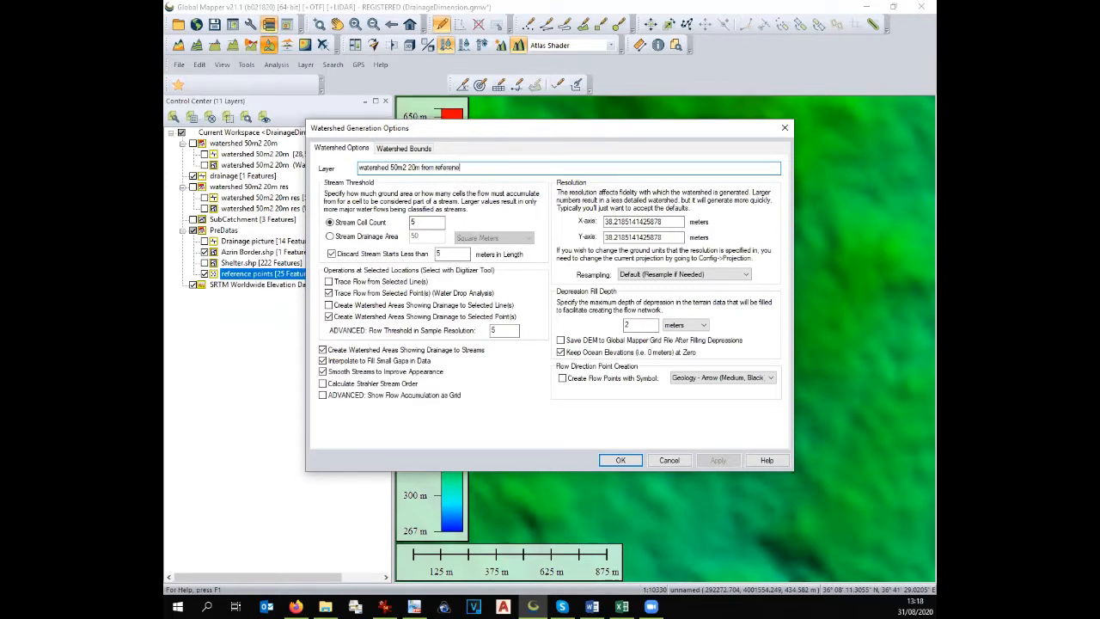
text(reference points)
click(368, 236)
Generate the watershed at 20 meters X and Y resolution, tracing flow from the selected points but without watershed areas draining to those points
double_click(615, 223)
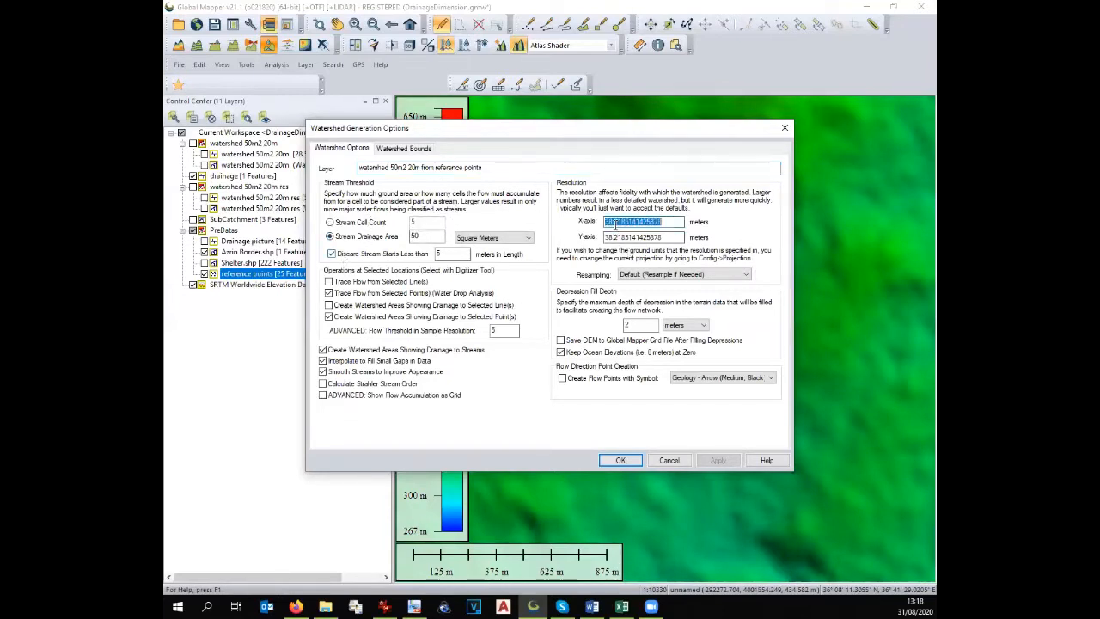
text(20)
double_click(637, 238)
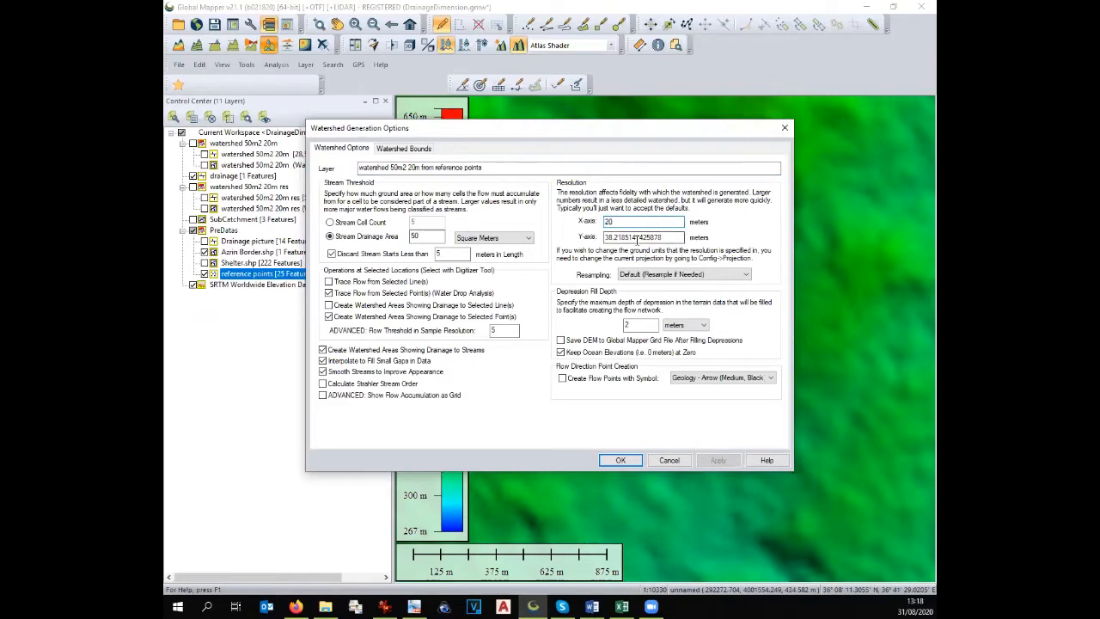
text(20)
click(329, 317)
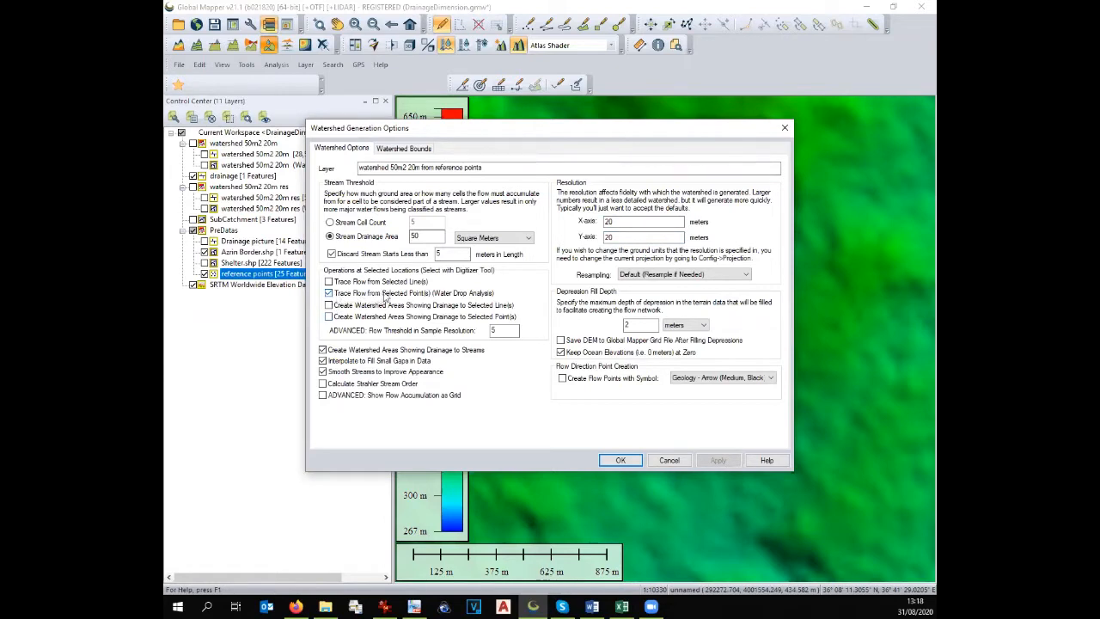
click(619, 460)
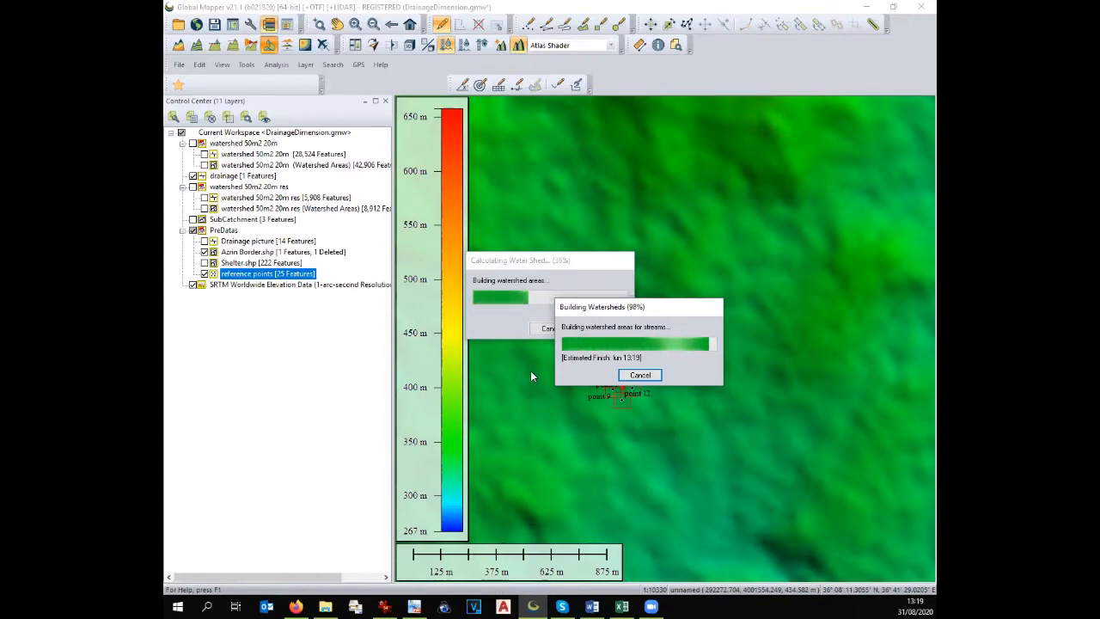
Hide the Watershed Areas layer of watershed 50m2 20m from reference points and the SRTM elevation data, keeping its stream lines on
scroll(601, 368, up, 1)
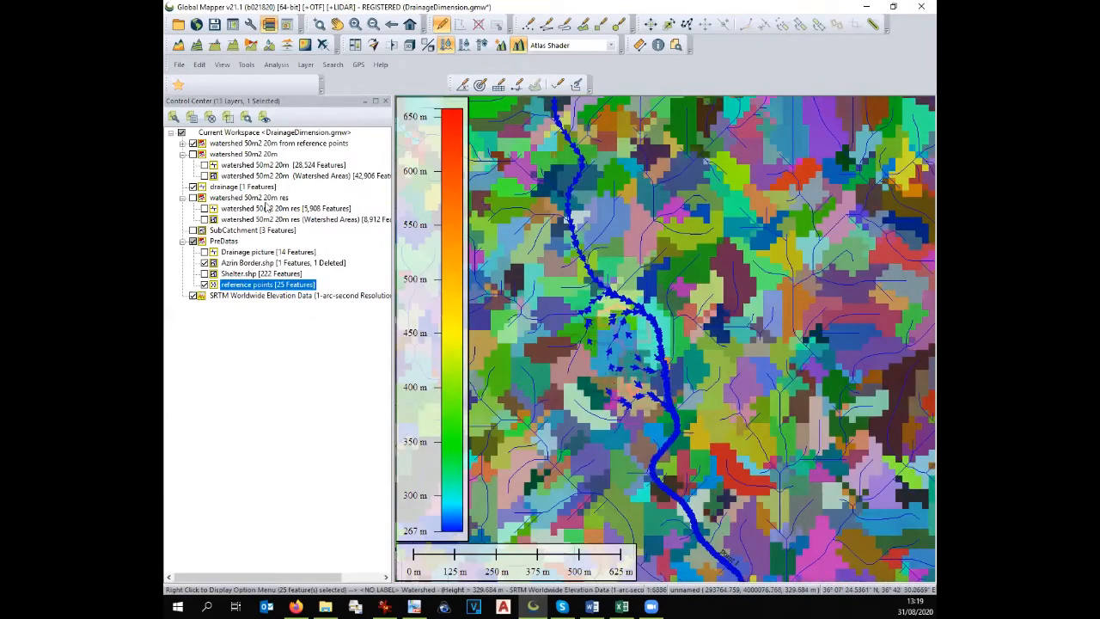
click(183, 143)
click(204, 165)
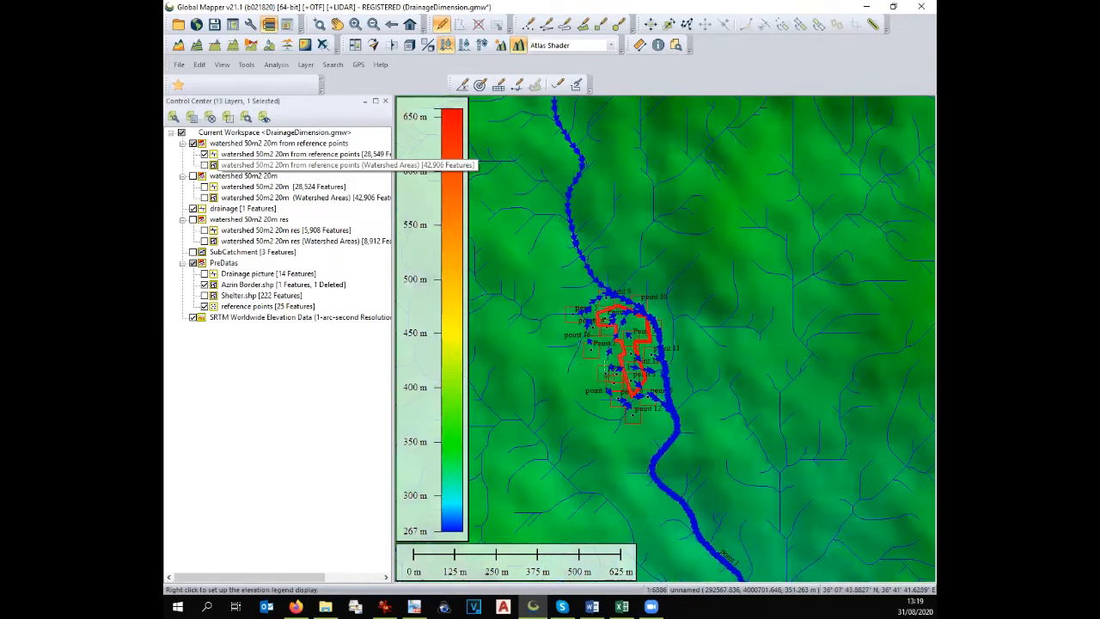
scroll(603, 368, up, 3)
click(193, 317)
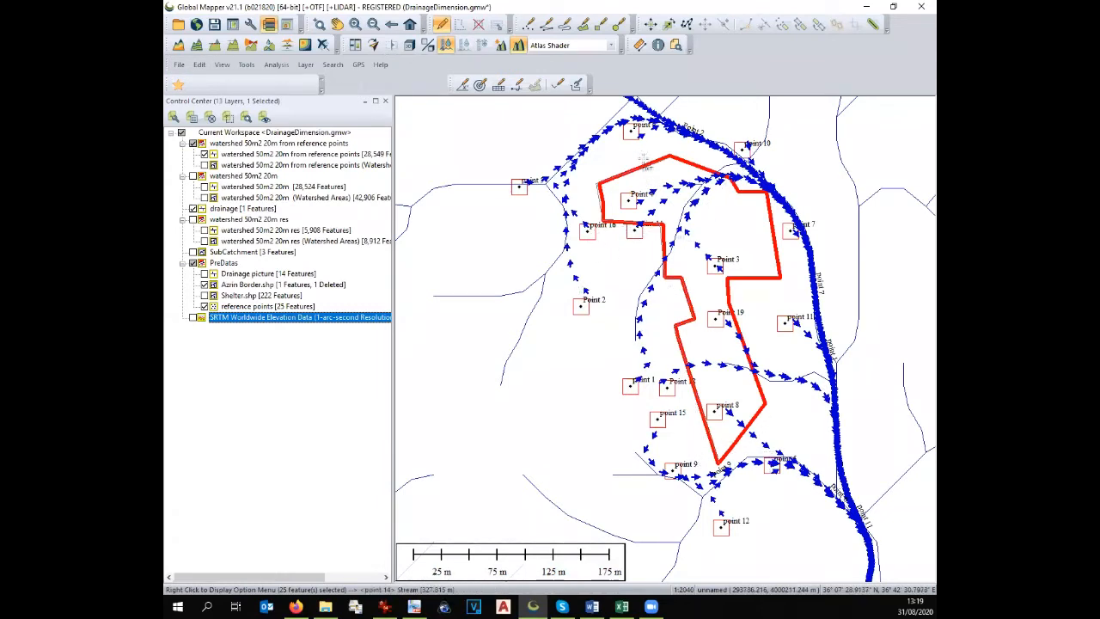
Examine the water flow paths traced from the reference points, both upstream and around the Hazrim IDP site border
scroll(732, 383, down, 5)
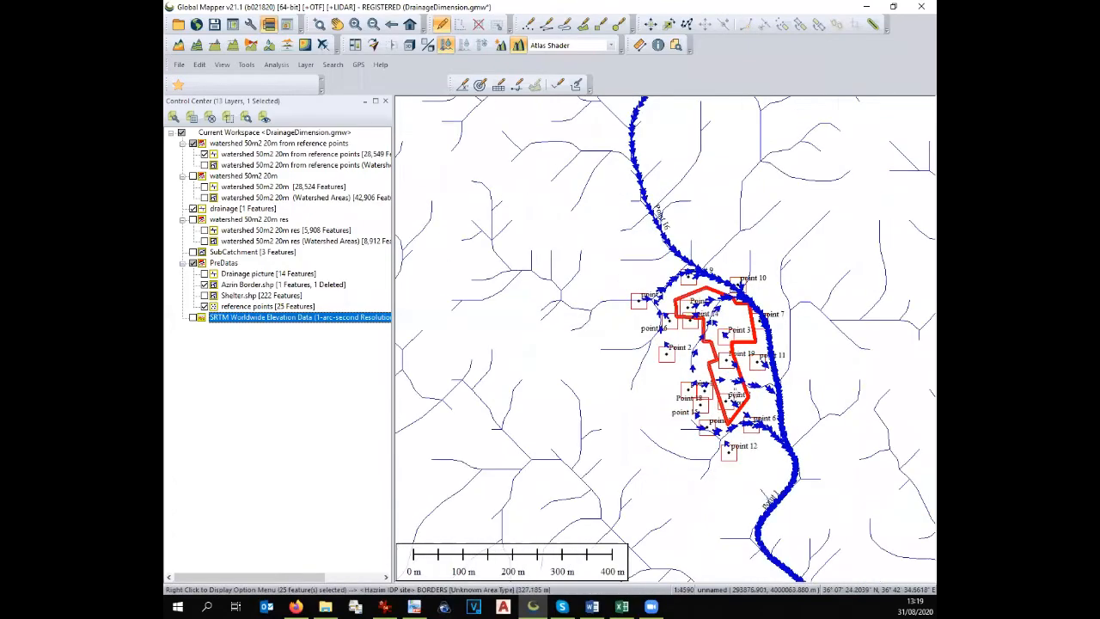
scroll(729, 378, down, 3)
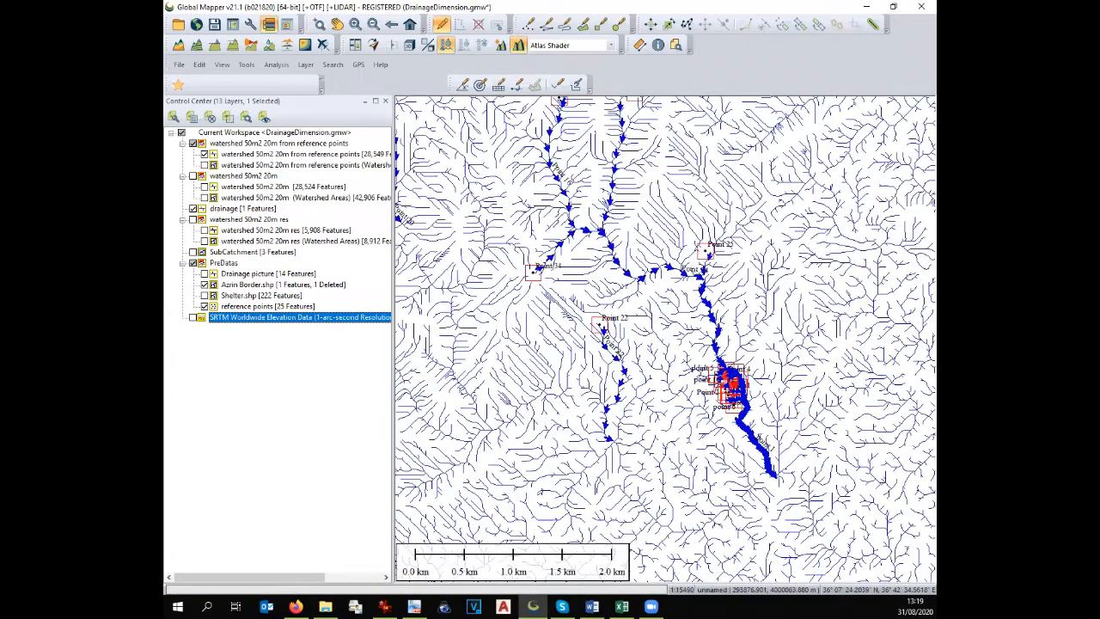
scroll(729, 378, down, 2)
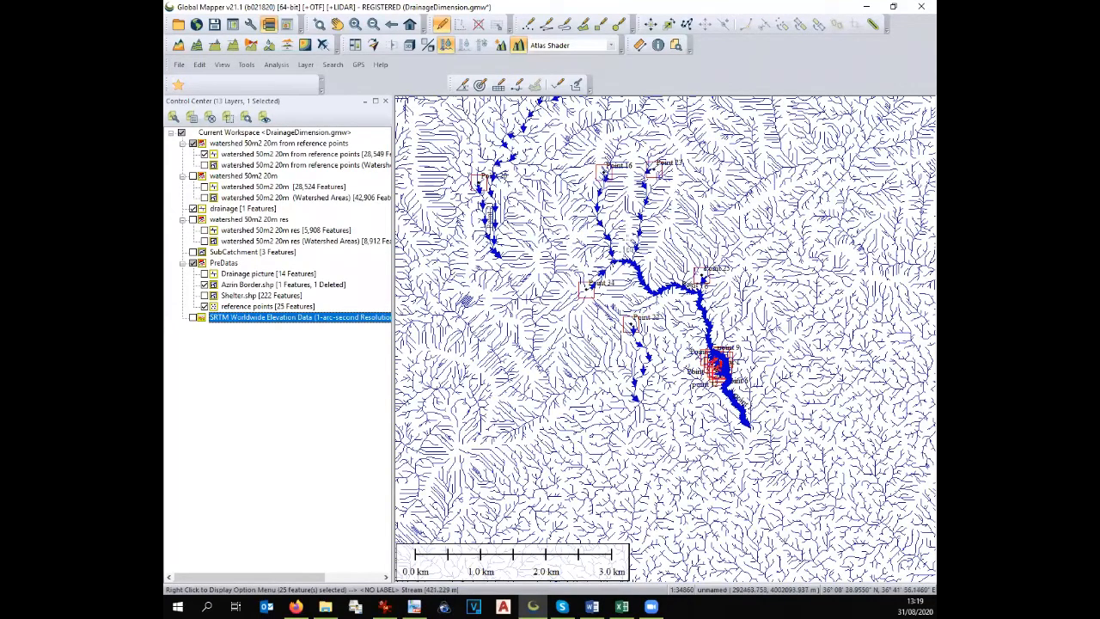
scroll(629, 249, up, 2)
scroll(629, 276, up, 1)
scroll(677, 334, down, 2)
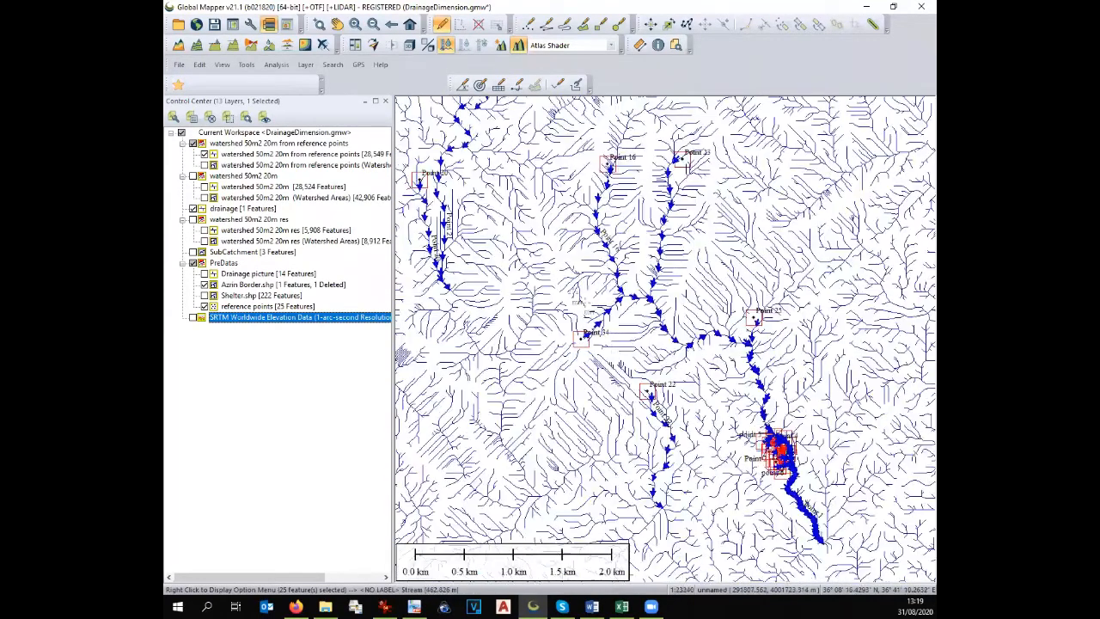
scroll(704, 435, up, 1)
scroll(749, 347, up, 2)
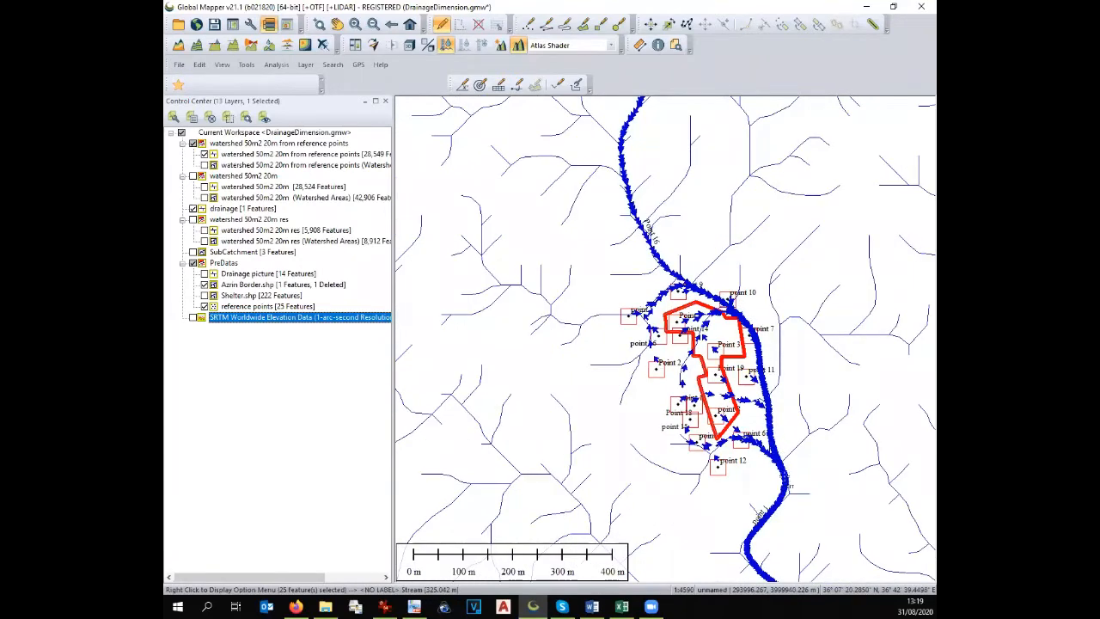
scroll(729, 316, up, 2)
scroll(767, 318, up, 1)
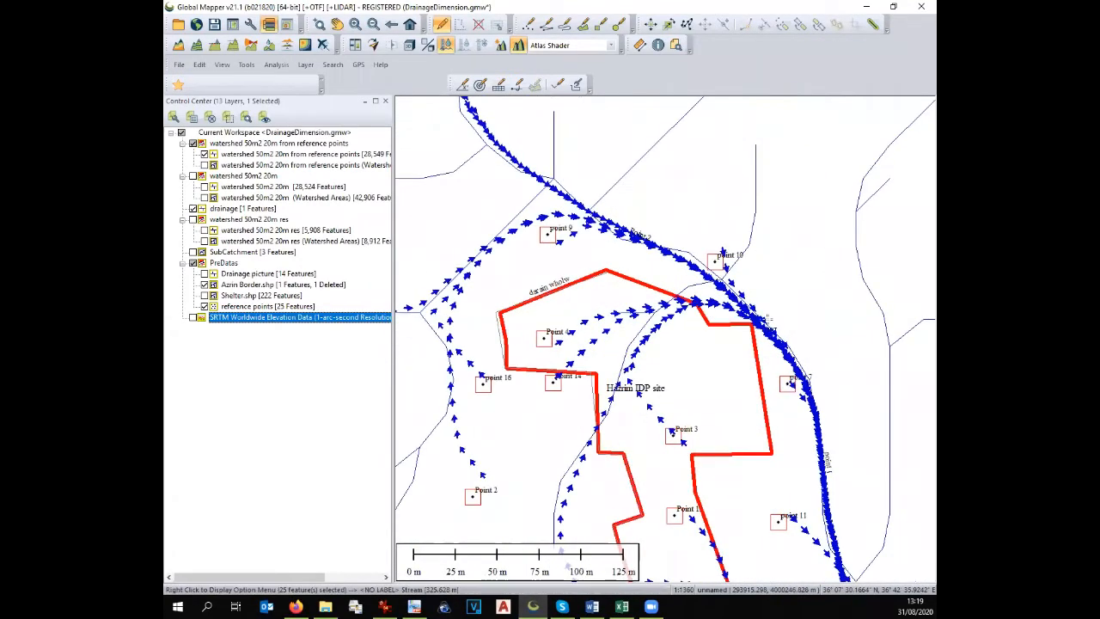
scroll(767, 320, down, 1)
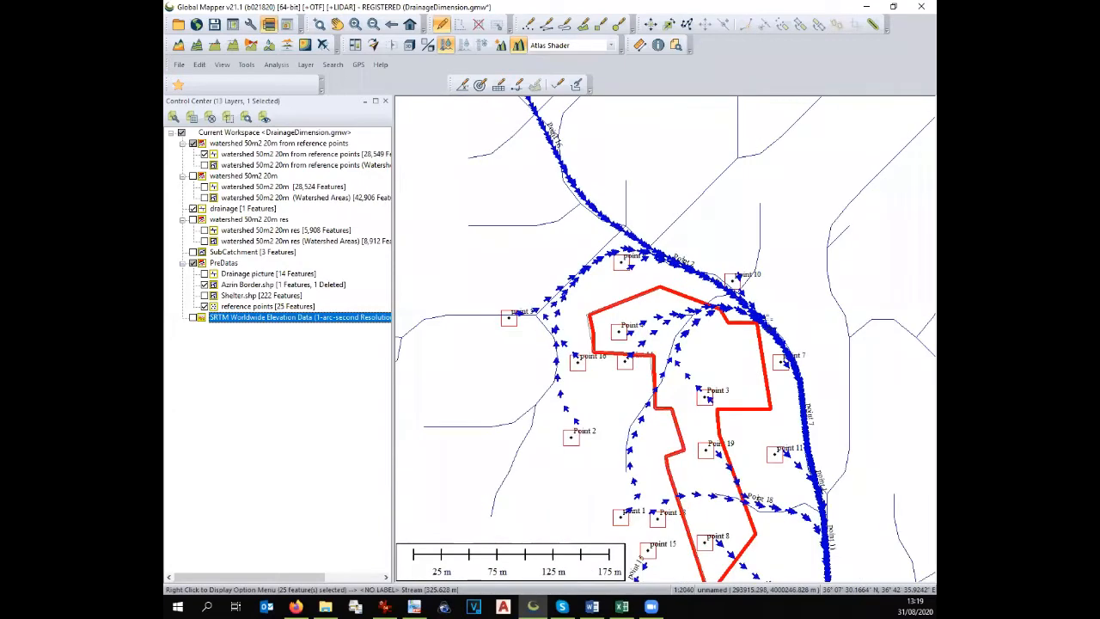
scroll(775, 344, up, 1)
scroll(779, 336, up, 1)
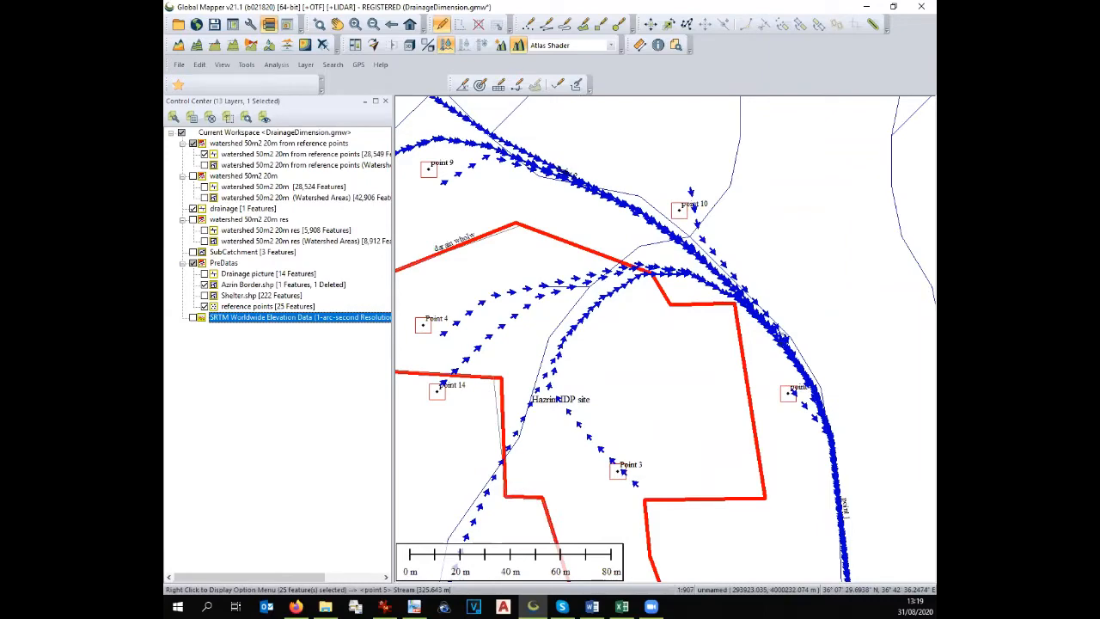
scroll(779, 336, down, 3)
scroll(777, 336, up, 1)
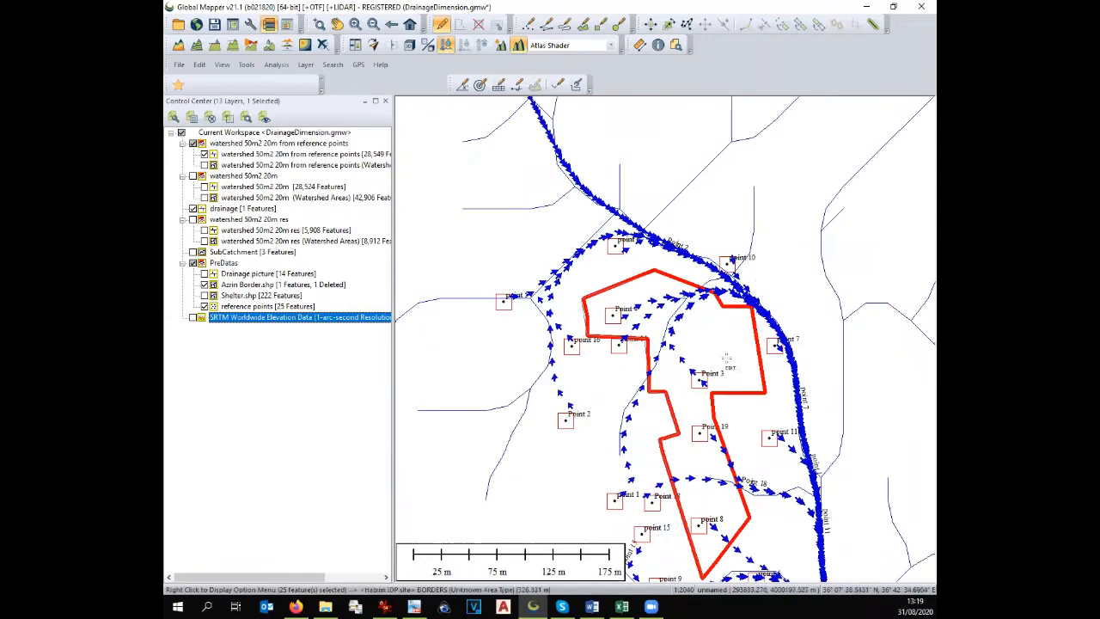
Hide the stream lines of watershed 50m2 20m from reference points
click(203, 154)
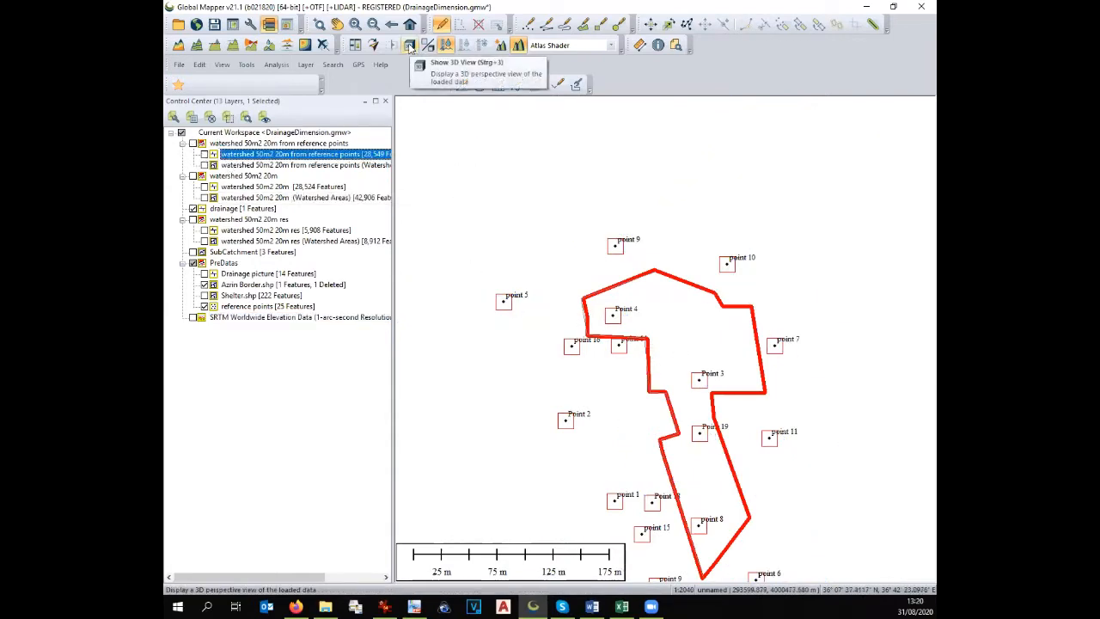
Clear the selection of the reference points and hide the reference points layer
click(477, 25)
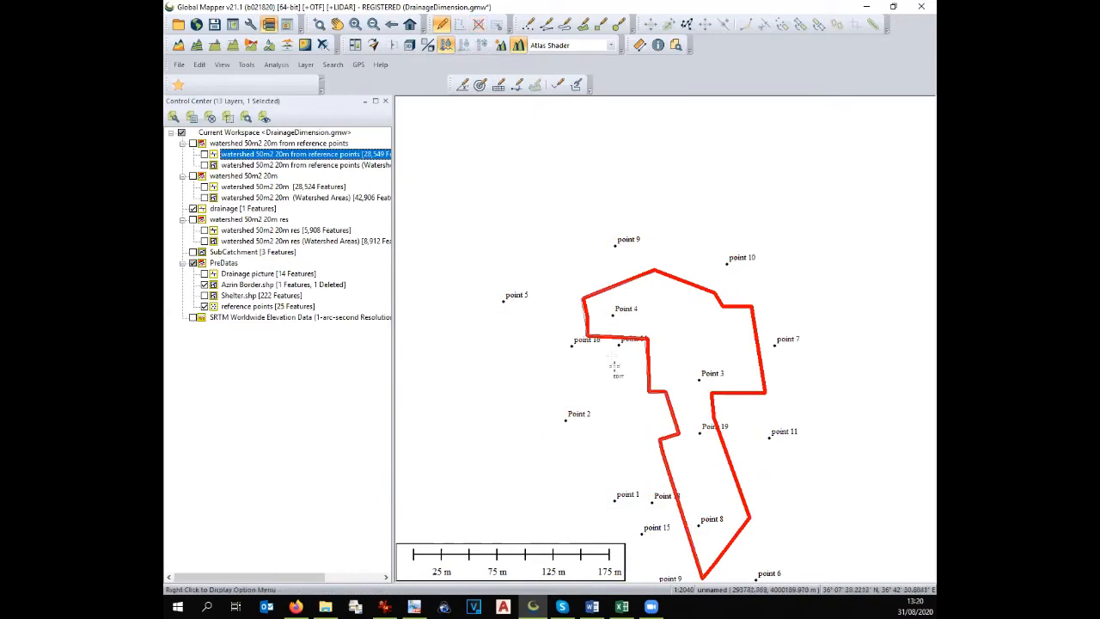
scroll(608, 348, up, 1)
scroll(608, 348, up, 1)
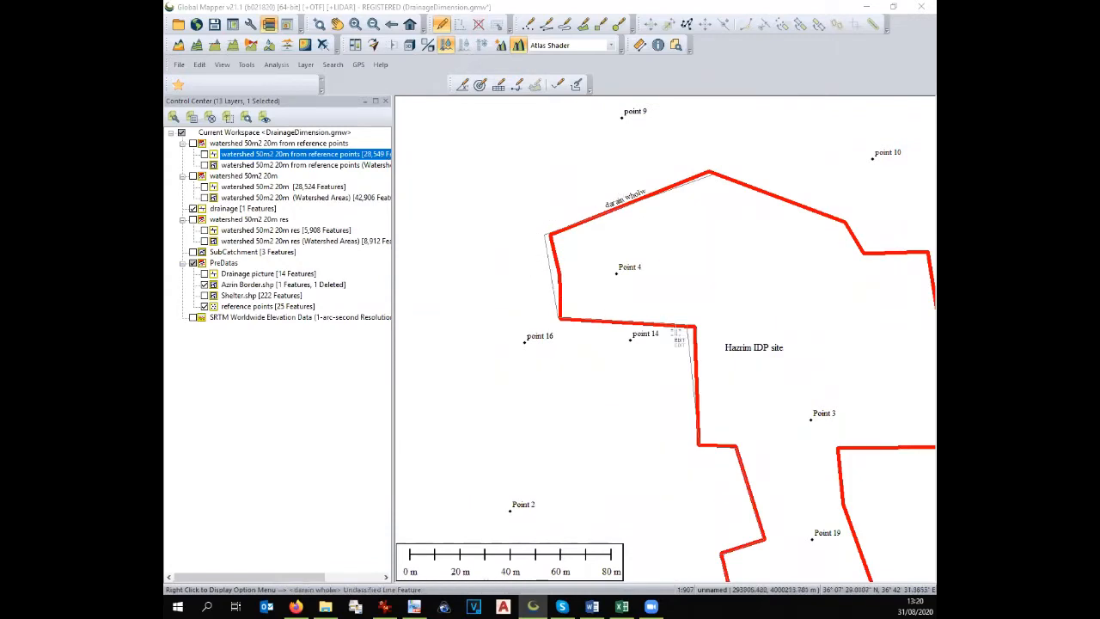
scroll(585, 301, down, 2)
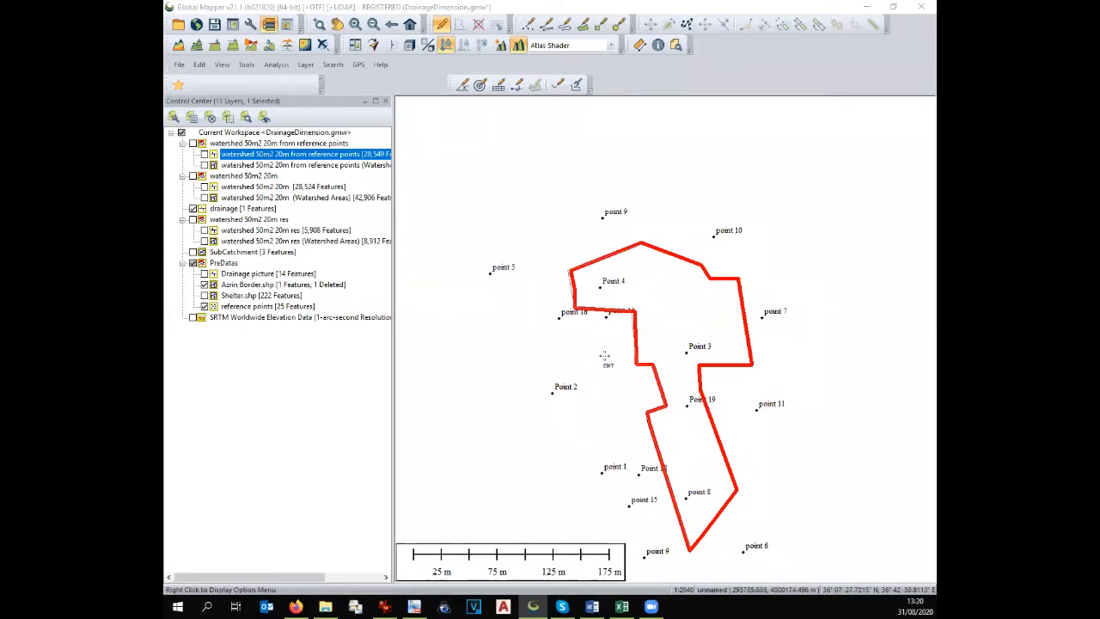
click(204, 306)
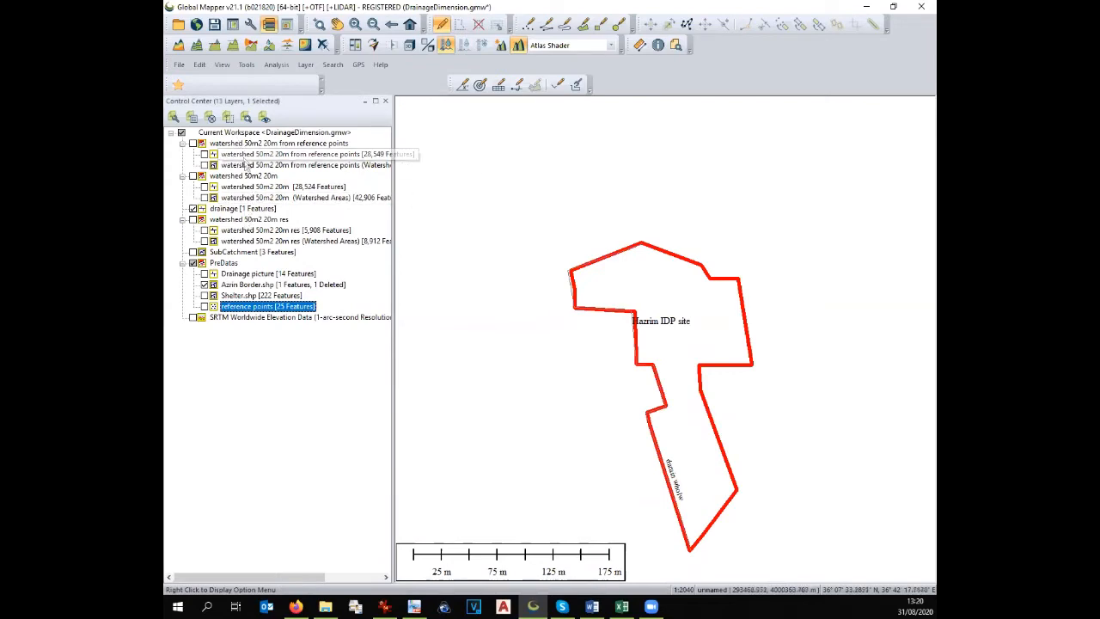
Style all features of the drainage layer with the same solid line, 6 pixels wide
double_click(249, 209)
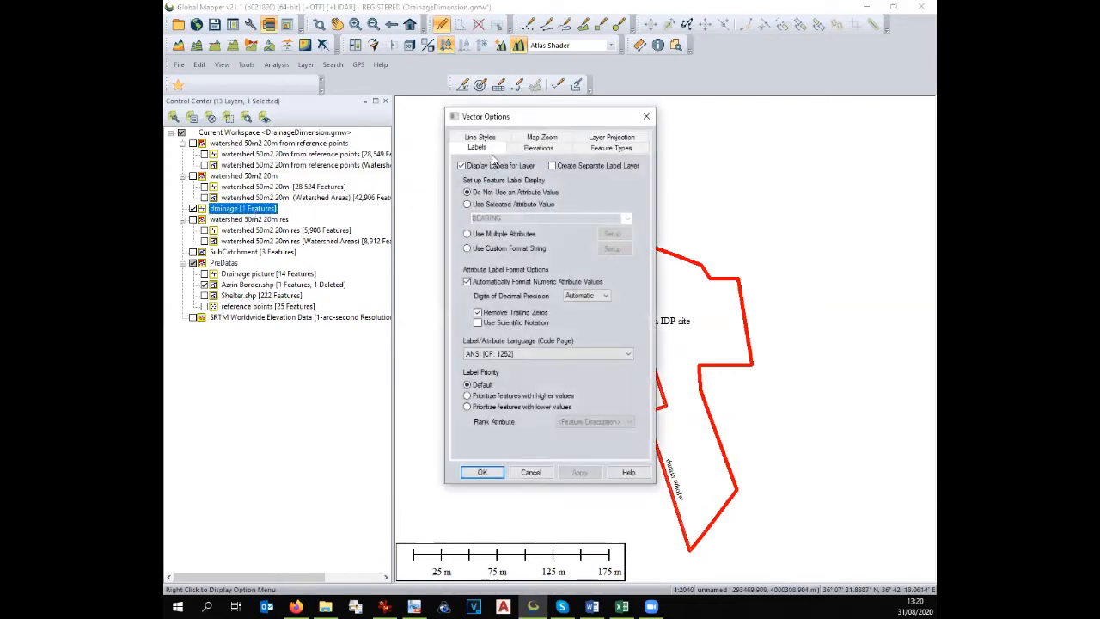
click(486, 139)
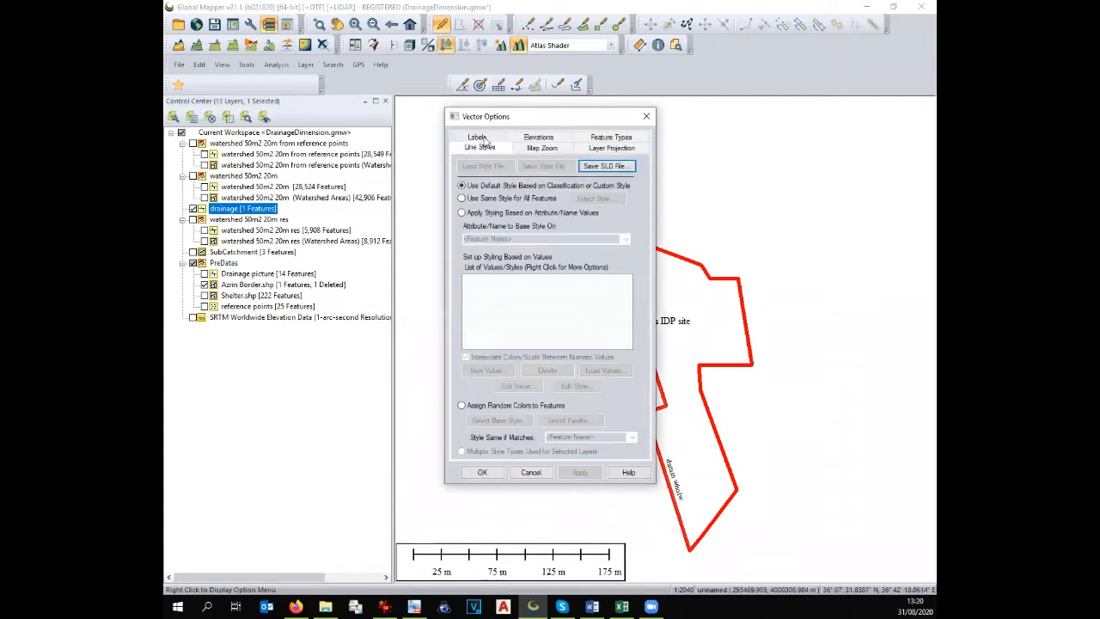
click(488, 198)
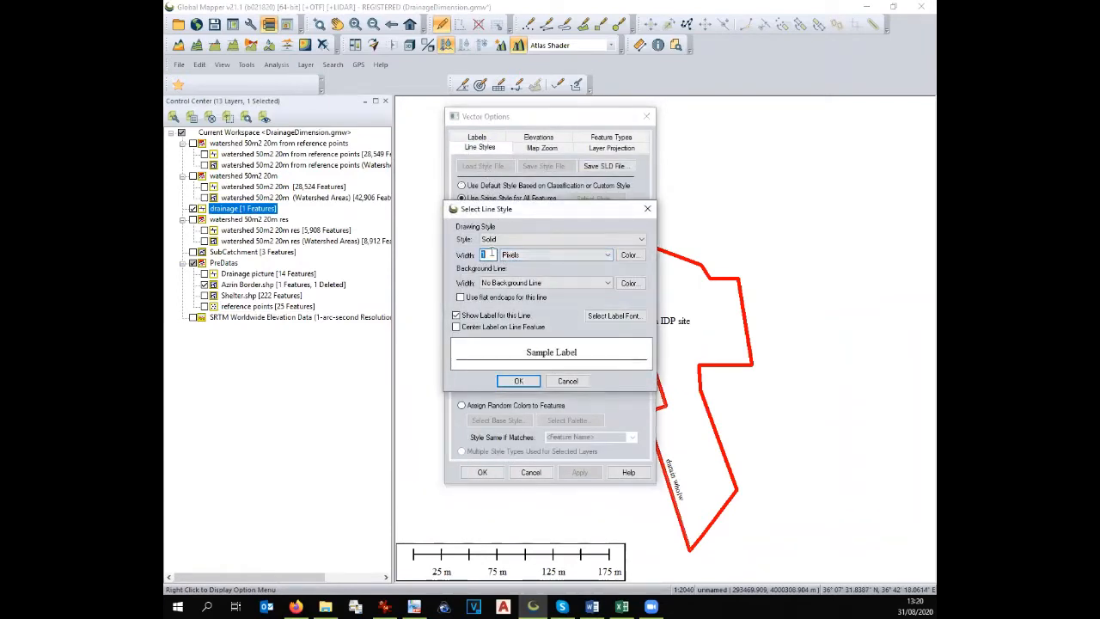
text(6)
click(518, 381)
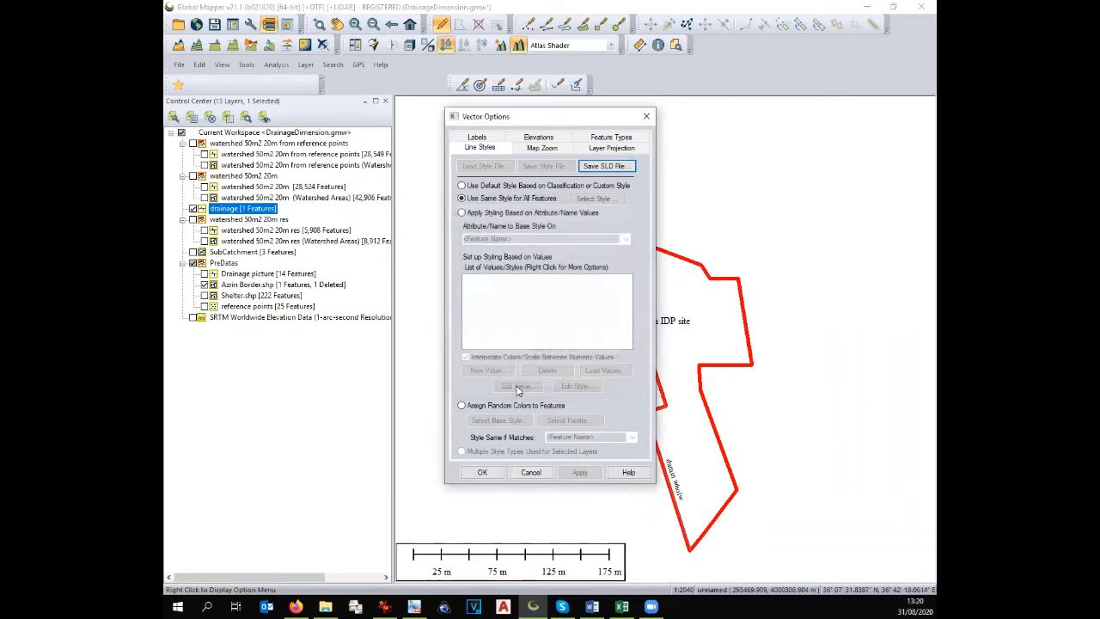
click(580, 471)
click(482, 471)
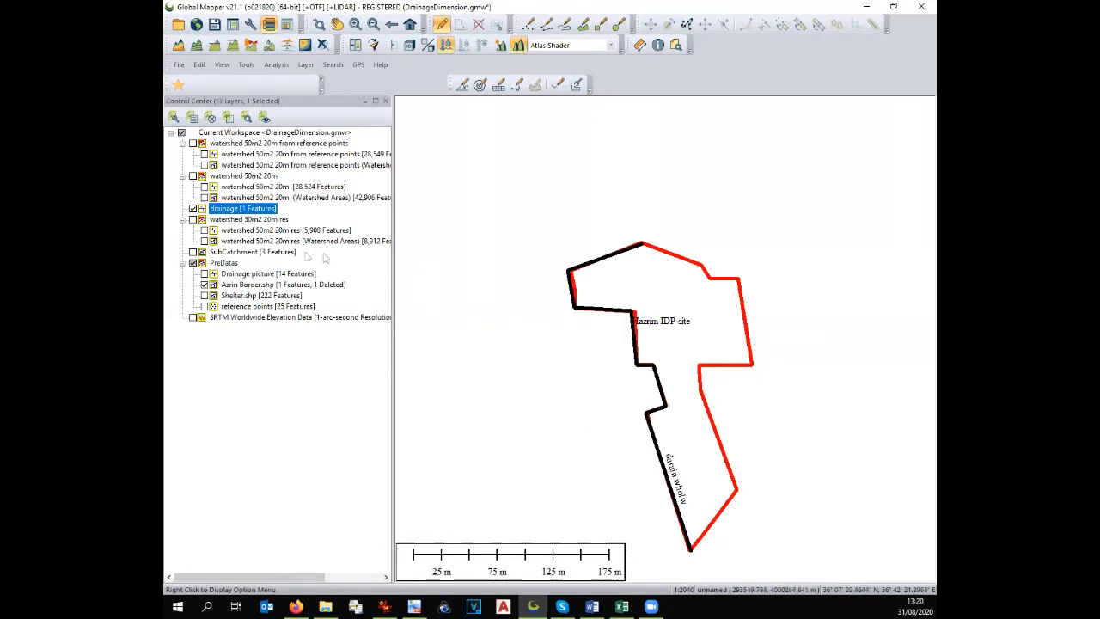
Apply elevations from the SRTM terrain layer to the drainage line, showing the elevation data only for this operation
right_click(242, 213)
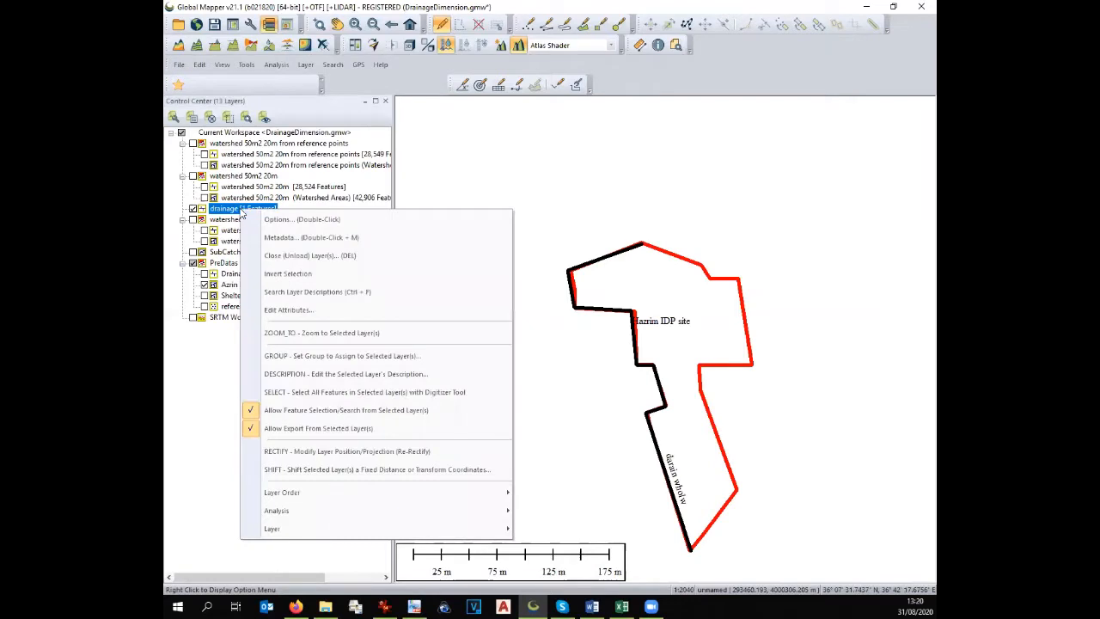
click(296, 392)
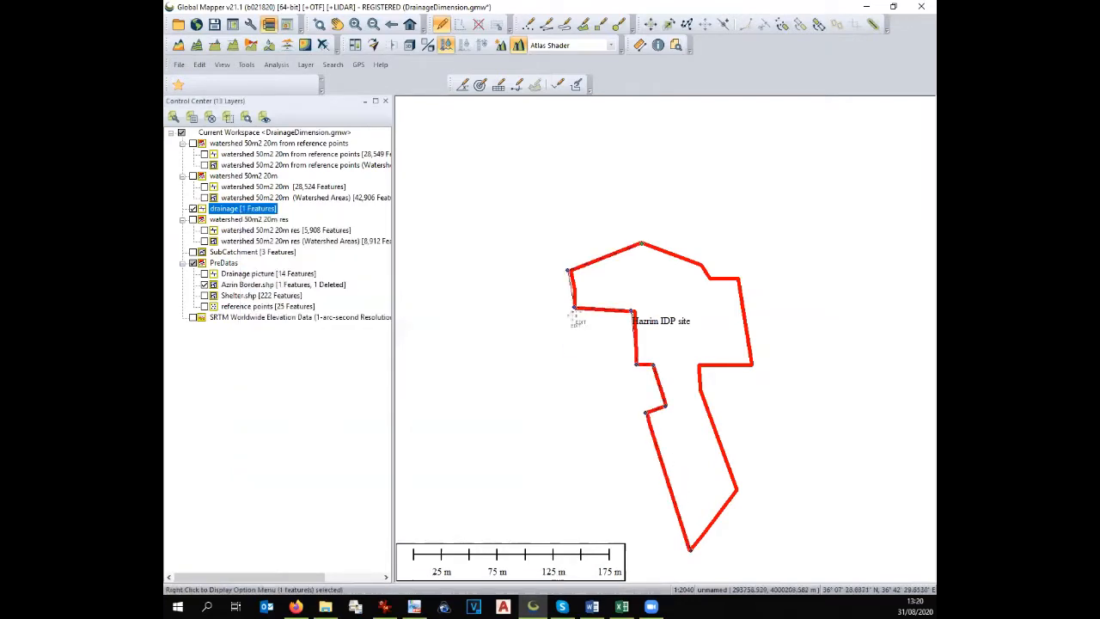
click(192, 318)
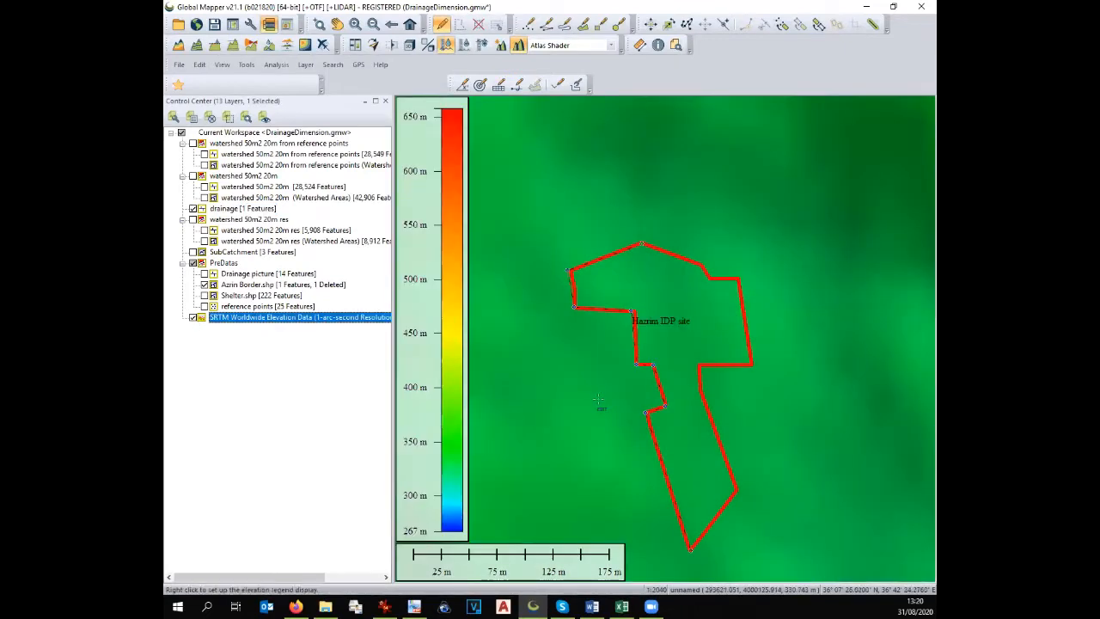
right_click(604, 313)
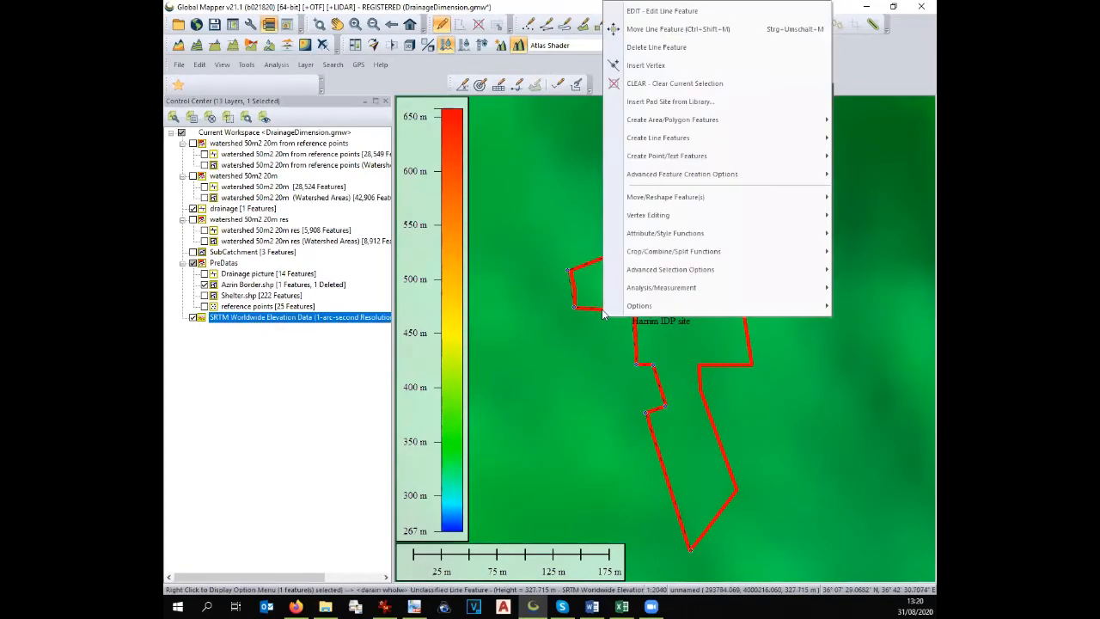
mouse_move(630, 293)
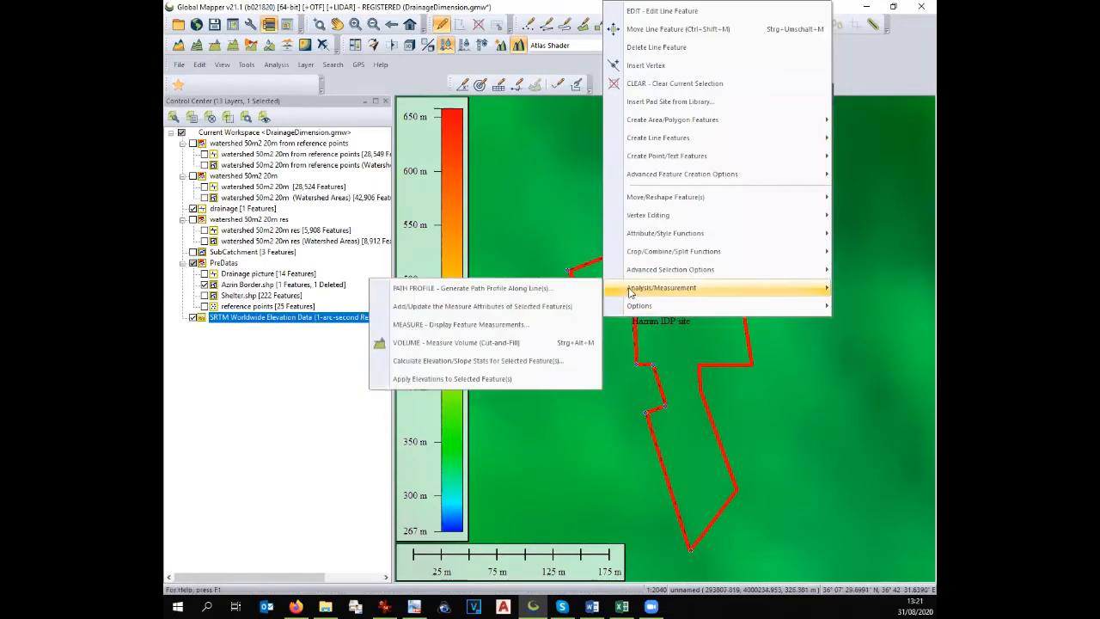
click(516, 381)
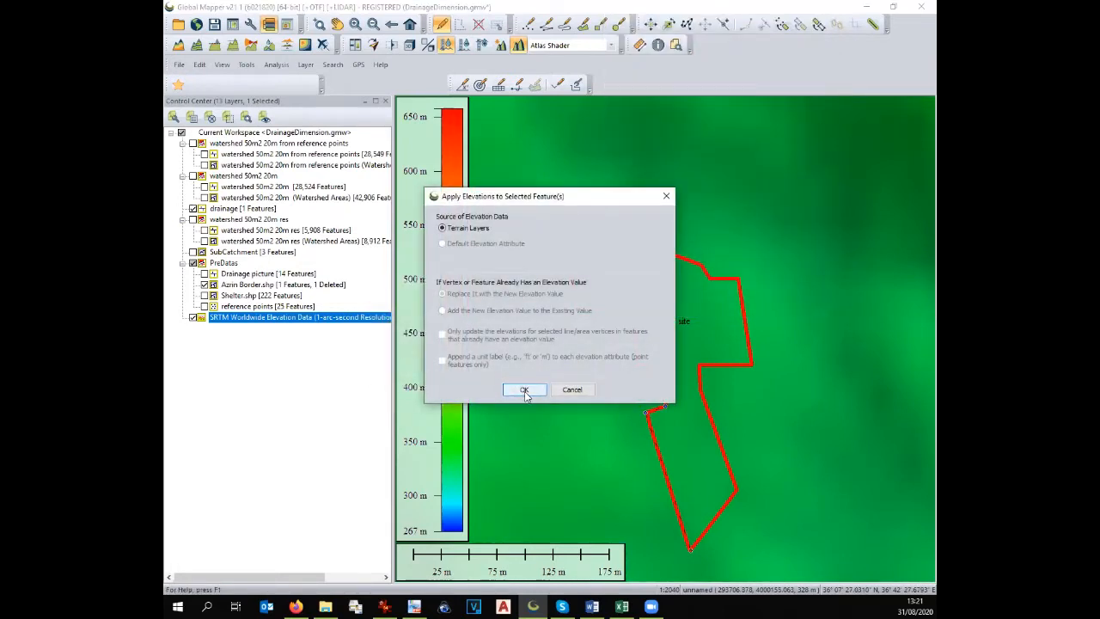
click(524, 390)
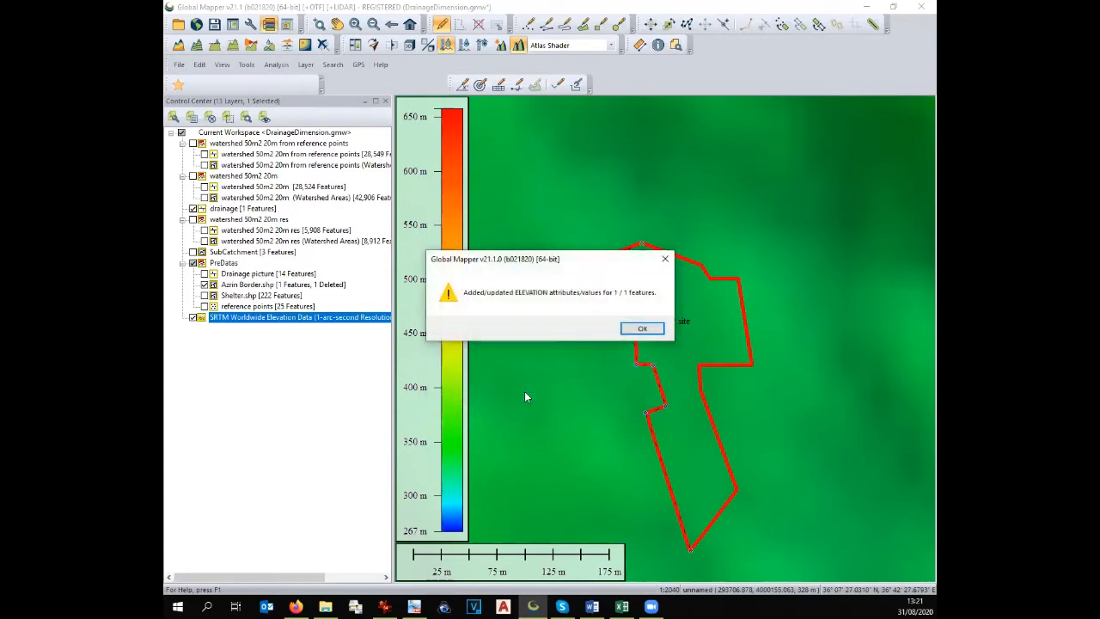
click(641, 331)
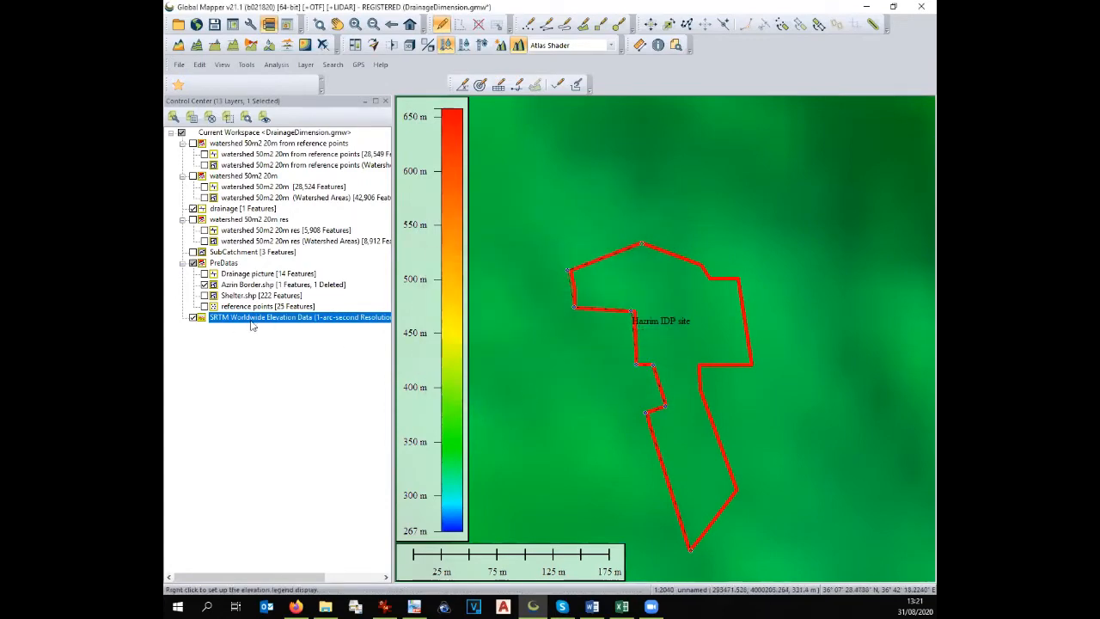
click(193, 318)
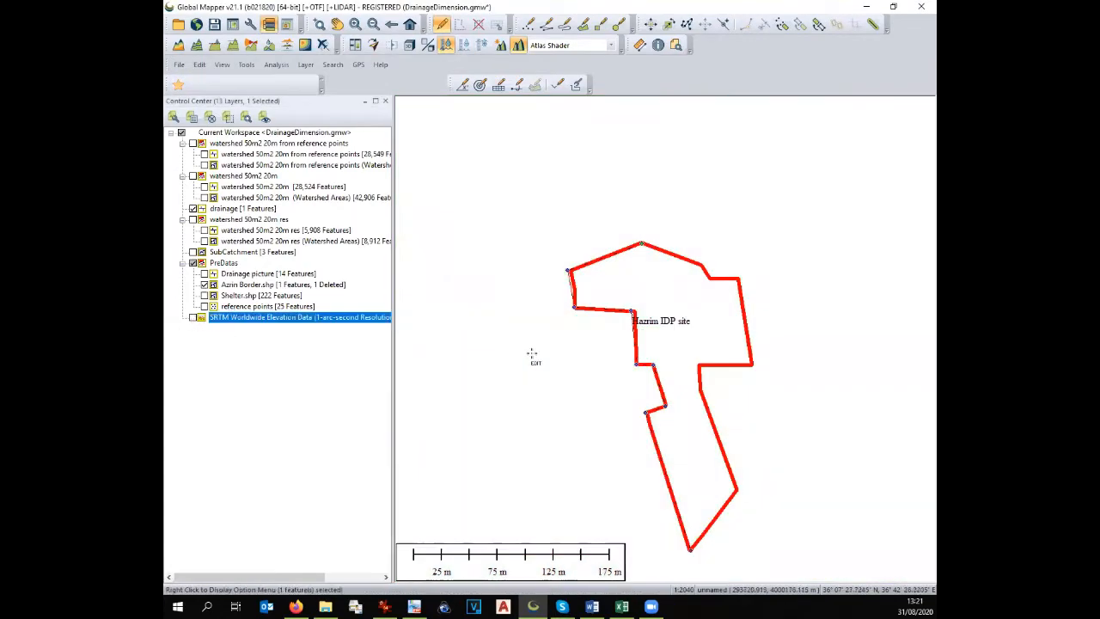
Generate a path profile along the drainage line and arrange its window so the full profile and the site map are both visible
right_click(594, 309)
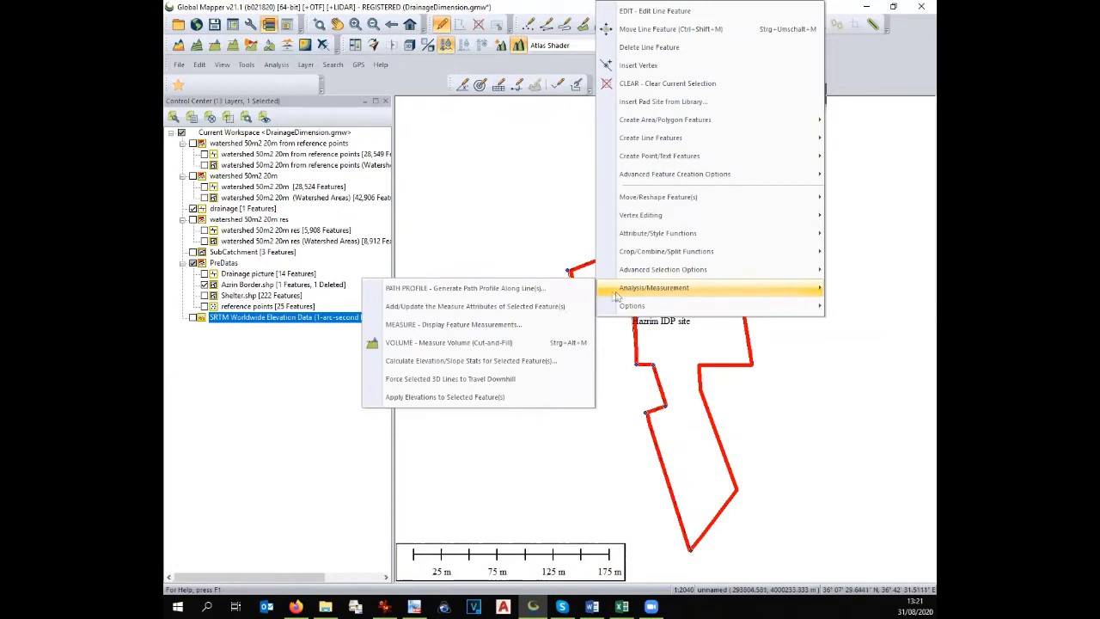
click(583, 290)
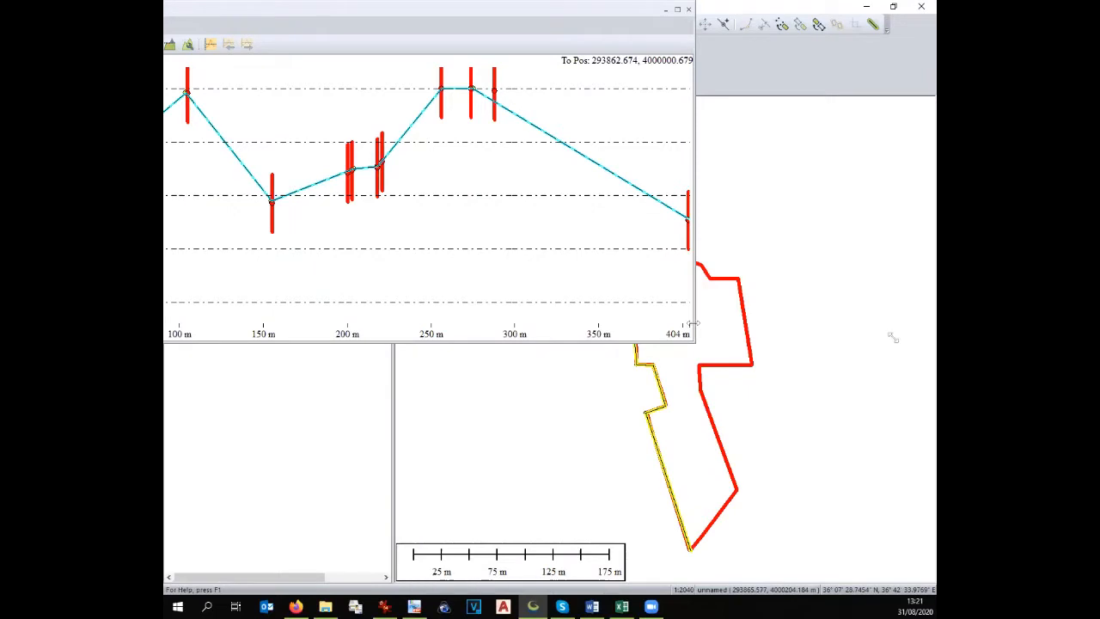
drag(692, 323, 893, 323)
scroll(667, 429, down, 2)
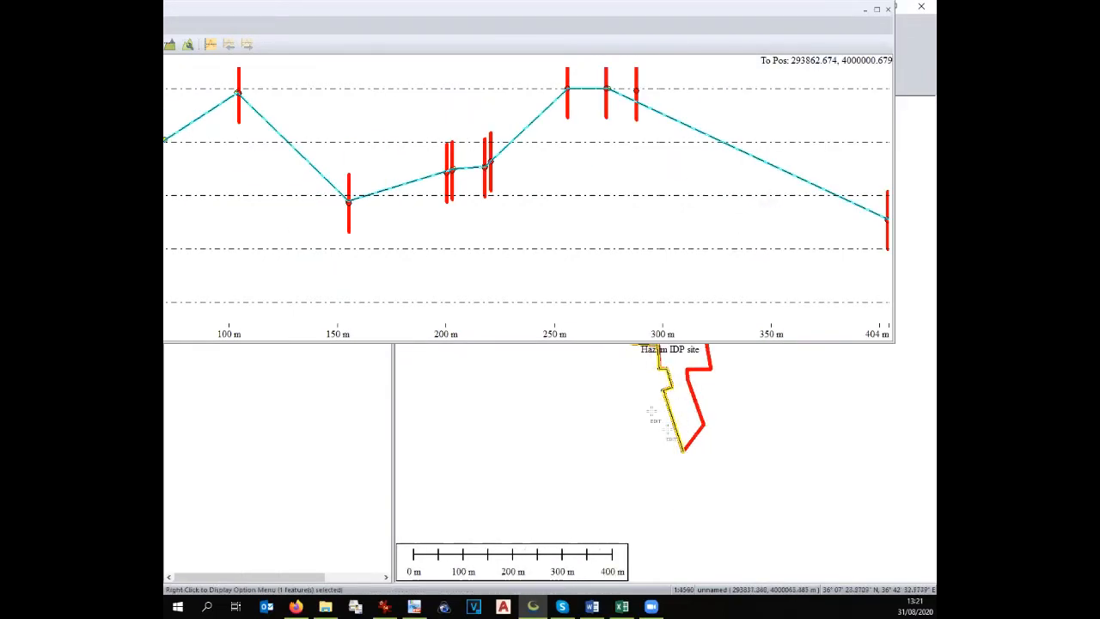
scroll(501, 410, down, 2)
scroll(565, 354, up, 3)
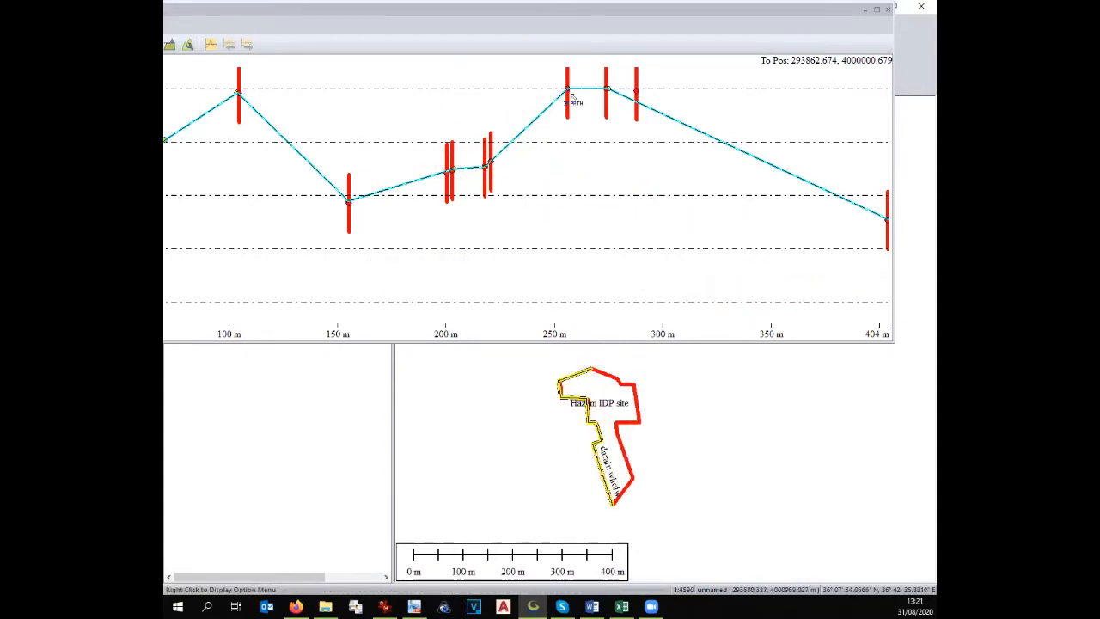
drag(238, 12, 244, 70)
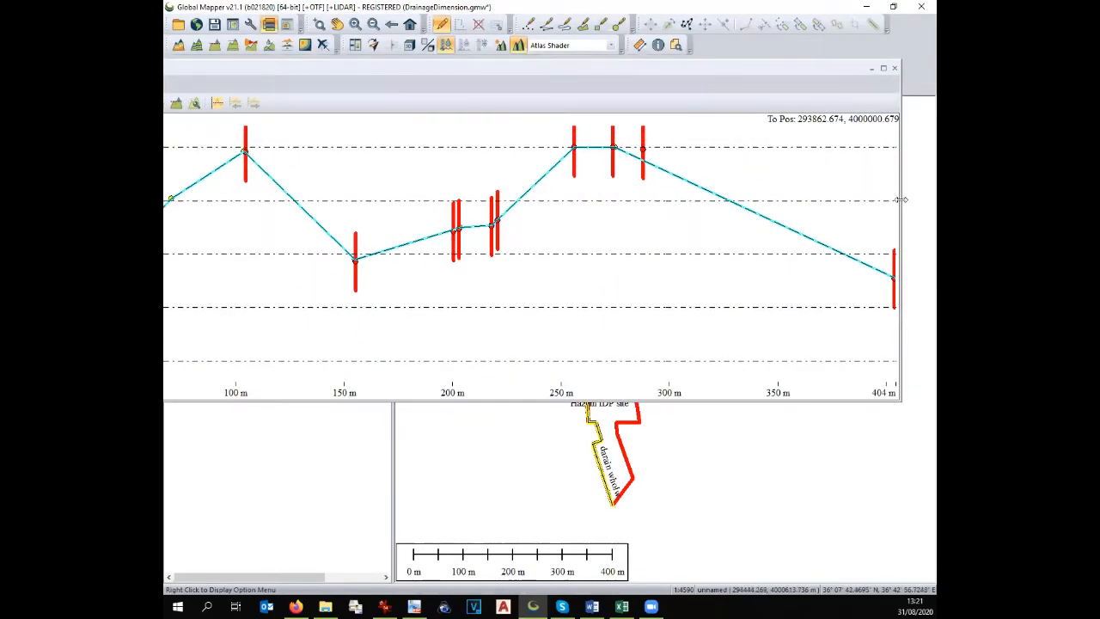
drag(900, 199, 754, 199)
drag(551, 68, 722, 52)
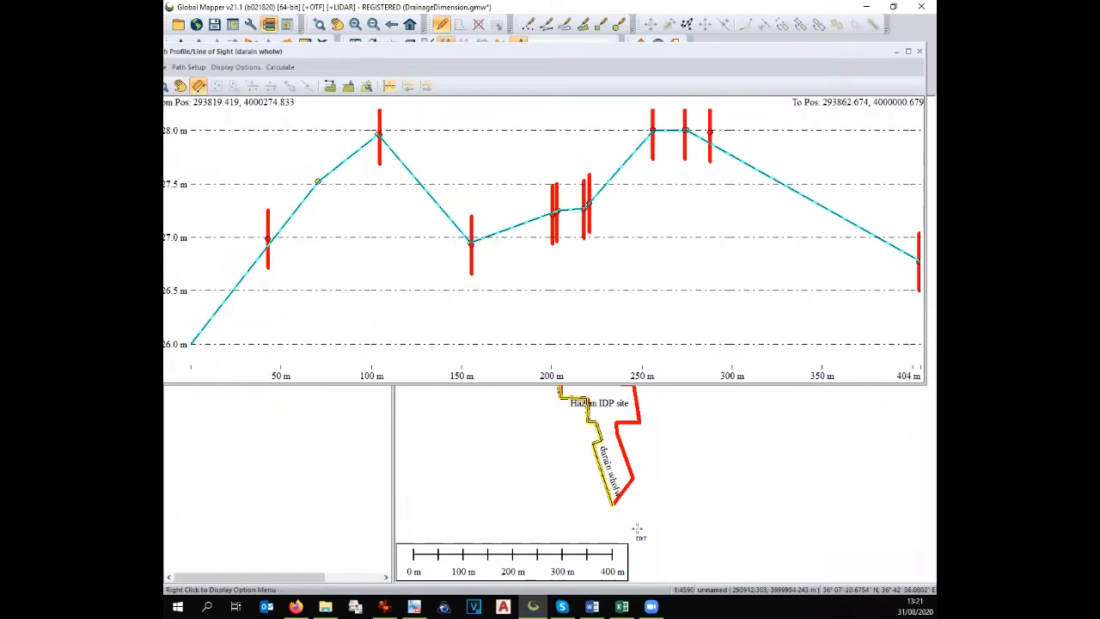
scroll(693, 461, down, 1)
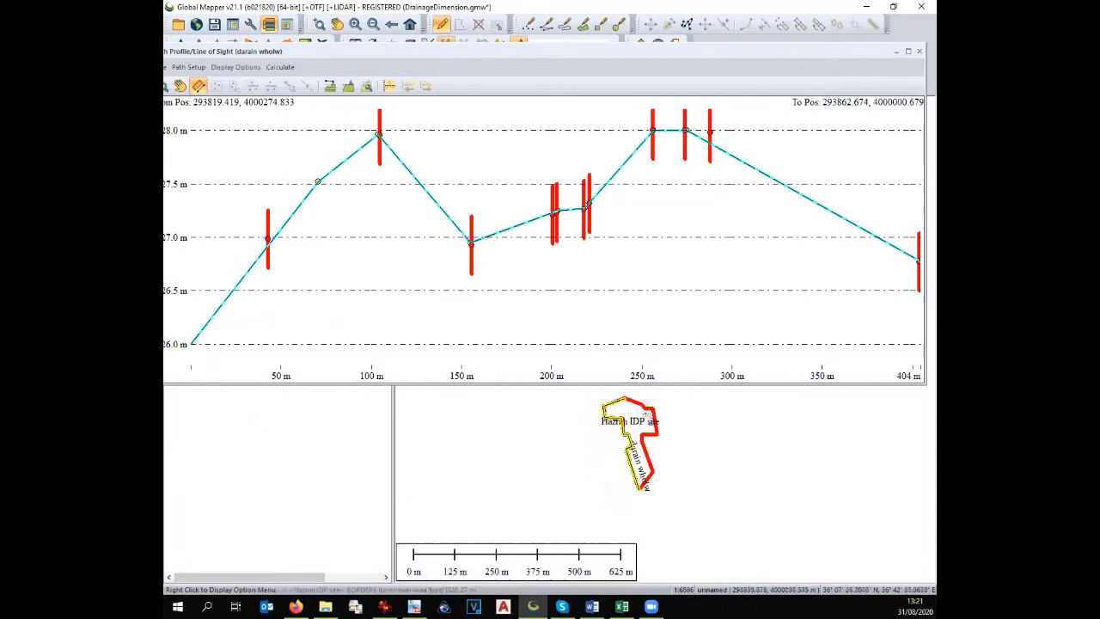
scroll(639, 404, up, 1)
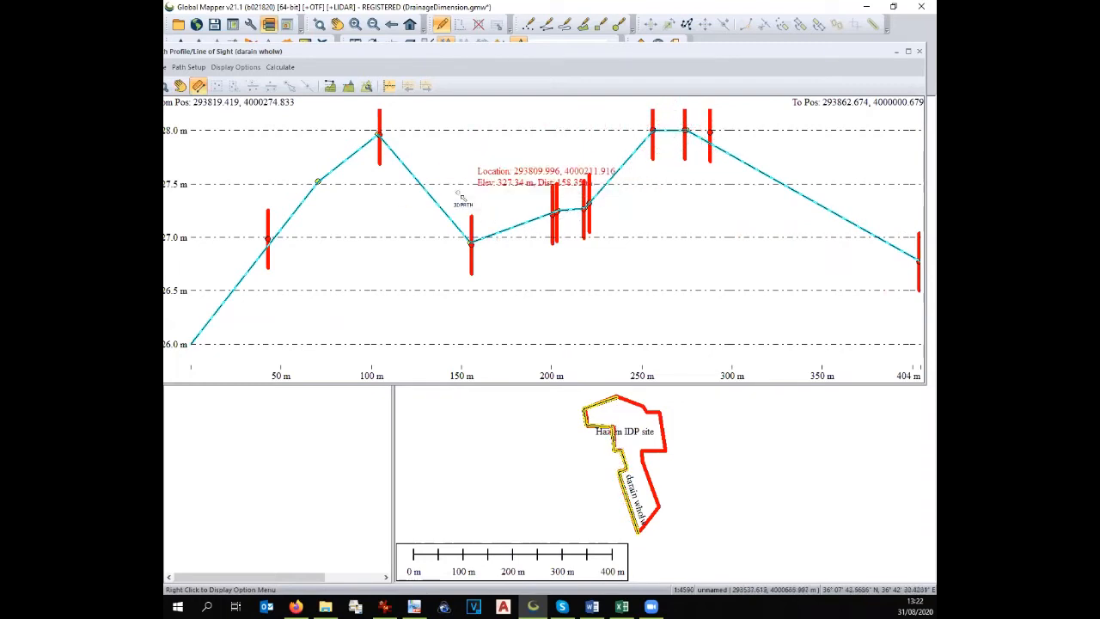
Measure the overall slope on the path profile from the drainage line's far end back to its start
drag(344, 176, 917, 262)
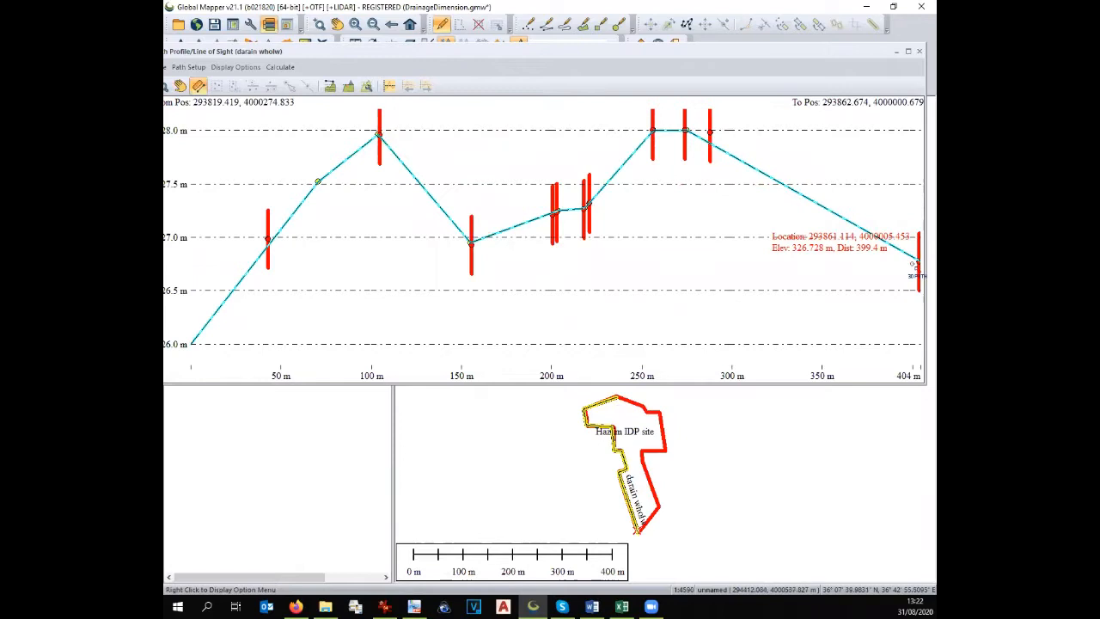
drag(917, 262, 194, 343)
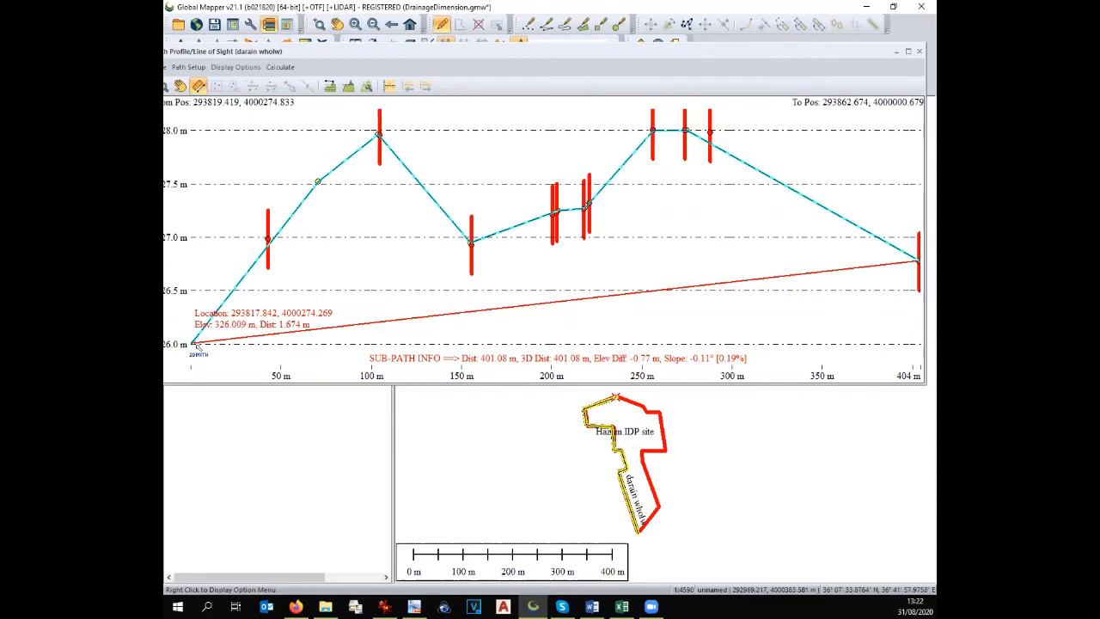
mouse_move(196, 343)
mouse_down()
mouse_move(515, 275)
mouse_move(674, 116)
mouse_move(683, 130)
mouse_move(651, 131)
mouse_move(581, 209)
mouse_move(461, 229)
mouse_move(376, 144)
mouse_move(379, 135)
mouse_move(371, 200)
mouse_move(214, 352)
mouse_up()
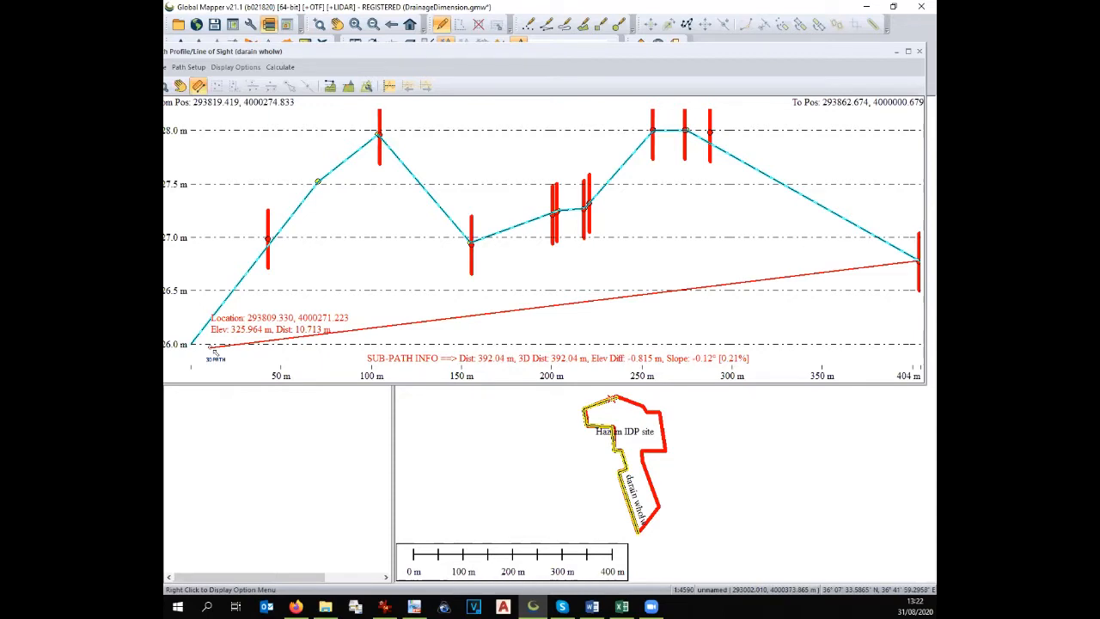
drag(213, 352, 213, 352)
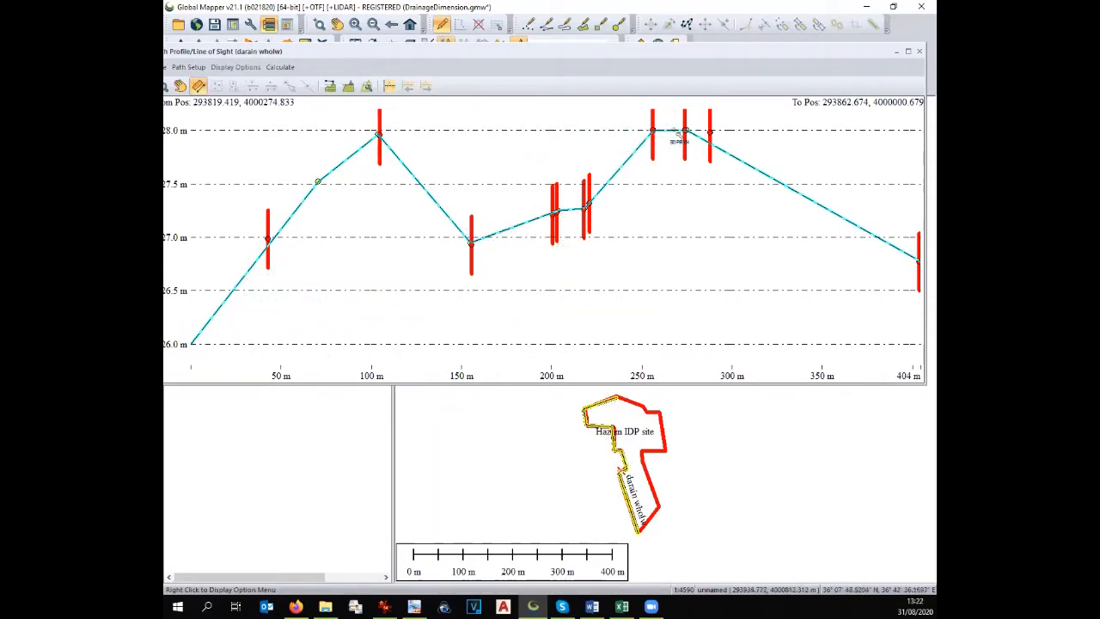
Measure the profile's sub-path slopes from the peaks near 270 m and 105 m down to the adjacent low points on both sides
drag(679, 136, 917, 262)
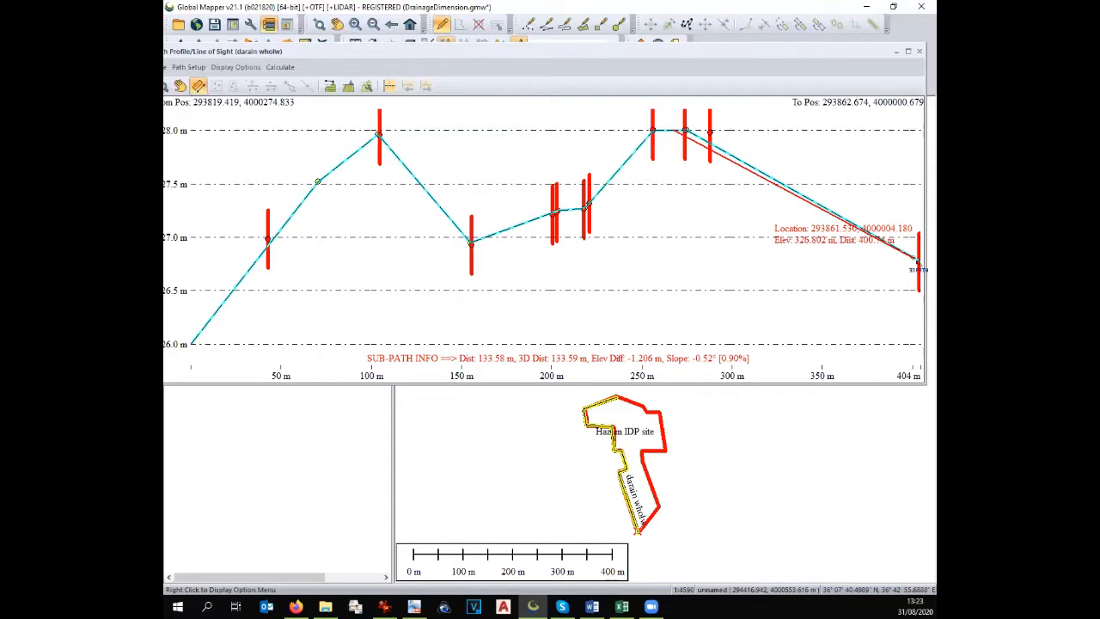
drag(916, 261, 471, 247)
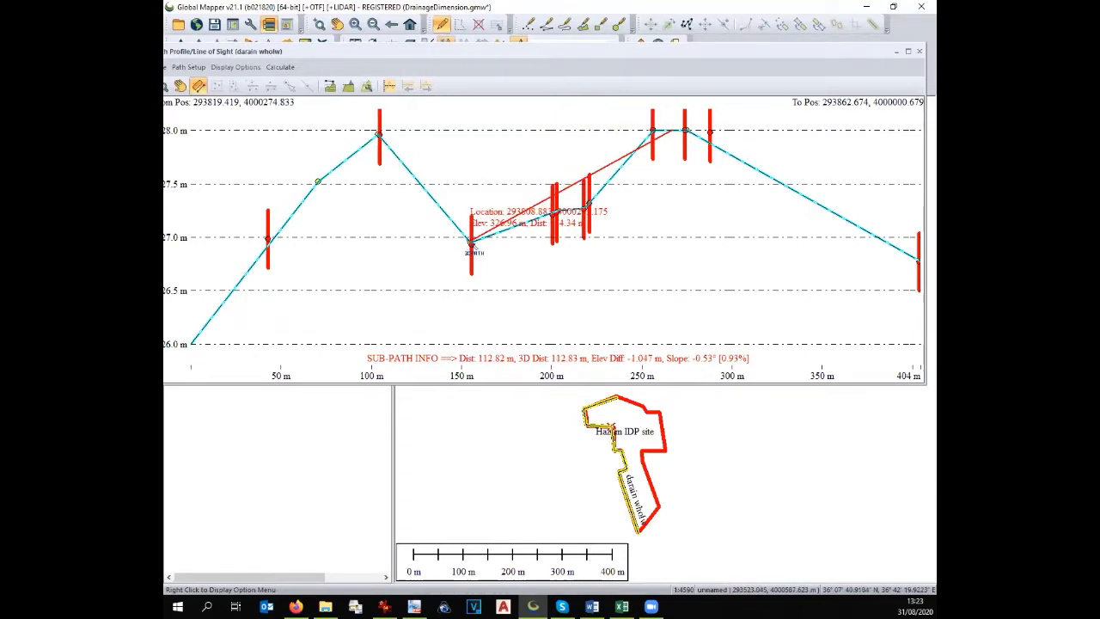
mouse_move(473, 250)
mouse_down()
mouse_move(393, 199)
mouse_move(381, 148)
mouse_move(471, 246)
mouse_up()
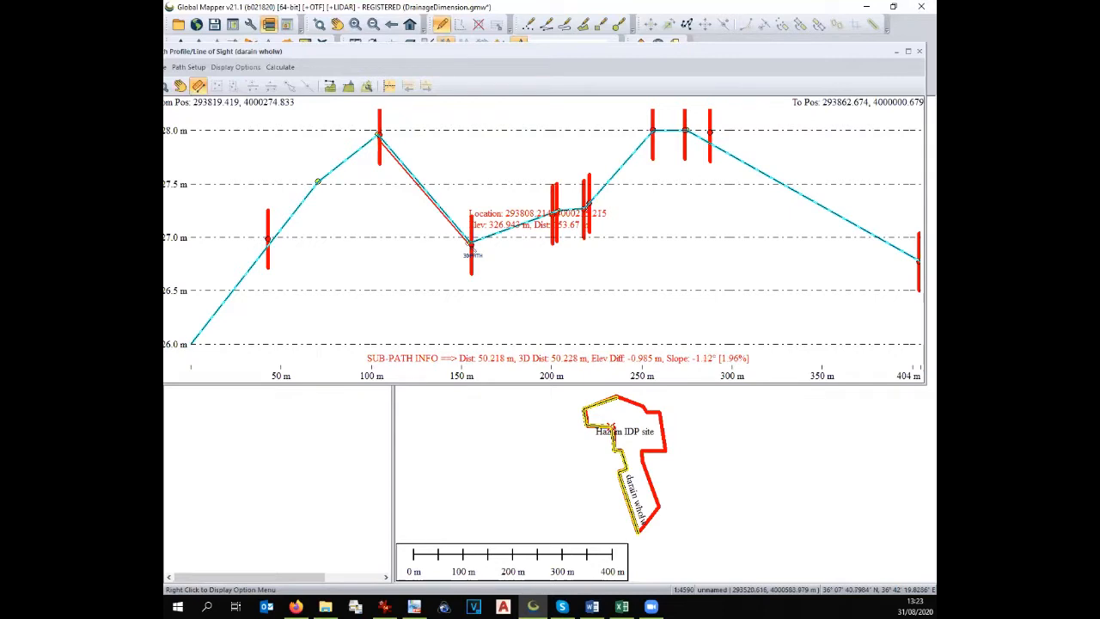
drag(471, 249, 194, 342)
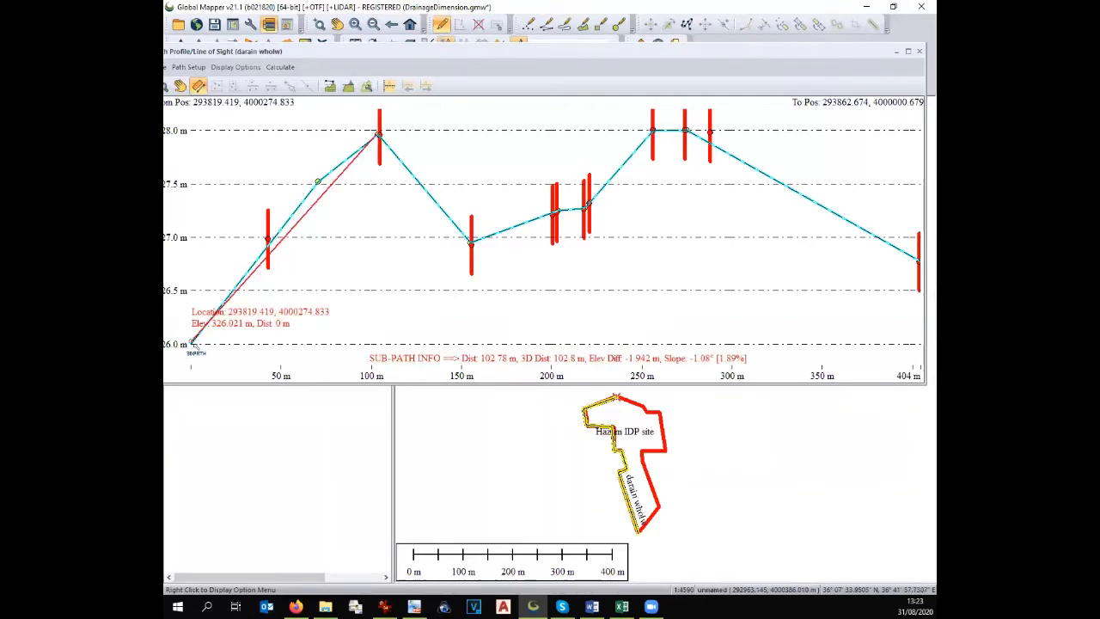
drag(193, 342, 193, 343)
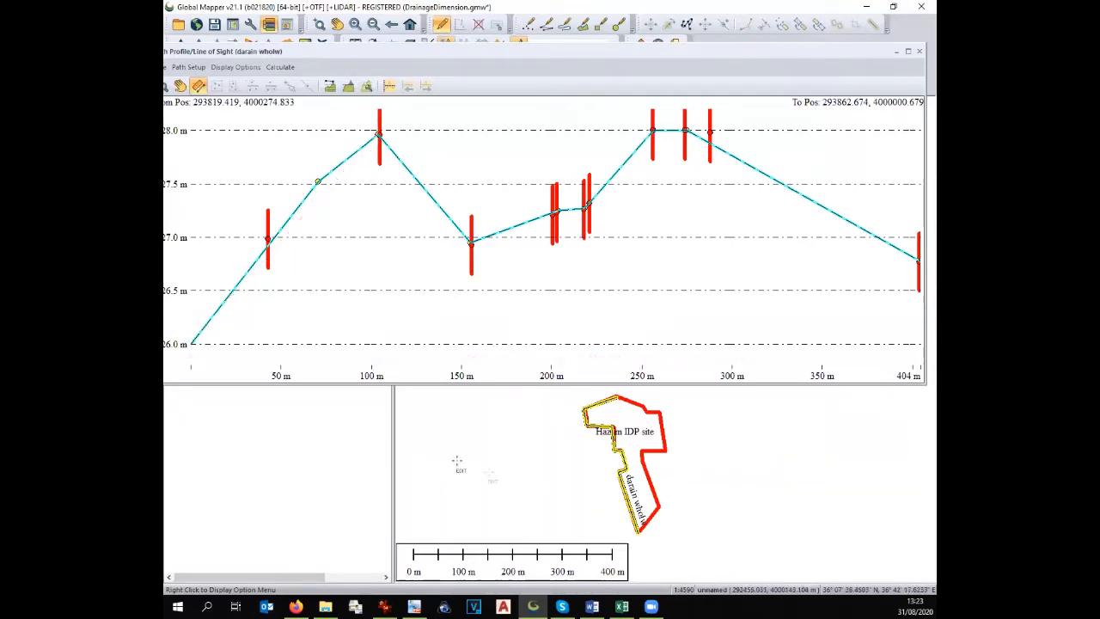
Create a point feature named J1 at the 0 m start of the path profile, in a new layer called Junctions WS
scroll(640, 505, up, 1)
scroll(640, 505, down, 1)
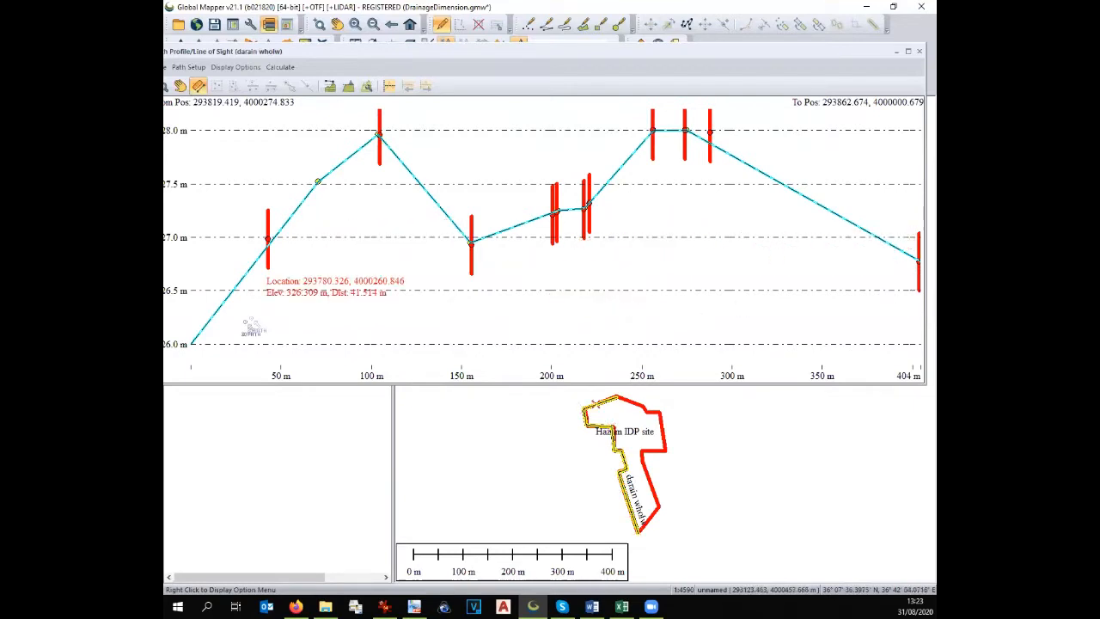
right_click(192, 347)
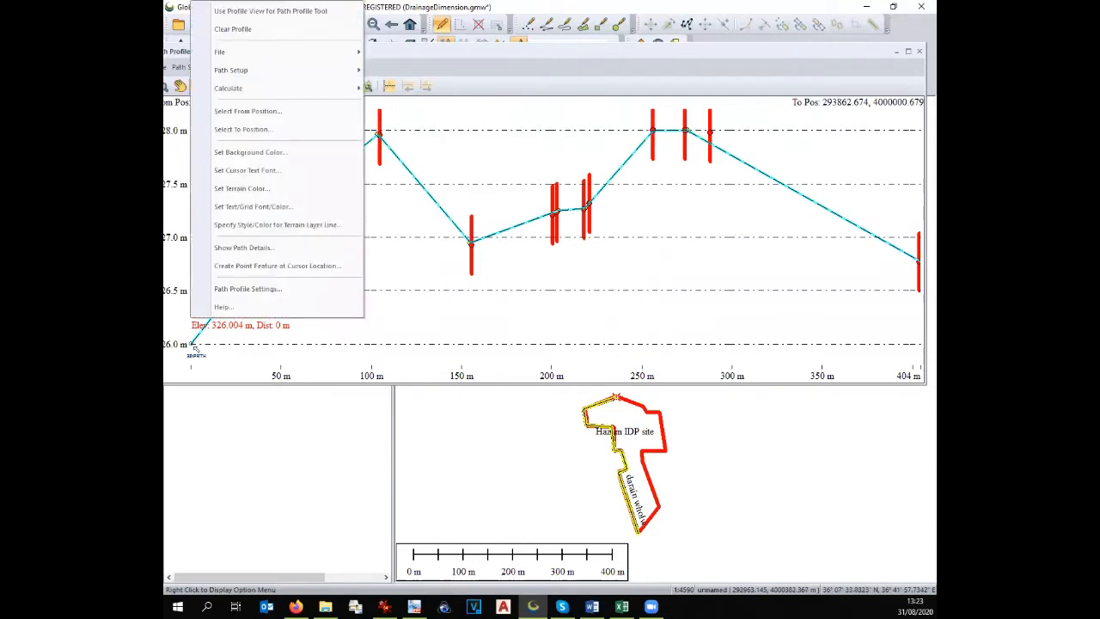
click(228, 268)
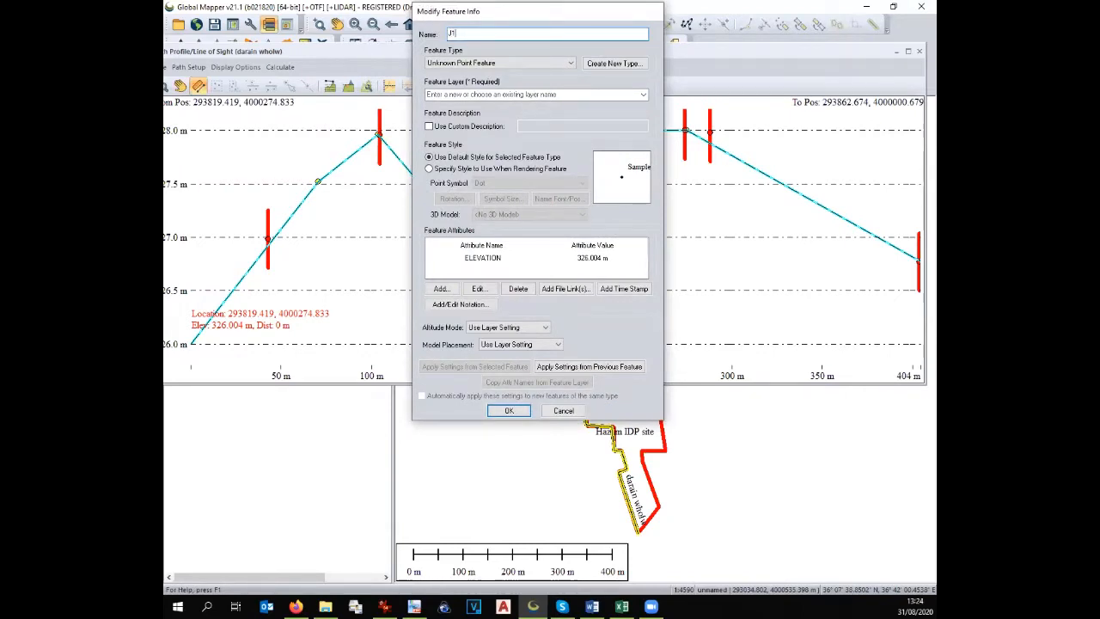
click(645, 98)
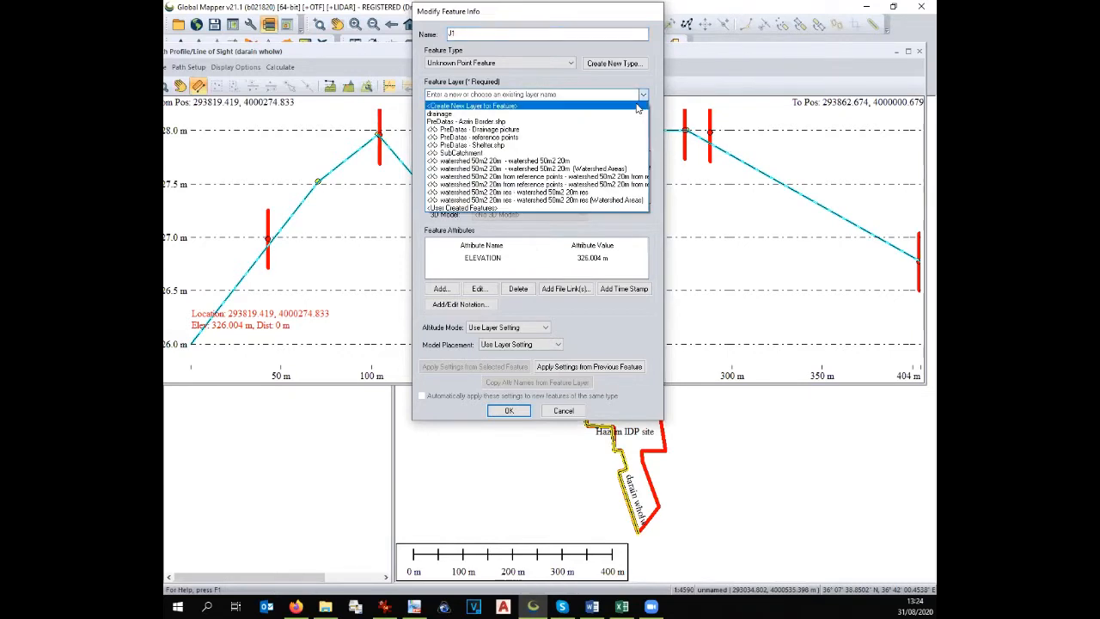
click(636, 105)
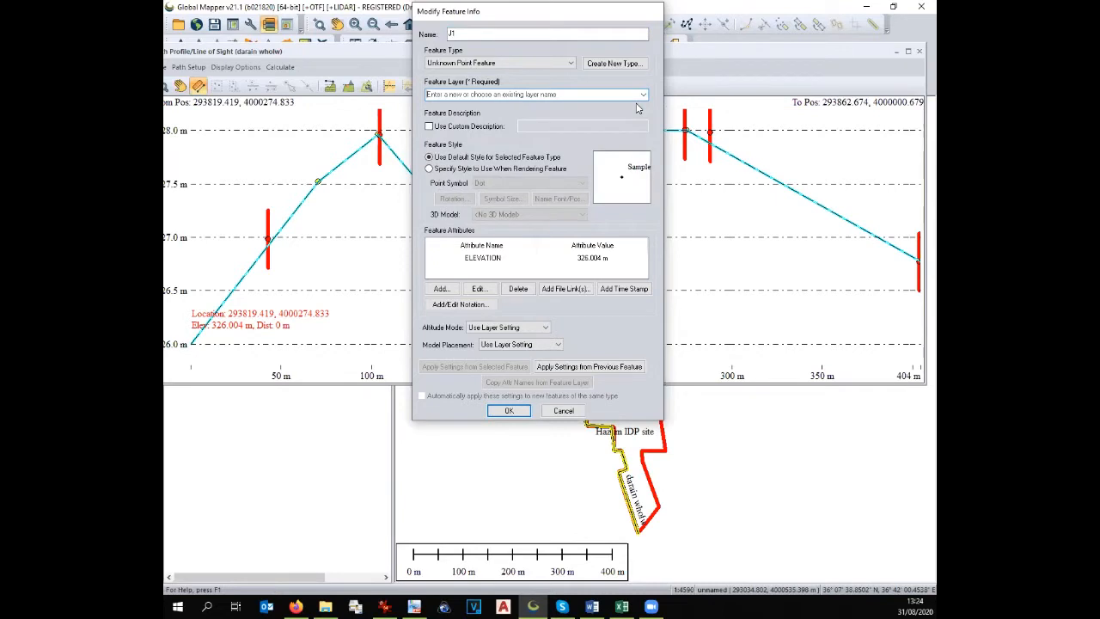
text(Jd)
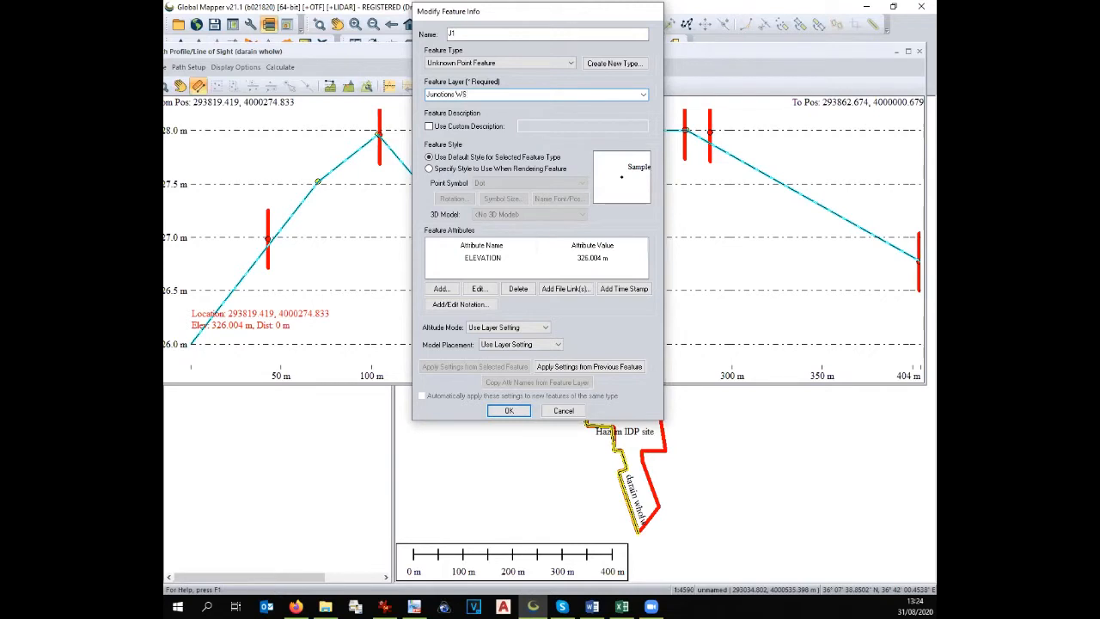
click(503, 410)
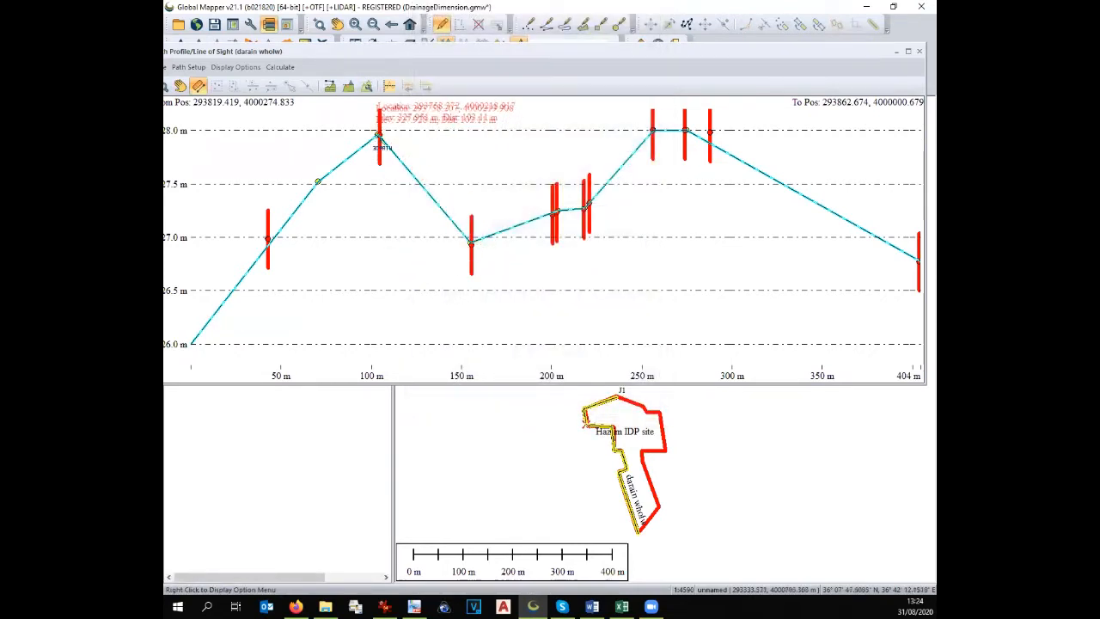
Add junction points J2 at the profile peak near 105 m and J3 at the low point near 155 m to Junctions WS
right_click(378, 138)
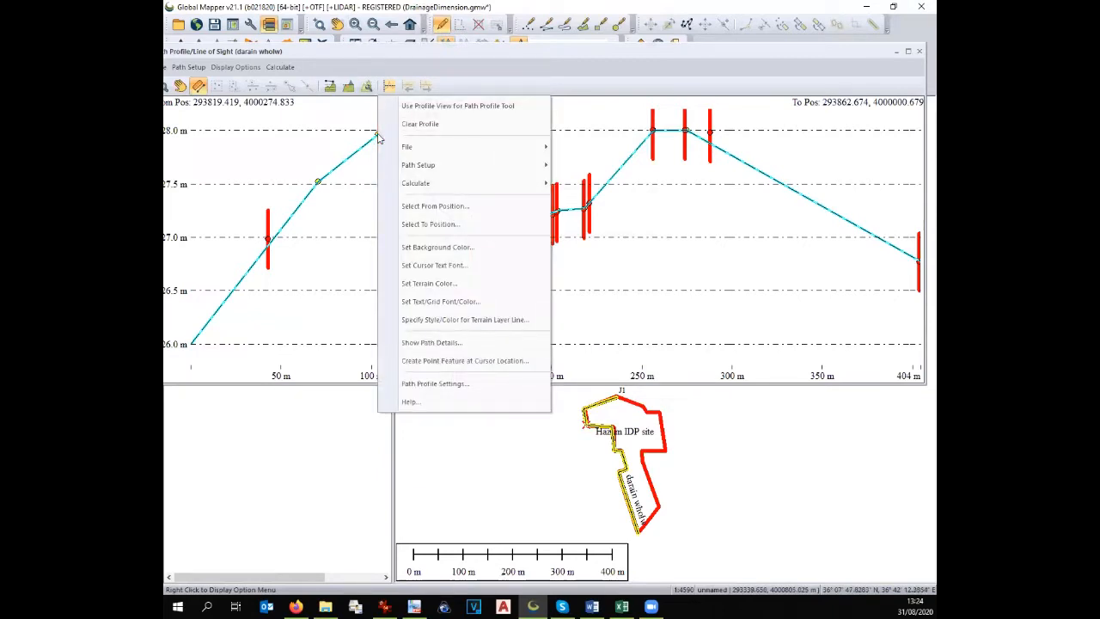
click(456, 361)
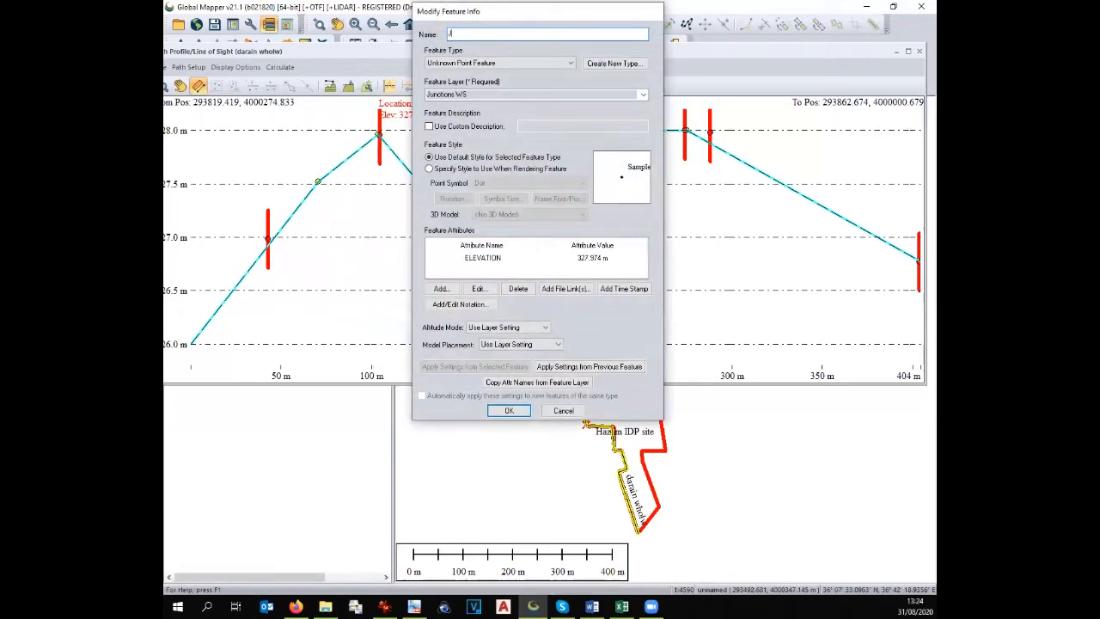
click(503, 410)
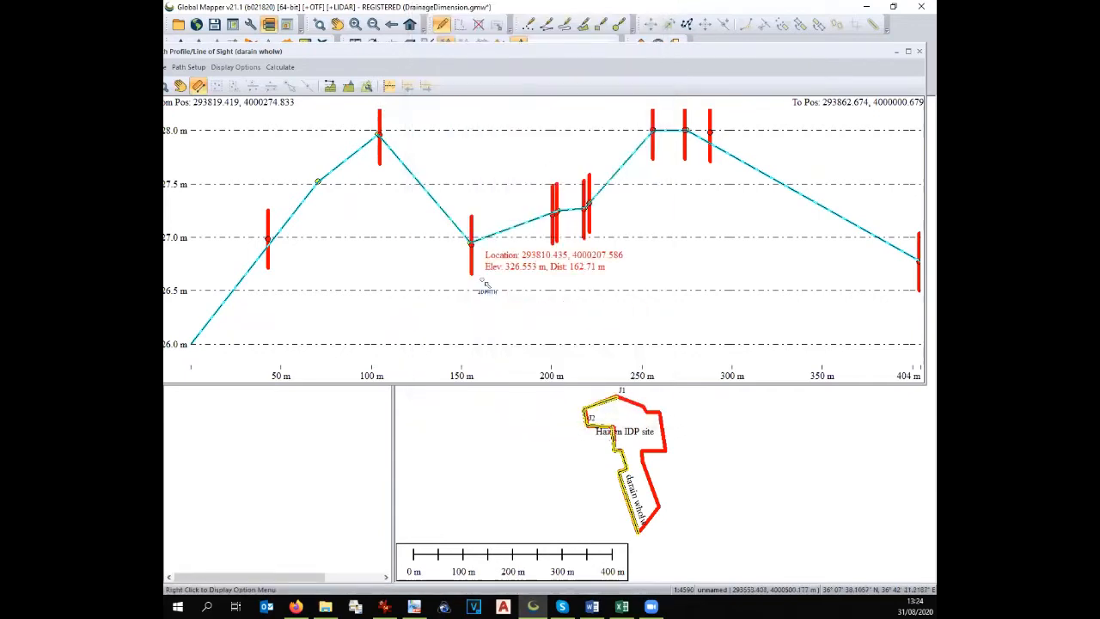
right_click(470, 245)
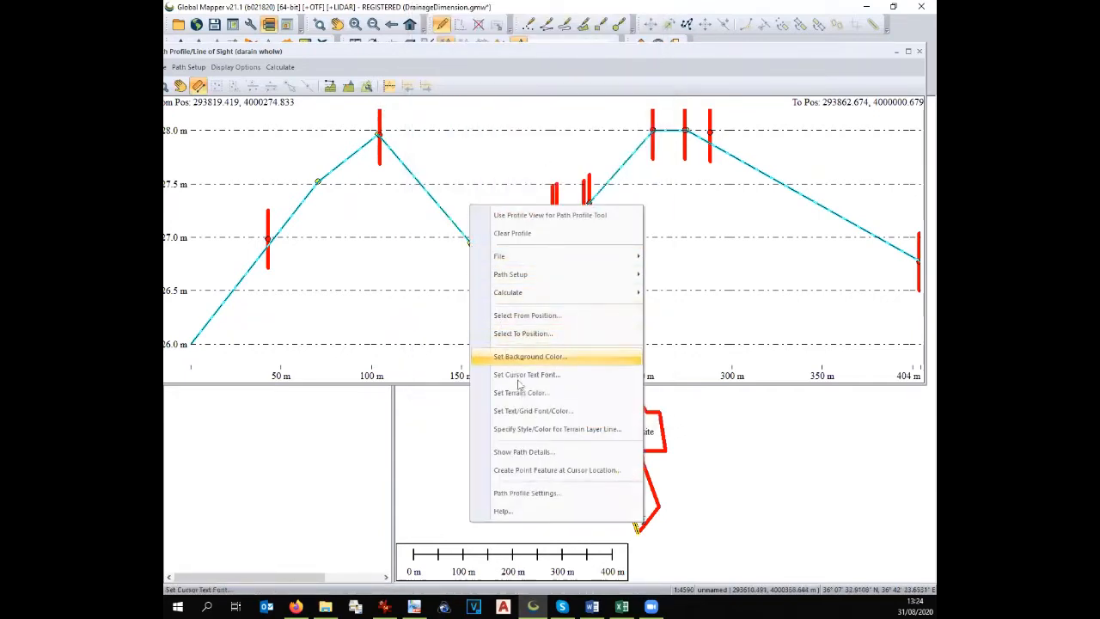
click(541, 472)
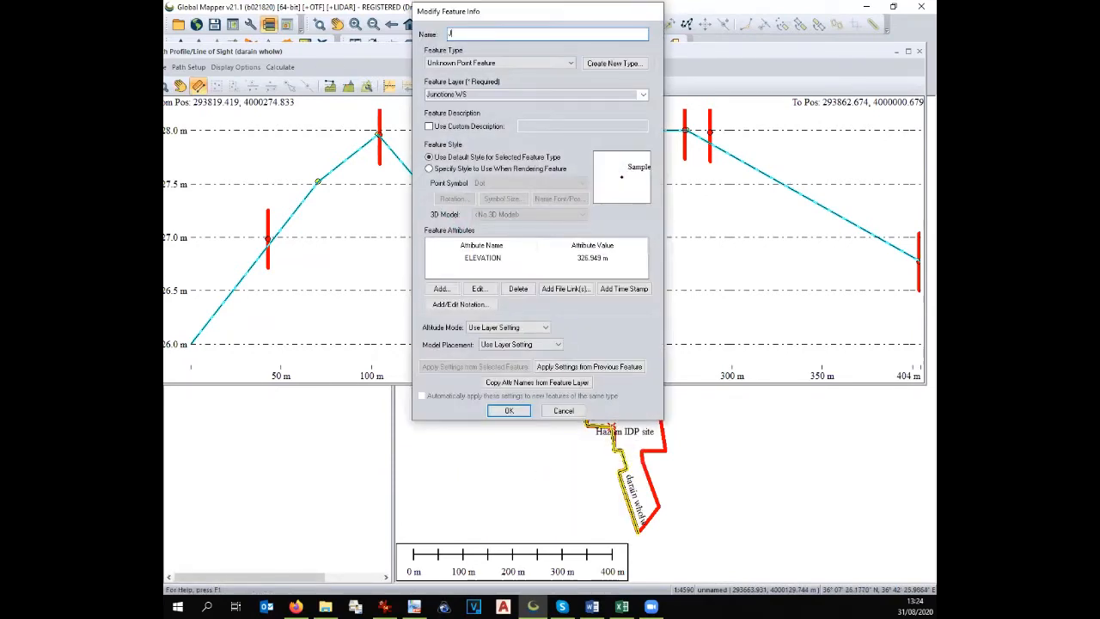
click(527, 413)
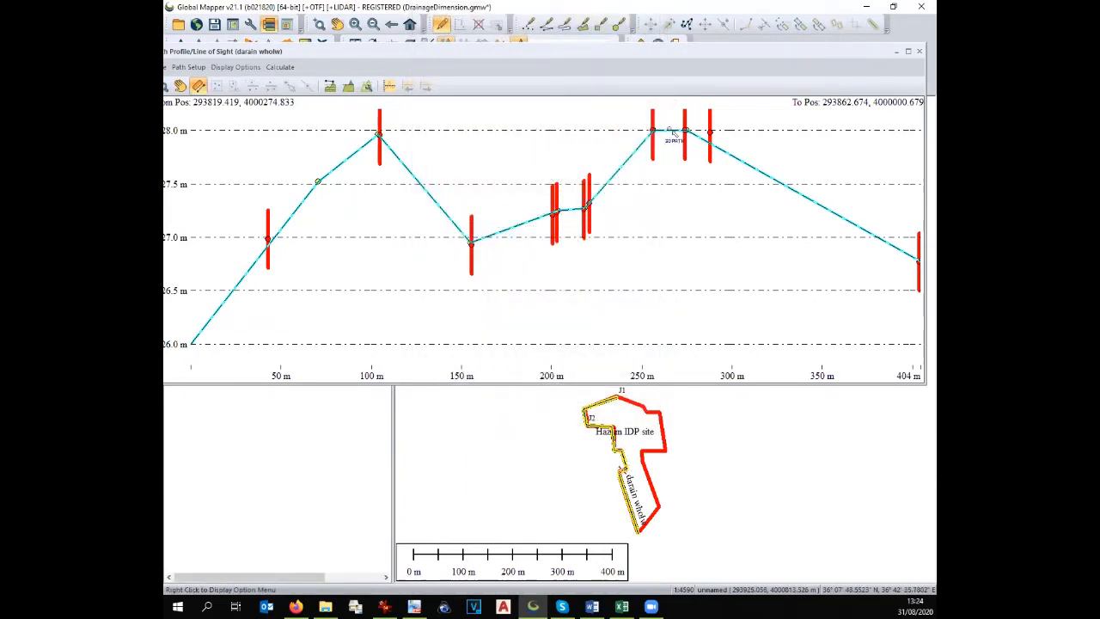
Add junction points J4 on the high plateau near 265 m and J5 at the profile's far end, and close the path profile
right_click(673, 132)
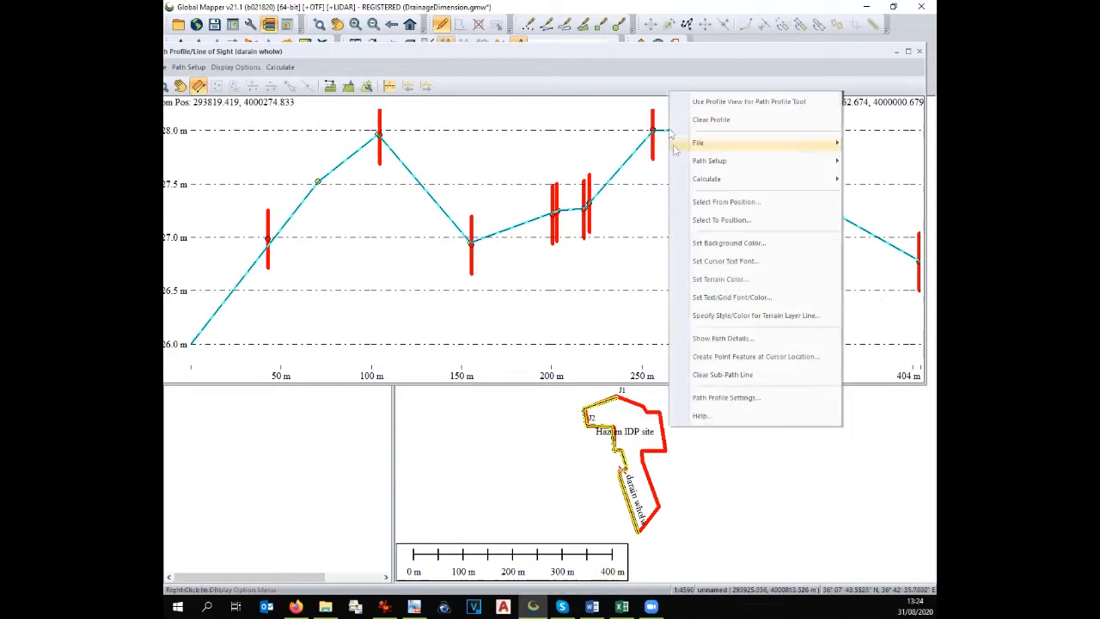
click(731, 356)
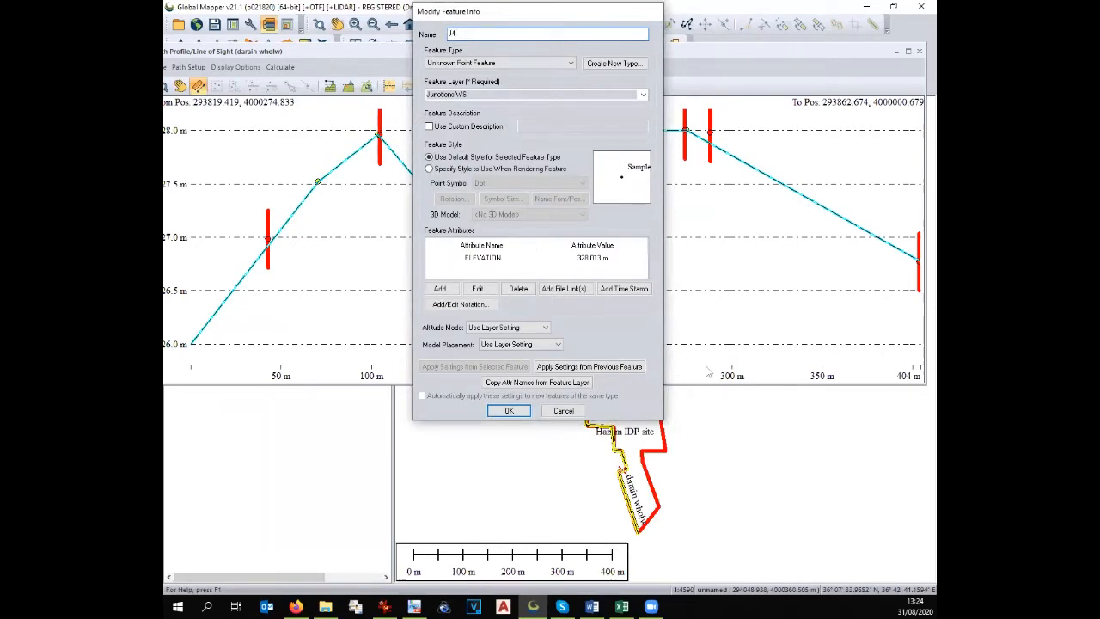
click(509, 409)
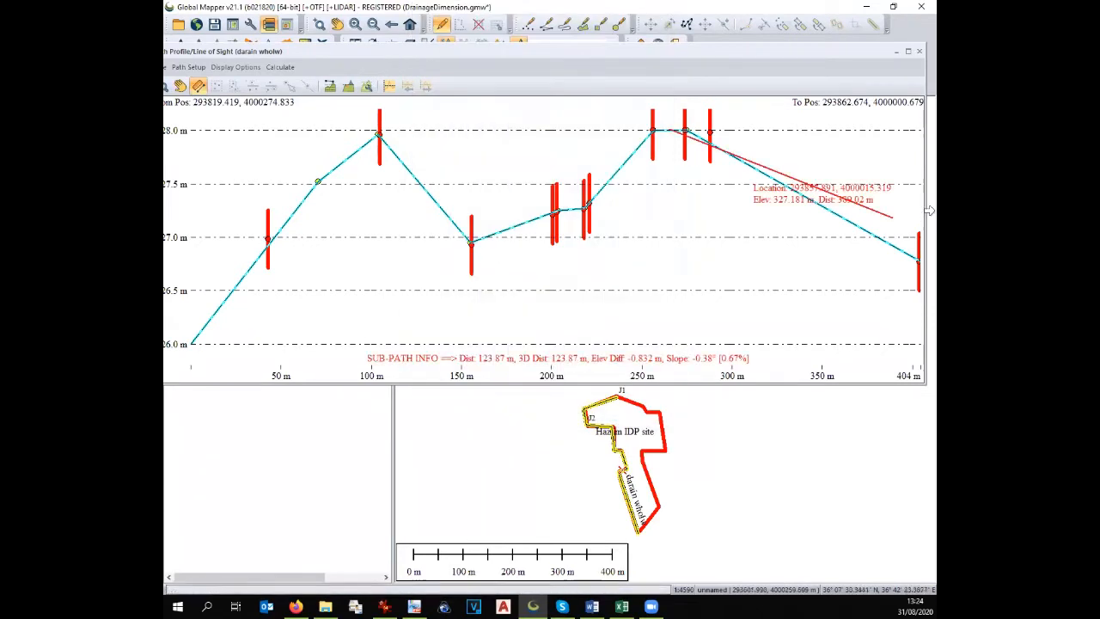
right_click(921, 268)
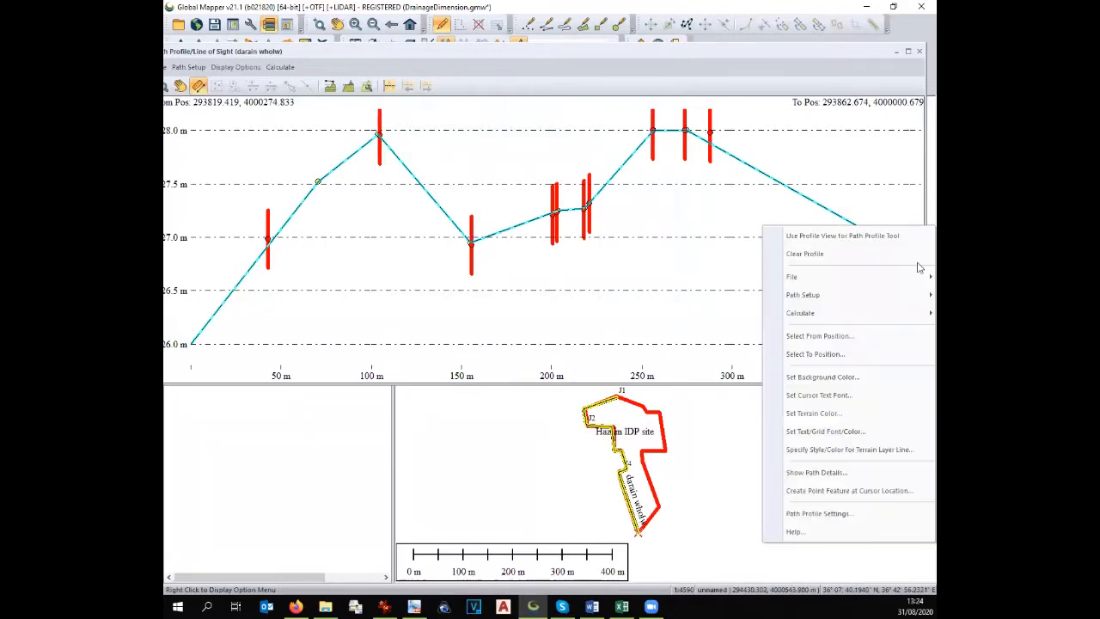
click(851, 491)
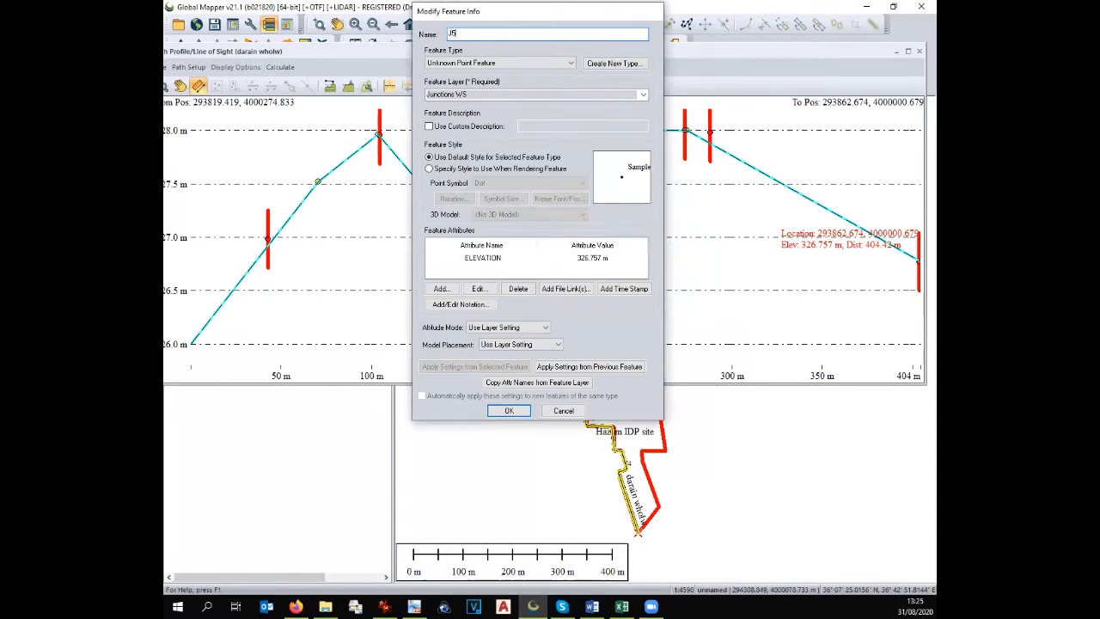
click(516, 411)
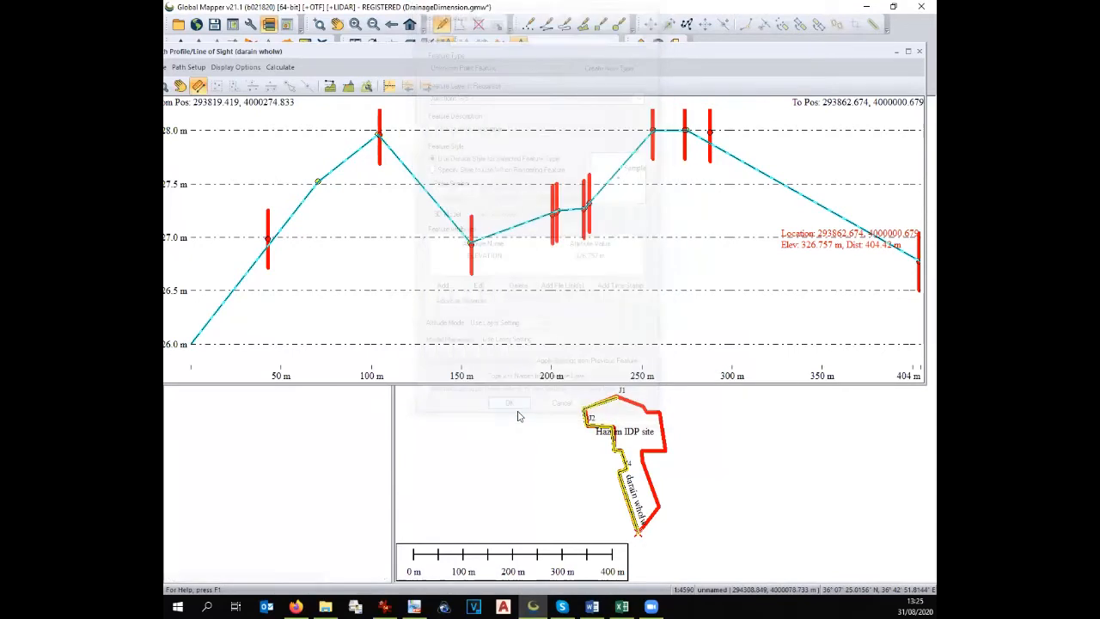
click(919, 52)
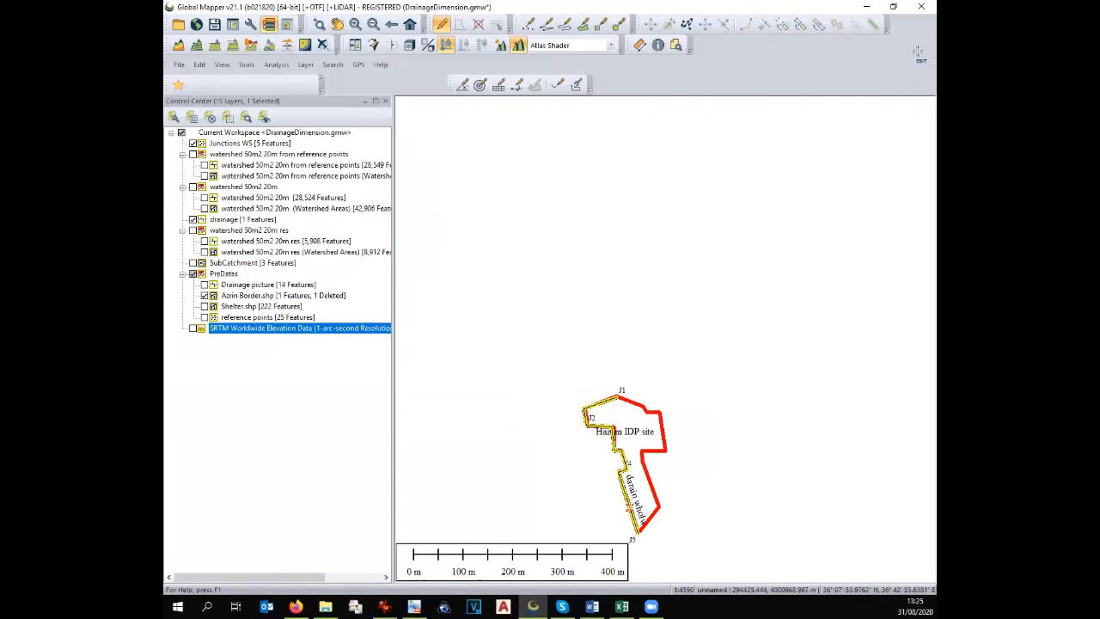
Style all Junctions WS points with one shared symbol, a large black dot, so the junctions stand out along the drainage line
double_click(258, 144)
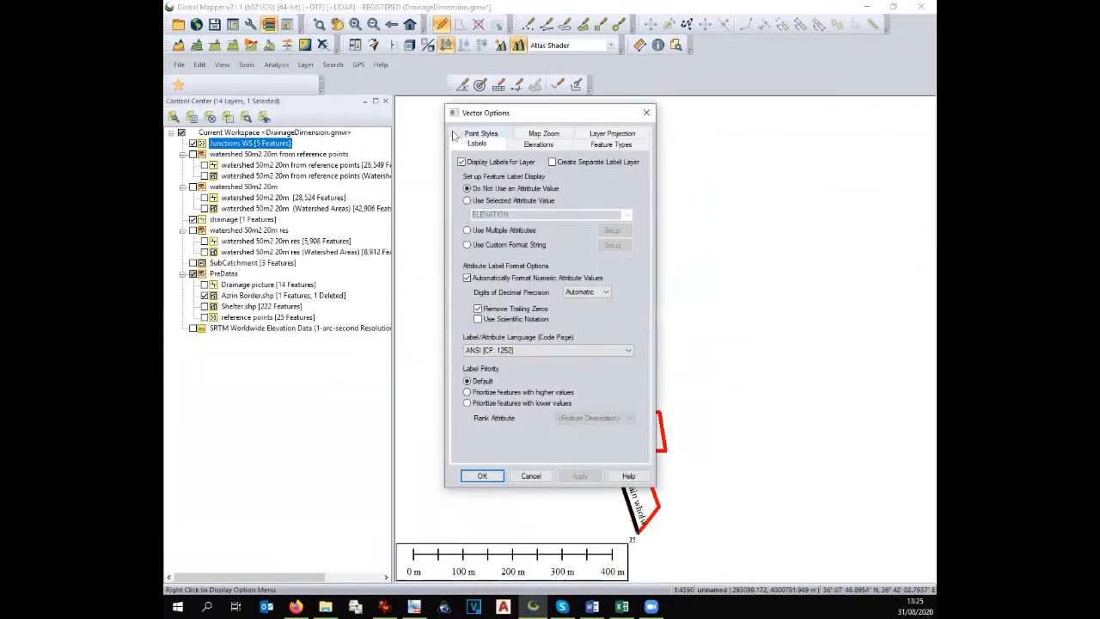
click(480, 137)
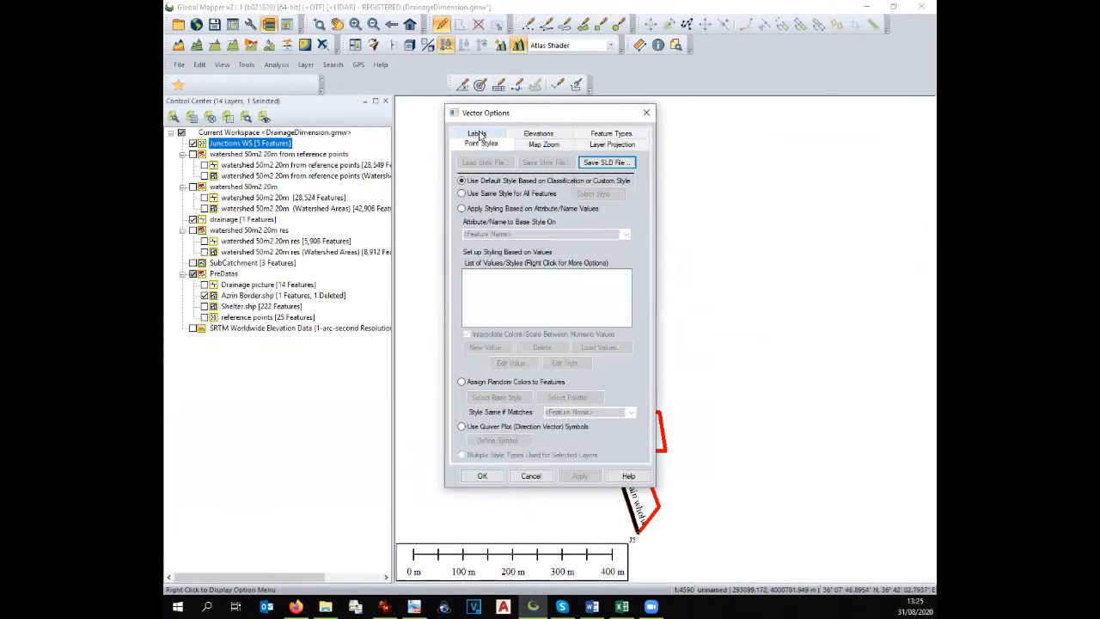
click(496, 196)
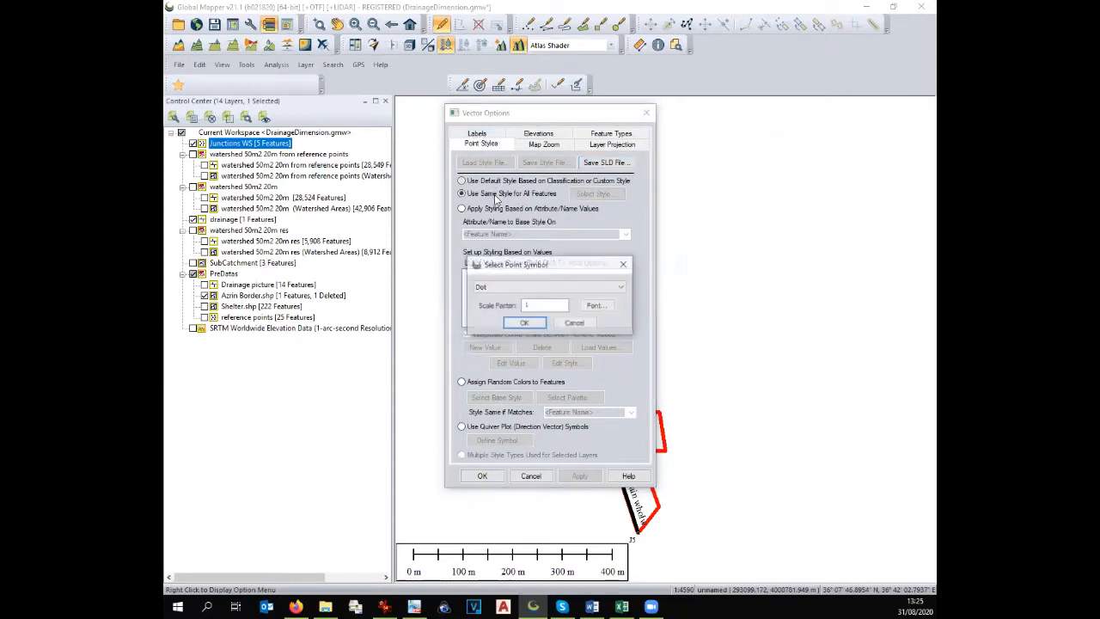
click(524, 323)
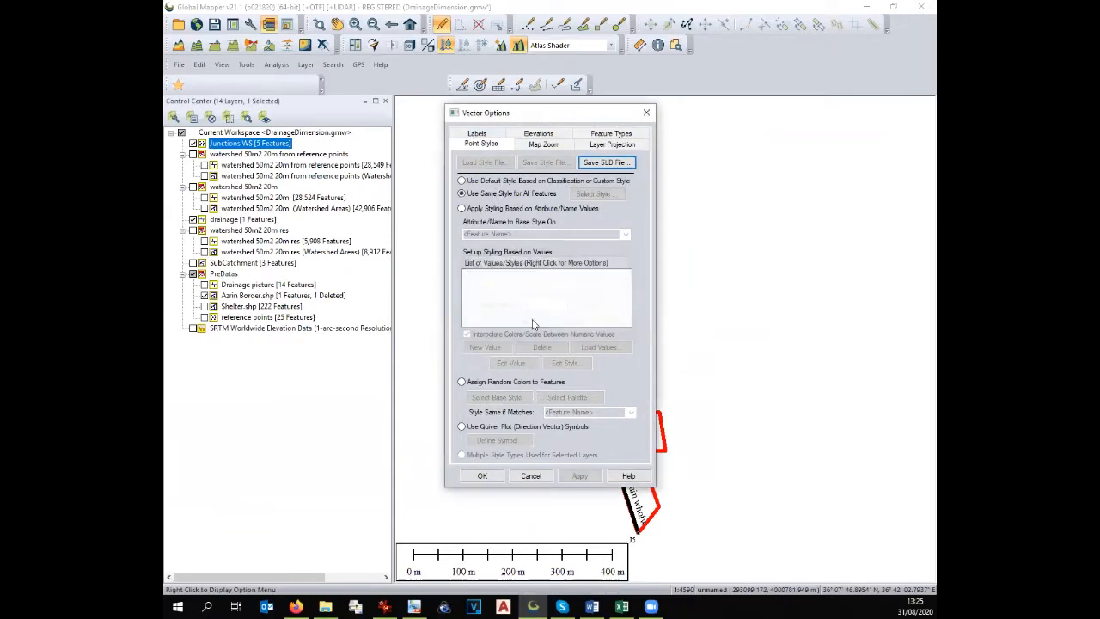
click(482, 475)
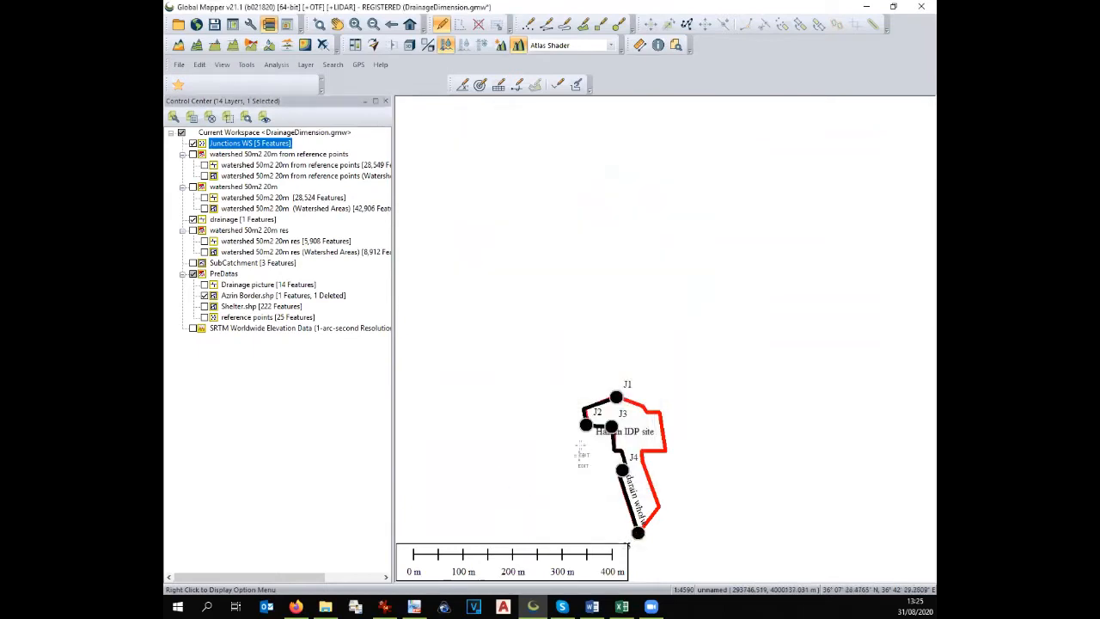
scroll(608, 451, up, 1)
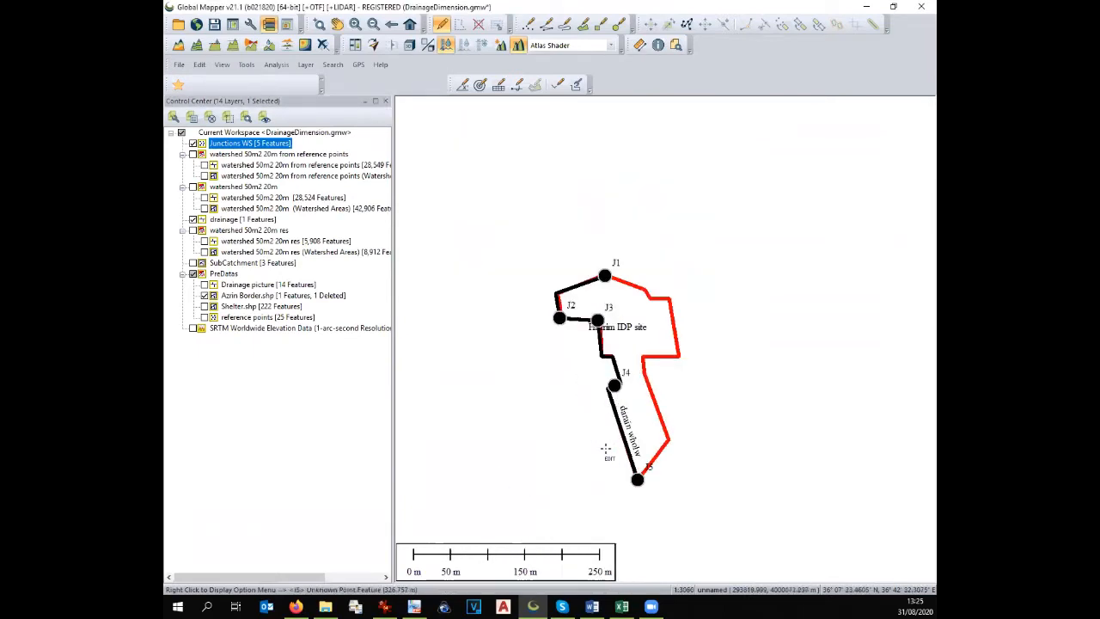
scroll(606, 448, up, 1)
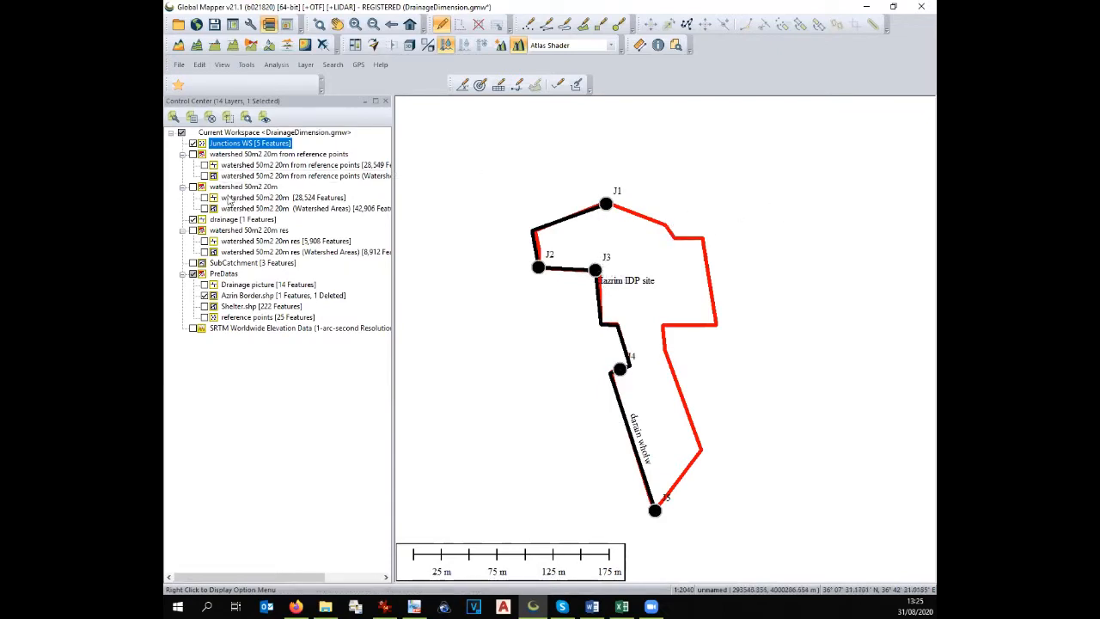
Show the stream lines of the watershed from reference points and add junction point J6 on the main stream northeast of J1, in Junctions WS
click(204, 164)
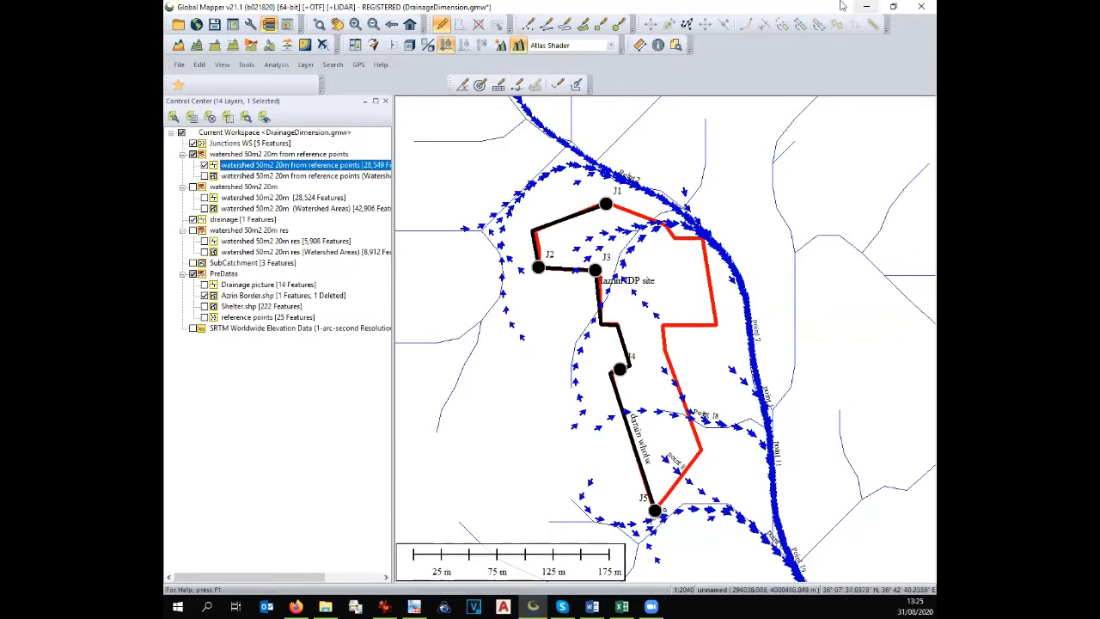
click(527, 24)
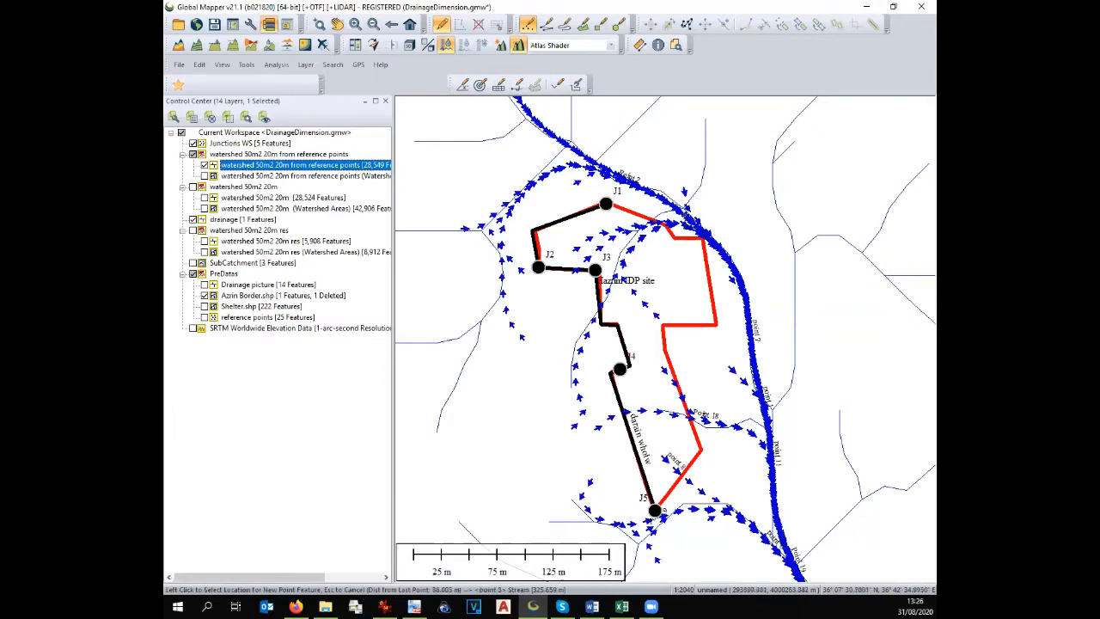
click(685, 215)
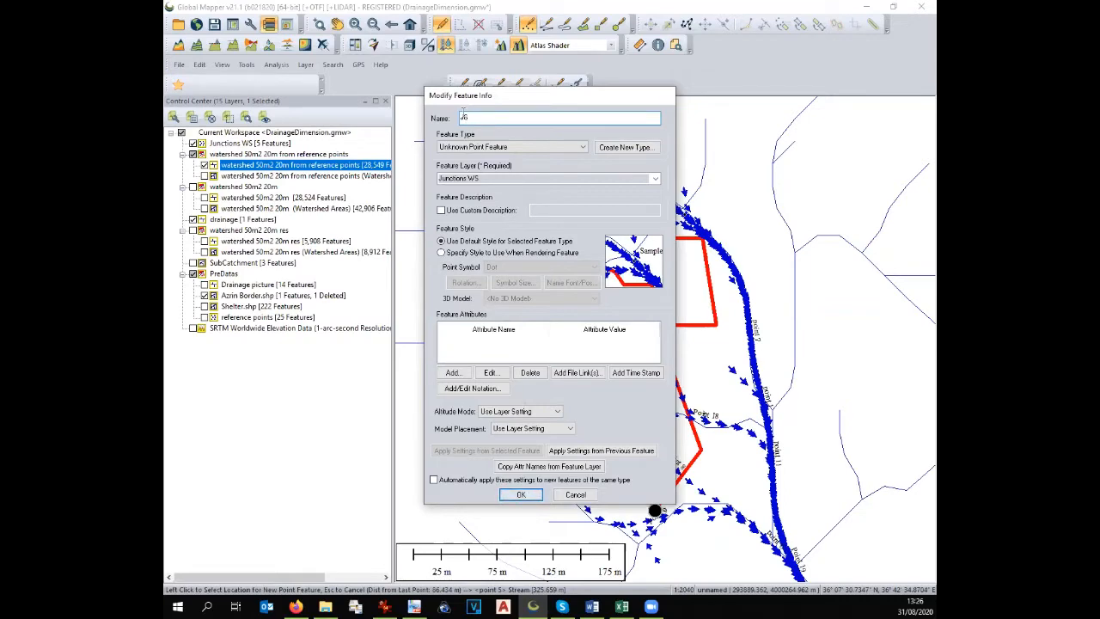
click(524, 495)
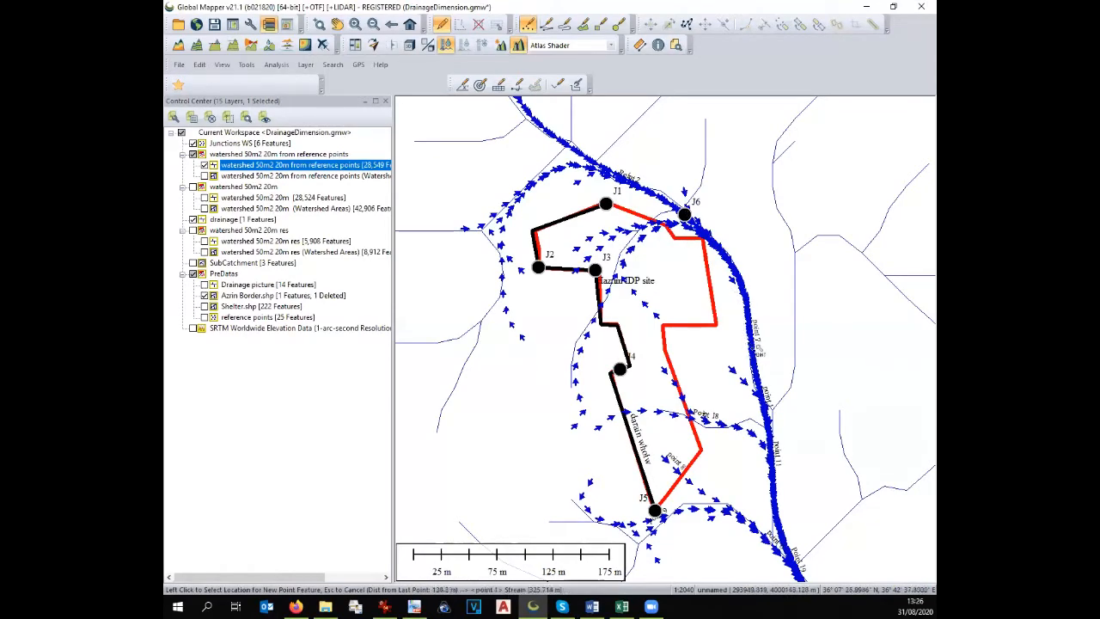
Add junction point J7 to Junctions WS on the main stream southeast of J6, east of the site border
scroll(760, 345, down, 3)
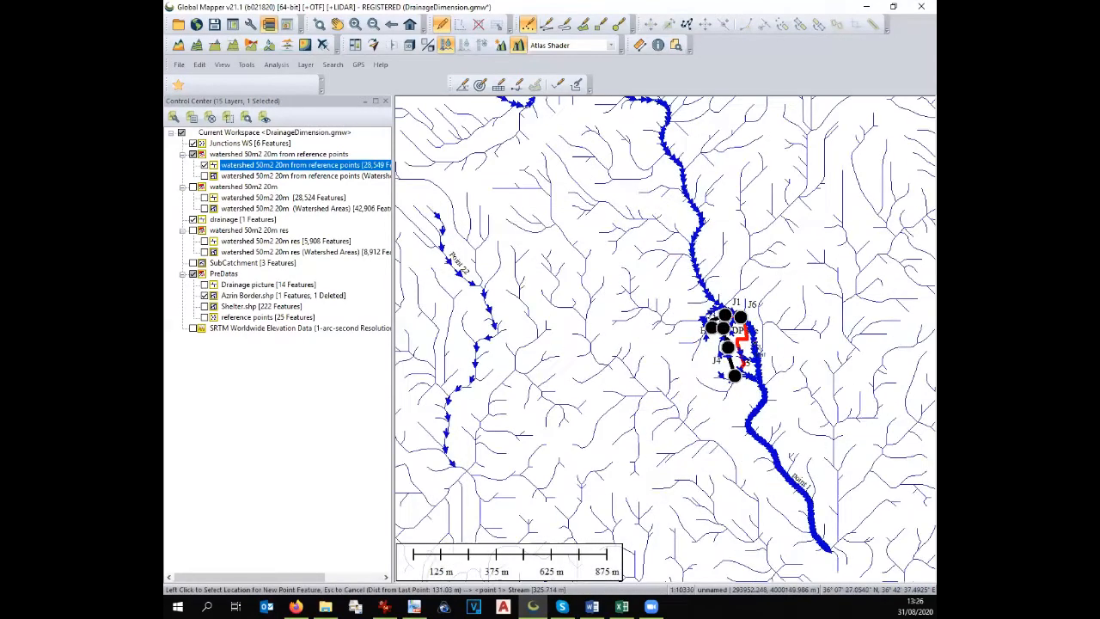
scroll(762, 349, down, 3)
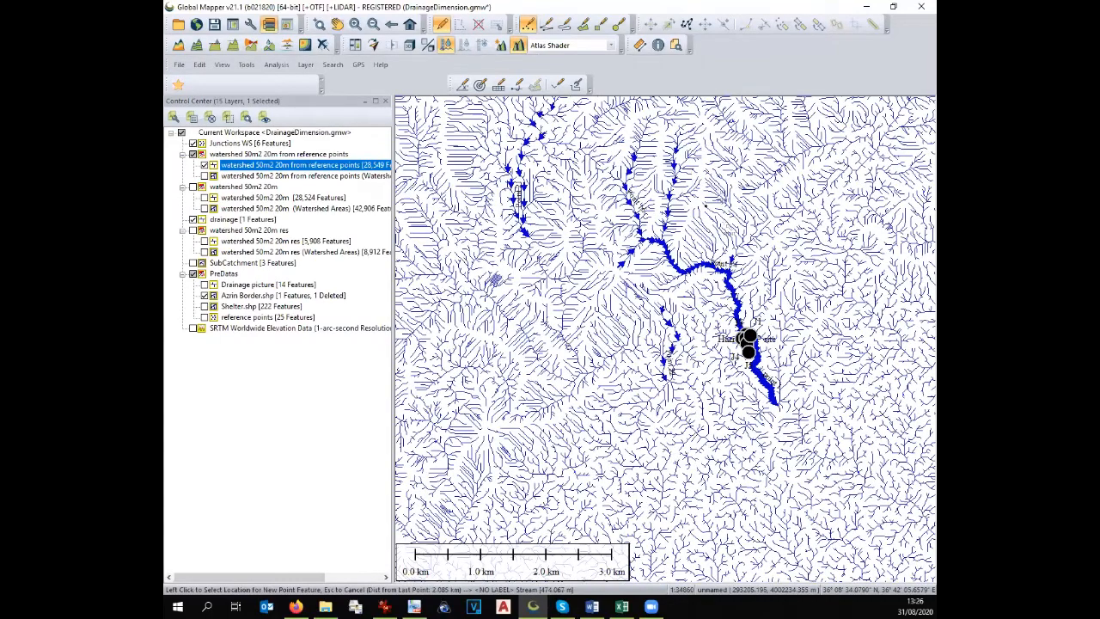
scroll(740, 321, up, 3)
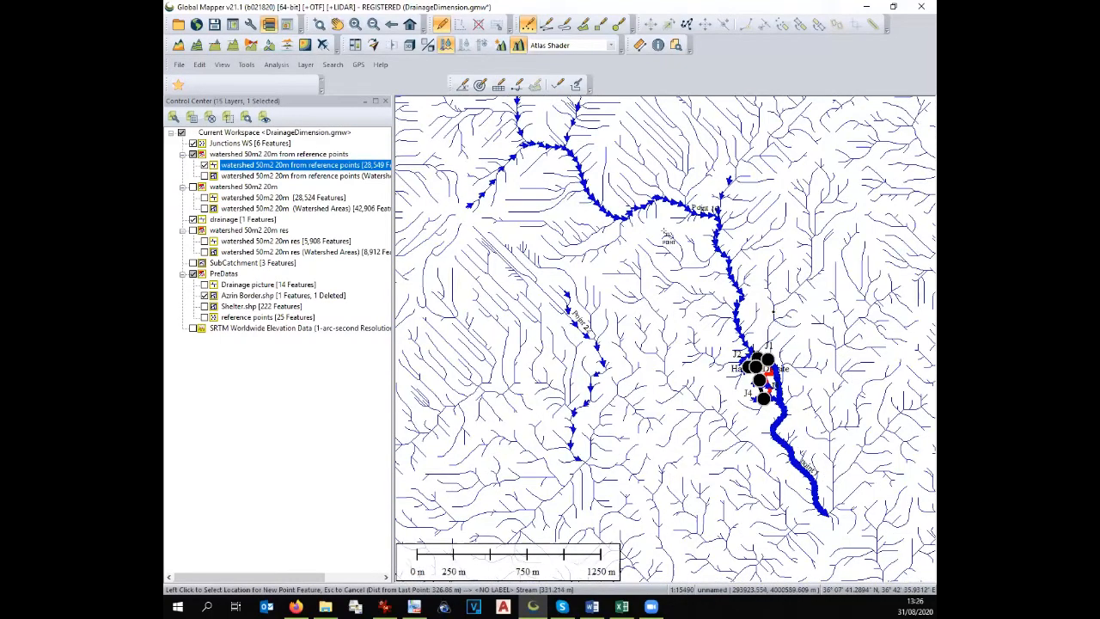
scroll(775, 312, up, 2)
scroll(599, 157, down, 2)
scroll(679, 309, up, 4)
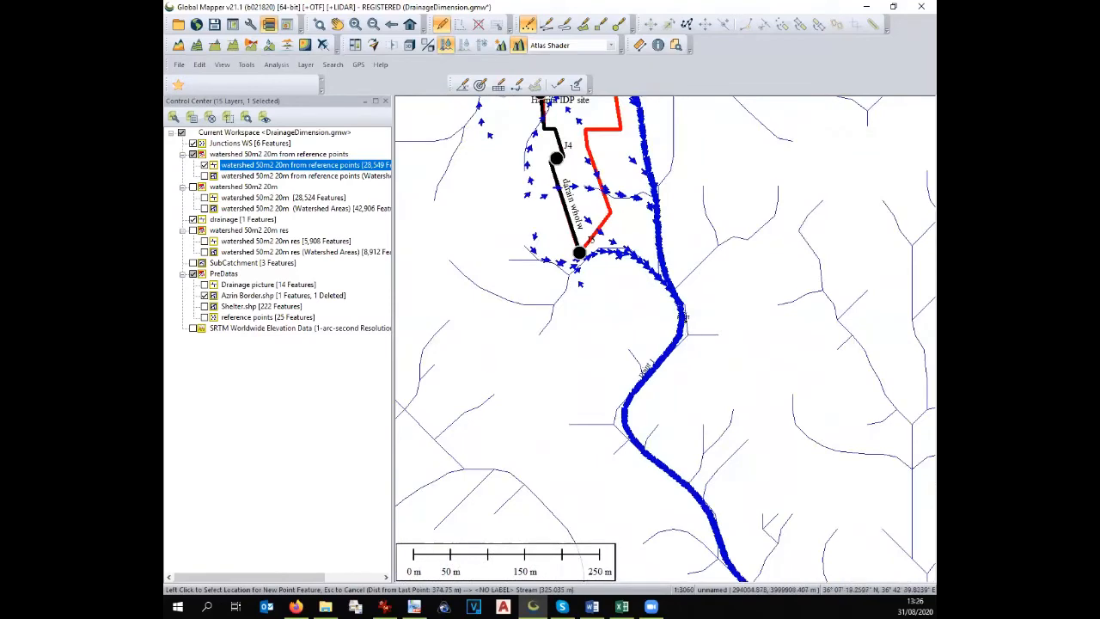
scroll(679, 313, down, 1)
scroll(679, 314, up, 1)
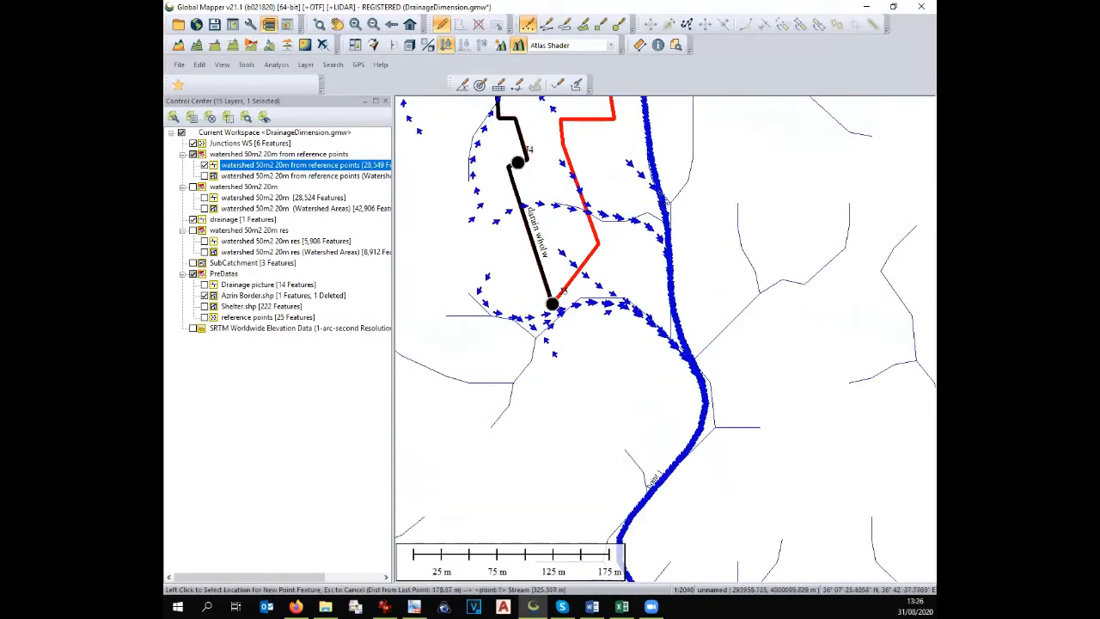
click(664, 195)
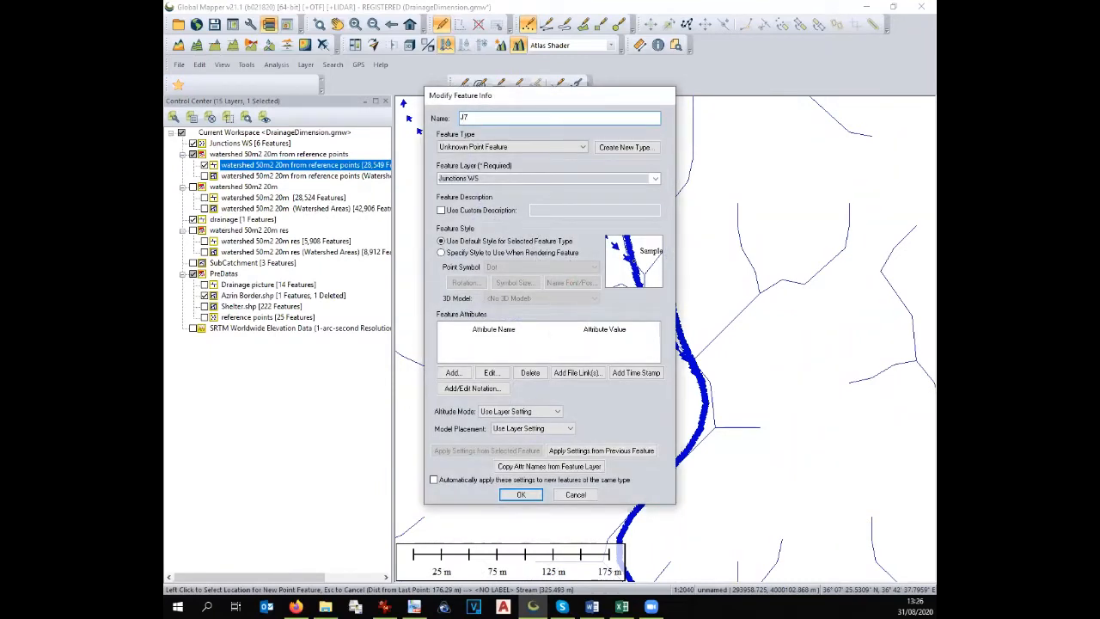
click(521, 494)
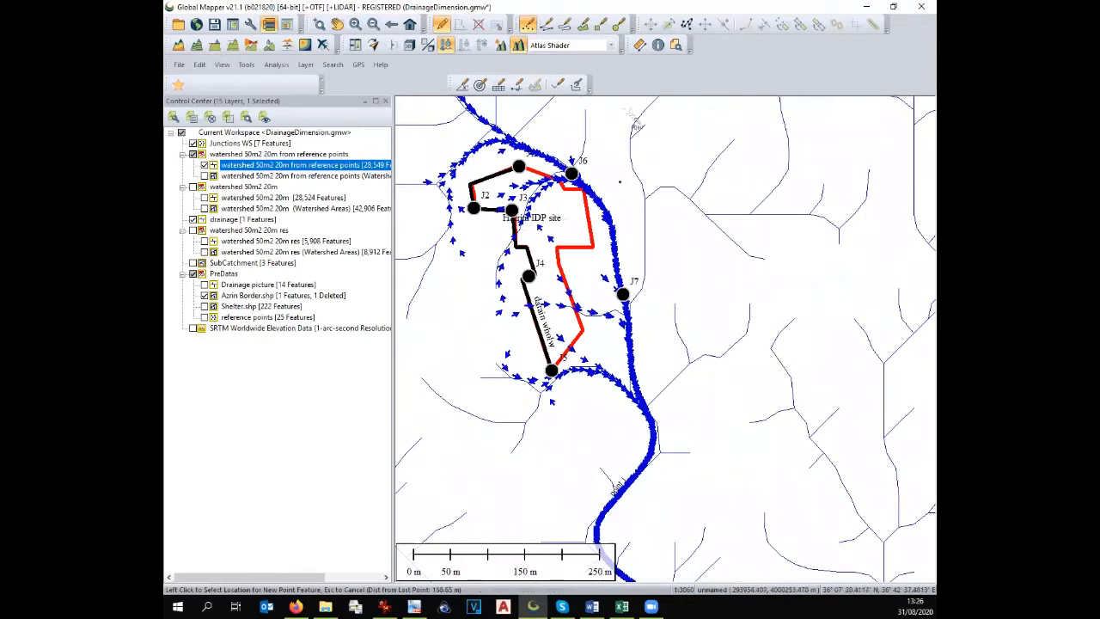
Inspect the feature information of the drainage line and of the stream lines passing through J6
click(658, 48)
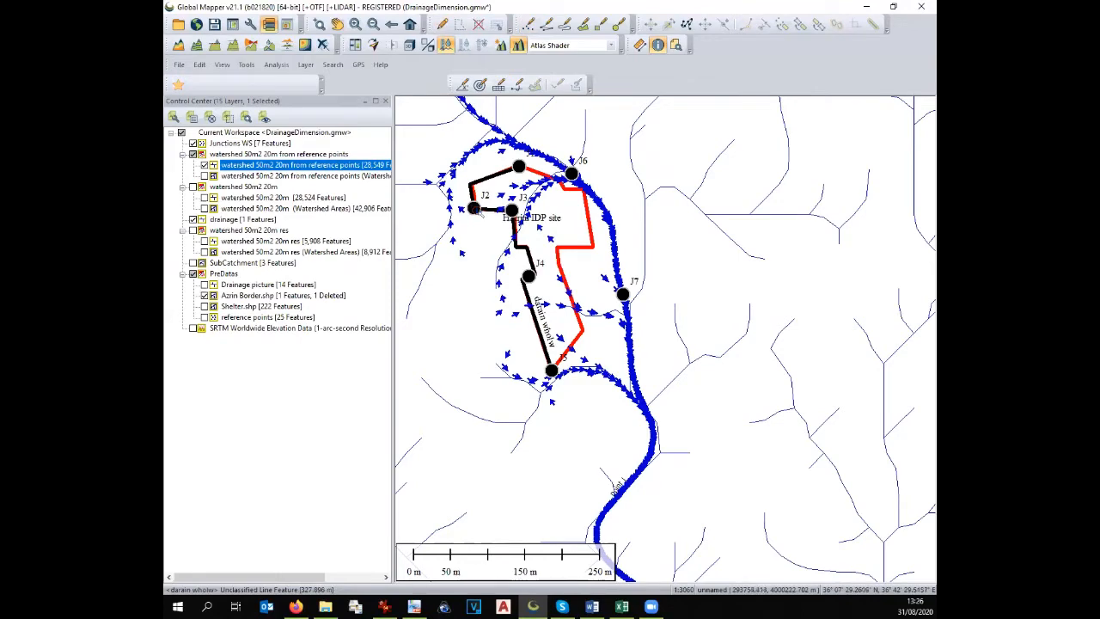
click(475, 211)
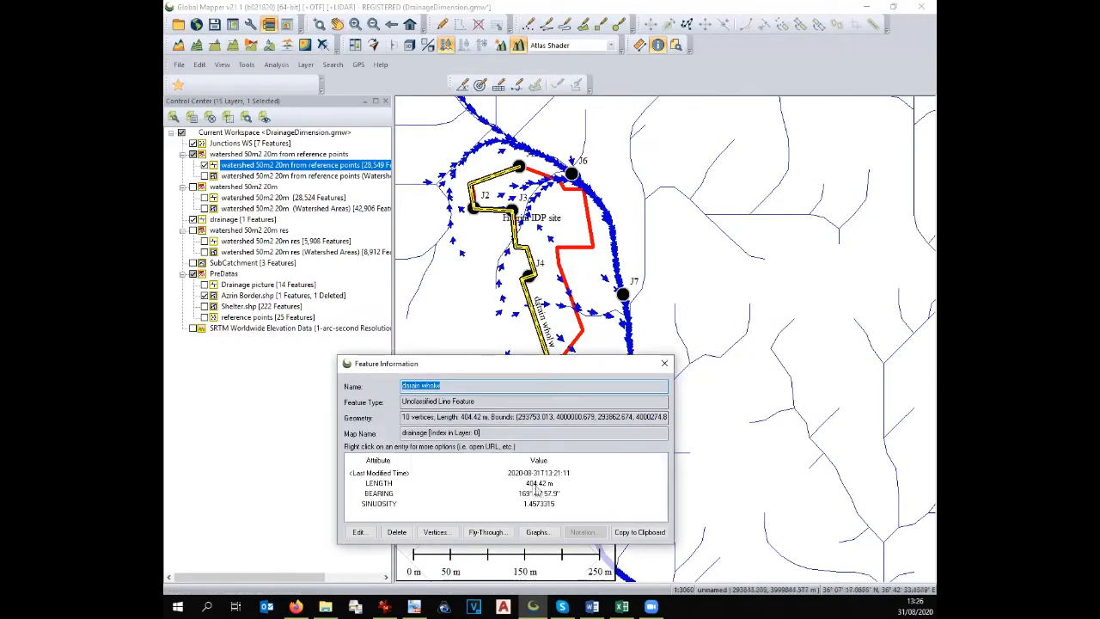
click(664, 363)
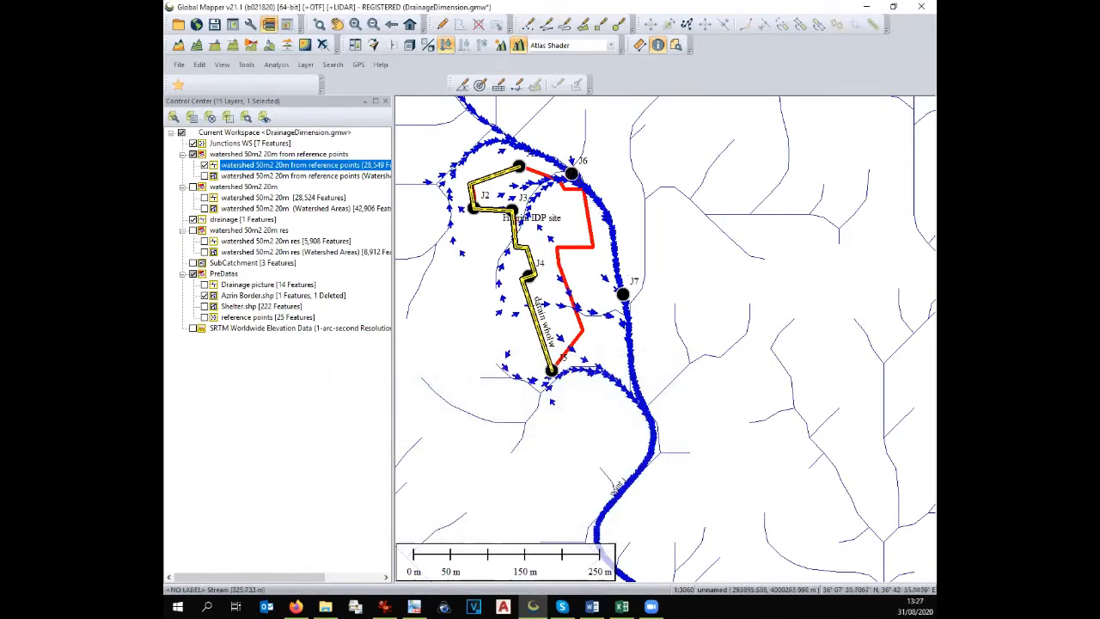
click(566, 166)
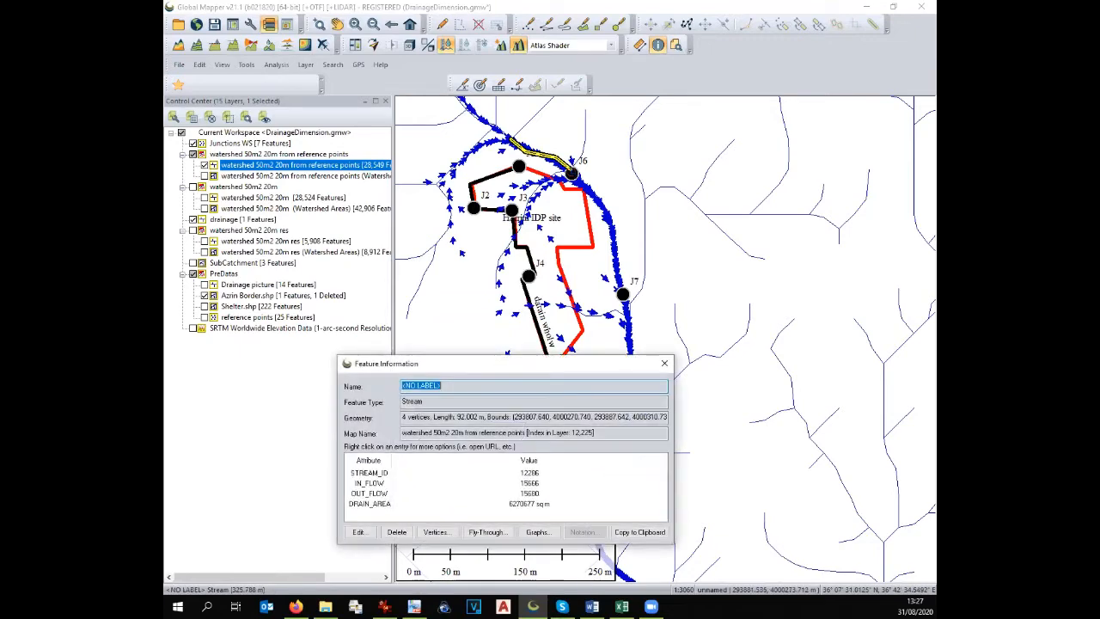
click(567, 169)
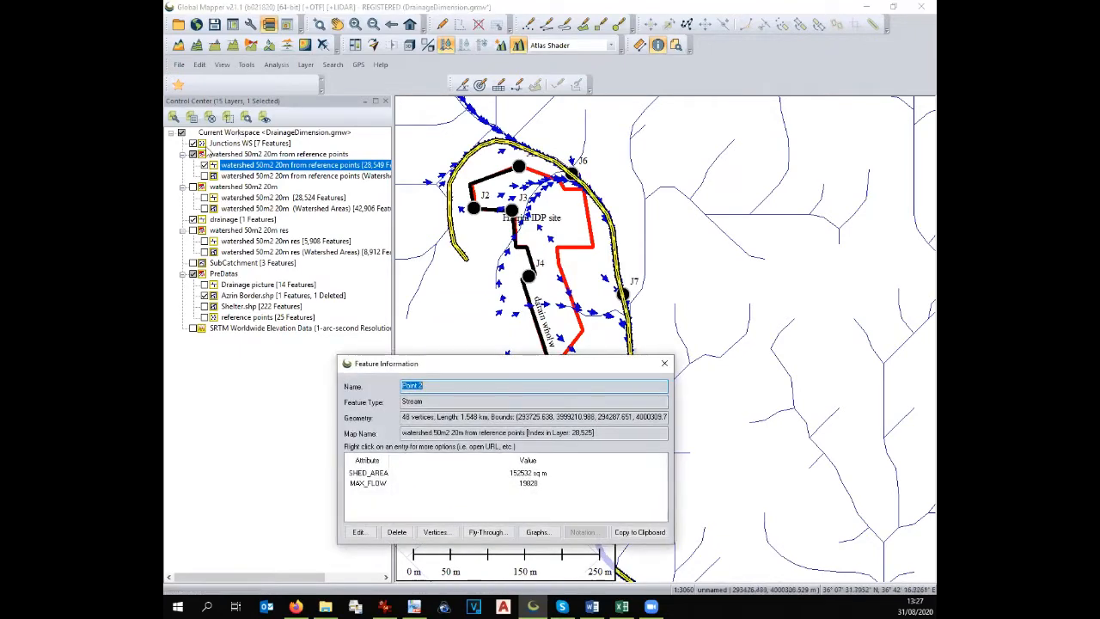
Hide the stream lines of the watershed from reference points and check the attributes of junction J6
click(203, 165)
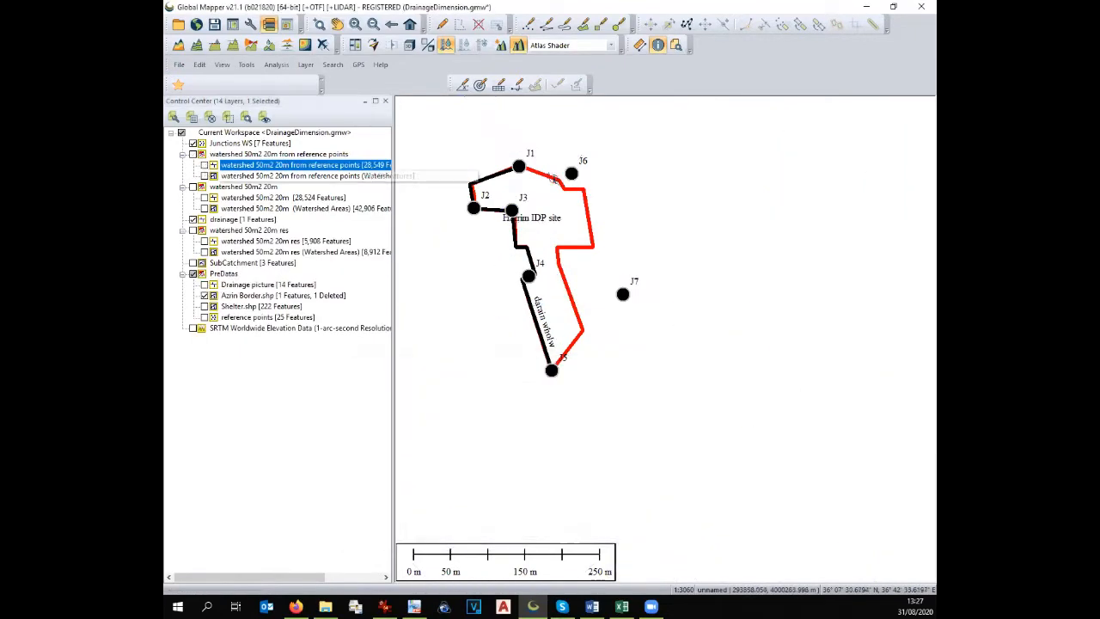
click(574, 175)
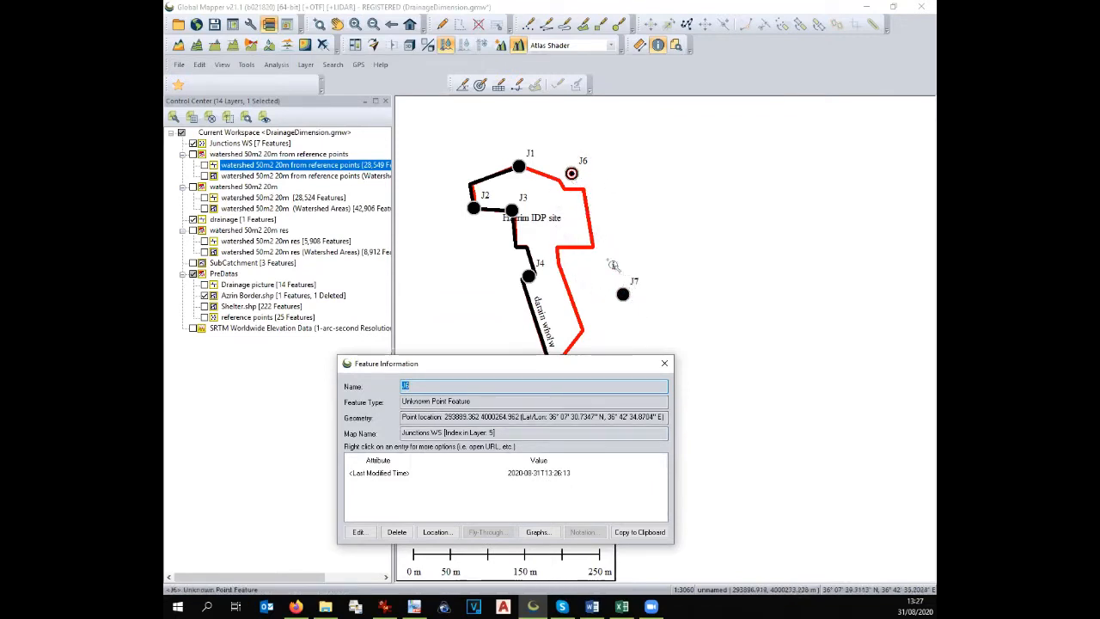
click(665, 364)
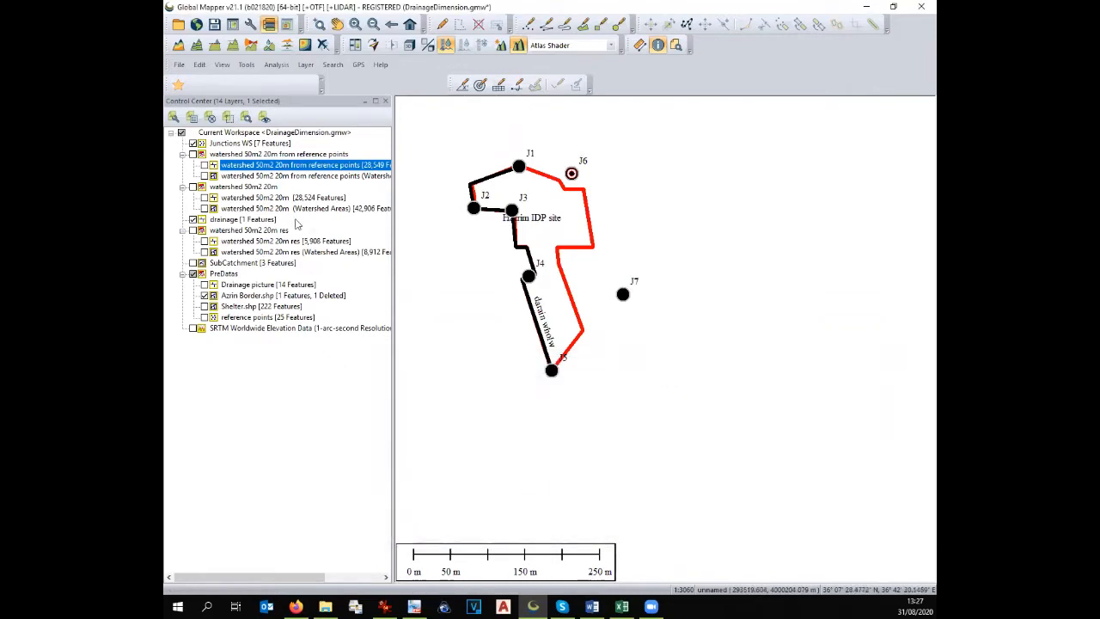
Select all features in Junctions WS, show the SRTM elevation layer, and apply its terrain elevations to the points, replacing any existing values
click(236, 144)
right_click(234, 146)
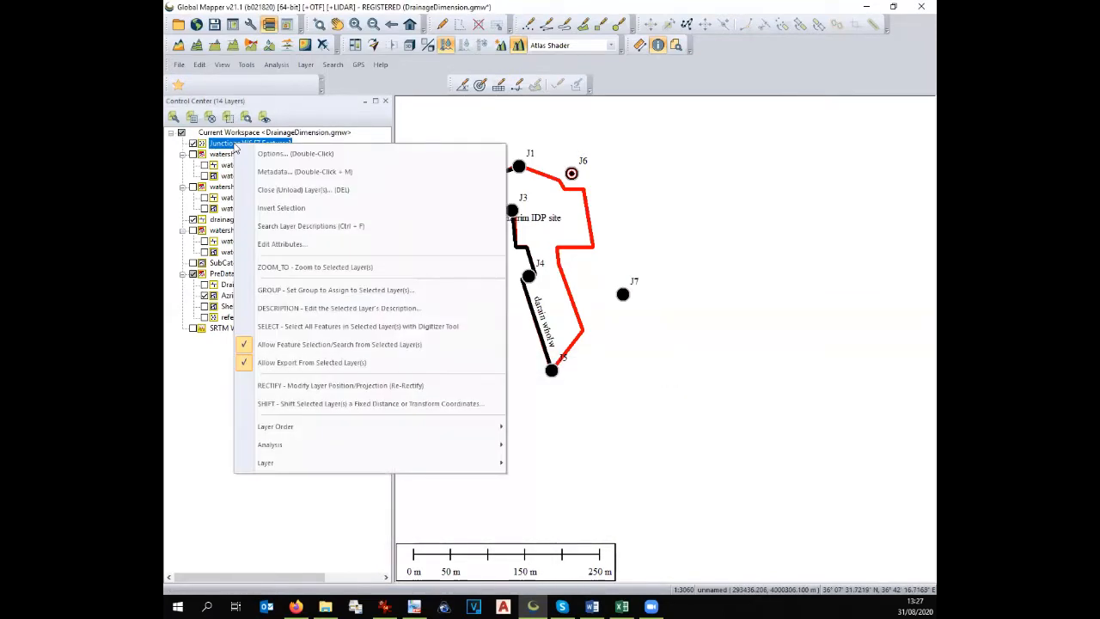
click(288, 326)
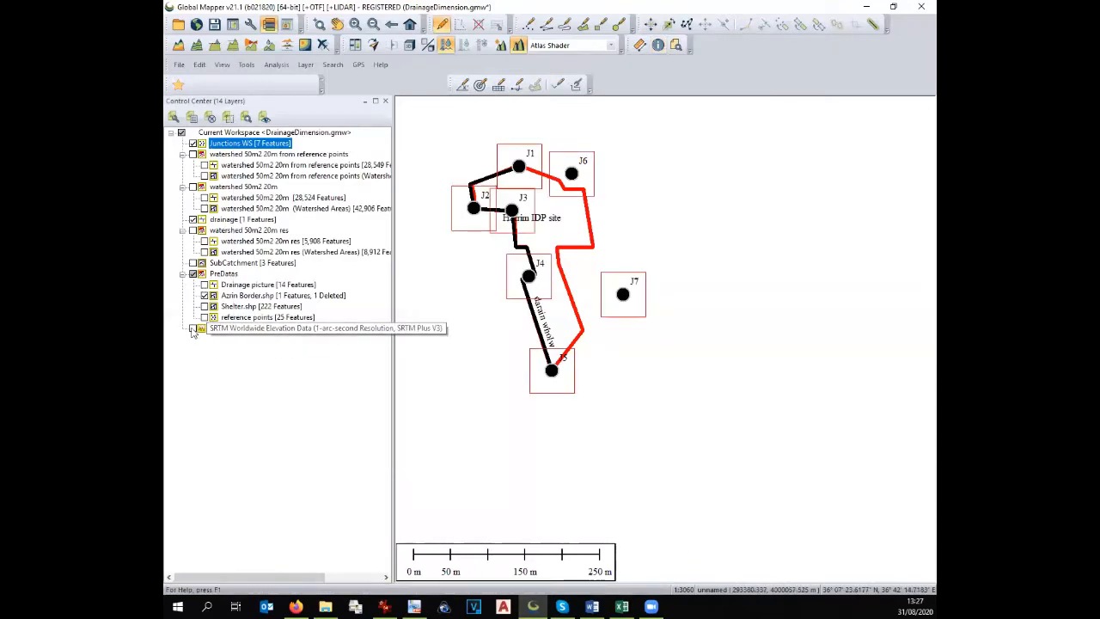
click(192, 329)
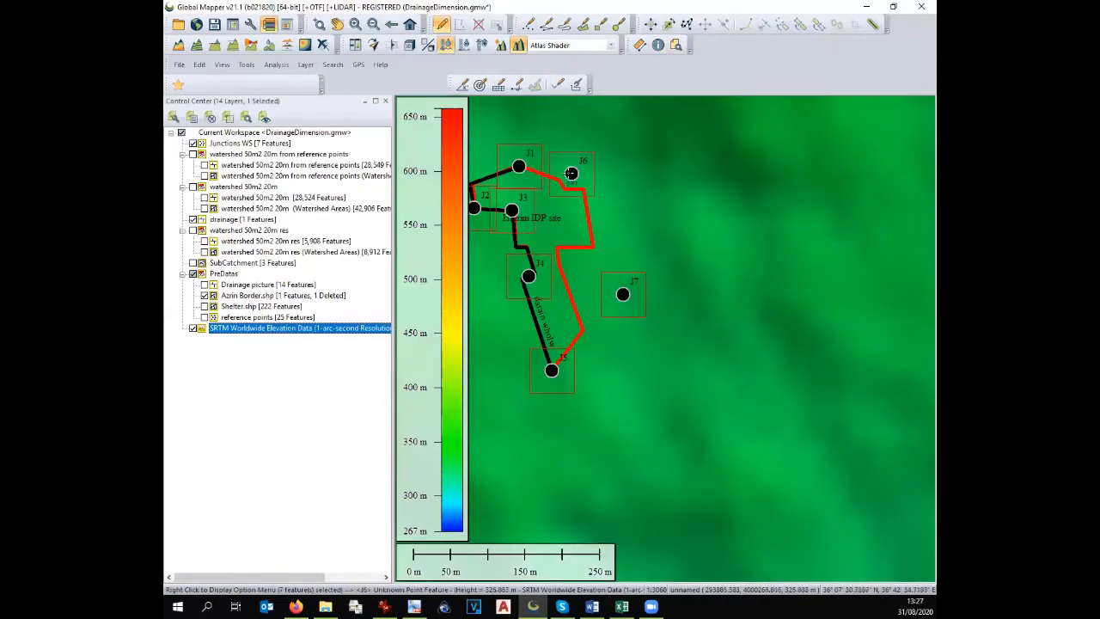
right_click(571, 173)
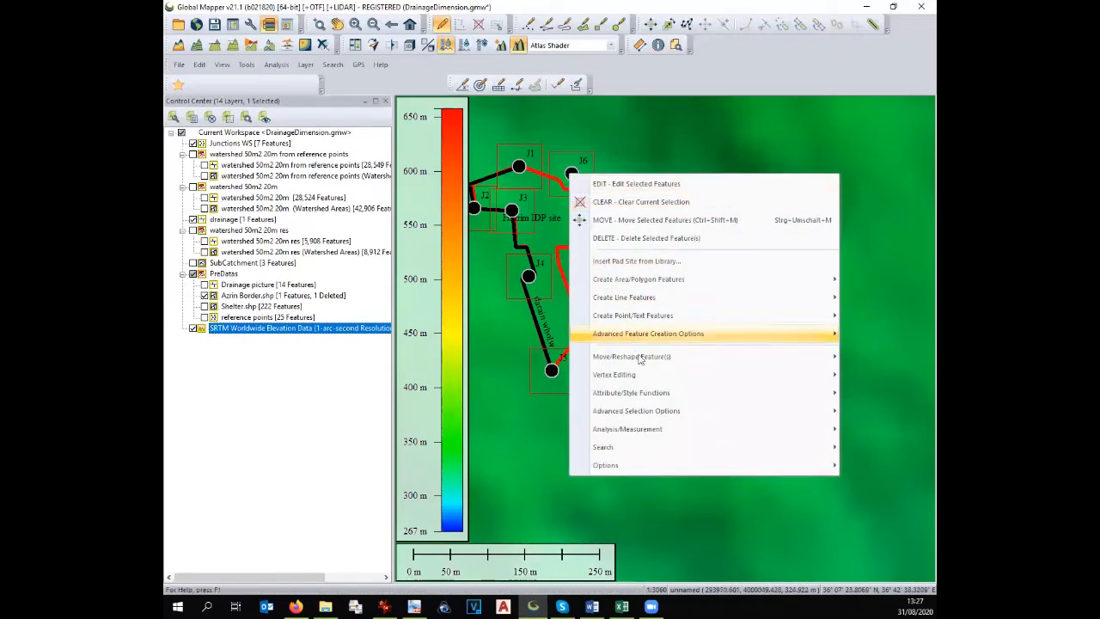
mouse_move(651, 431)
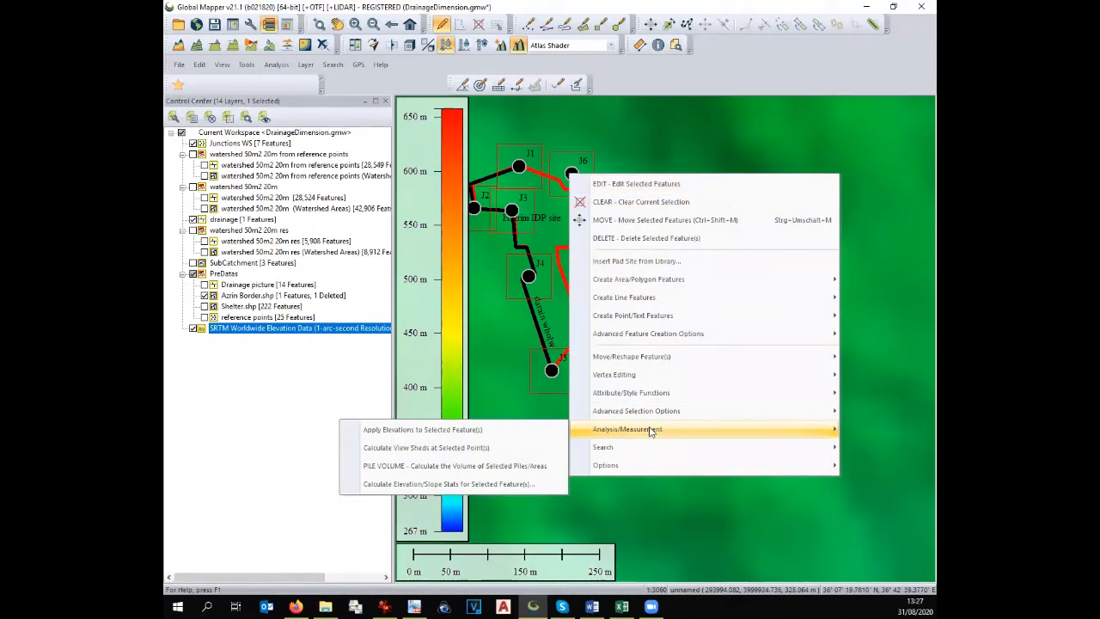
click(544, 433)
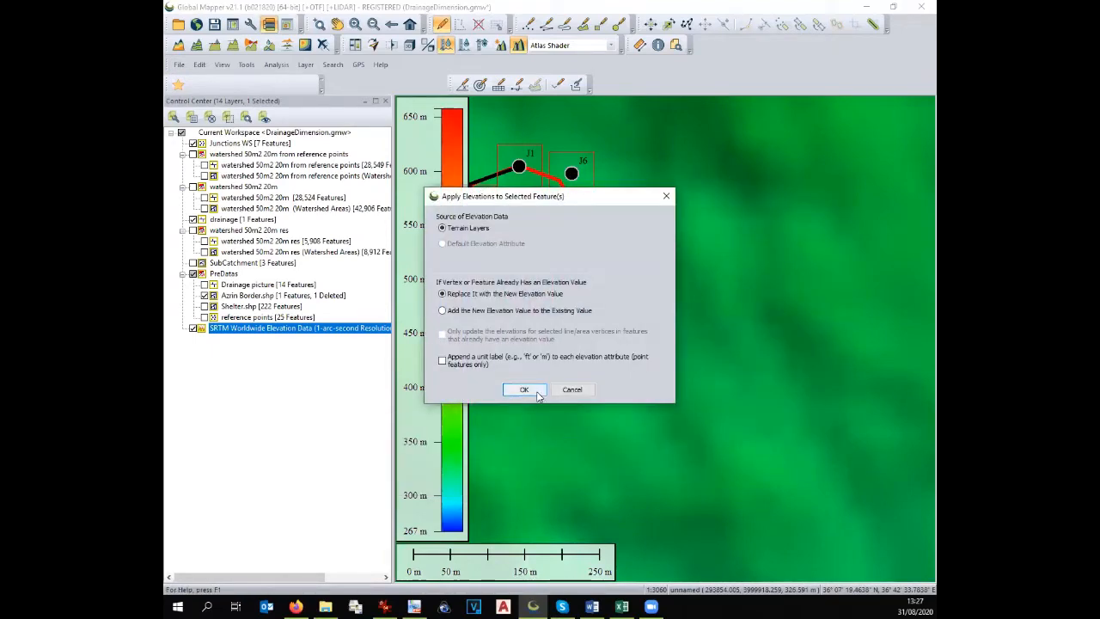
click(536, 390)
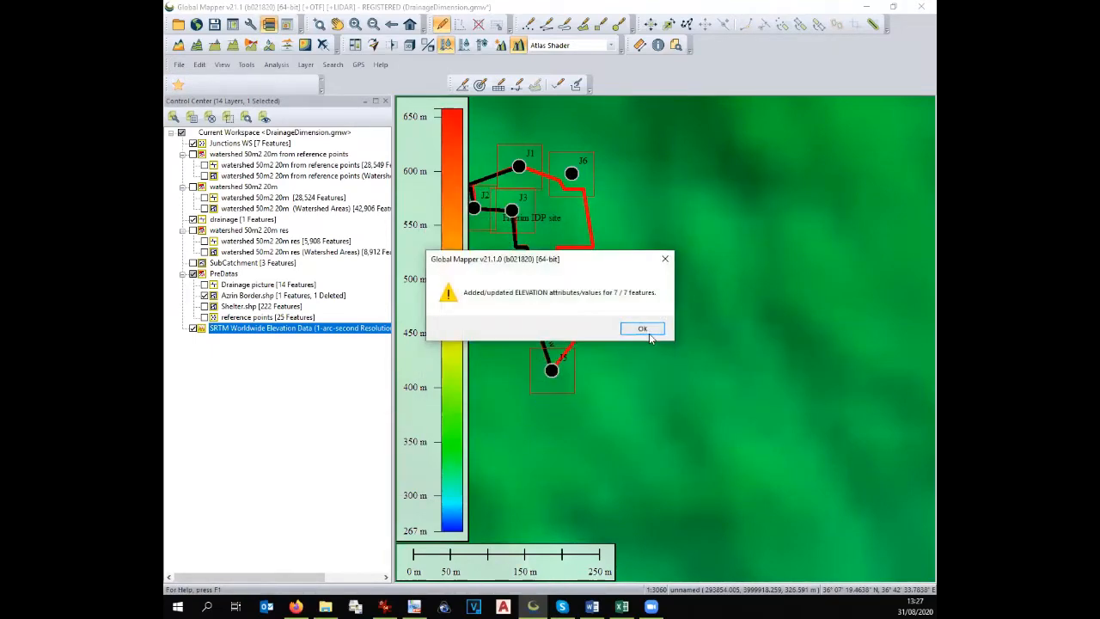
click(649, 336)
Check the elevation attribute of junction J6, and hide the SRTM elevation layer
click(657, 45)
click(570, 174)
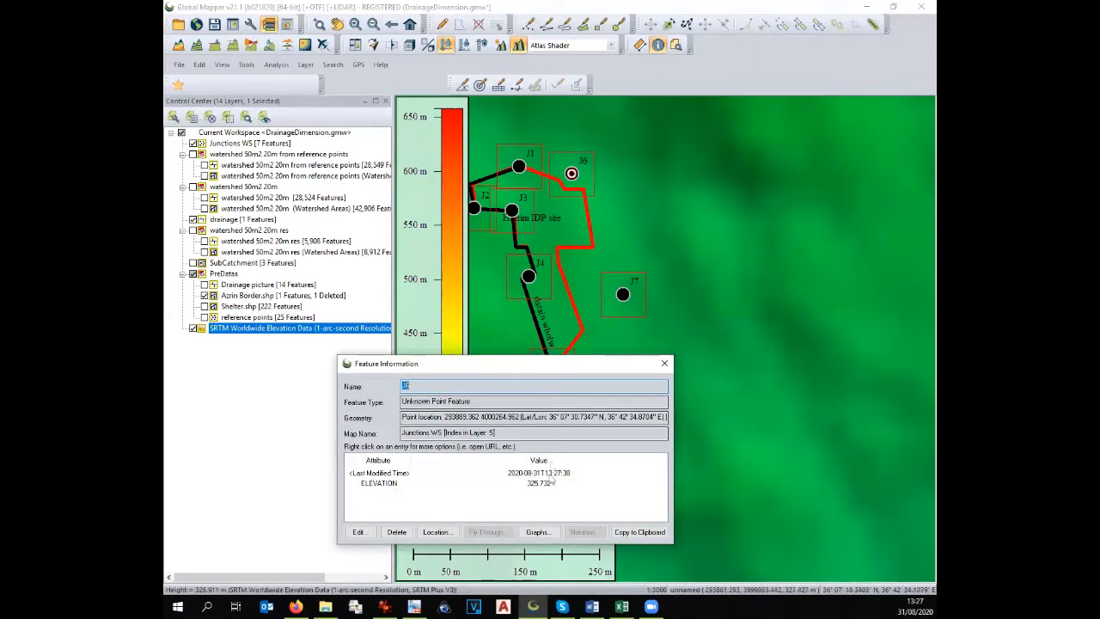
click(664, 364)
scroll(760, 379, down, 1)
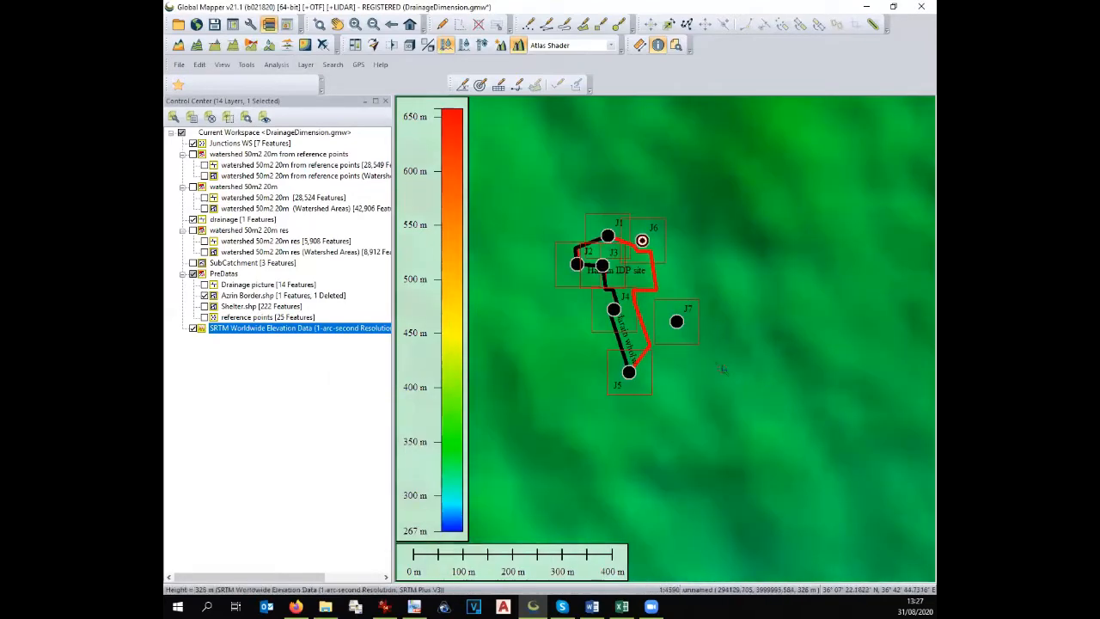
scroll(759, 379, up, 1)
scroll(744, 301, up, 1)
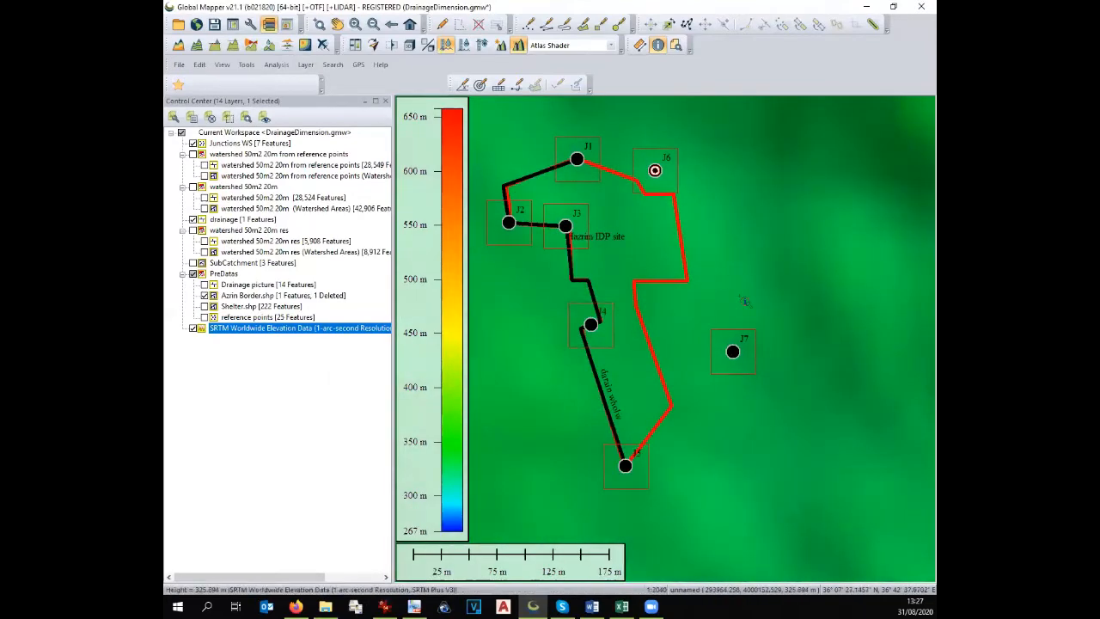
scroll(744, 300, down, 1)
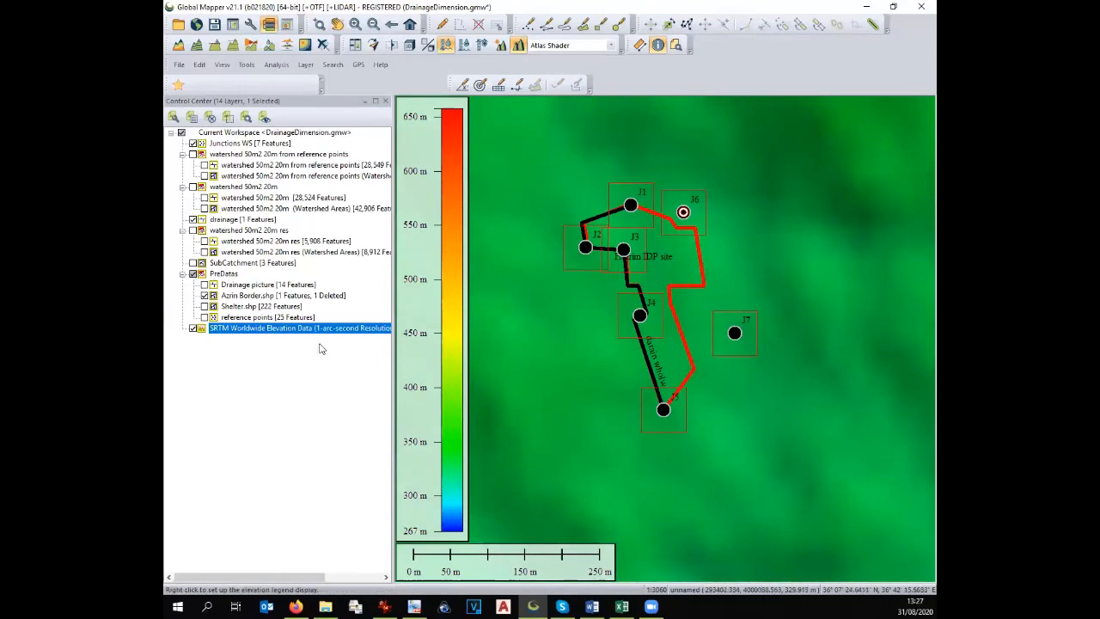
click(192, 329)
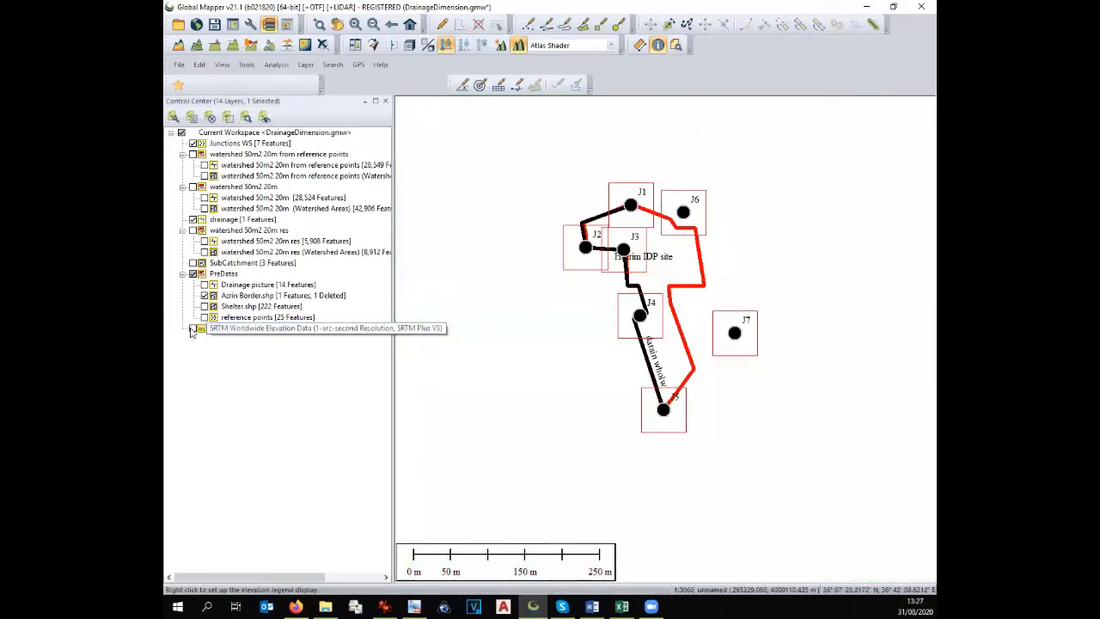
Overlay the watershed 50m2 20m areas with the watershed from reference points to examine the catchments and streams around the junctions
click(204, 209)
scroll(691, 258, up, 2)
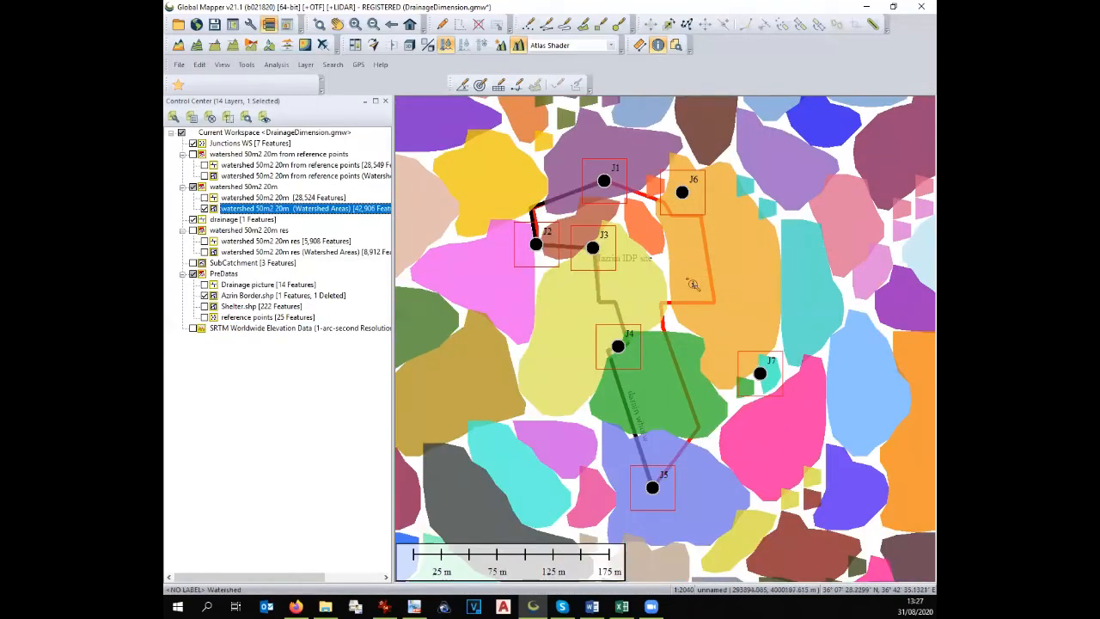
click(203, 164)
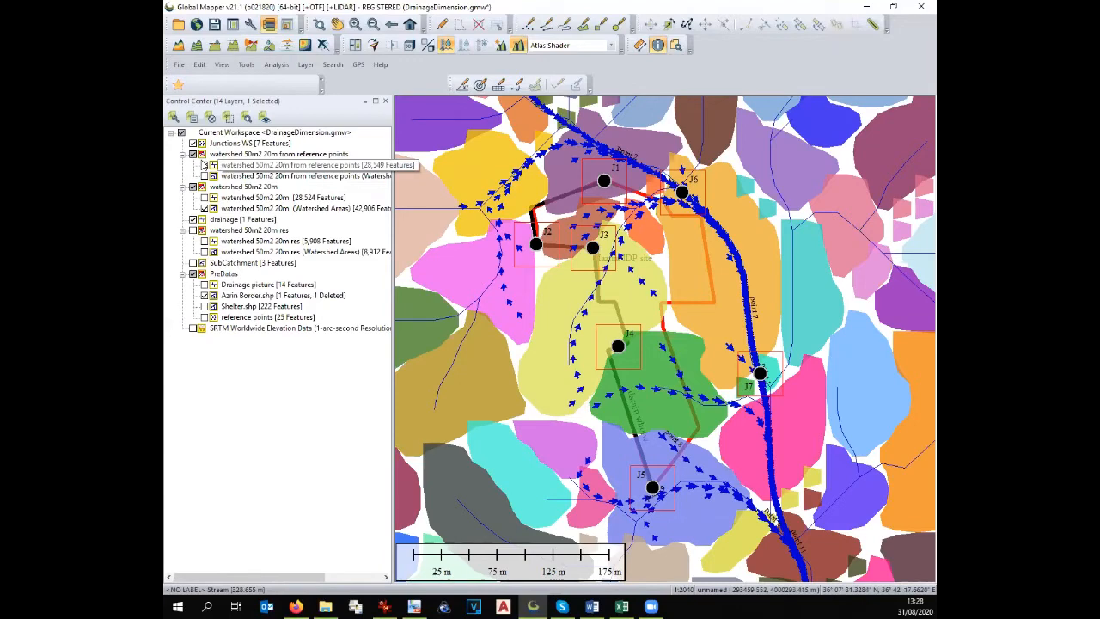
click(194, 156)
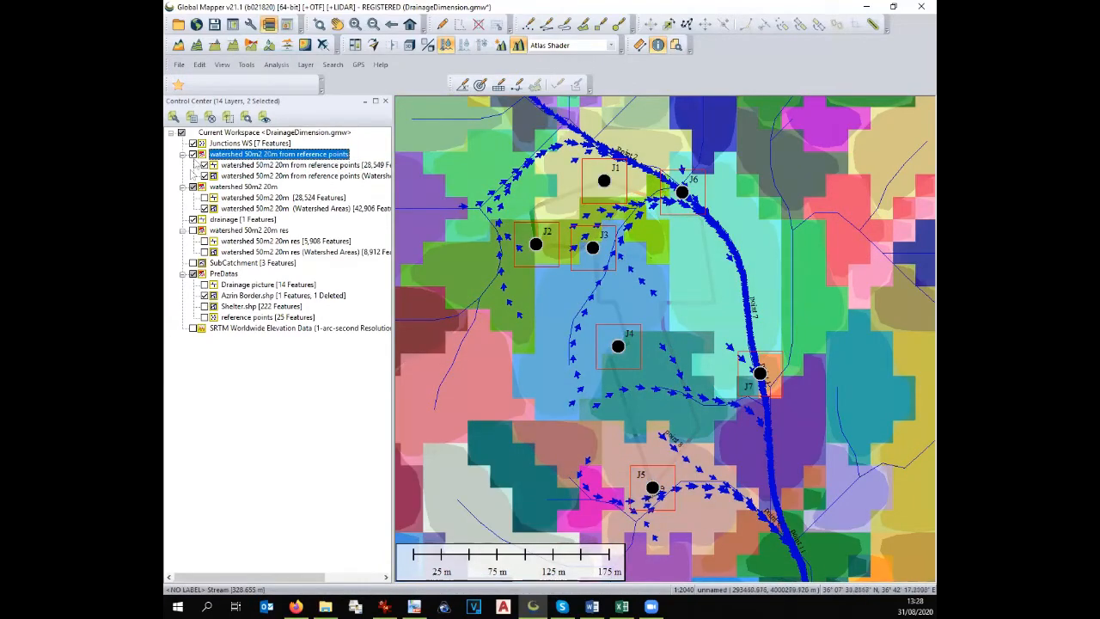
Hide both watershed groups and the drainage line, leaving only the junctions and the site border displayed
click(193, 155)
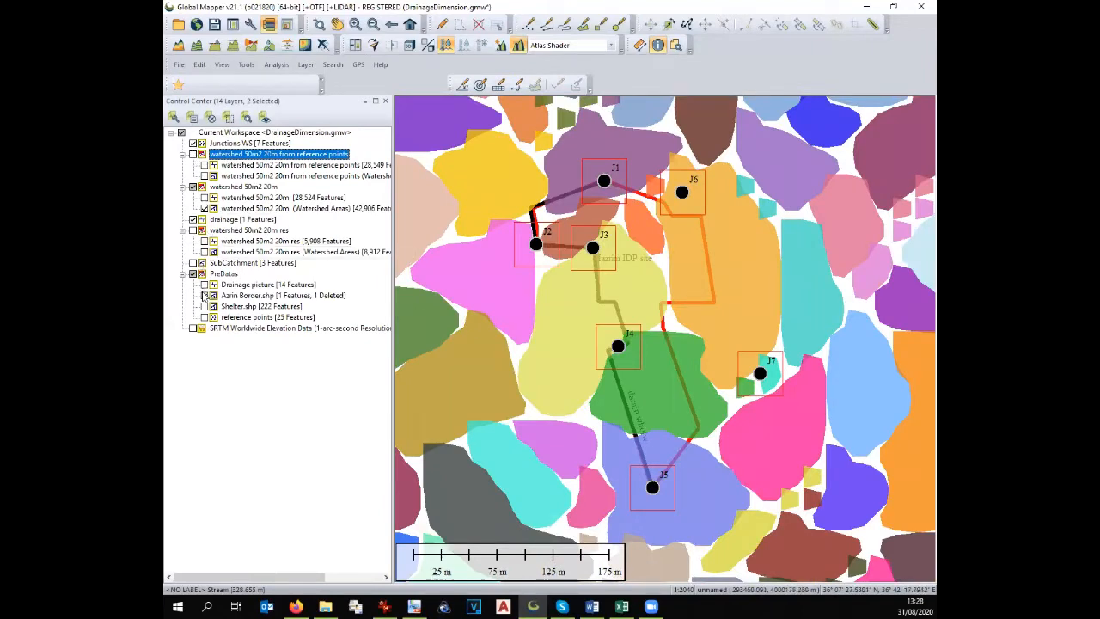
click(194, 220)
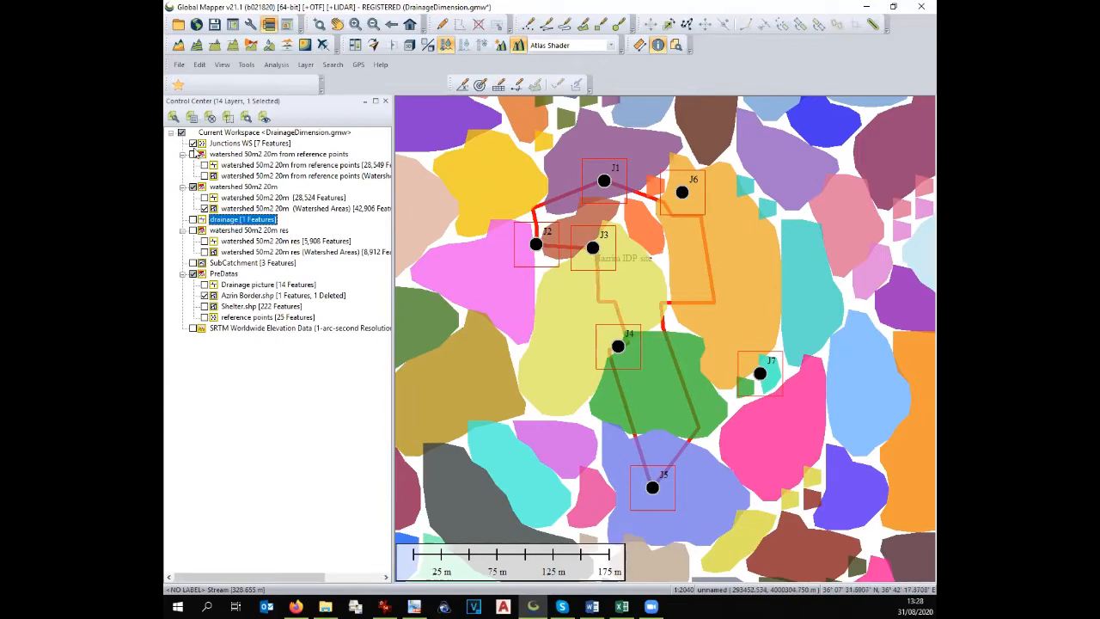
click(204, 208)
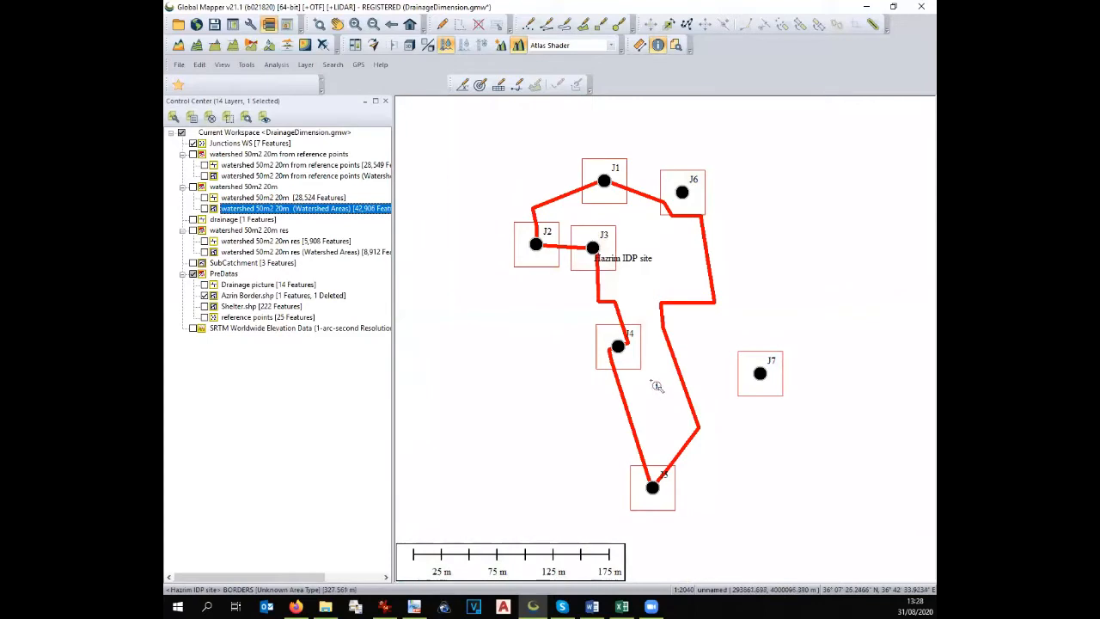
Draw a drainage line about 103 m long from J2 along the site border to J1
scroll(659, 396, up, 1)
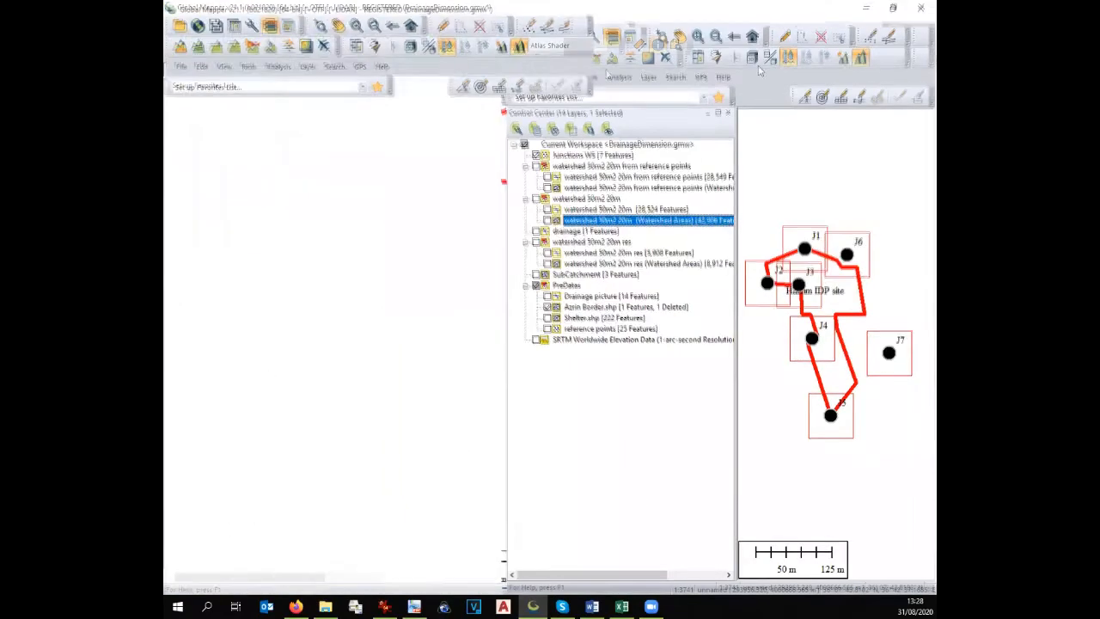
click(546, 24)
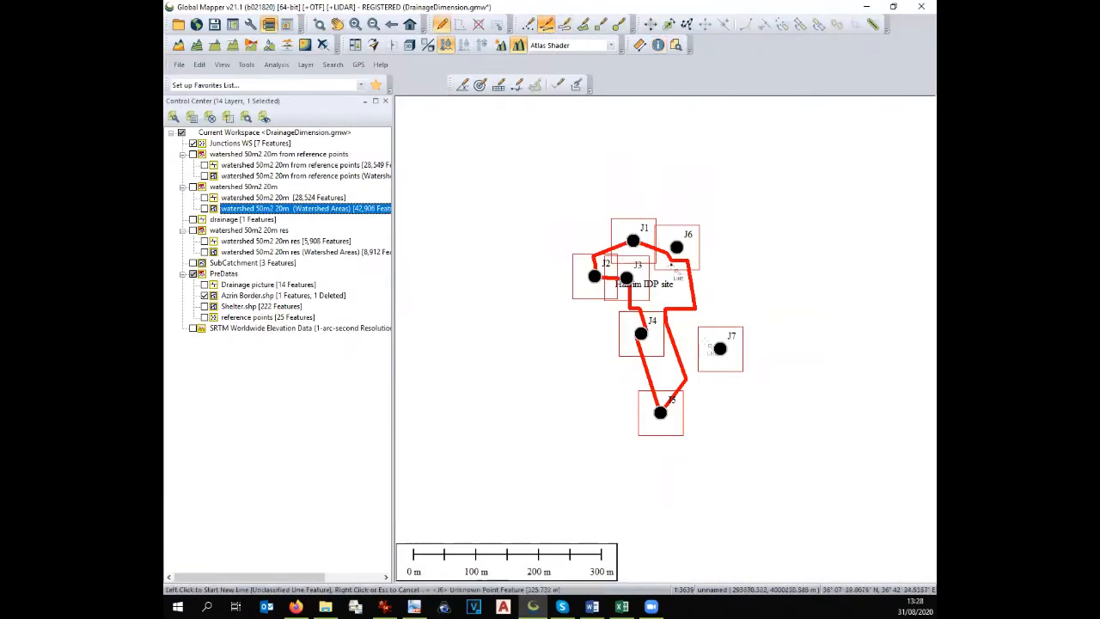
scroll(668, 423, up, 1)
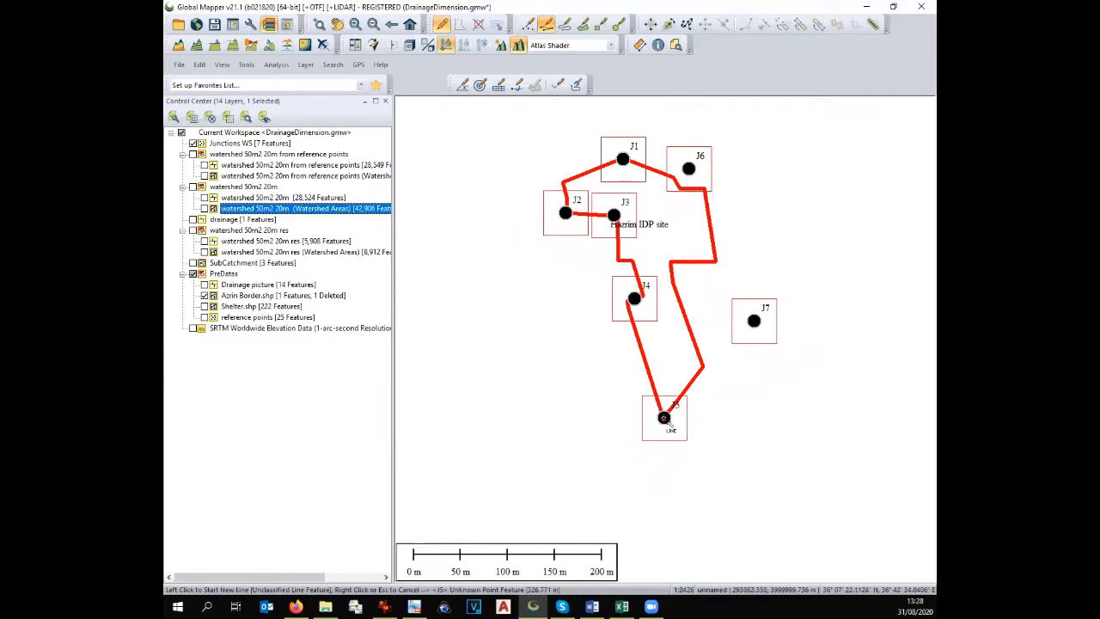
click(566, 213)
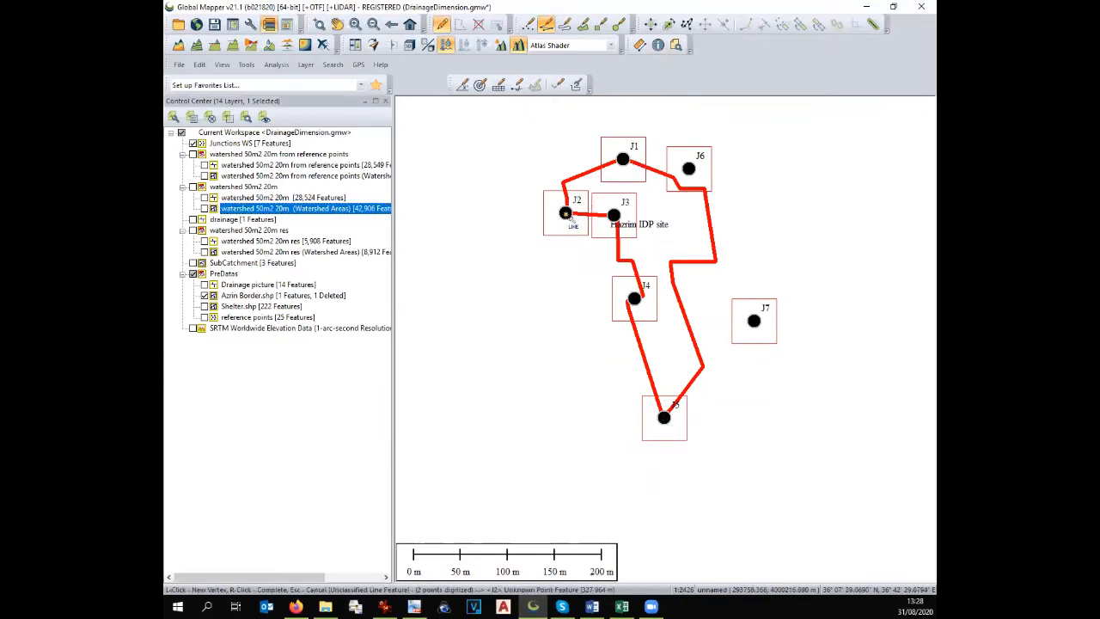
scroll(565, 213, up, 3)
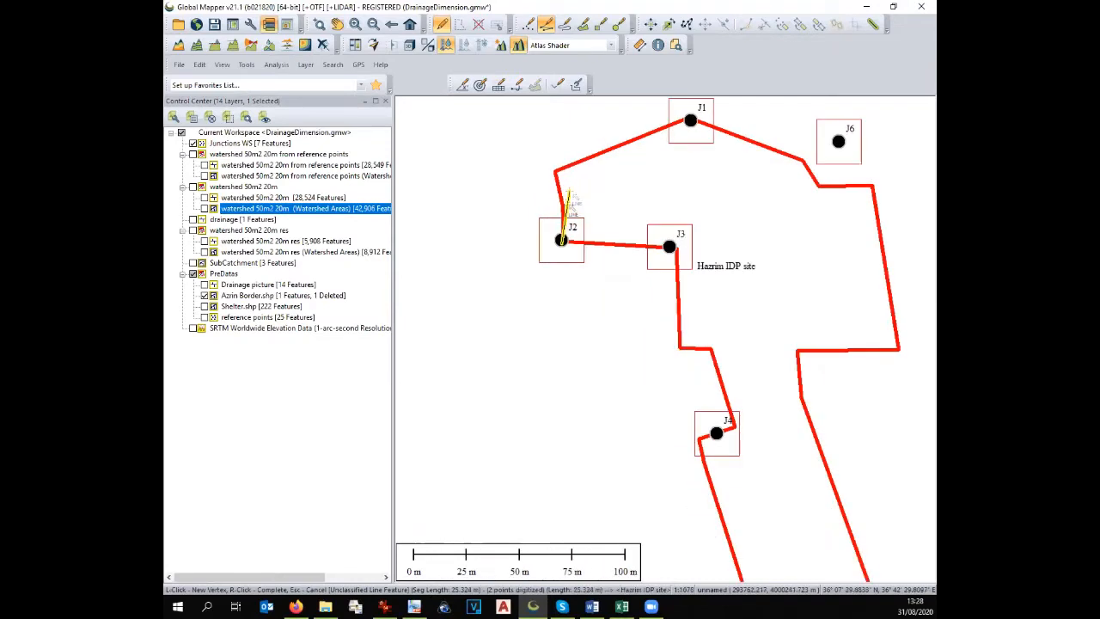
click(561, 206)
click(550, 157)
scroll(550, 157, down, 3)
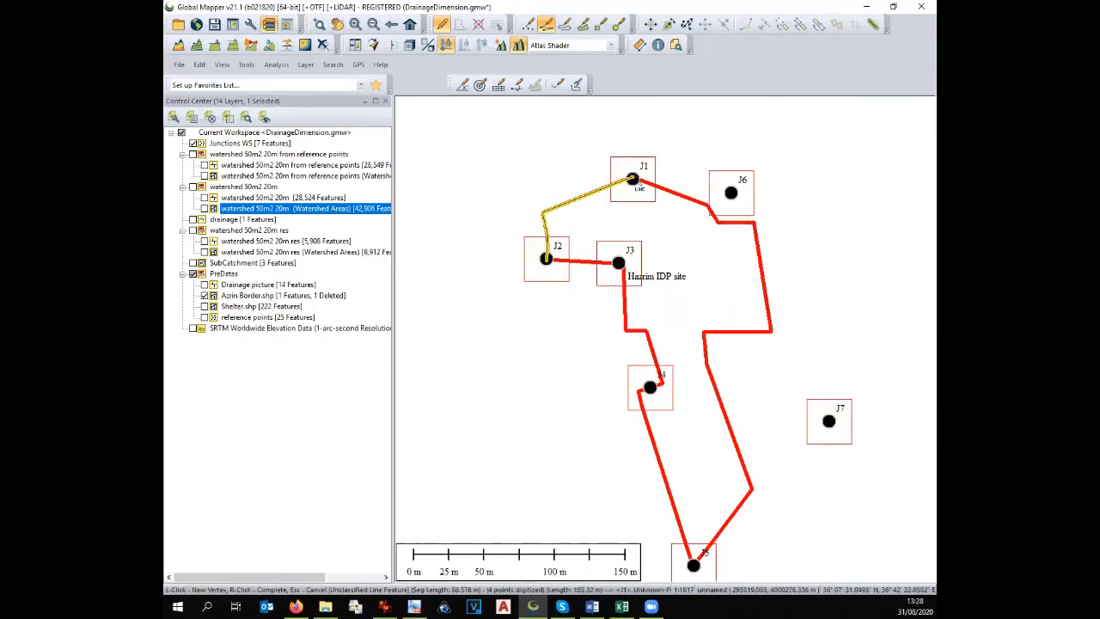
click(632, 179)
right_click(632, 179)
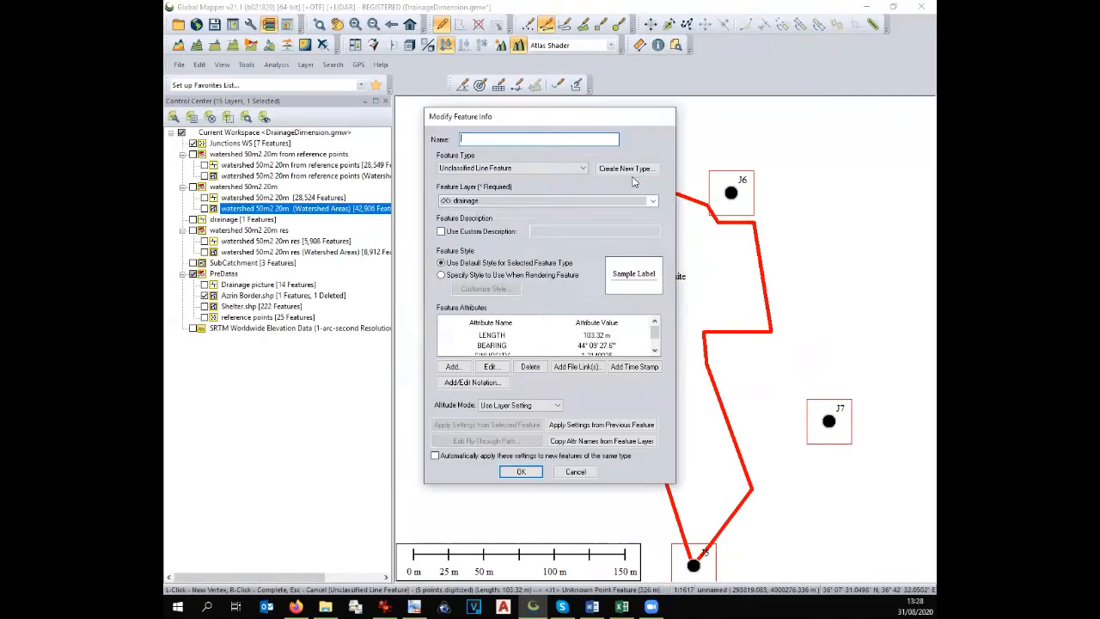
Name the line Drain 1 and store it in a new layer called Drainage Section WS
text(Drain 1)
click(652, 200)
click(649, 214)
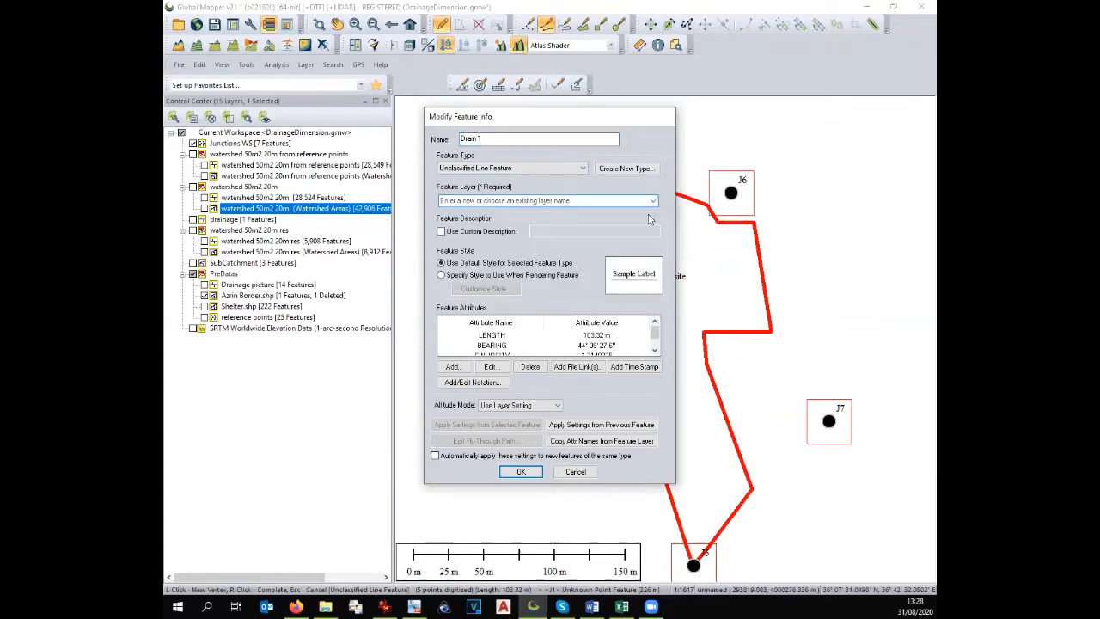
text(Drainage Section WS)
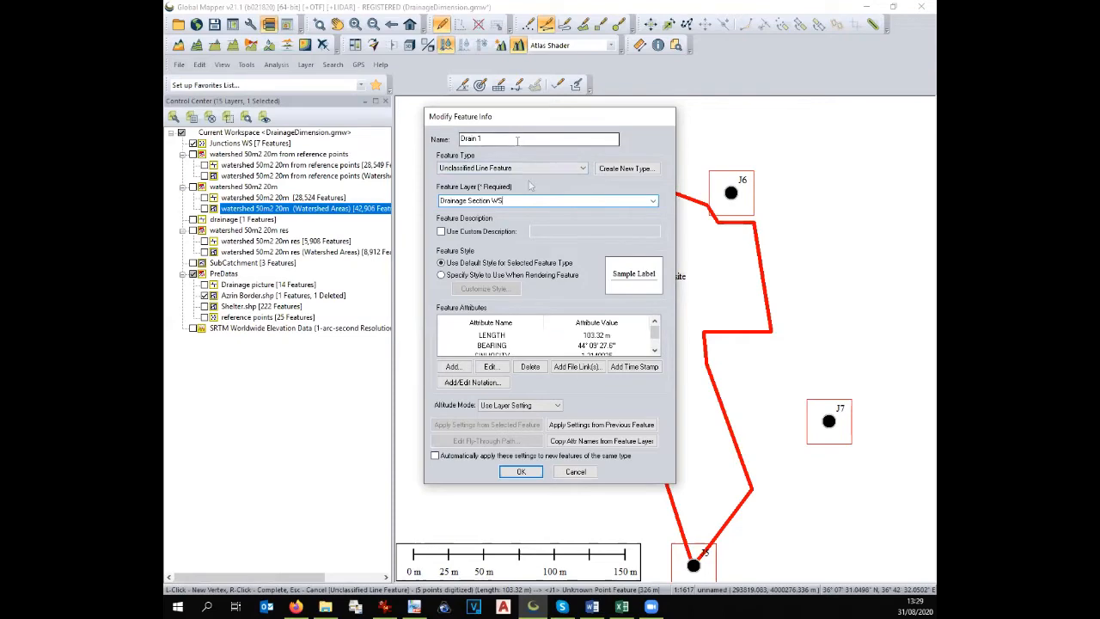
click(521, 472)
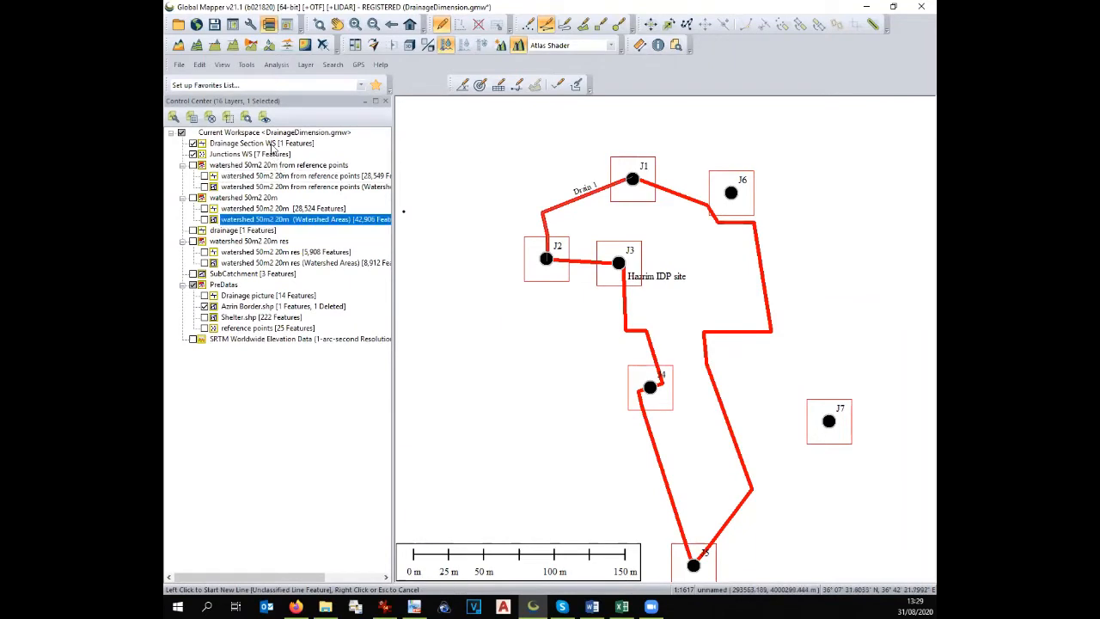
click(271, 143)
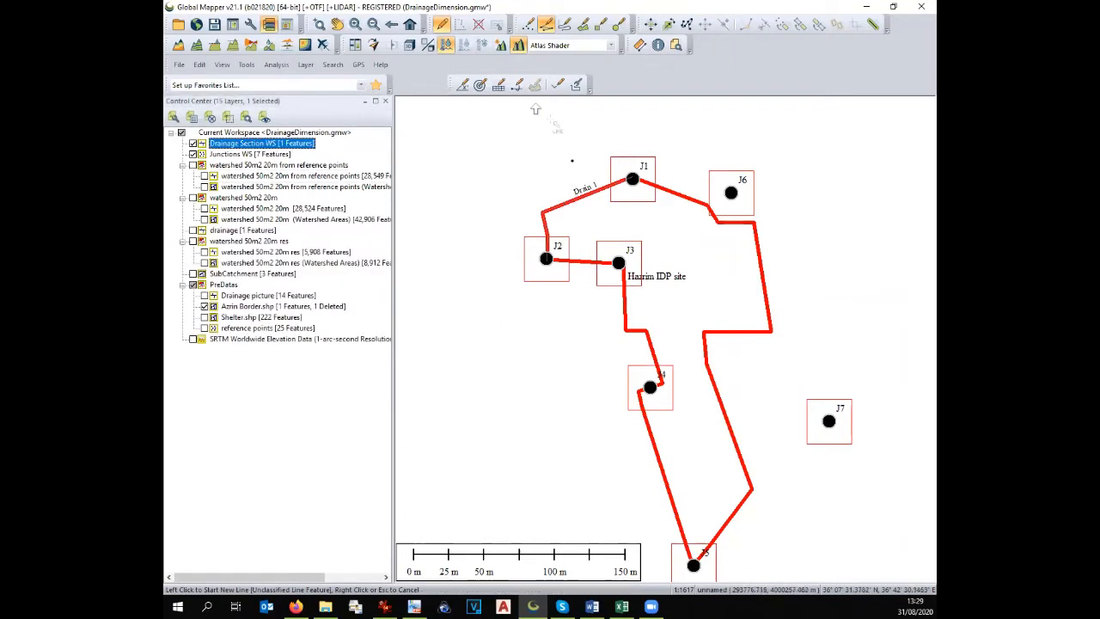
click(586, 199)
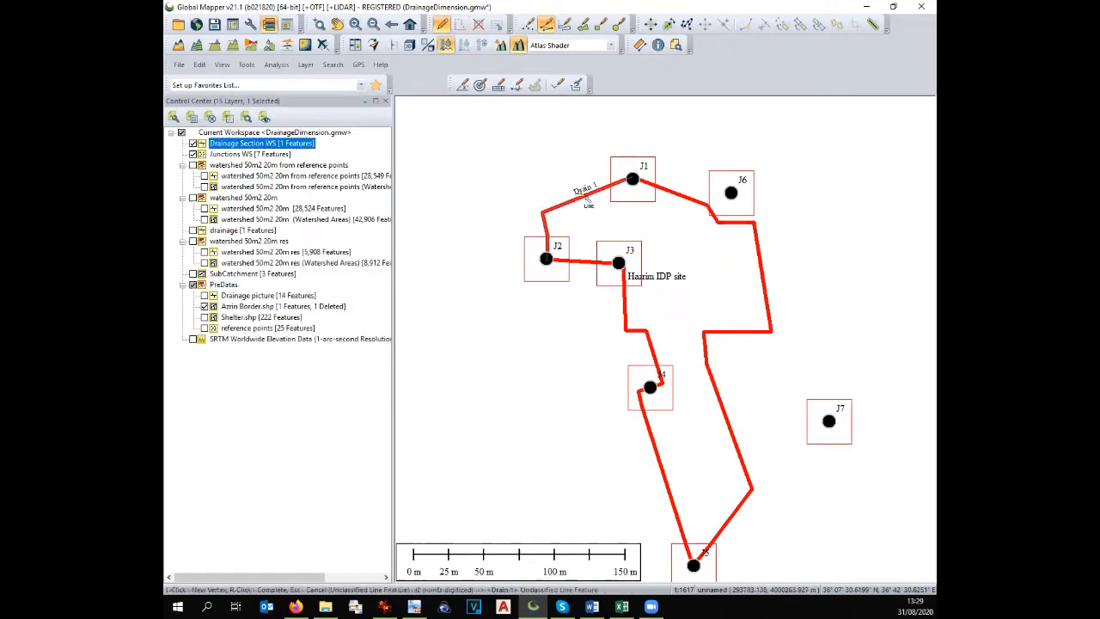
click(587, 200)
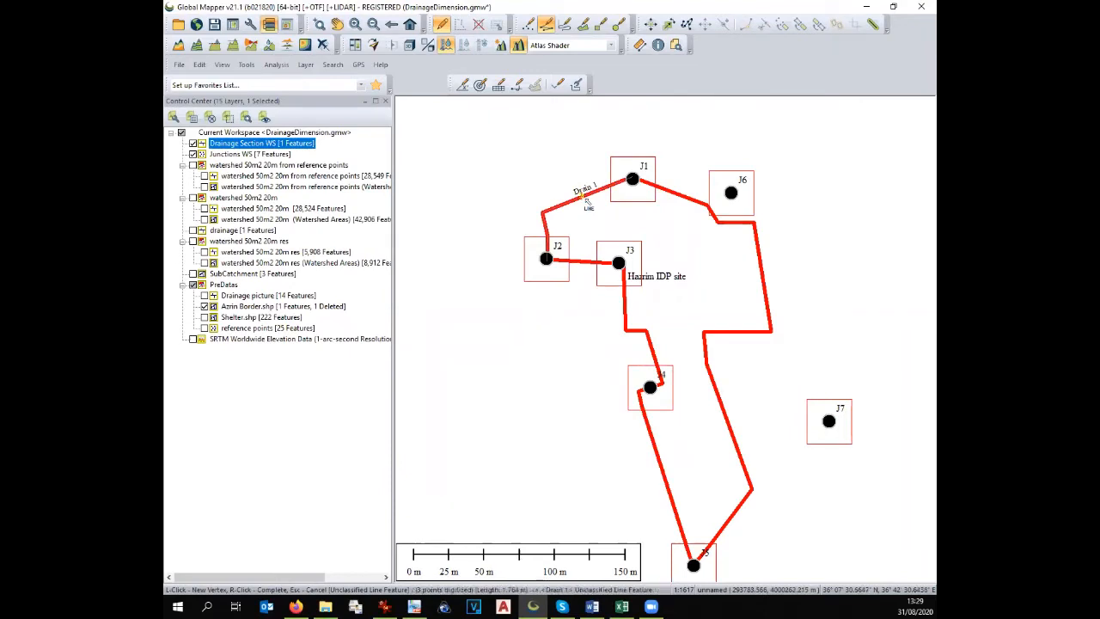
Give all Drainage Section WS lines the V Track (Opens Towards Start of Null Line) style, and discard the stray unfinished line
double_click(296, 144)
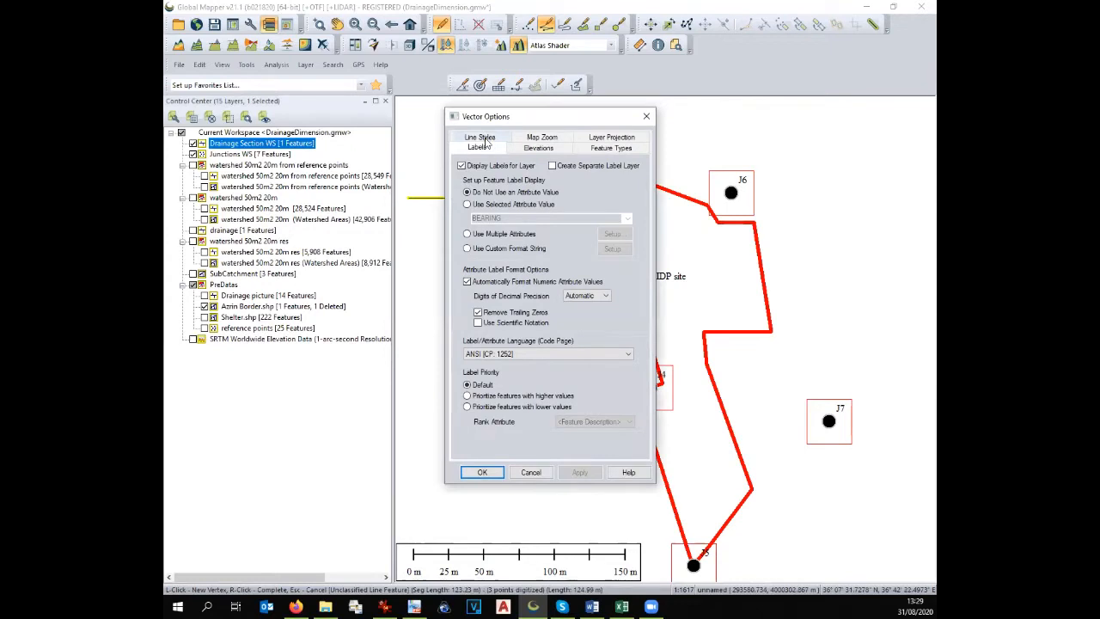
click(482, 138)
click(496, 201)
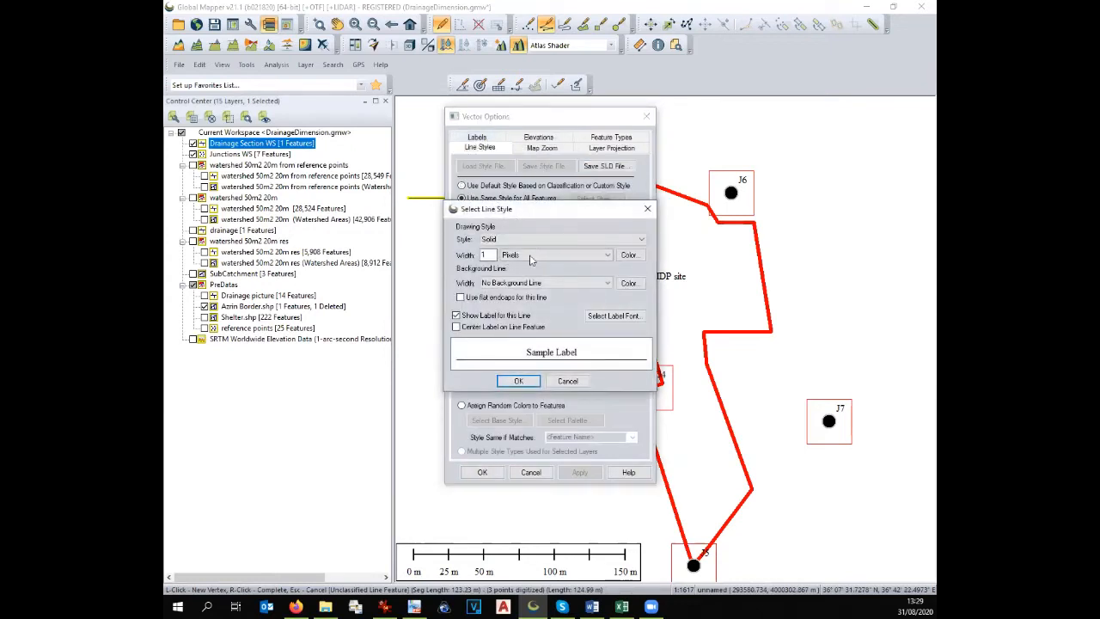
click(535, 255)
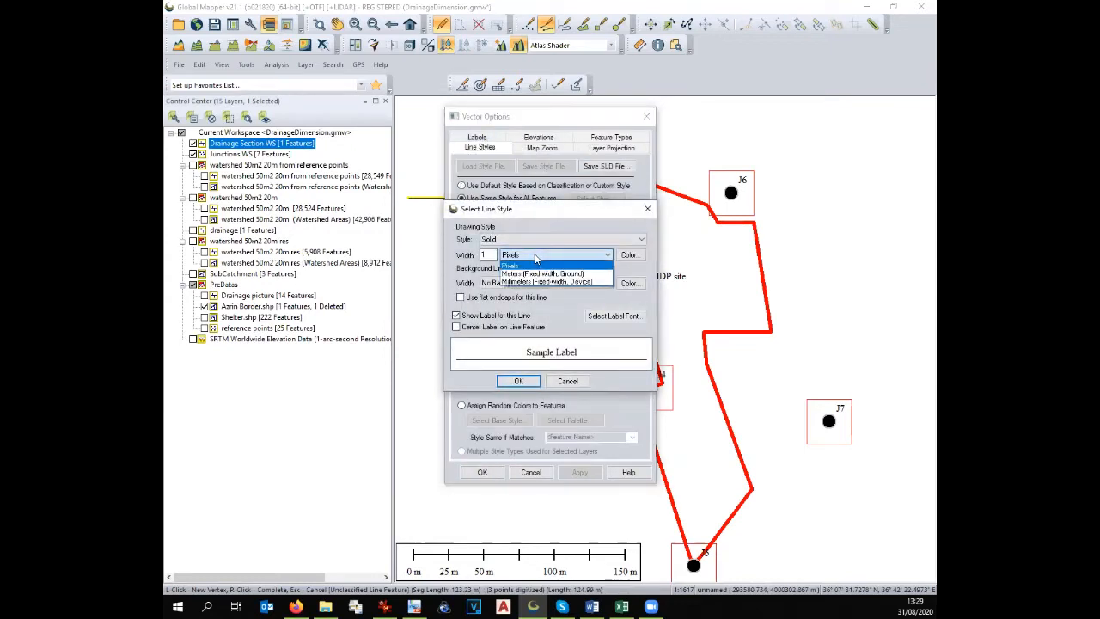
click(535, 255)
click(541, 239)
key(Down)
key(Down)
key(Down)
key(Down)
key(Down)
key(Down)
key(Down)
key(Down)
key(Down)
key(Down)
key(Down)
key(Down)
key(Down)
key(Down)
key(Down)
key(Down)
key(Down)
key(Down)
key(Down)
scroll(556, 362, down, 6)
scroll(557, 361, down, 2)
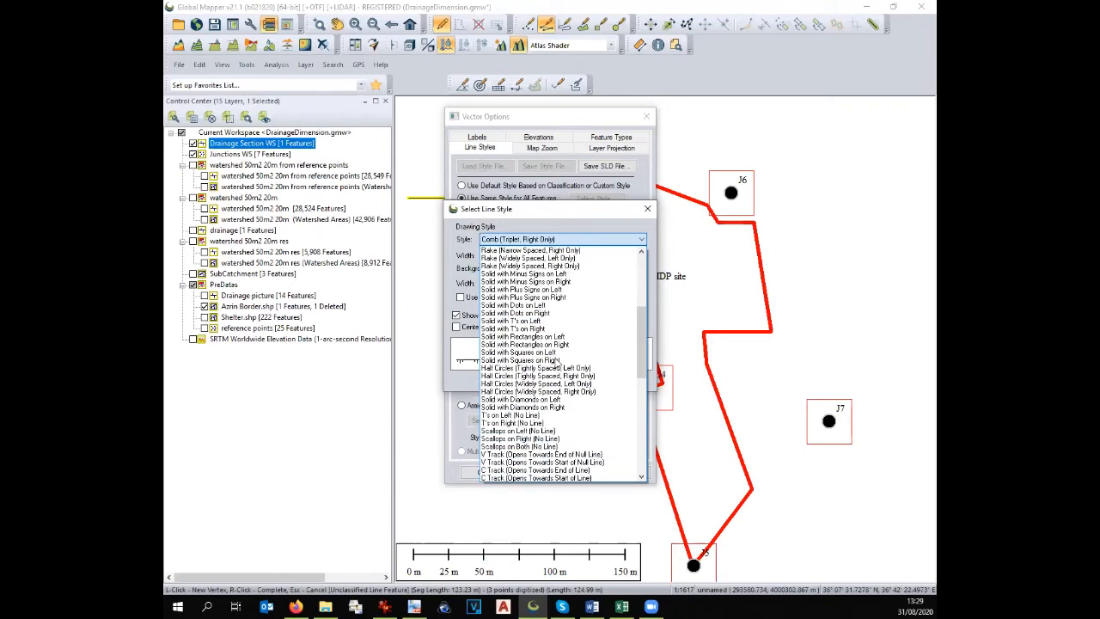
click(527, 431)
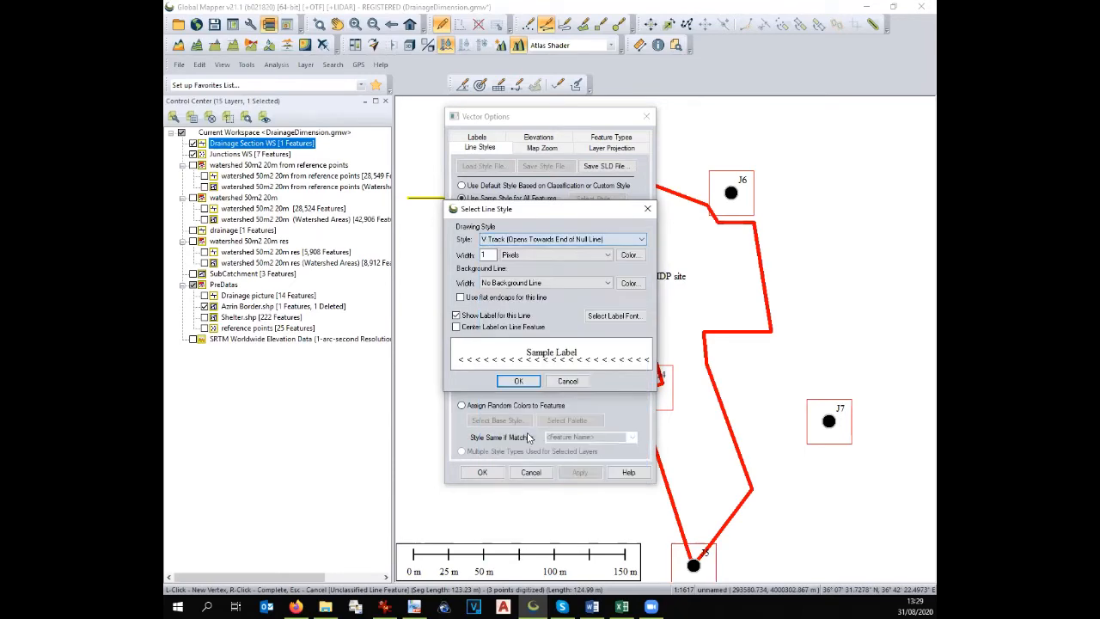
key(Down)
click(525, 383)
click(482, 472)
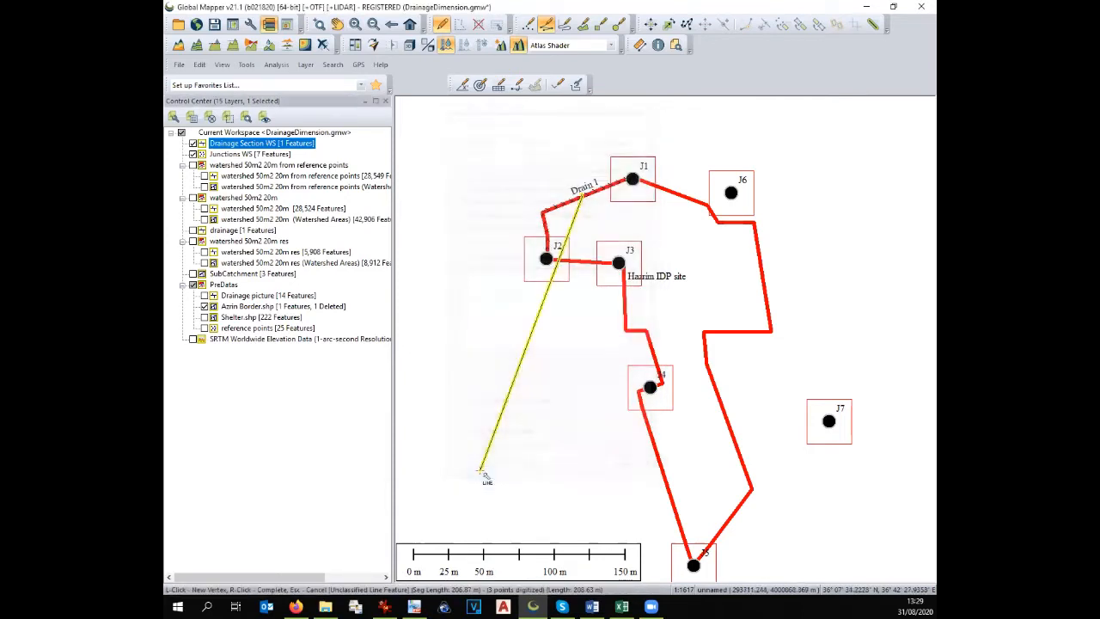
scroll(577, 215, up, 3)
key(Escape)
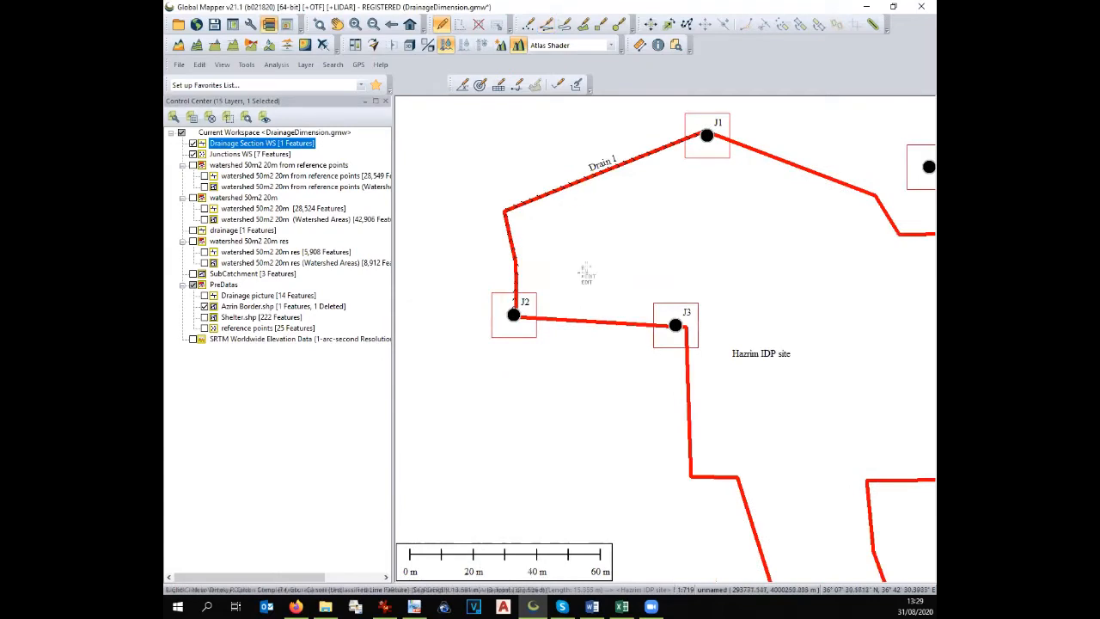
Increase the line style width of the Drainage Section WS layer to enlarge the flow arrows along Drain 1
double_click(292, 144)
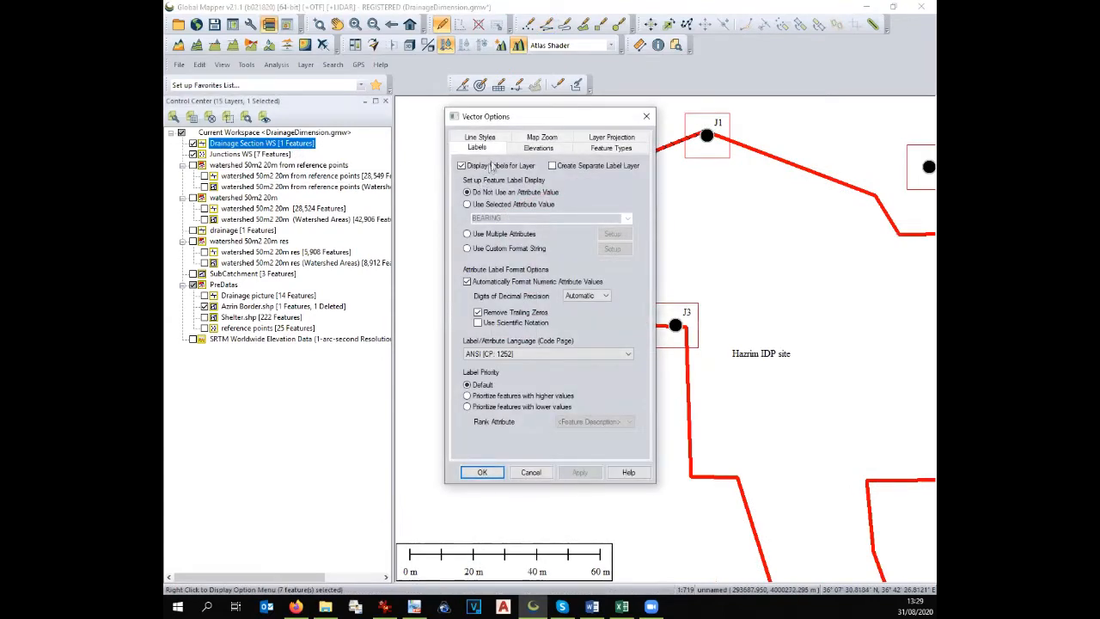
click(480, 137)
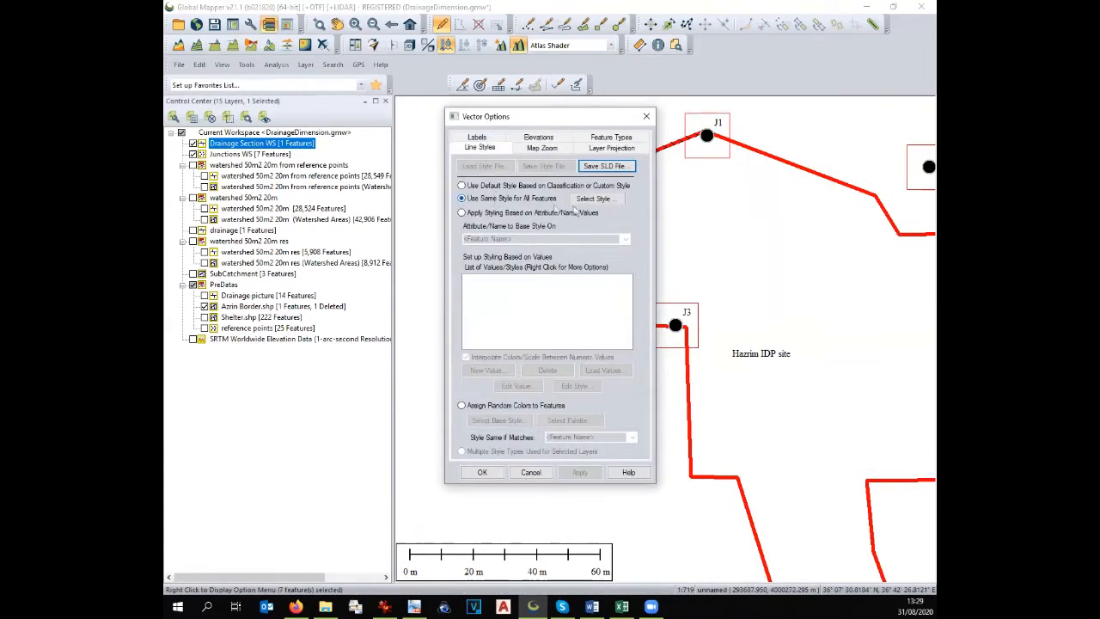
click(607, 198)
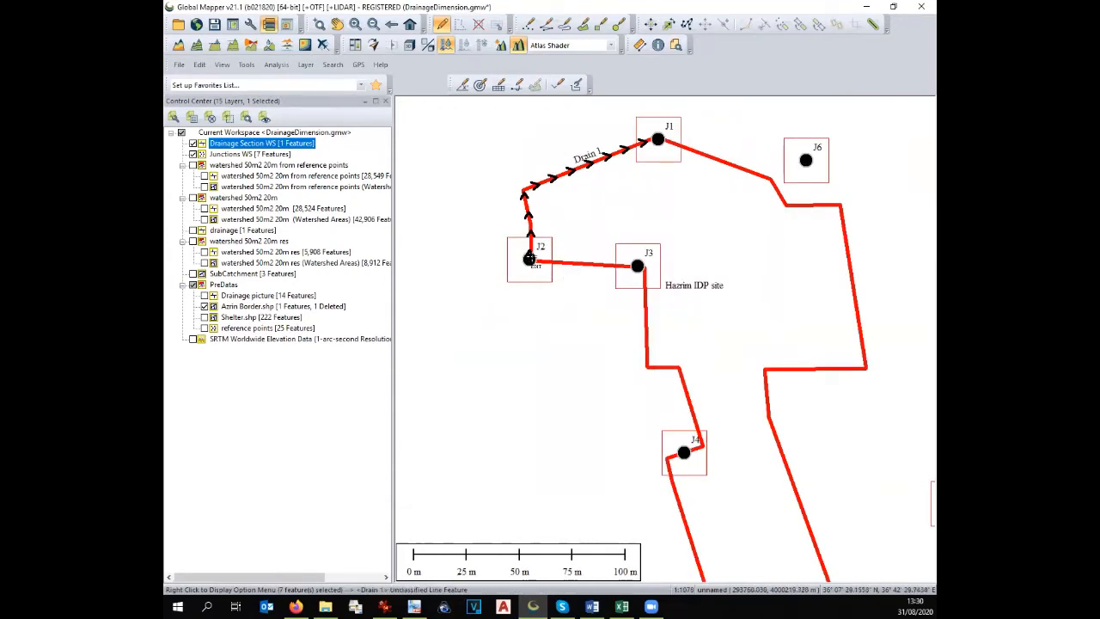
Draw a drainage line about 51 m long from J2 to J3, named Drain 2, in the Drainage Section WS layer
click(528, 258)
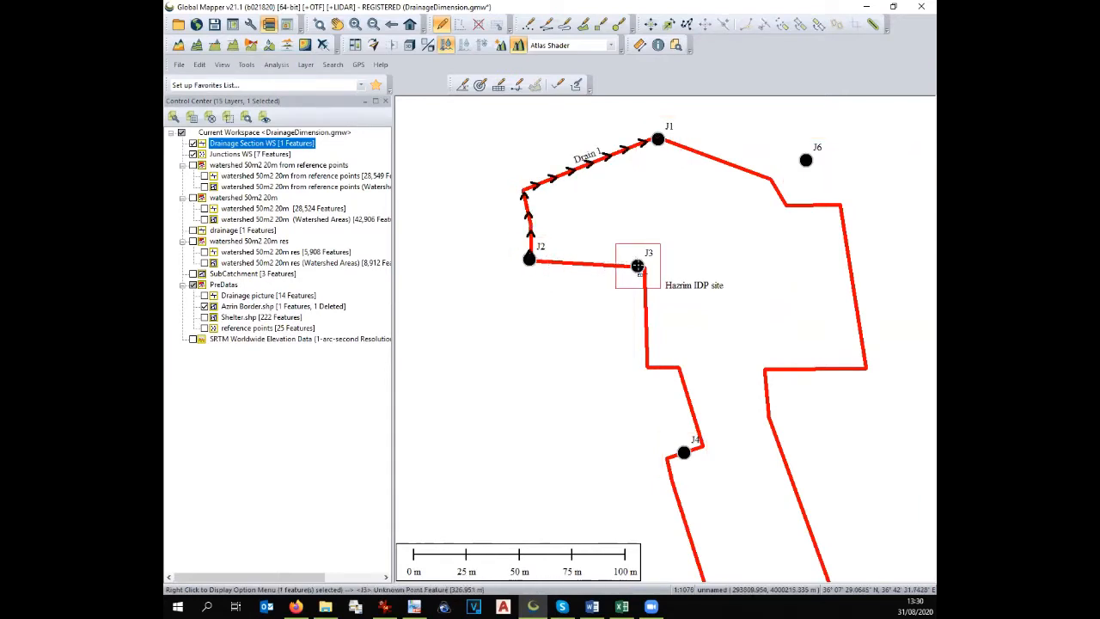
click(545, 24)
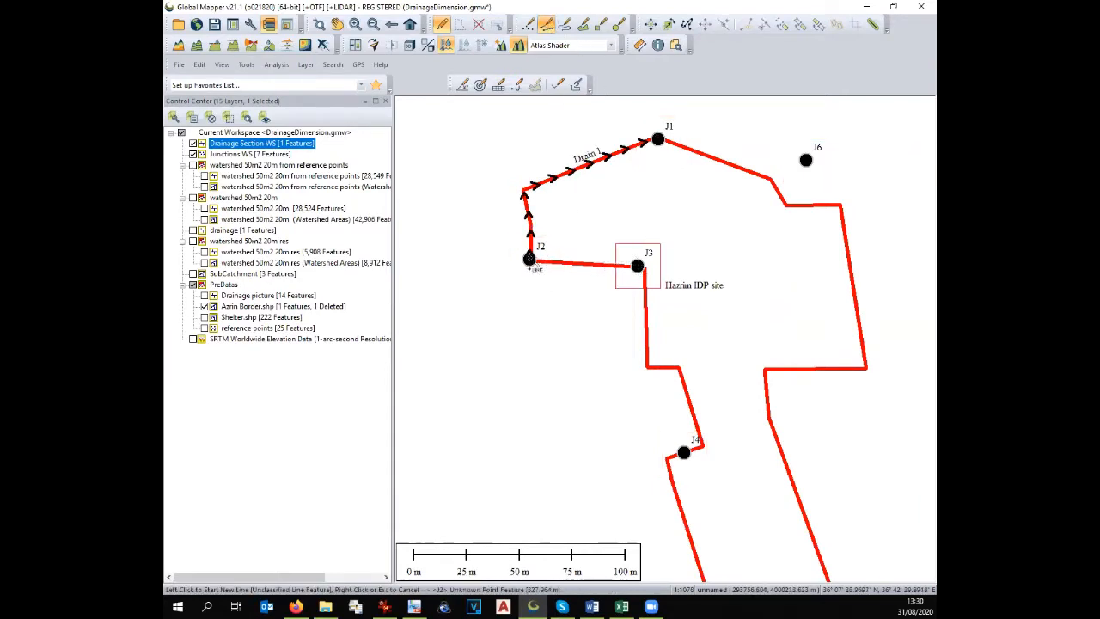
click(528, 257)
click(637, 268)
right_click(637, 268)
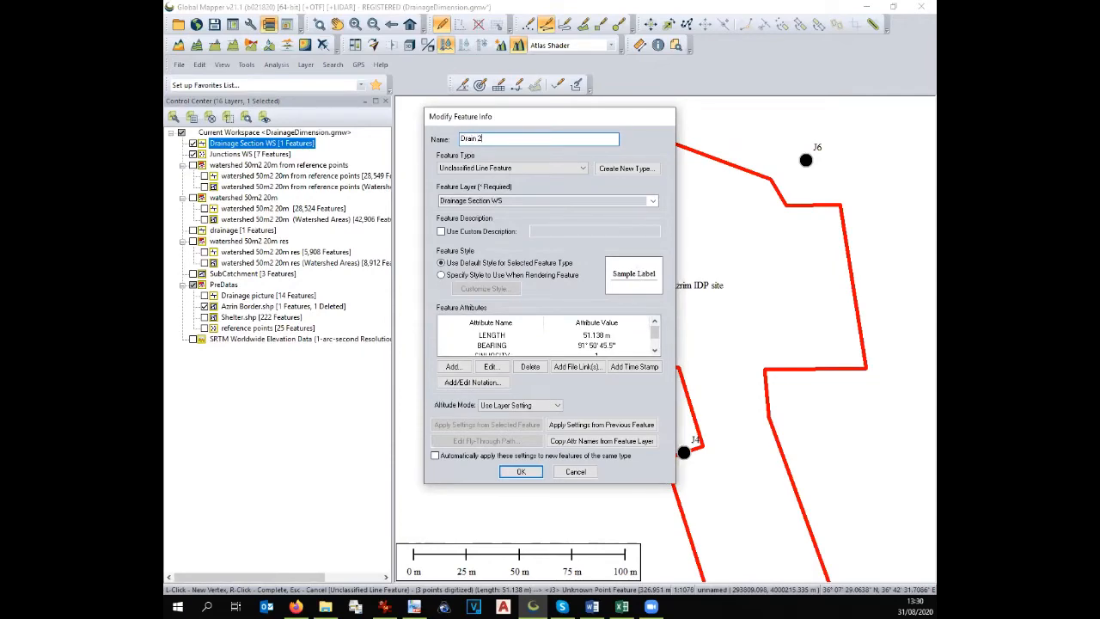
key(Return)
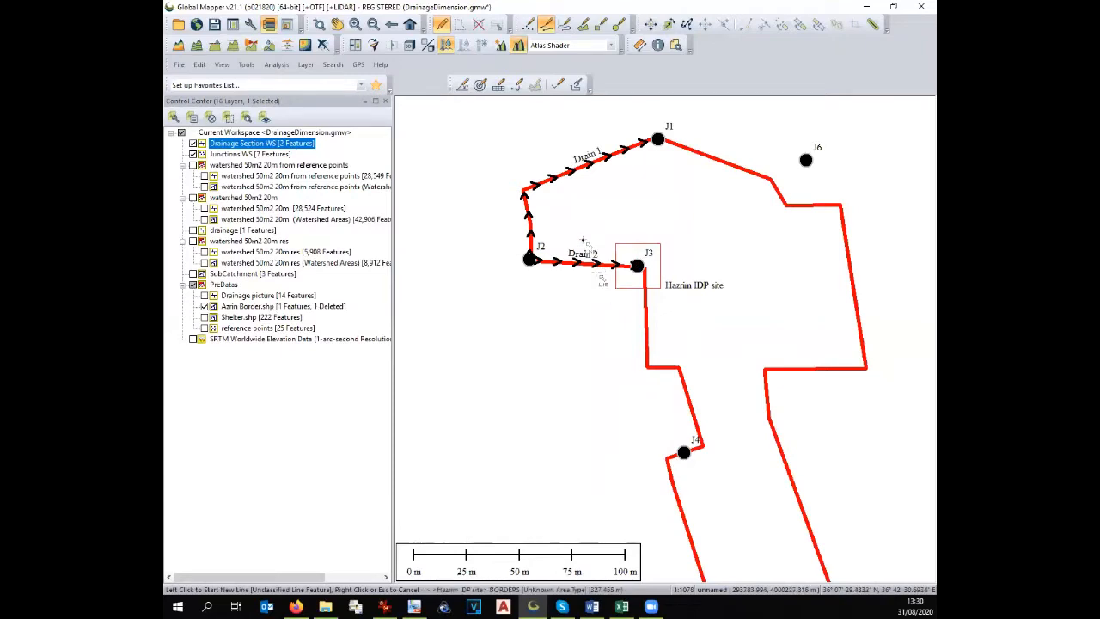
Draw a drainage line about 110 m long from J4 along the border to J3, named Drain 4, in Drainage Section WS
scroll(583, 242, down, 1)
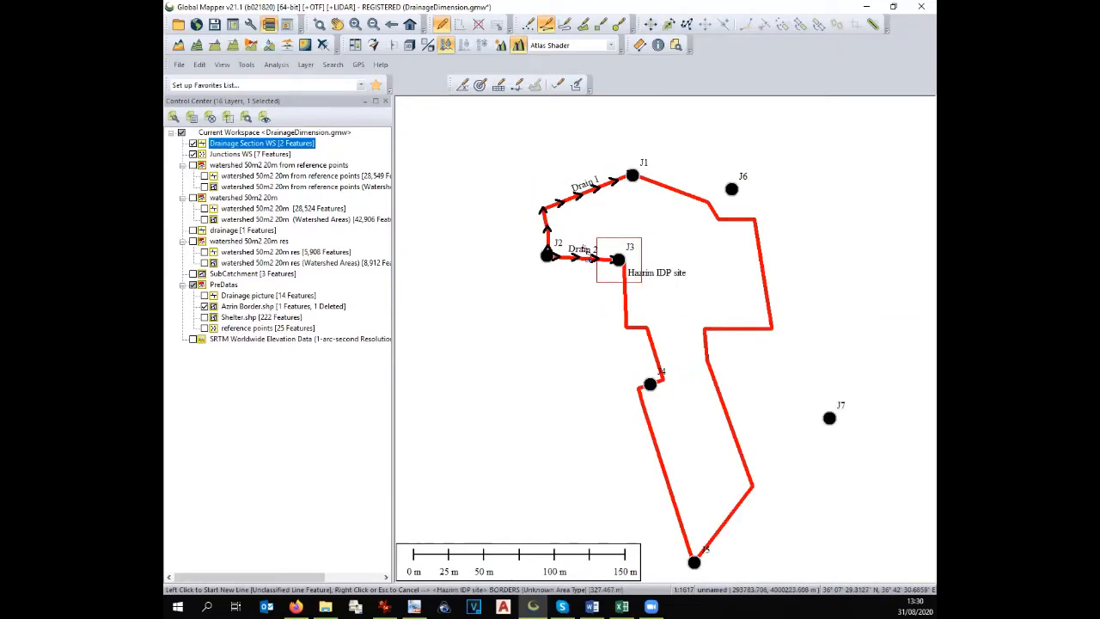
click(650, 384)
scroll(653, 382, up, 1)
click(662, 378)
click(640, 302)
click(607, 301)
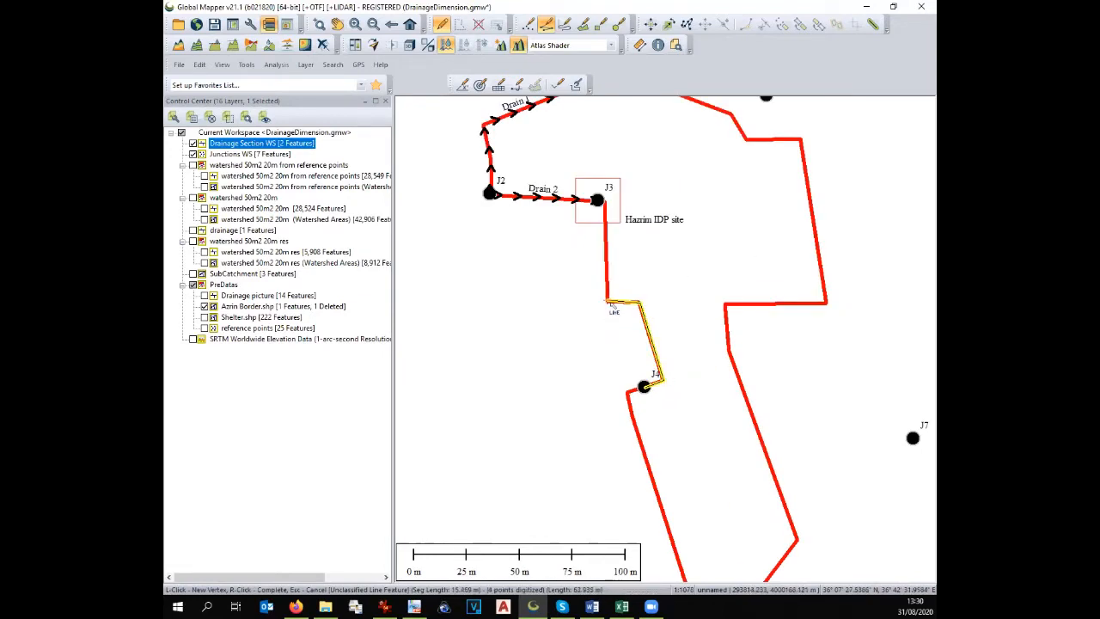
click(599, 200)
right_click(599, 200)
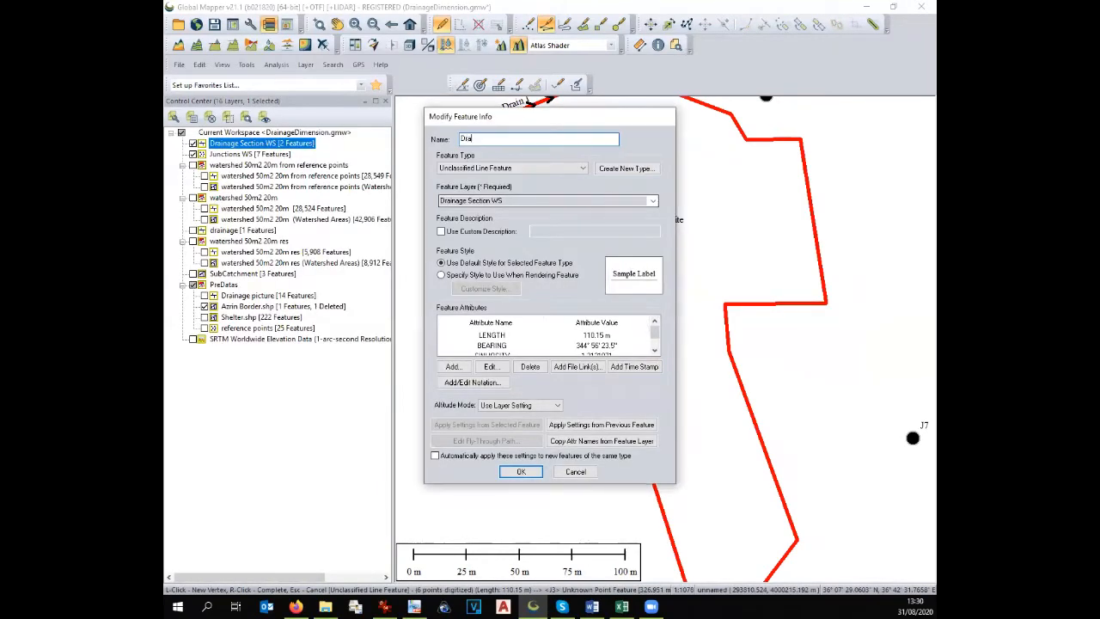
key(Return)
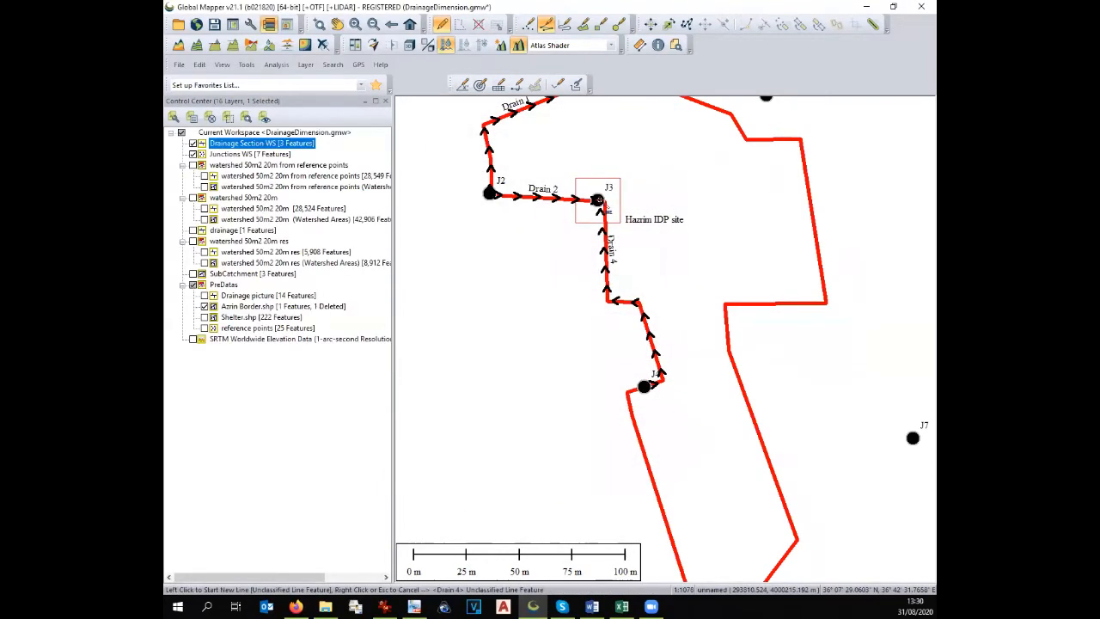
Draw a drainage line about 139 m long from J4 along the border to J5, named Drain 5, in Drainage Section WS
scroll(604, 204, down, 1)
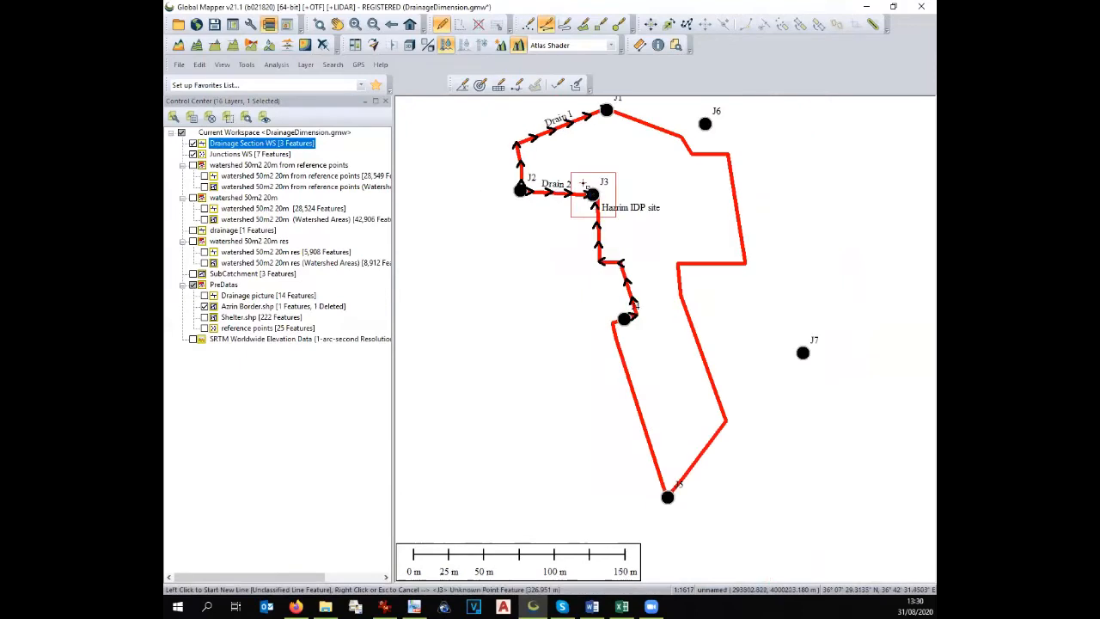
click(627, 319)
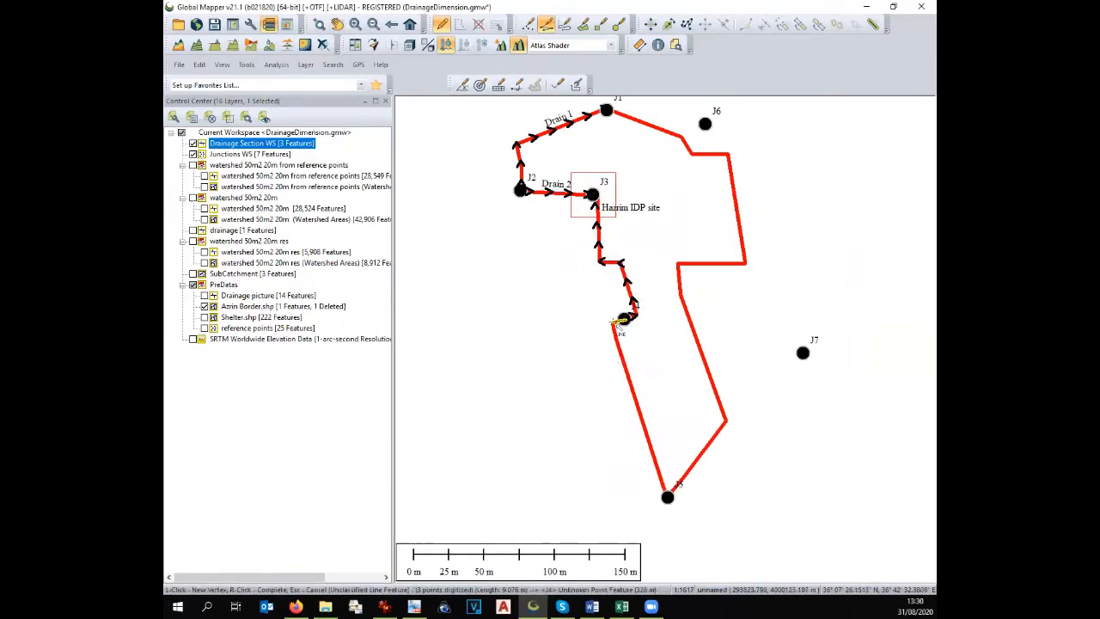
click(667, 497)
right_click(666, 498)
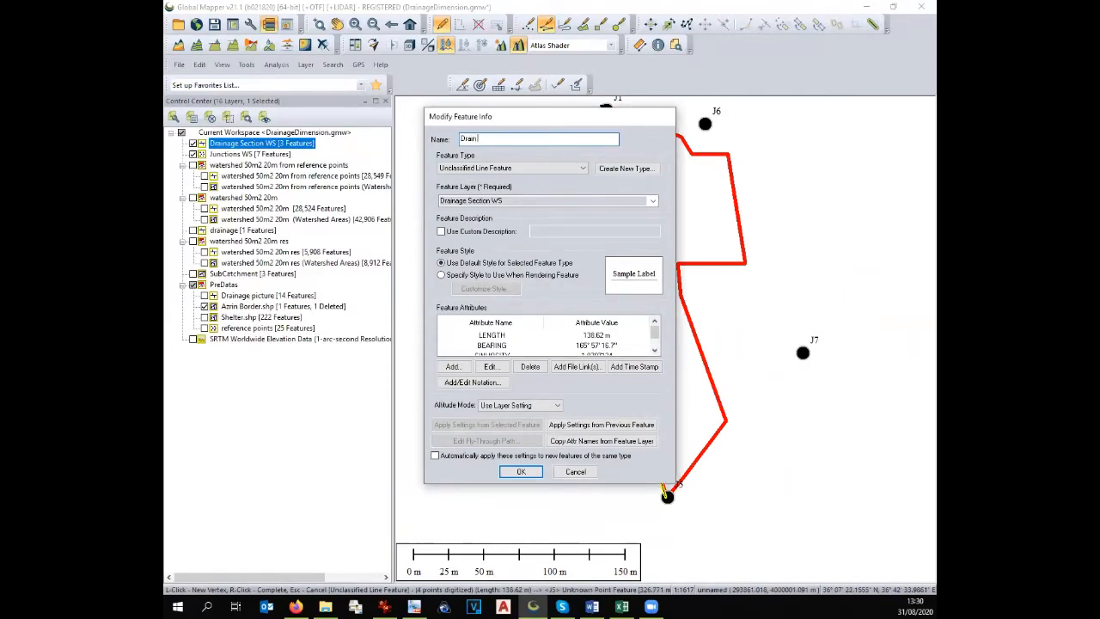
key(Return)
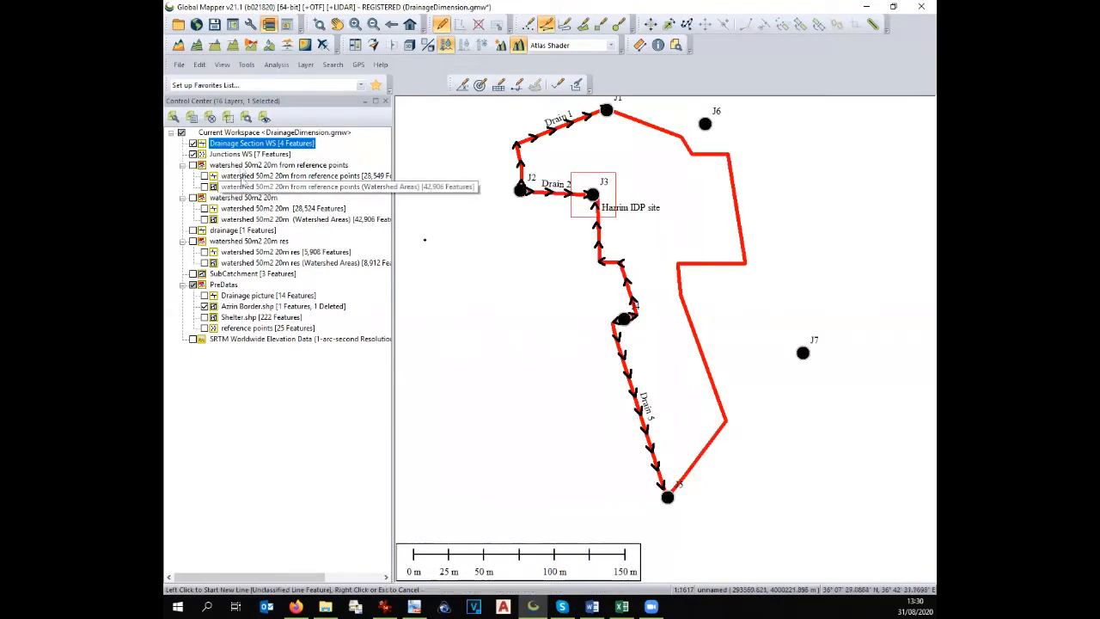
Draw a curved drainage line about 99 m long from J3 to J6 in the Drainage Section WS layer and give it a Drain name
click(203, 176)
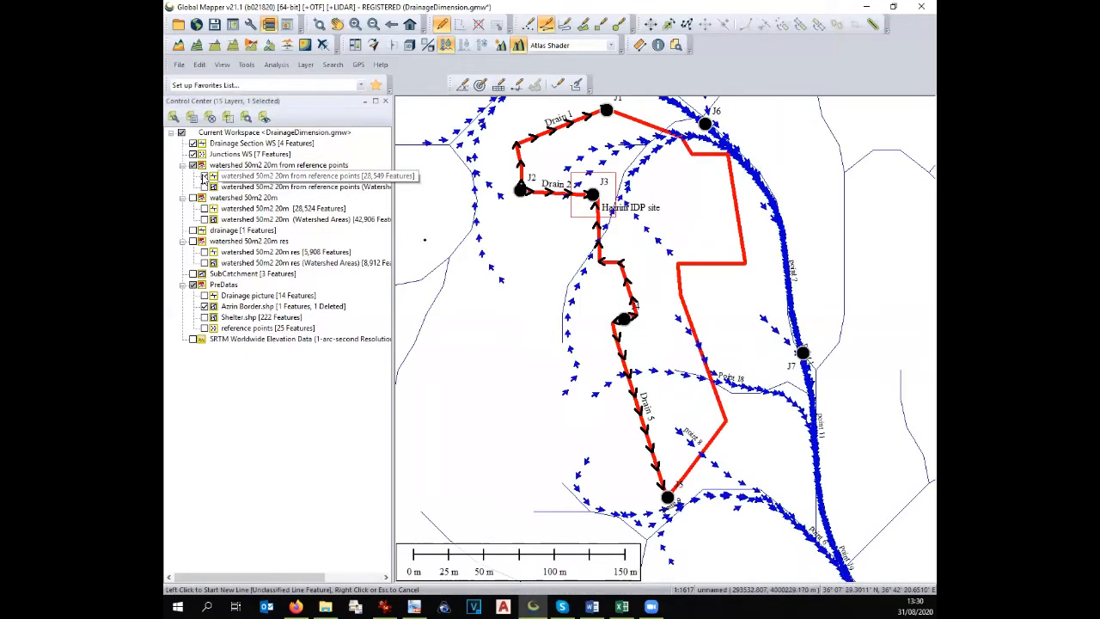
click(203, 176)
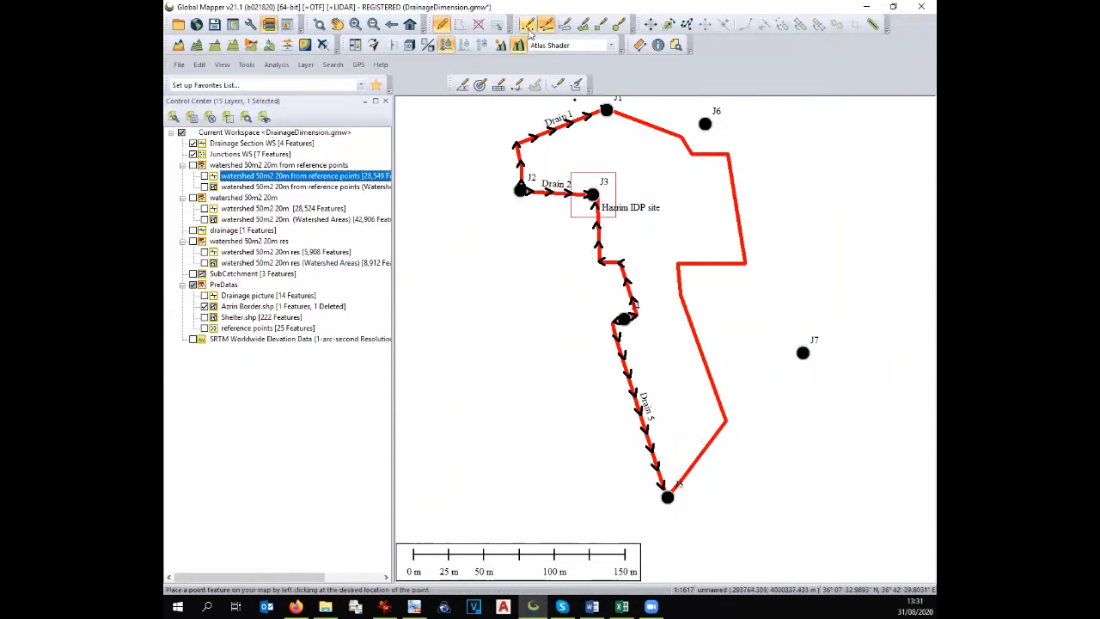
click(592, 195)
click(610, 171)
click(627, 153)
click(638, 148)
click(662, 135)
click(681, 130)
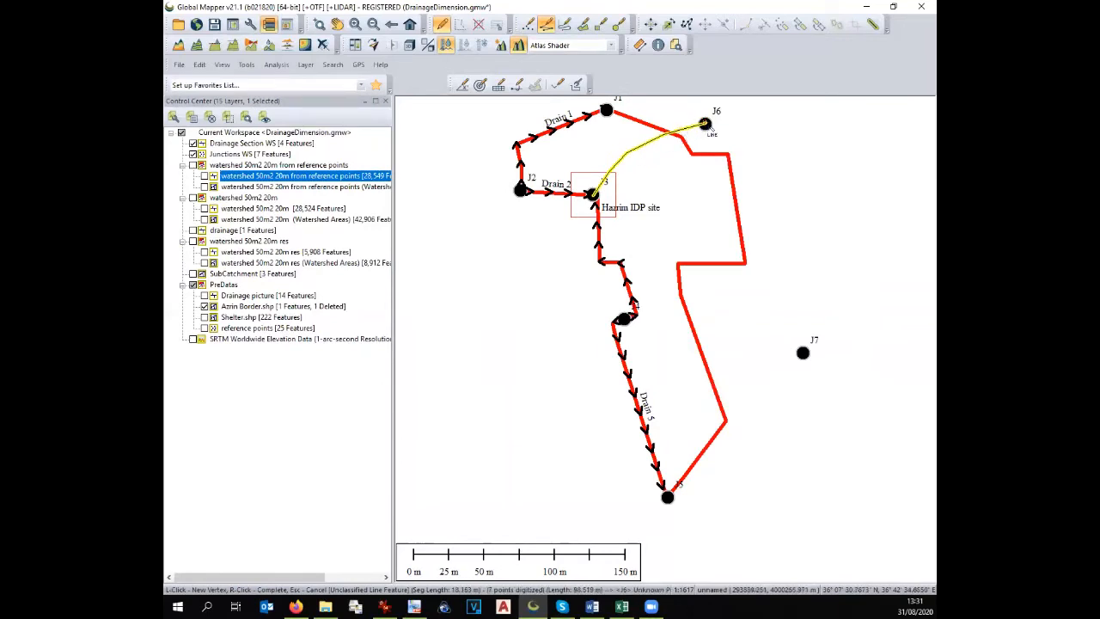
click(709, 127)
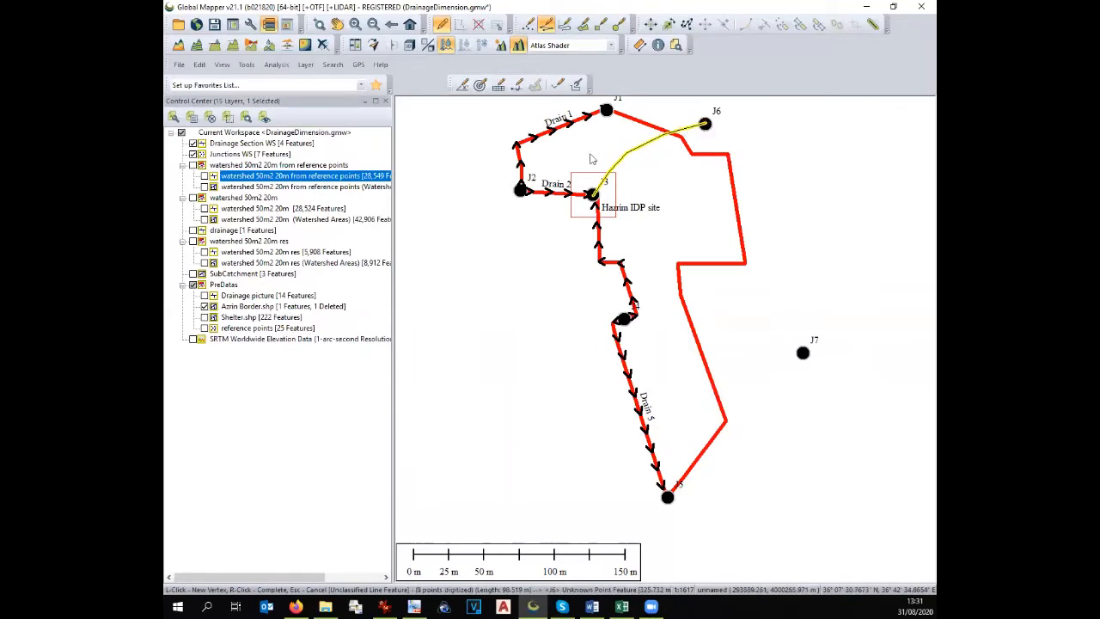
right_click(709, 127)
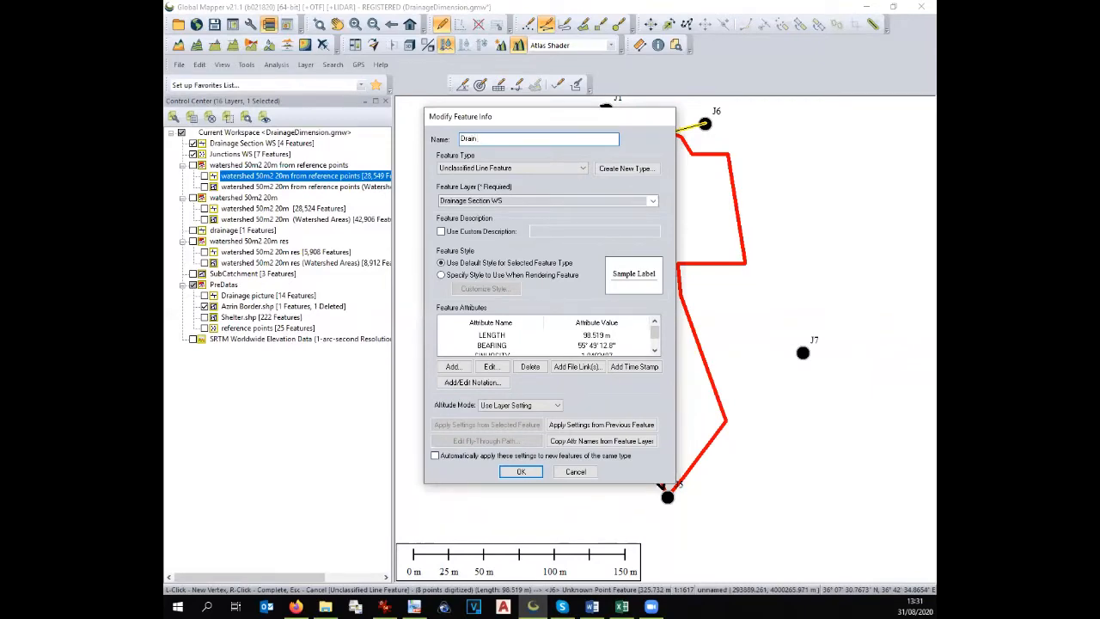
key(Return)
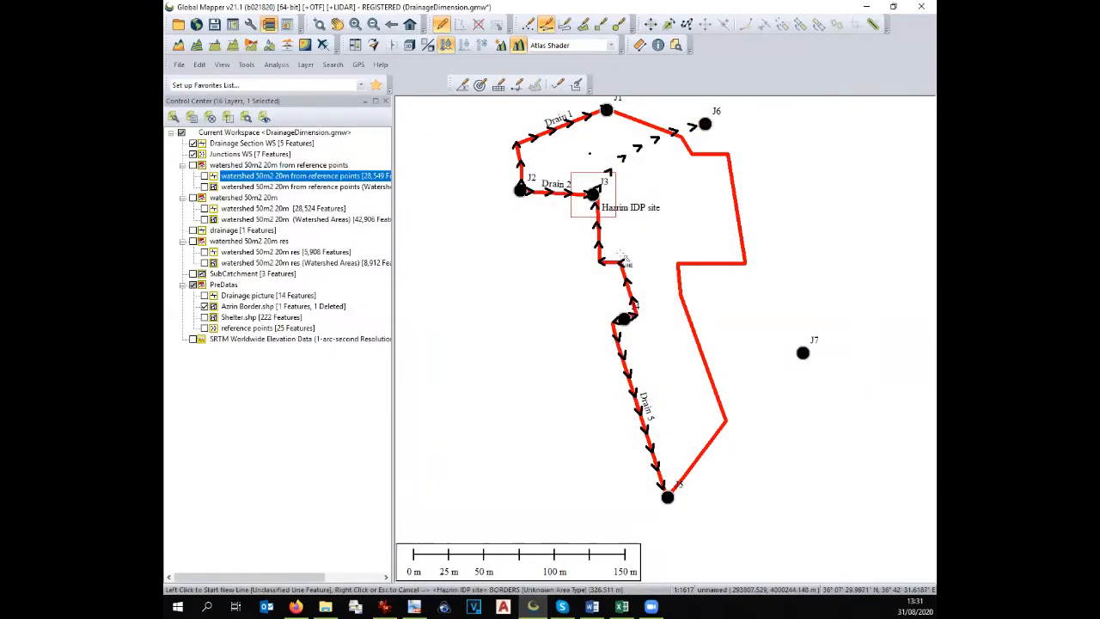
Draw a curved drainage line about 183 m long from J6 to J7, named Drain 8, in the Drainage Section WS layer
scroll(668, 234, up, 2)
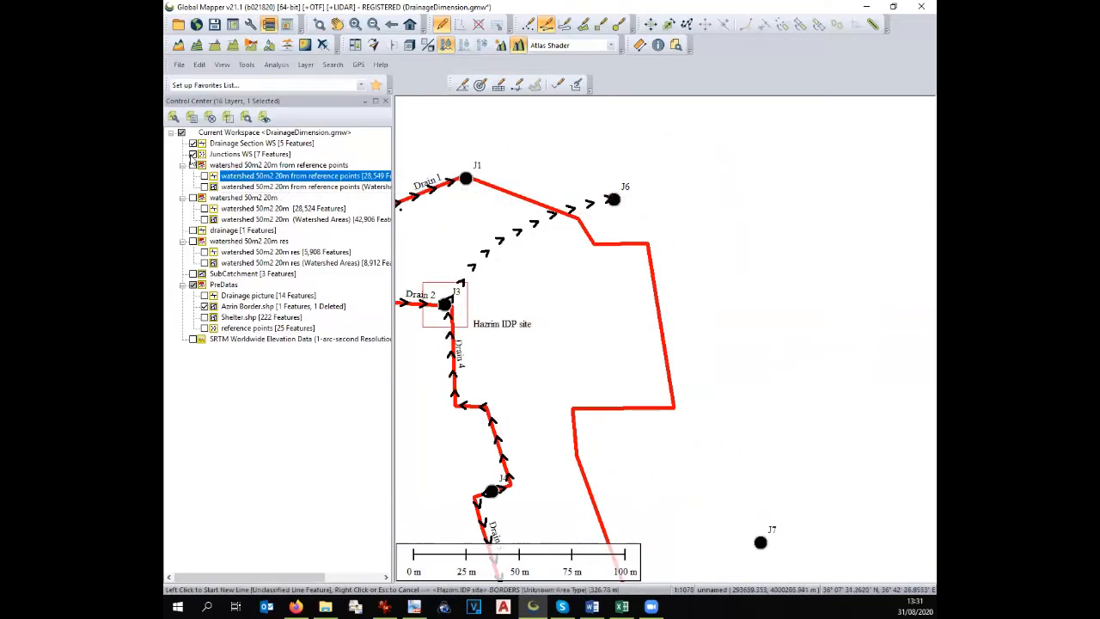
click(203, 186)
click(204, 187)
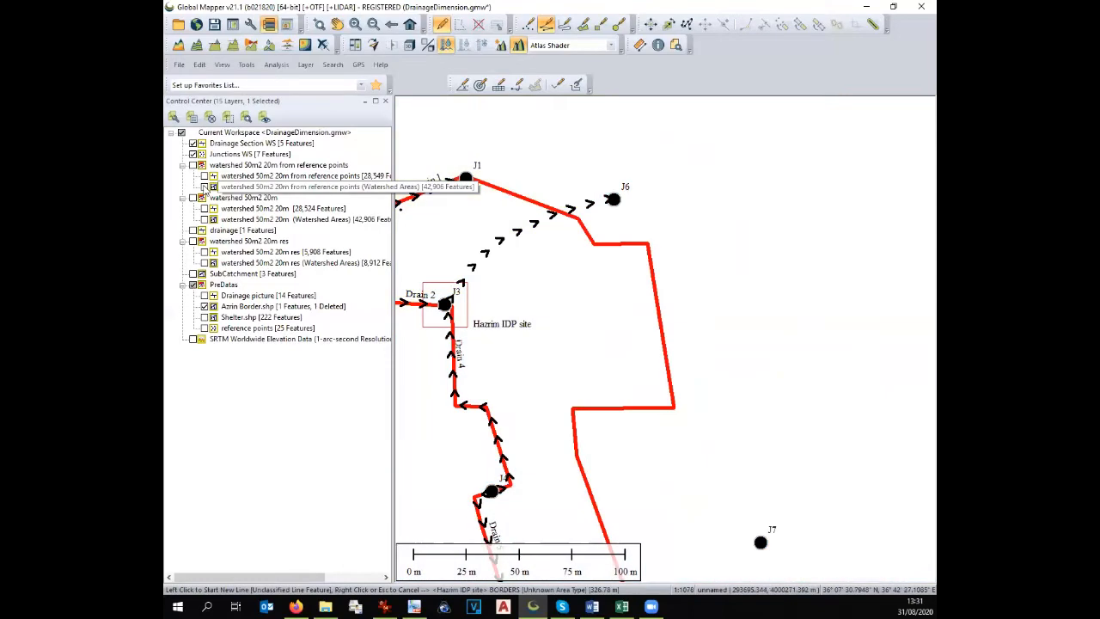
click(204, 176)
click(204, 176)
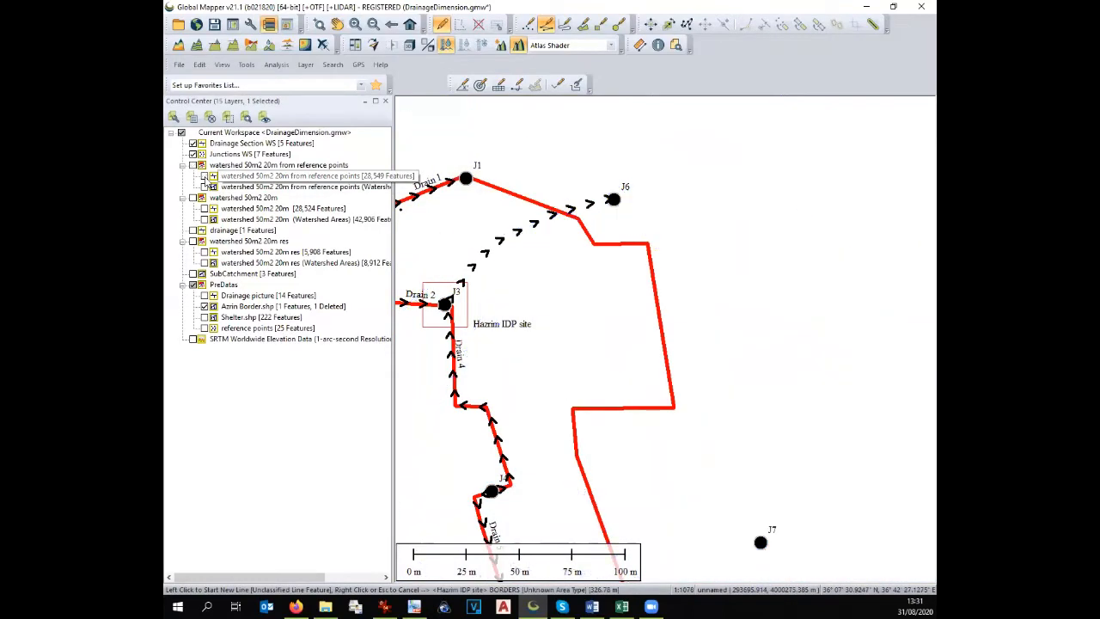
click(613, 199)
mouse_move(636, 213)
mouse_down()
mouse_move(679, 274)
mouse_move(744, 442)
mouse_move(765, 544)
mouse_up()
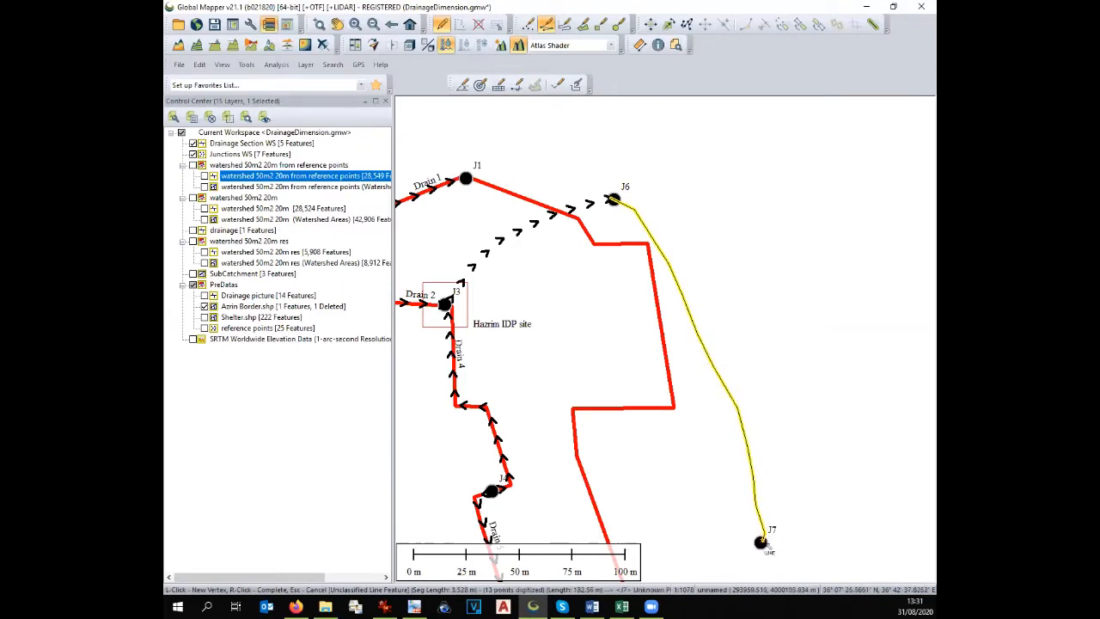
right_click(766, 544)
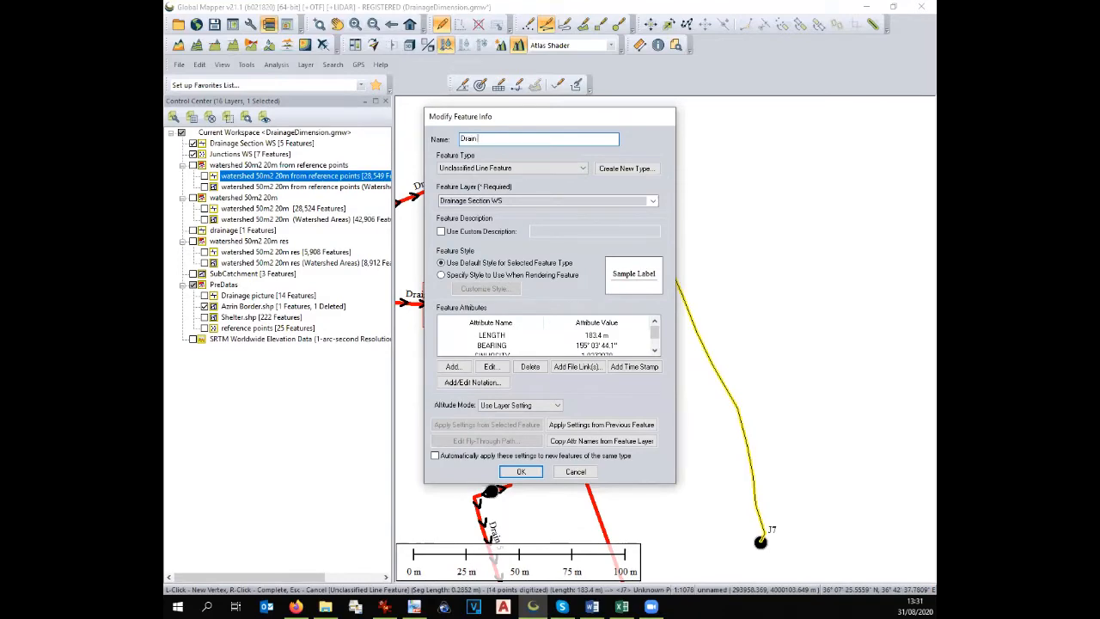
text(Drain 8)
key(Return)
Show the watershed areas of watershed 50m2 20m together with the flow lines of watershed 50m2 20m from reference points
scroll(593, 284, down, 1)
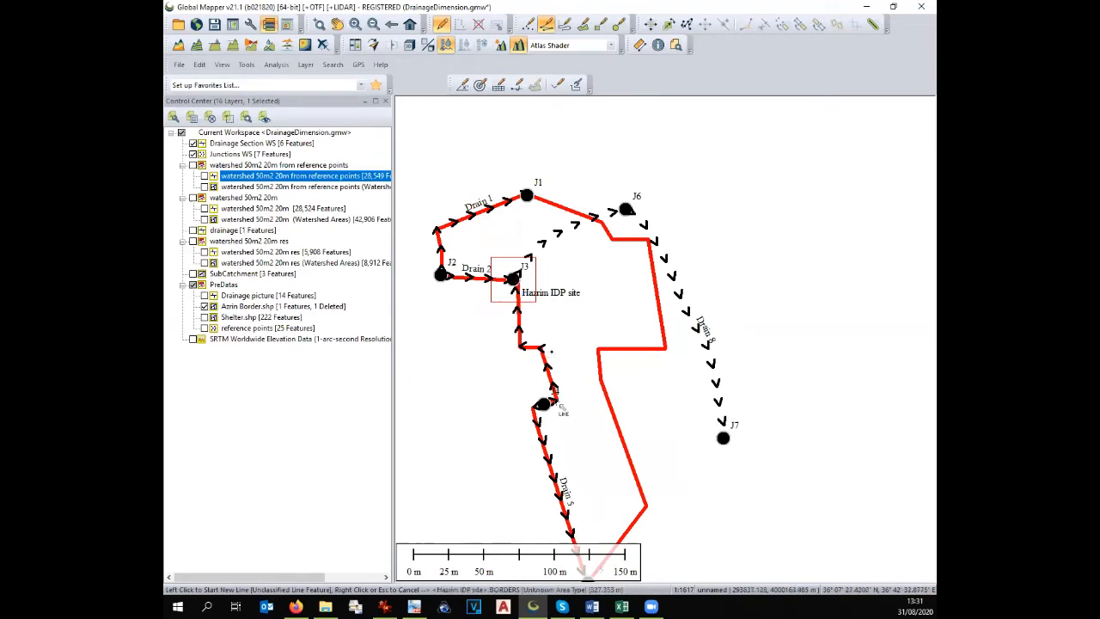
scroll(546, 290, down, 1)
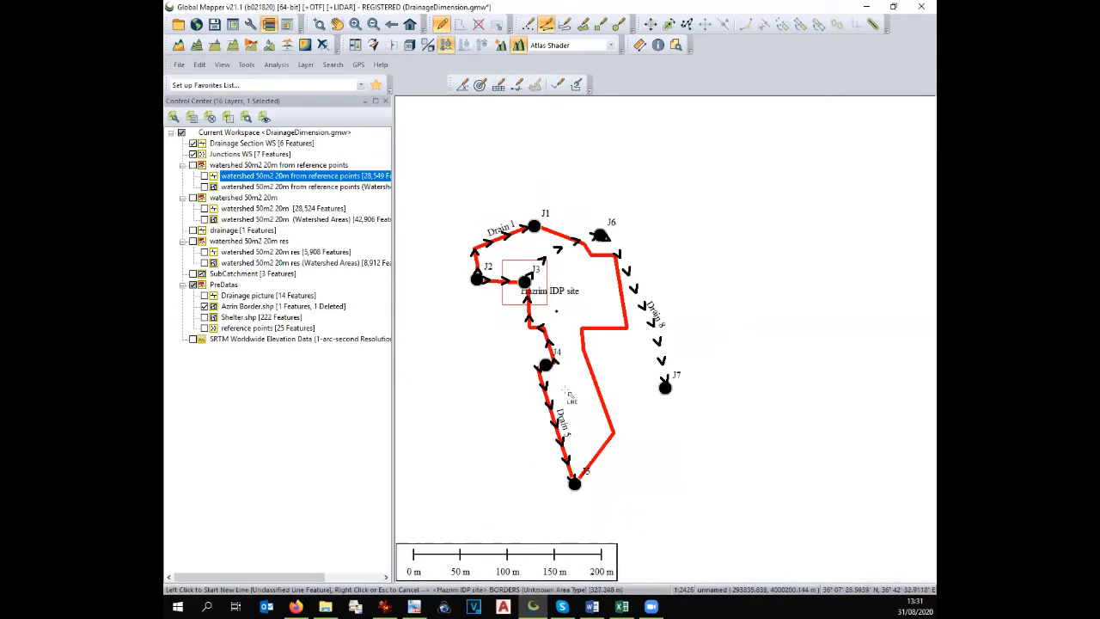
scroll(536, 402, up, 1)
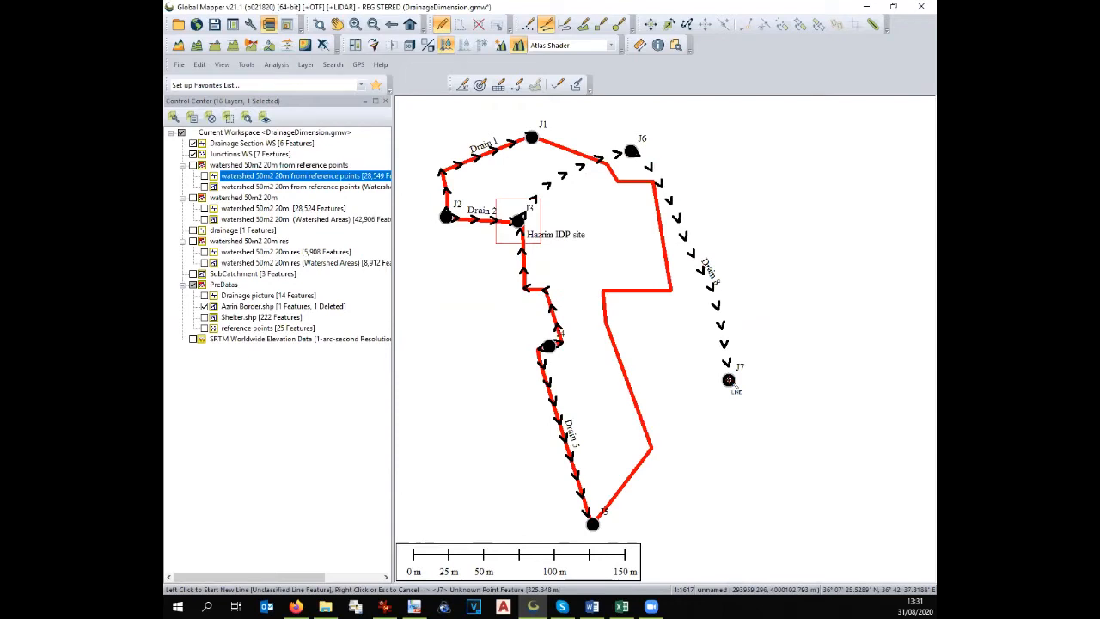
scroll(728, 380, down, 1)
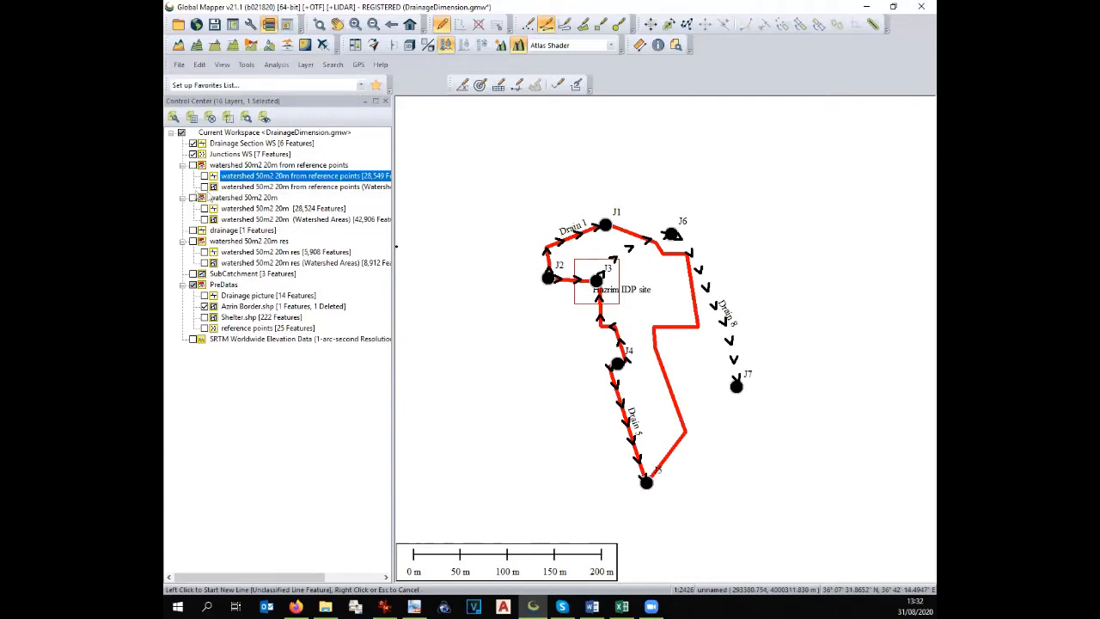
click(205, 188)
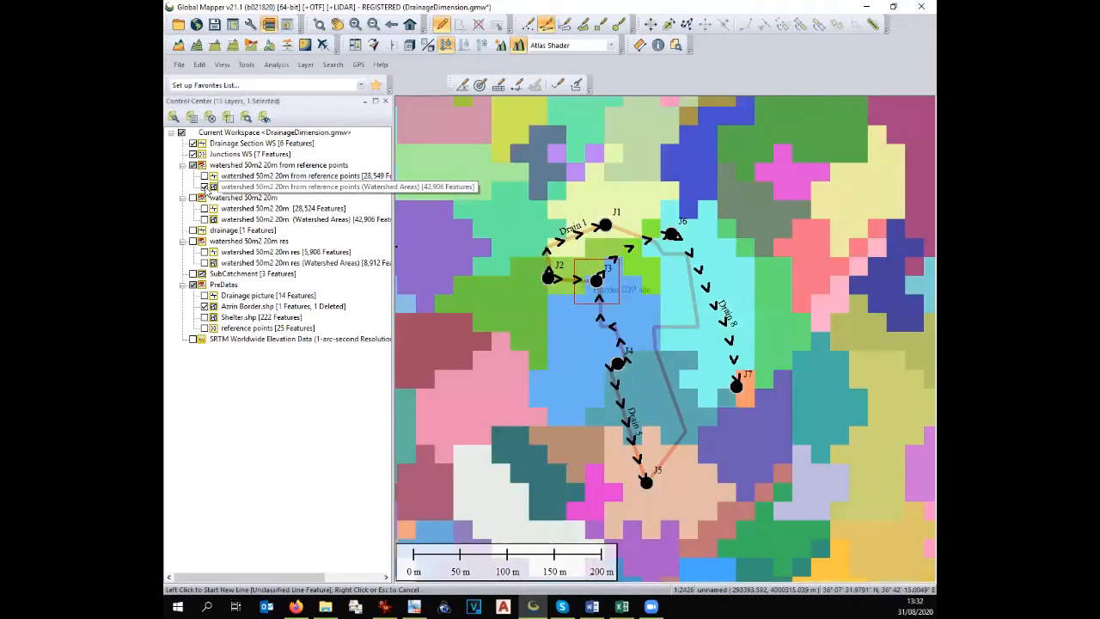
click(204, 187)
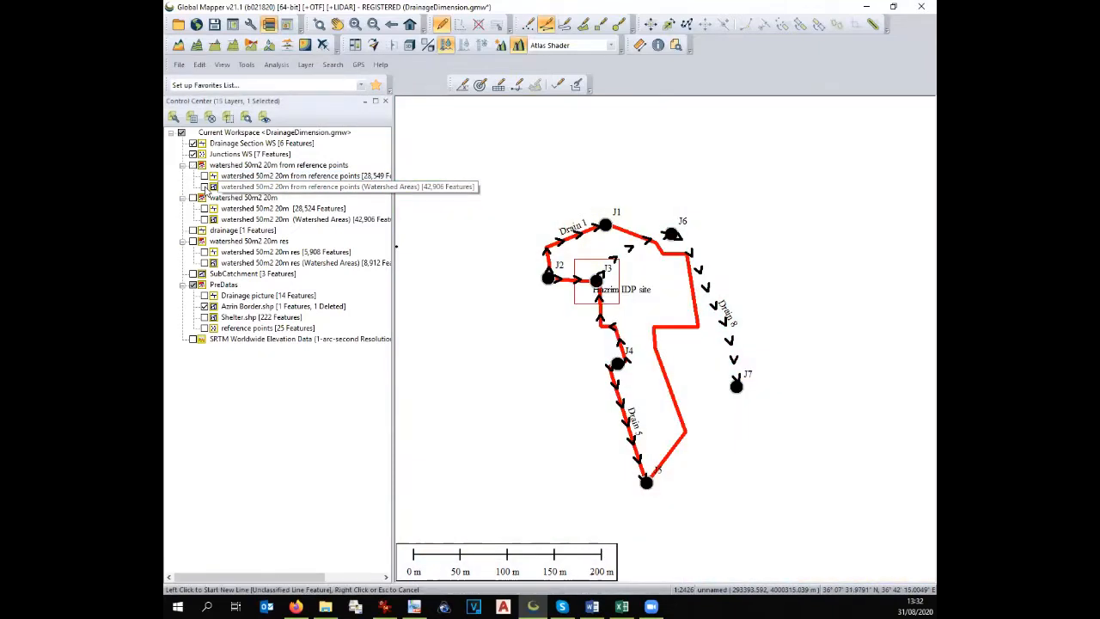
click(204, 187)
click(205, 187)
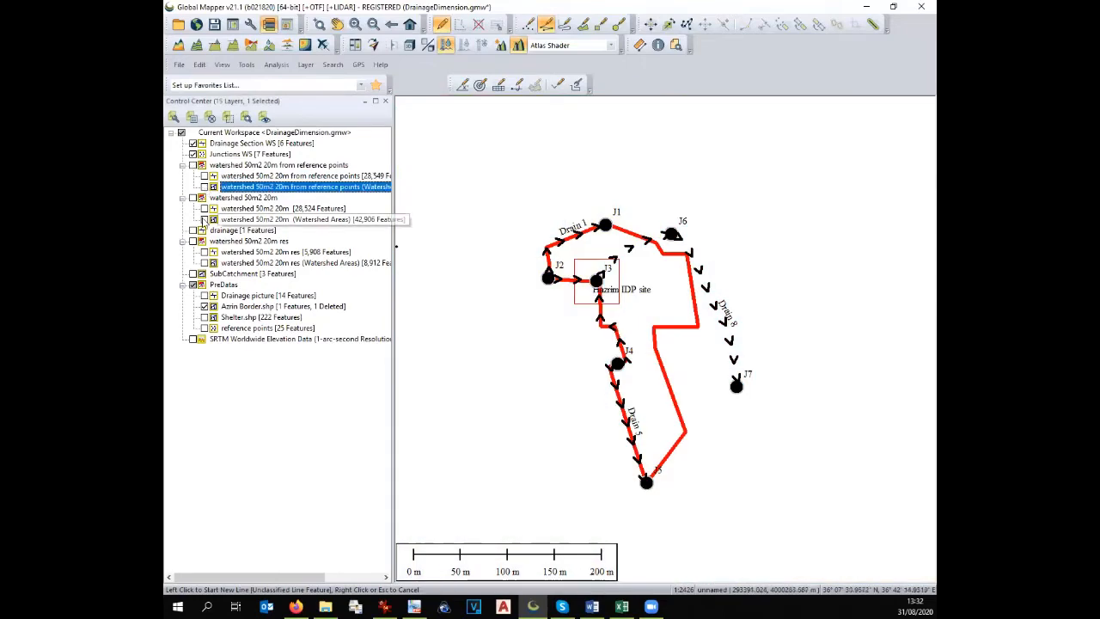
click(204, 219)
scroll(612, 301, up, 1)
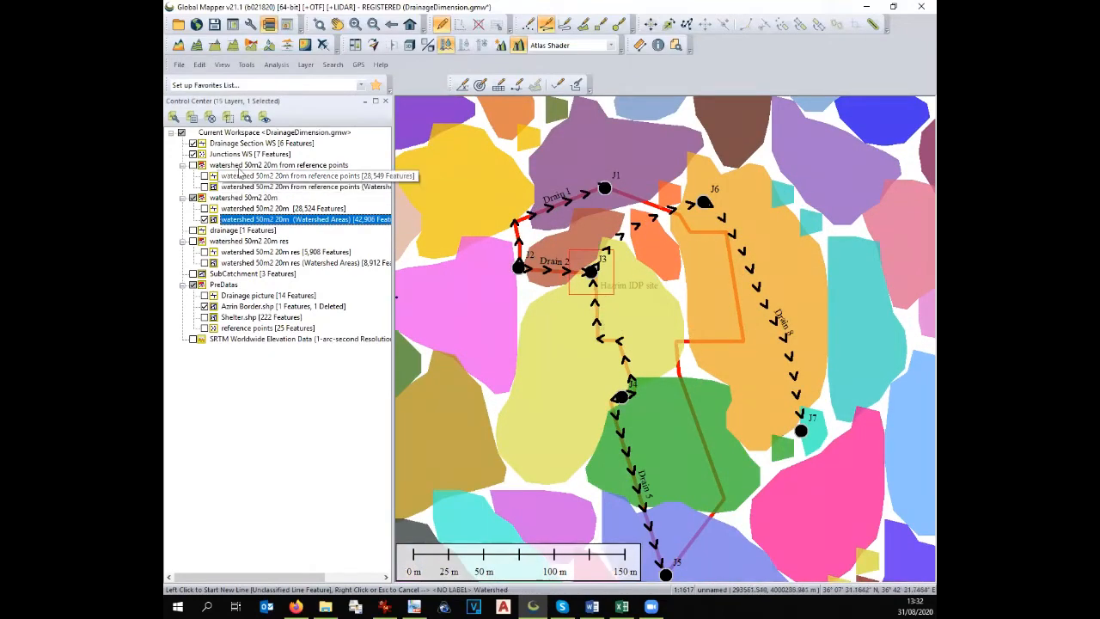
click(203, 176)
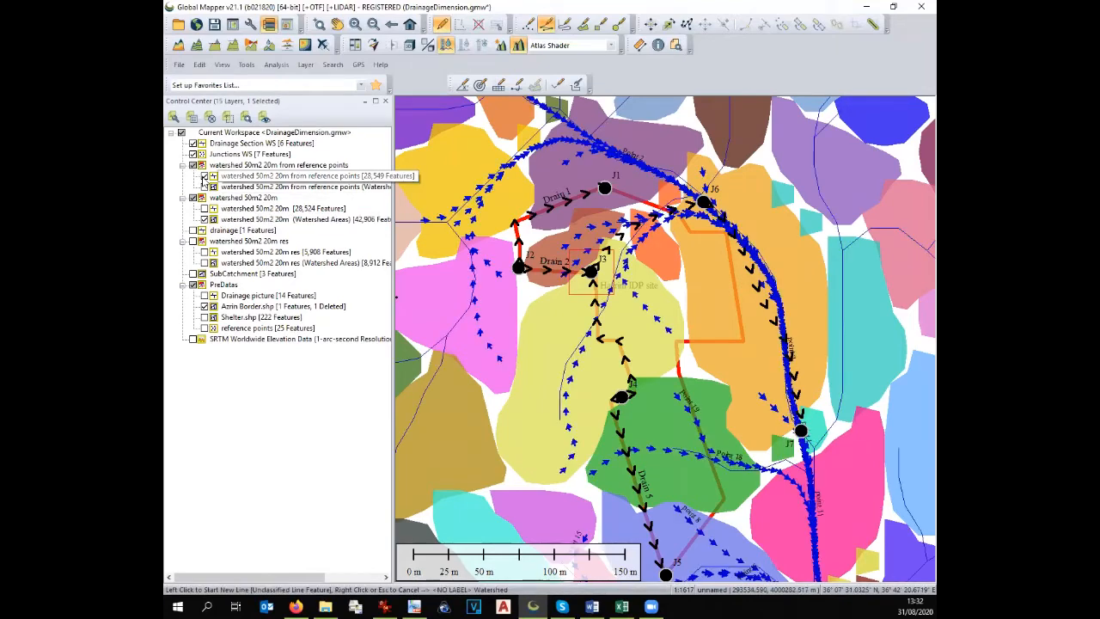
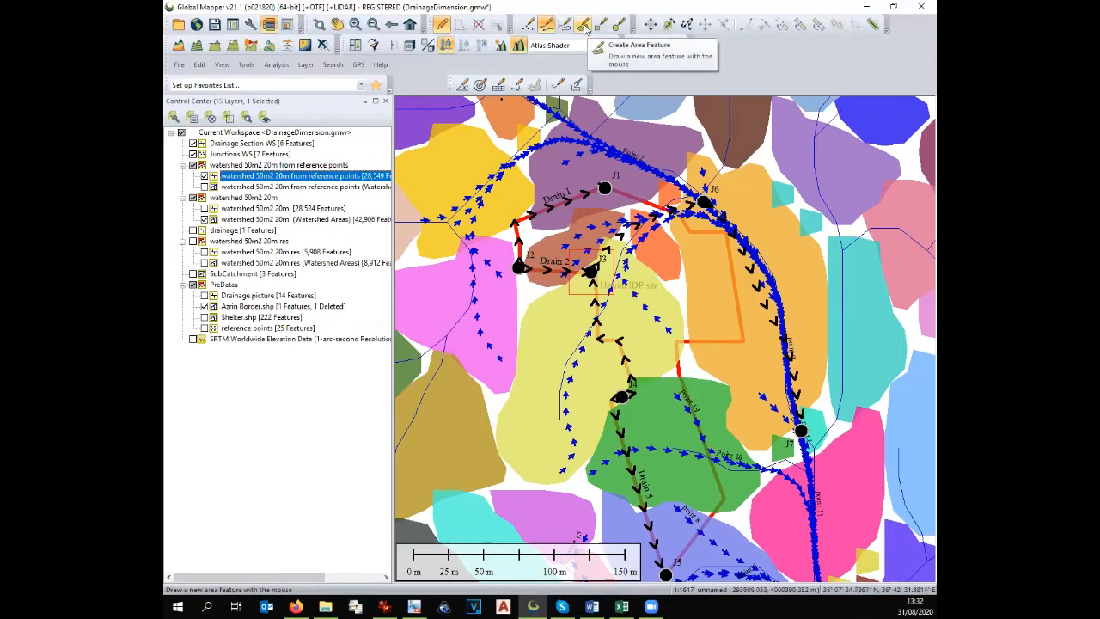
Draw a catchment area of about 8285 sq m along the west side of Drain 4, named Cat 1, in PreDatas - Azrin Border.shp
click(584, 25)
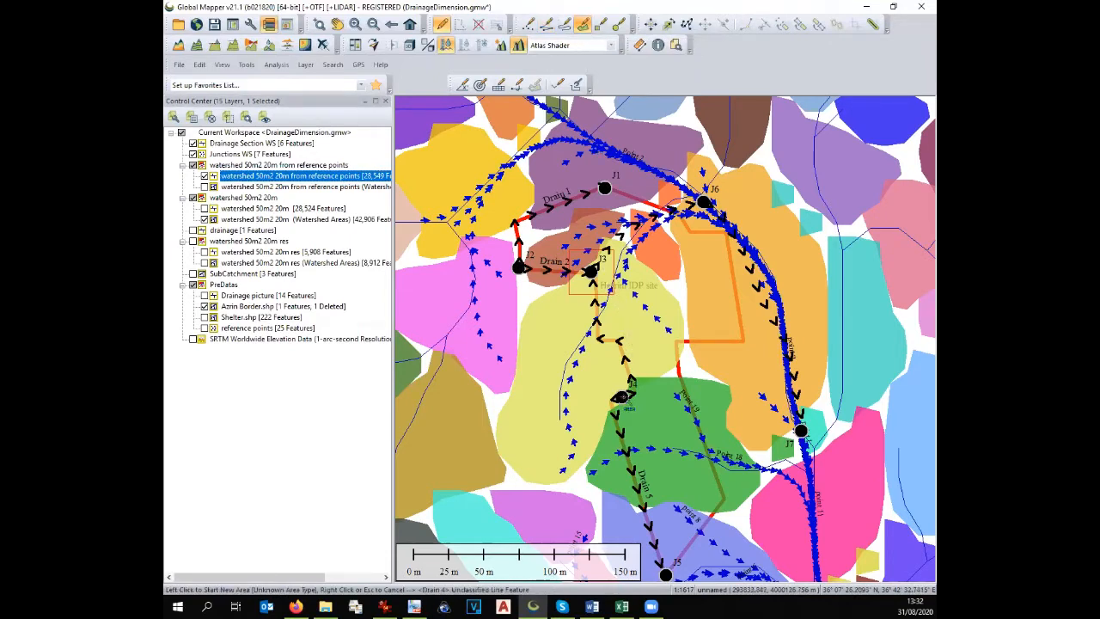
click(589, 286)
mouse_move(526, 329)
mouse_down()
mouse_move(503, 434)
mouse_move(526, 486)
mouse_move(549, 490)
mouse_move(610, 455)
mouse_move(631, 386)
mouse_move(615, 350)
mouse_move(599, 347)
mouse_move(593, 290)
mouse_up()
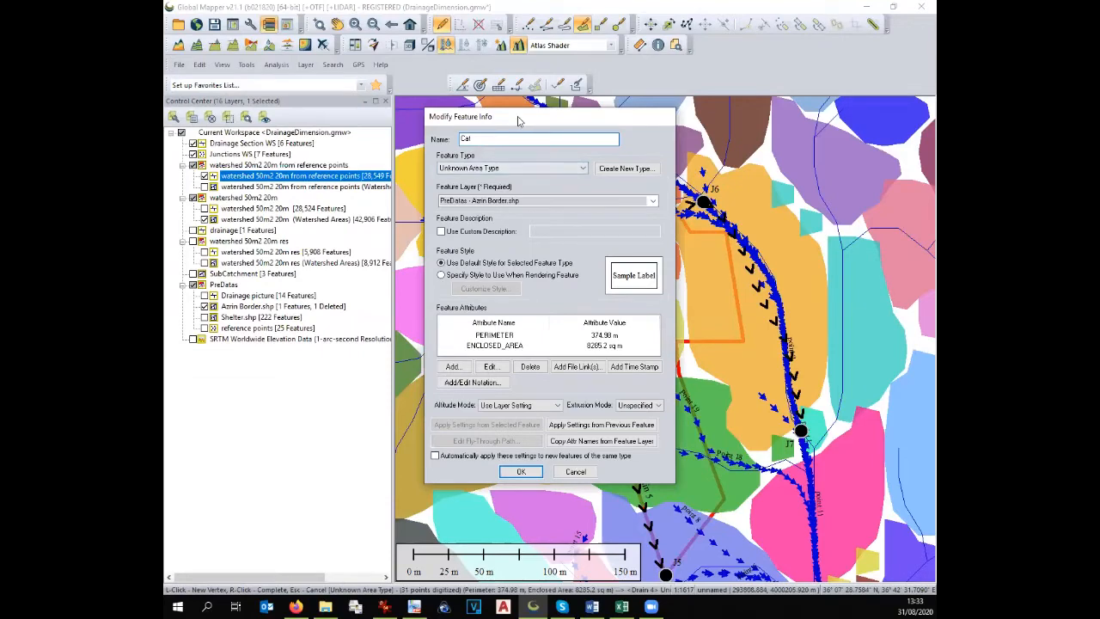
drag(518, 120, 773, 150)
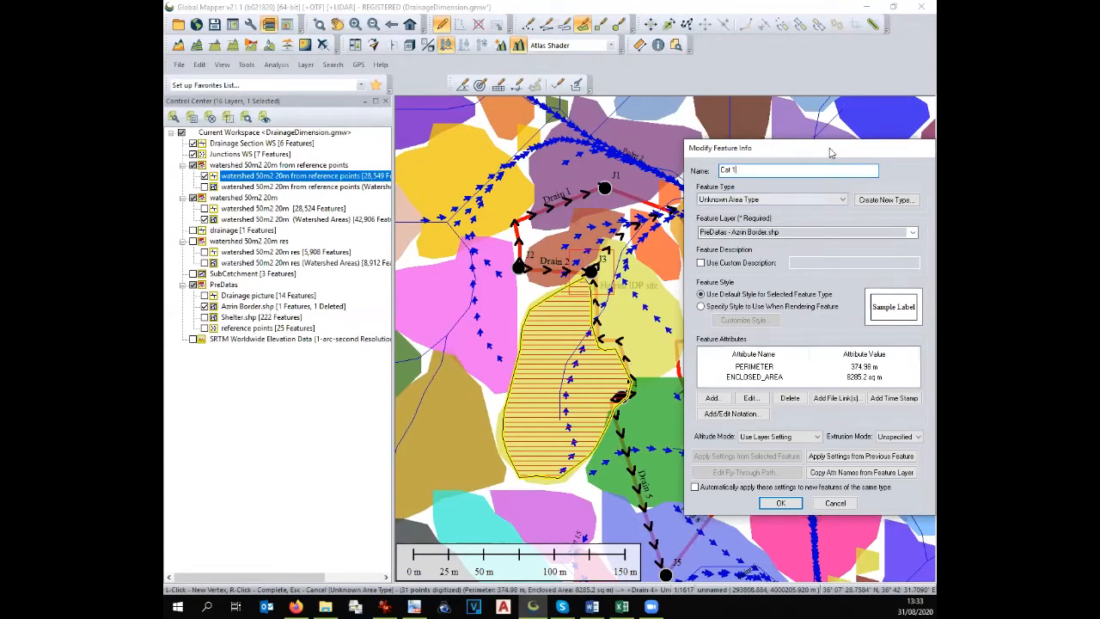
key(Return)
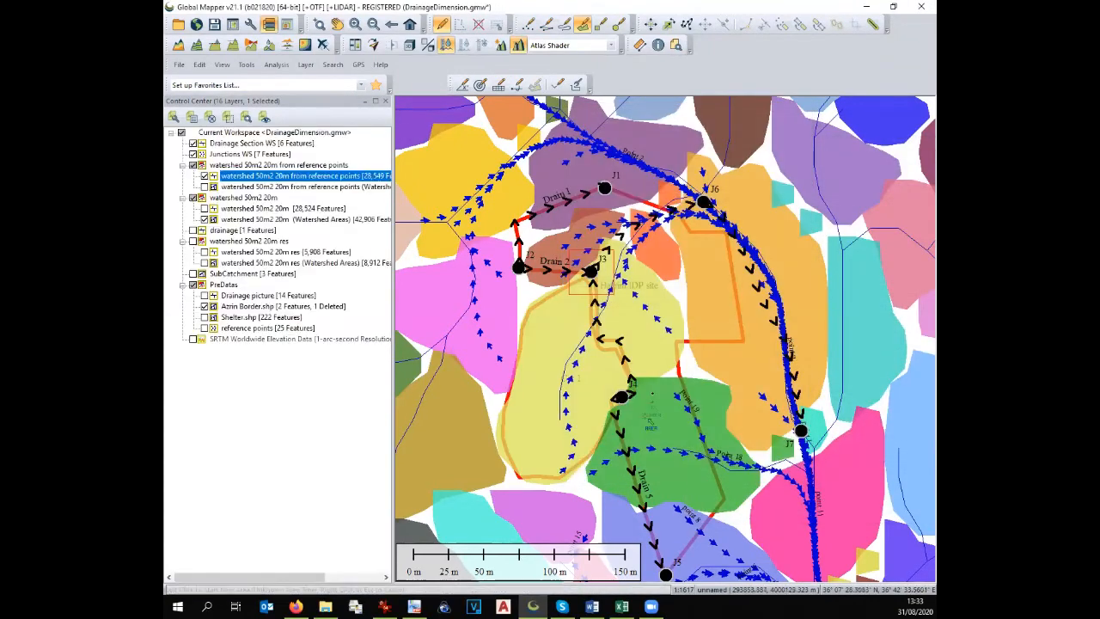
scroll(621, 439, up, 1)
scroll(608, 386, down, 1)
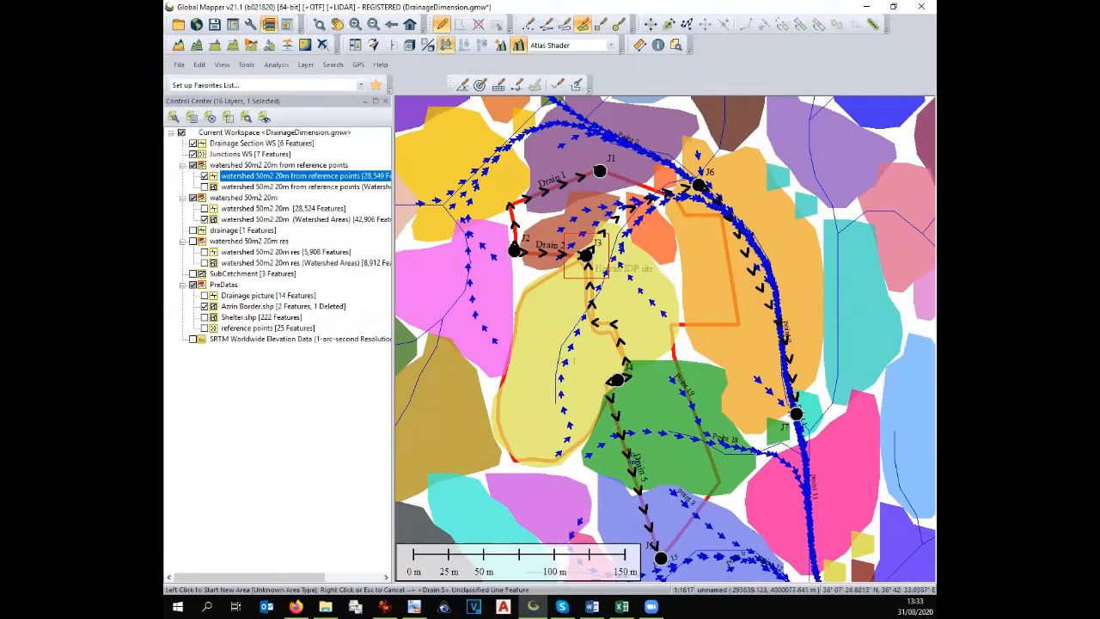
scroll(634, 443, down, 1)
scroll(619, 474, up, 2)
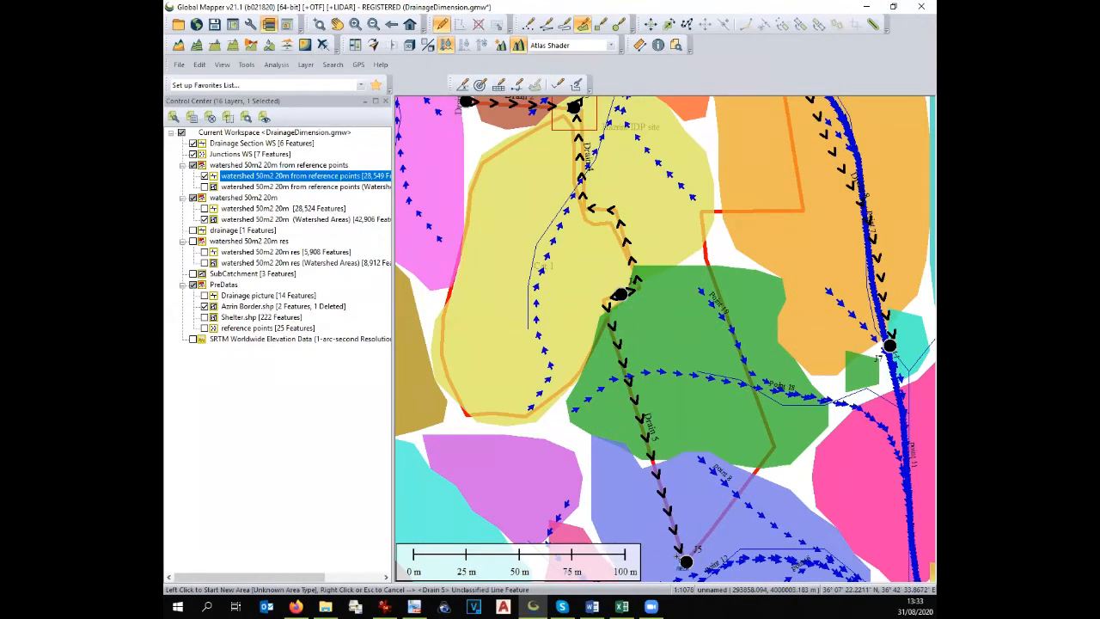
scroll(678, 553, down, 1)
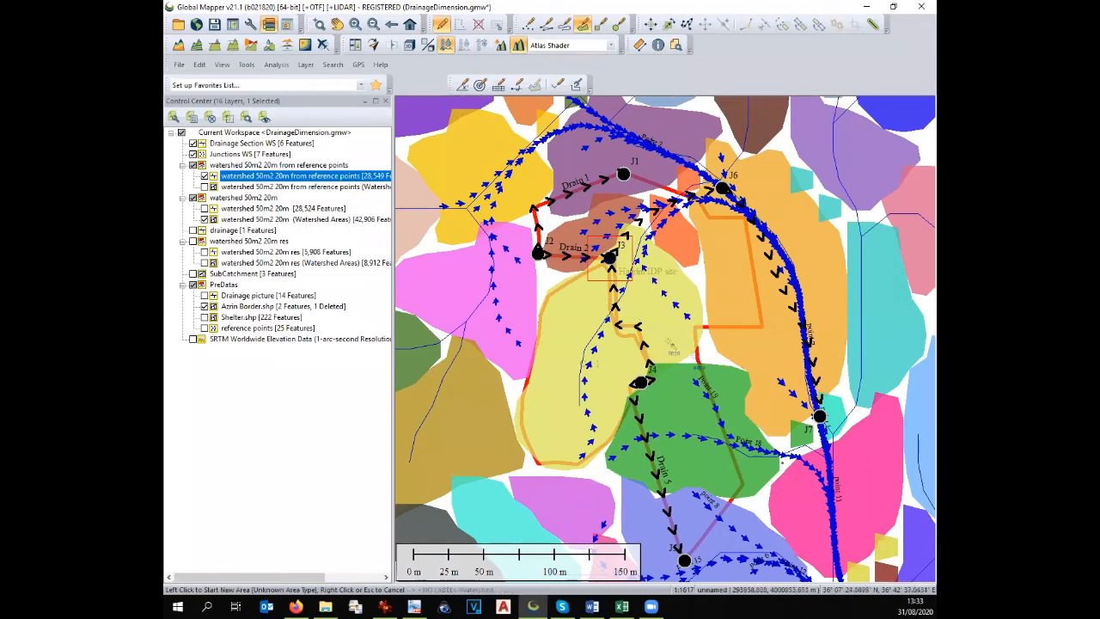
scroll(582, 245, up, 1)
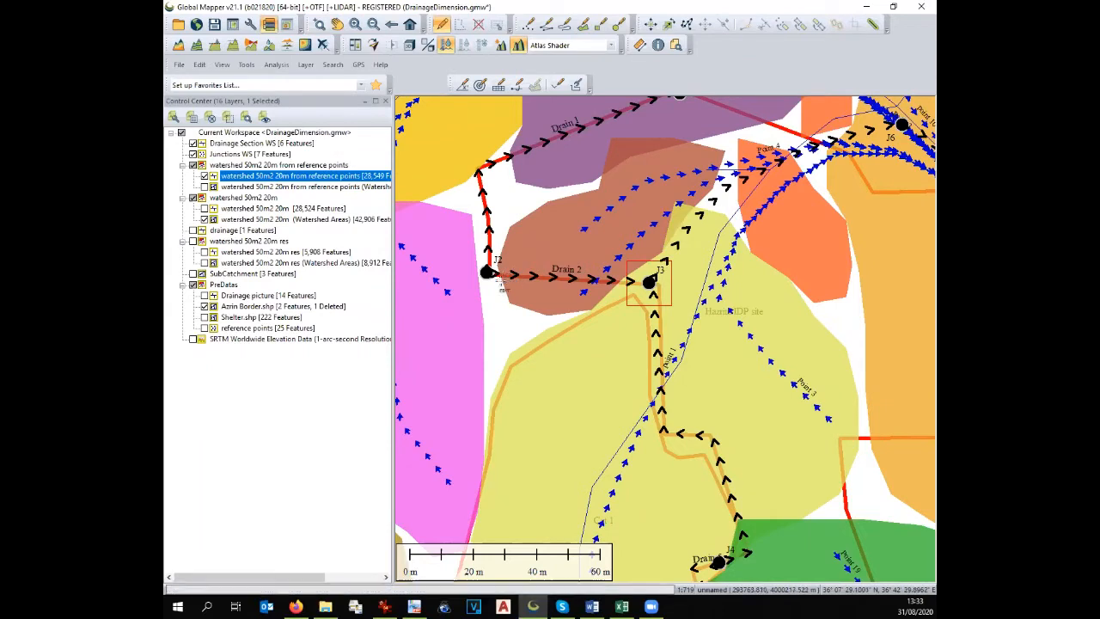
click(582, 24)
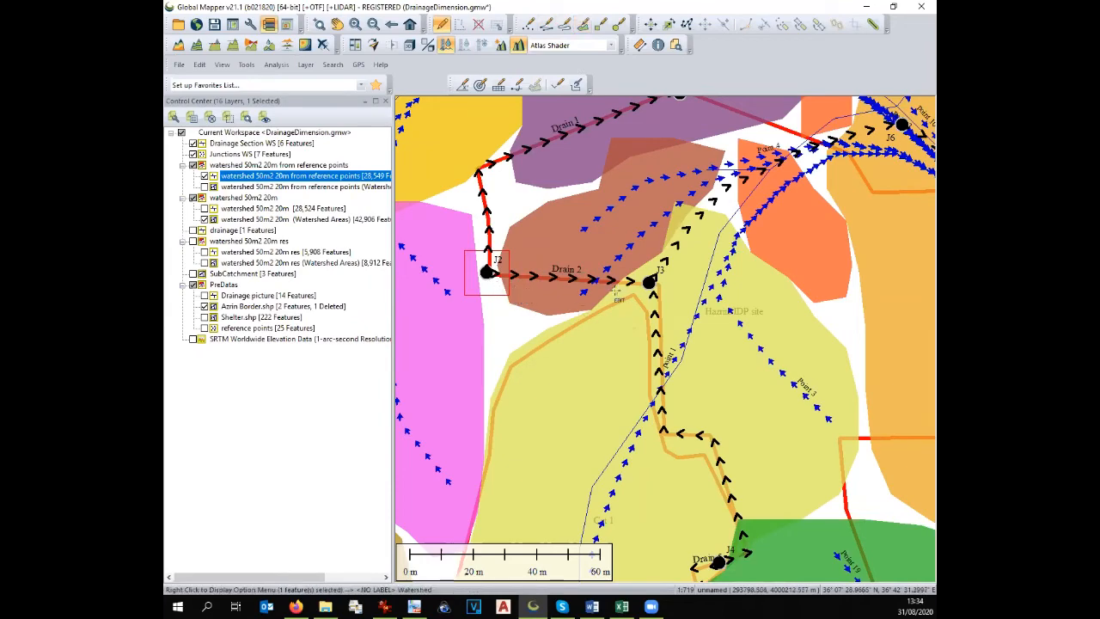
click(621, 292)
click(607, 280)
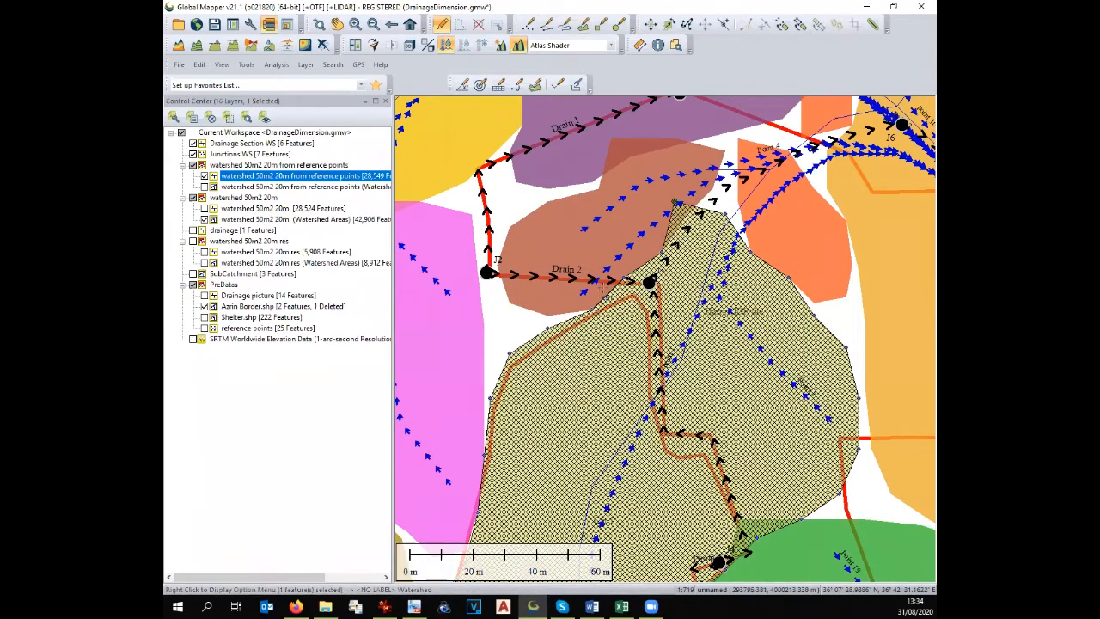
Draw a catchment area of about 474 sq m just south of Drain 2 beside J2, named Cat 2, in PreDatas - Azrin Border.shp
click(582, 24)
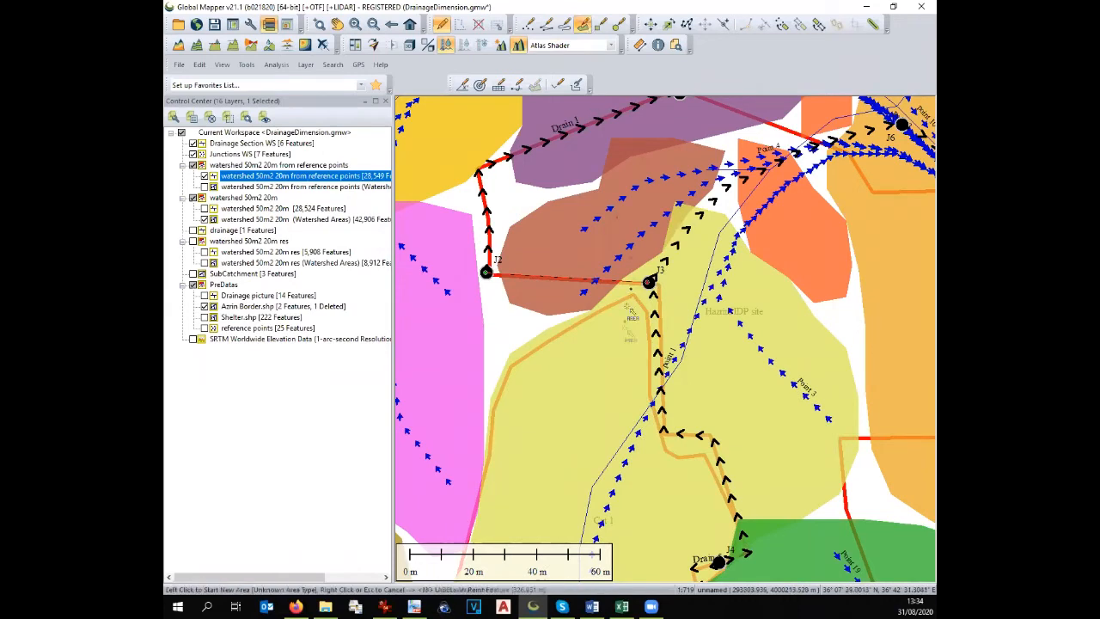
click(608, 287)
click(589, 306)
click(551, 320)
click(501, 343)
click(489, 327)
click(484, 310)
click(491, 289)
click(493, 282)
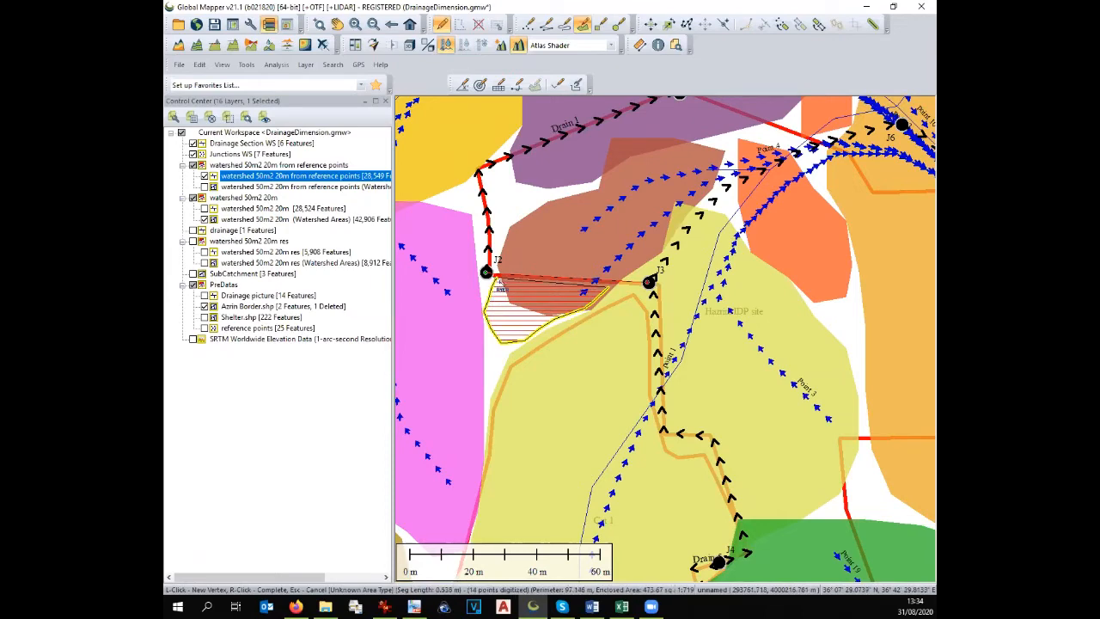
click(496, 278)
right_click(497, 278)
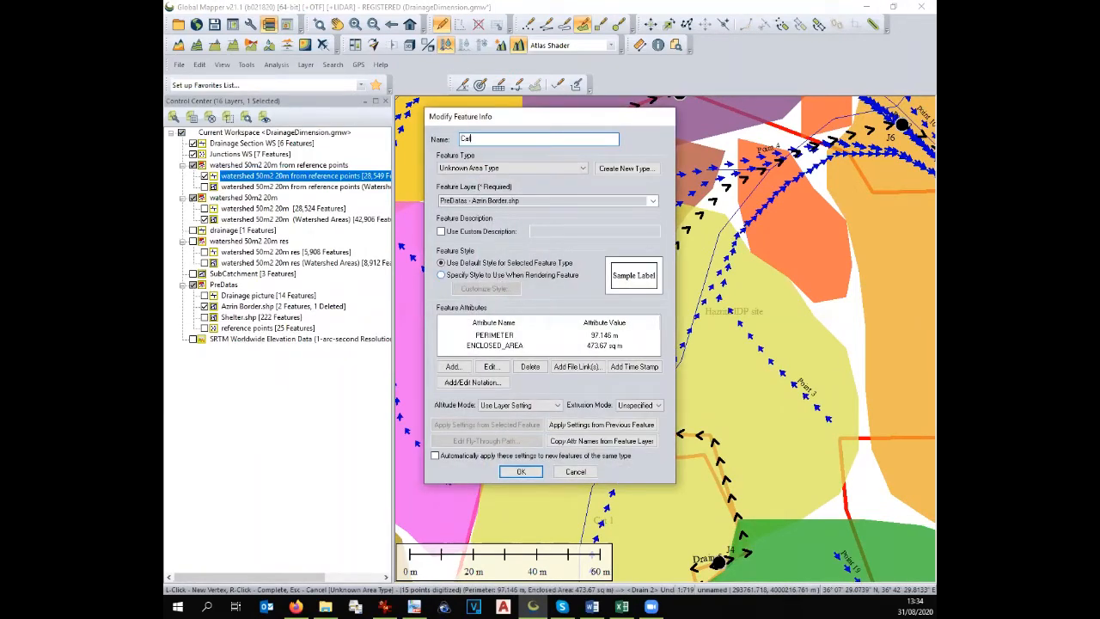
key(Return)
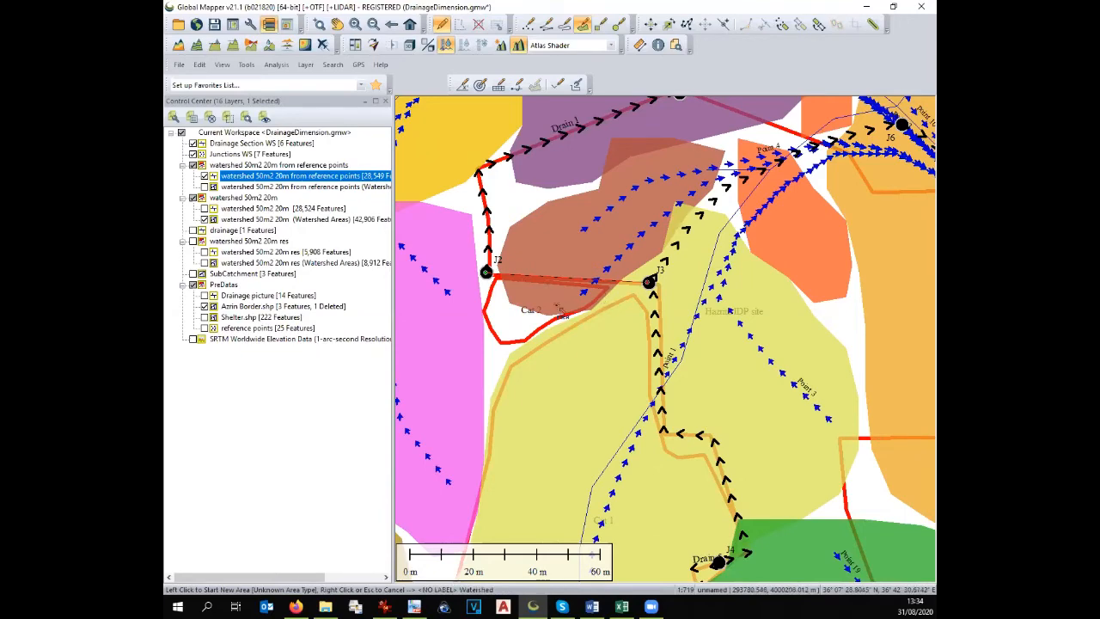
Hide the flow lines of watershed 50m2 20m from reference points, keeping the Drainage Section WS layer shown
scroll(600, 296, down, 1)
scroll(610, 297, up, 2)
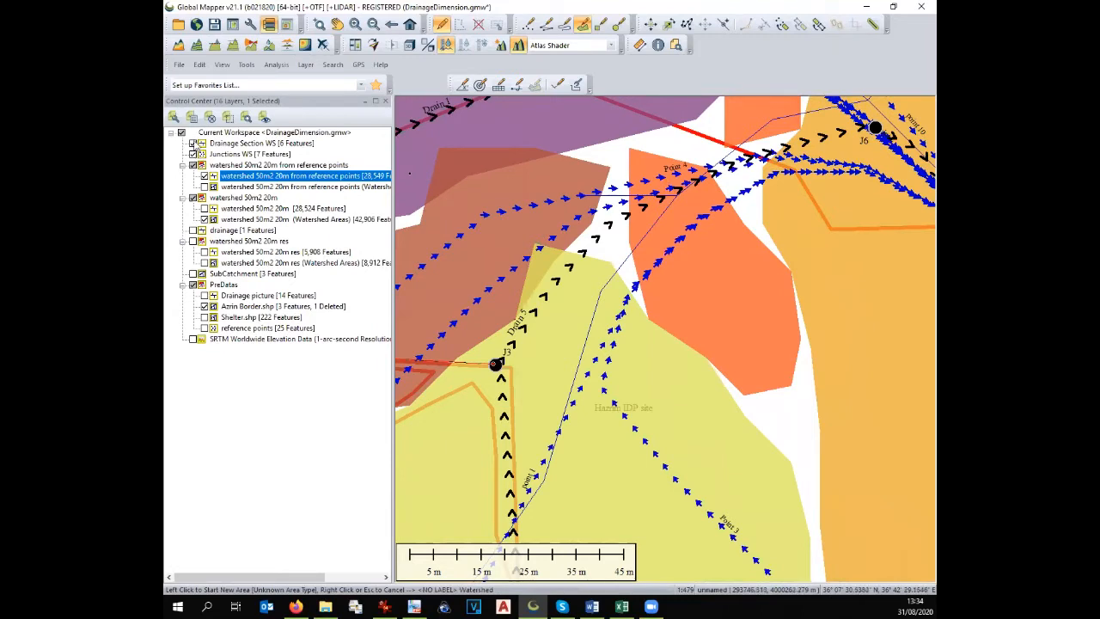
click(192, 142)
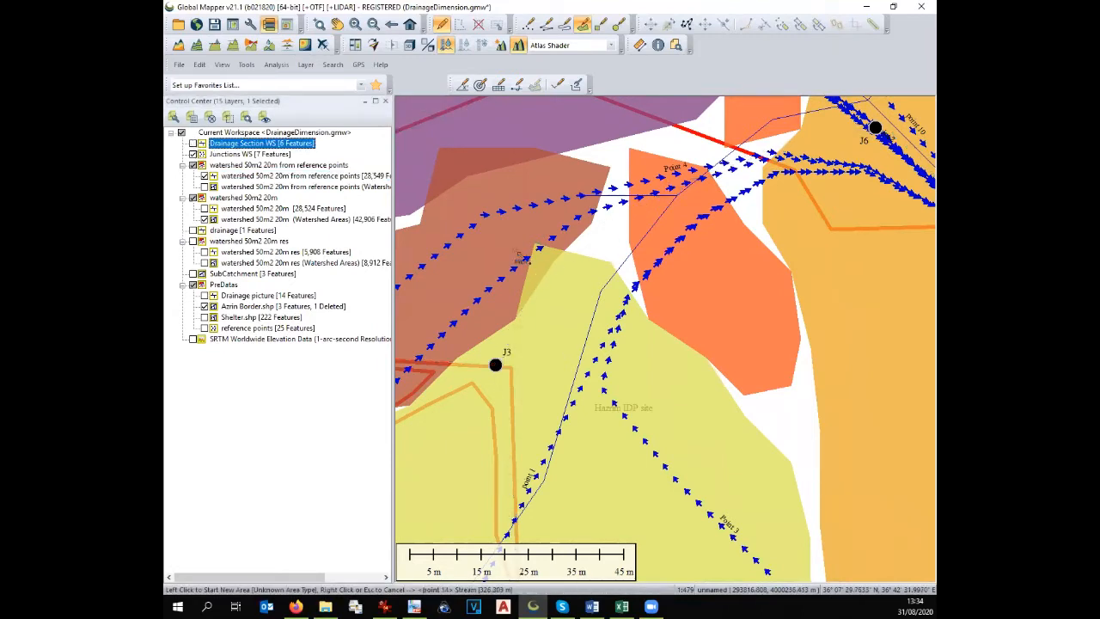
click(193, 143)
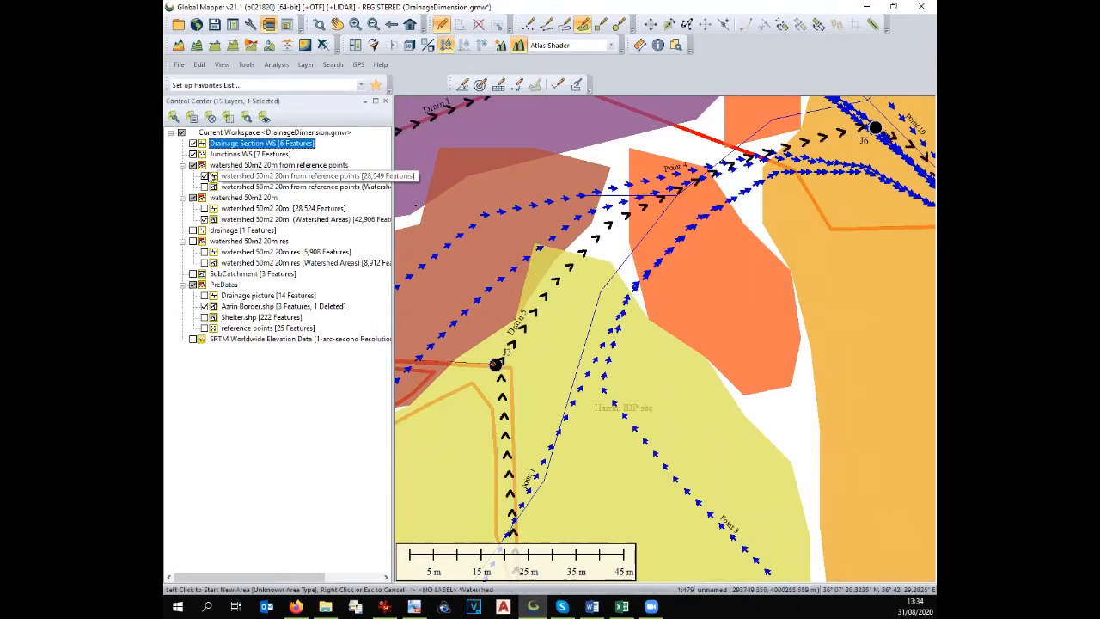
click(205, 176)
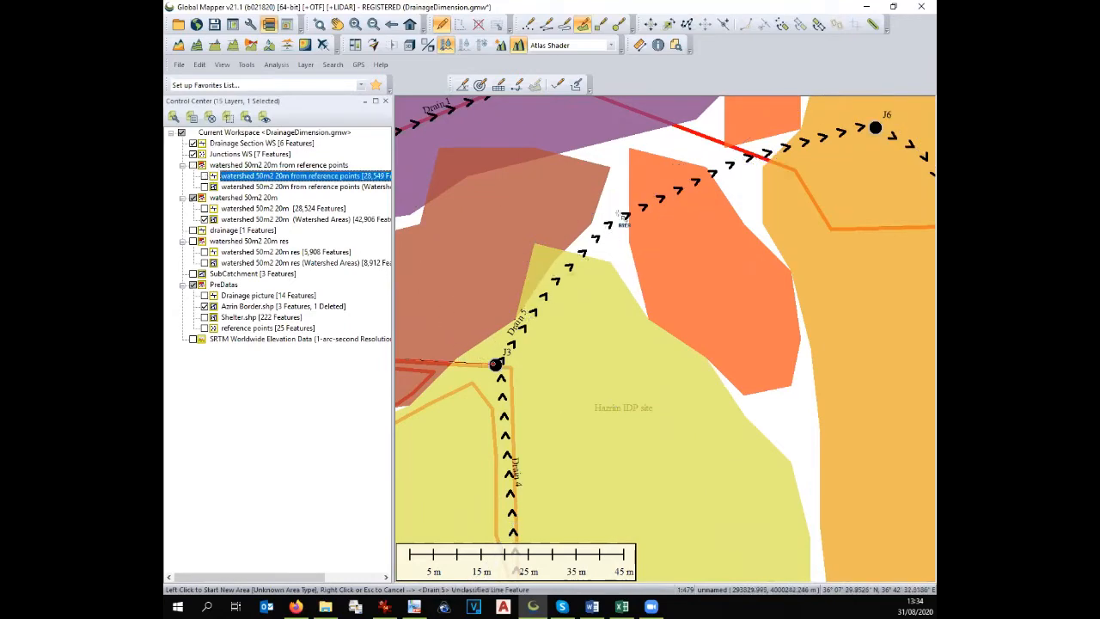
scroll(795, 224, down, 1)
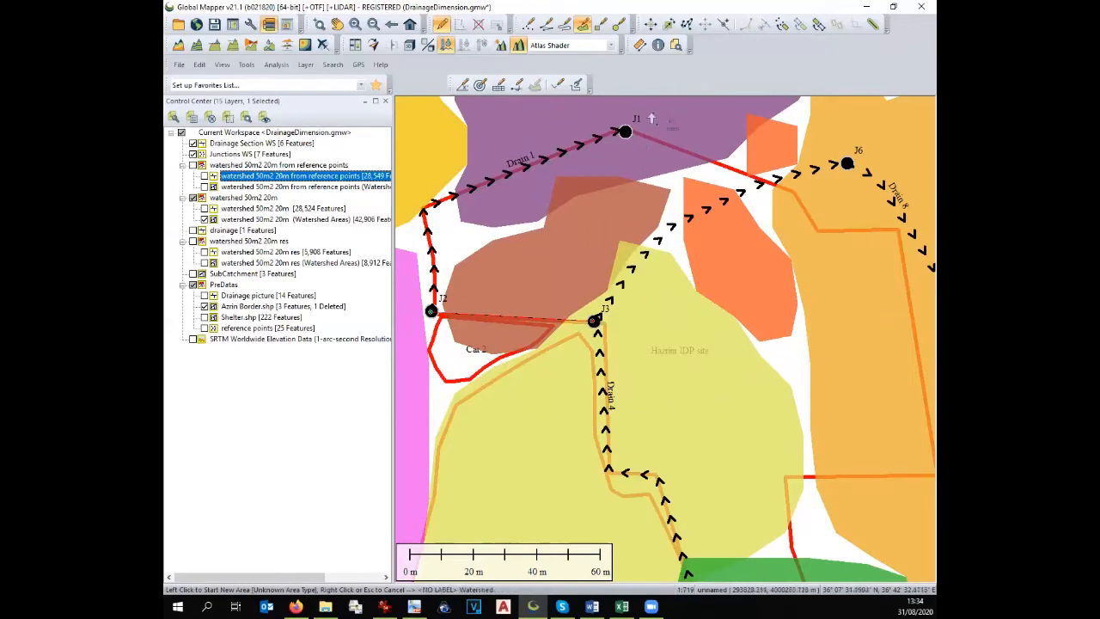
click(441, 24)
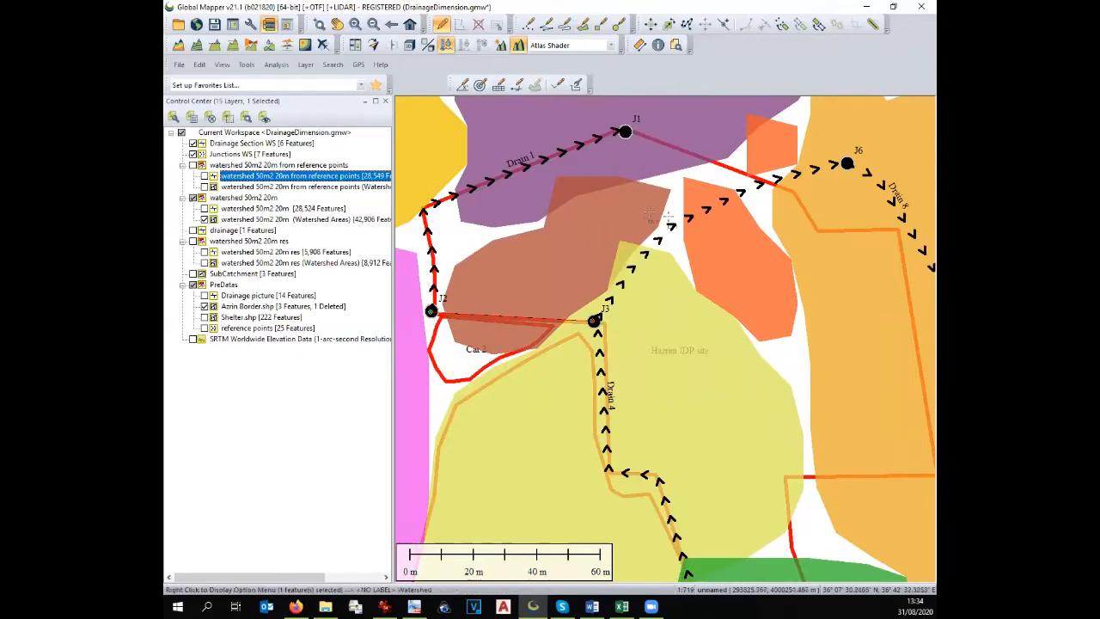
click(660, 183)
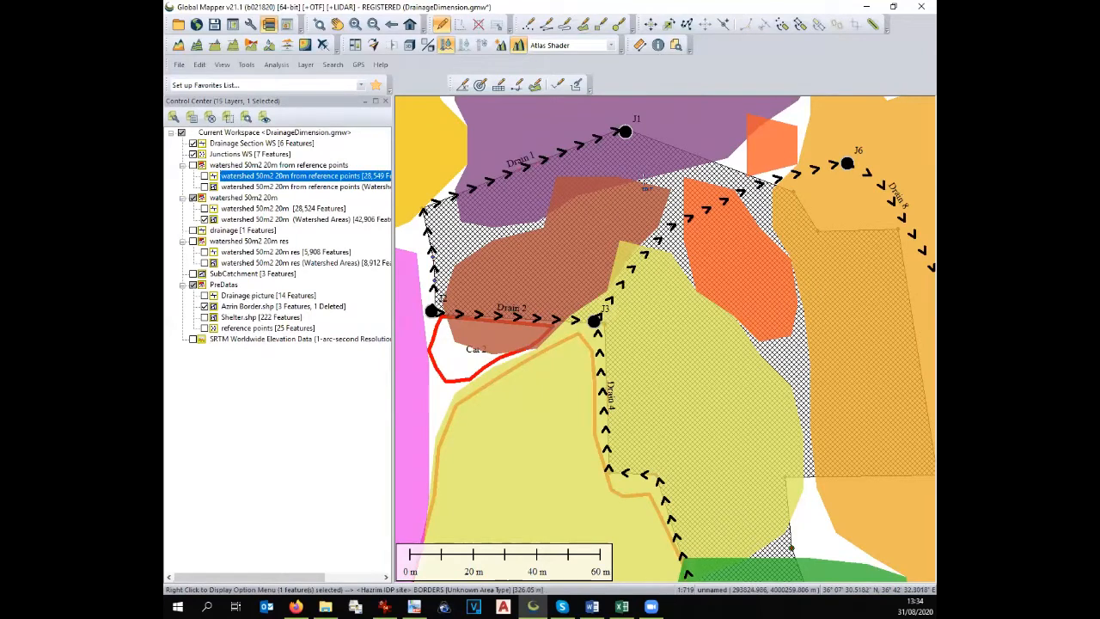
click(659, 175)
click(582, 24)
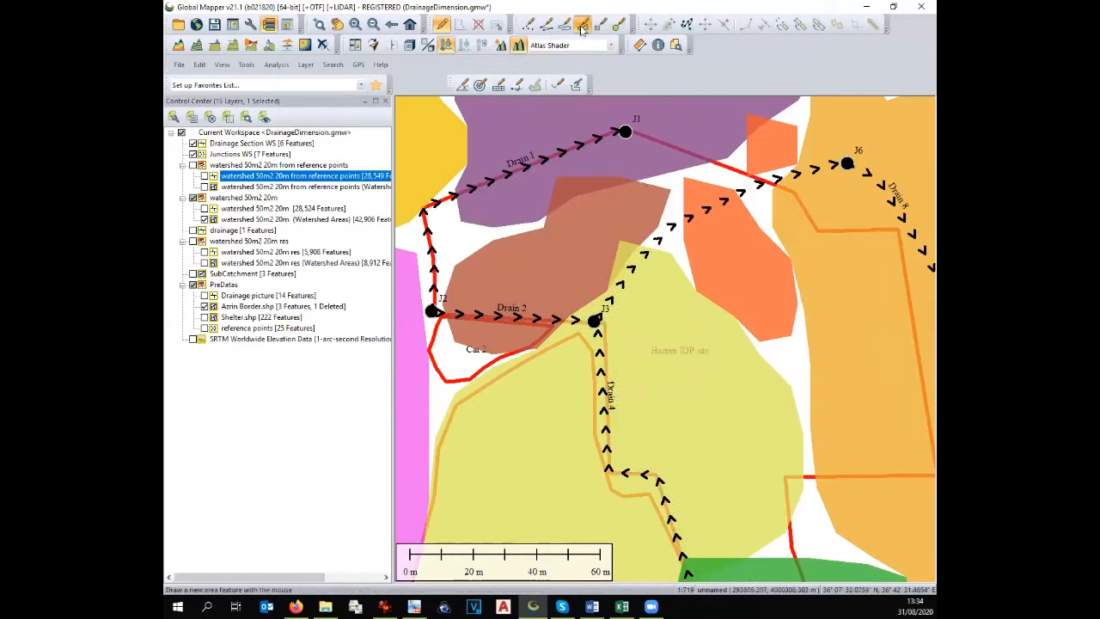
click(670, 168)
click(626, 166)
click(590, 175)
click(542, 186)
click(520, 199)
click(475, 222)
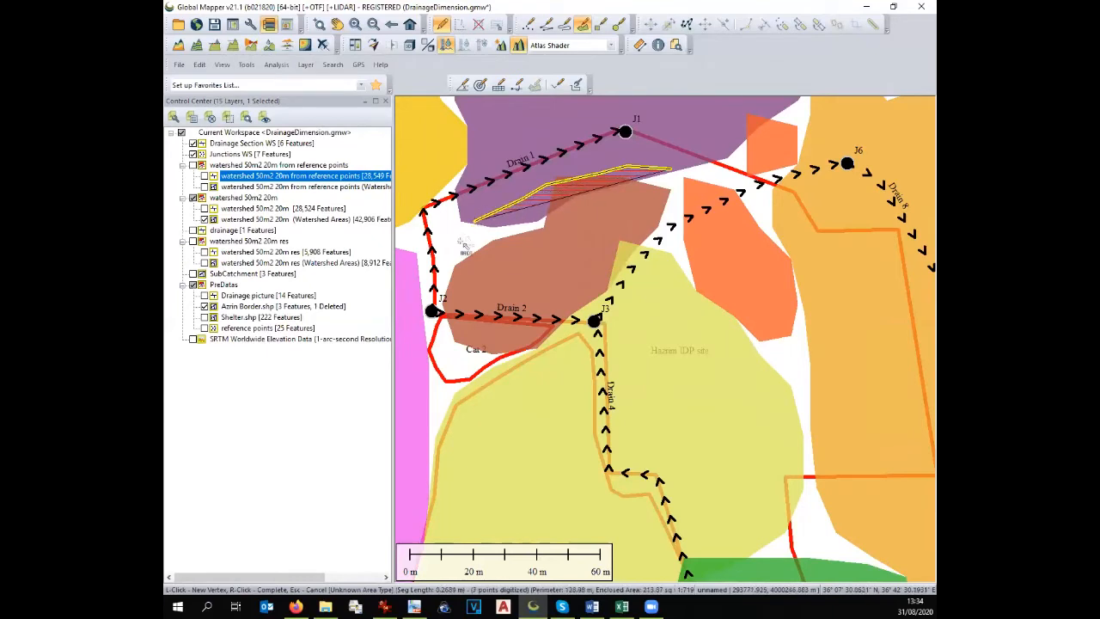
click(453, 253)
click(444, 281)
click(462, 303)
click(554, 306)
click(585, 308)
click(611, 312)
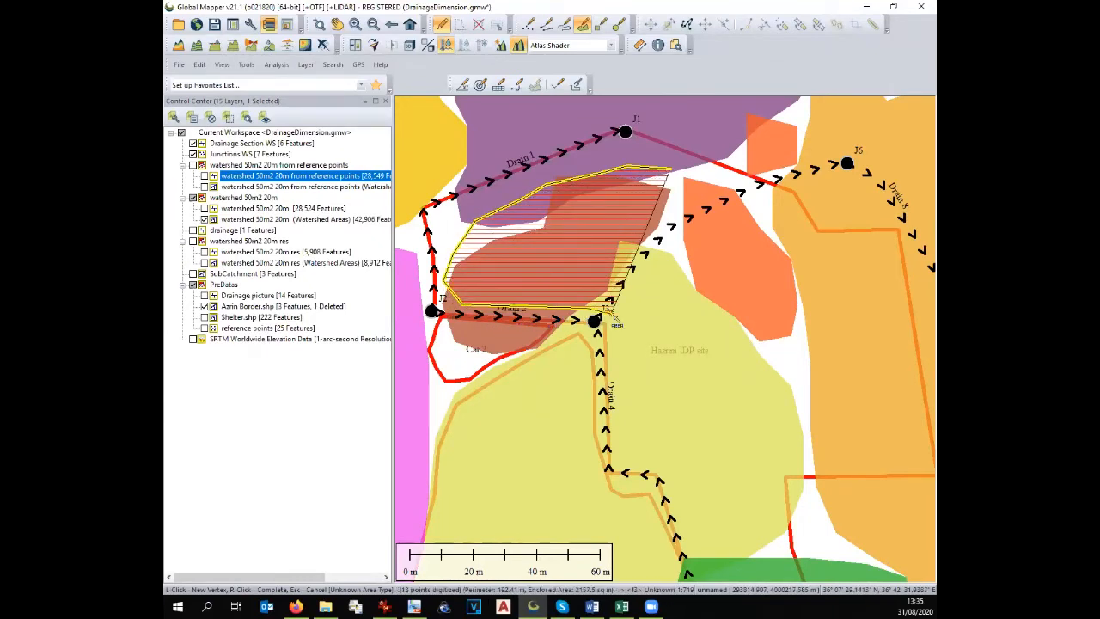
click(623, 367)
click(629, 385)
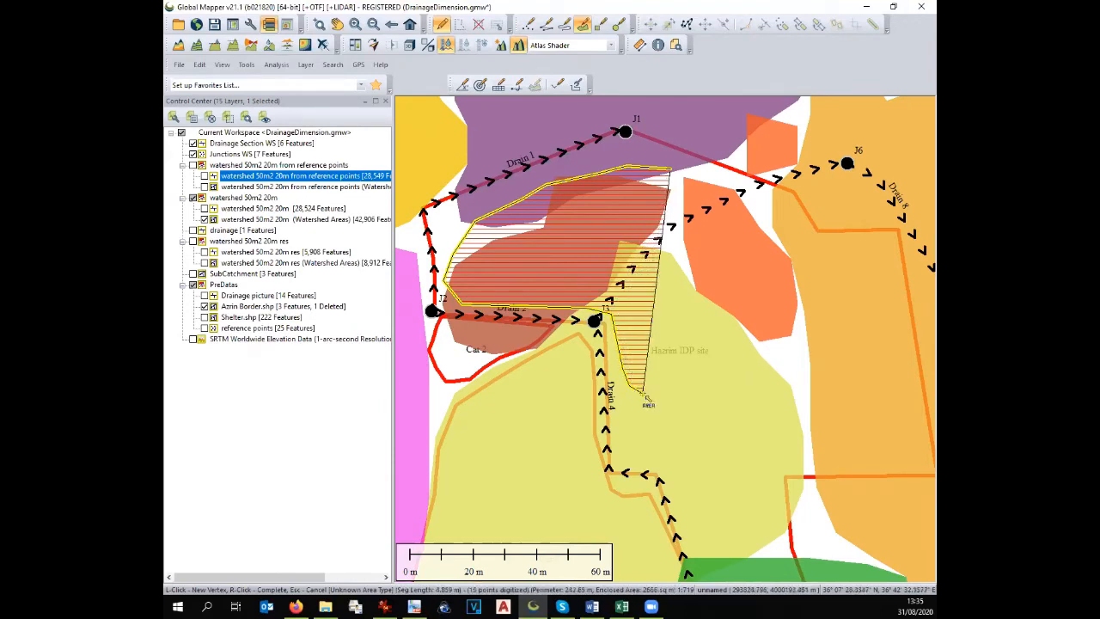
click(661, 404)
click(683, 406)
click(703, 406)
click(726, 389)
click(751, 370)
click(776, 351)
click(785, 332)
click(794, 314)
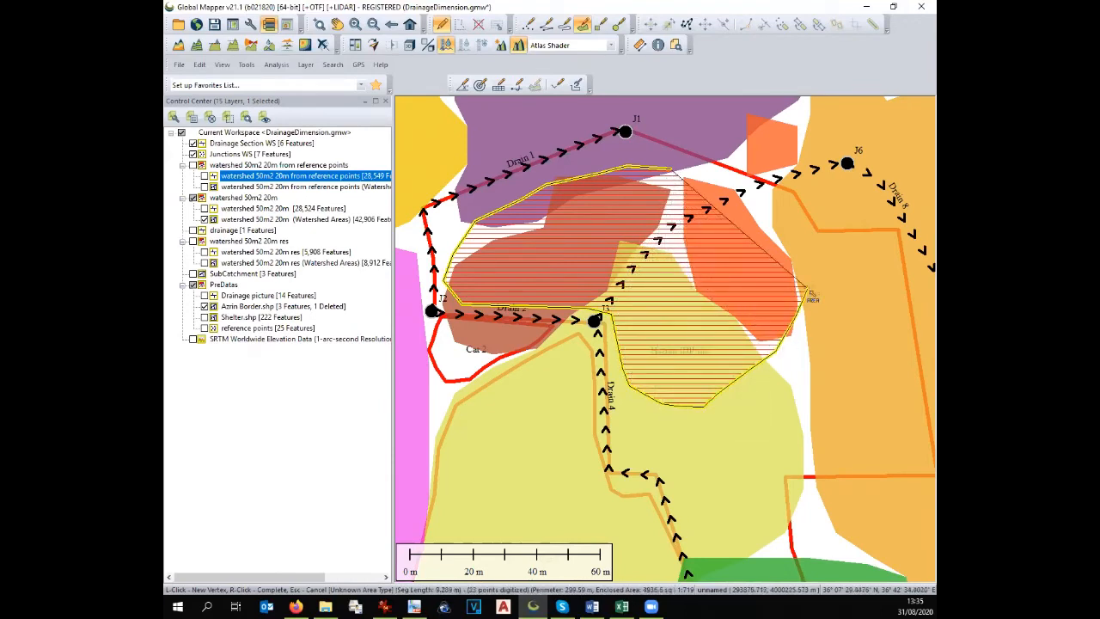
click(807, 288)
click(808, 251)
click(814, 219)
click(821, 187)
click(827, 165)
click(820, 158)
click(767, 156)
right_click(733, 163)
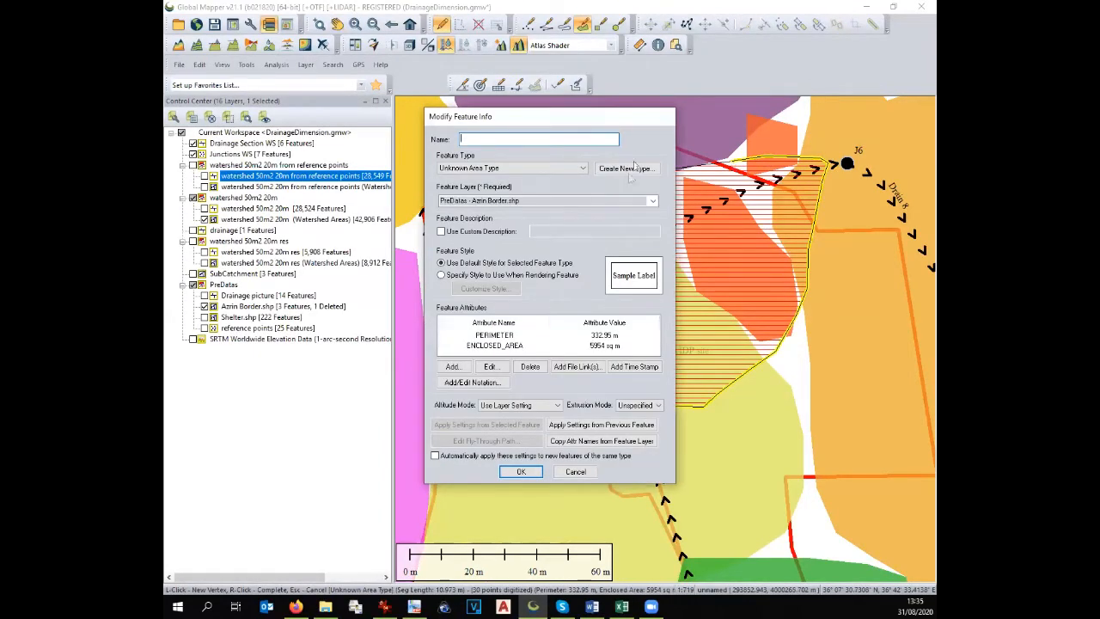
click(653, 201)
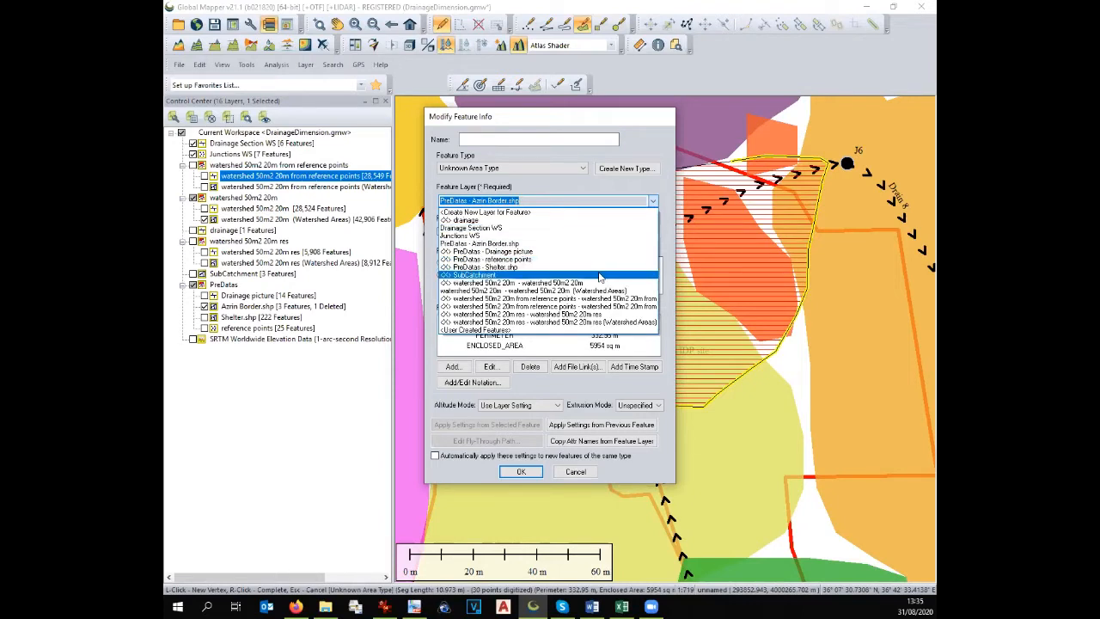
click(576, 474)
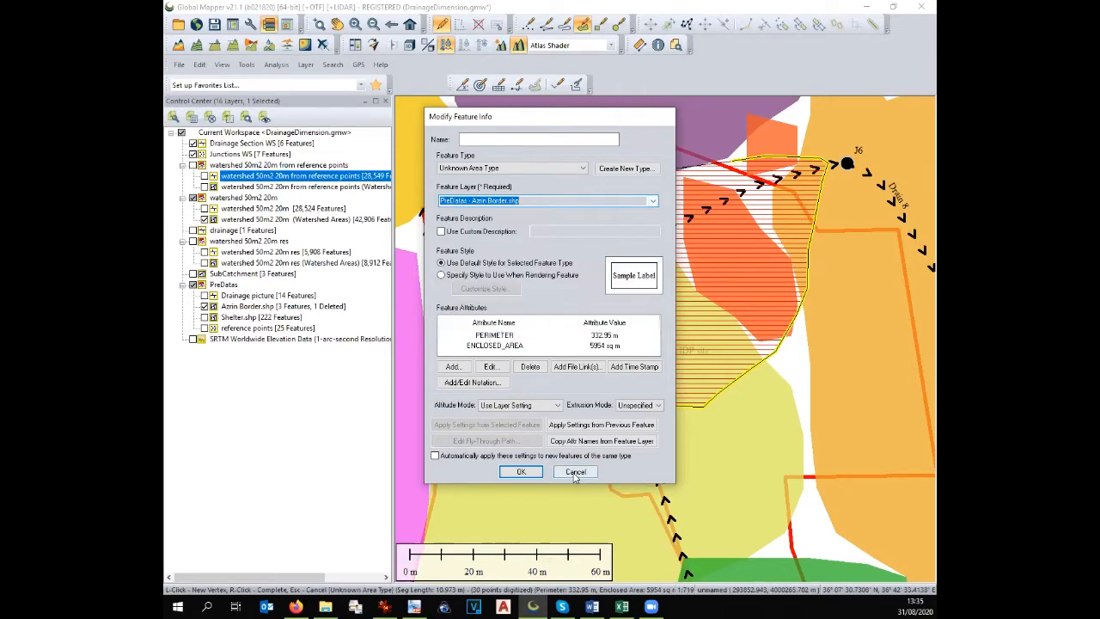
click(573, 472)
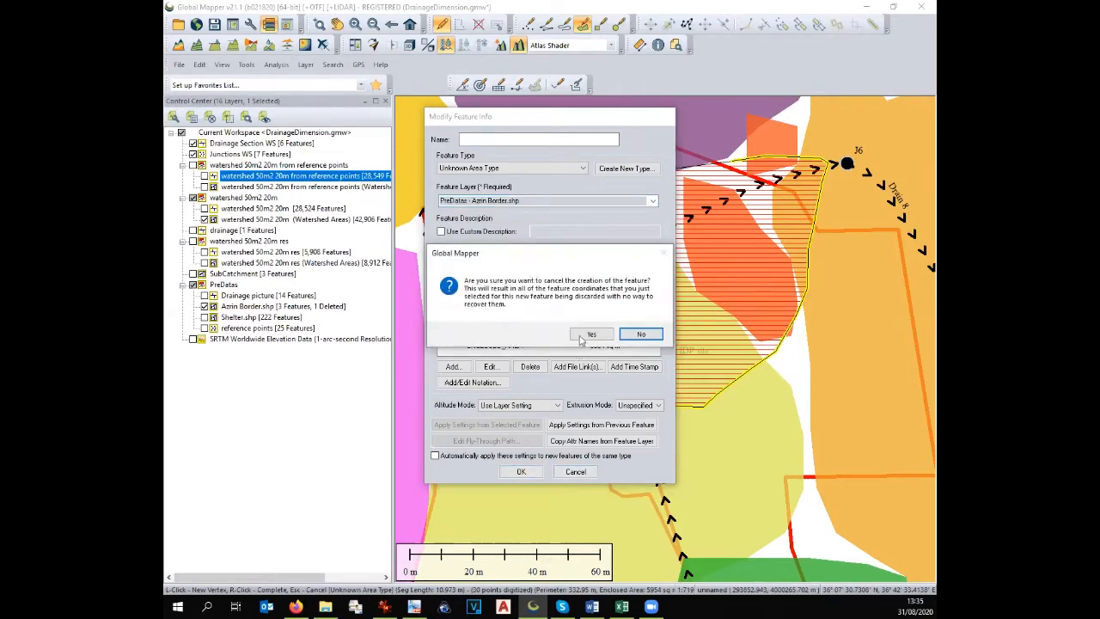
click(592, 338)
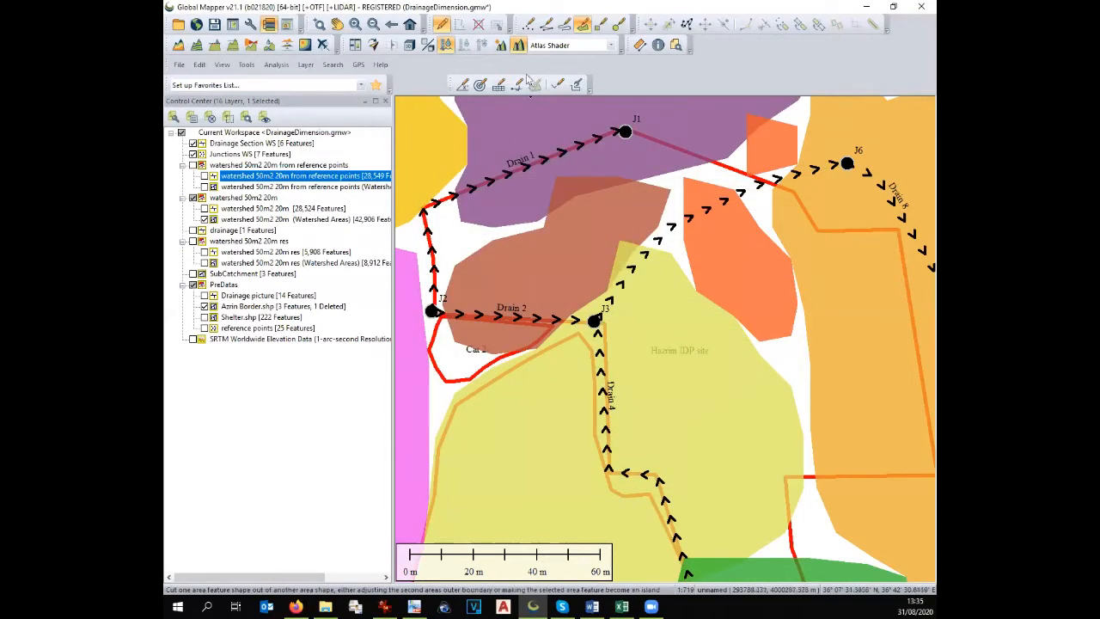
Delete catchments Cat 2 and Cat 1 from PreDatas - Azrin Border.shp, together with the watershed area underneath Cat 1
click(459, 24)
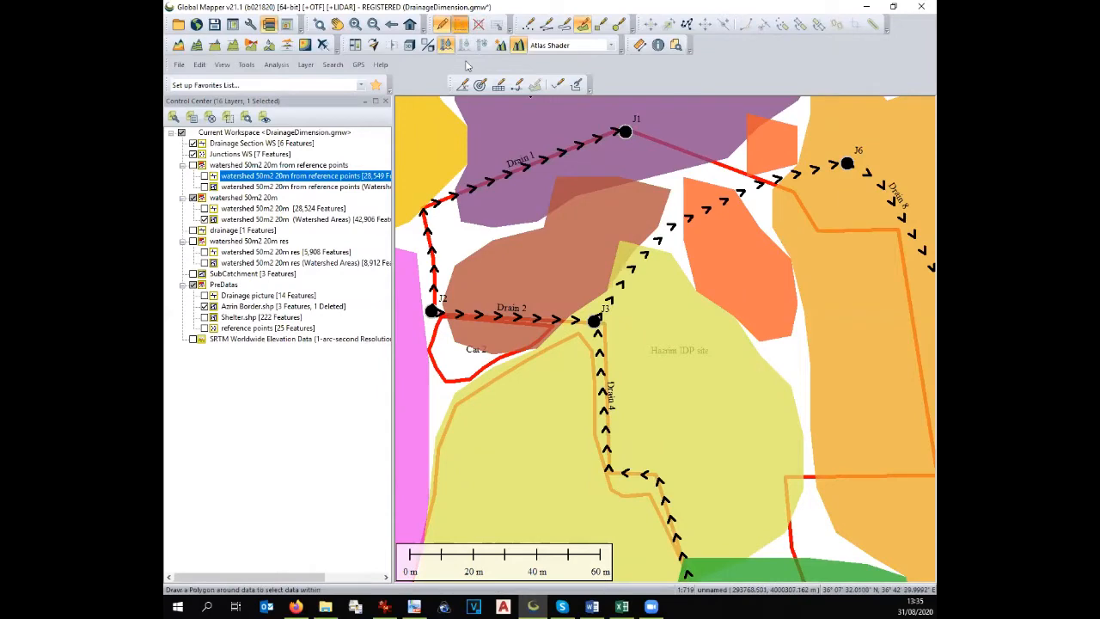
click(449, 380)
key(Delete)
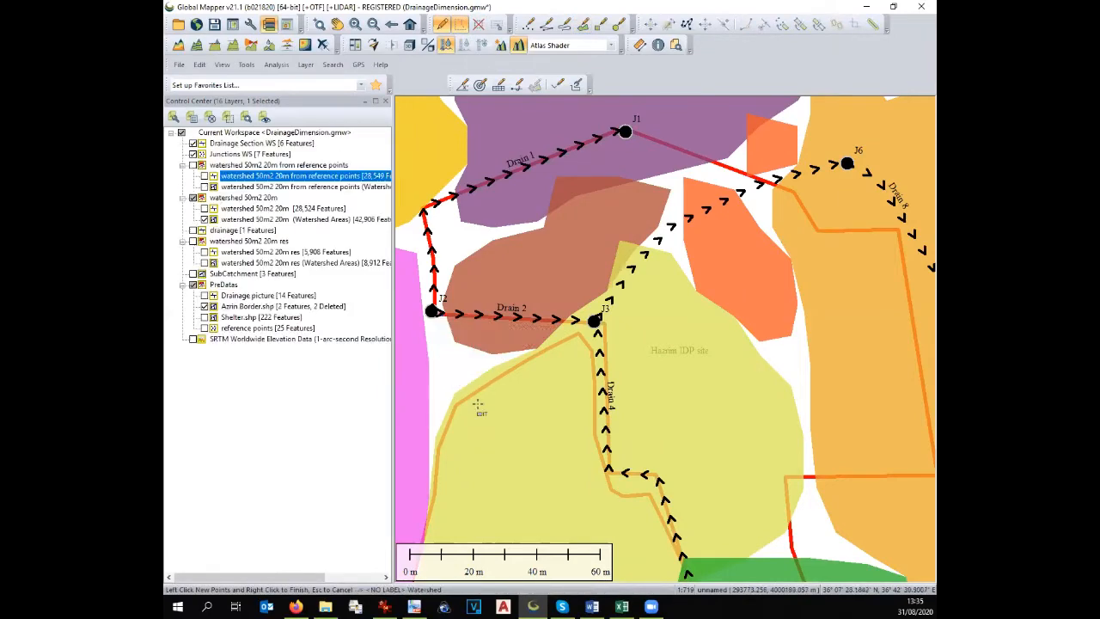
scroll(552, 395, down, 1)
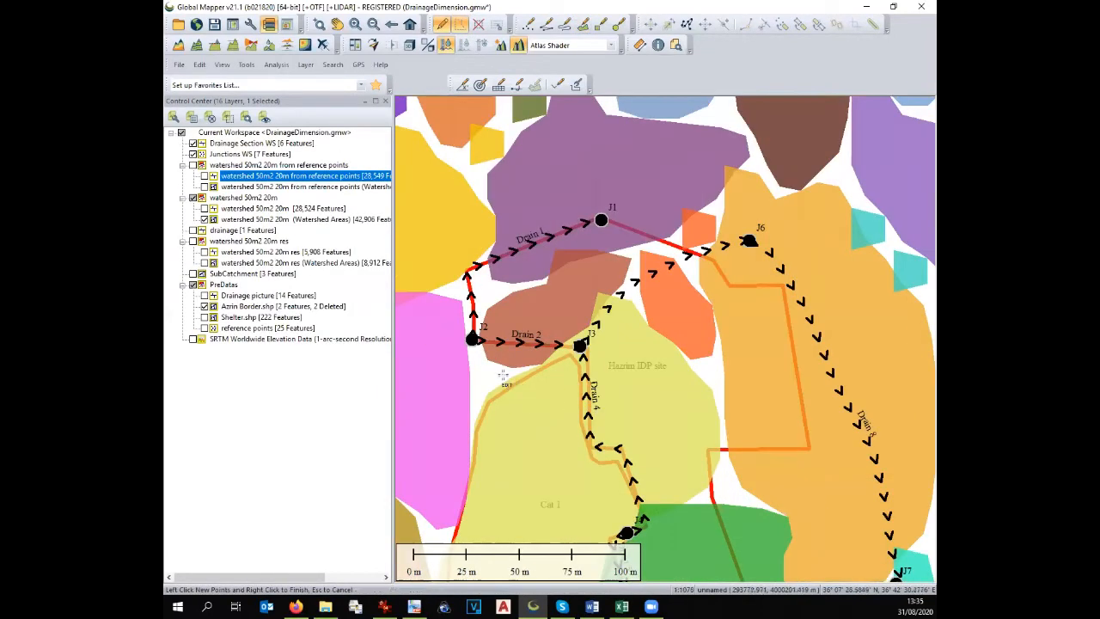
right_click(513, 400)
key(Delete)
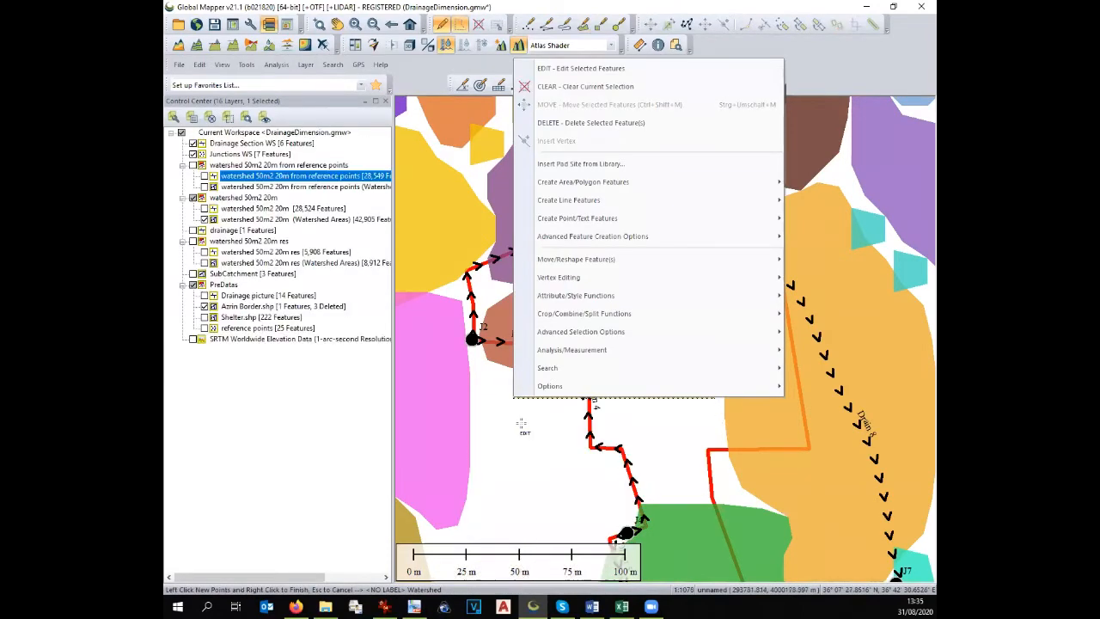
click(520, 424)
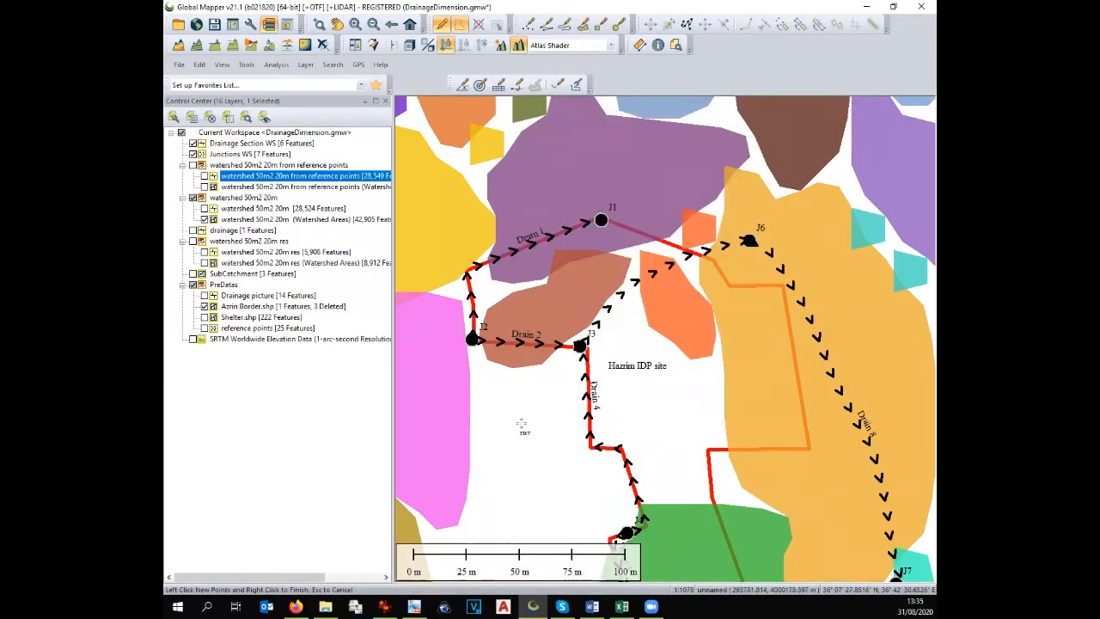
click(520, 424)
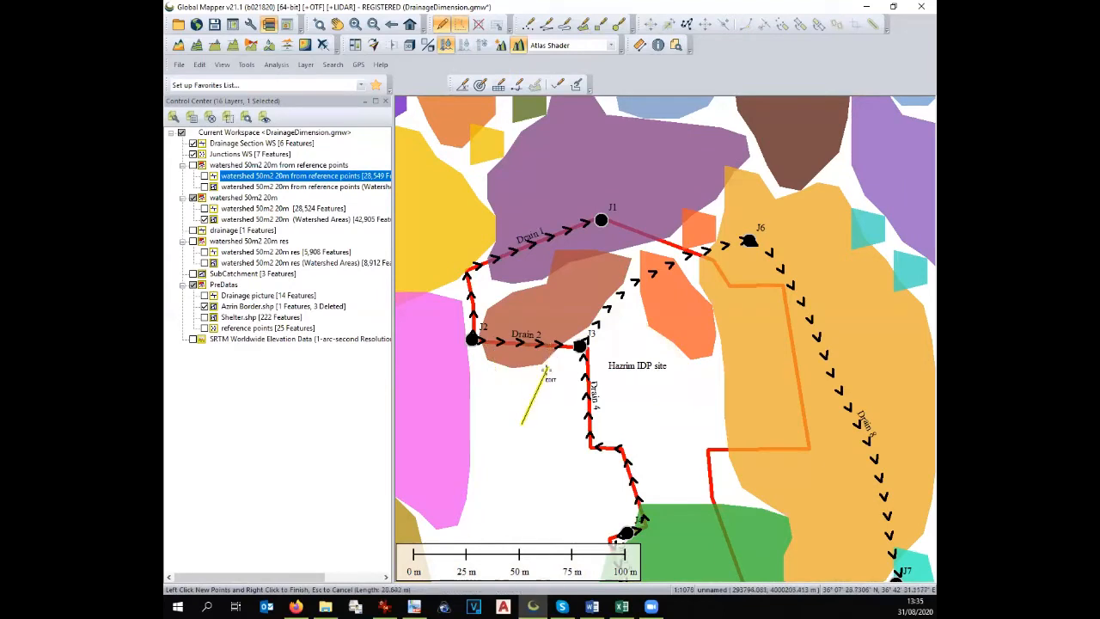
click(544, 372)
Draw a catchment area of about 2842 sq m along the west side of Drain 4, from J3 down to near J4
click(583, 24)
click(576, 355)
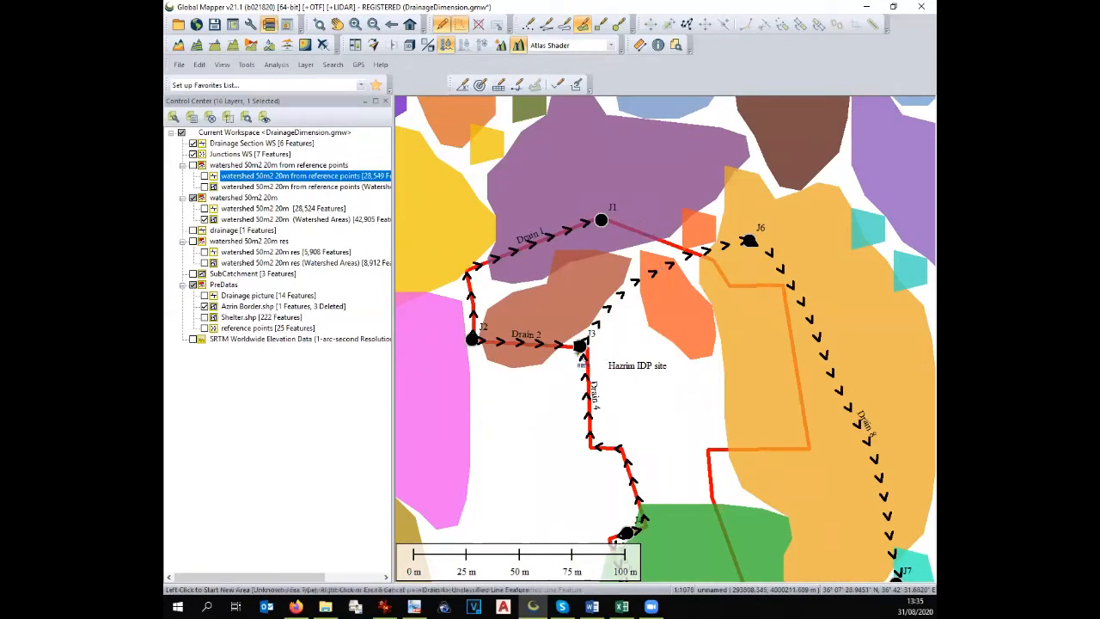
click(493, 447)
click(484, 469)
click(480, 491)
click(483, 498)
click(494, 504)
click(526, 506)
click(542, 509)
click(554, 510)
click(567, 511)
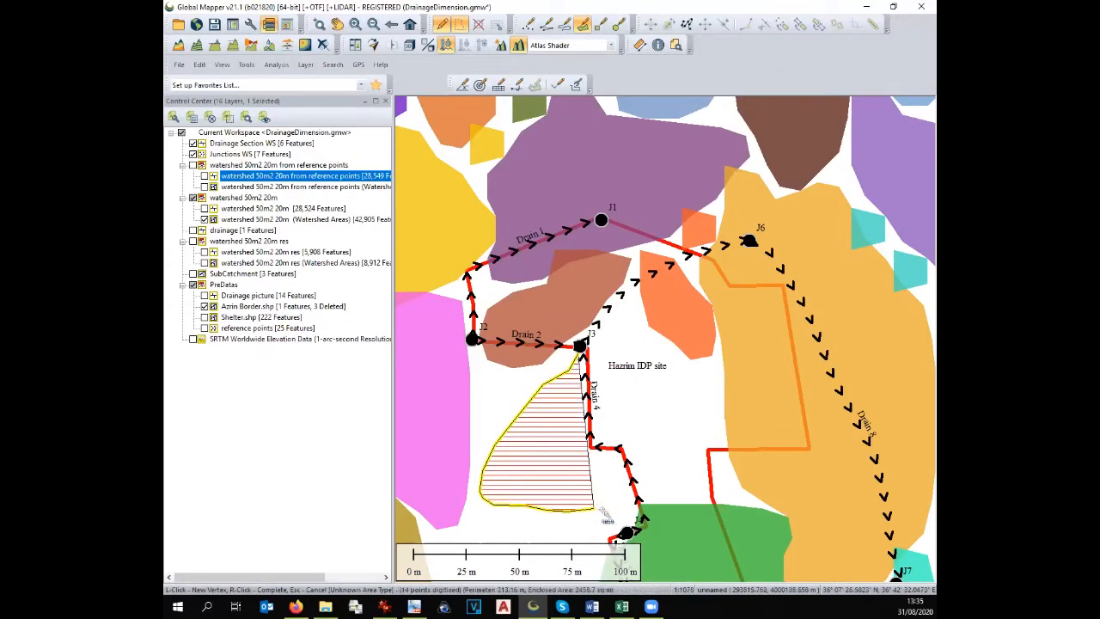
click(593, 508)
click(612, 513)
click(630, 515)
click(621, 448)
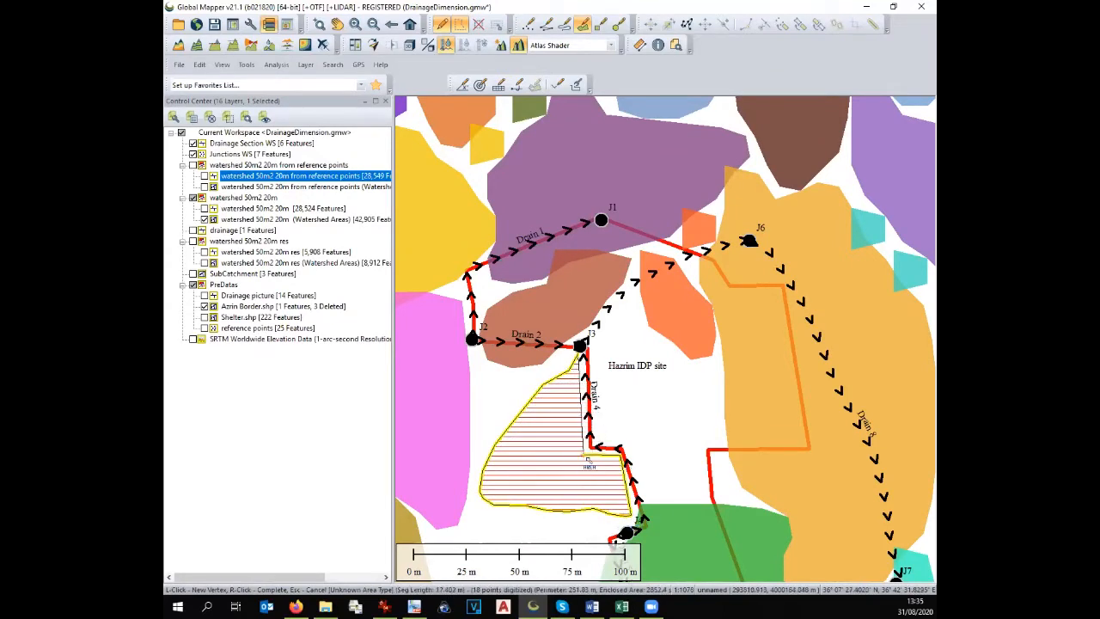
click(586, 448)
click(582, 361)
right_click(583, 363)
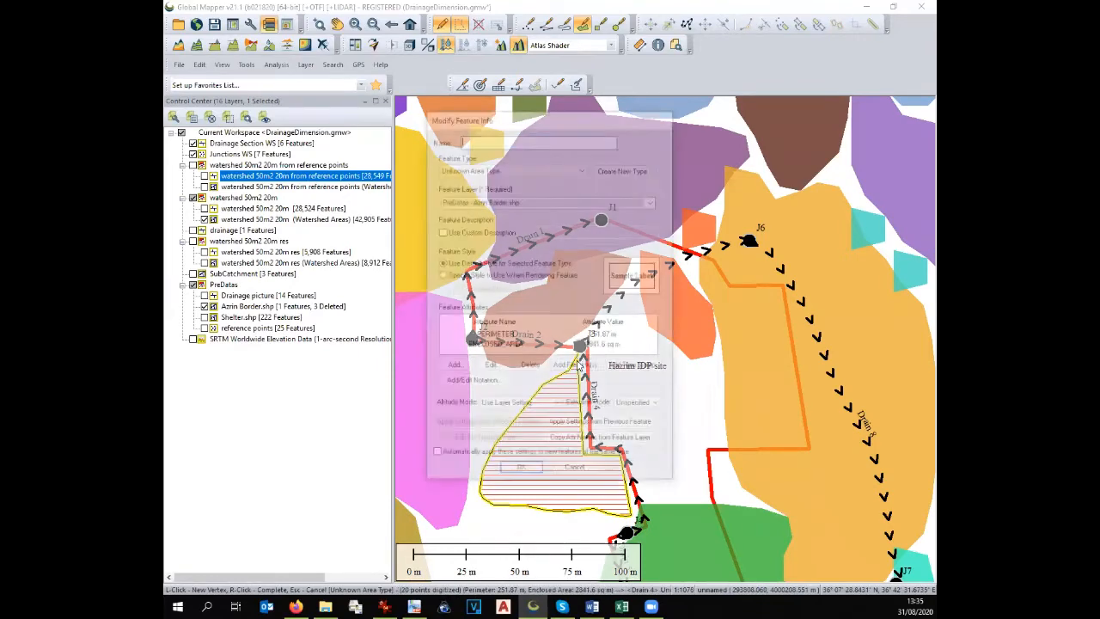
Name the new catchment area Cat 1 and place it in a new layer called Sub Catchmet WS
text(Cal 1)
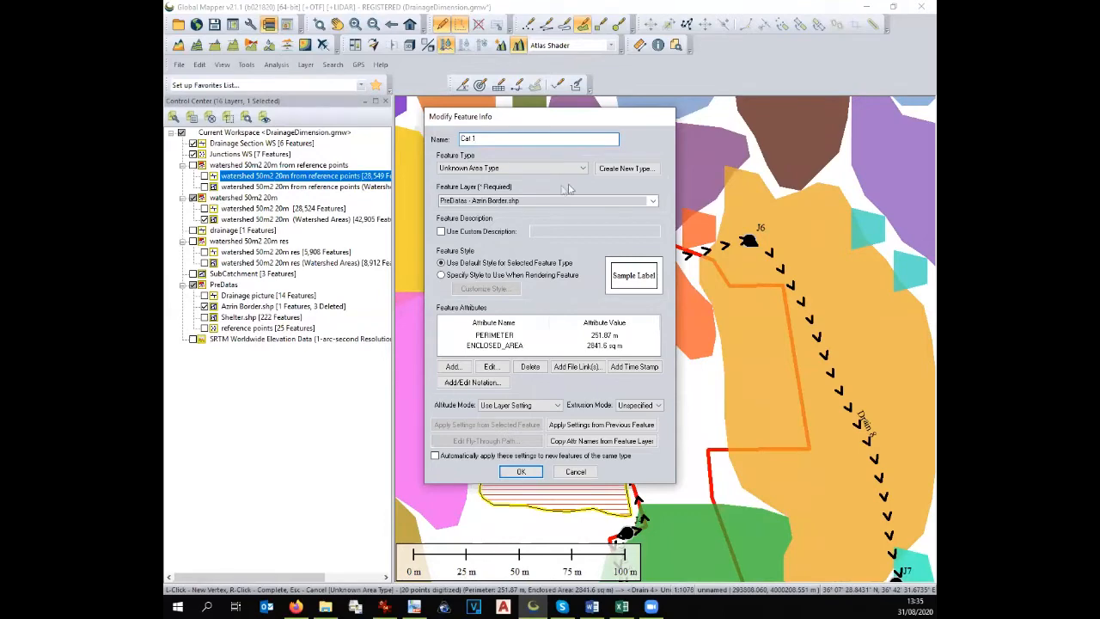
click(652, 200)
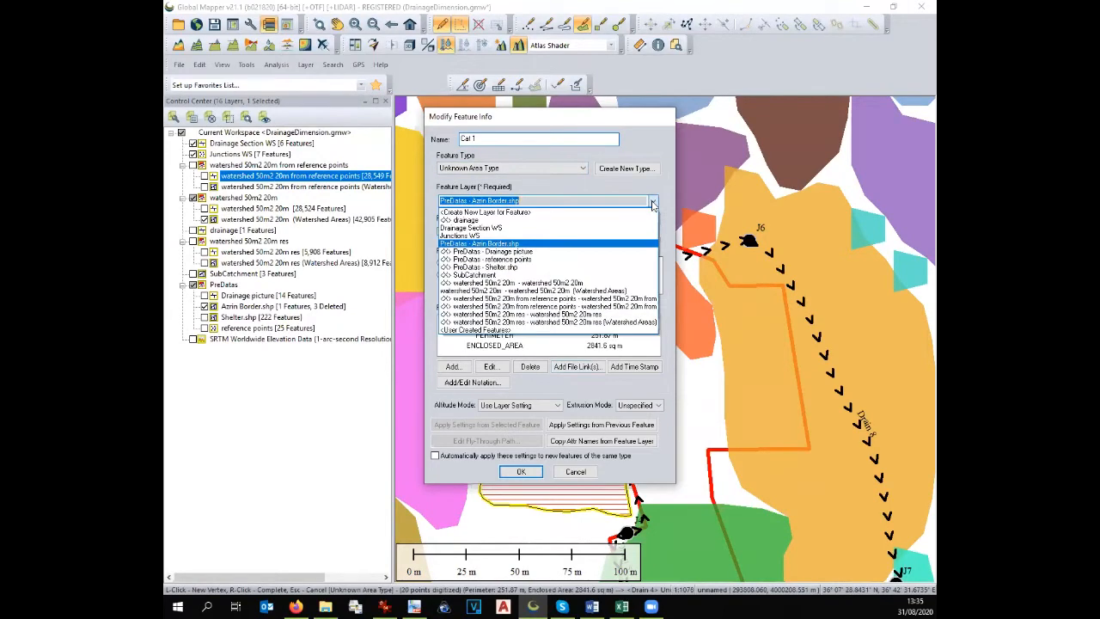
click(644, 215)
text(C)
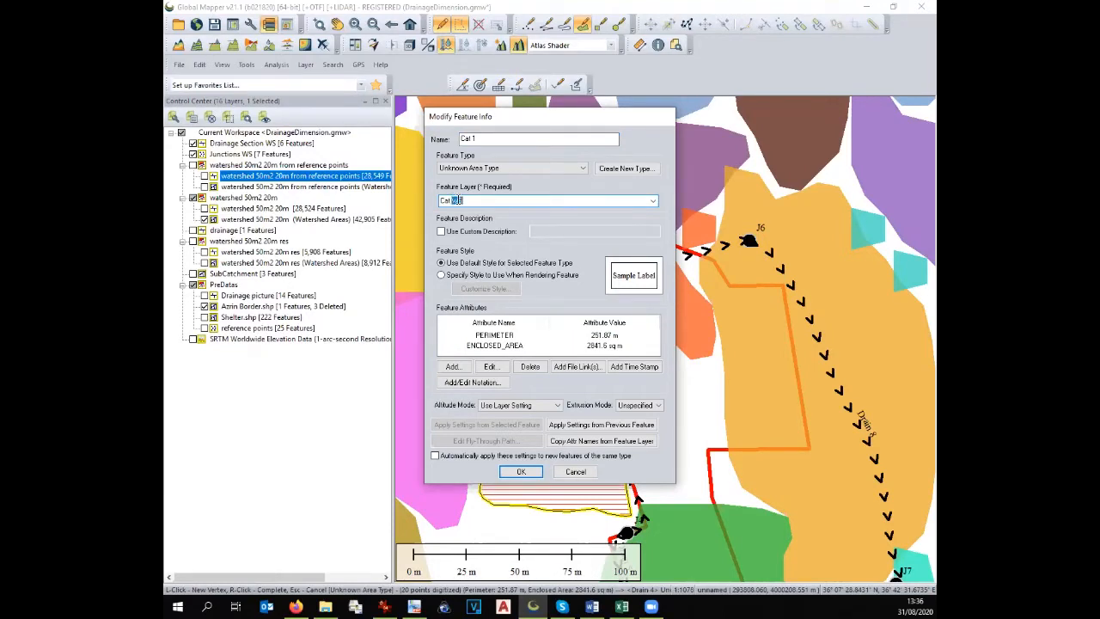
text(at WS)
drag(480, 199, 417, 198)
text(S)
click(518, 472)
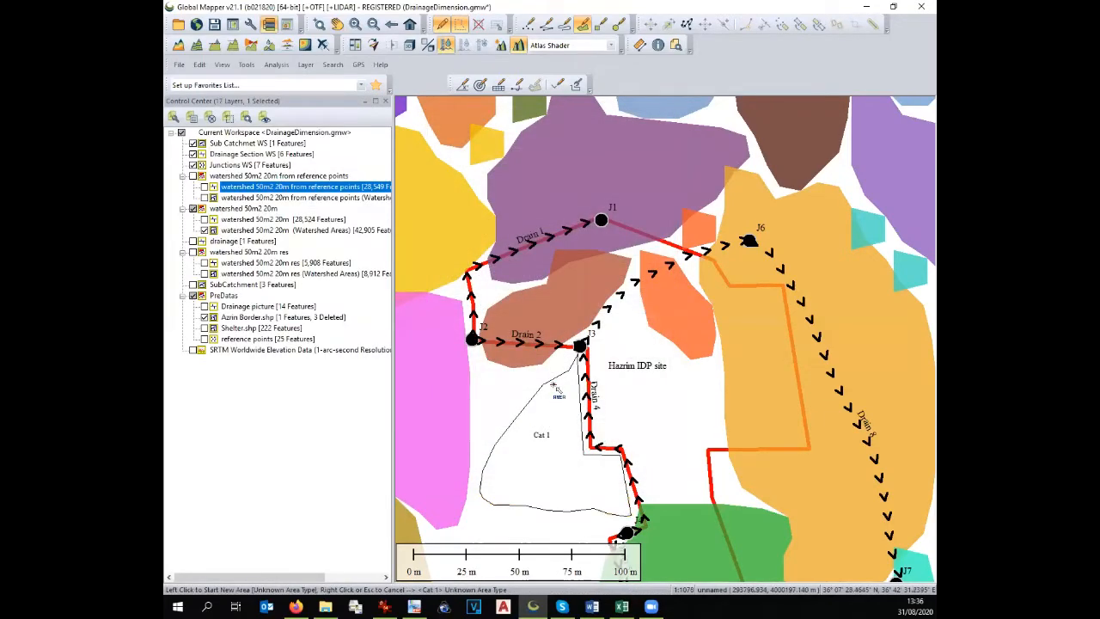
Draw a catchment area of about 673 sq m just south of Drain 2, named Cat 2, in the Sub Catchmet WS layer
click(577, 356)
click(559, 374)
mouse_move(540, 379)
mouse_down()
mouse_move(516, 397)
mouse_move(486, 387)
mouse_move(481, 359)
mouse_move(554, 346)
mouse_up()
click(487, 347)
right_click(567, 353)
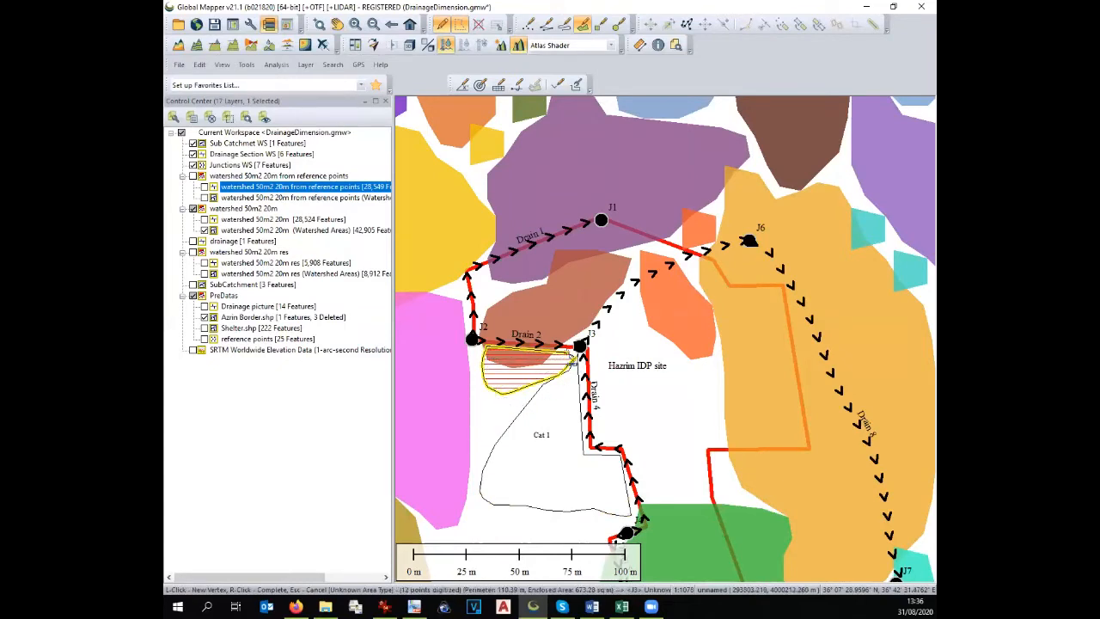
text(Cat 2)
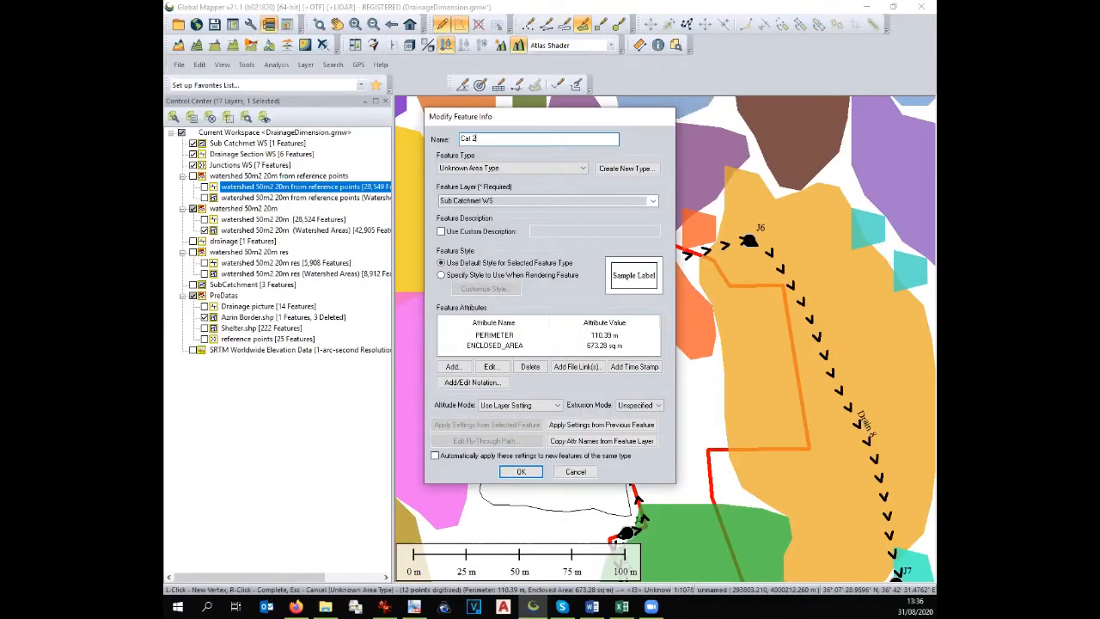
click(521, 471)
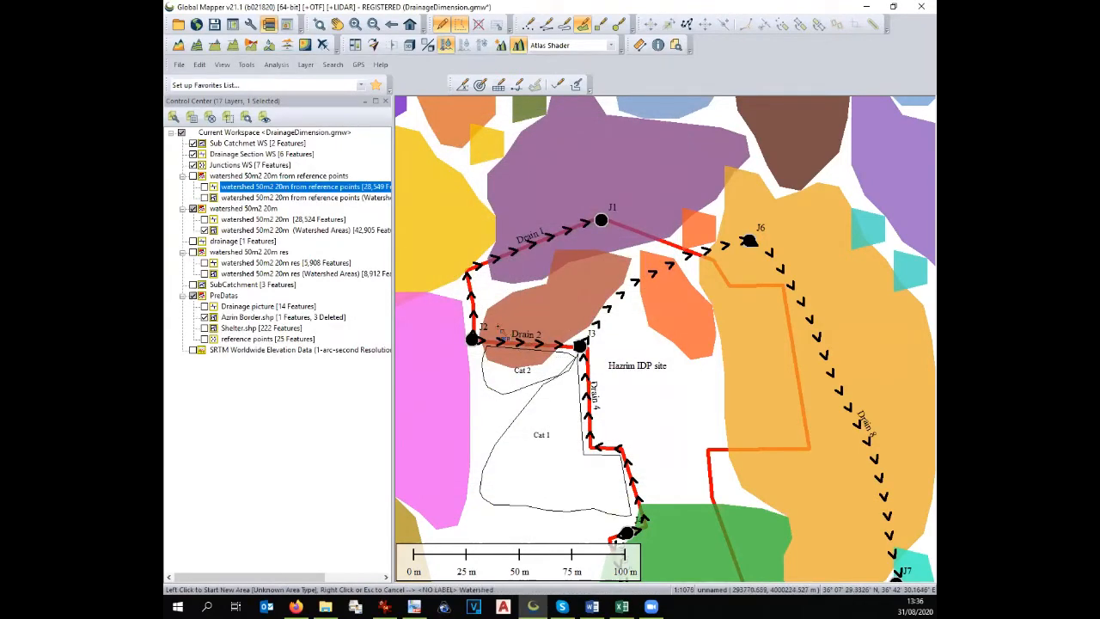
Draw a catchment area of about 3859 sq m around the drain between J3 and J6, named Cat 3, in the Sub Catchmet WS layer
click(494, 330)
click(513, 299)
click(539, 282)
click(563, 275)
click(590, 268)
click(618, 259)
click(644, 247)
click(664, 242)
click(684, 245)
click(701, 250)
click(717, 242)
click(724, 249)
click(725, 262)
click(720, 275)
click(711, 293)
click(711, 310)
click(715, 333)
click(711, 352)
click(697, 356)
click(692, 364)
click(670, 360)
click(652, 354)
click(615, 350)
click(603, 345)
click(595, 342)
right_click(592, 342)
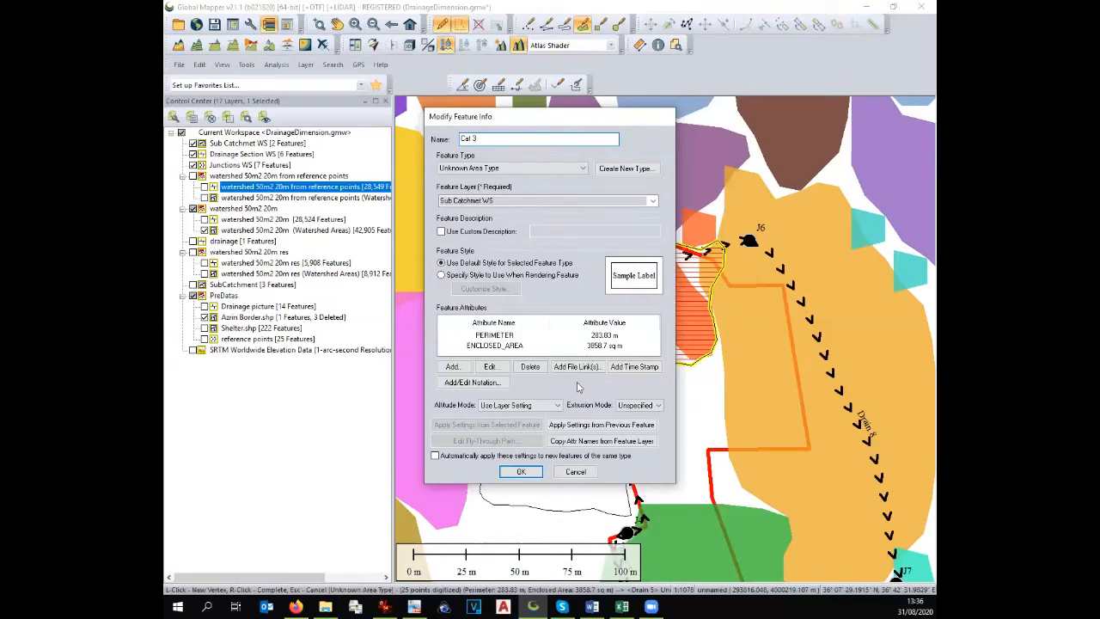
click(528, 473)
Display the stream lines of watershed 50m2 20m from reference points and examine the main flow path upstream of J6
scroll(652, 358, down, 1)
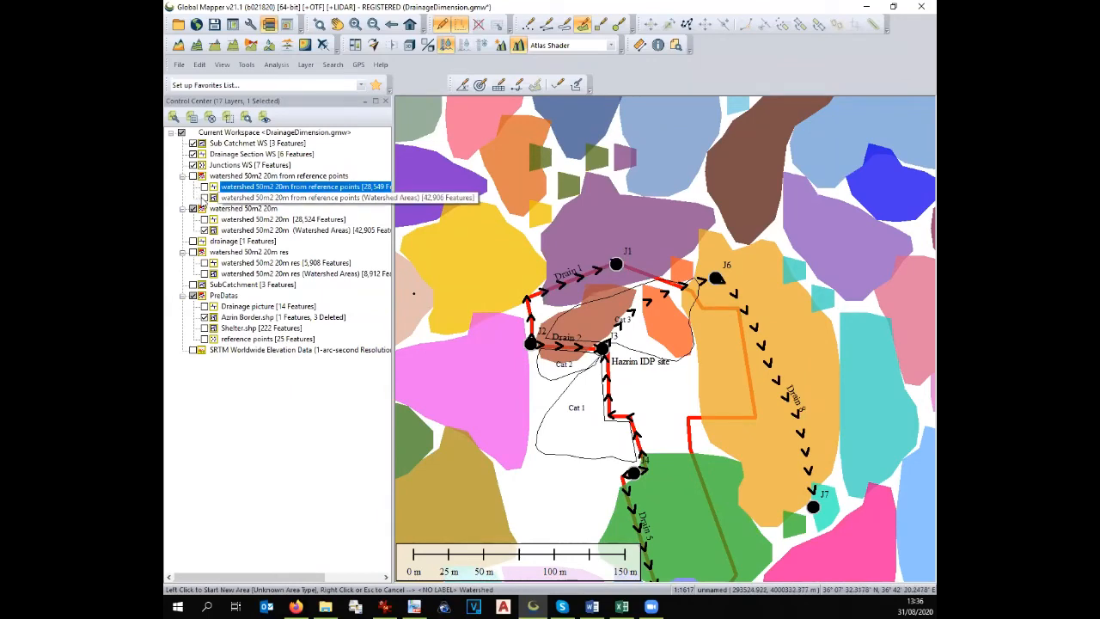
click(203, 186)
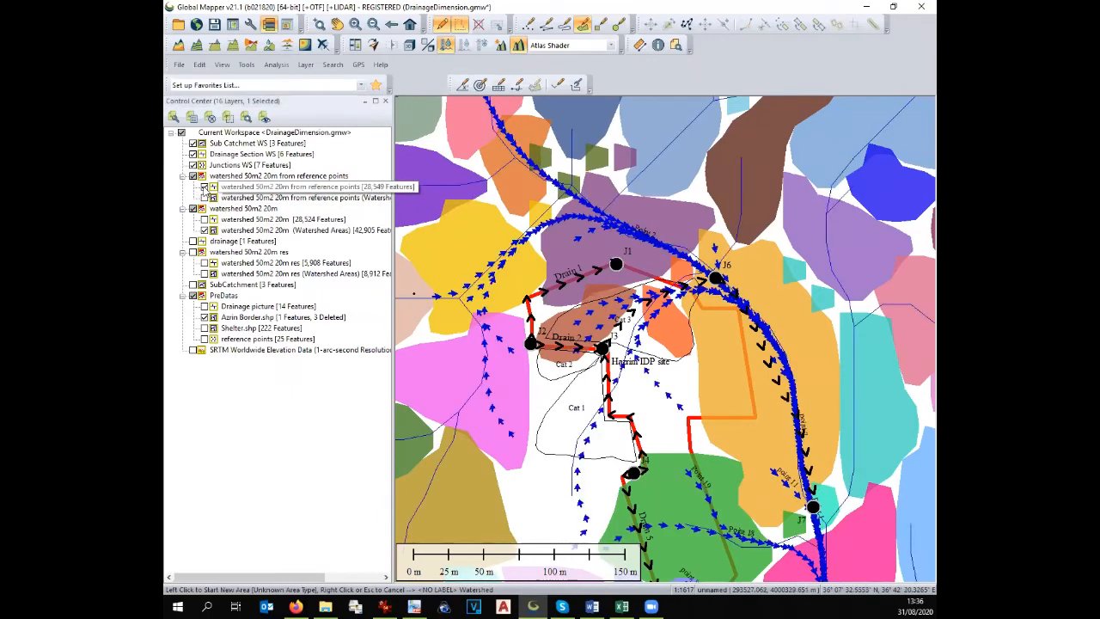
scroll(507, 350, down, 2)
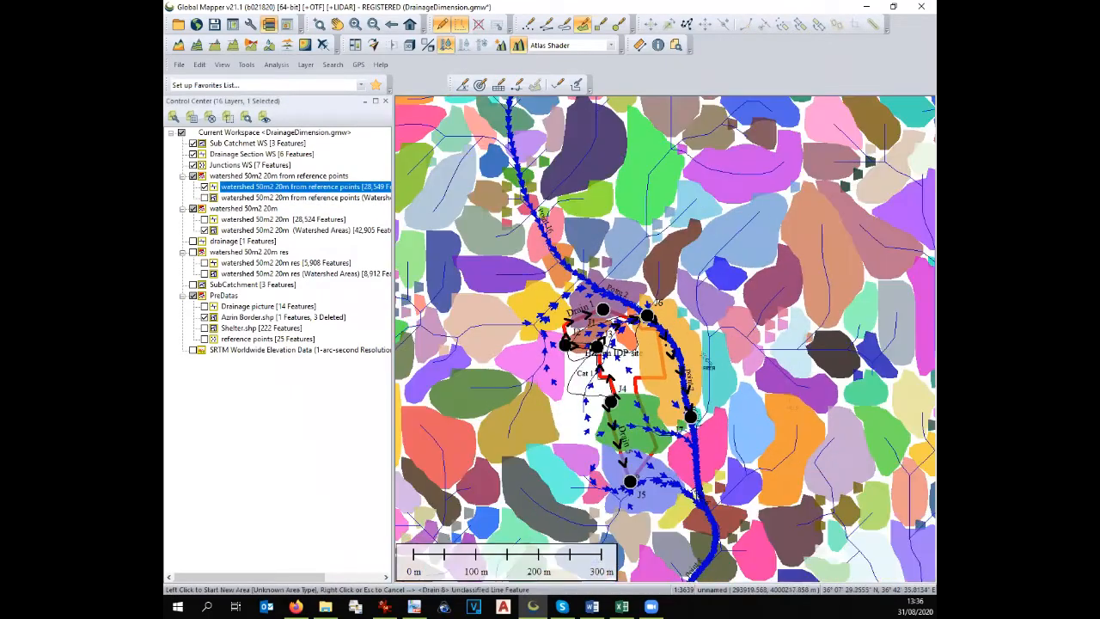
scroll(795, 403, up, 1)
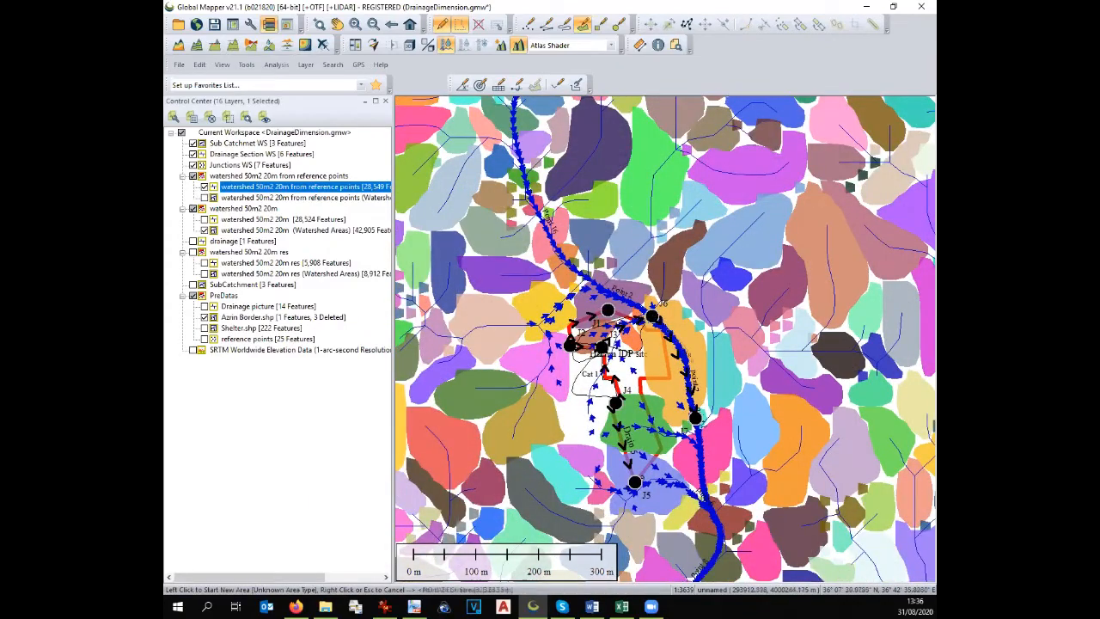
scroll(738, 403, down, 1)
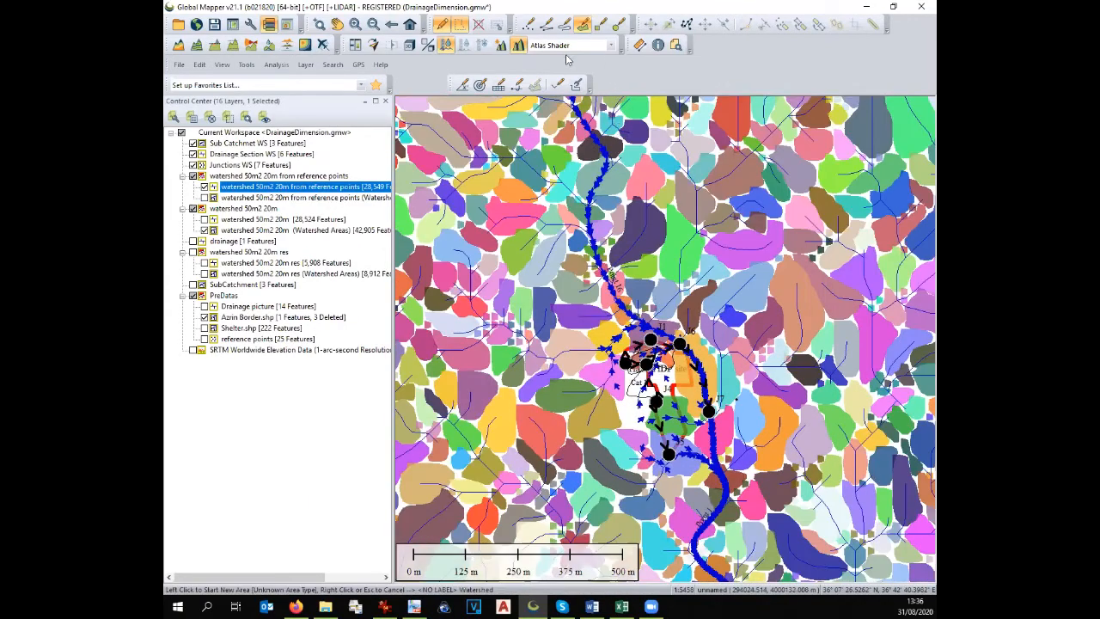
scroll(617, 287, down, 1)
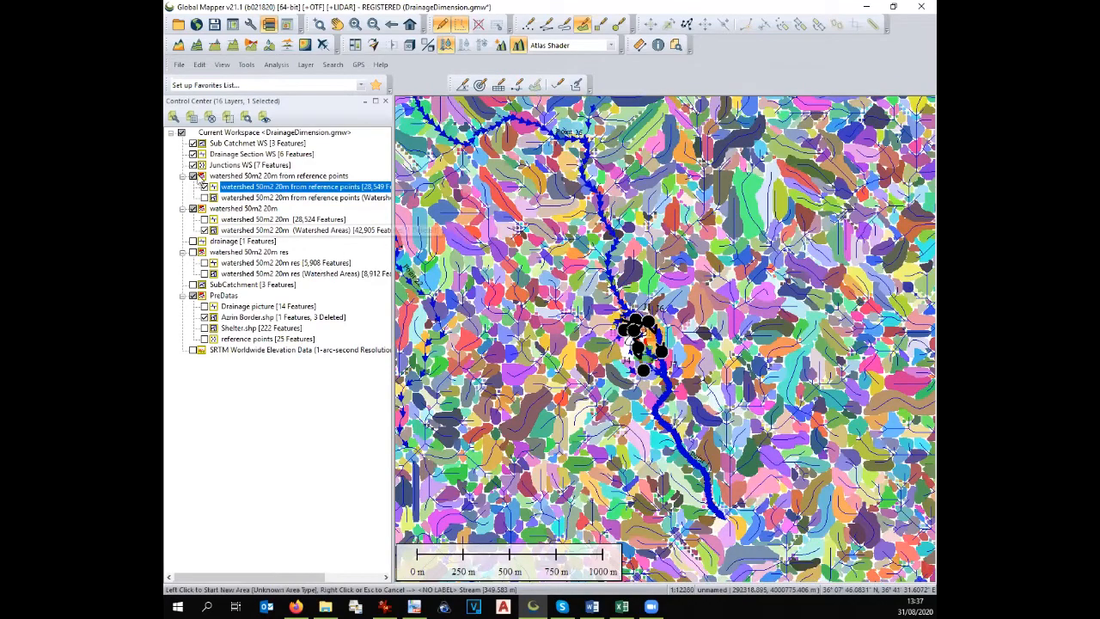
Show only the stream lines of watershed 50m2 20m, hiding its watershed areas and the streams from reference points
click(204, 198)
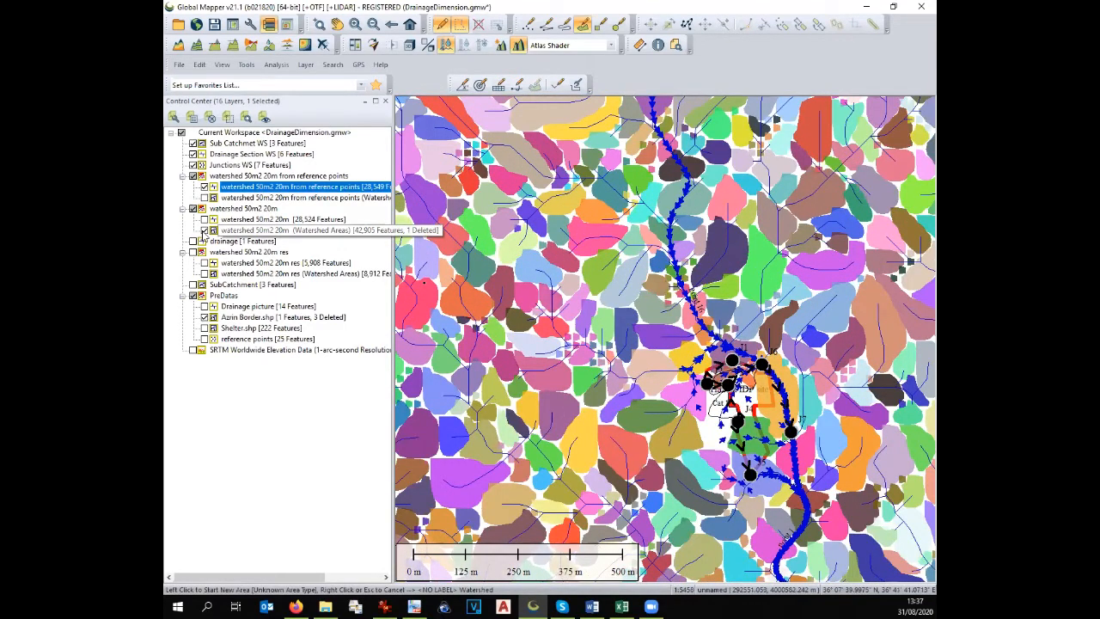
click(204, 230)
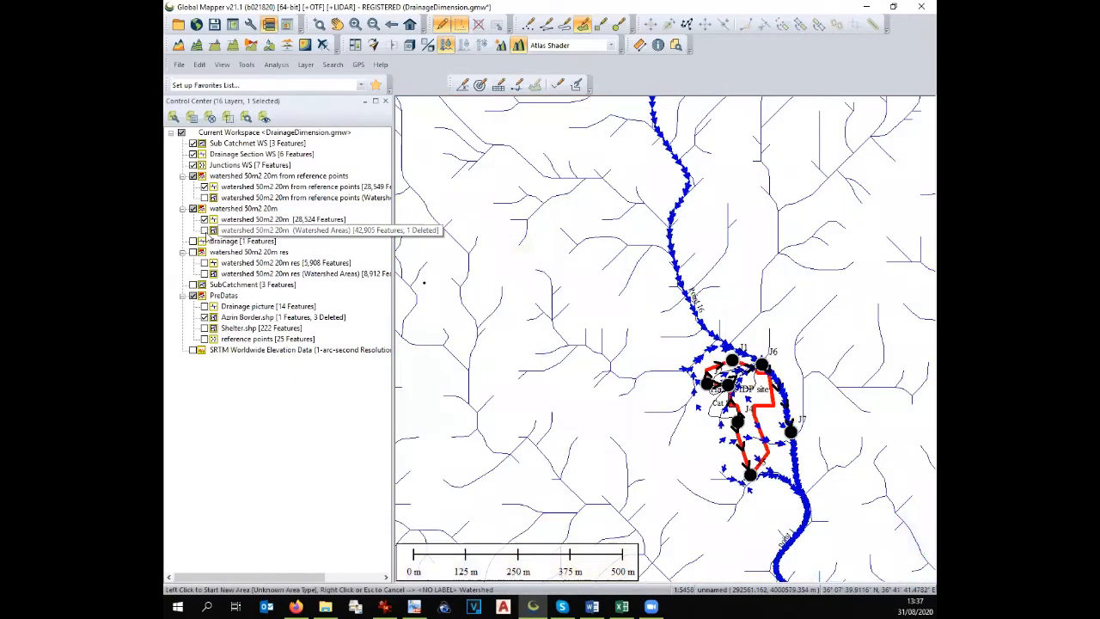
click(213, 230)
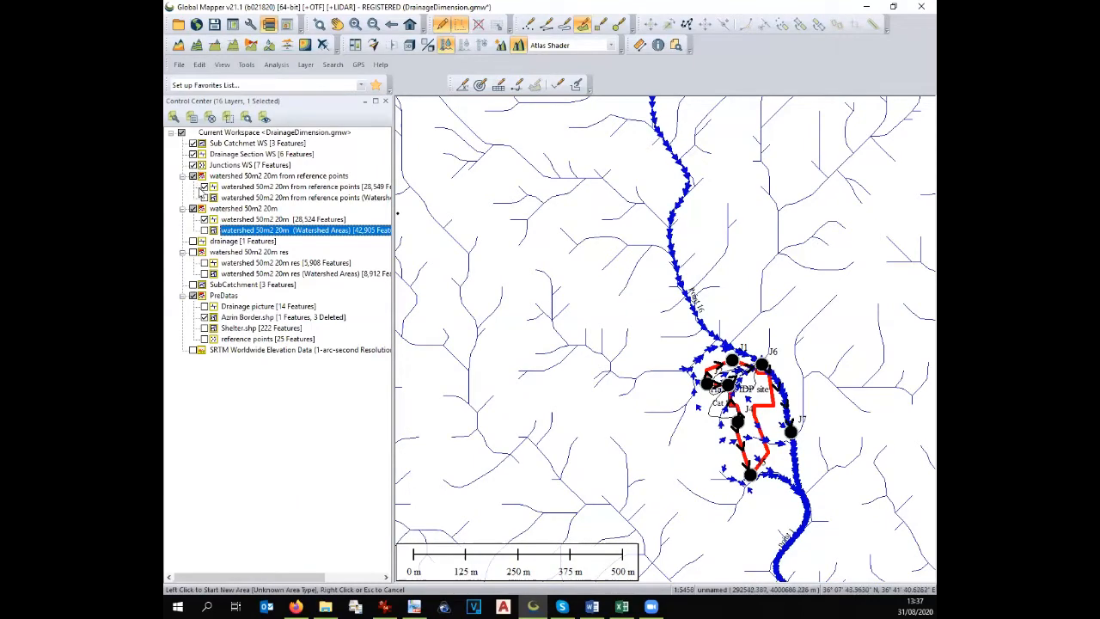
click(203, 186)
Start a new catchment area at J6 and trace its boundary just north of J1 to the northwest corner of Drain 1
scroll(684, 331, up, 3)
scroll(670, 326, down, 4)
scroll(660, 388, up, 5)
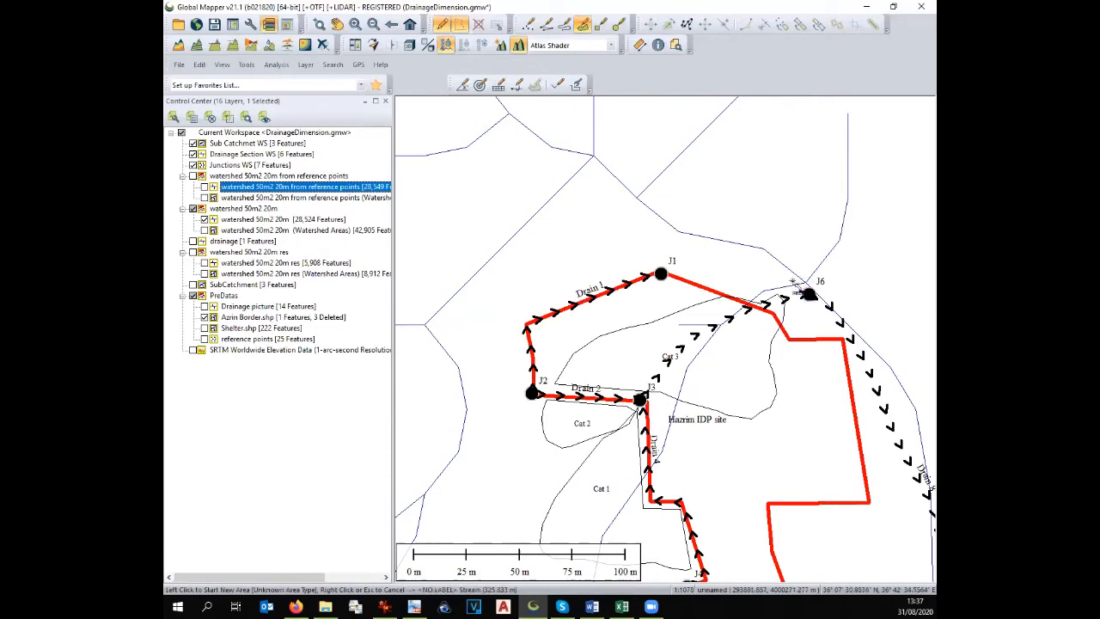
click(793, 281)
click(736, 266)
click(672, 246)
click(582, 249)
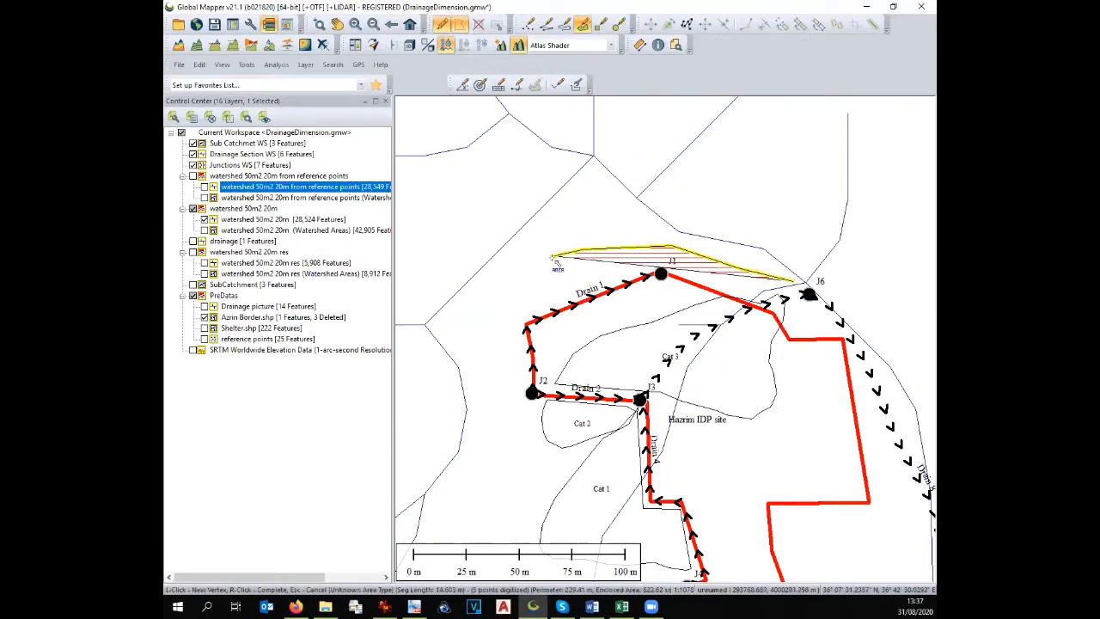
click(552, 257)
click(520, 290)
Continue the catchment boundary south along the west side of J2 and Cat 1, and turn it west near J5's latitude
scroll(505, 397, down, 2)
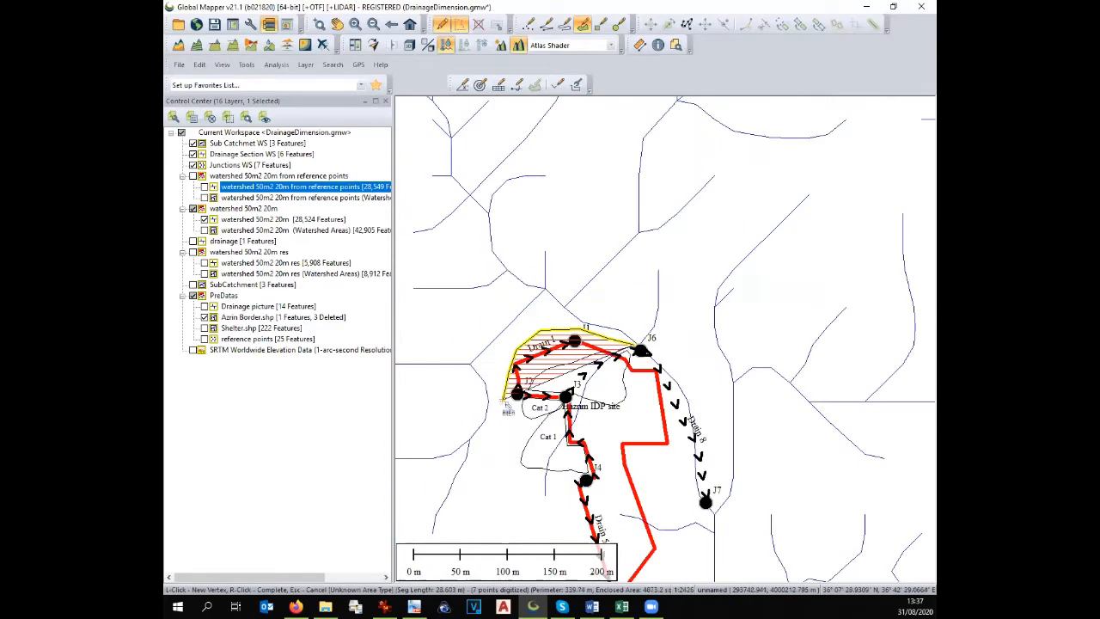
scroll(503, 399, down, 1)
click(499, 462)
click(494, 492)
click(483, 506)
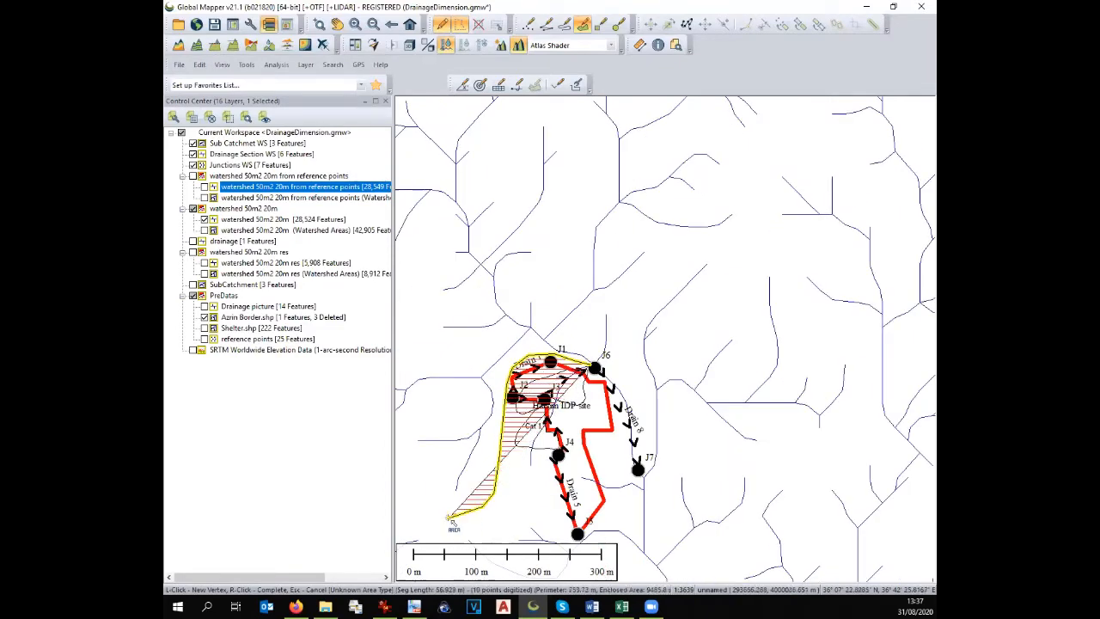
scroll(448, 517, down, 2)
click(439, 506)
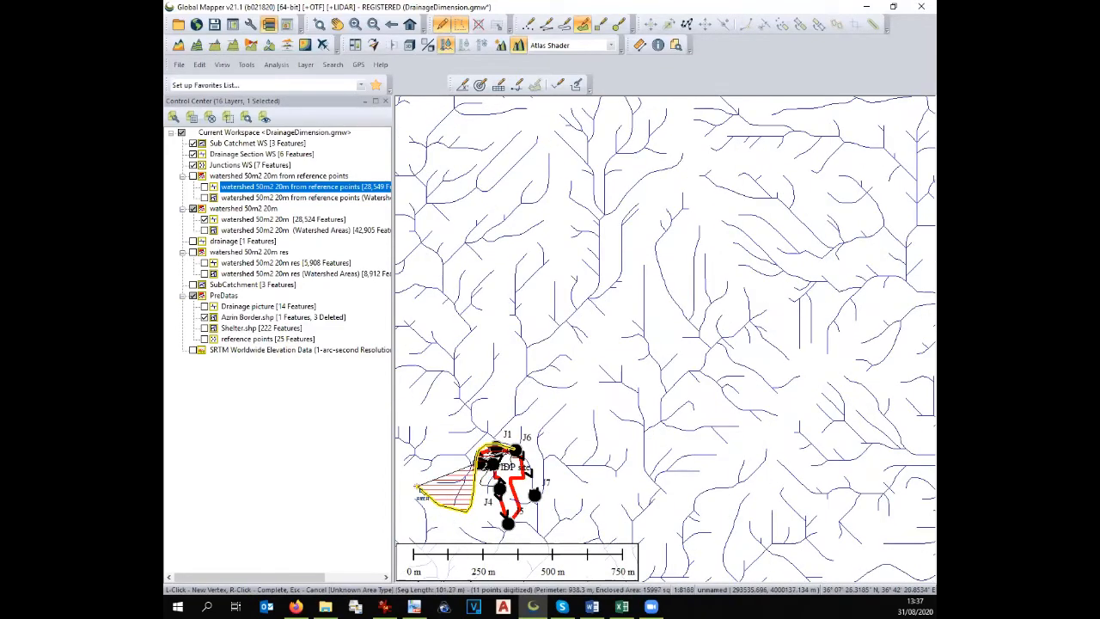
Extend the catchment boundary west around the stream heads and north along the divide west of the site
key(Left)
key(Left)
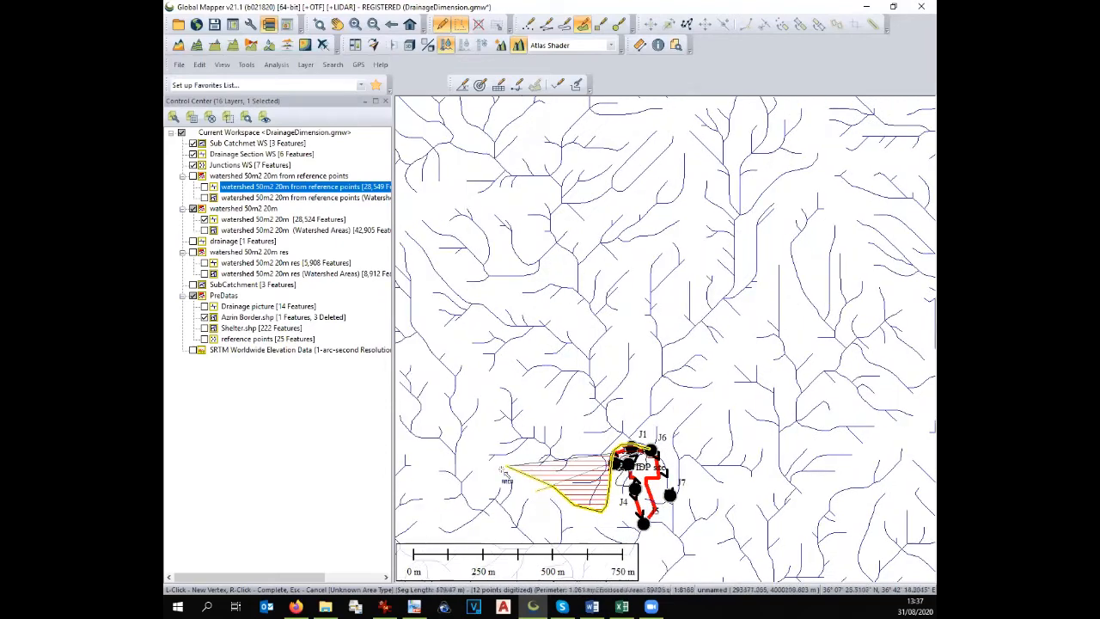
click(498, 473)
click(483, 458)
click(487, 423)
click(487, 409)
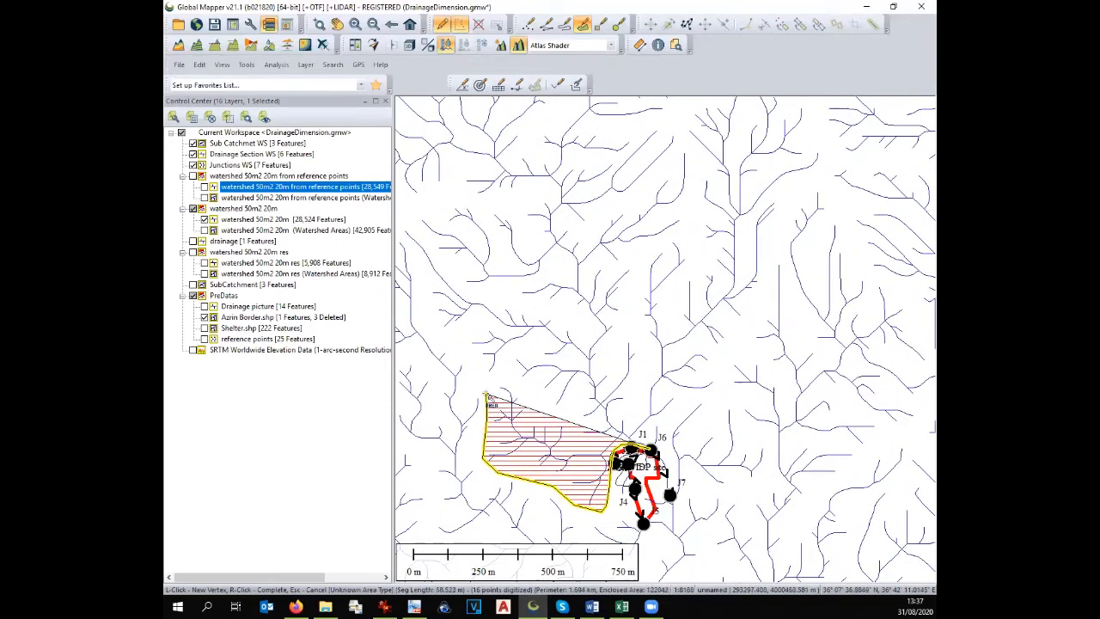
Display the stream lines from reference points again and extend the catchment boundary northwest along the divide southwest of the main stream
click(203, 186)
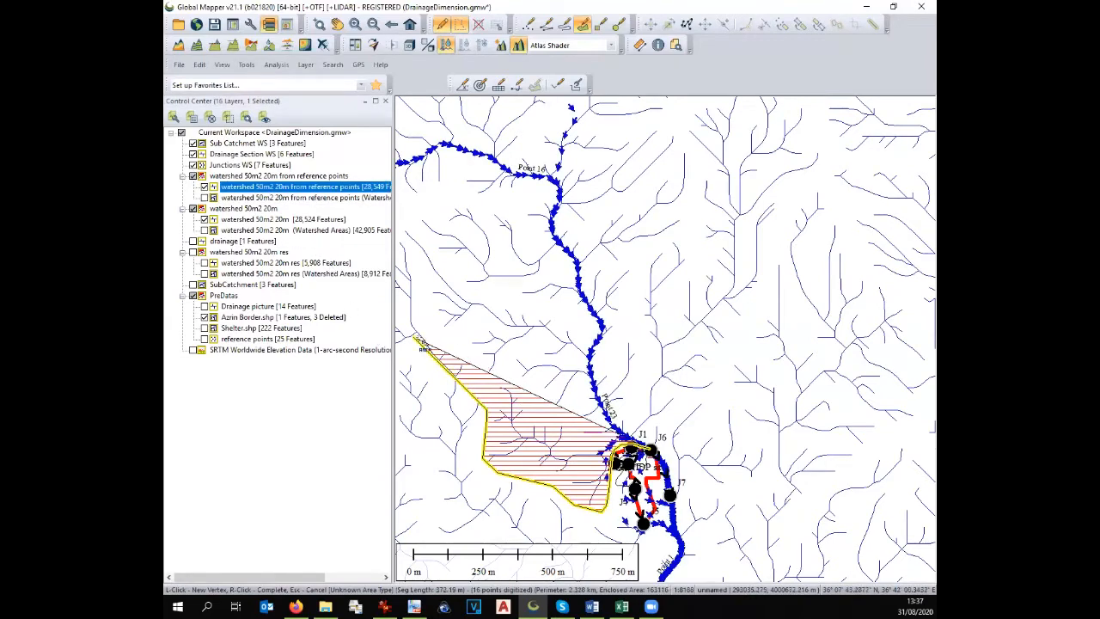
click(470, 353)
click(440, 329)
click(422, 277)
key(Left)
key(Left)
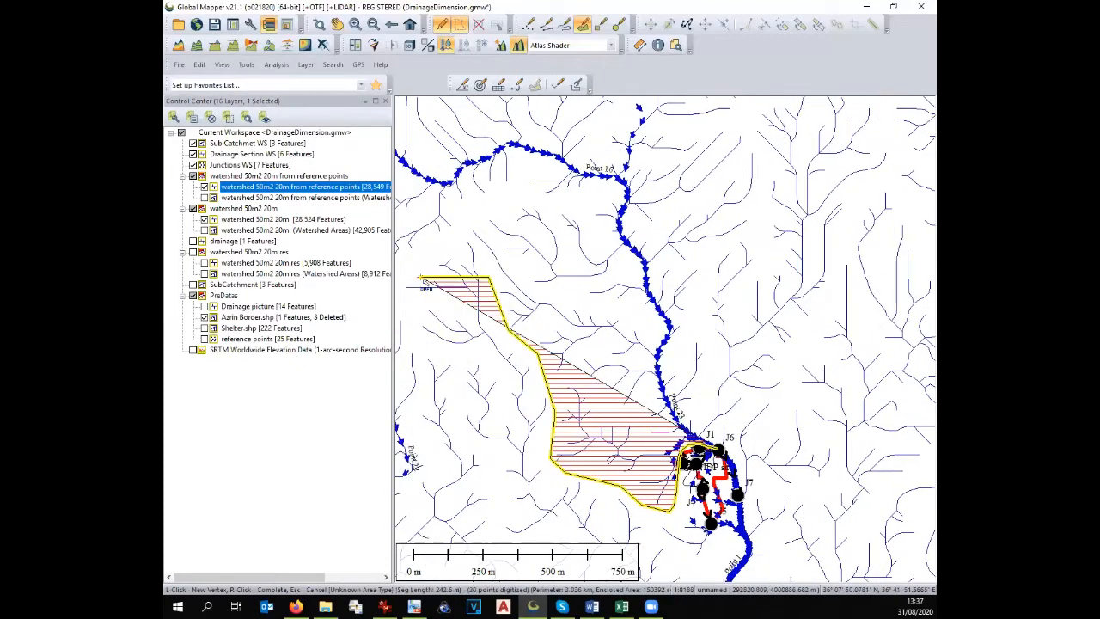
Continue the catchment boundary north towards the Point 16 stream and west along the divide north of the Point 22 stream
click(575, 277)
key(Up)
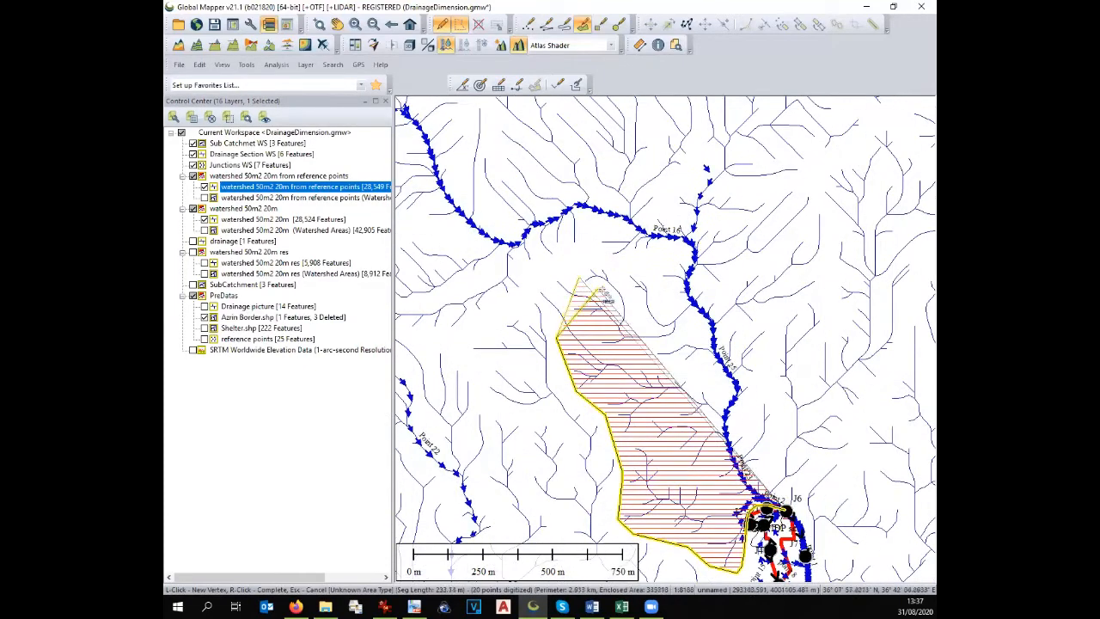
click(542, 298)
key(Up)
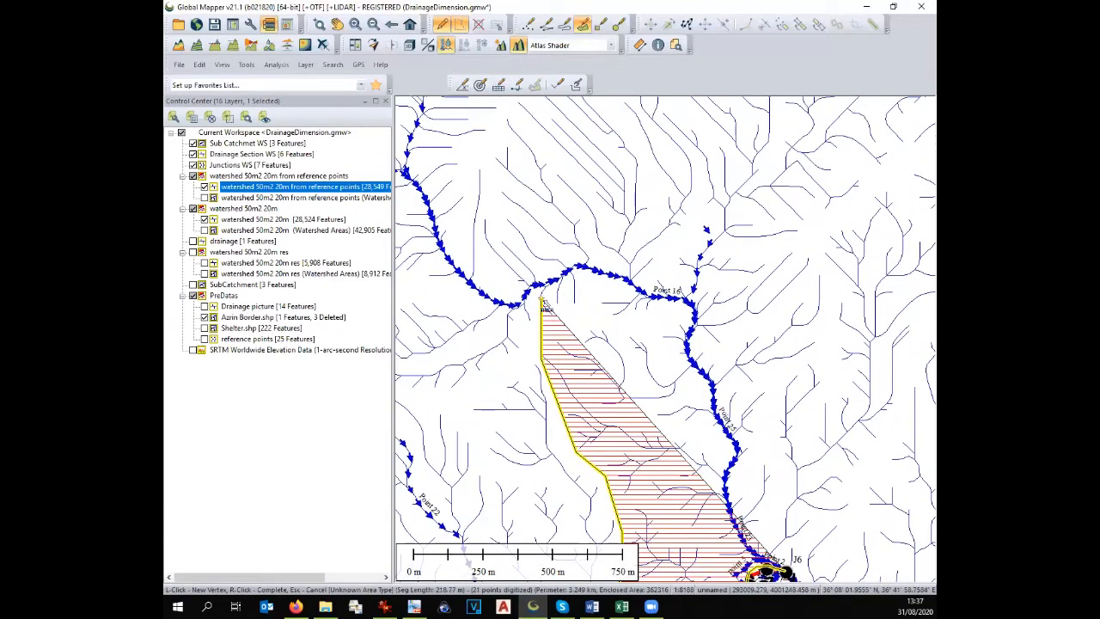
key(Left)
click(542, 385)
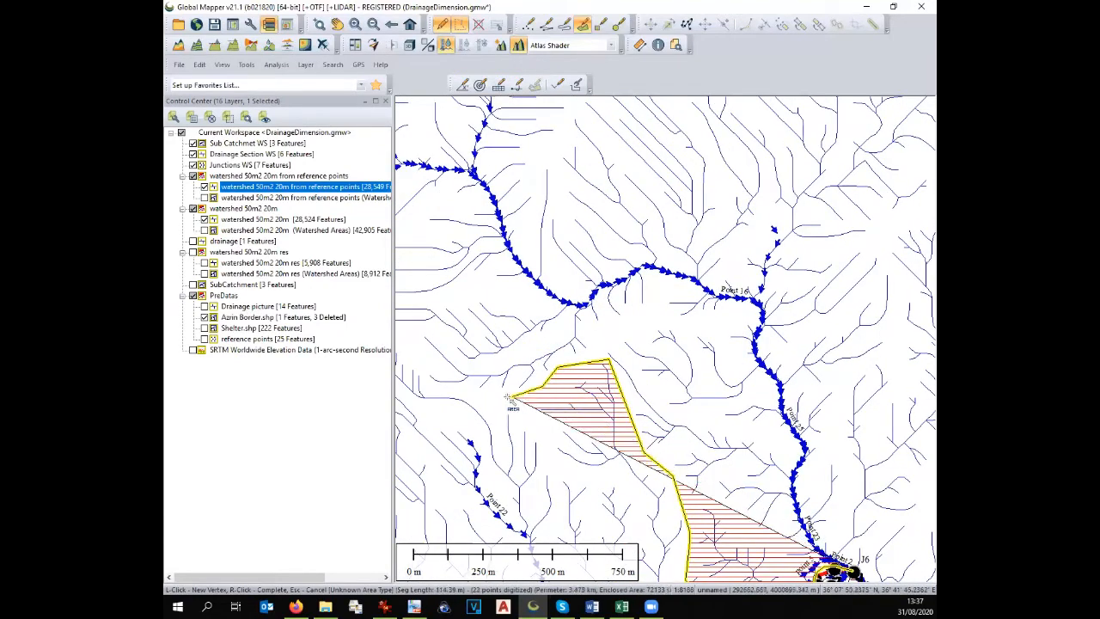
click(506, 396)
click(430, 383)
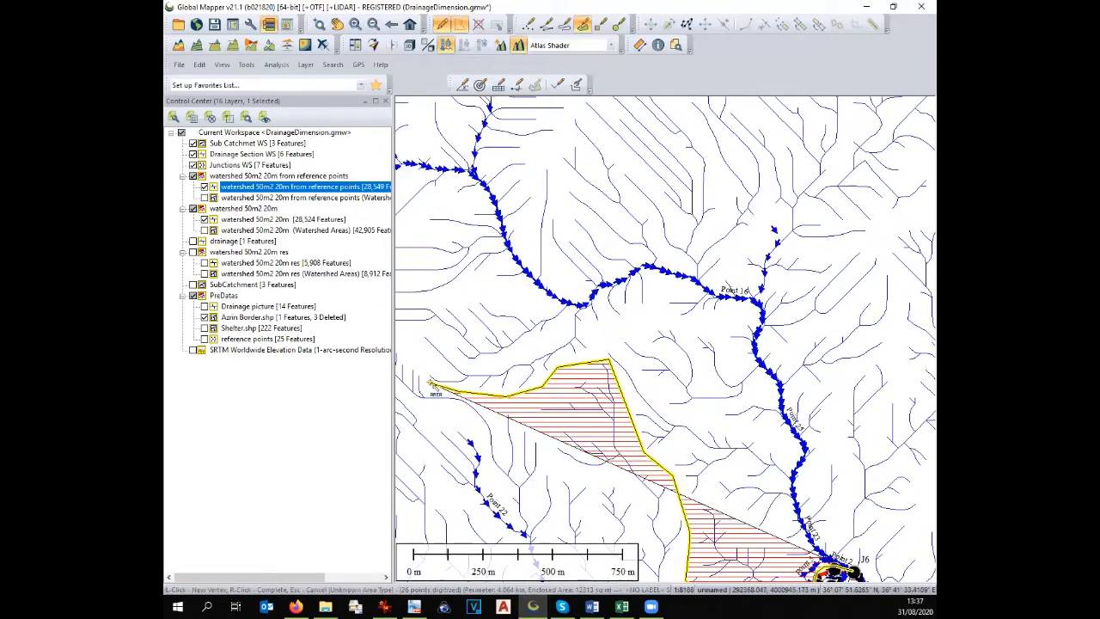
Trace the catchment boundary northwest along the divide to the head of the western tributary of the Point 16 stream
key(Left)
key(Left)
click(553, 359)
click(526, 338)
click(496, 330)
click(468, 318)
click(420, 300)
click(410, 264)
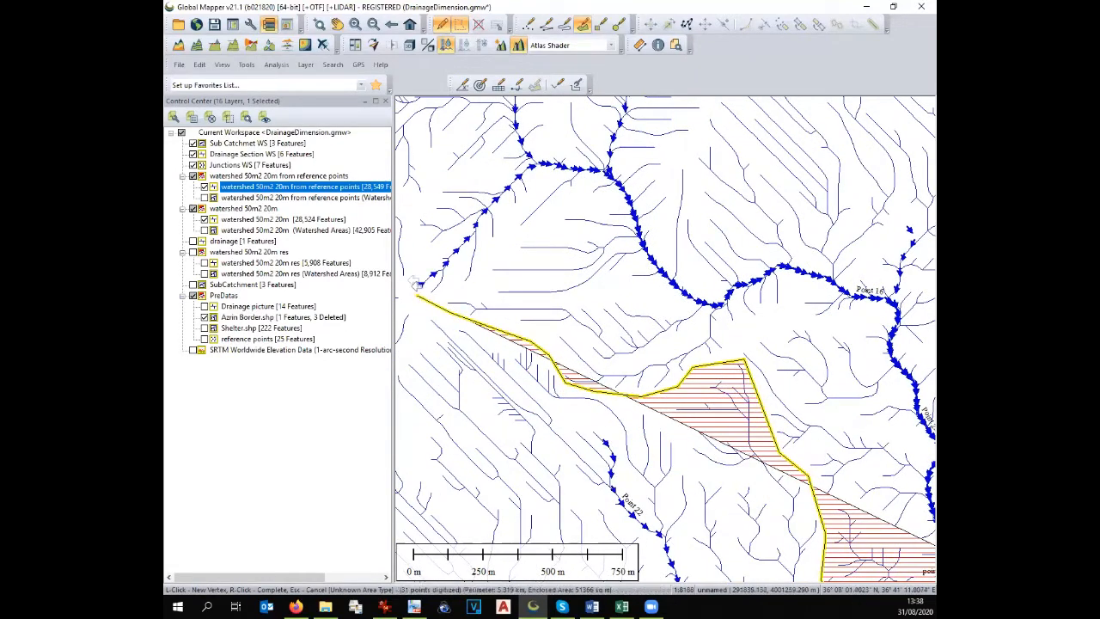
Carry the catchment boundary around the head of the western tributary and northwest beyond it
key(Left)
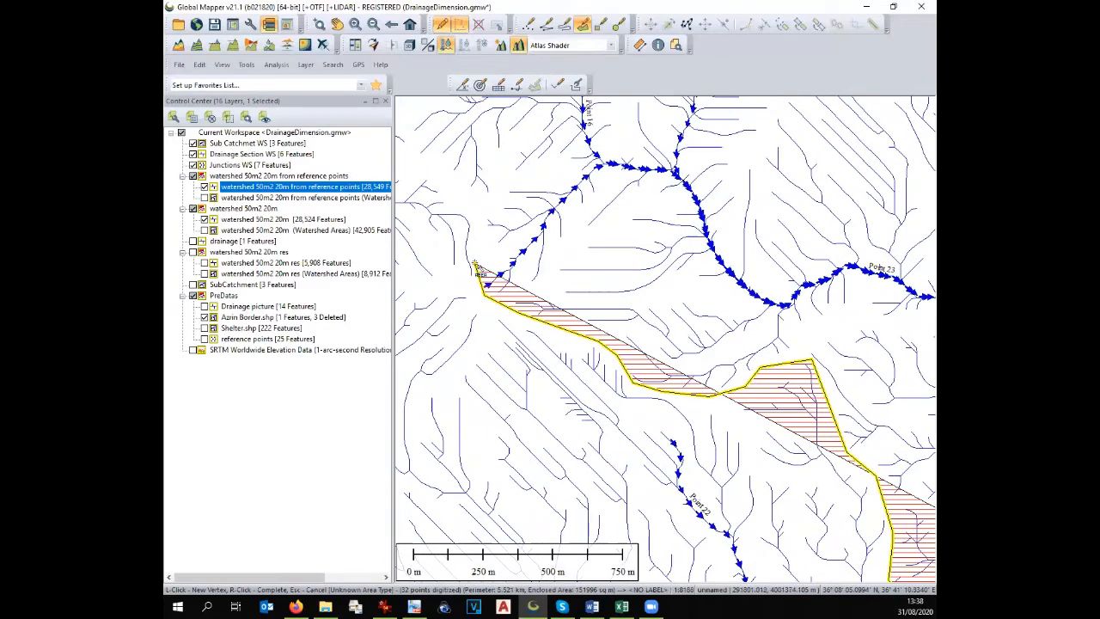
key(Up)
click(478, 259)
click(458, 248)
click(423, 224)
key(Left)
key(Up)
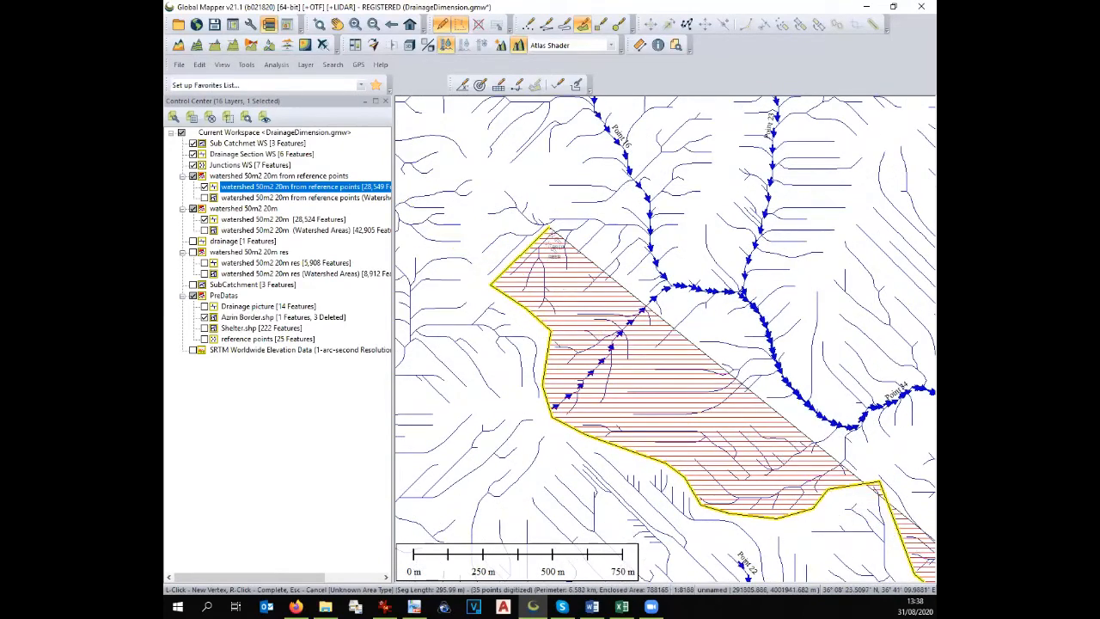
Extend the catchment boundary north along the divide west of the Point 16 stream
click(471, 245)
click(486, 208)
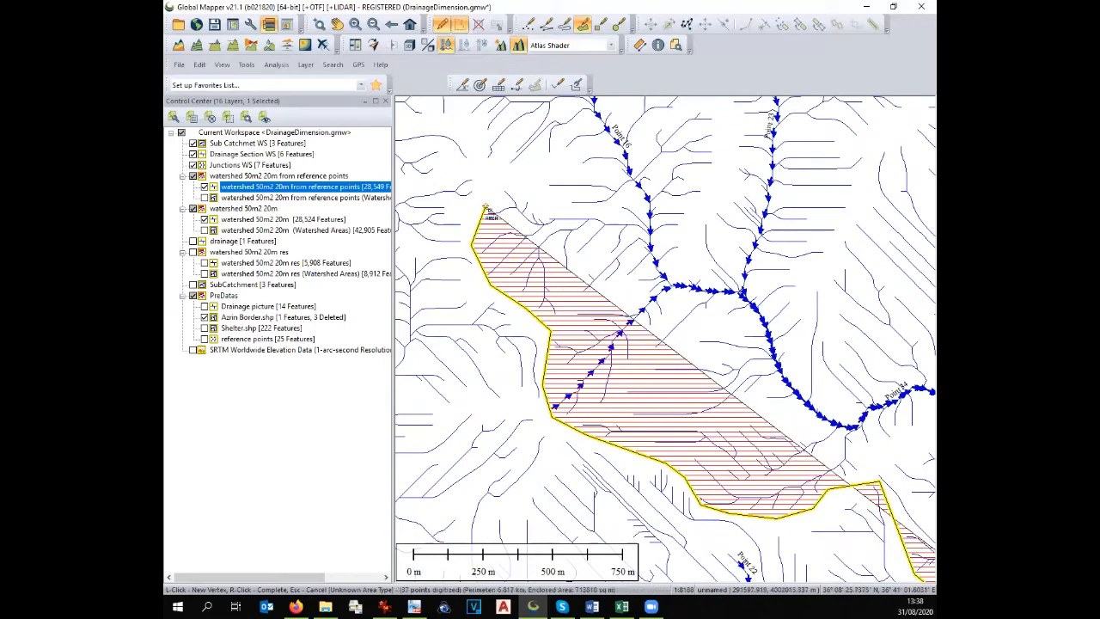
key(Up)
click(486, 236)
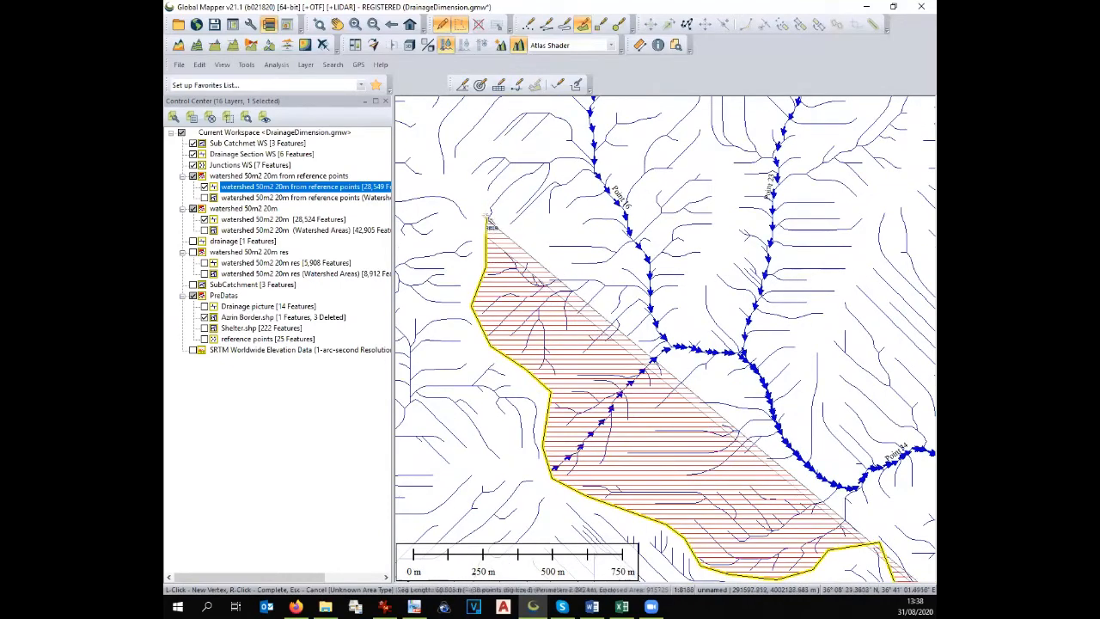
key(Up)
click(473, 233)
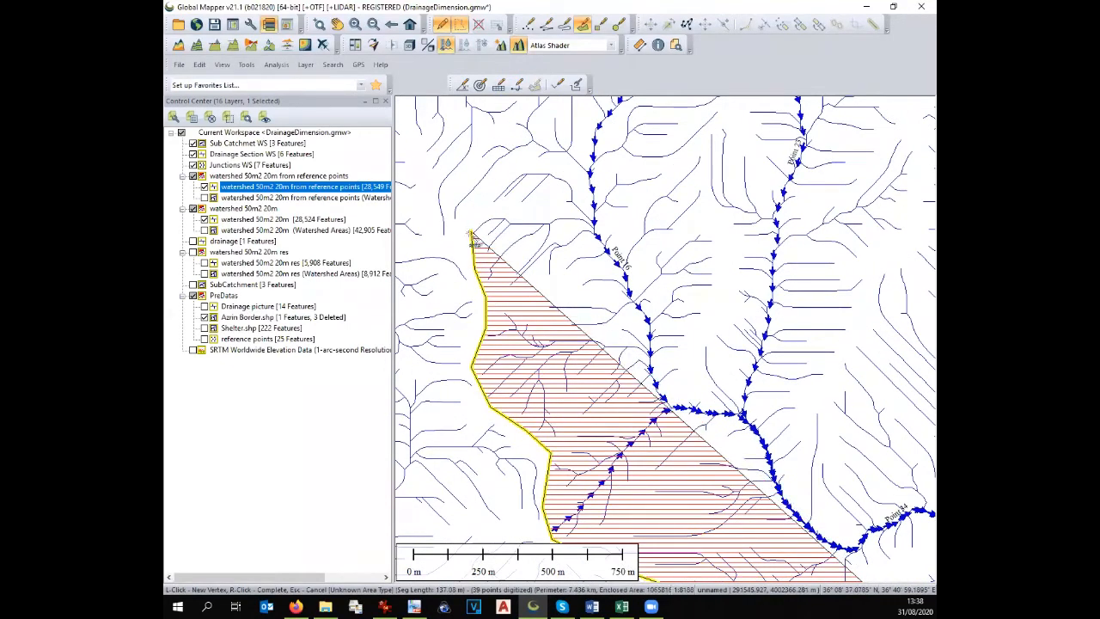
Continue the catchment boundary along the western divide, then northeast towards the upper end of the Point 16 stream
key(Up)
key(Up)
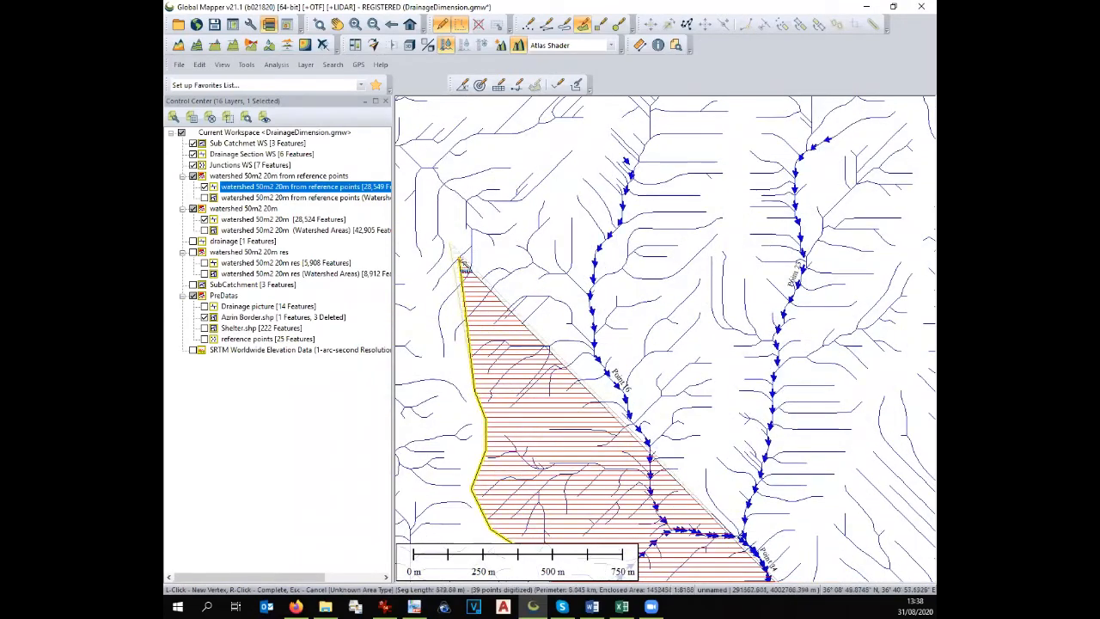
key(Left)
click(516, 345)
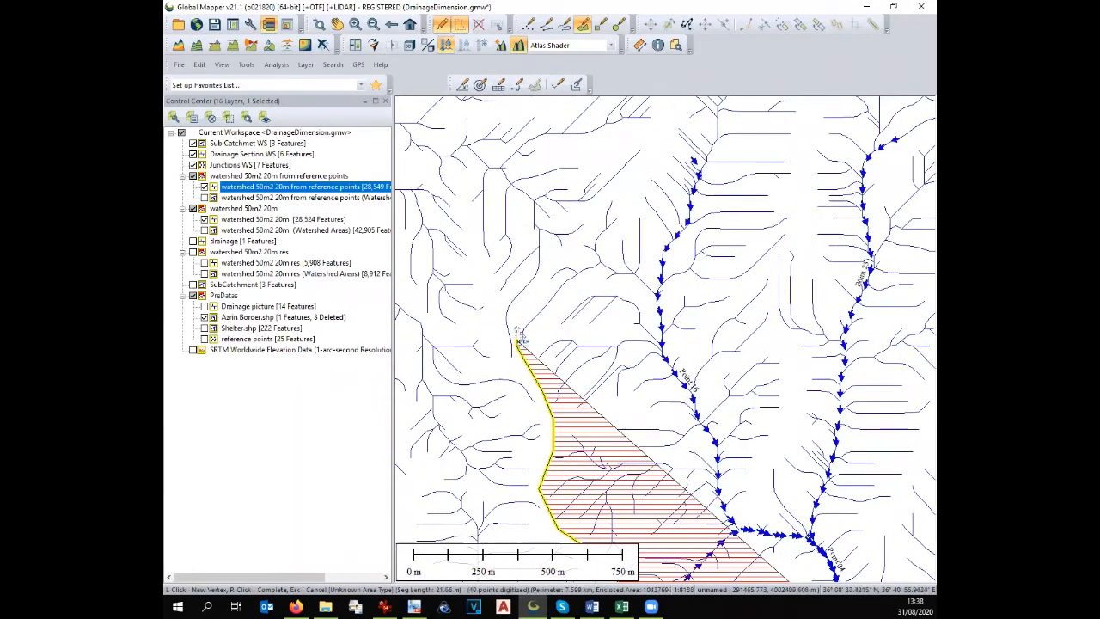
click(519, 328)
click(544, 274)
click(563, 256)
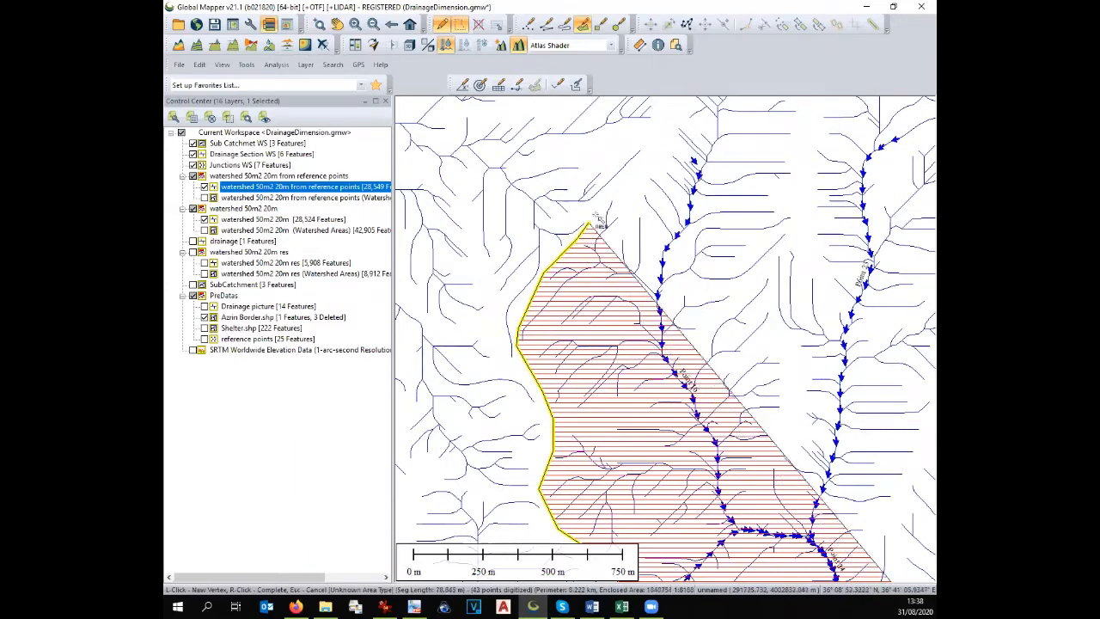
click(587, 223)
click(609, 199)
Extend the catchment boundary northeast along the divide past the upper end of the Point 16 stream
key(Up)
key(Up)
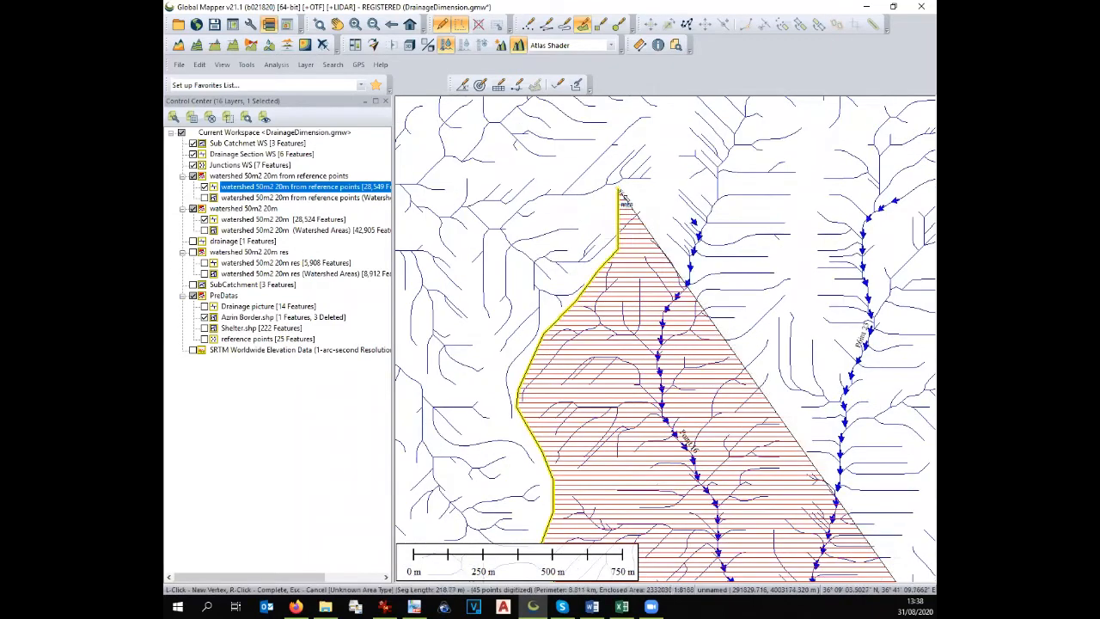
click(672, 213)
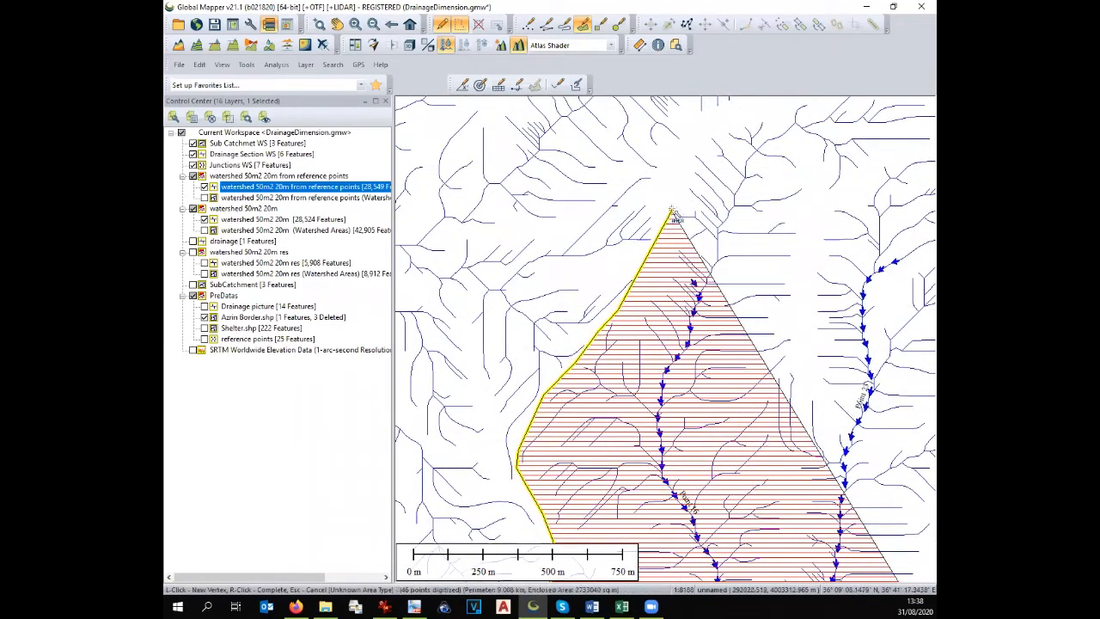
click(683, 176)
click(693, 146)
key(Up)
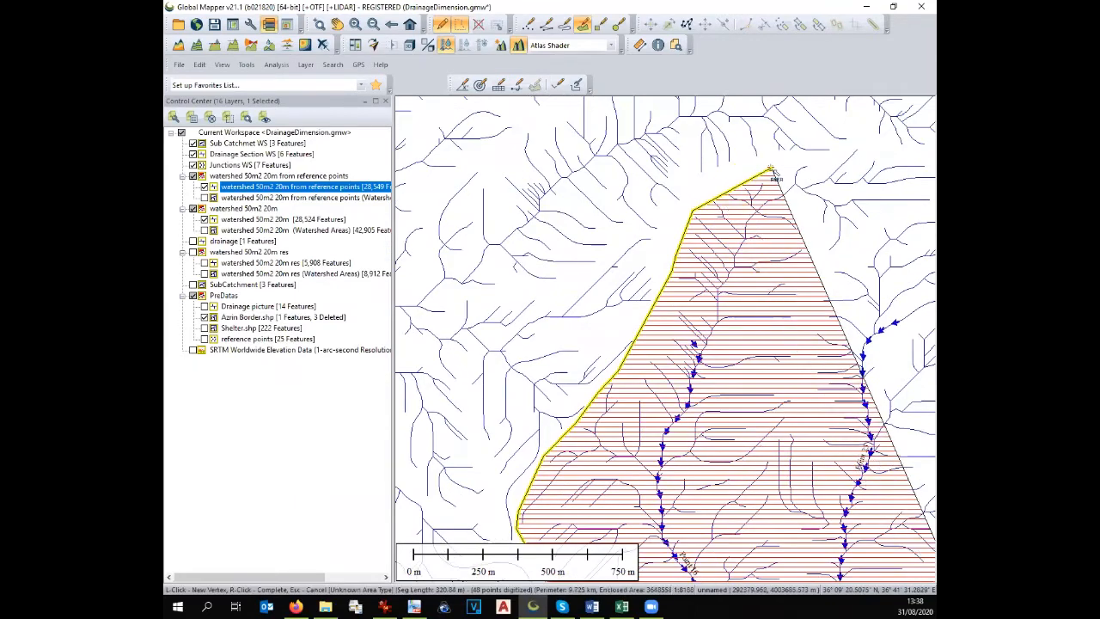
Carry the catchment boundary east across the northern divide, around the headwaters of the two long parallel streams
click(771, 169)
click(812, 159)
key(Up)
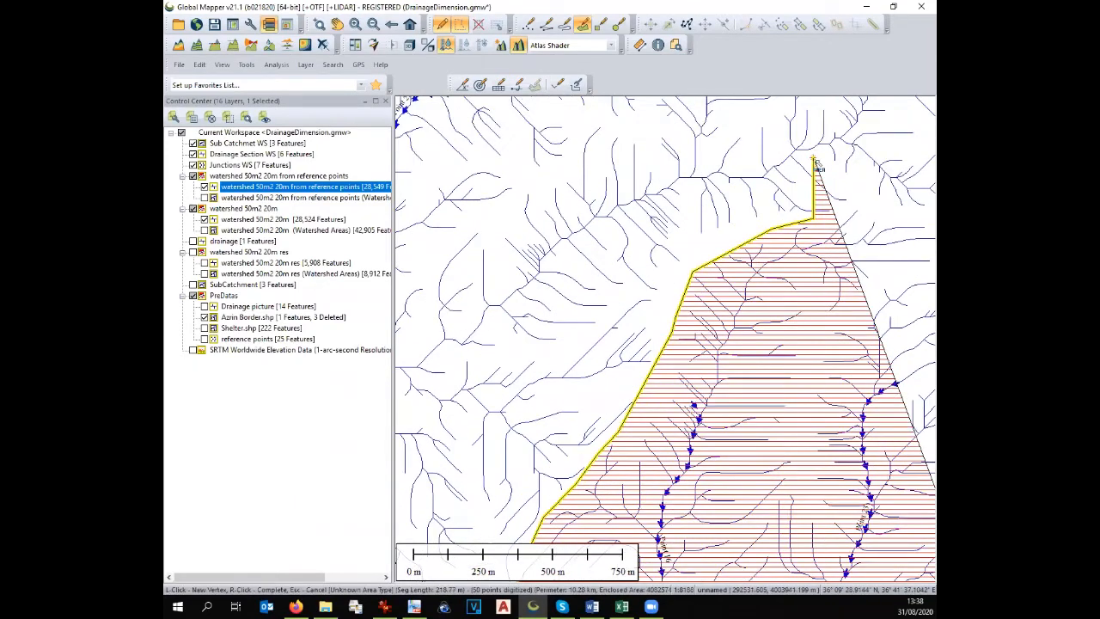
key(Right)
click(803, 203)
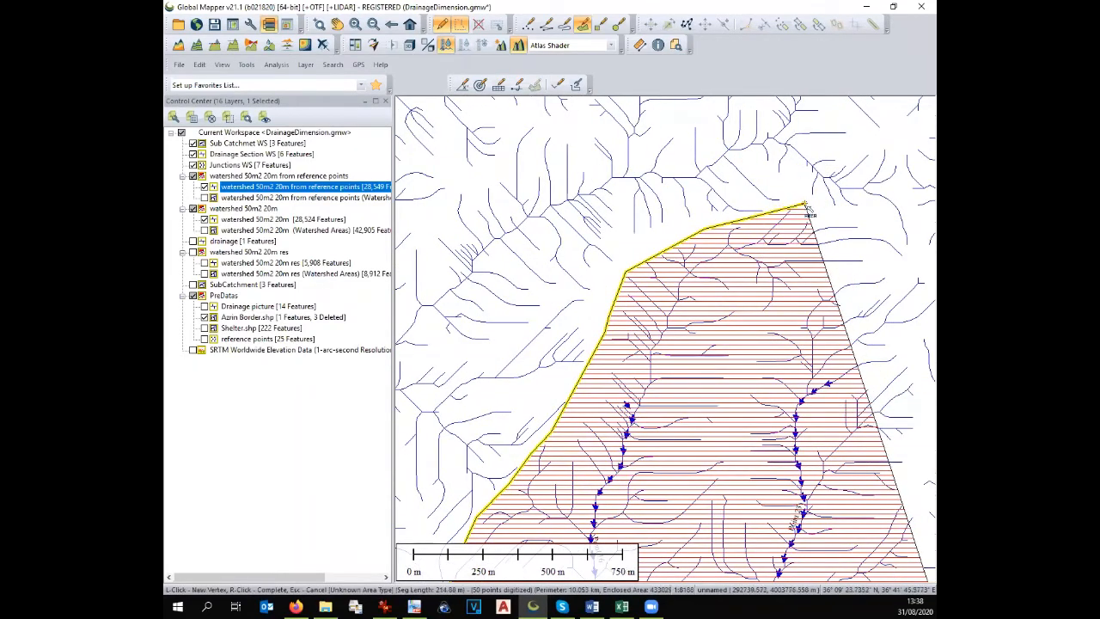
click(861, 221)
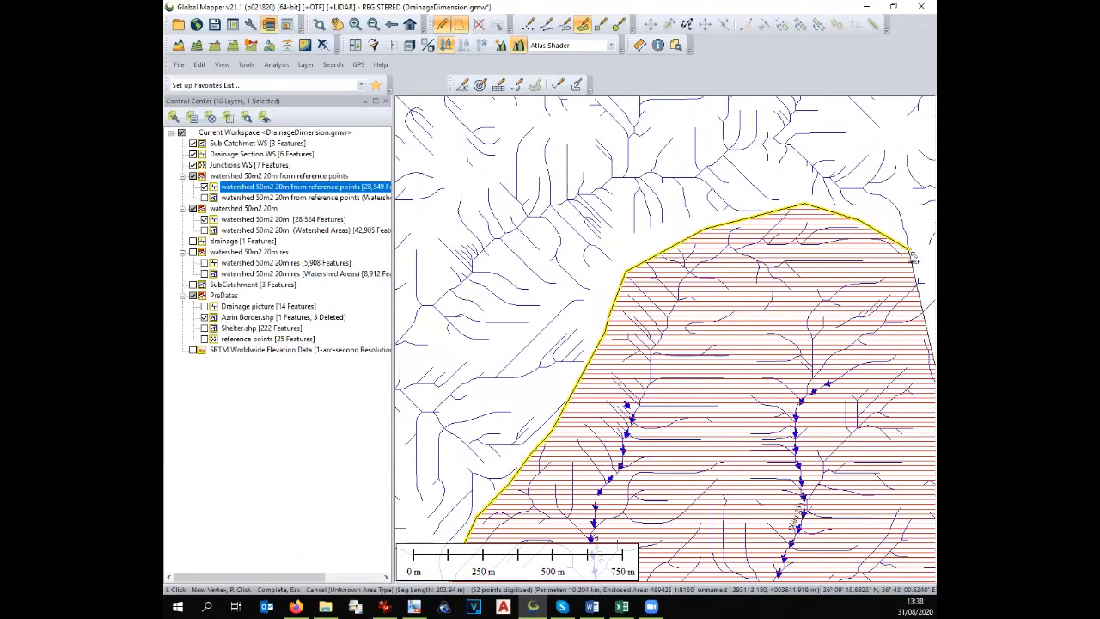
Turn the catchment boundary southeast around the northeastern headwaters and start it down the eastern divide
key(Down)
key(Down)
key(Right)
key(Right)
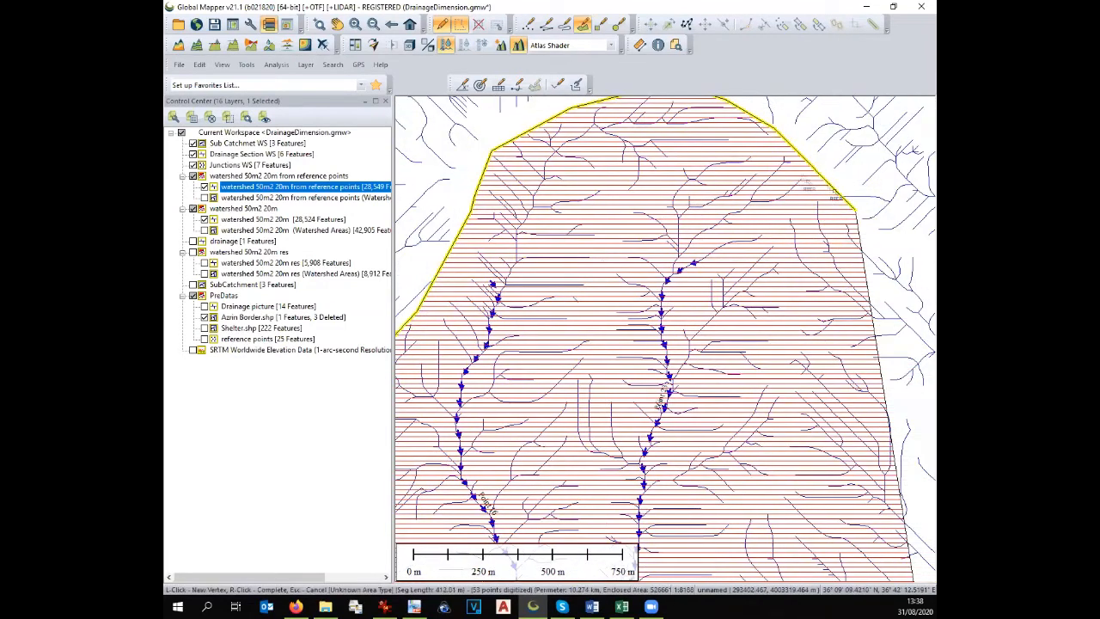
click(815, 183)
click(803, 196)
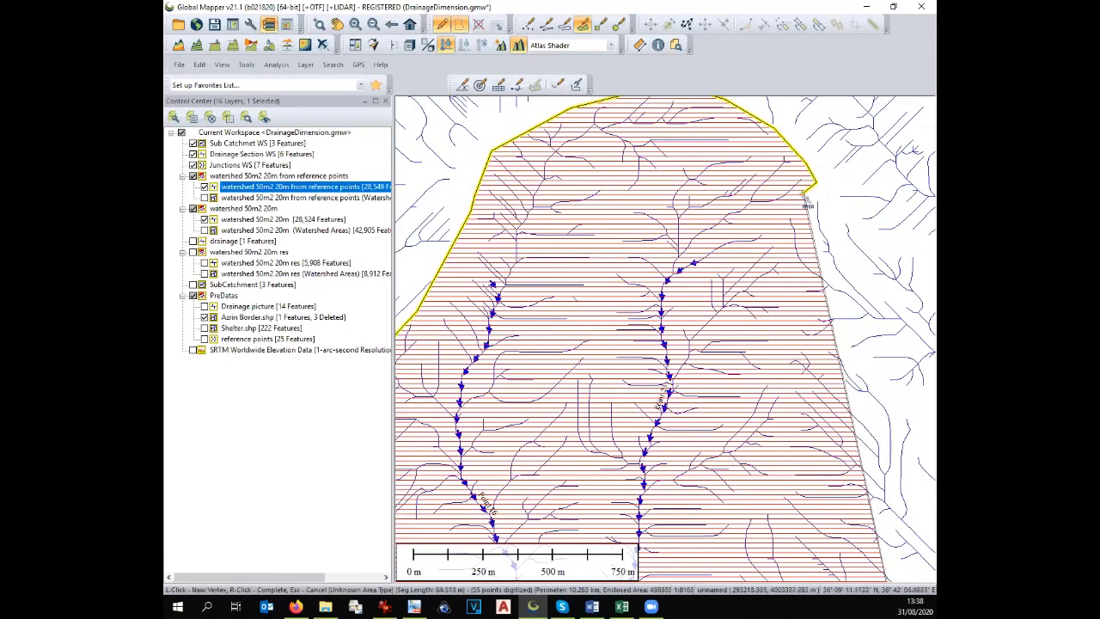
Trace the catchment boundary south along the divide east of the eastern parallel stream's upper reach
key(Down)
key(Right)
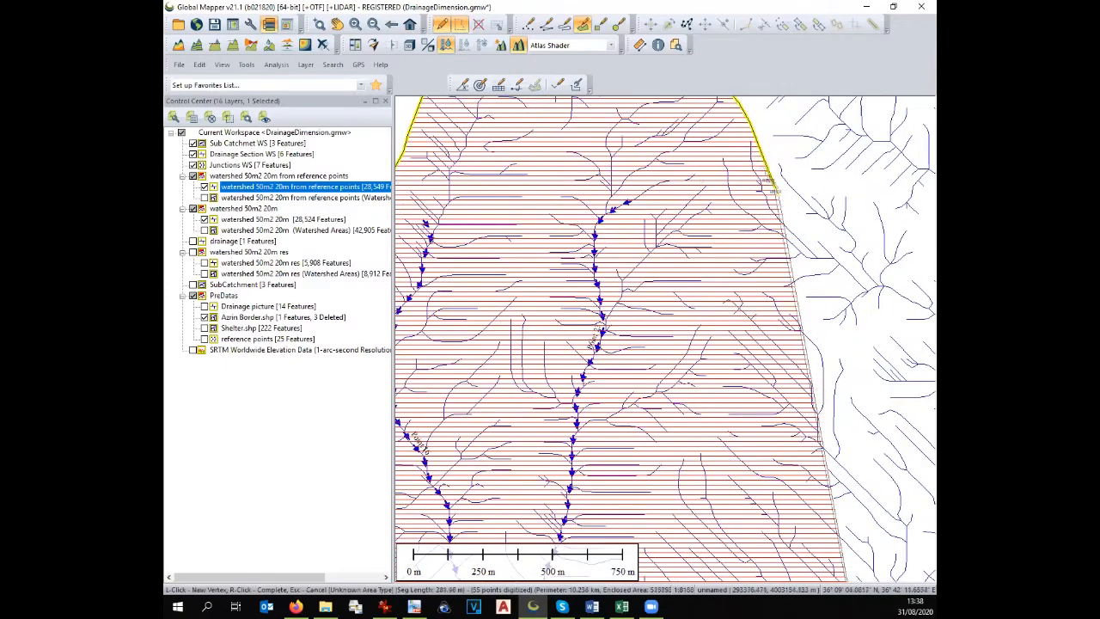
click(731, 143)
click(716, 159)
click(718, 198)
key(Down)
click(720, 225)
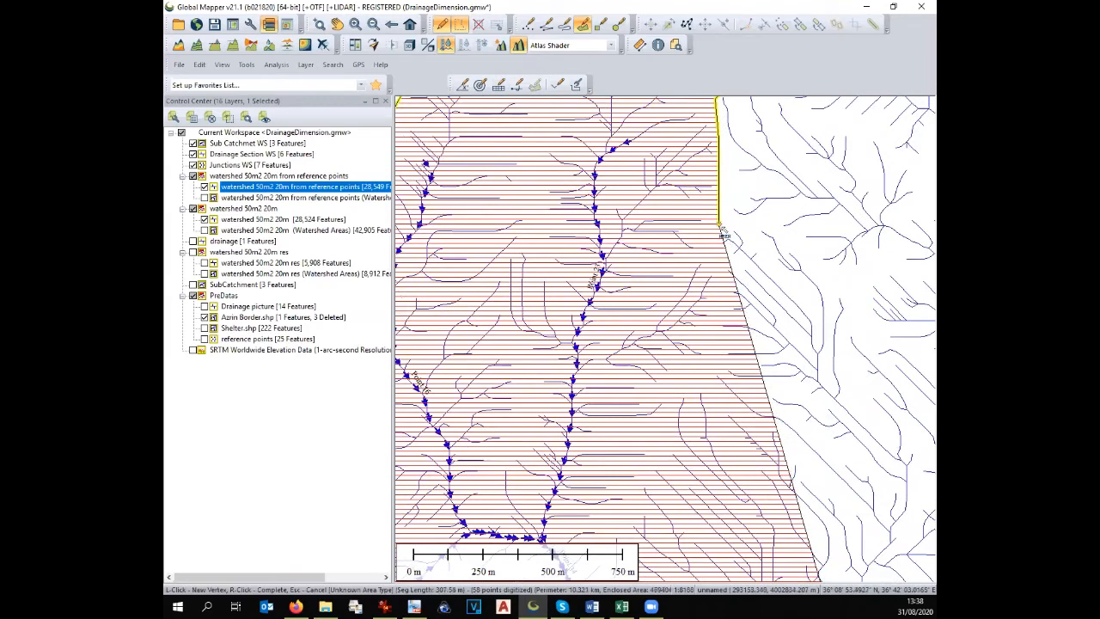
Examine the stream network southeast of the last boundary vertex to find where the eastern divide runs
key(Down)
key(Down)
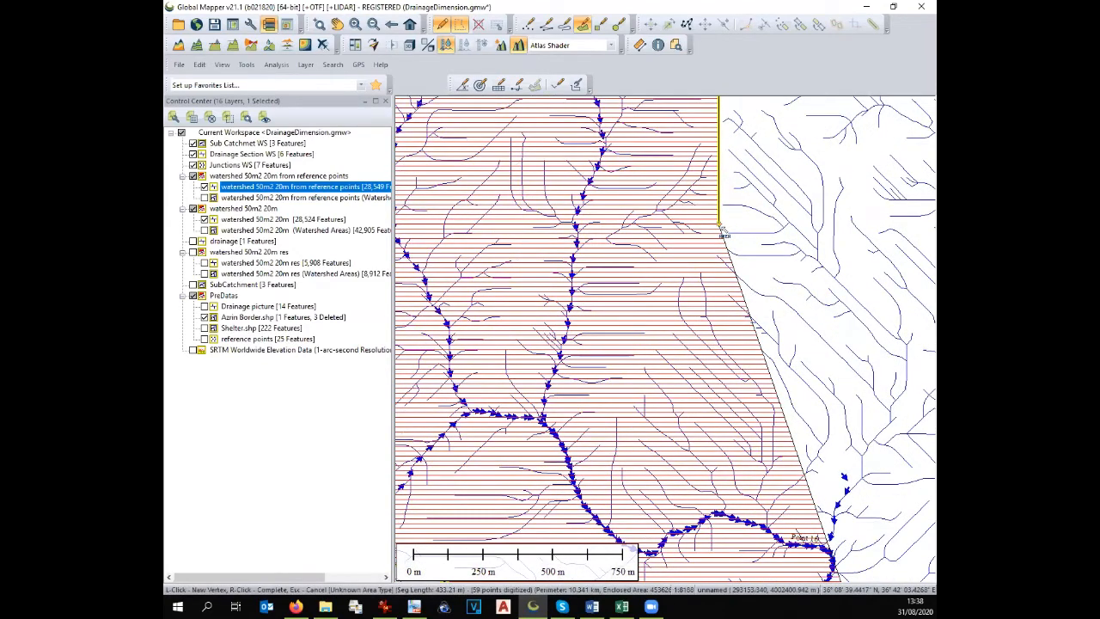
key(Right)
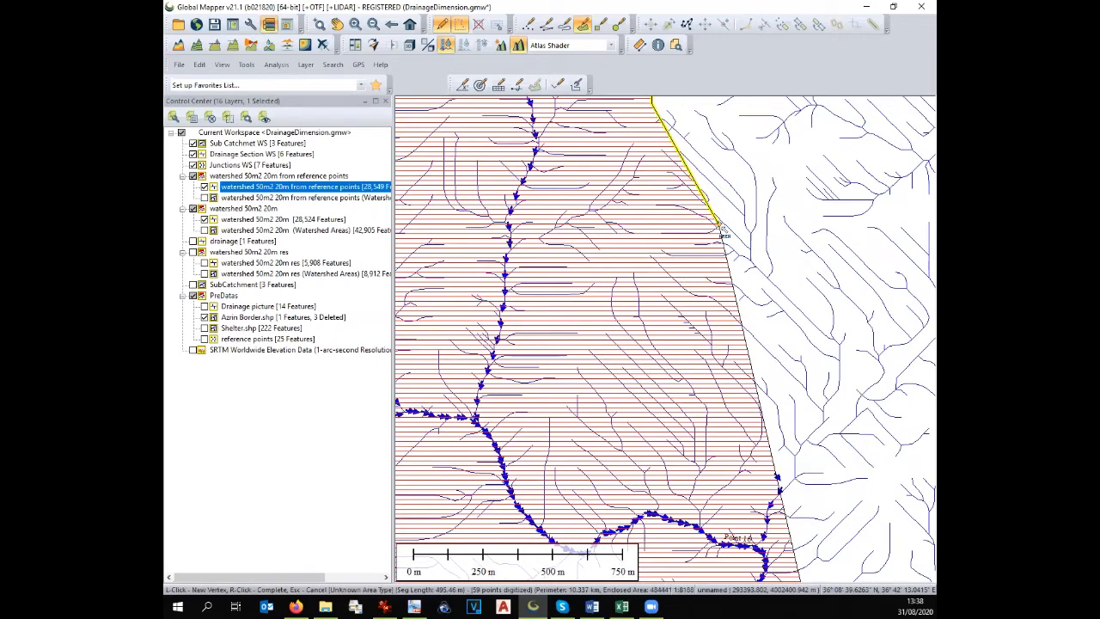
key(Down)
key(Down)
key(Right)
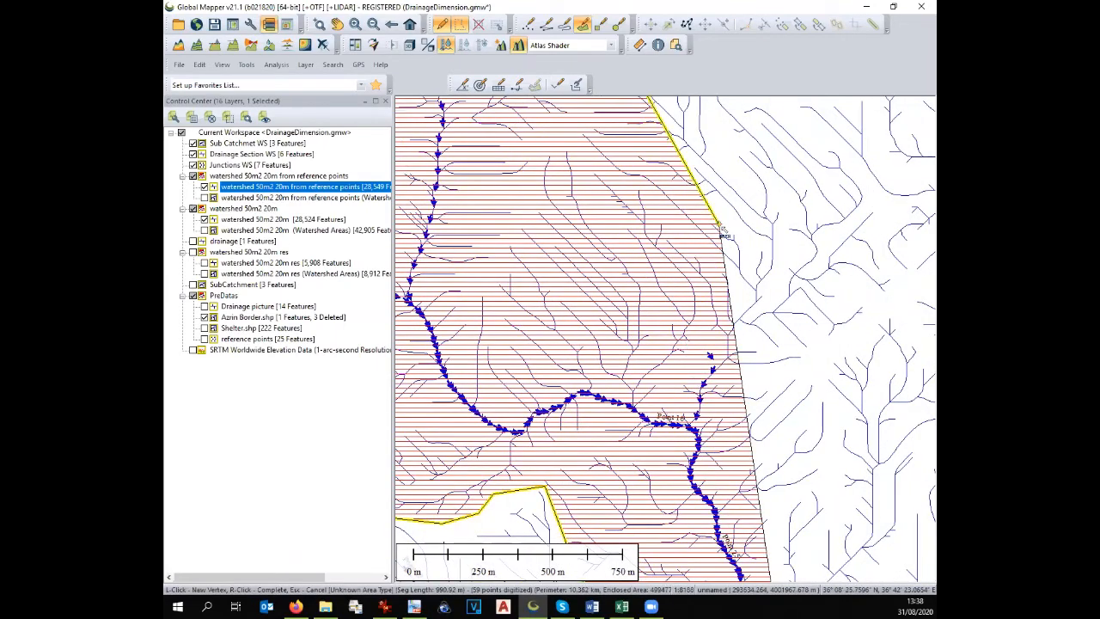
key(Up)
key(Up)
key(Up)
key(Up)
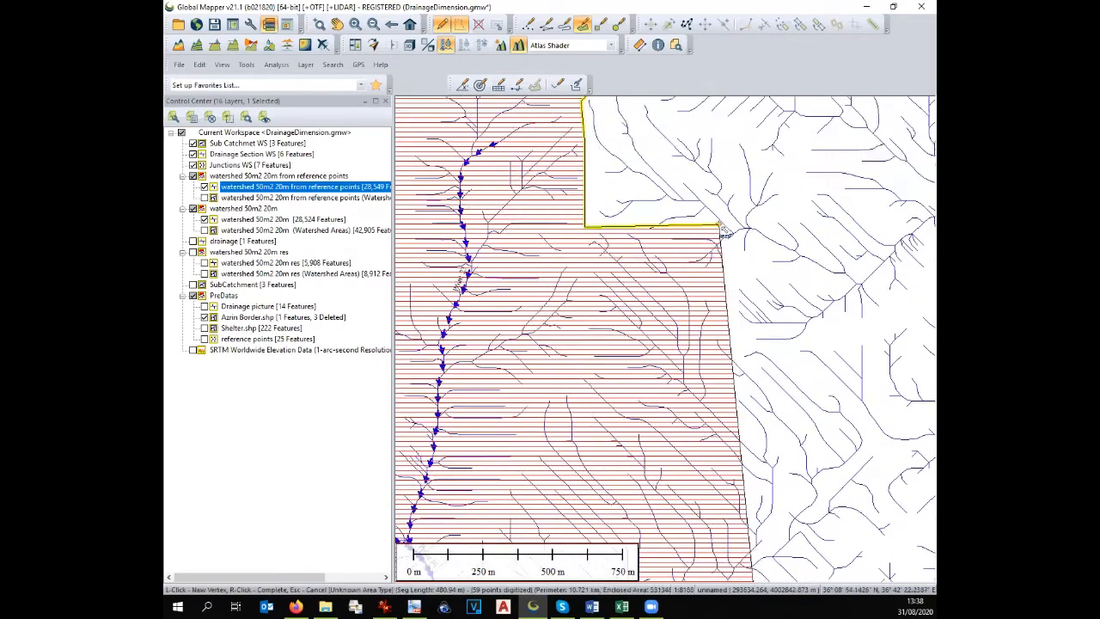
key(Up)
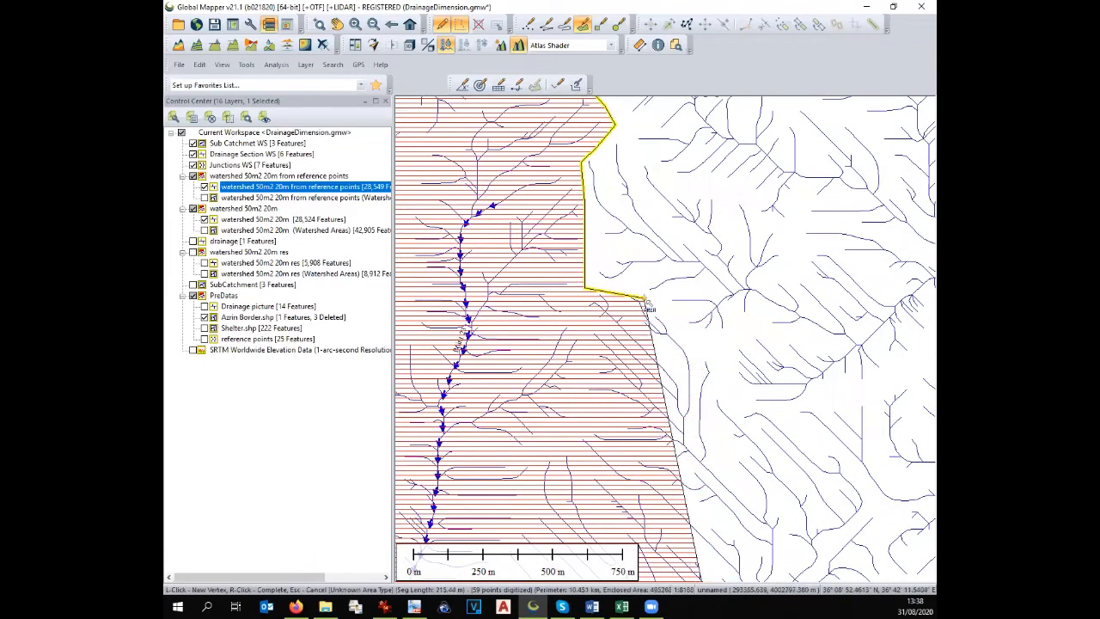
Extend the catchment boundary southeast along the divide, keeping the diagonal tributaries that drain to the main stream inside
click(644, 299)
click(696, 339)
key(Down)
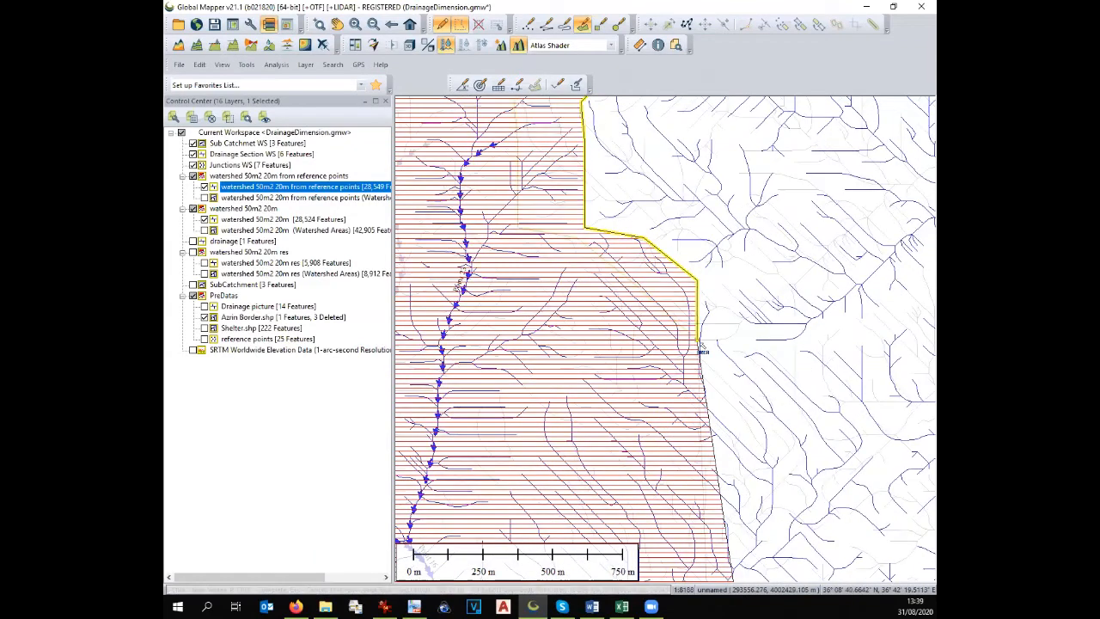
key(Right)
key(Right)
key(Down)
key(Down)
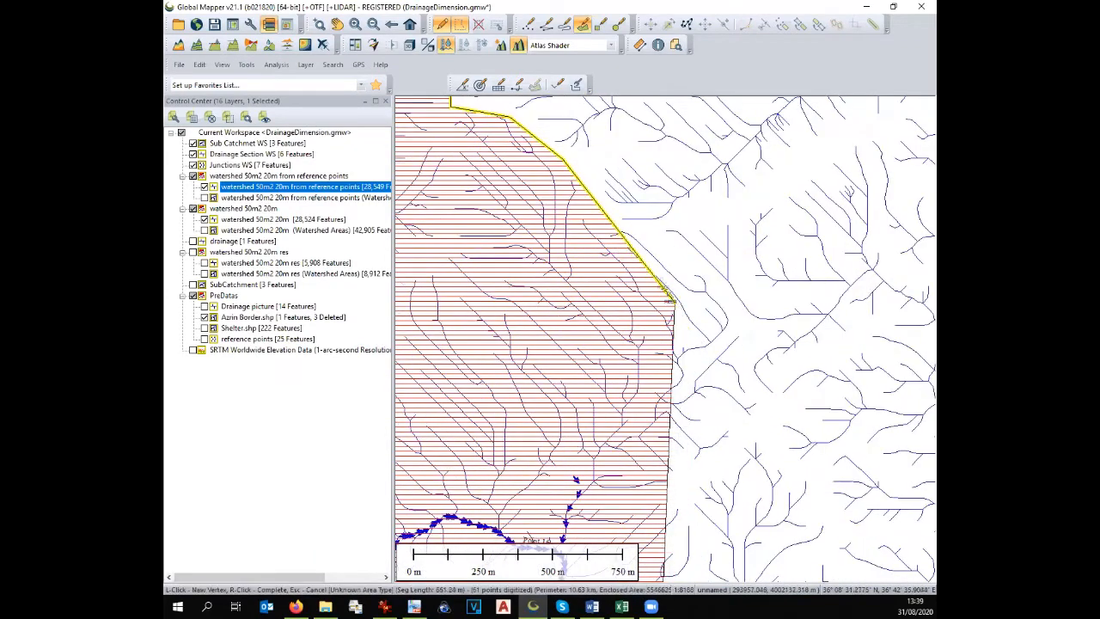
click(596, 214)
click(646, 231)
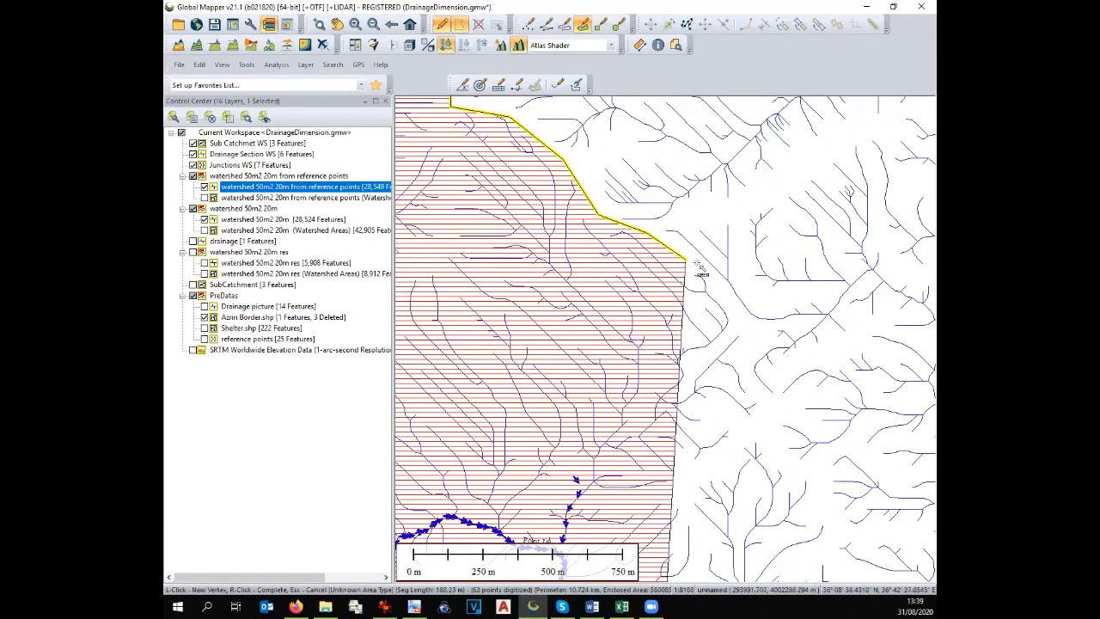
click(701, 269)
Continue the catchment boundary south along the eastern divide, level with the short tributary joining the Point 16 stream
key(Down)
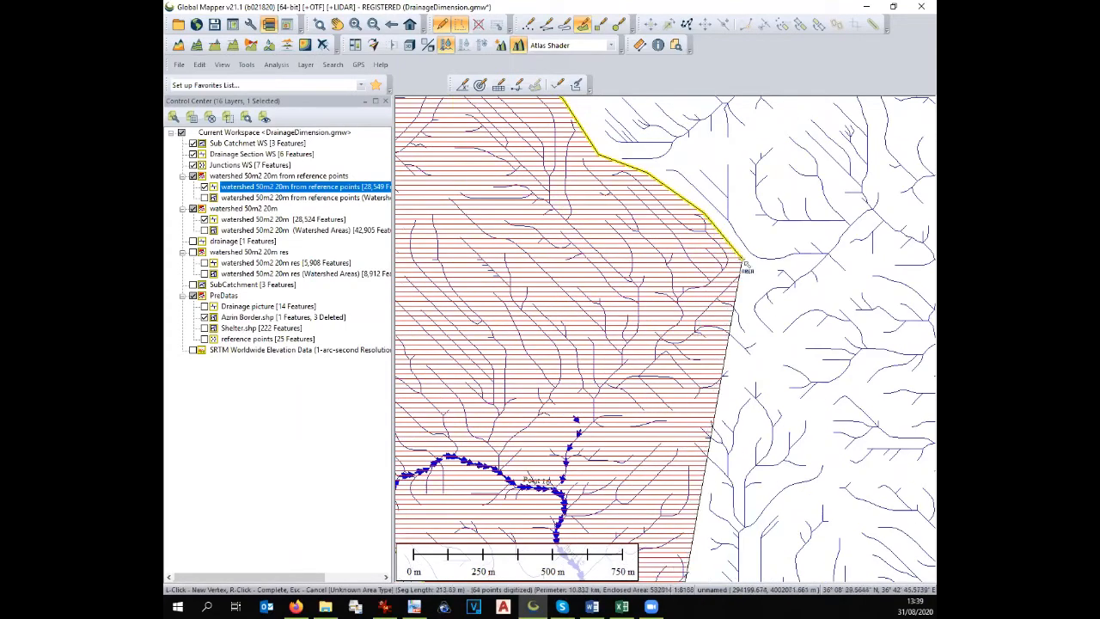
key(Down)
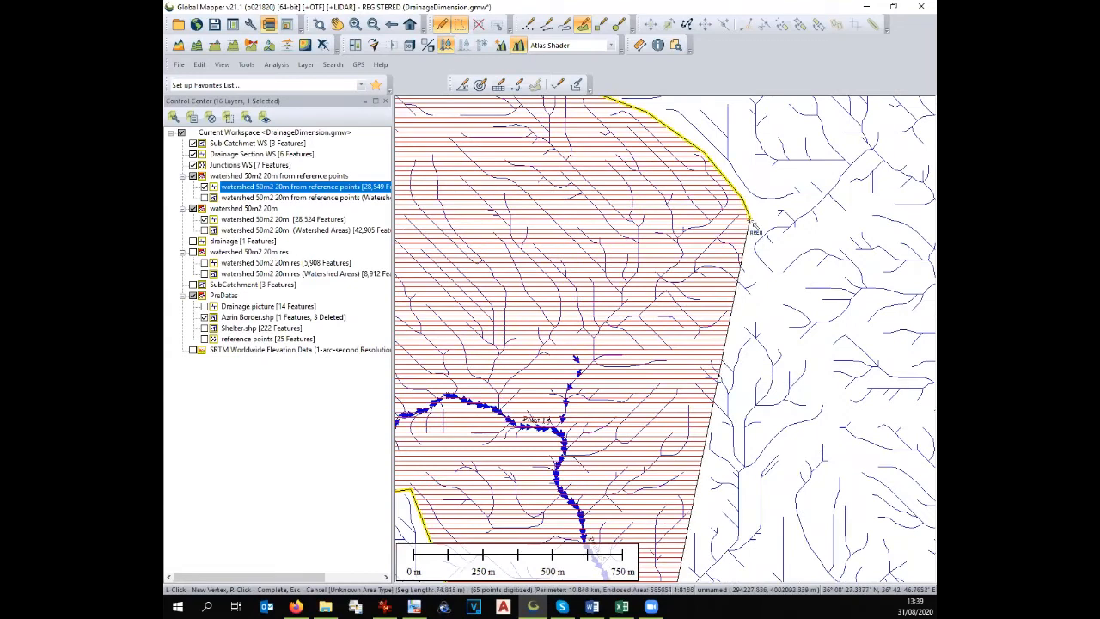
key(Down)
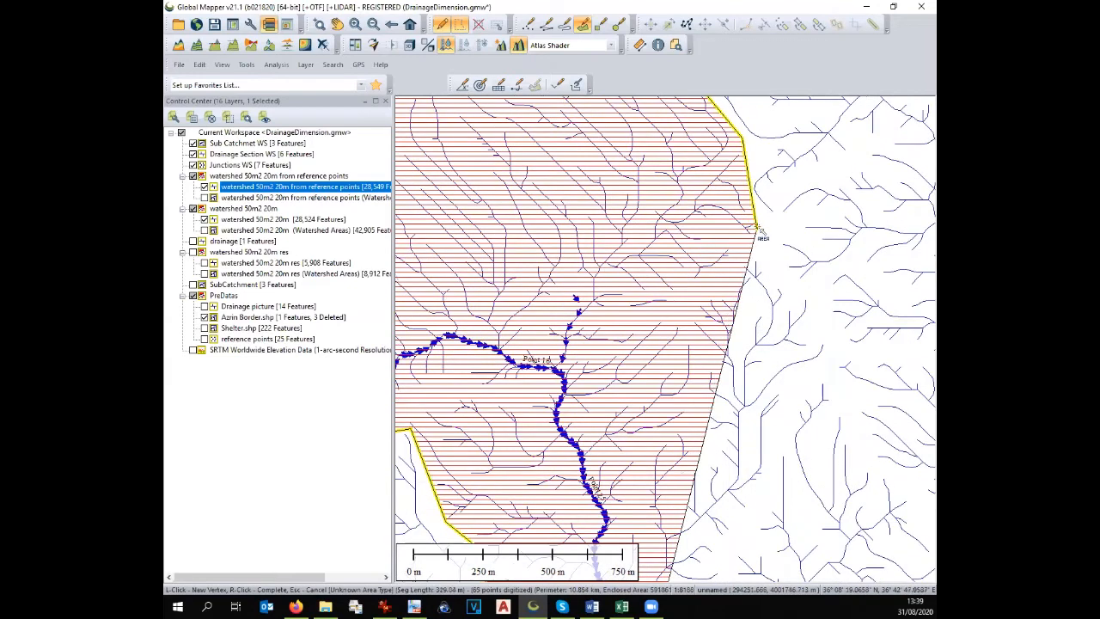
click(759, 225)
key(Down)
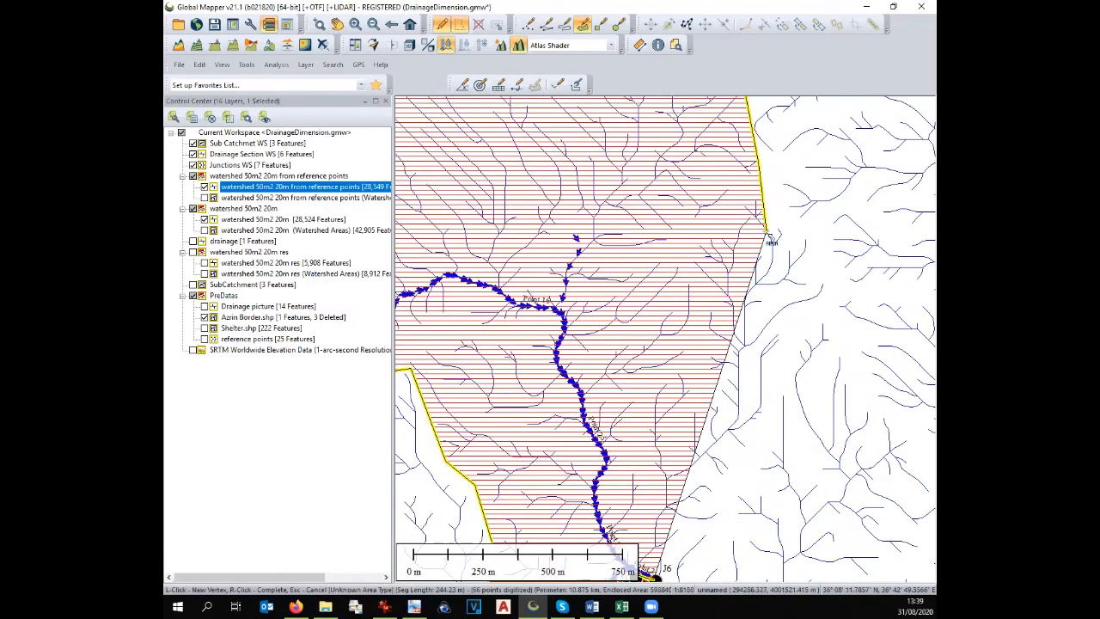
click(769, 214)
Curve the catchment boundary around the outer bulge of the easternmost tributaries and turn it back southwest
click(789, 222)
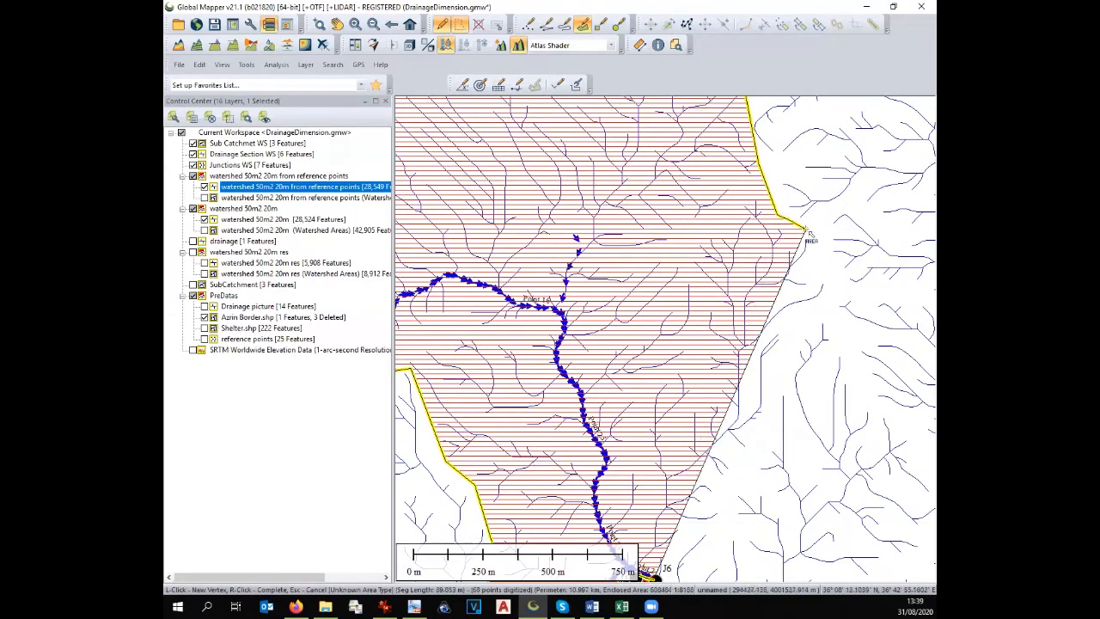
click(807, 232)
click(821, 249)
click(830, 260)
click(834, 283)
click(828, 301)
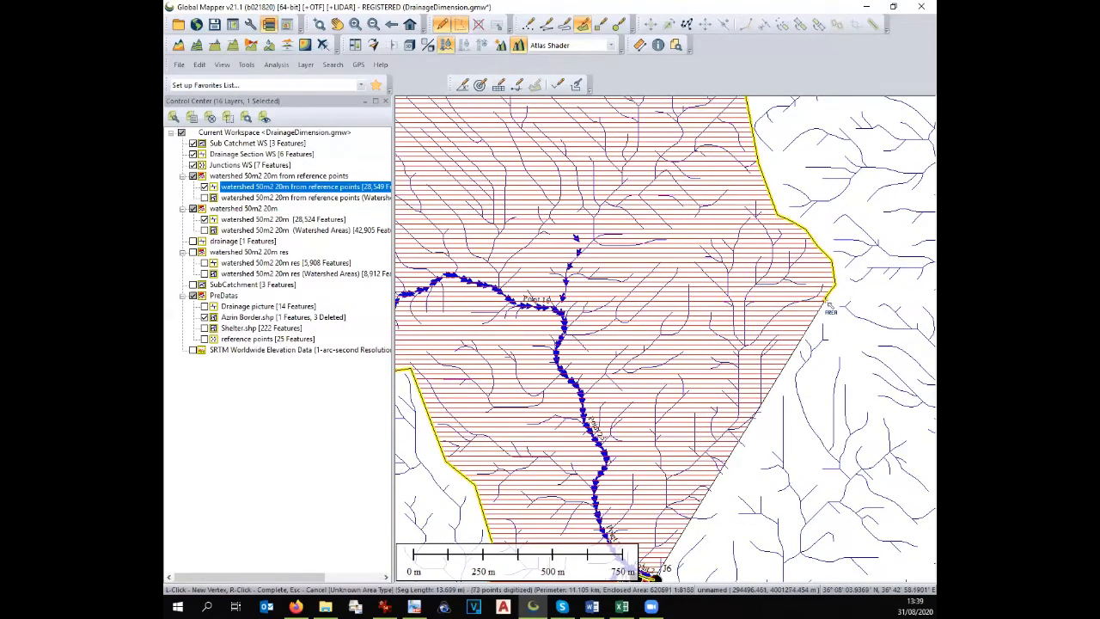
Trace the catchment boundary southwest down the eastern divide towards the J6 junction
key(Down)
key(Down)
click(801, 208)
click(782, 253)
click(770, 279)
click(764, 305)
click(758, 330)
click(744, 365)
click(734, 379)
click(723, 395)
click(711, 412)
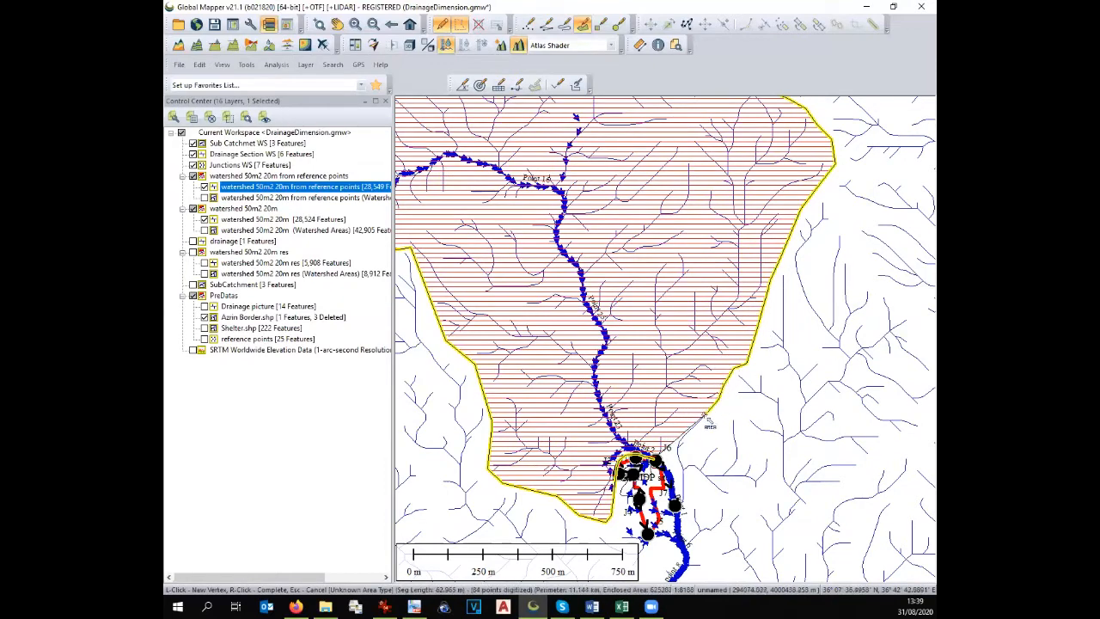
Close the catchment area just above J6 and save it in the Sub Catchmet WS layer as Cat 4
click(677, 426)
right_click(671, 436)
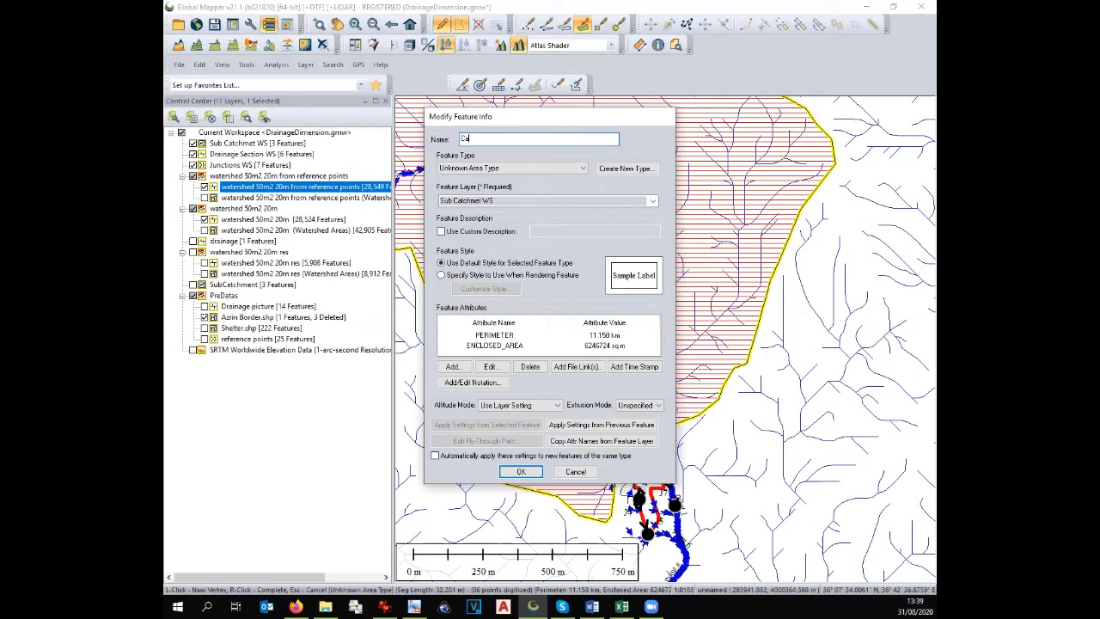
text(Cat 4)
key(Return)
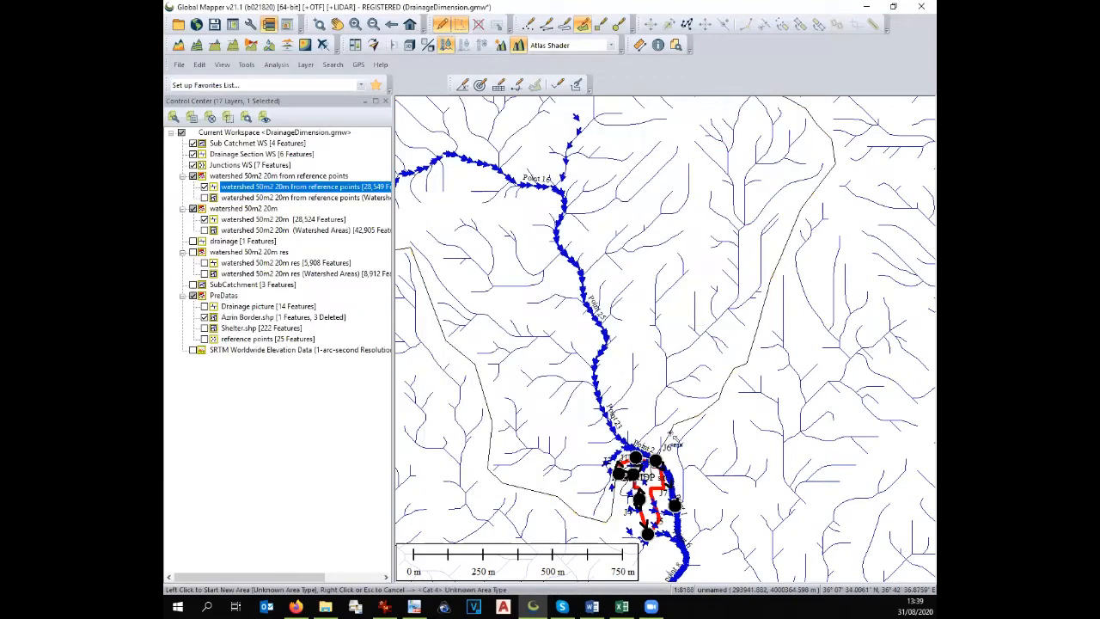
Show the whole catchment and hide the Drainage Section WS layer and the watershed 50m2 20m stream layer
scroll(687, 414, down, 3)
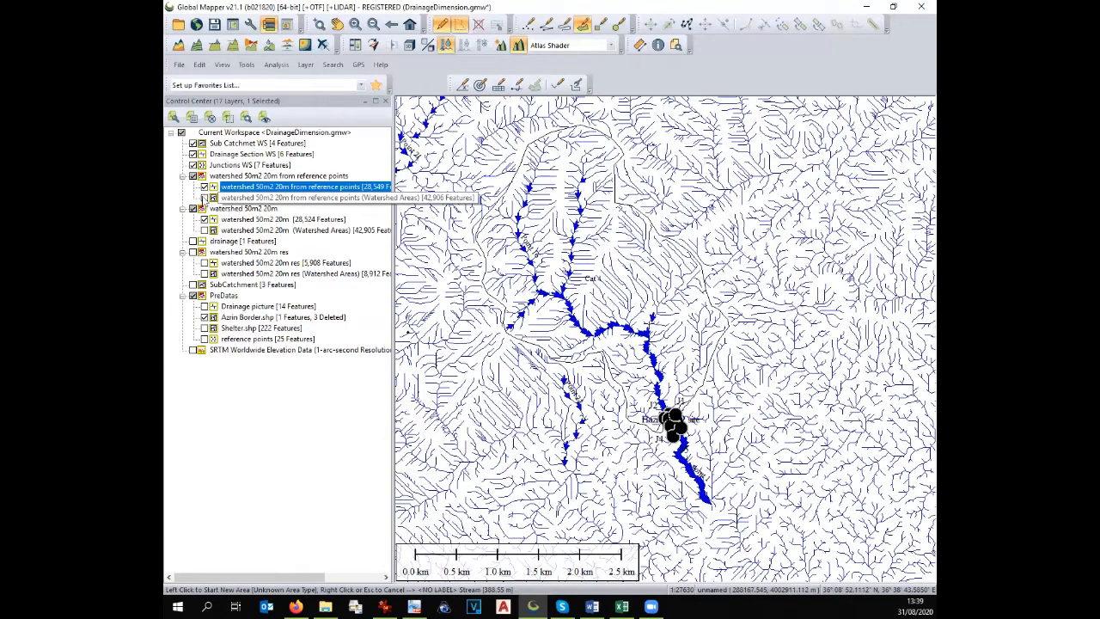
click(193, 156)
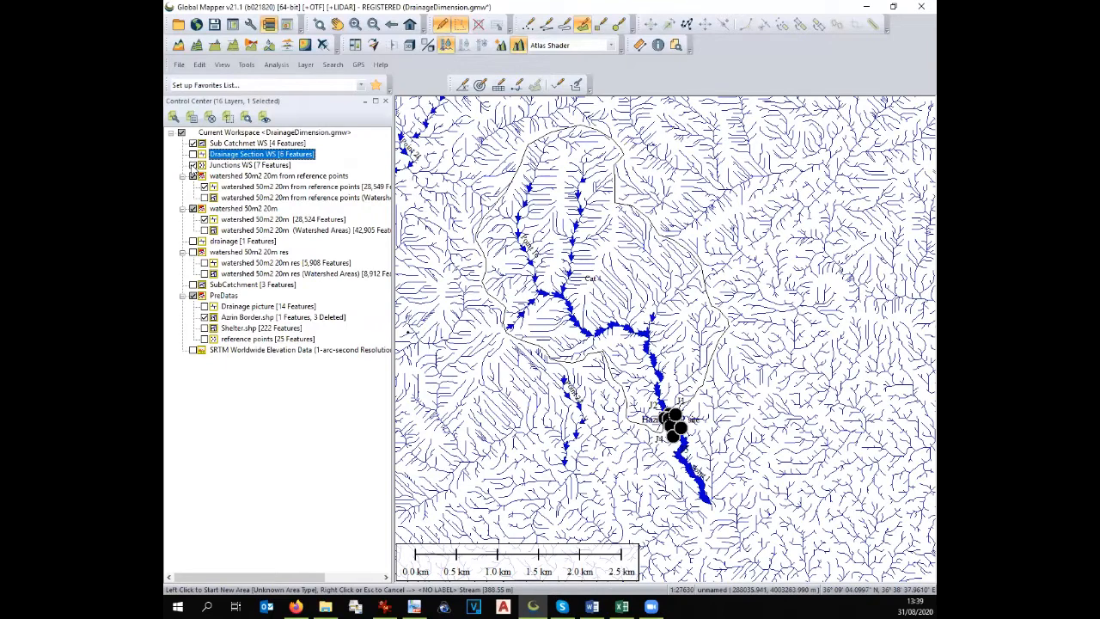
click(204, 220)
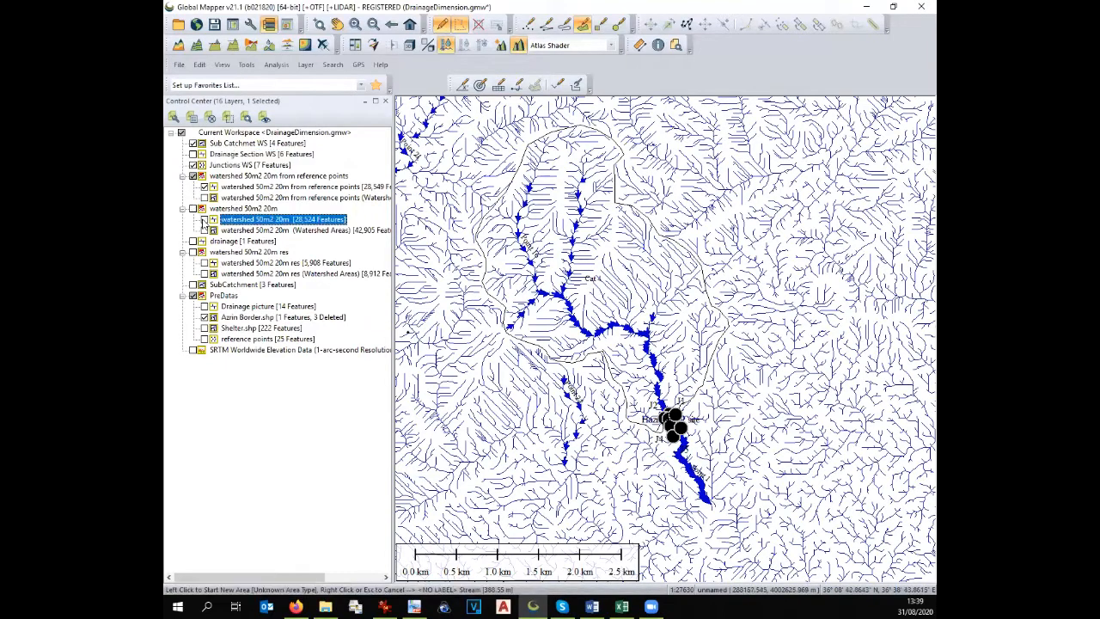
Hide the stream lines of the "watershed 50m2 20m from reference points" layer, leaving the sub-catchments and junctions around the Hazrim IDP site
click(204, 187)
scroll(687, 406, up, 1)
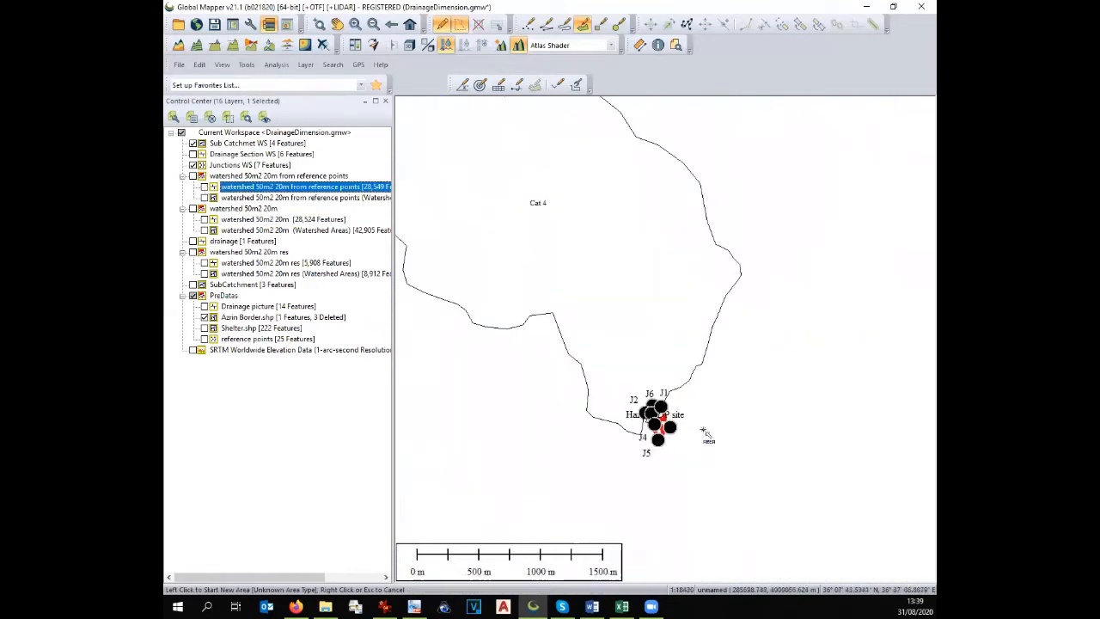
scroll(688, 406, up, 5)
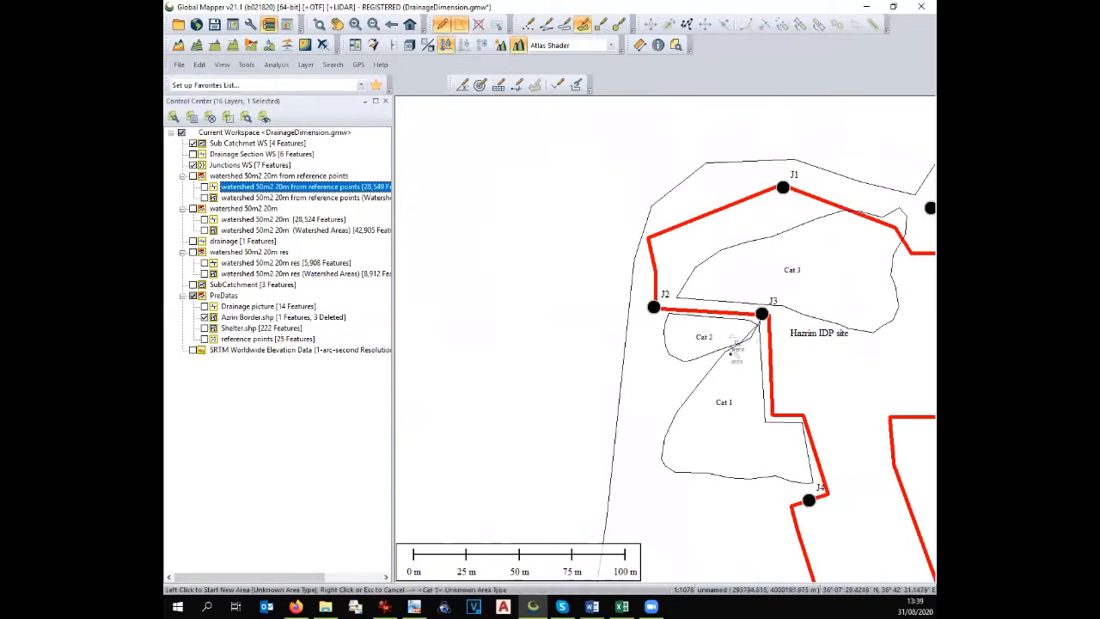
scroll(754, 438, down, 3)
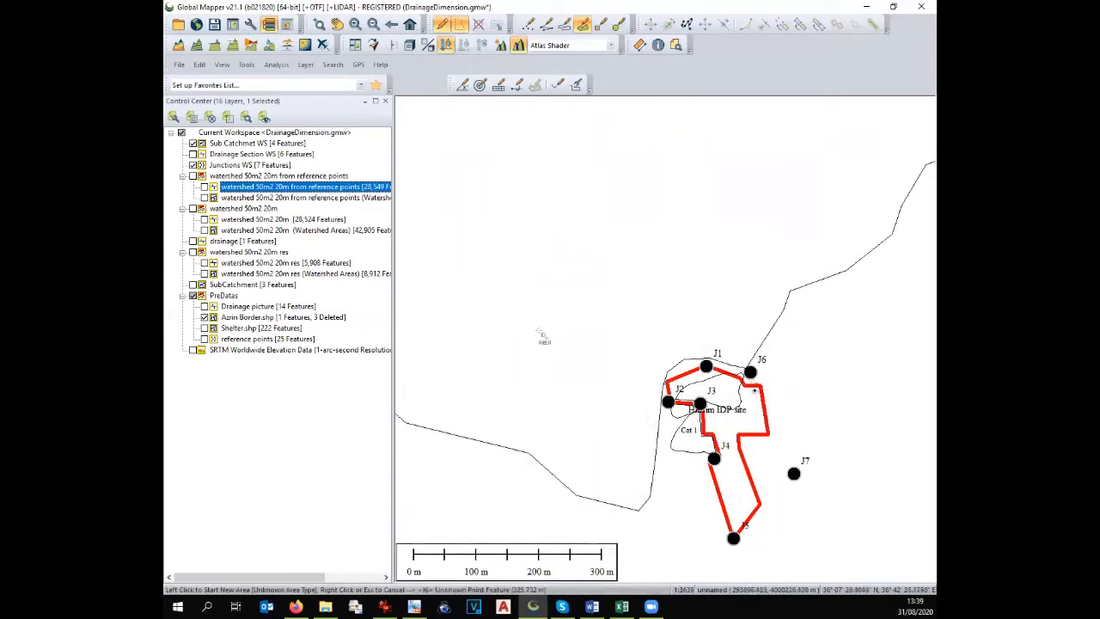
Display the Drainage Section WS layer and examine how its drains connect junctions J1 to J7 beside the Cat 4 catchment
click(192, 153)
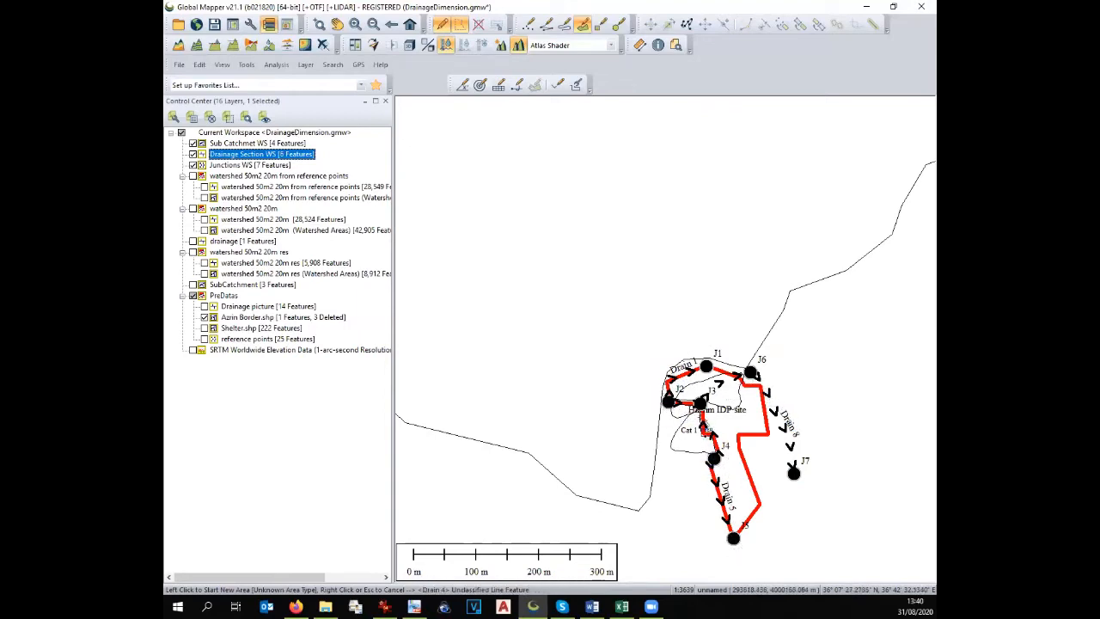
scroll(763, 379, up, 2)
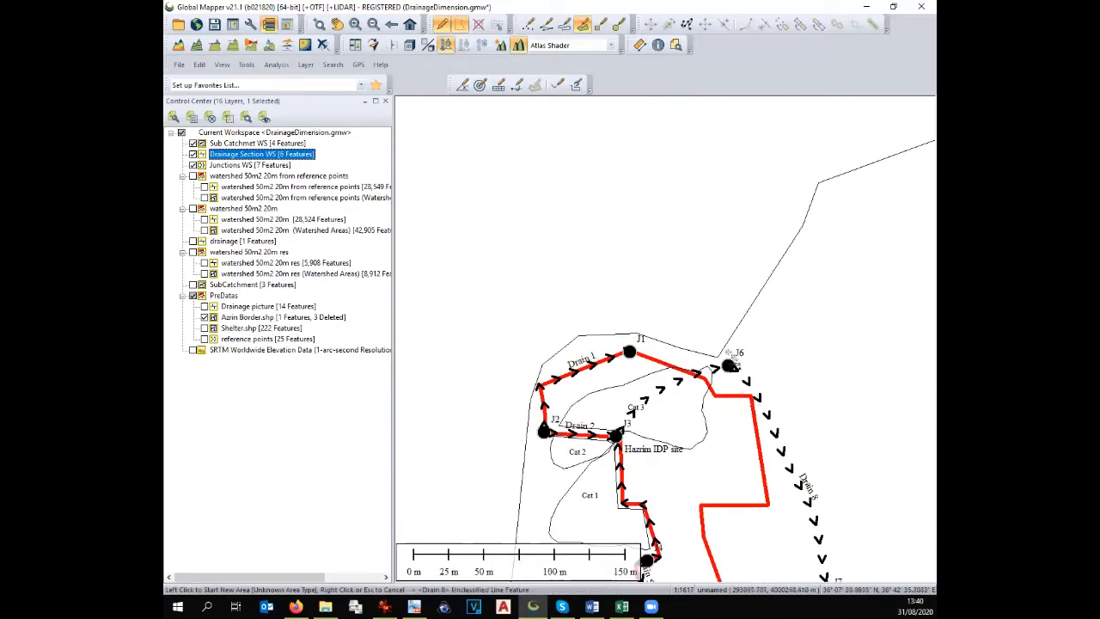
scroll(762, 416, down, 8)
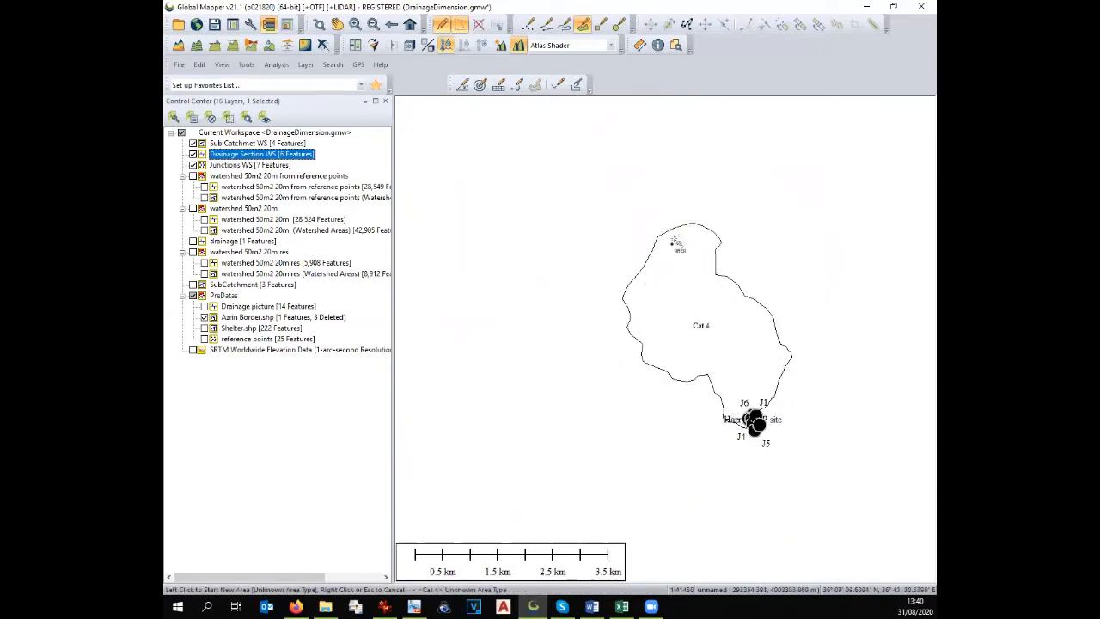
scroll(761, 376, up, 2)
scroll(503, 233, down, 2)
scroll(621, 327, up, 3)
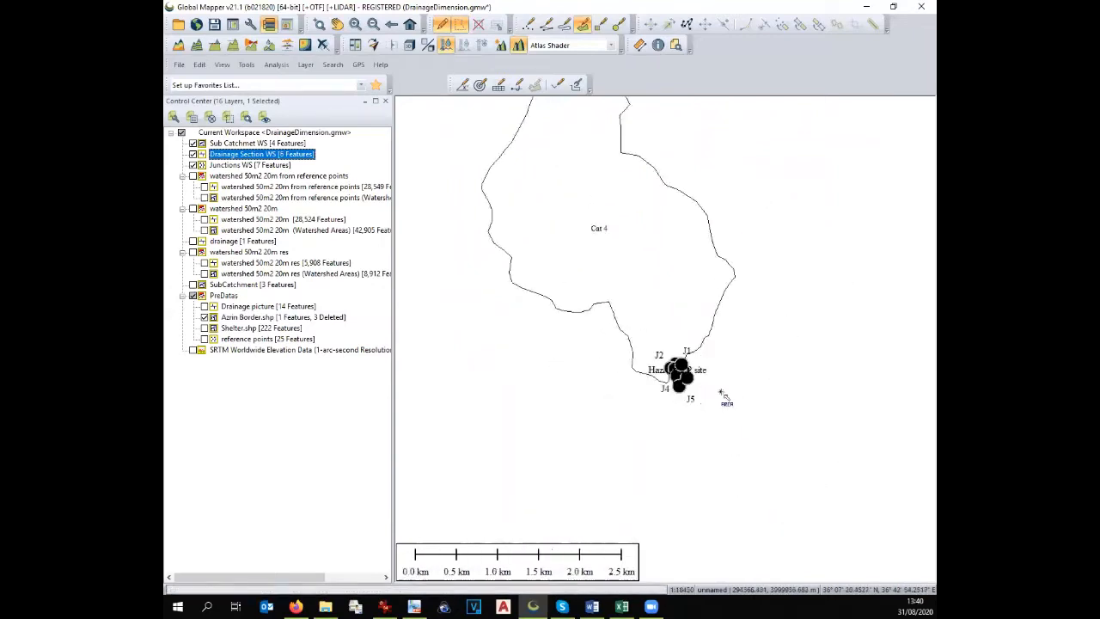
scroll(671, 372, up, 3)
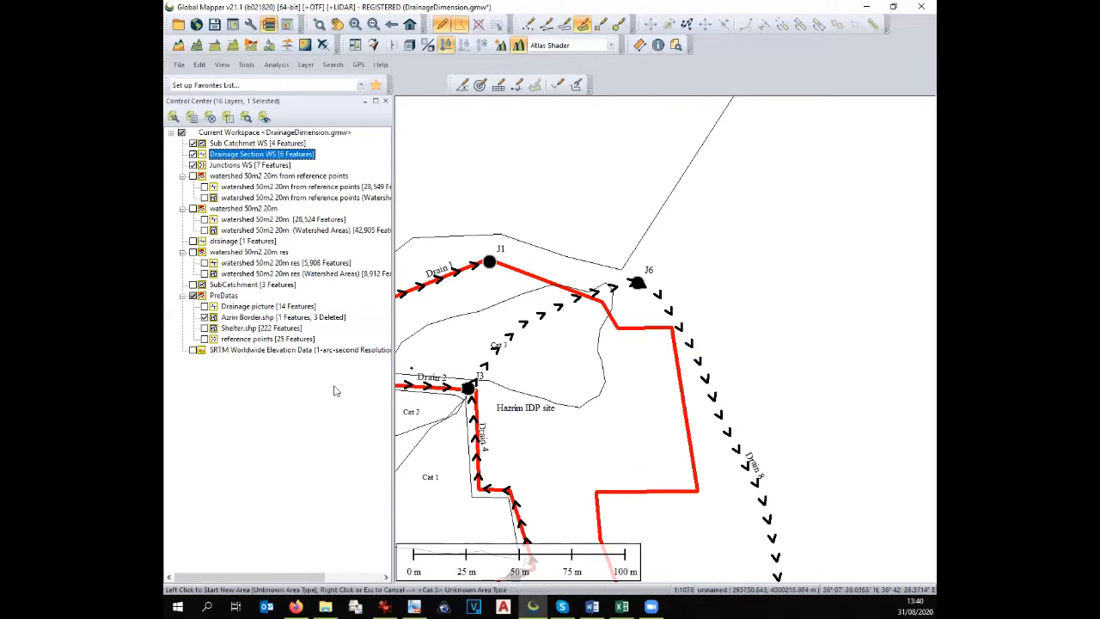
Display the SRTM Worldwide Elevation Data and view a path profile about 44 m long from inside the site northeast across Drain 8
click(194, 350)
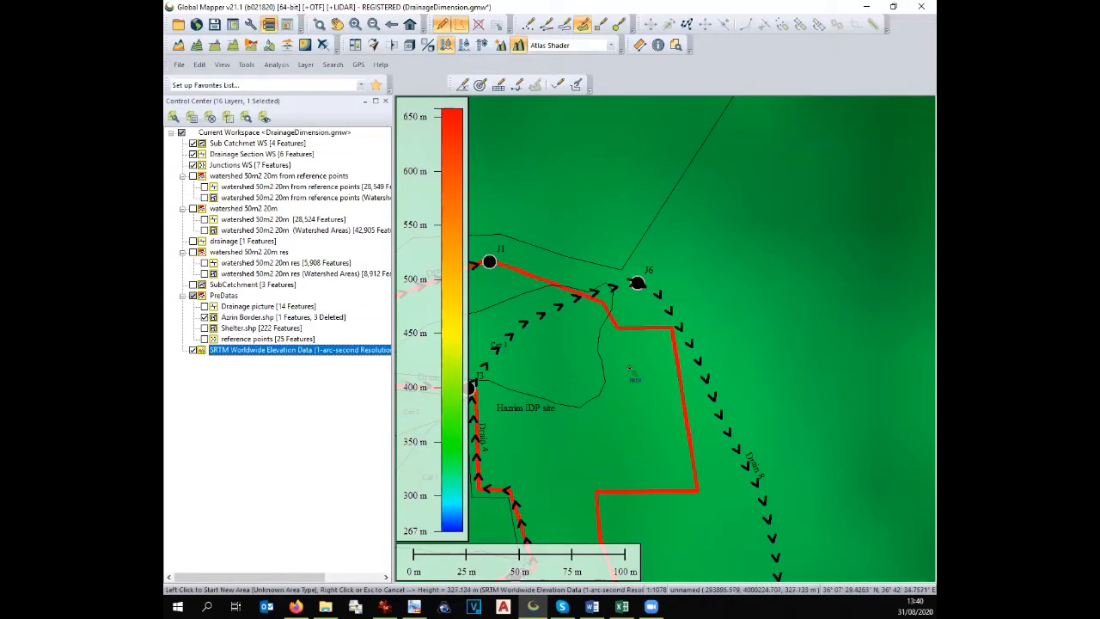
click(232, 45)
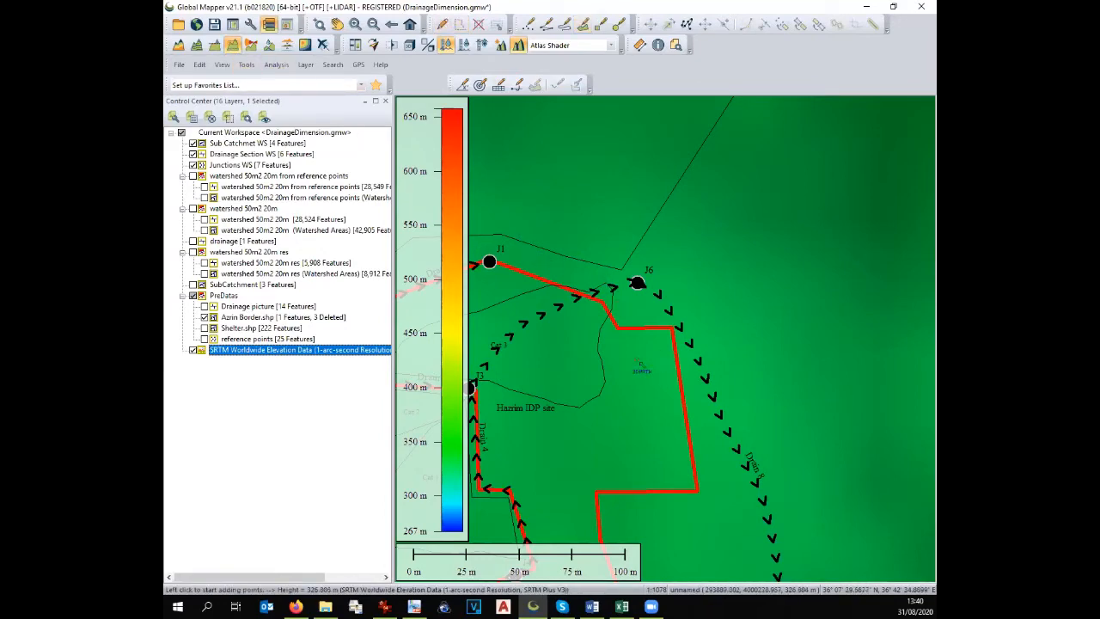
click(635, 359)
right_click(720, 319)
right_click(721, 320)
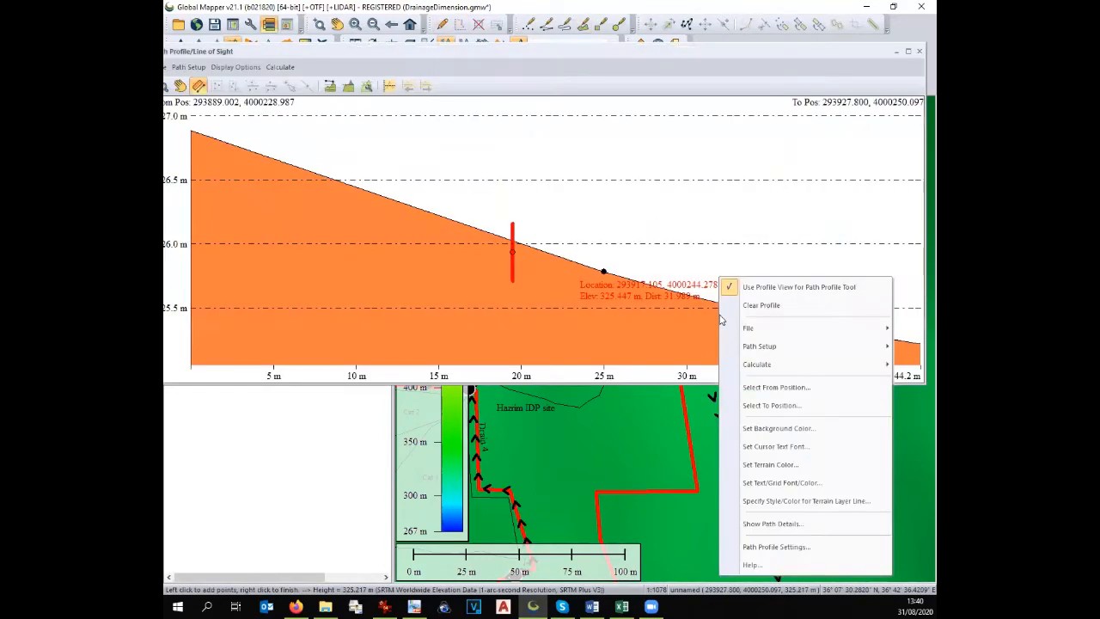
click(824, 287)
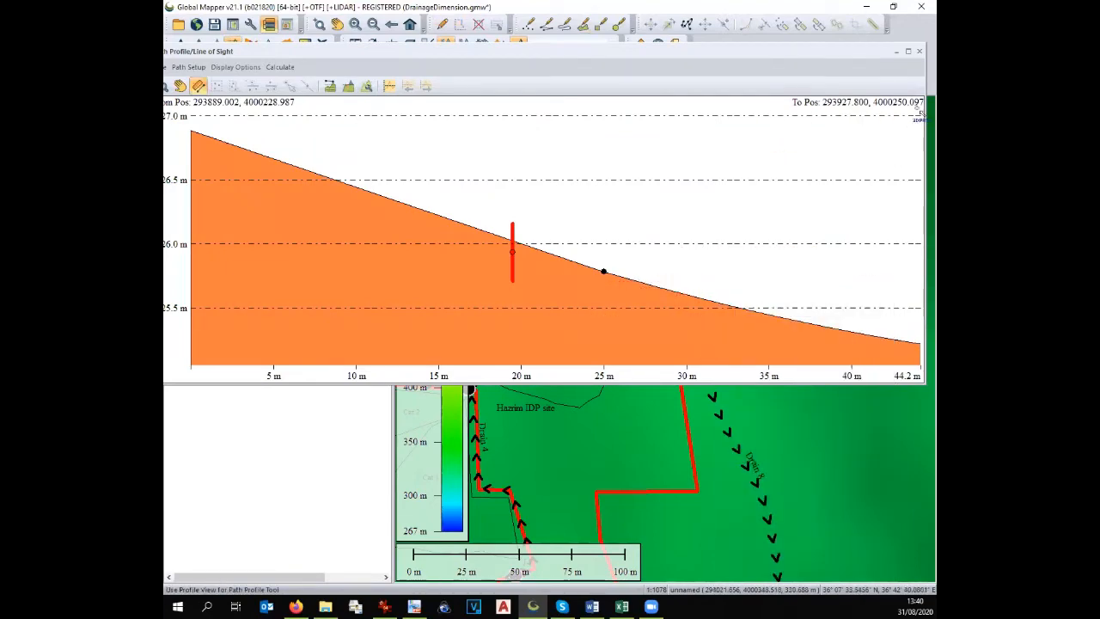
click(919, 52)
View a second path profile about 64 m long from inside the site northeast past Drain 8, and close the profile
scroll(701, 268, down, 1)
click(661, 329)
right_click(740, 283)
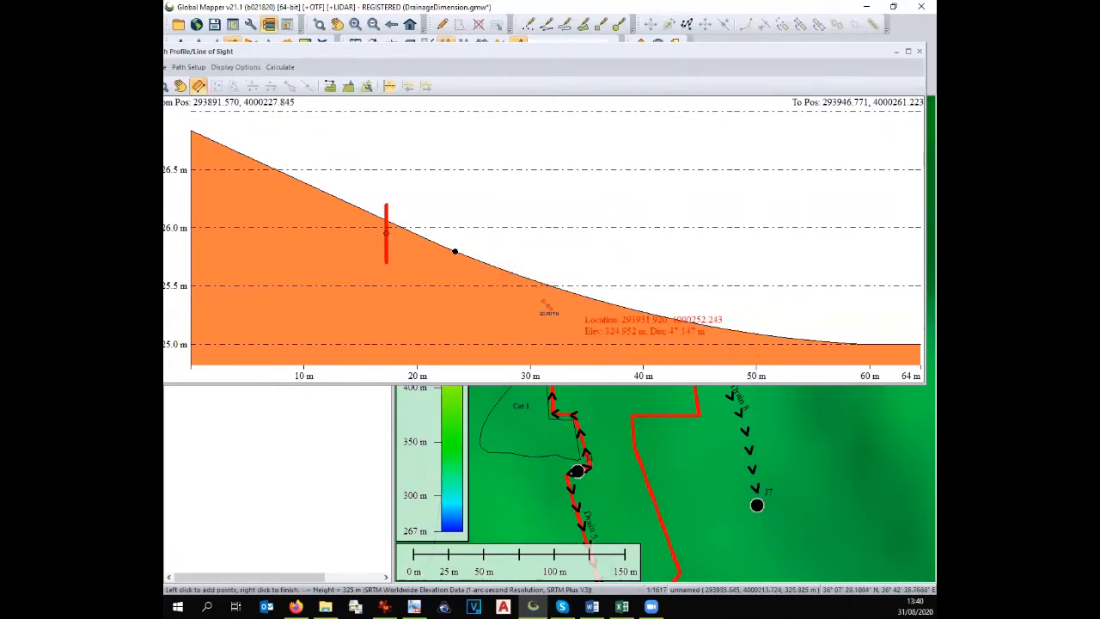
click(918, 52)
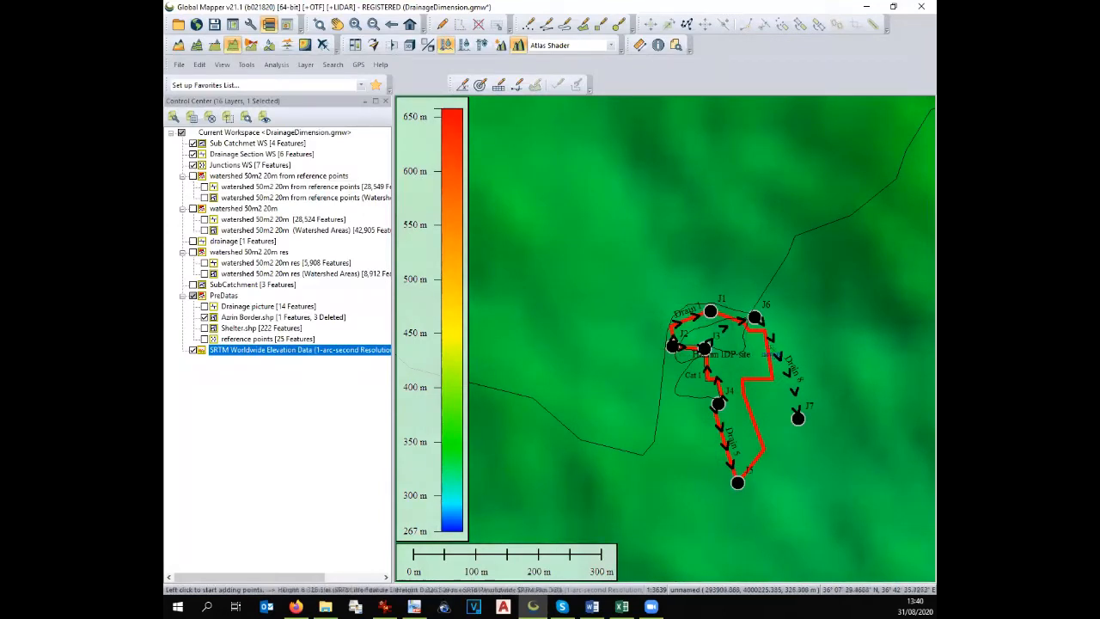
Check the watershed areas and stream lines from the reference points against the drains, keeping only the streams displayed over the terrain
scroll(767, 341, up, 1)
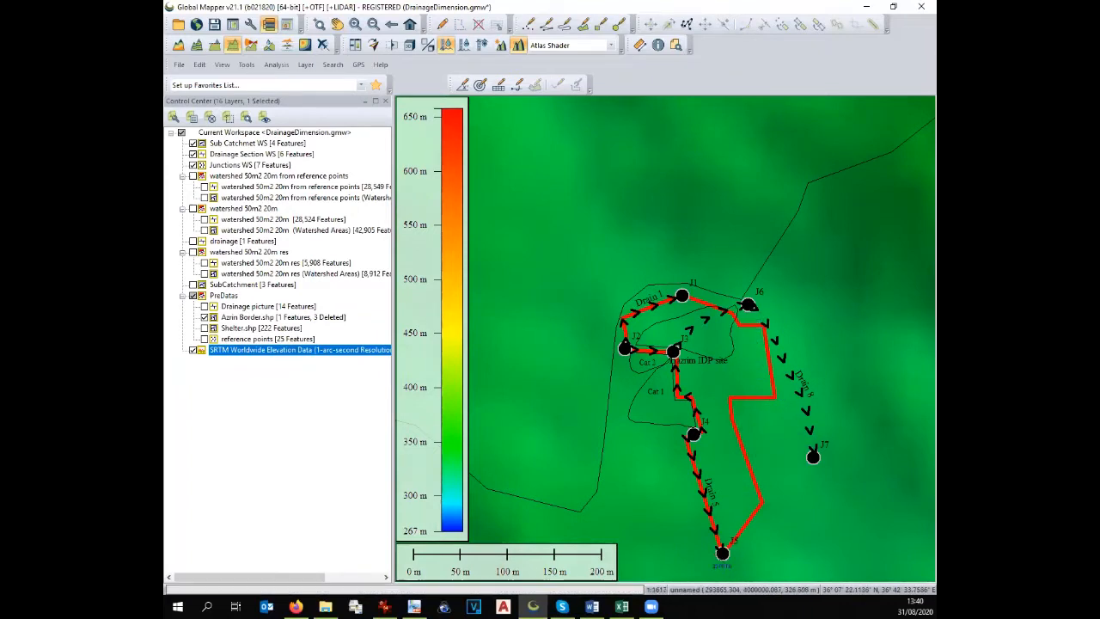
scroll(720, 507, up, 1)
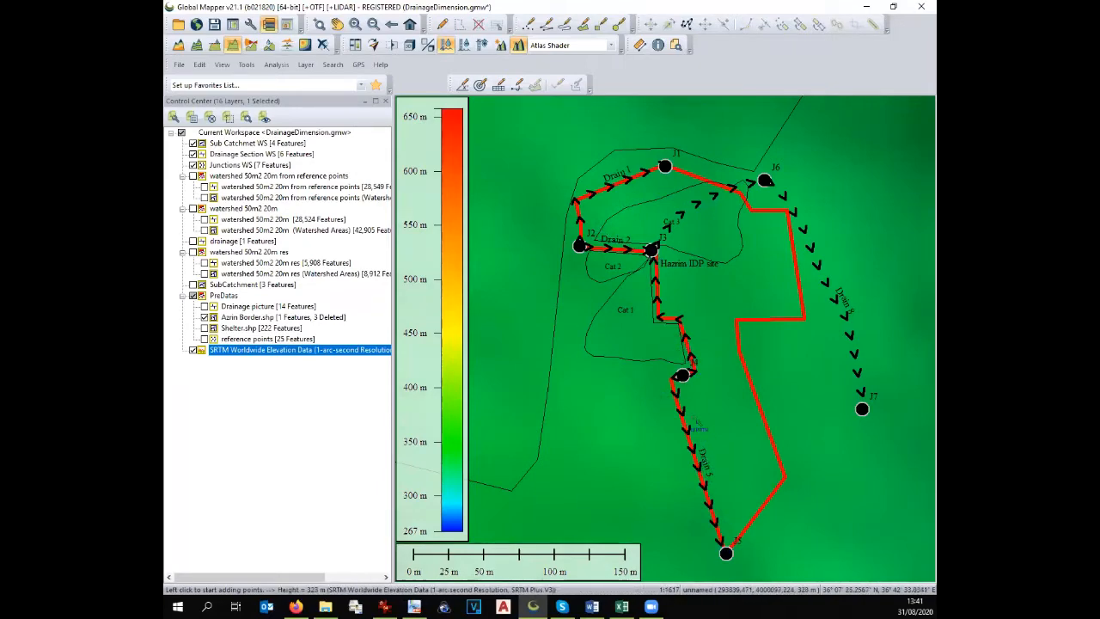
scroll(692, 415, down, 1)
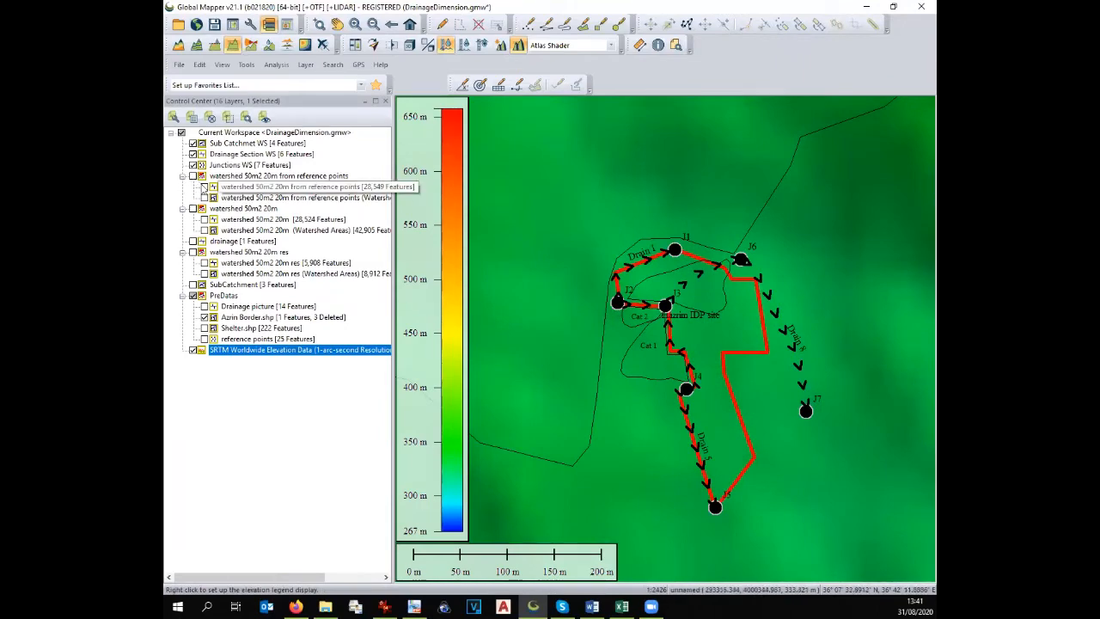
click(205, 198)
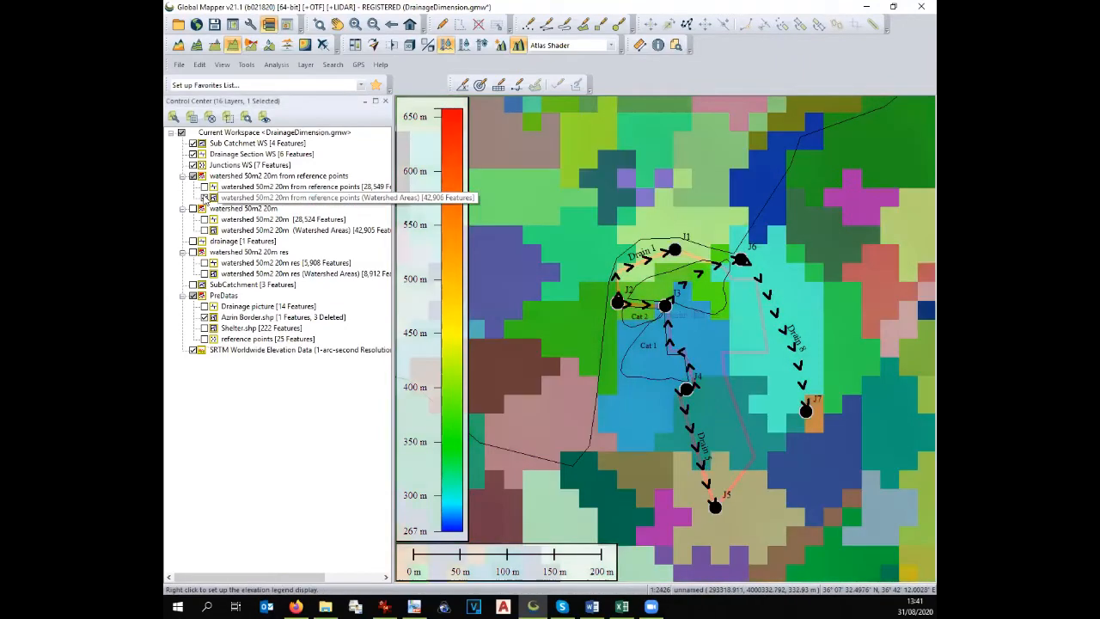
click(204, 186)
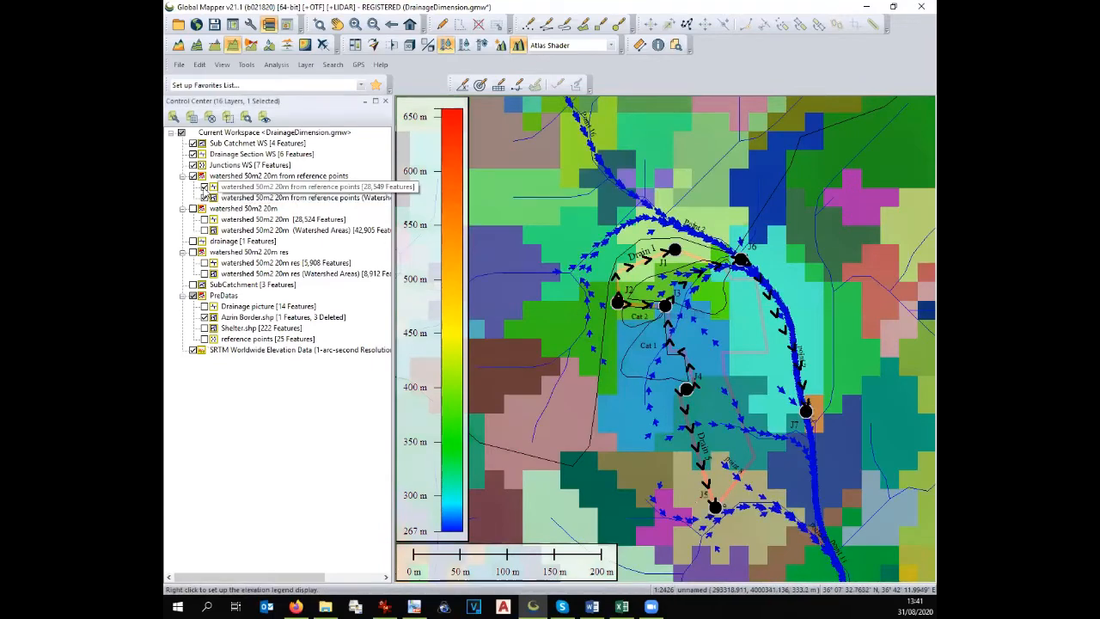
click(204, 198)
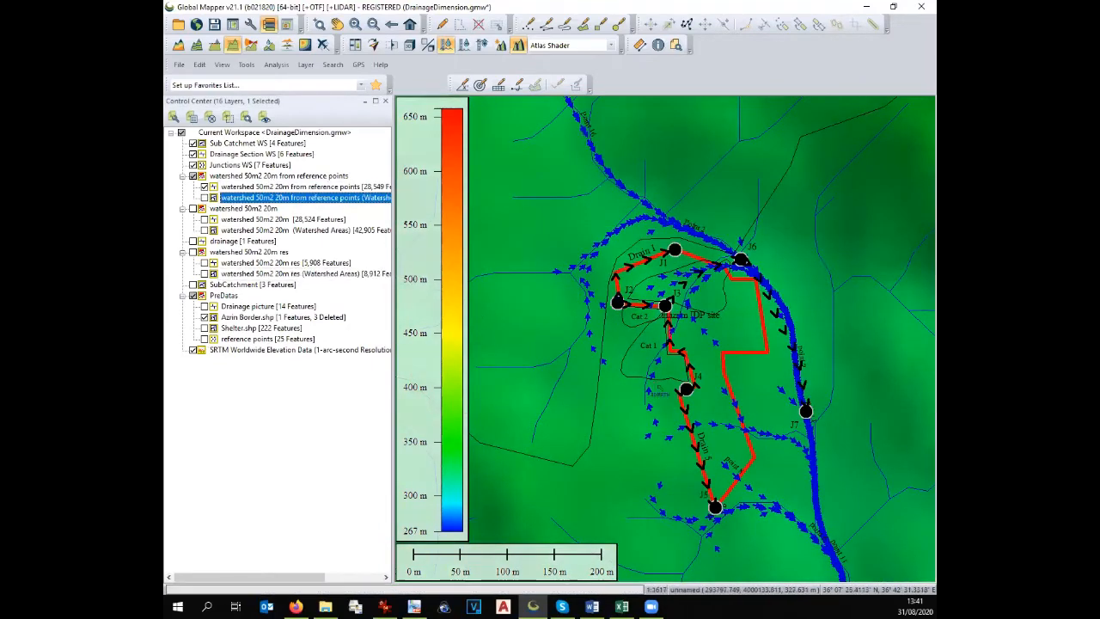
scroll(655, 384, up, 1)
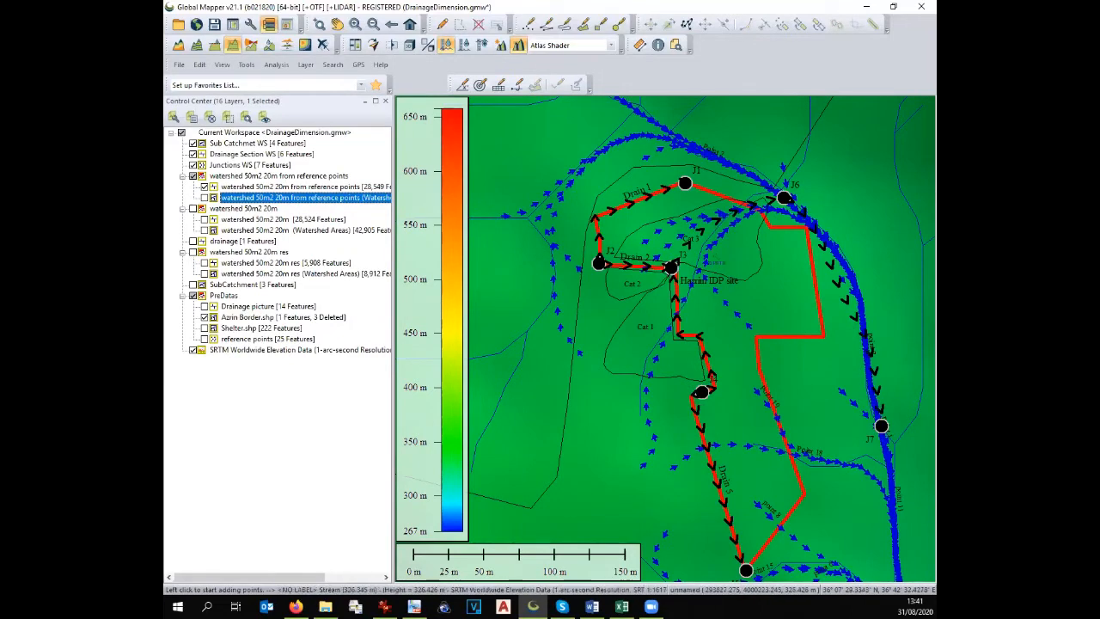
scroll(654, 312, down, 1)
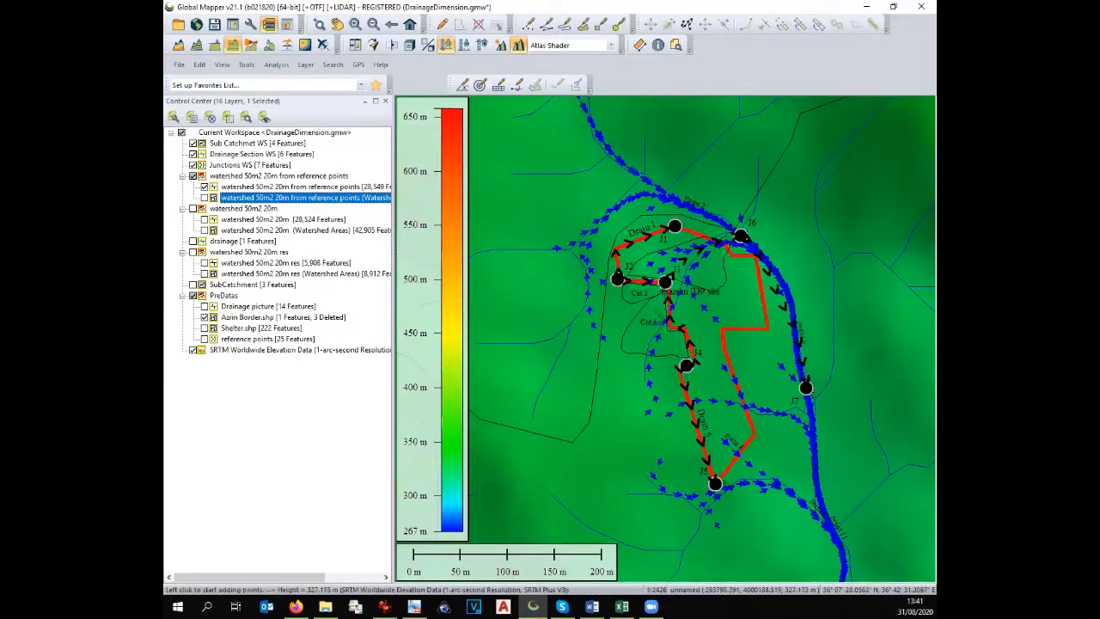
scroll(656, 310, up, 1)
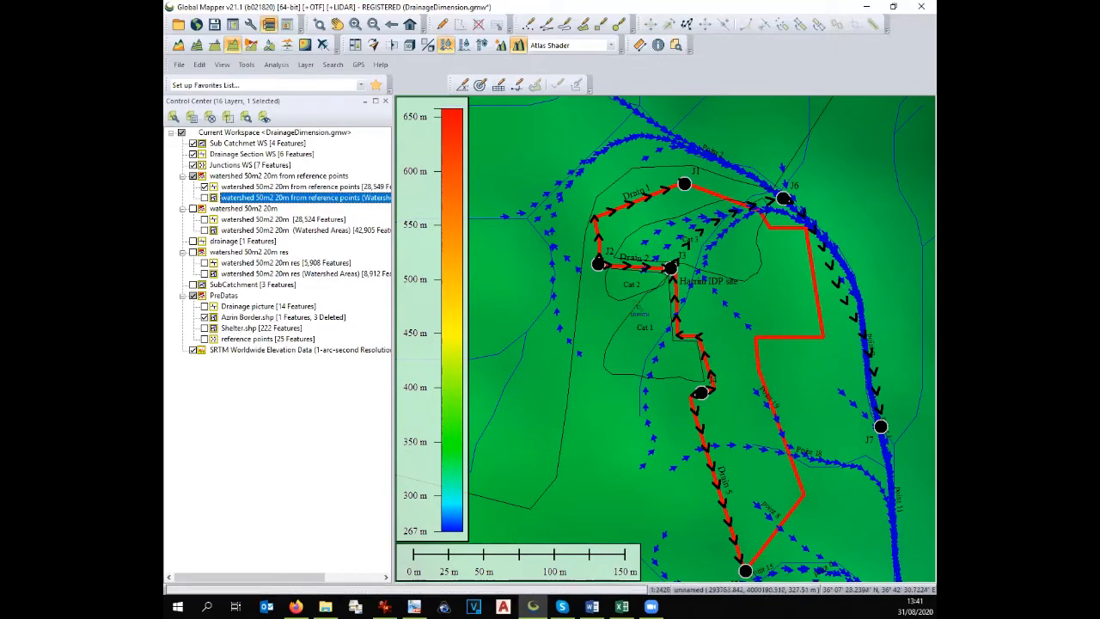
scroll(636, 306, down, 1)
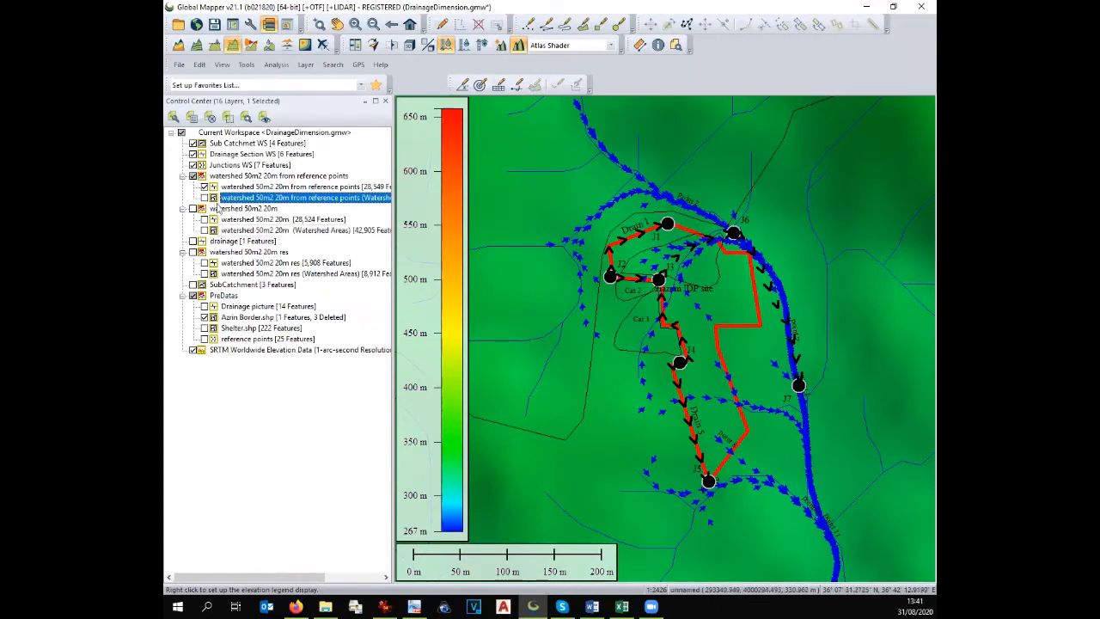
Hide the SRTM elevation data and the reference-point stream lines so only the site border, catchments, junctions and drains are displayed
click(192, 351)
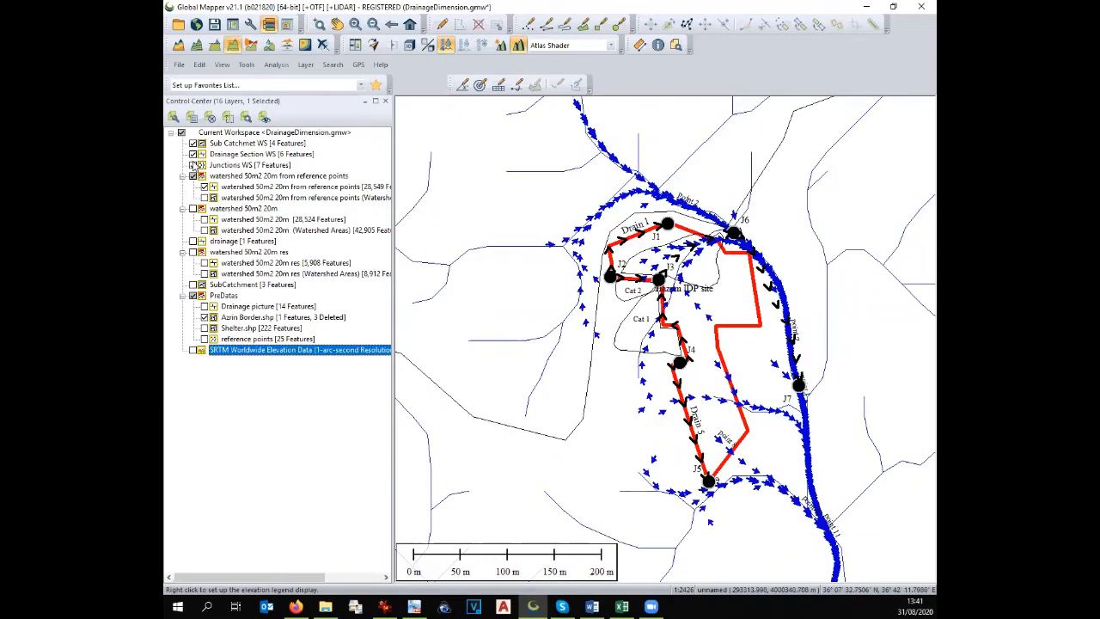
click(204, 186)
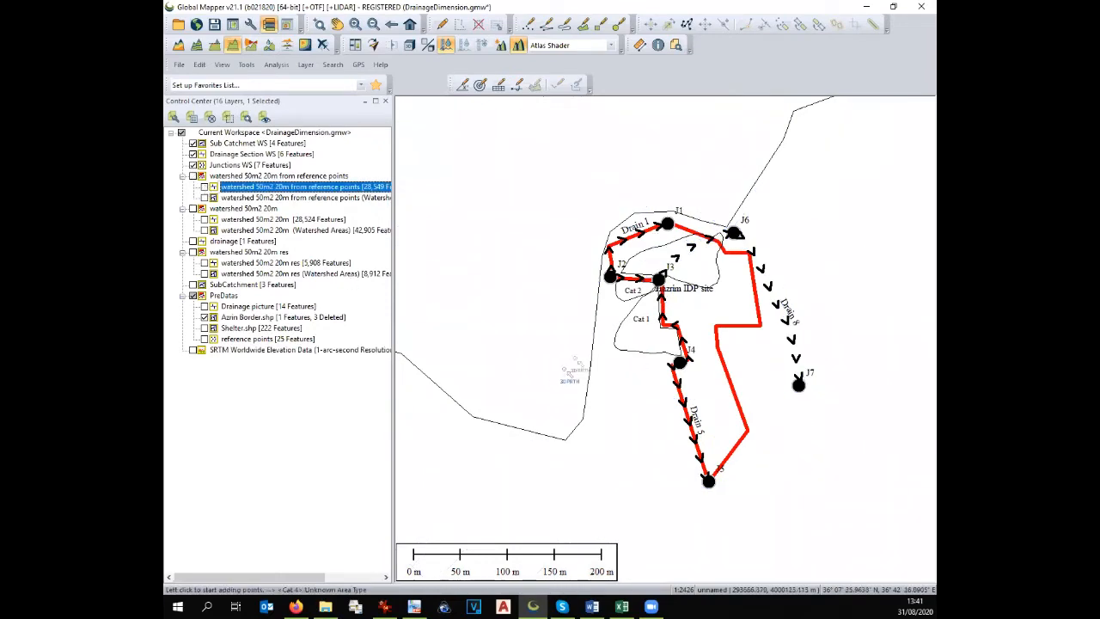
scroll(640, 325, up, 1)
scroll(617, 314, up, 1)
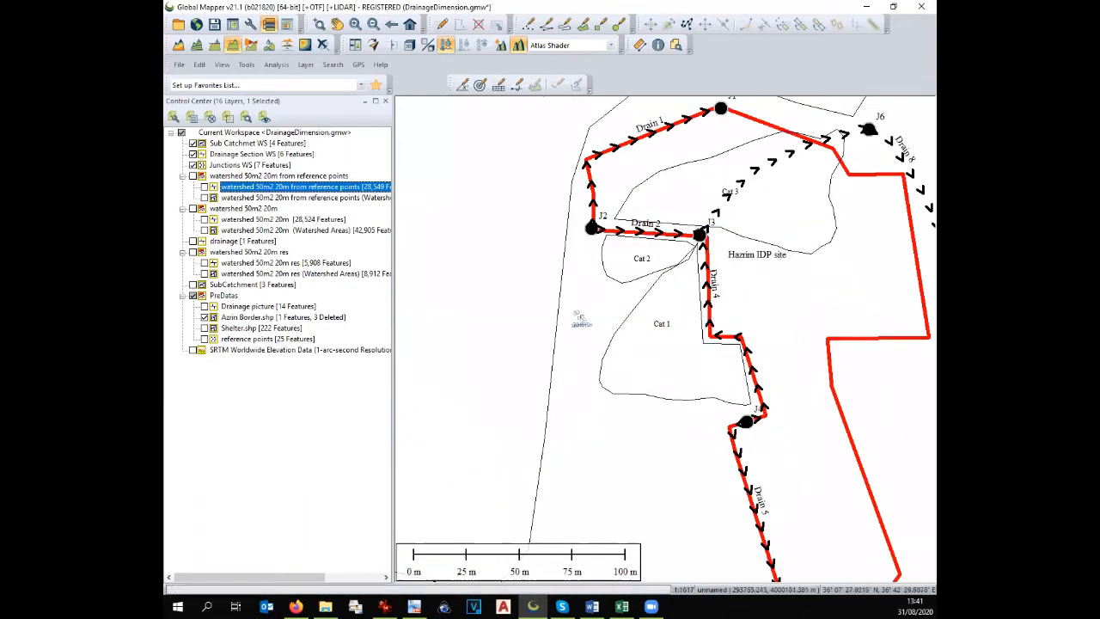
scroll(582, 316, down, 2)
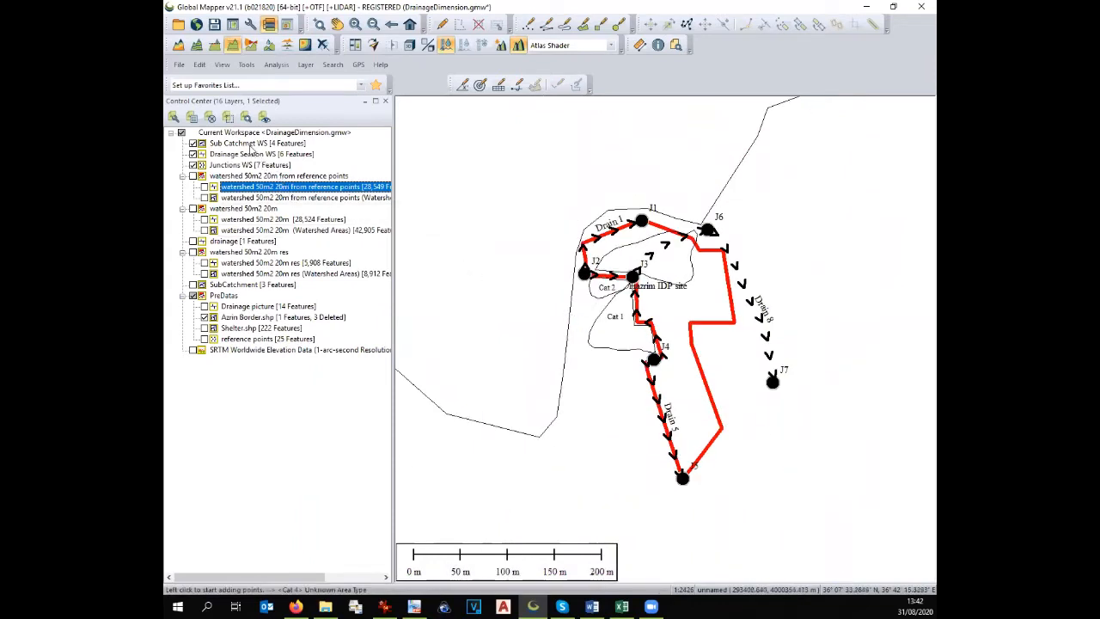
scroll(519, 321, down, 1)
scroll(519, 322, up, 1)
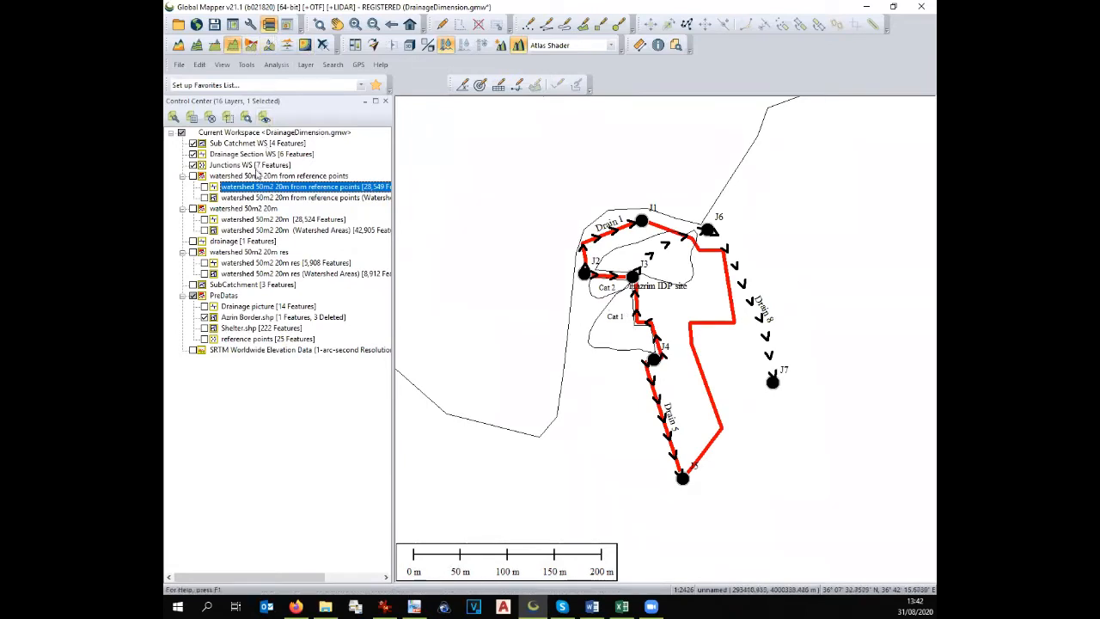
Reduce the line width of all features in the Drainage Section WS layer, keeping the V Track line style
double_click(237, 154)
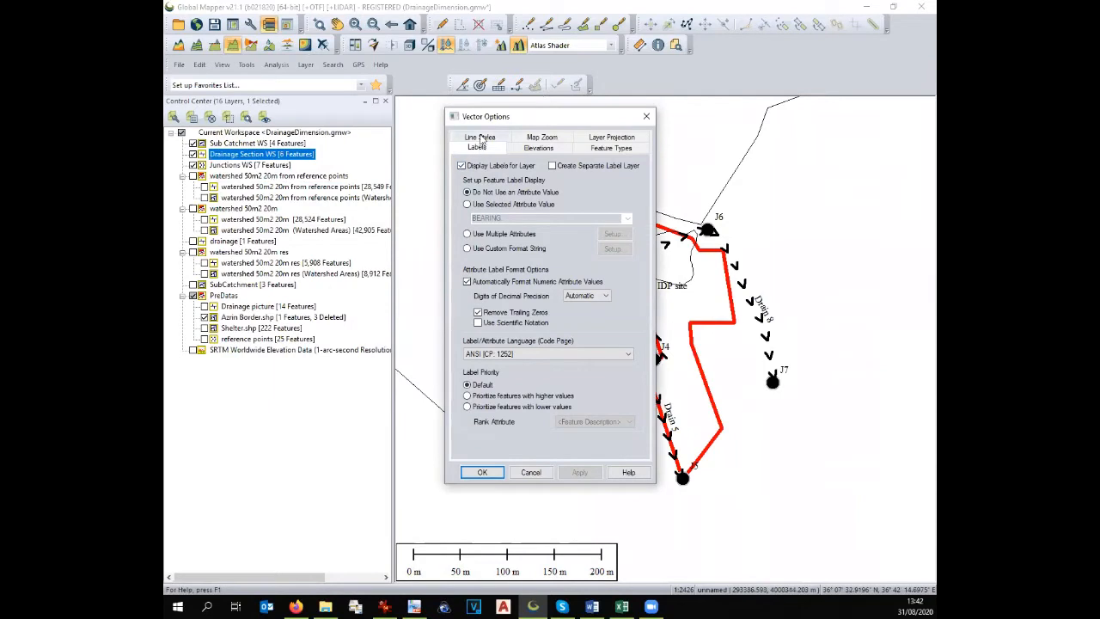
click(481, 138)
click(593, 198)
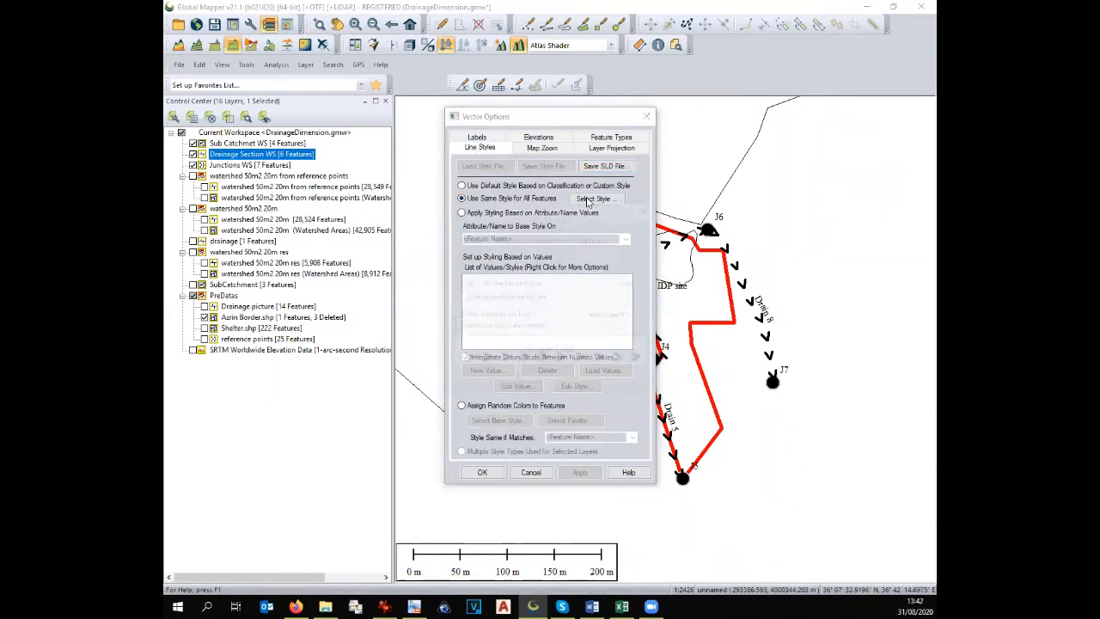
double_click(489, 255)
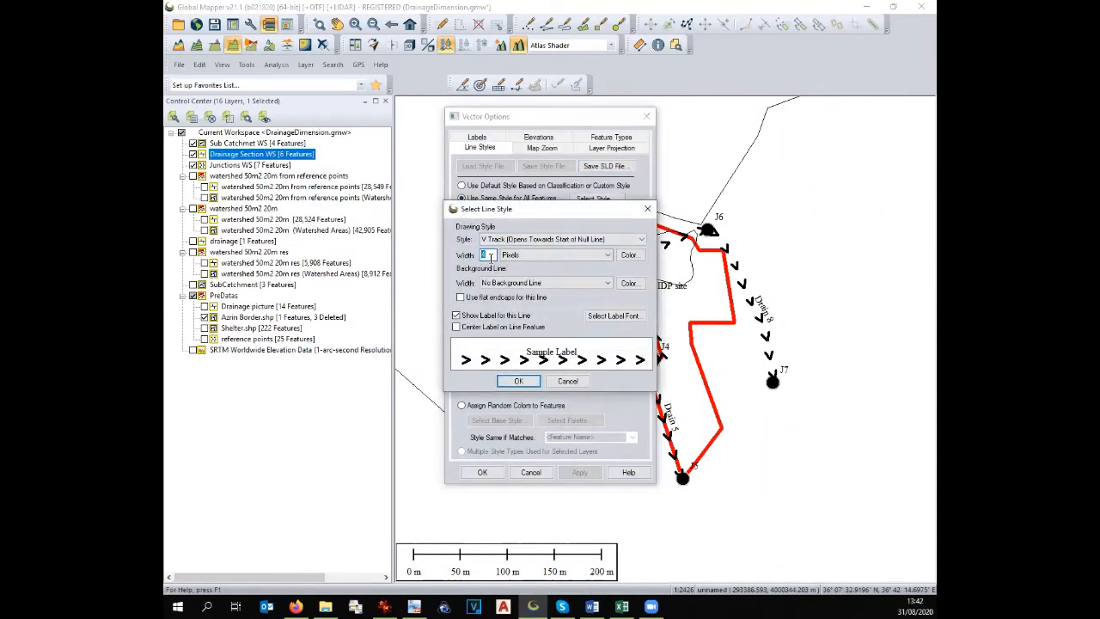
click(518, 380)
click(483, 472)
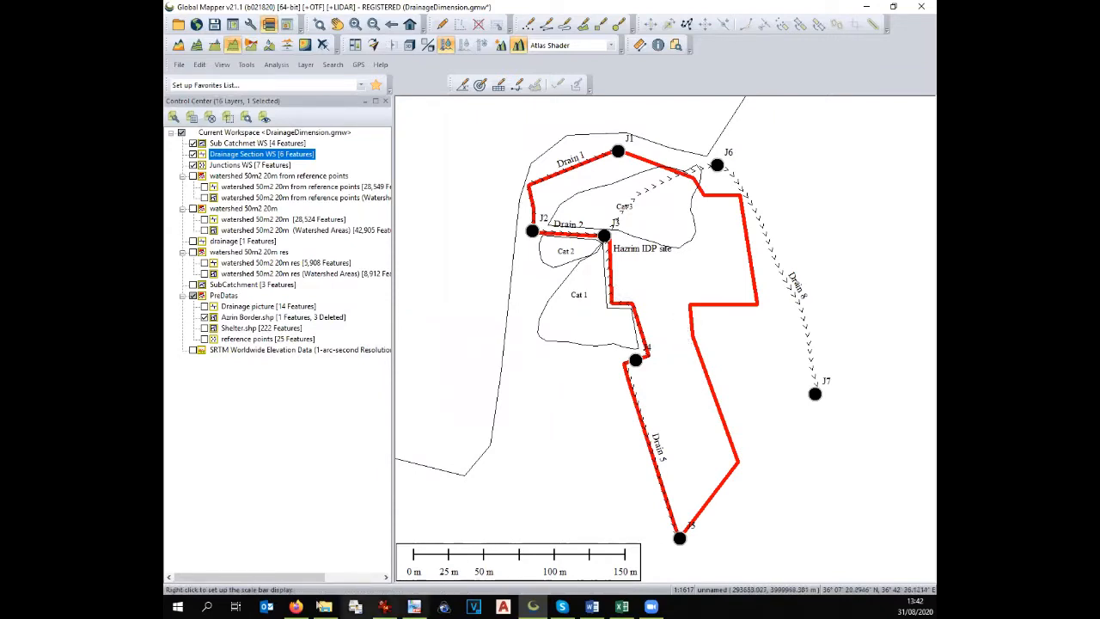
Switch to IrfanView and close the old Background map.jpg image
click(384, 606)
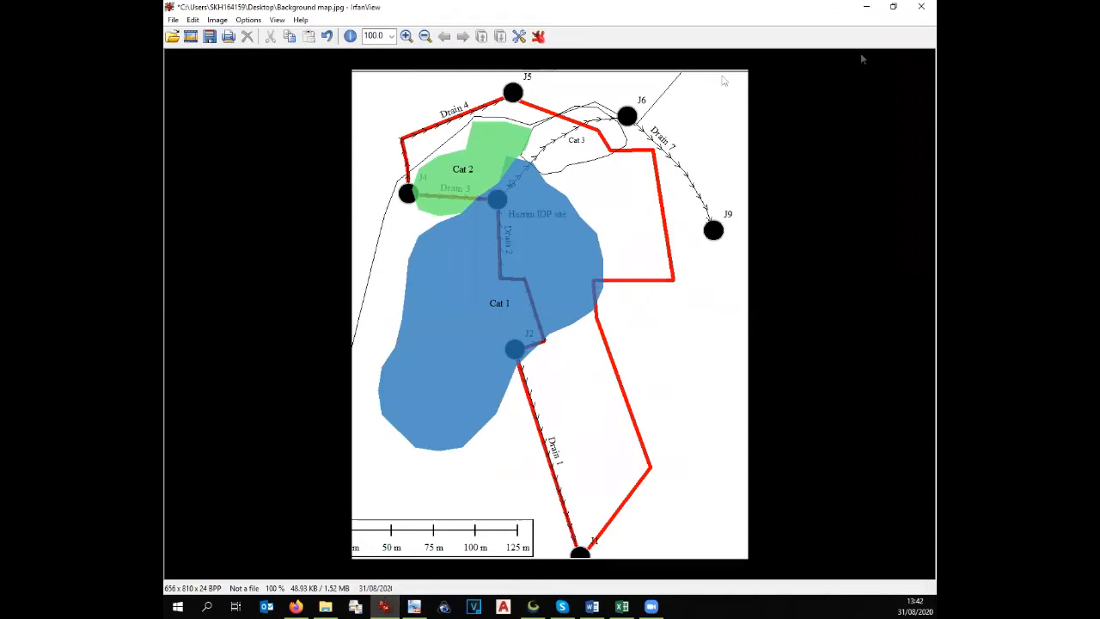
click(919, 9)
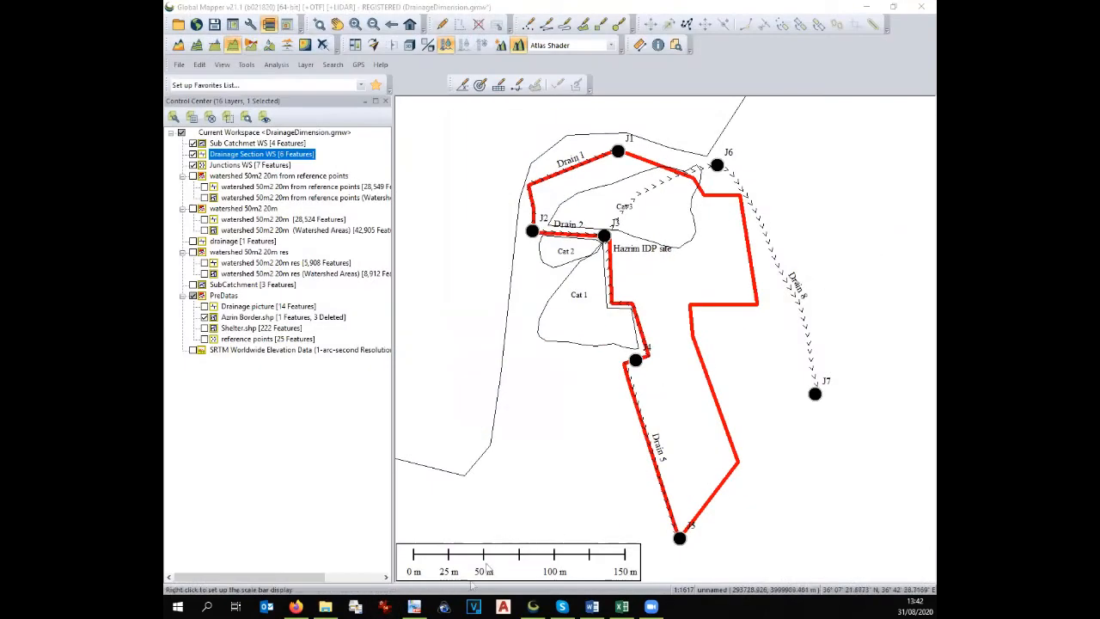
In IrfanView, capture the full desktop area of all monitors with the Global Mapper drainage map on screen
click(386, 607)
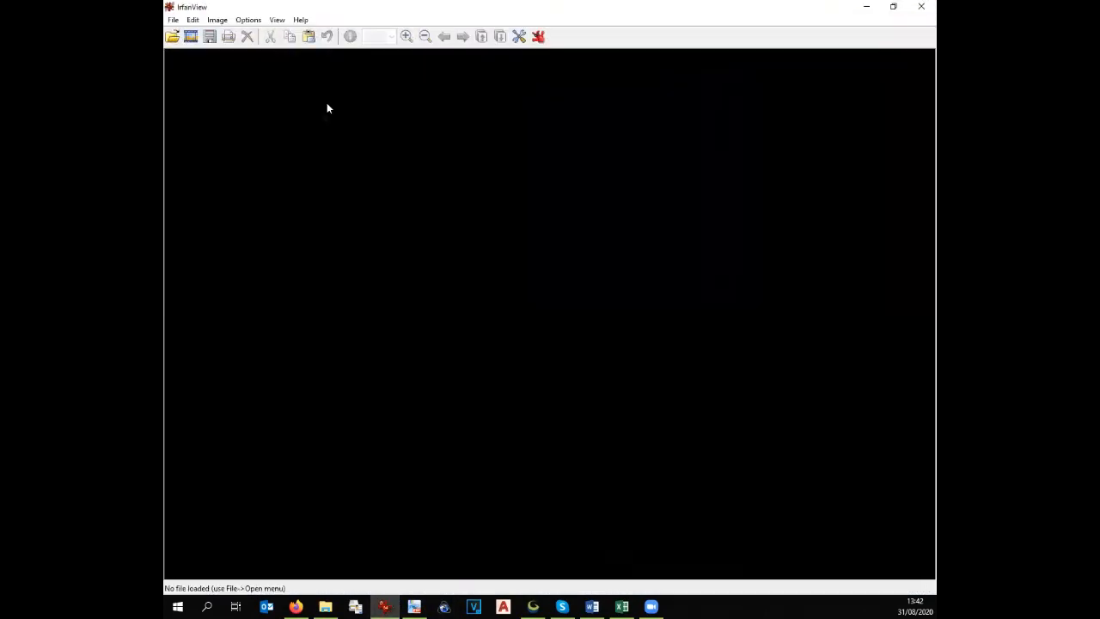
click(248, 19)
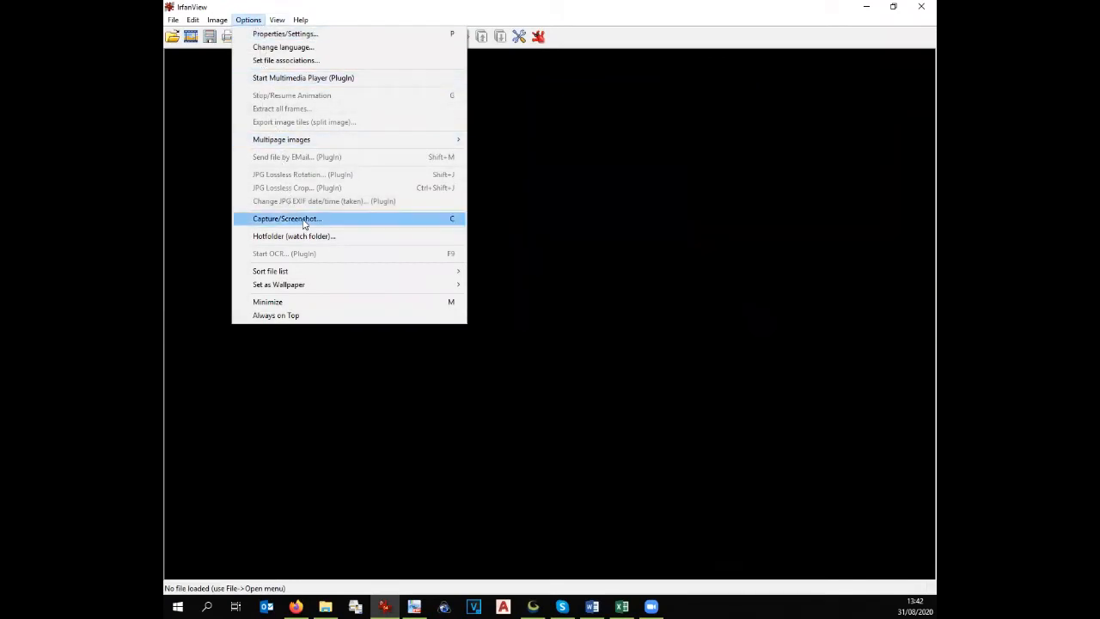
click(303, 220)
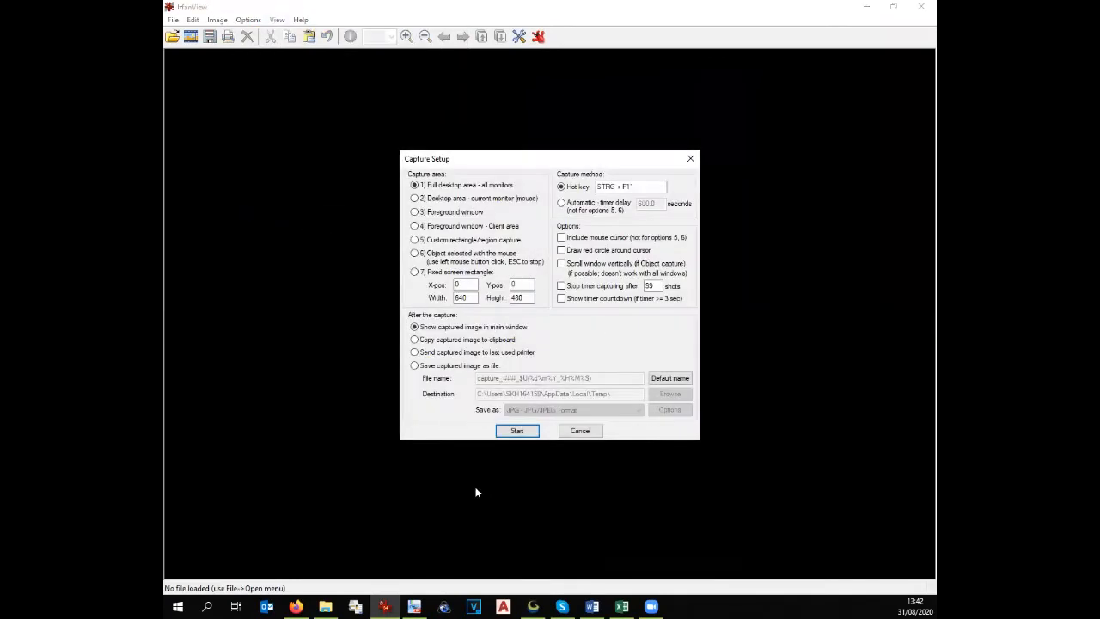
click(513, 432)
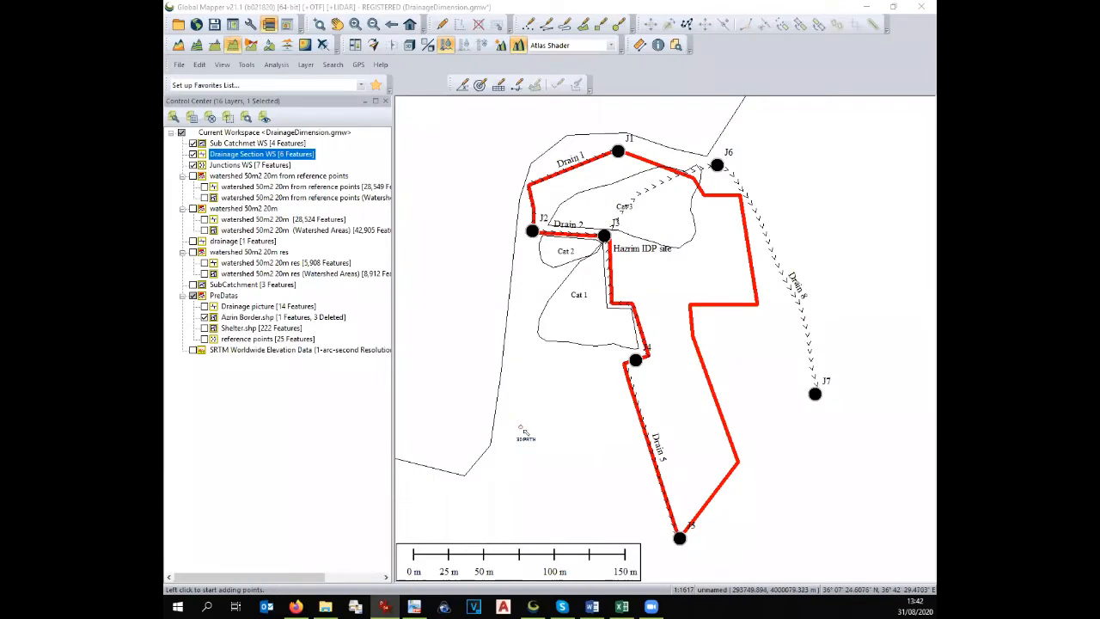
key(ctrl+F11)
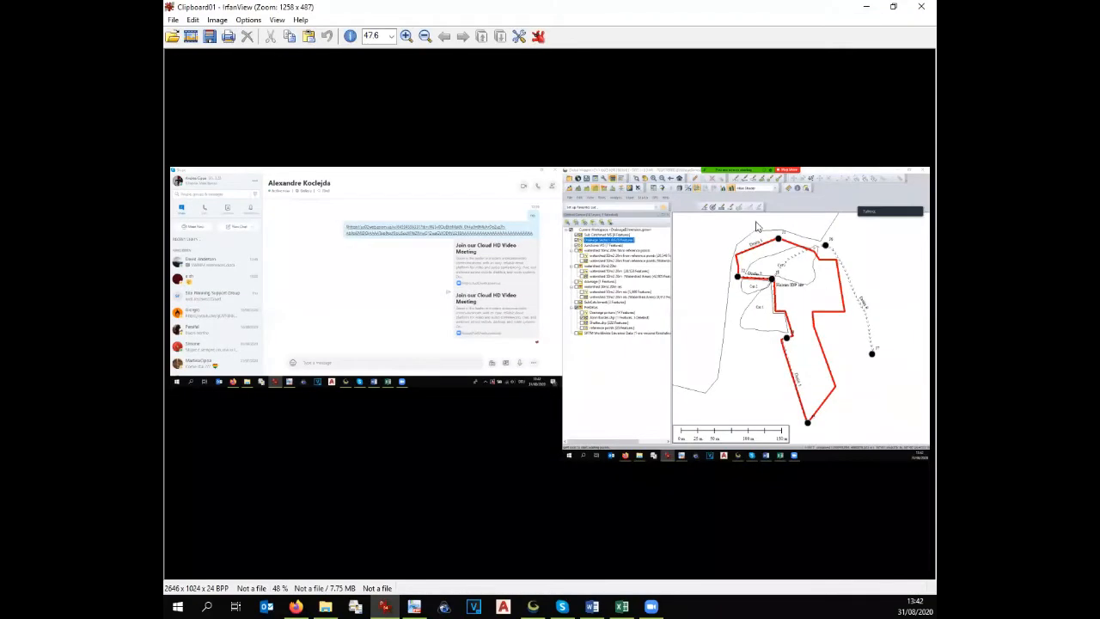
Crop the captured image to about 559 x 742 pixels around the Hazrim IDP site, its catchments, junctions and drains
drag(733, 224, 887, 435)
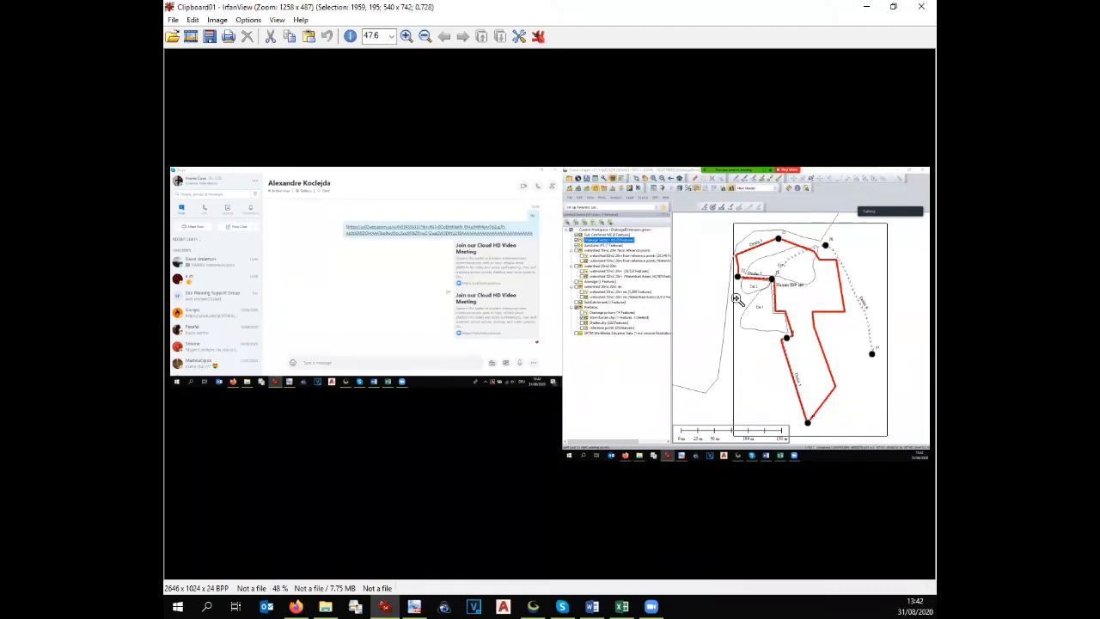
drag(735, 299, 729, 298)
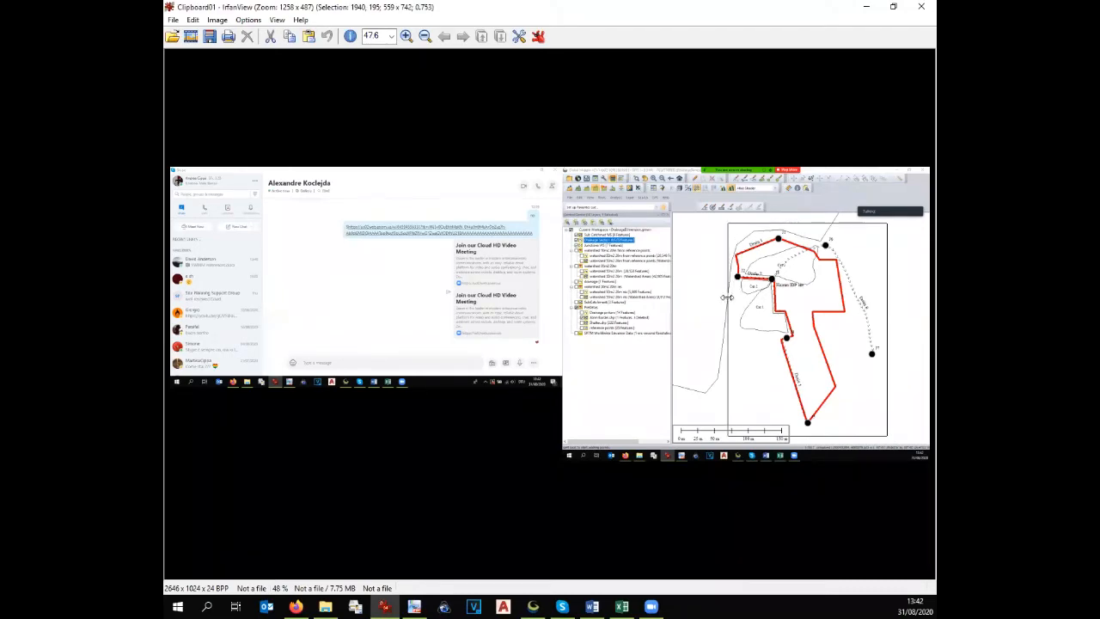
click(192, 20)
click(242, 228)
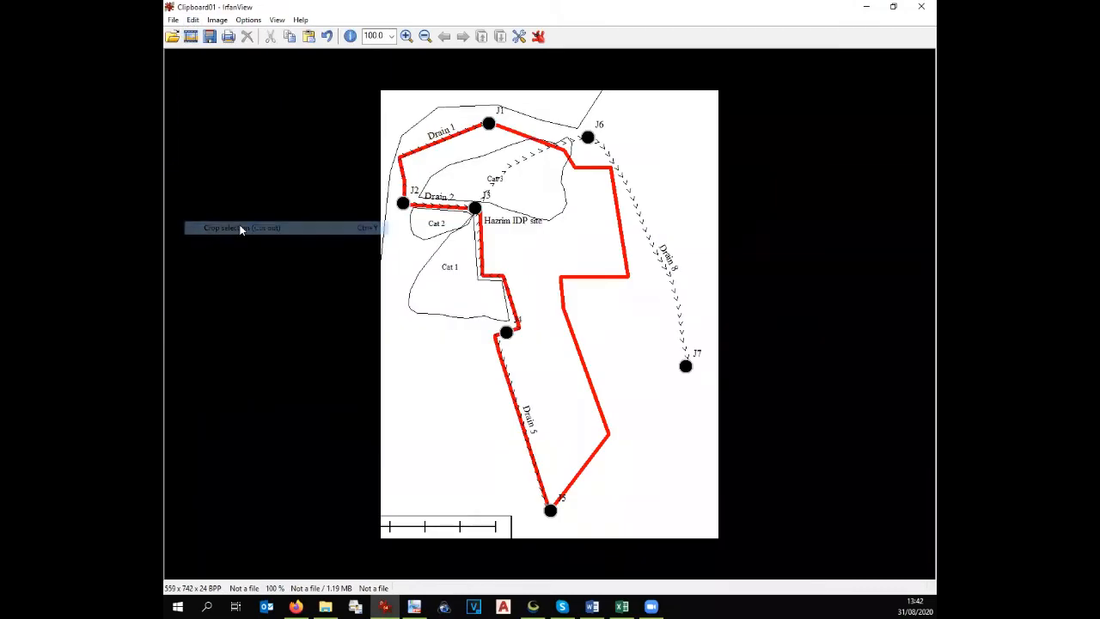
Save the cropped map as Background map.jpg on the Desktop in JPG format, overwriting the existing file
click(210, 37)
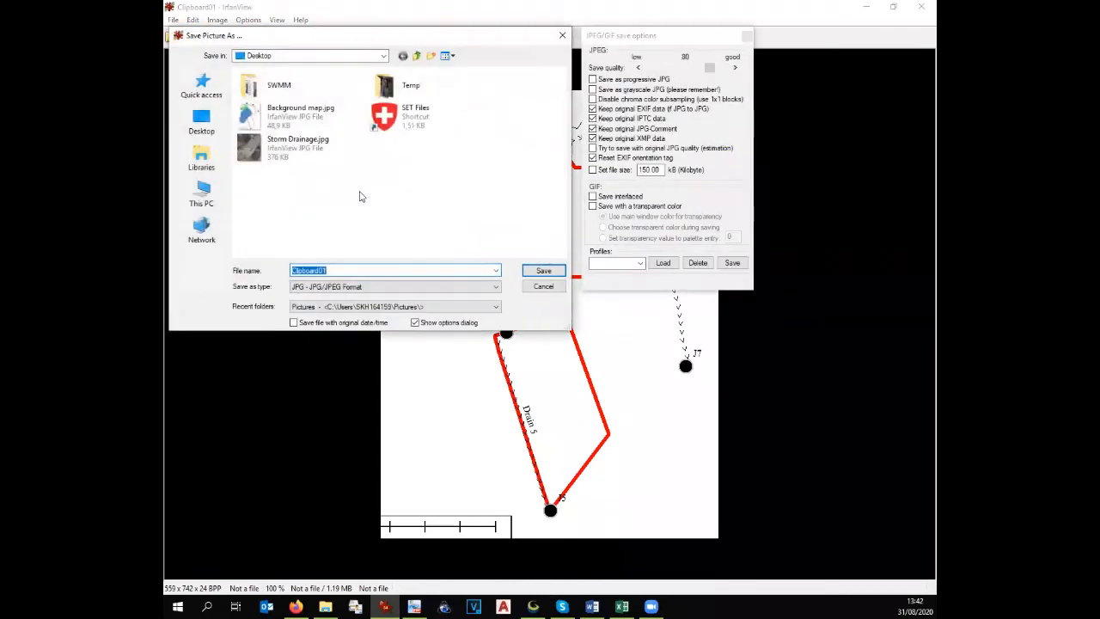
click(295, 146)
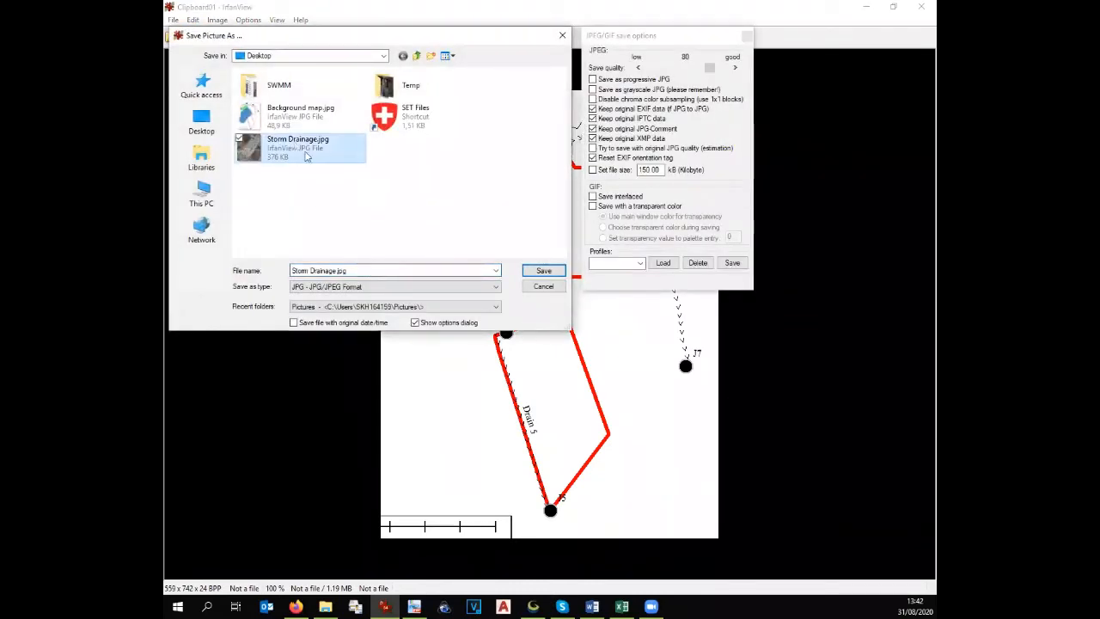
click(302, 119)
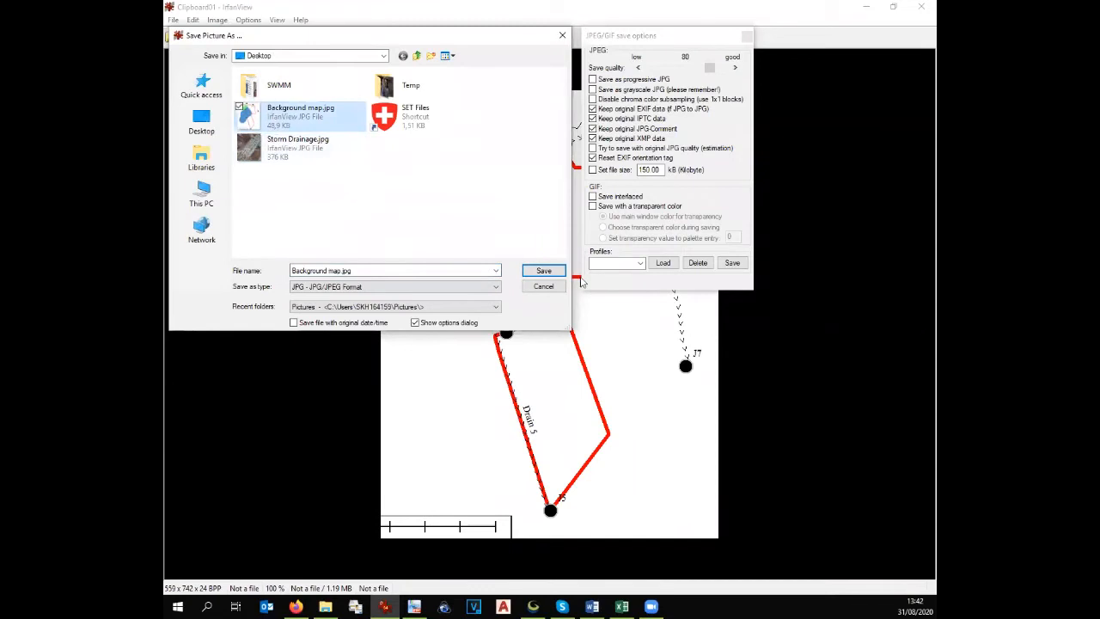
click(544, 270)
click(587, 347)
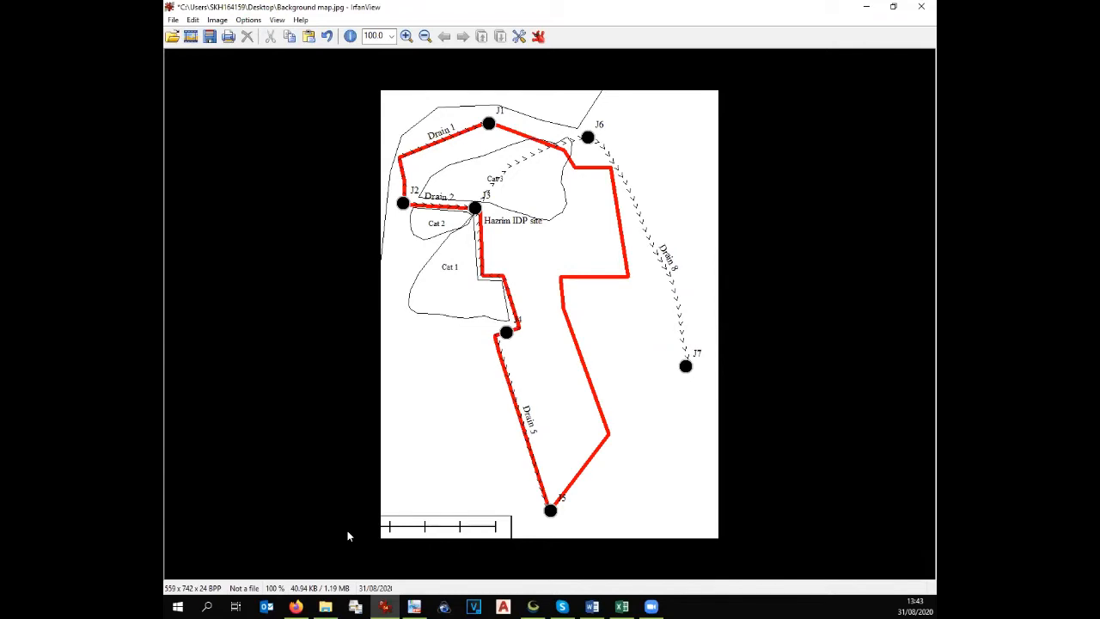
mouse_move(297, 601)
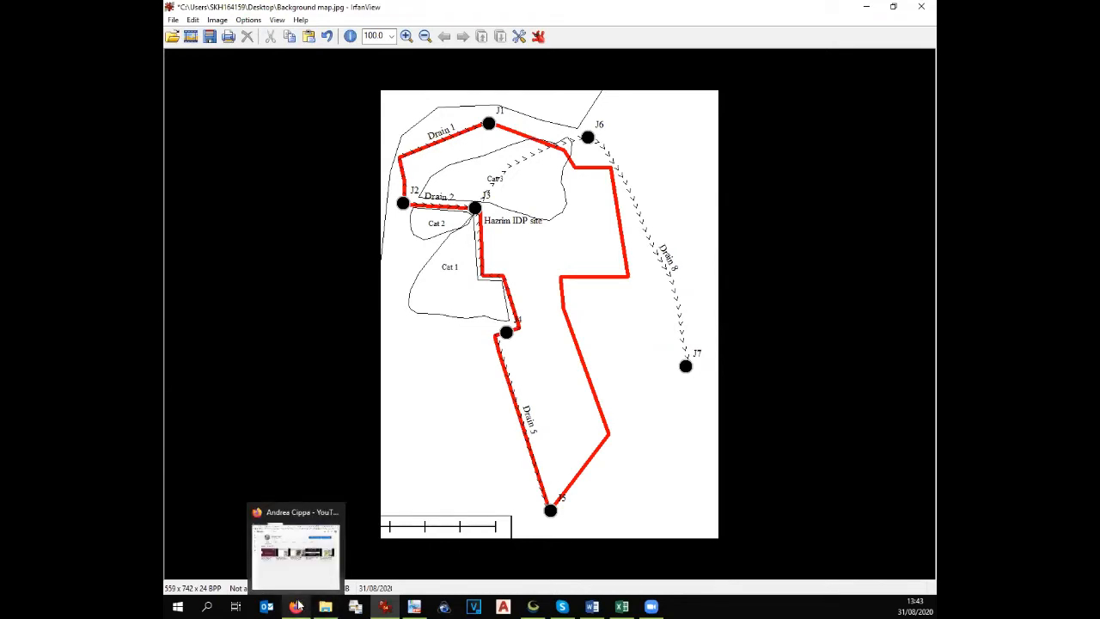
click(214, 605)
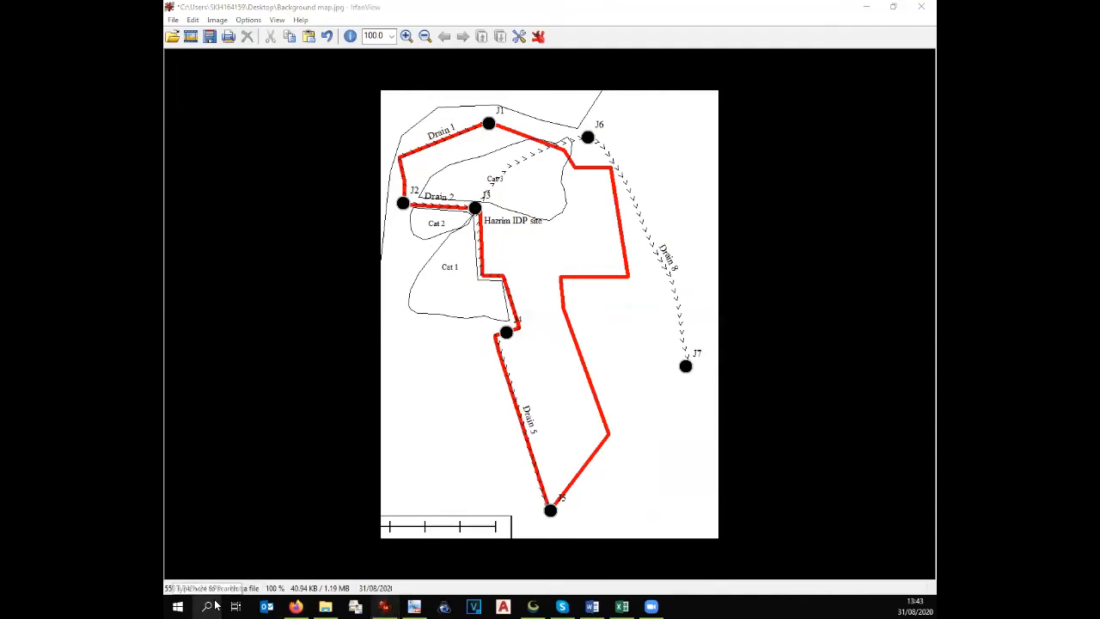
click(215, 605)
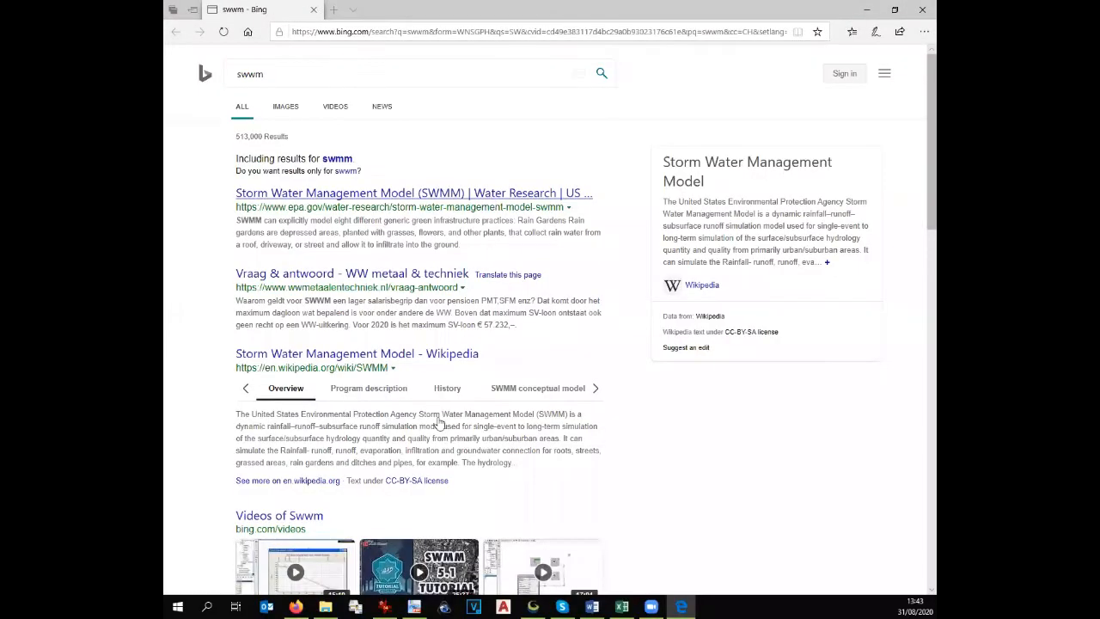
click(207, 606)
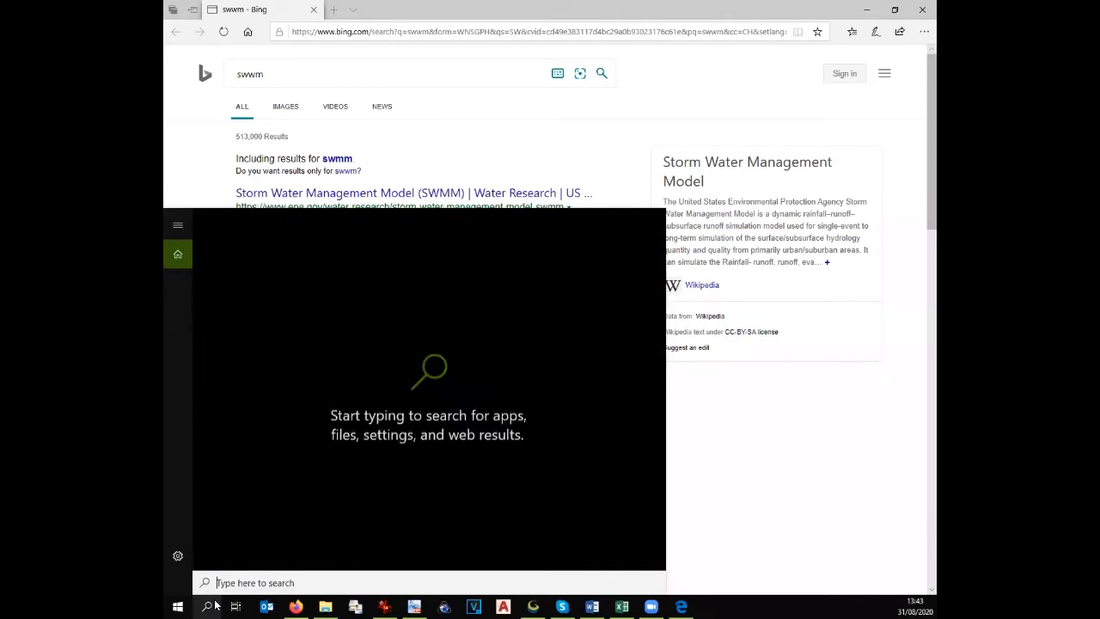
text(smww)
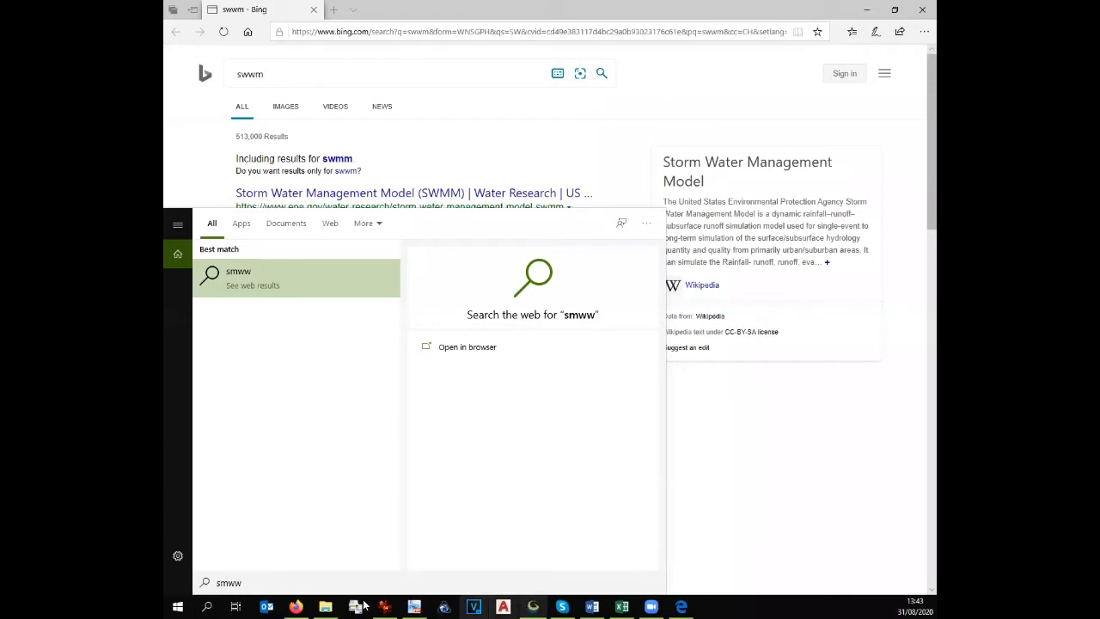
click(208, 606)
click(208, 606)
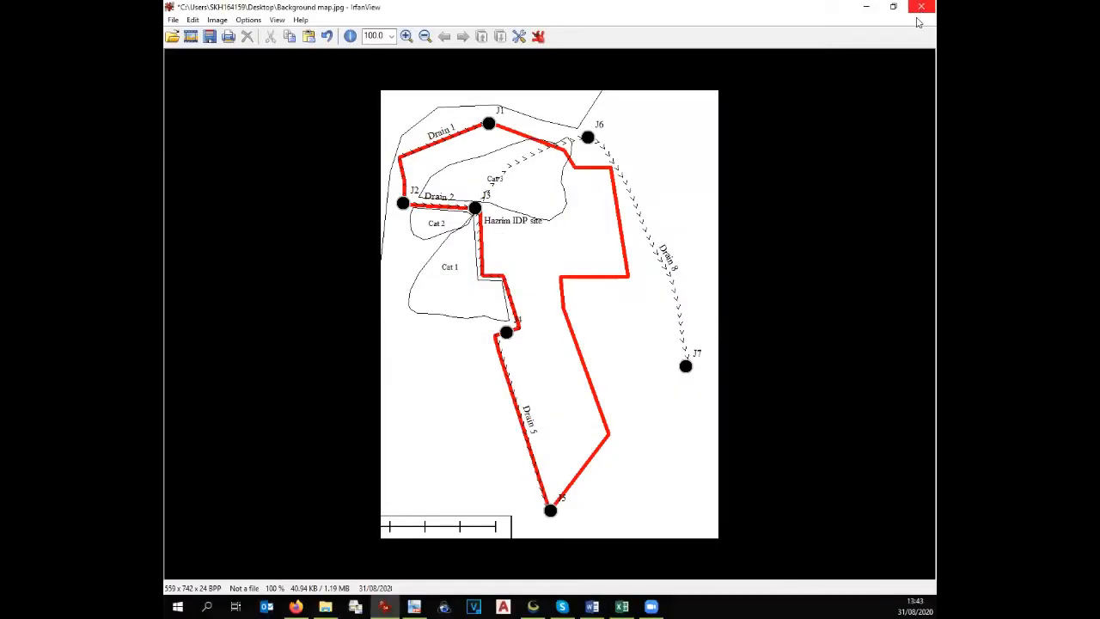
click(177, 606)
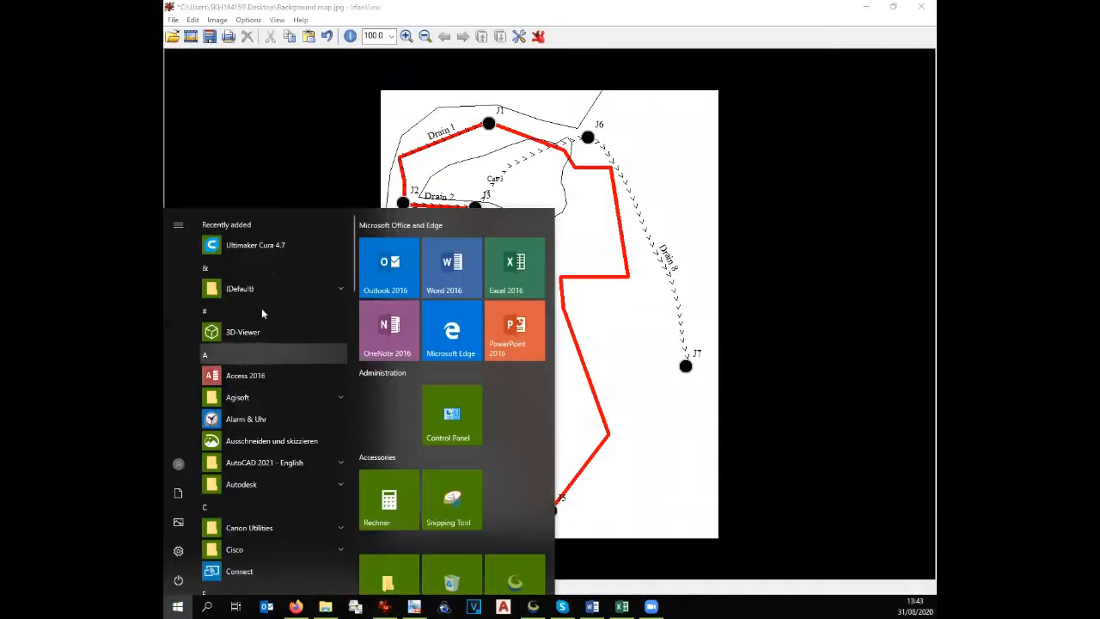
scroll(257, 389, down, 8)
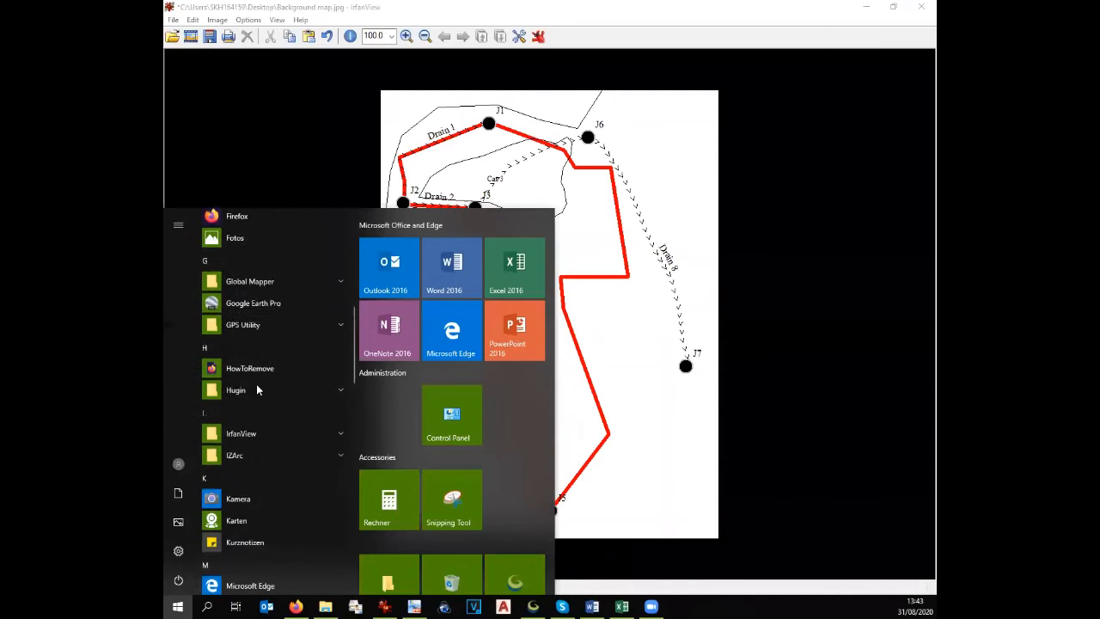
scroll(256, 389, down, 10)
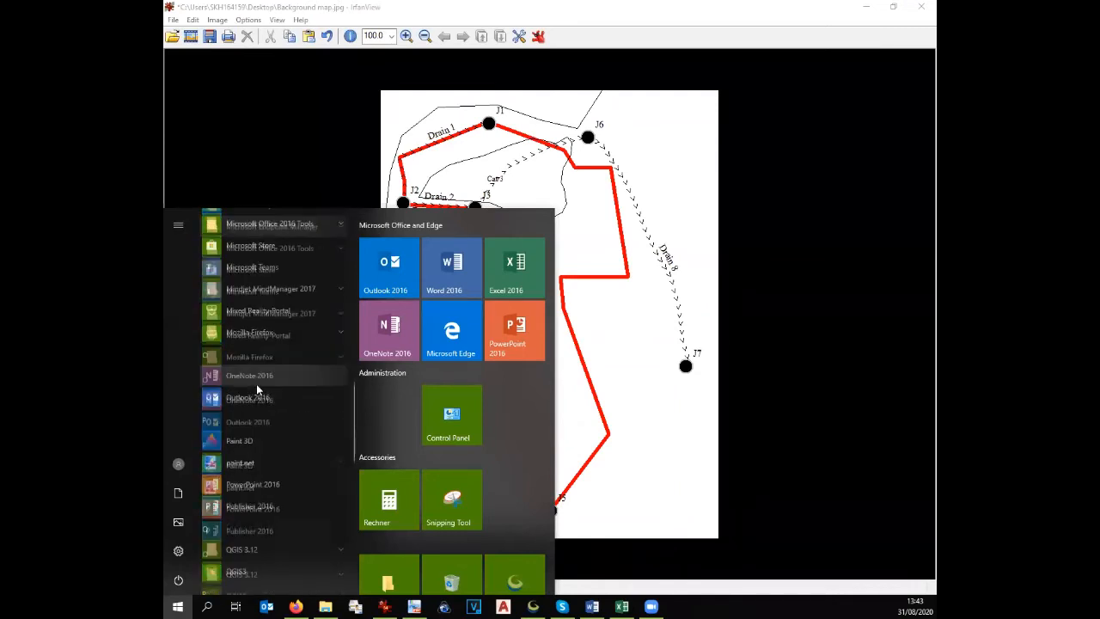
scroll(256, 389, down, 8)
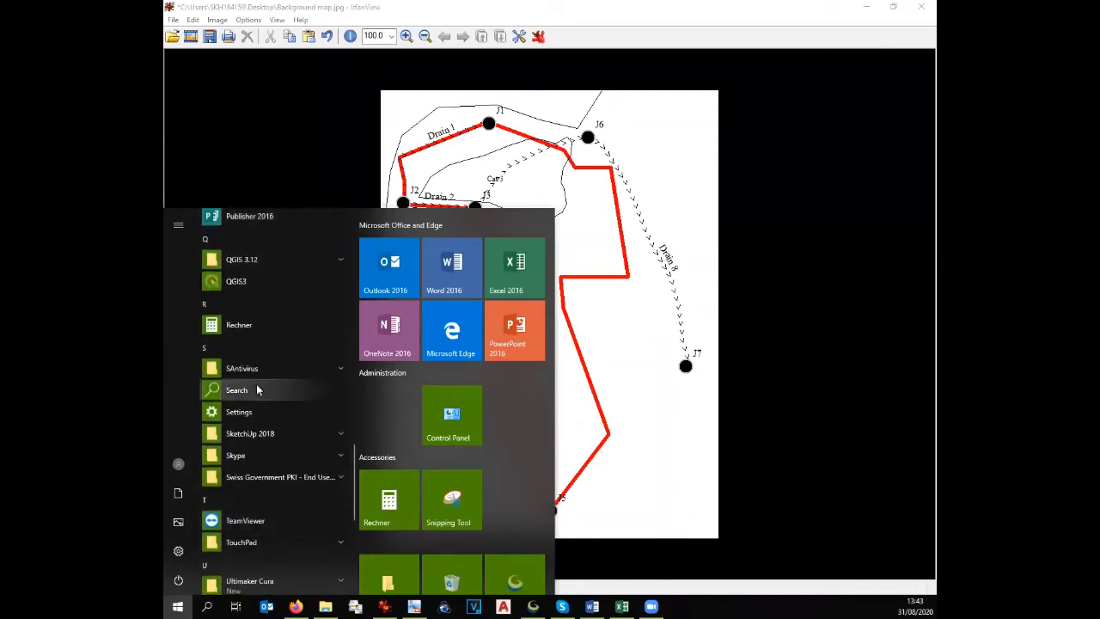
scroll(256, 389, down, 2)
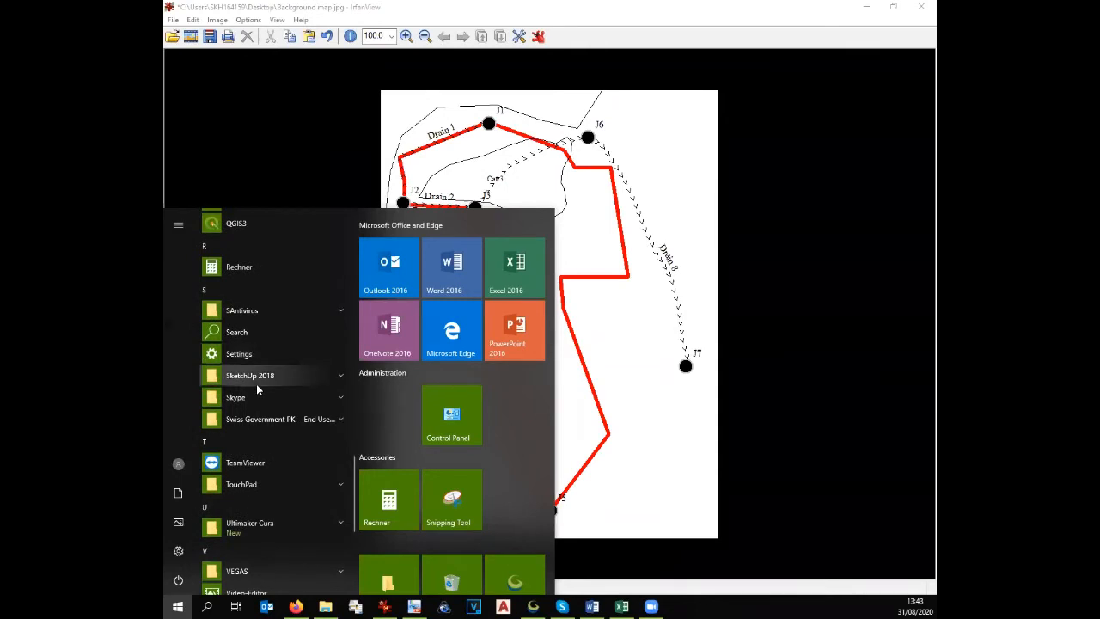
scroll(256, 383, down, 2)
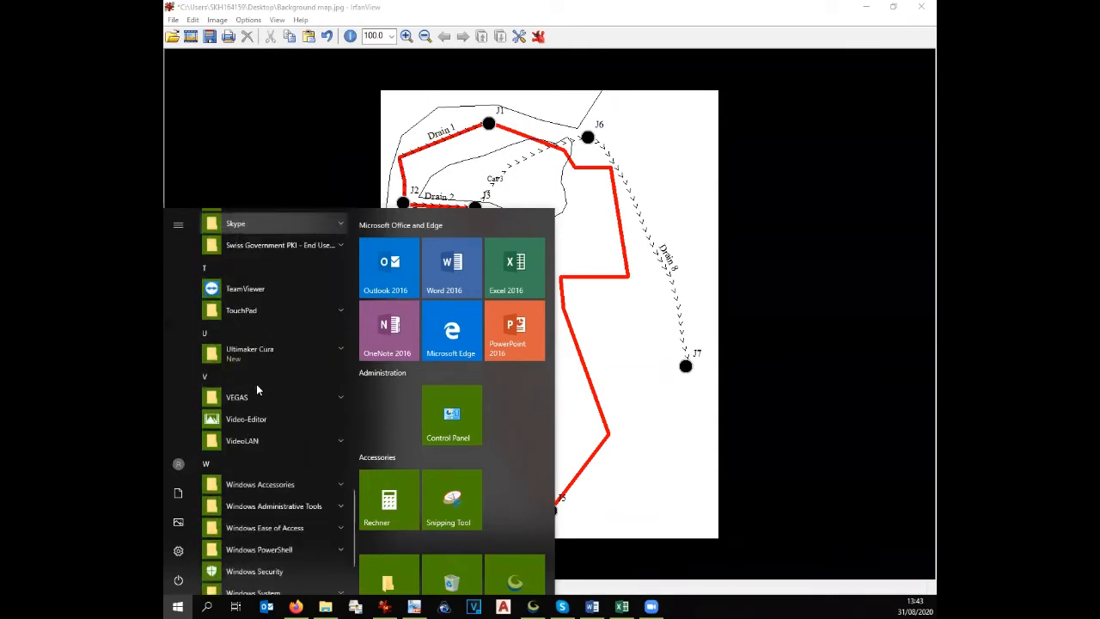
Search the computer for swmm and launch EPA SWMM 5.1
click(213, 605)
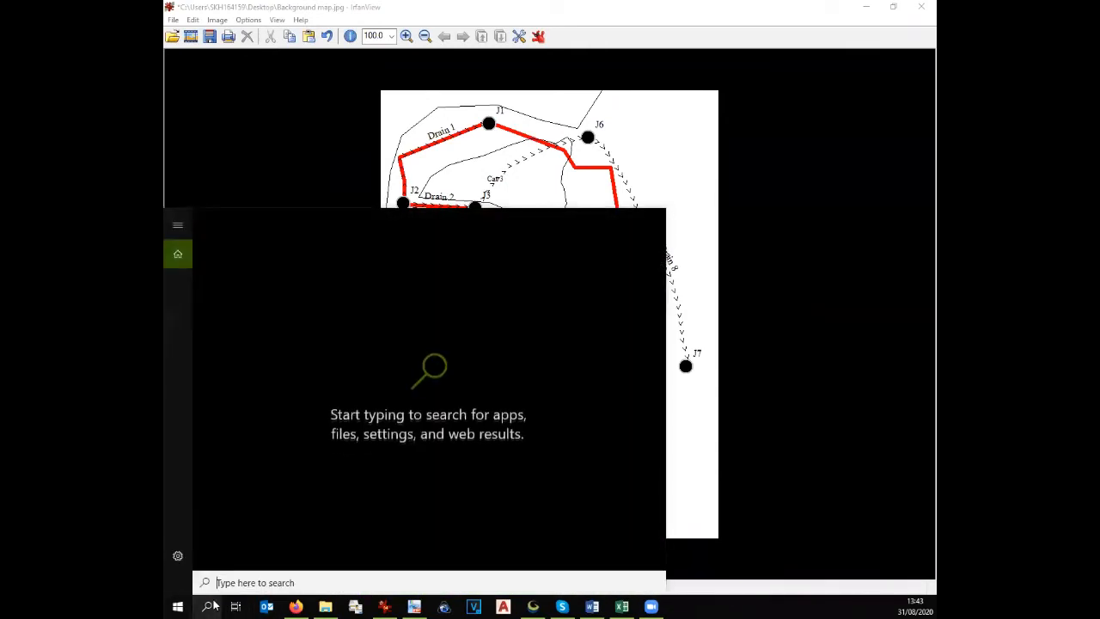
text(swmm)
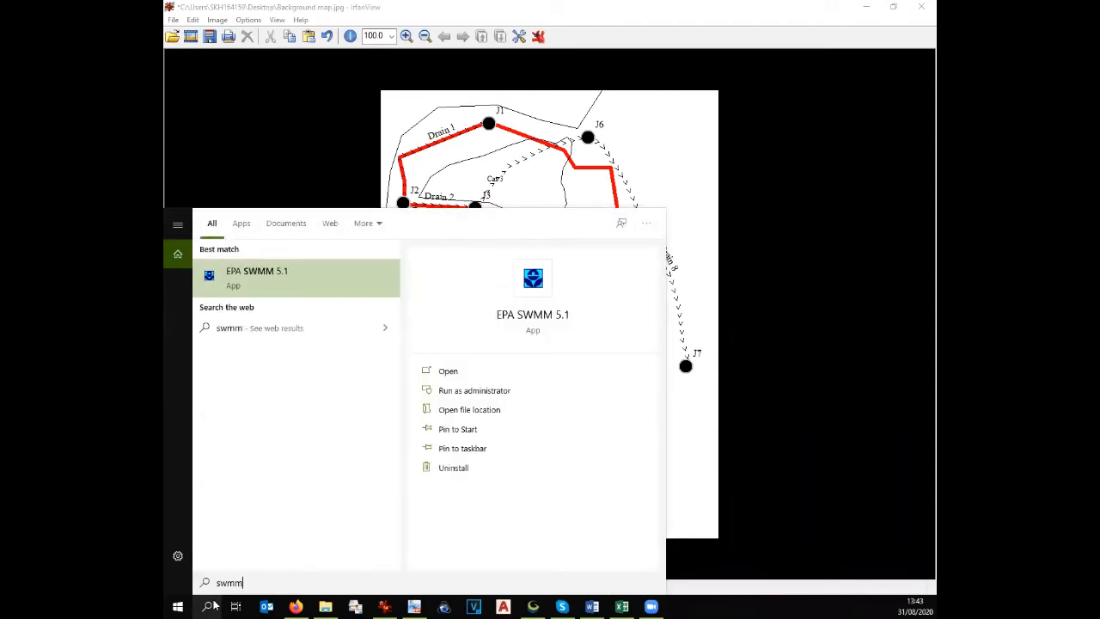
click(245, 273)
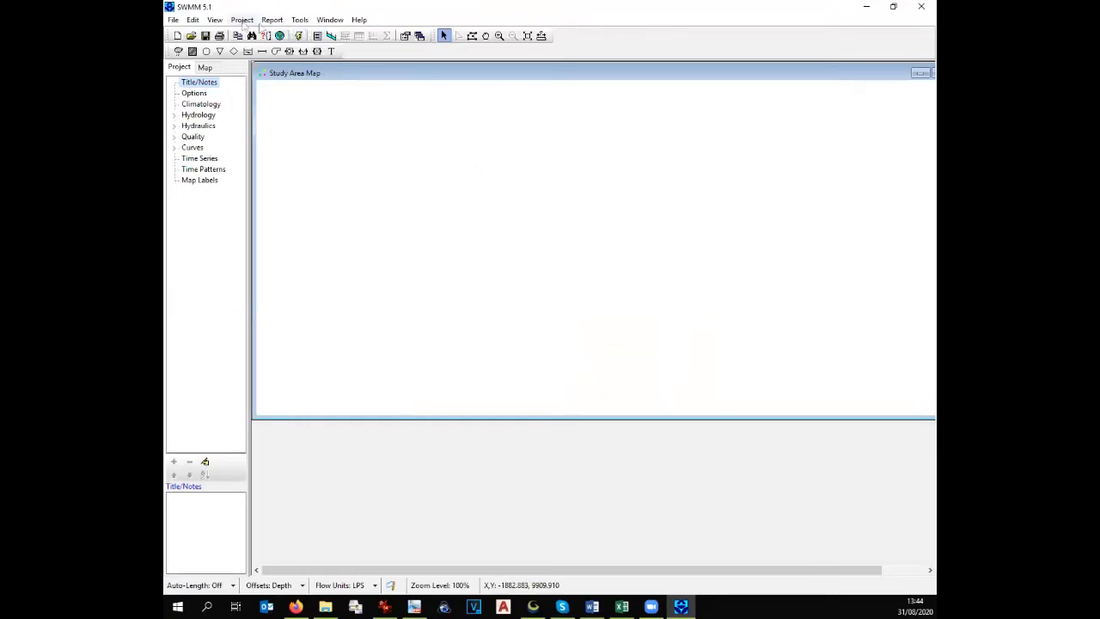
Review the project default ID prefixes for rain gages, subcatchments, junctions, outfalls and conduits, and accept them
click(274, 22)
mouse_move(241, 21)
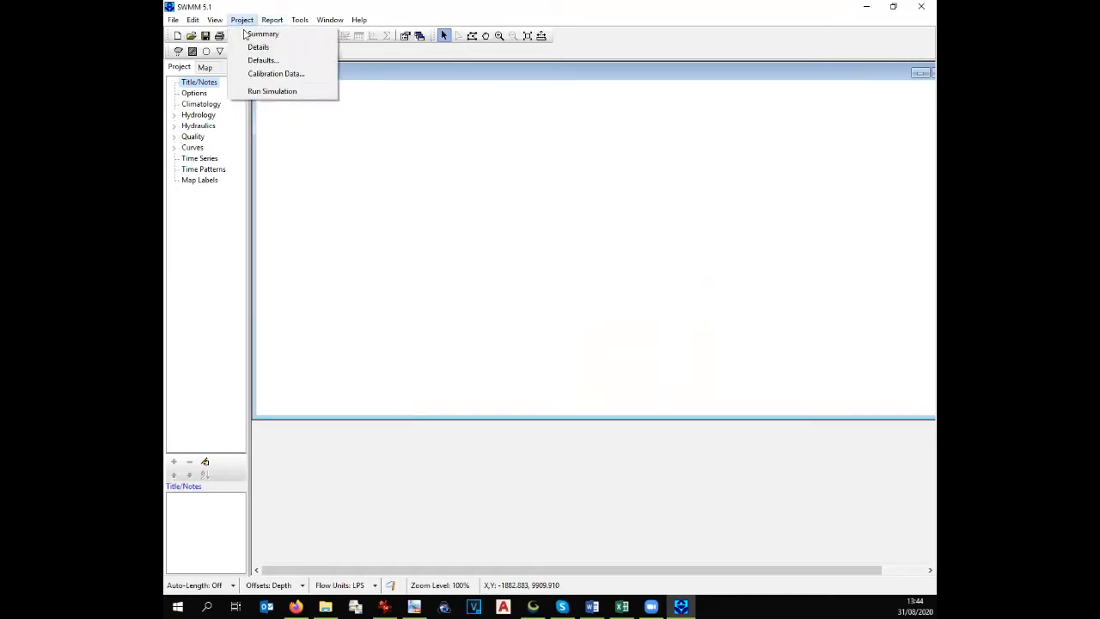
click(260, 60)
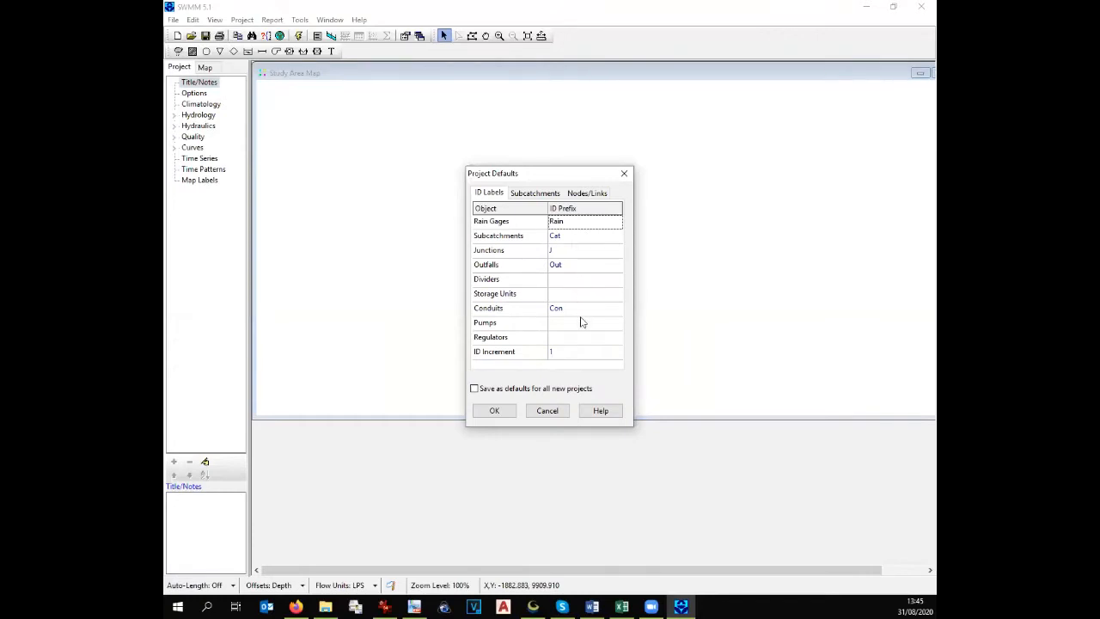
click(562, 223)
click(577, 221)
click(570, 238)
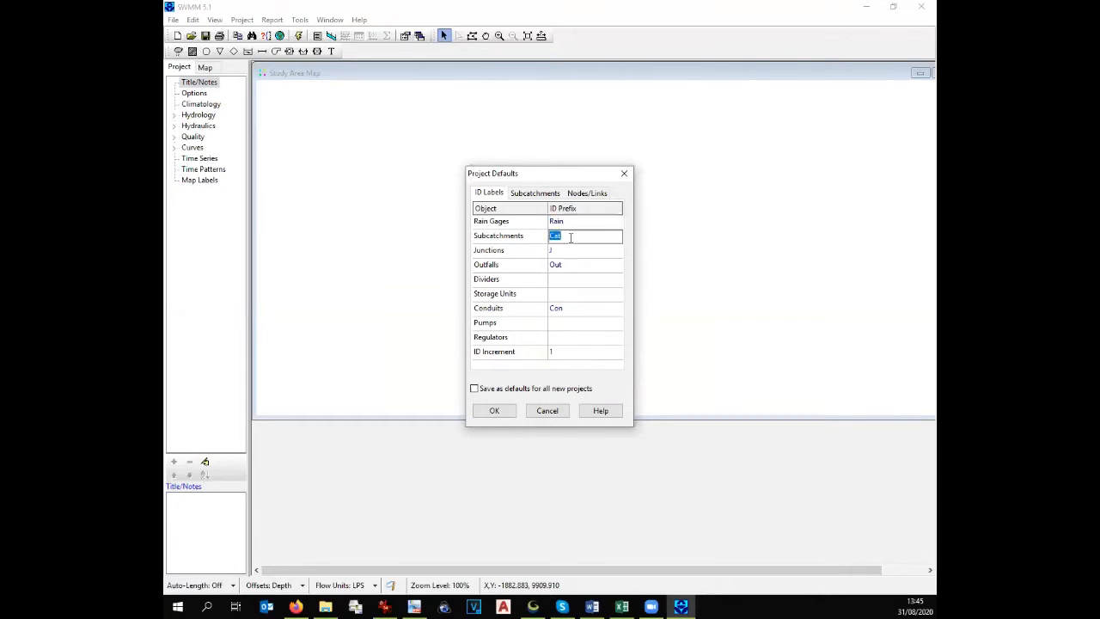
click(569, 250)
click(575, 266)
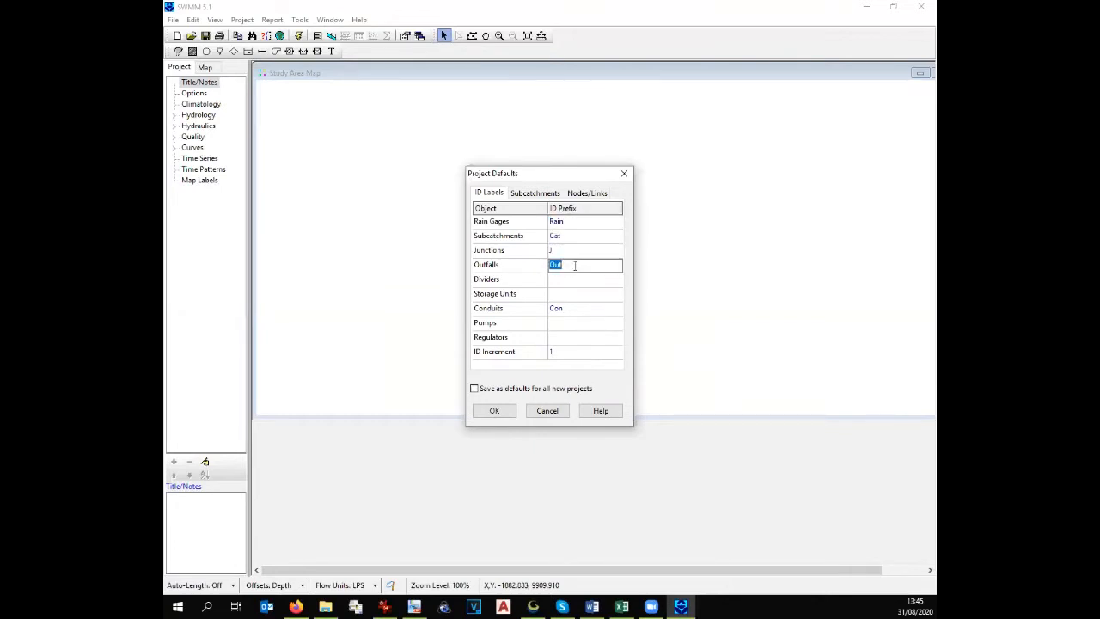
click(576, 310)
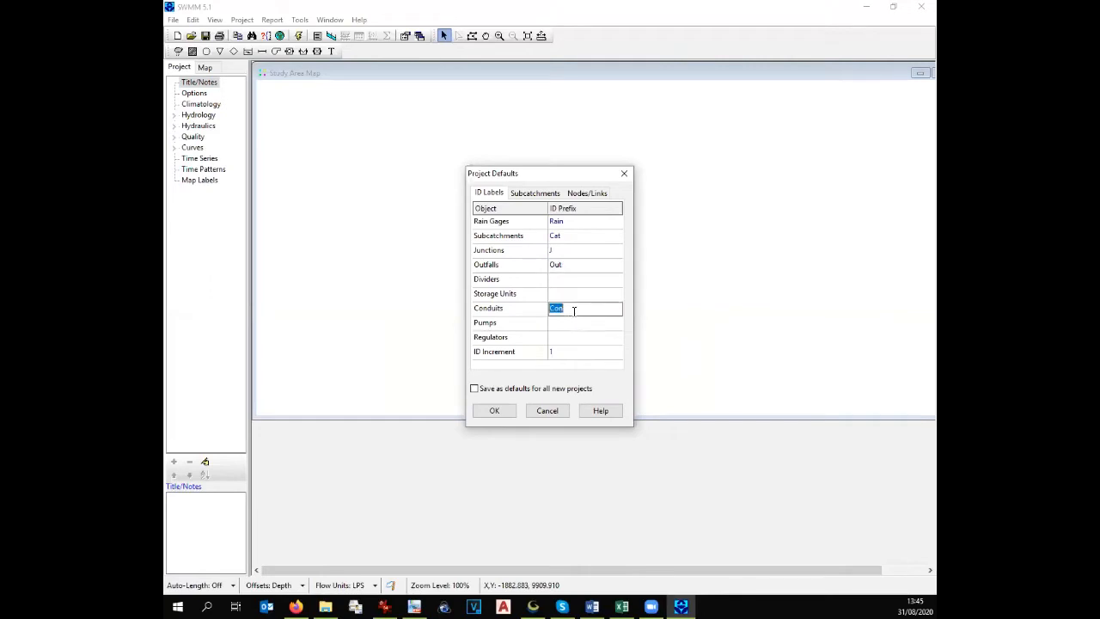
click(494, 410)
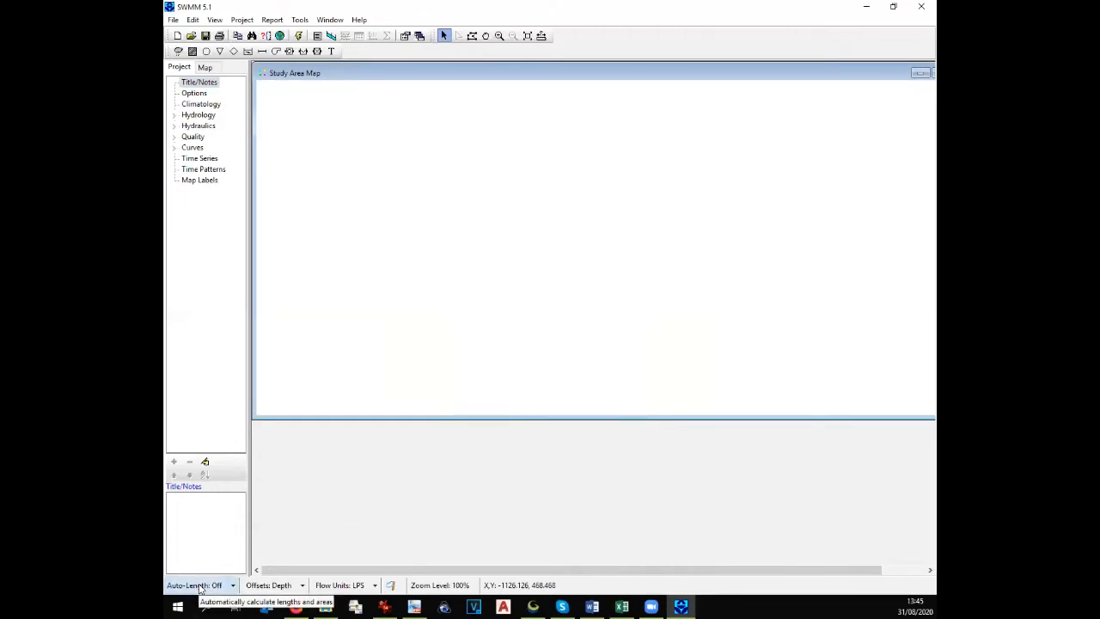
click(232, 586)
click(220, 586)
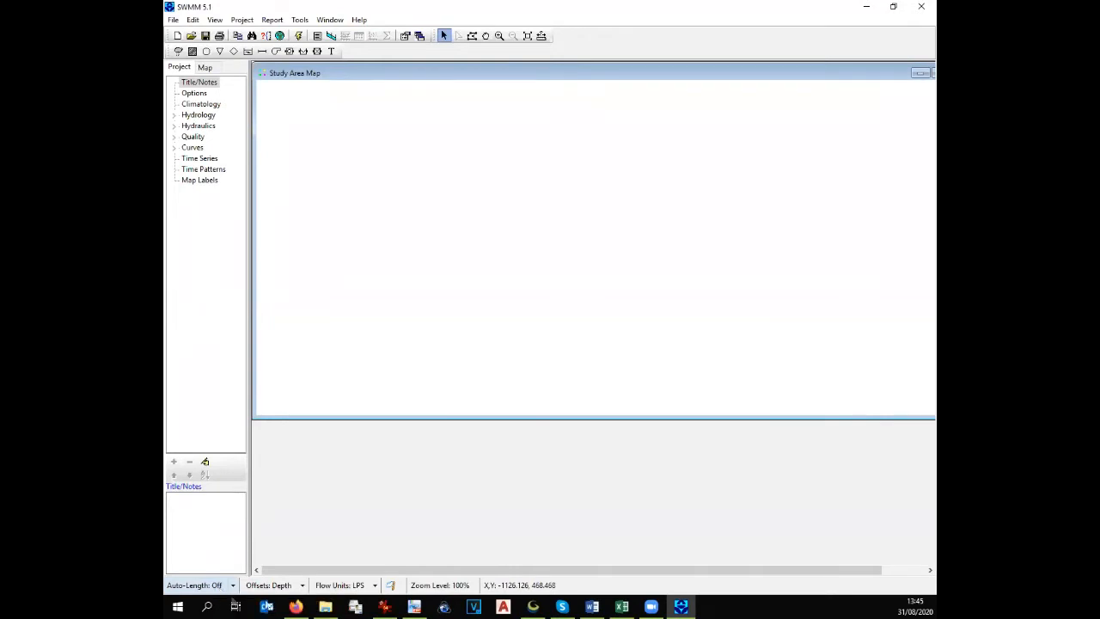
click(374, 585)
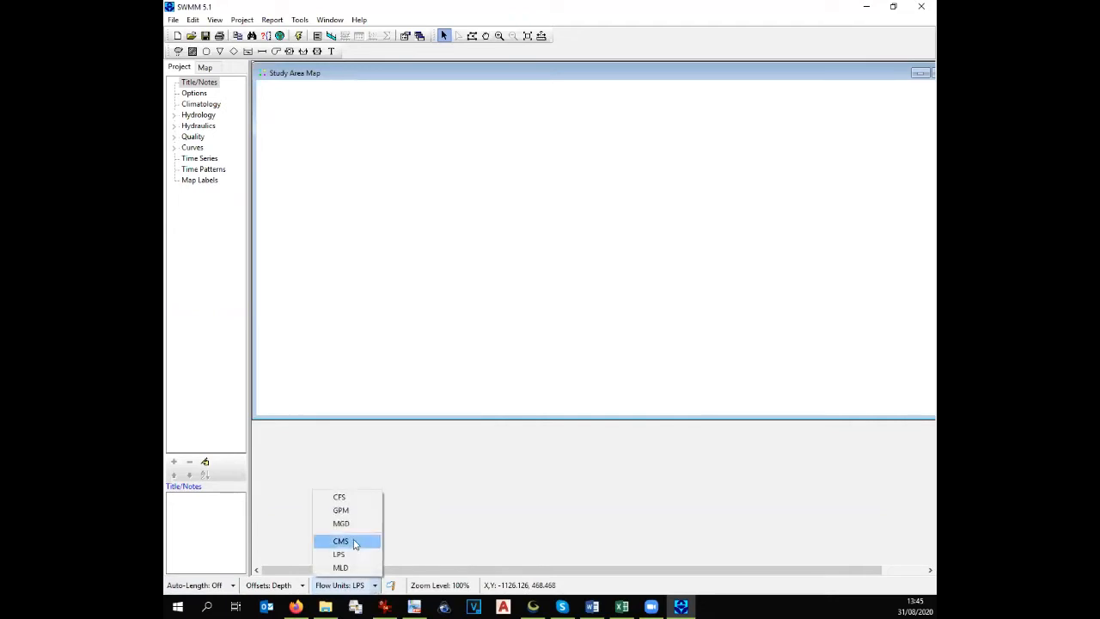
click(332, 588)
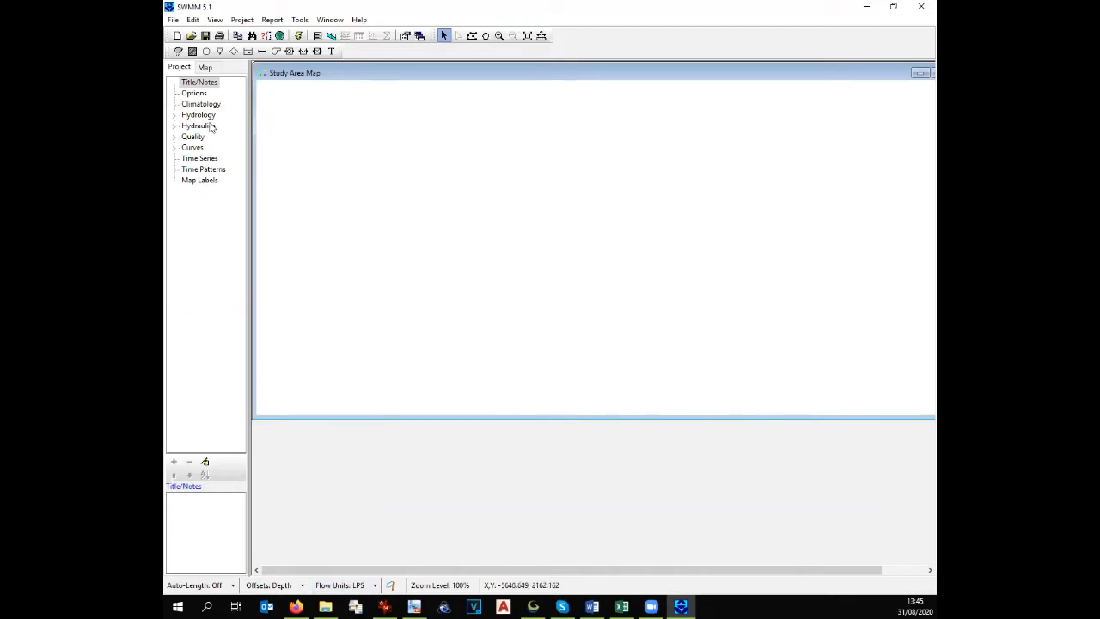
Load Background map.jpg from the Desktop as the study area map's backdrop and enlarge the map window downward to show it larger
click(214, 20)
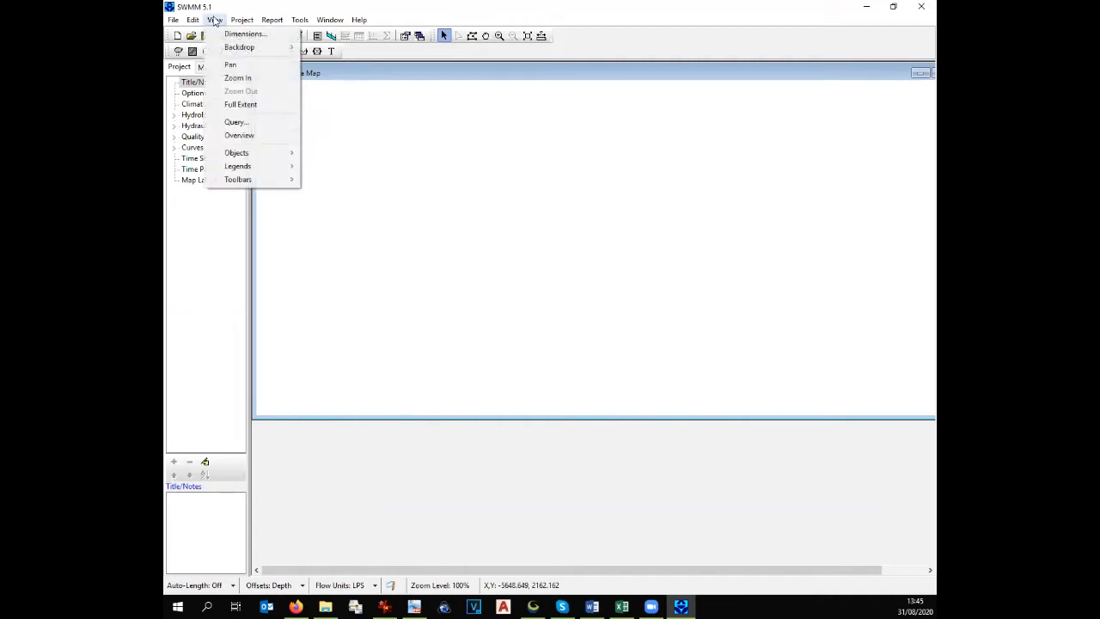
mouse_move(249, 48)
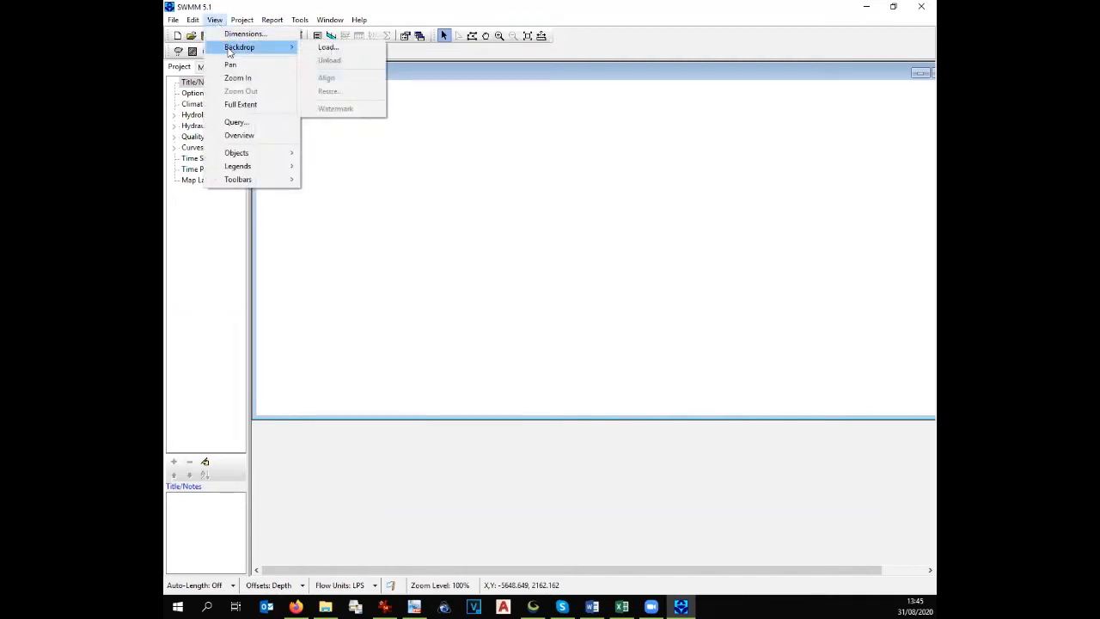
click(307, 49)
click(615, 268)
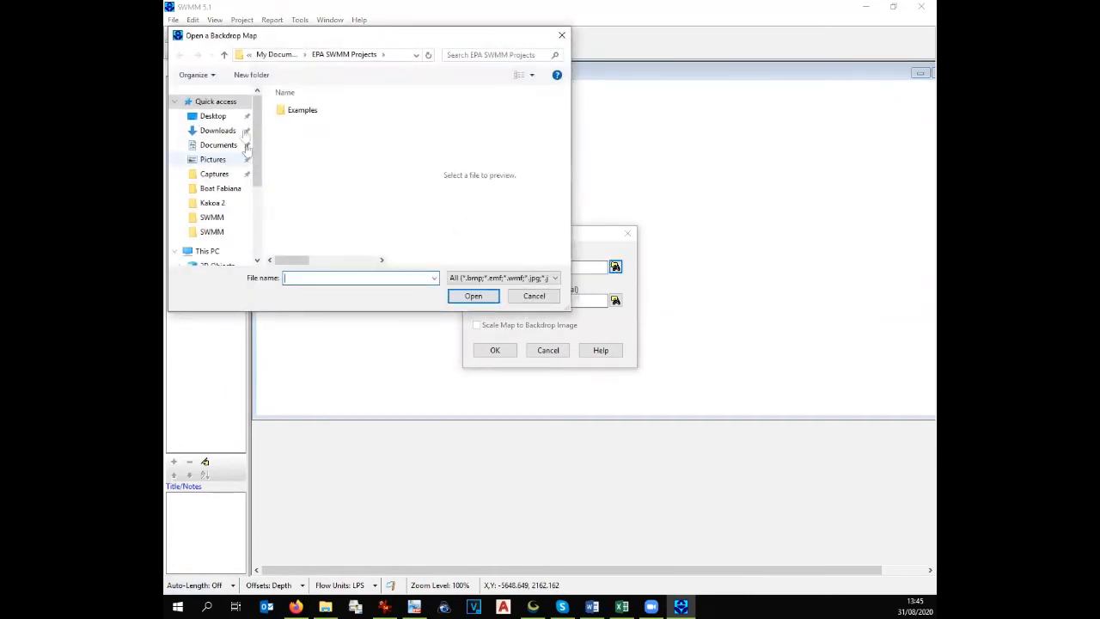
click(213, 115)
click(320, 135)
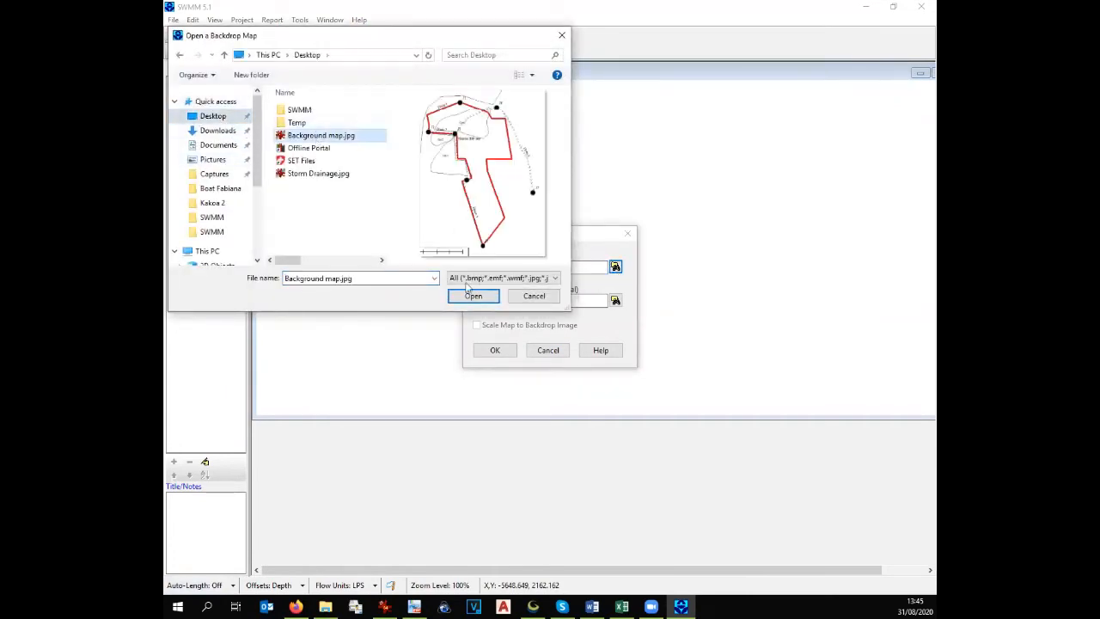
click(473, 295)
click(494, 351)
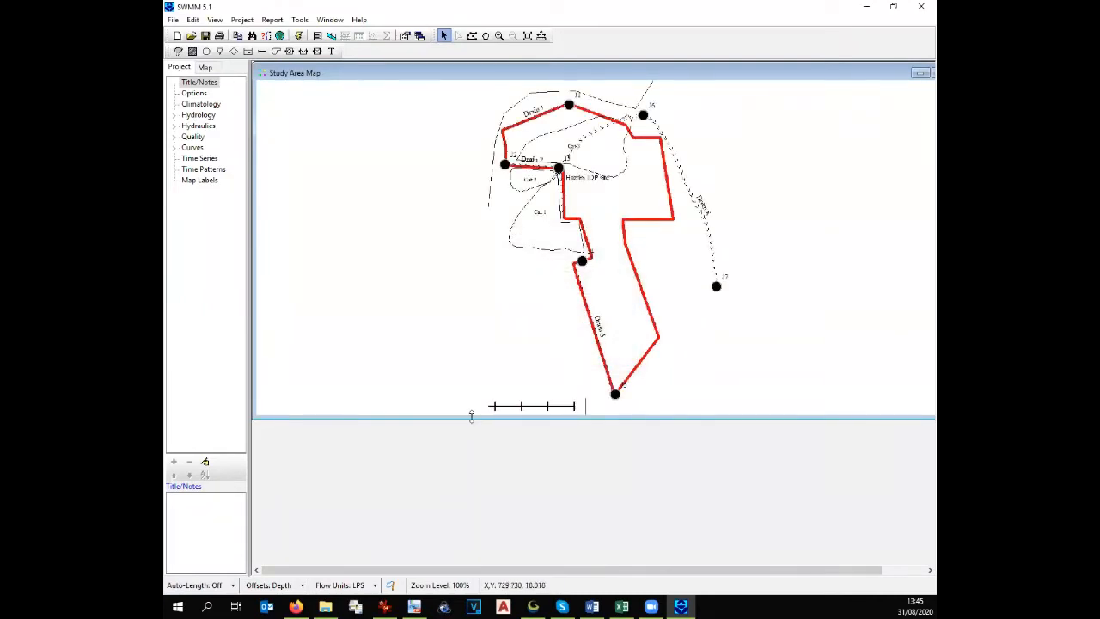
drag(471, 417, 450, 563)
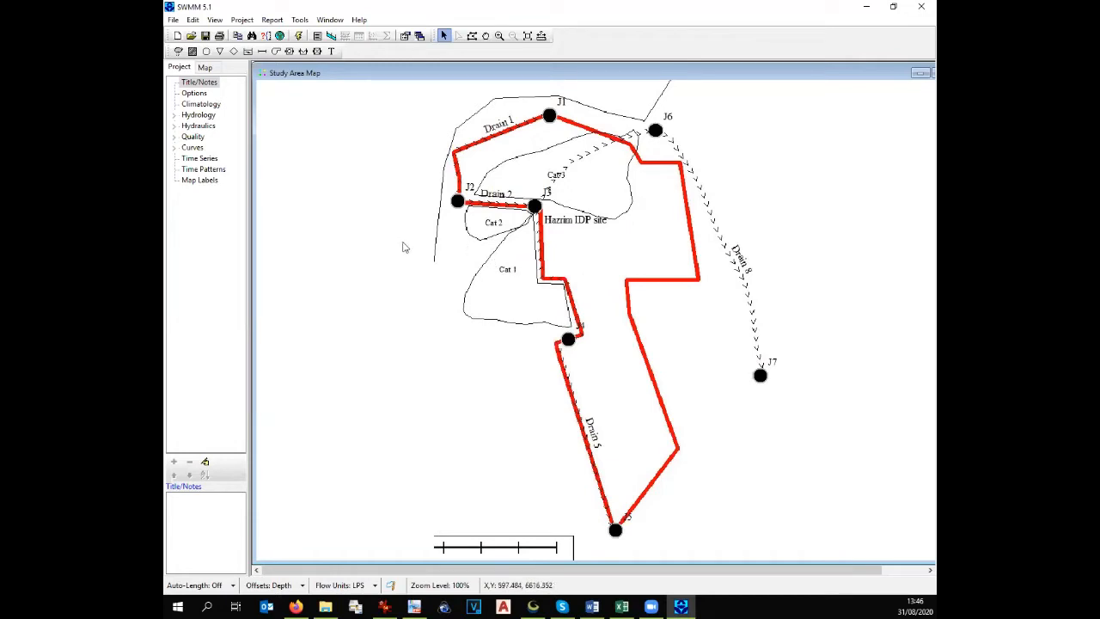
Draw a subcatchment outlining the Cat 1 area on the backdrop, from J3 around to near J4 and back
click(175, 117)
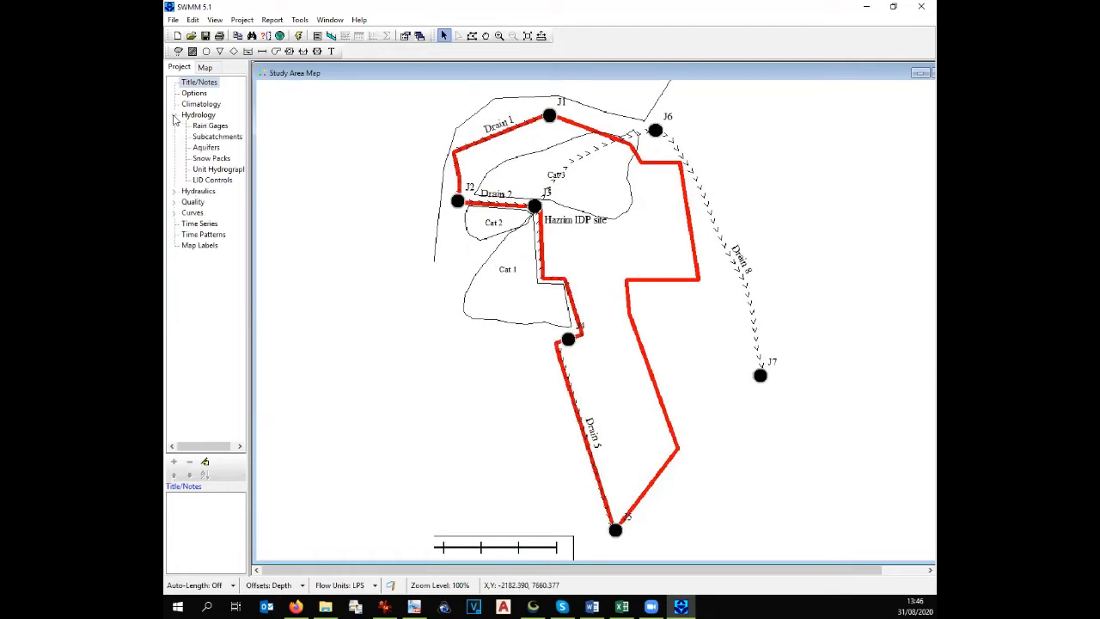
click(216, 137)
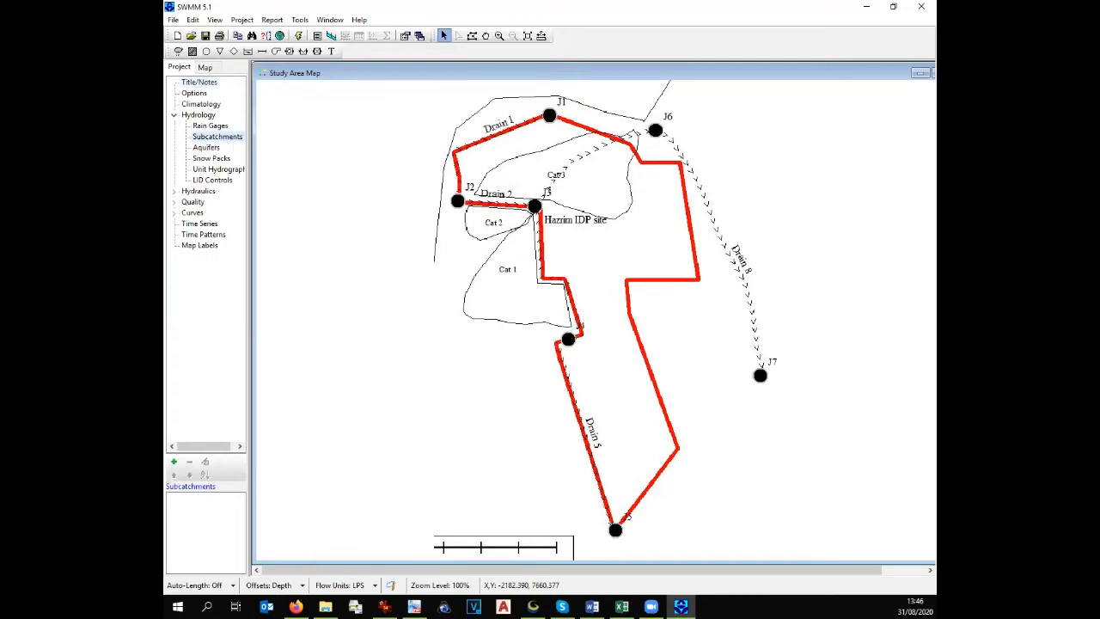
click(174, 463)
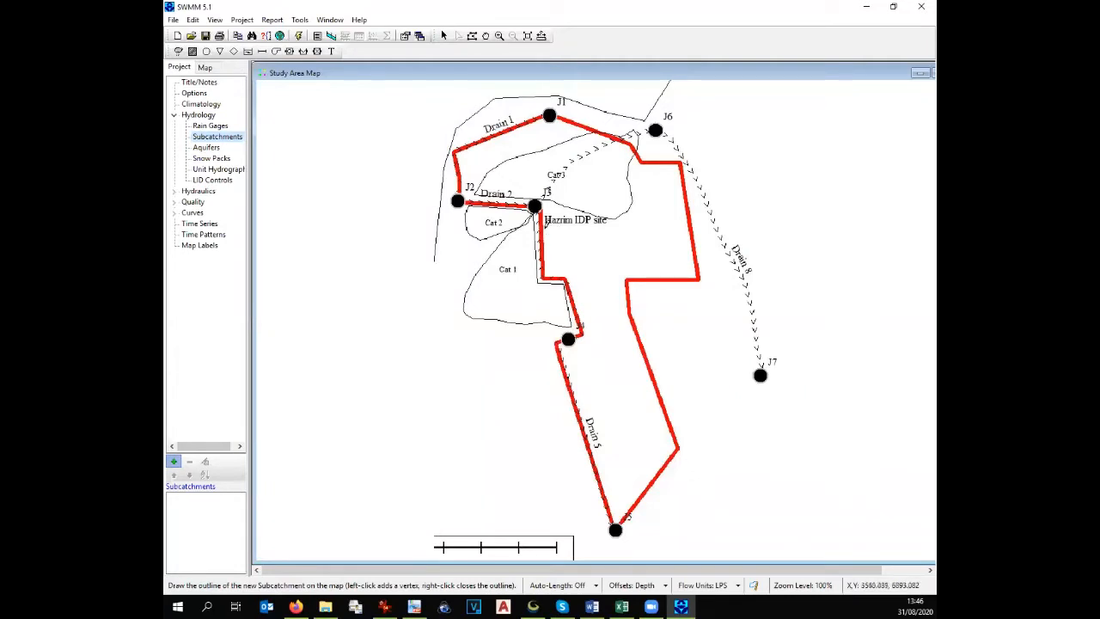
click(534, 211)
click(465, 320)
click(505, 335)
click(566, 325)
click(566, 288)
click(542, 280)
right_click(535, 215)
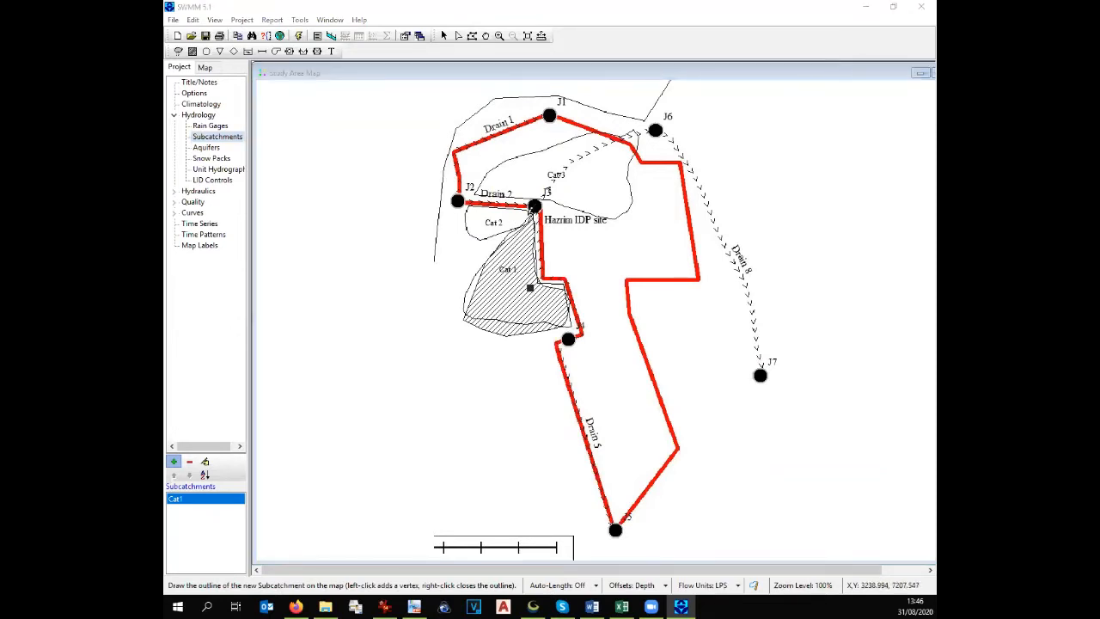
Draw a second subcatchment outlining the small Cat 2 area between J2 and J3, just below Drain 2
click(525, 224)
click(478, 237)
click(468, 230)
click(467, 208)
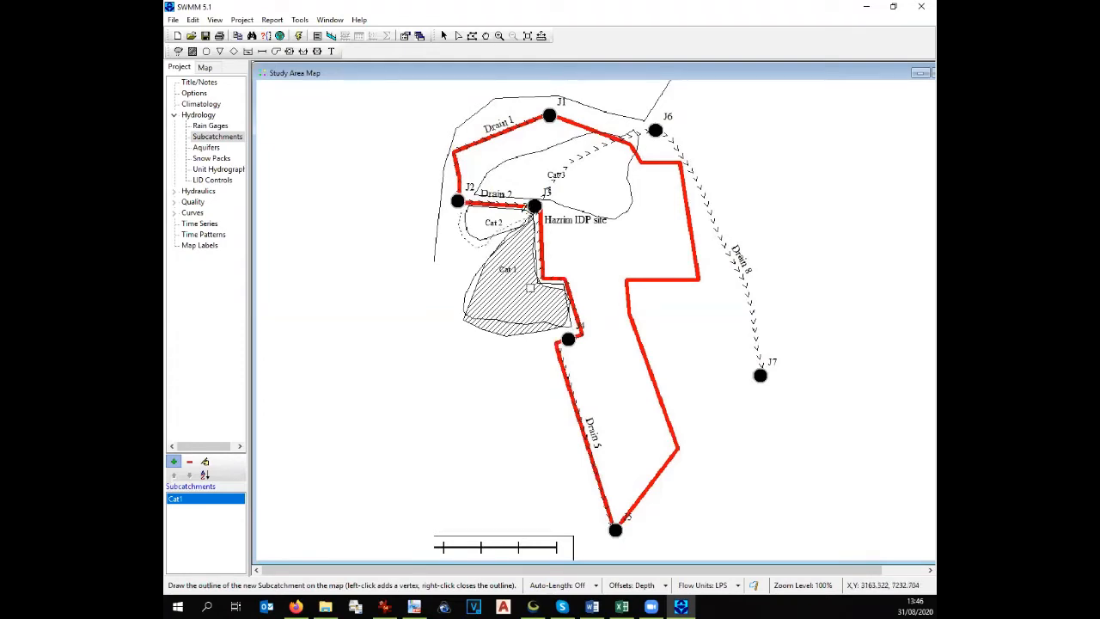
right_click(468, 206)
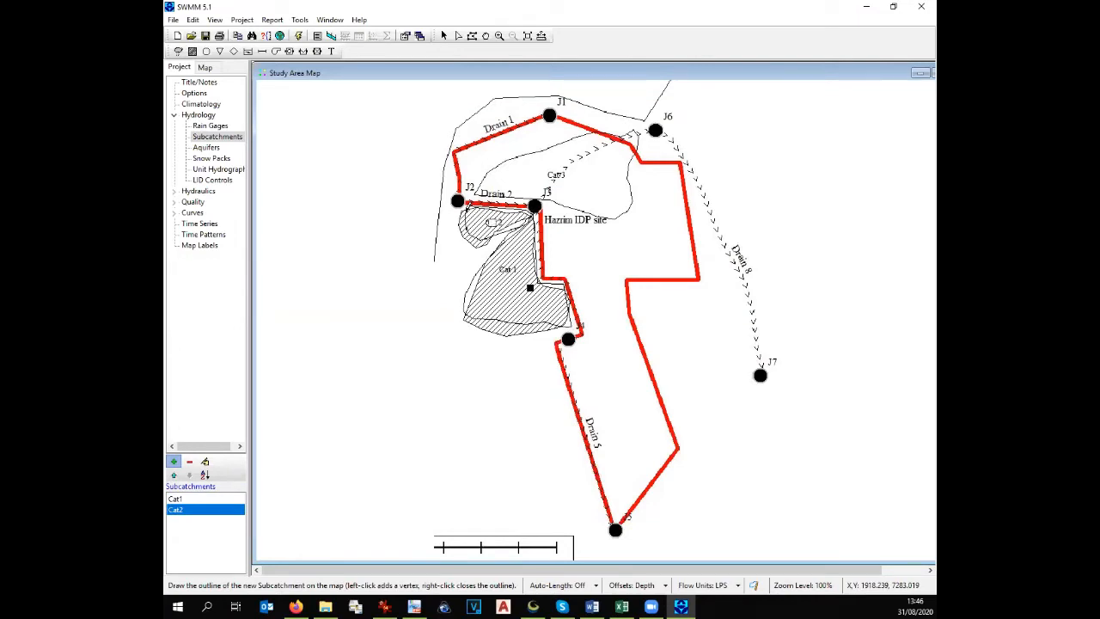
Draw a third subcatchment outlining the Cat 3 area above J3, extending toward J6
click(475, 193)
click(500, 165)
click(523, 147)
click(637, 135)
click(642, 161)
right_click(514, 204)
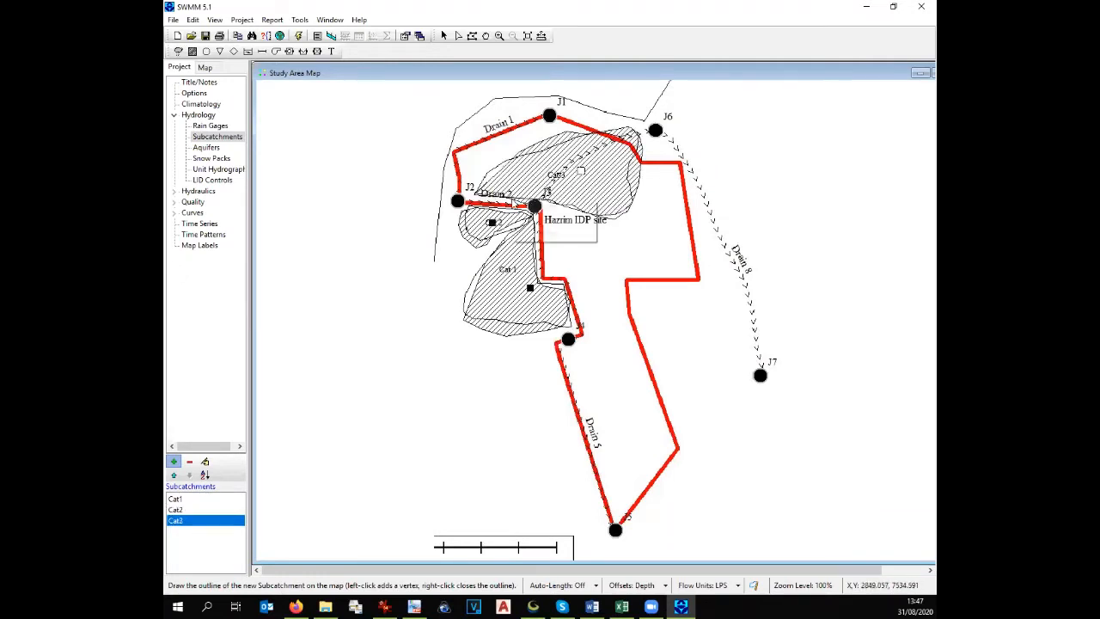
right_click(513, 204)
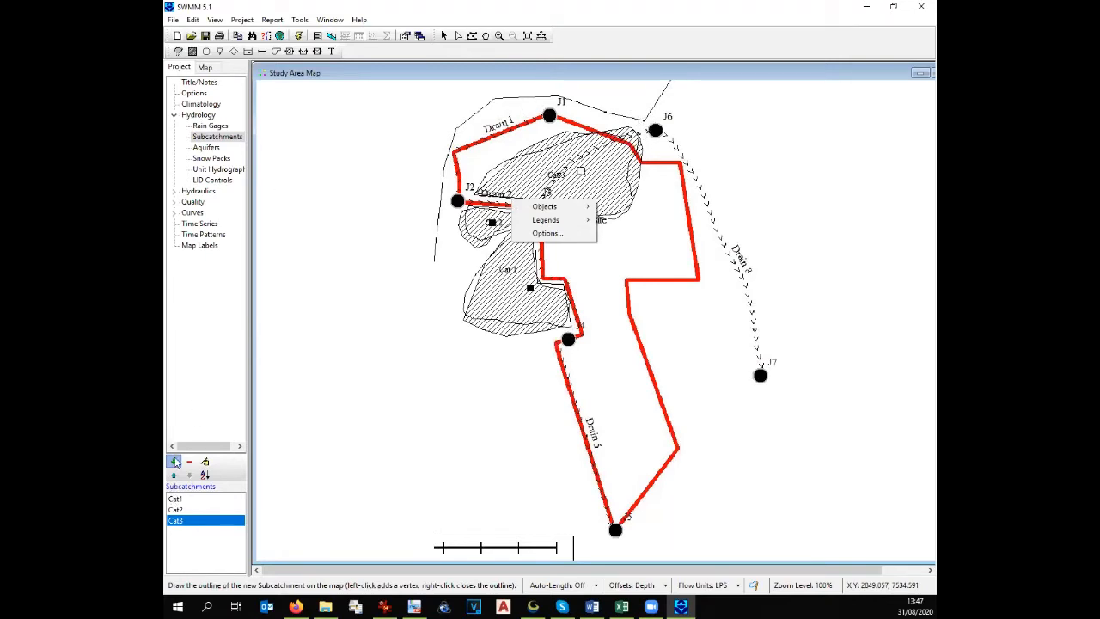
Draw a fourth subcatchment as a curved strip outside Drain 1, running from near J6 over J1 and down toward J2
click(175, 459)
click(637, 116)
click(606, 105)
click(554, 98)
click(454, 137)
click(421, 176)
click(409, 159)
click(425, 122)
click(443, 104)
click(493, 92)
click(567, 85)
click(617, 89)
right_click(533, 111)
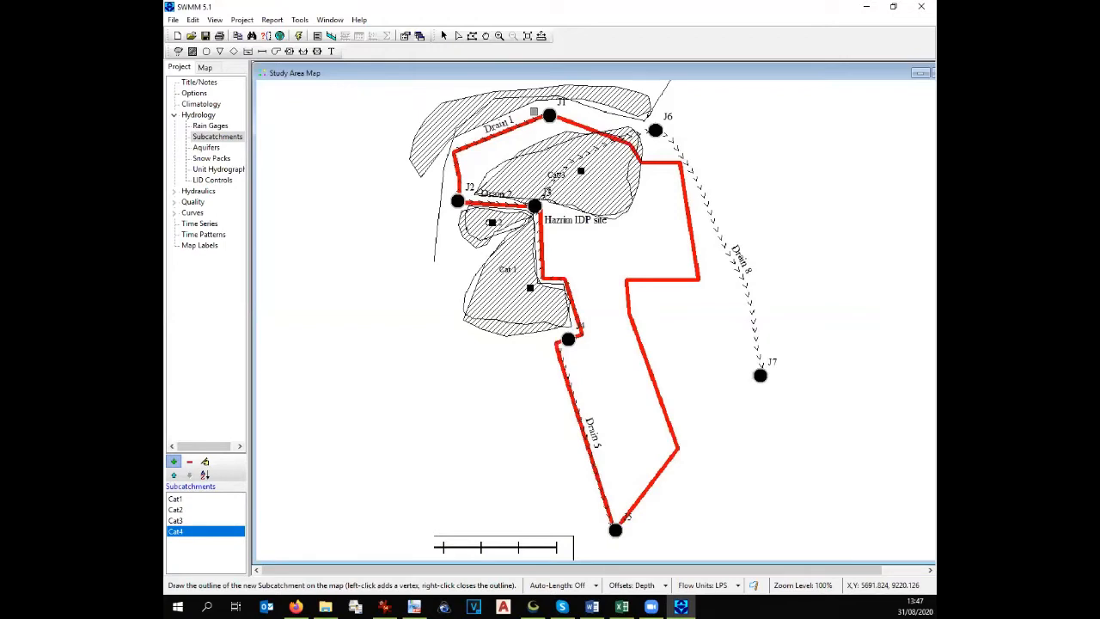
Add a junction at the J4 point on the backdrop and rename it J4
click(174, 192)
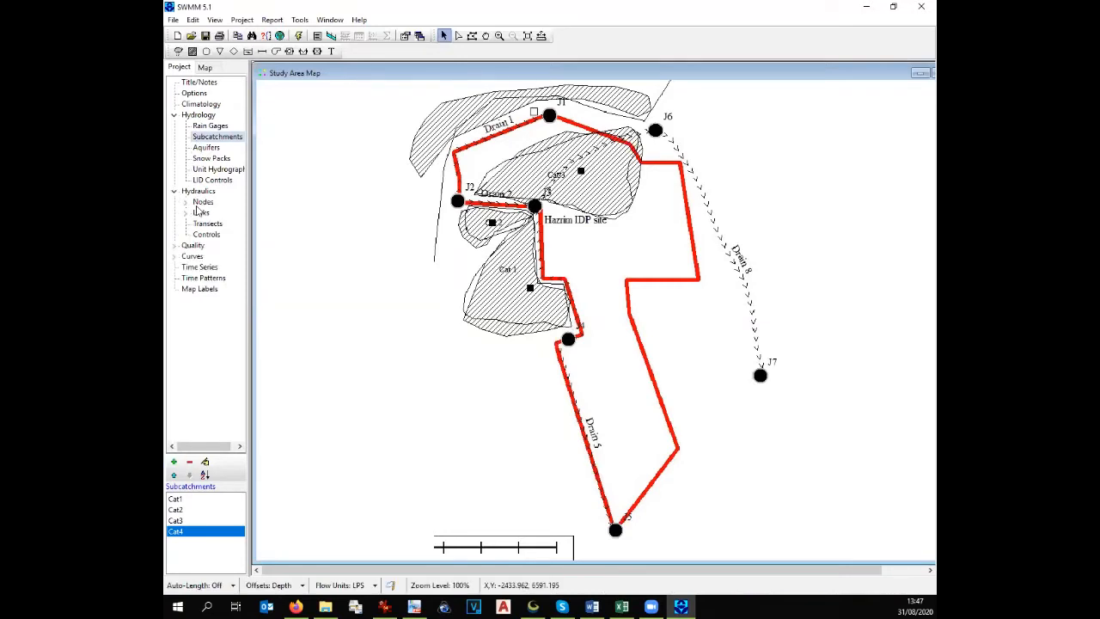
click(197, 203)
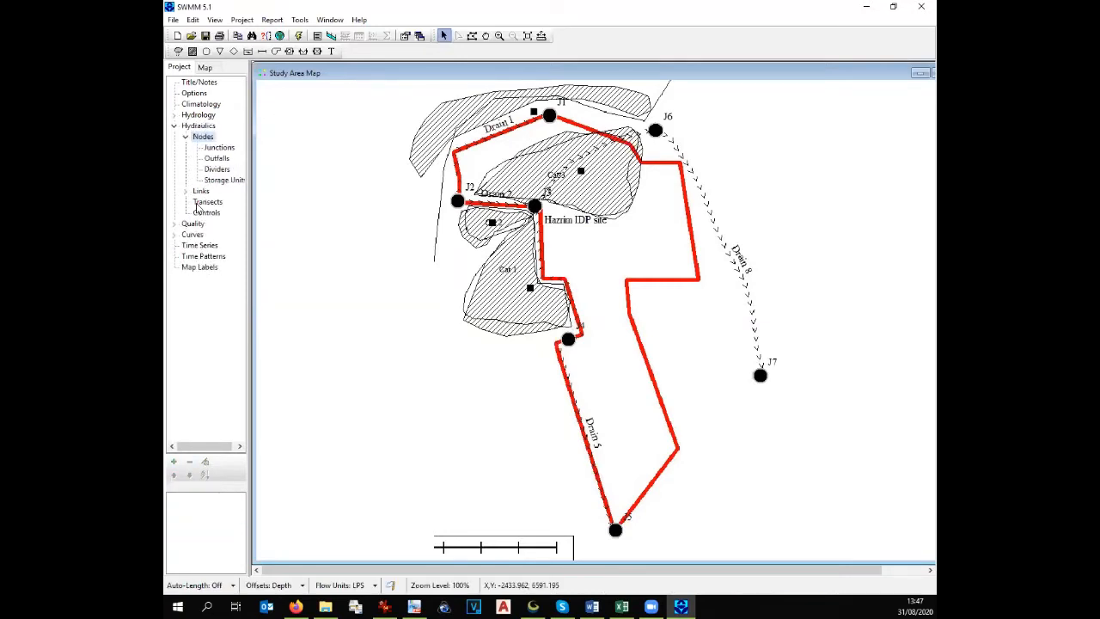
click(219, 147)
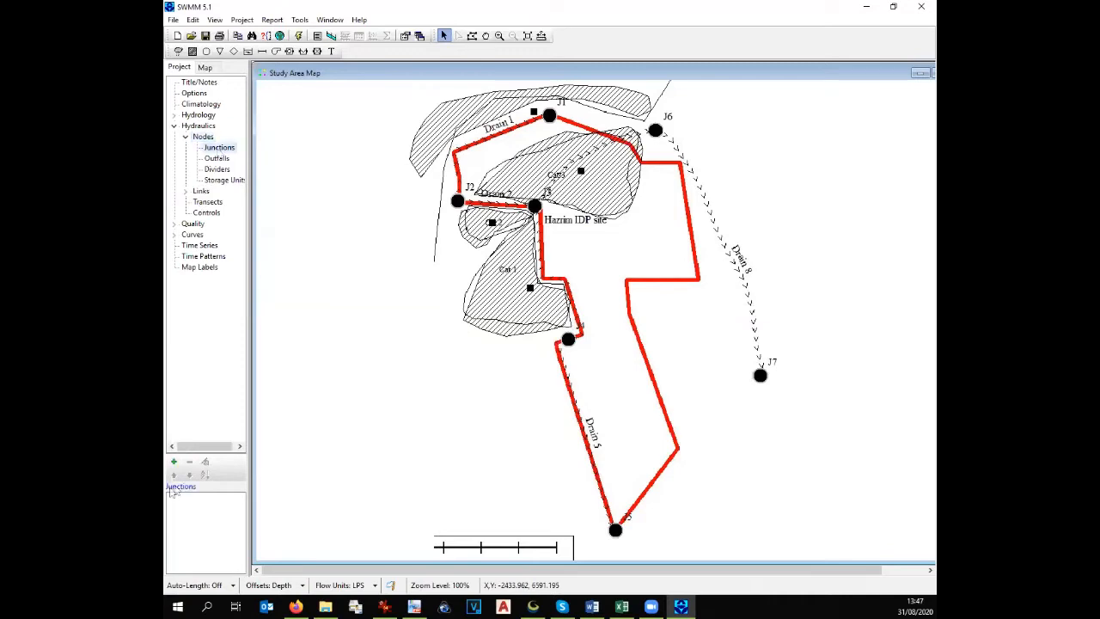
click(174, 461)
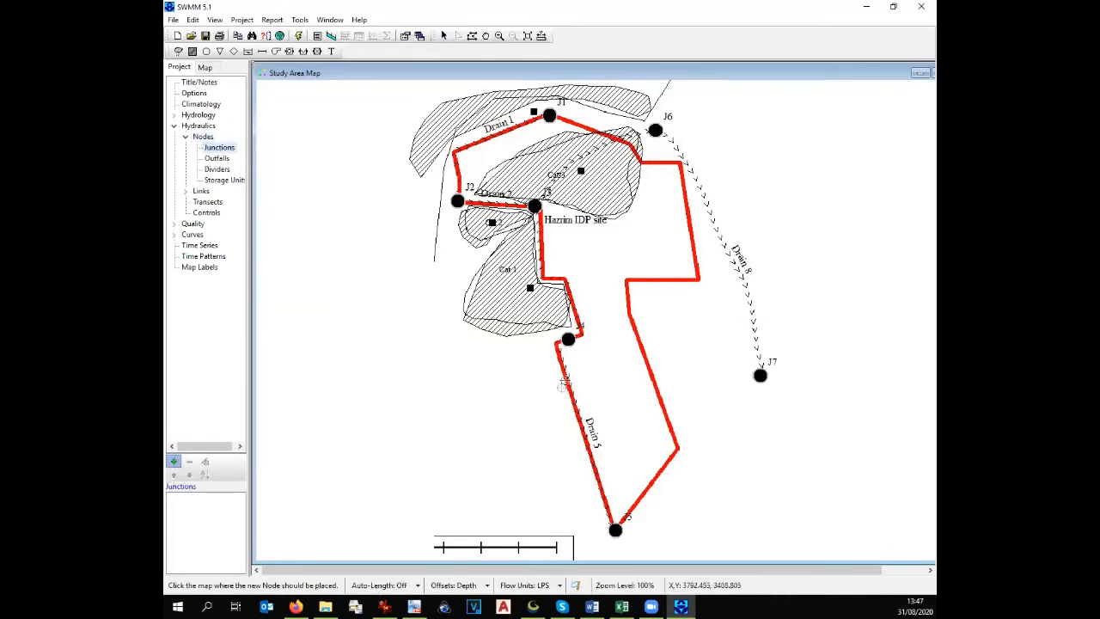
click(568, 339)
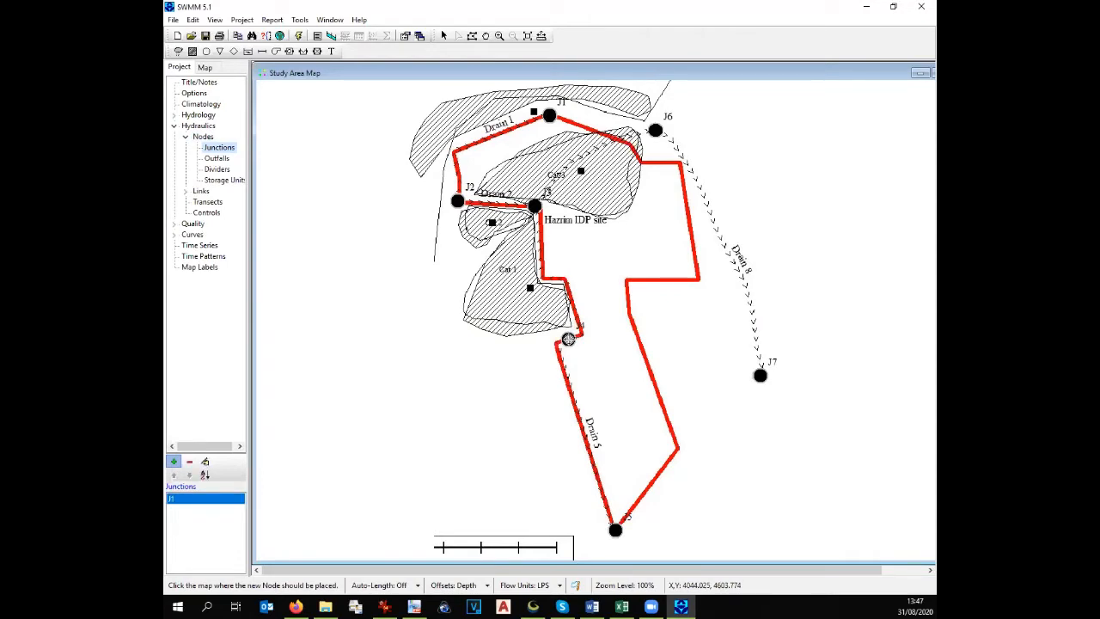
double_click(195, 499)
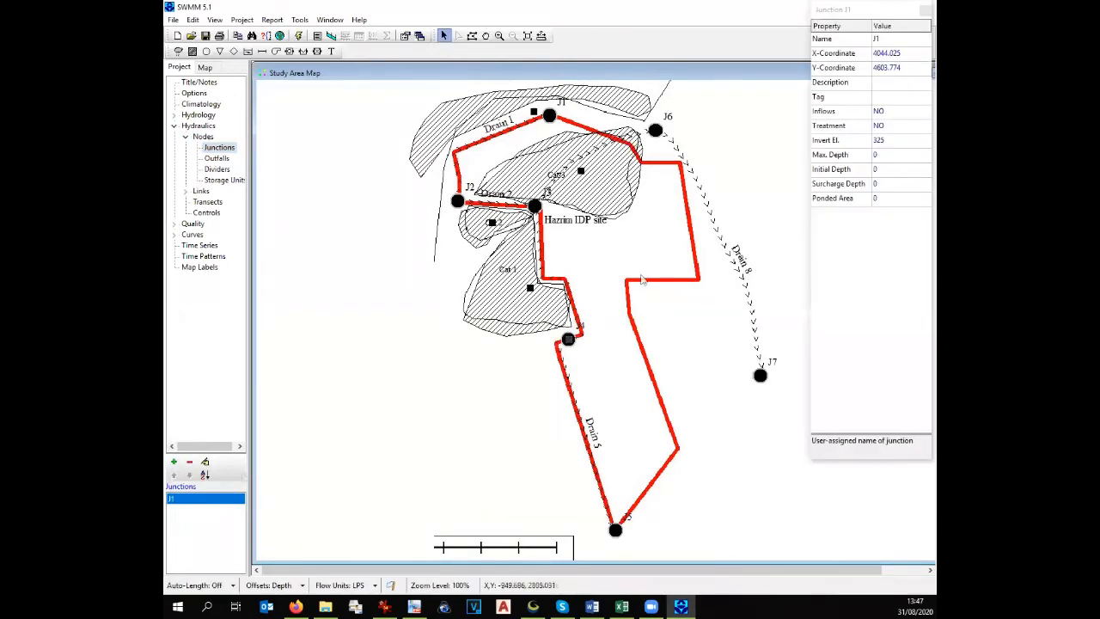
click(890, 39)
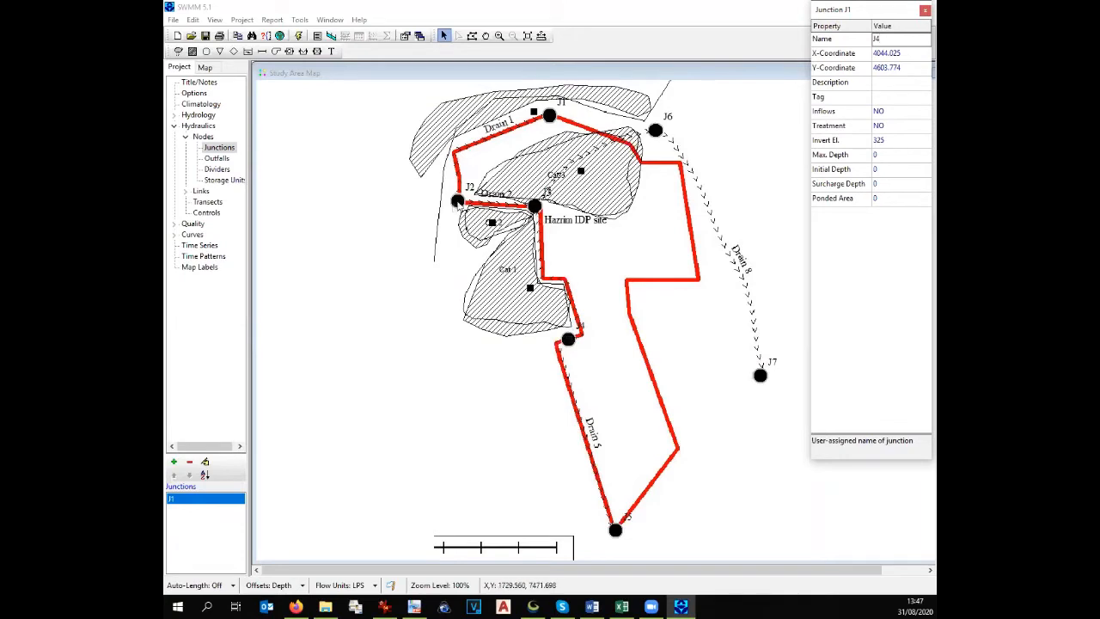
Add a junction at the J2 point on the backdrop and rename it J2
click(174, 462)
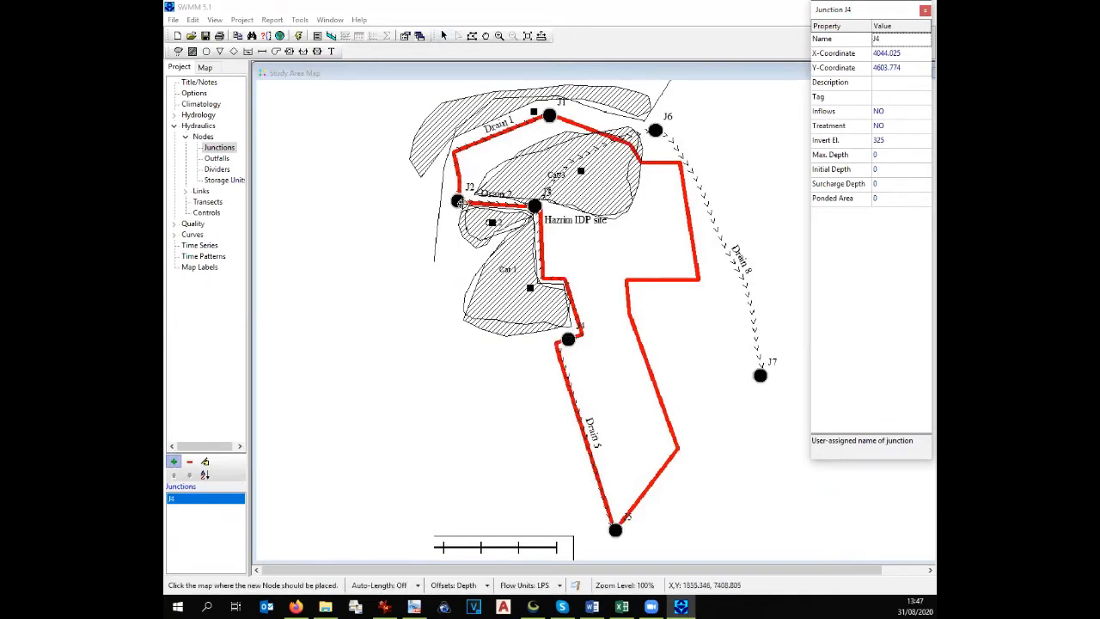
click(568, 339)
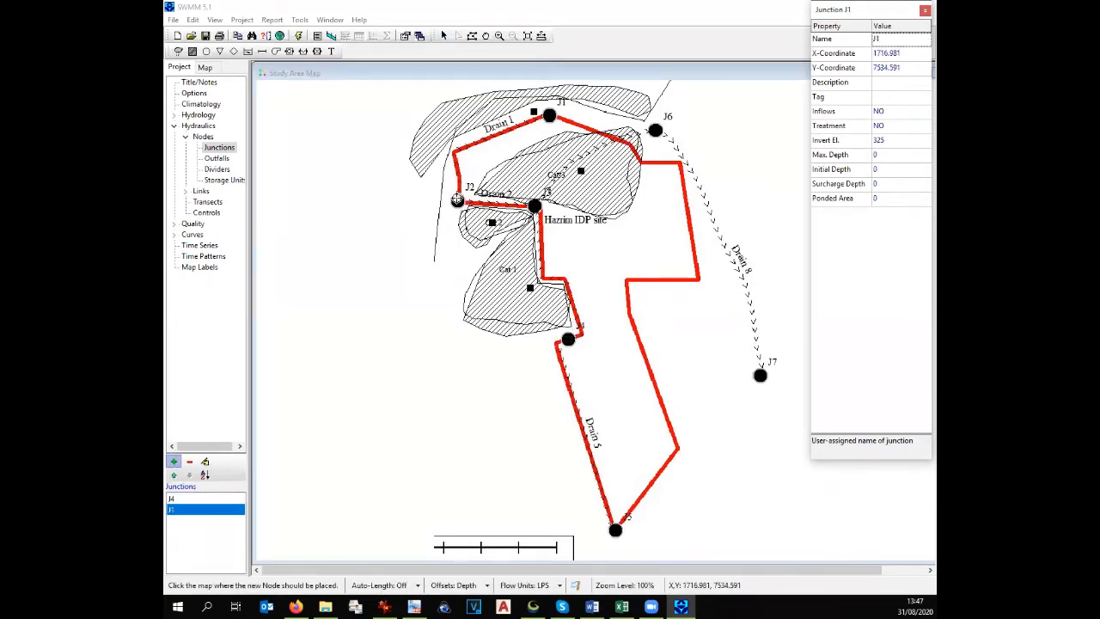
click(911, 38)
text(J)
Add a junction at the J3 point on the backdrop and rename it J3
click(534, 206)
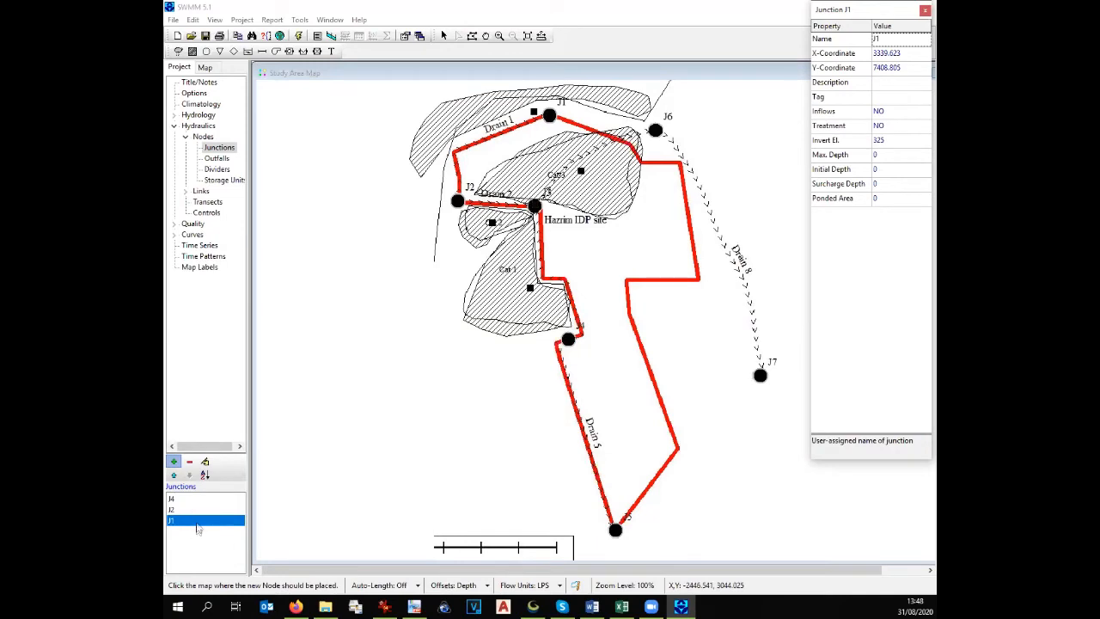
key(Escape)
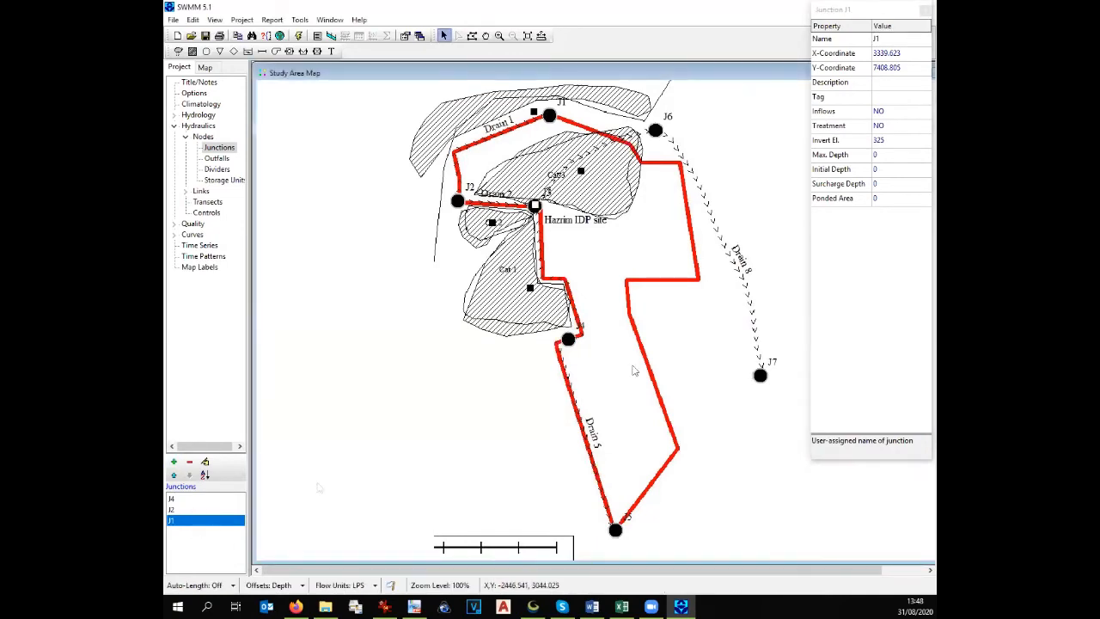
click(901, 41)
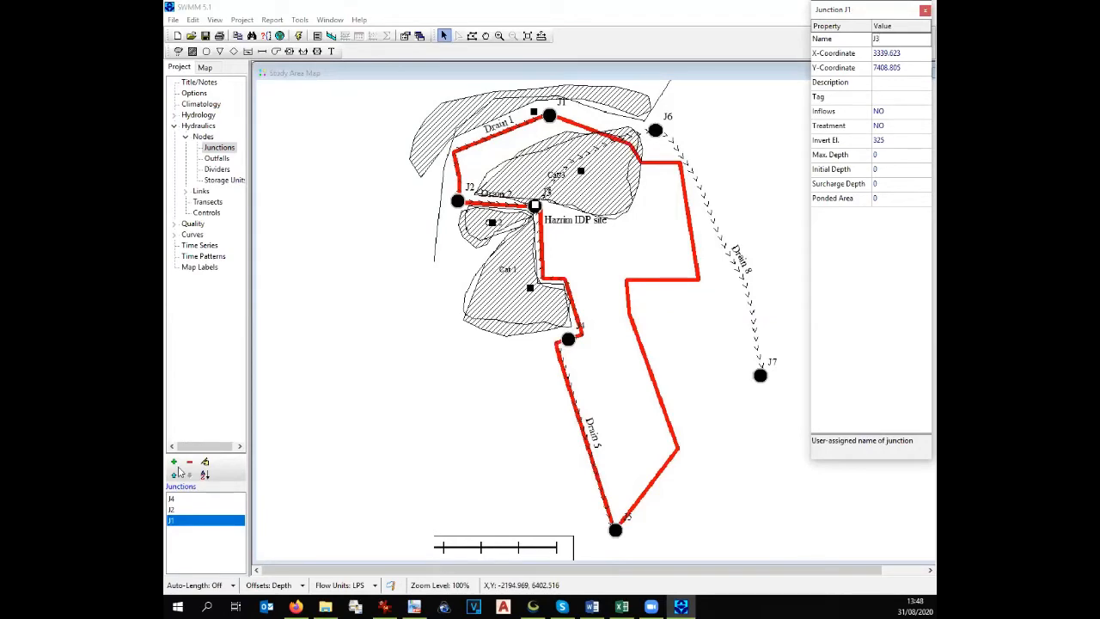
Add a junction at the J6 point on the backdrop and rename it to match the map label
click(173, 462)
click(654, 129)
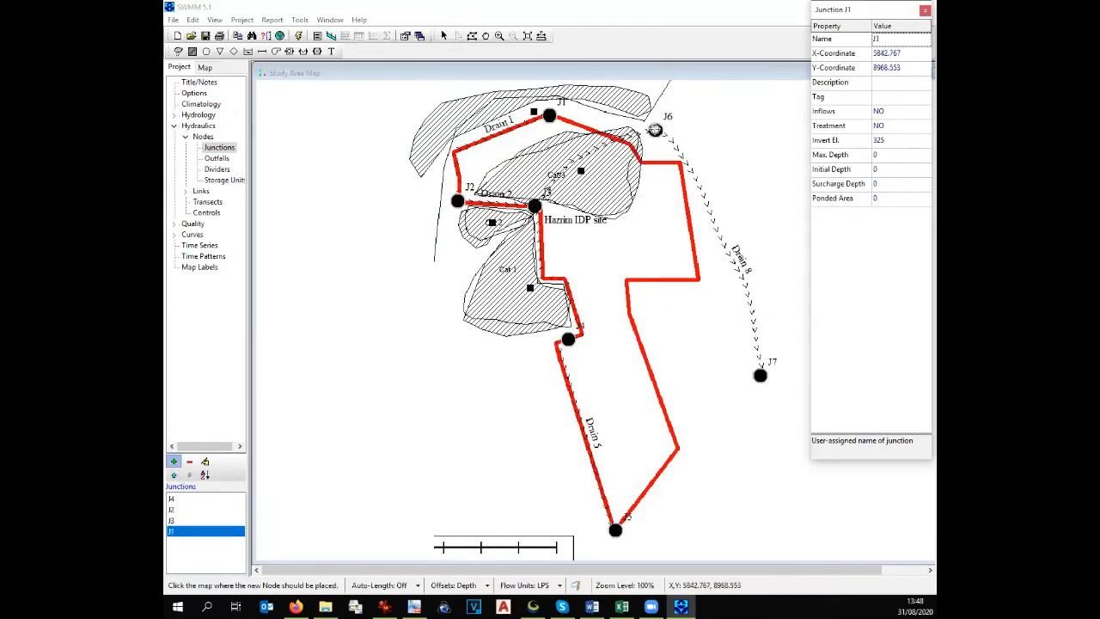
click(897, 37)
text(J)
Add an outfall at the J7 point at the end of Drain 8
click(216, 158)
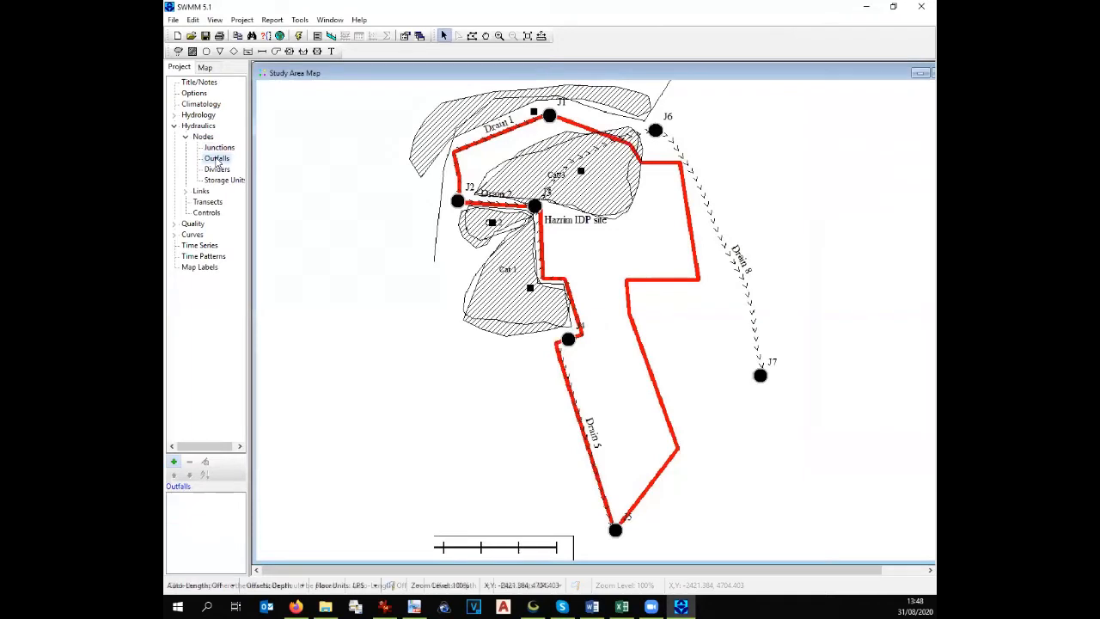
click(176, 462)
click(760, 376)
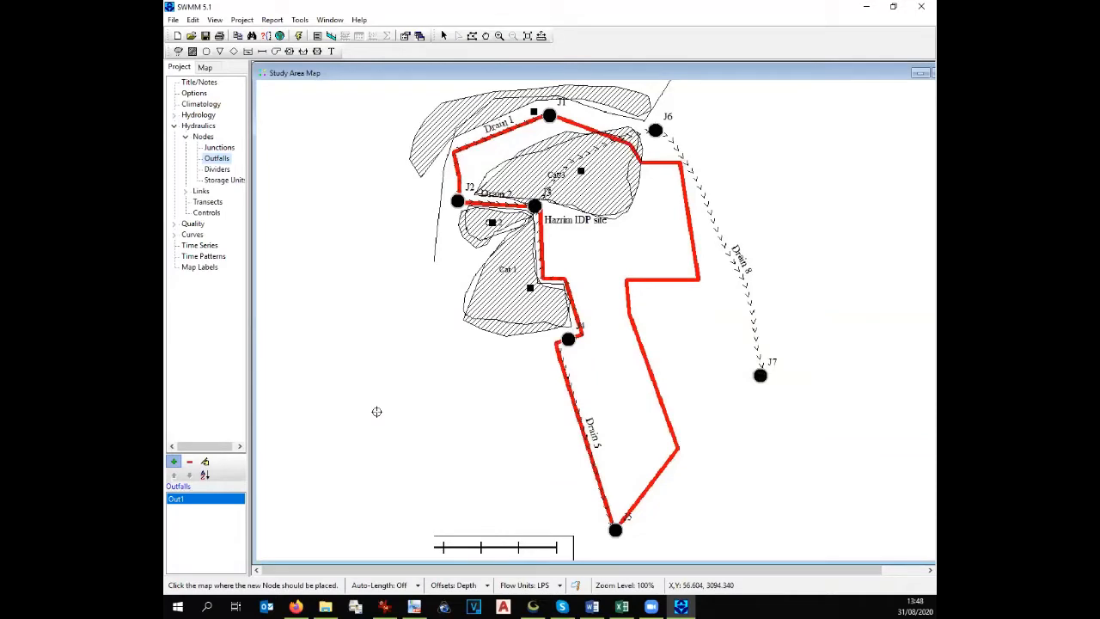
Draw a conduit from junction J4 to junction J3, following the Drain 4 line on the backdrop
click(203, 190)
click(220, 160)
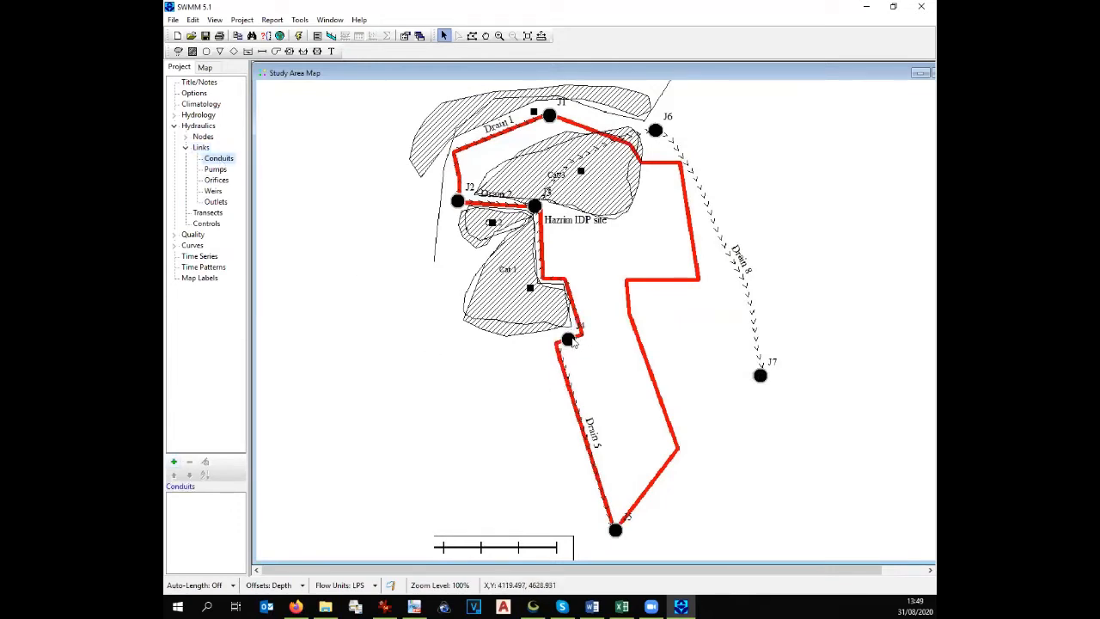
click(174, 461)
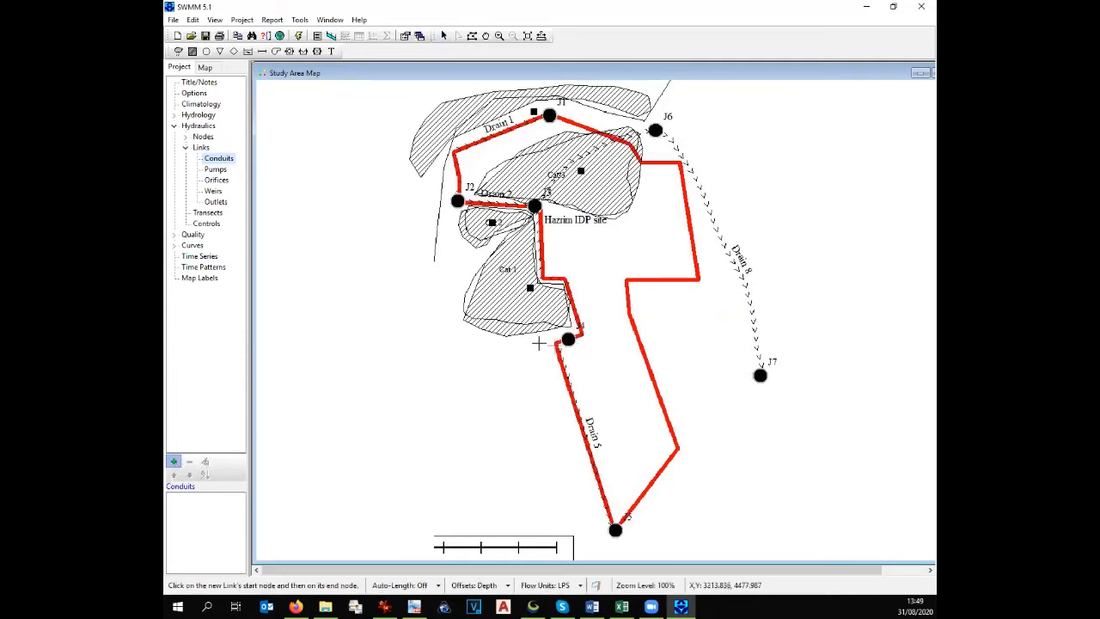
click(569, 340)
click(535, 206)
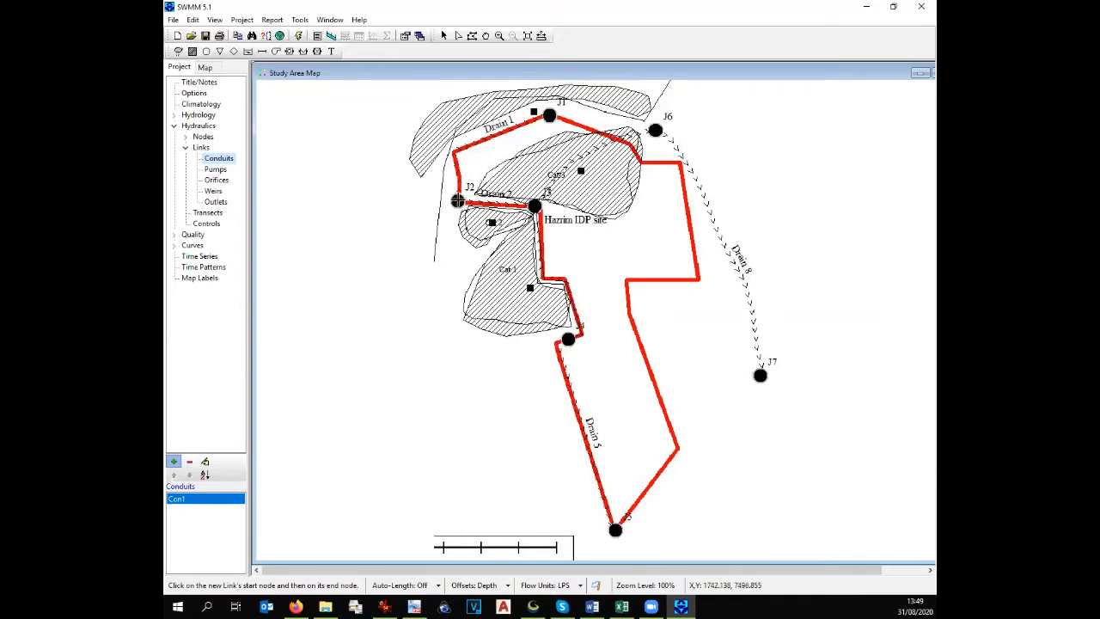
Draw a conduit between junctions J2 and J3 along Drain 2
click(534, 204)
right_click(534, 205)
key(Escape)
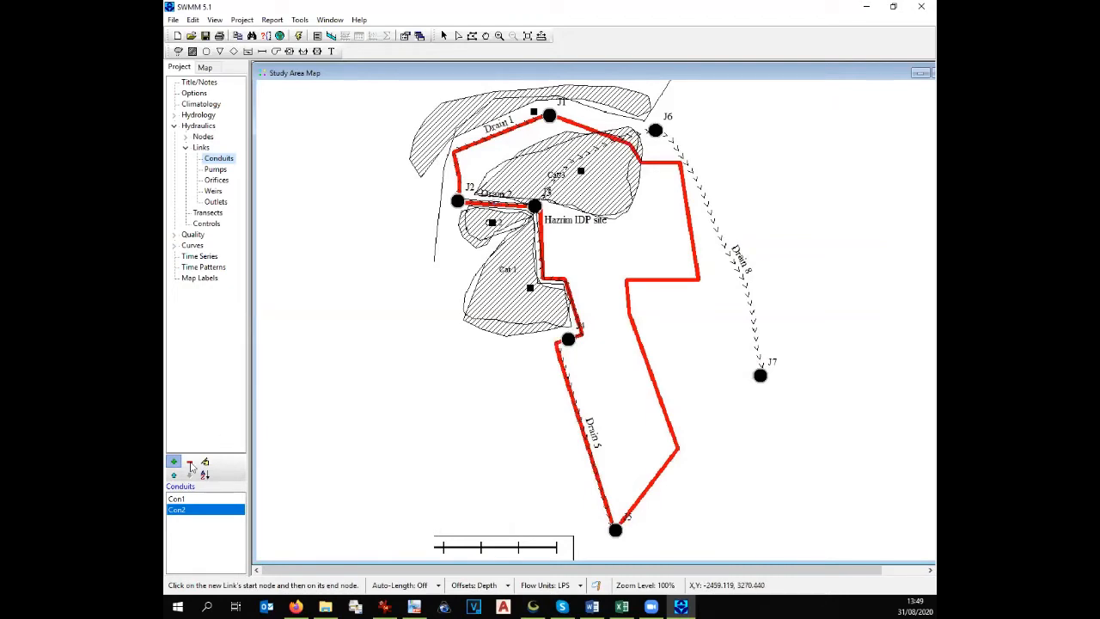
Draw a conduit from J3 to J6 along the dashed drain and another from J6 to the outfall along Drain 8
click(535, 205)
click(655, 129)
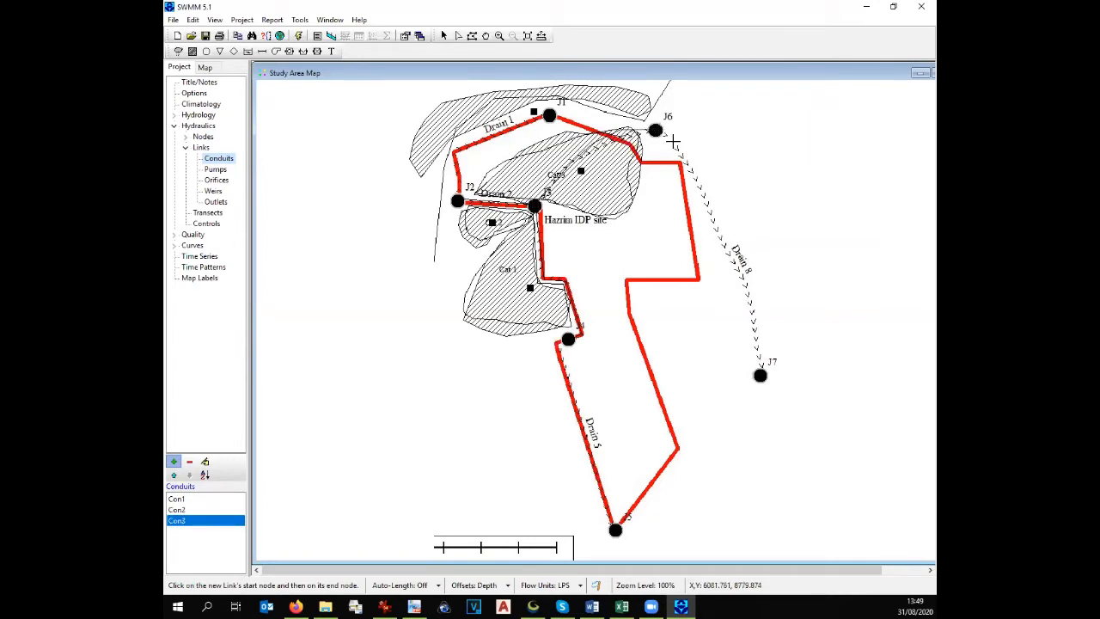
click(172, 464)
click(655, 129)
click(760, 373)
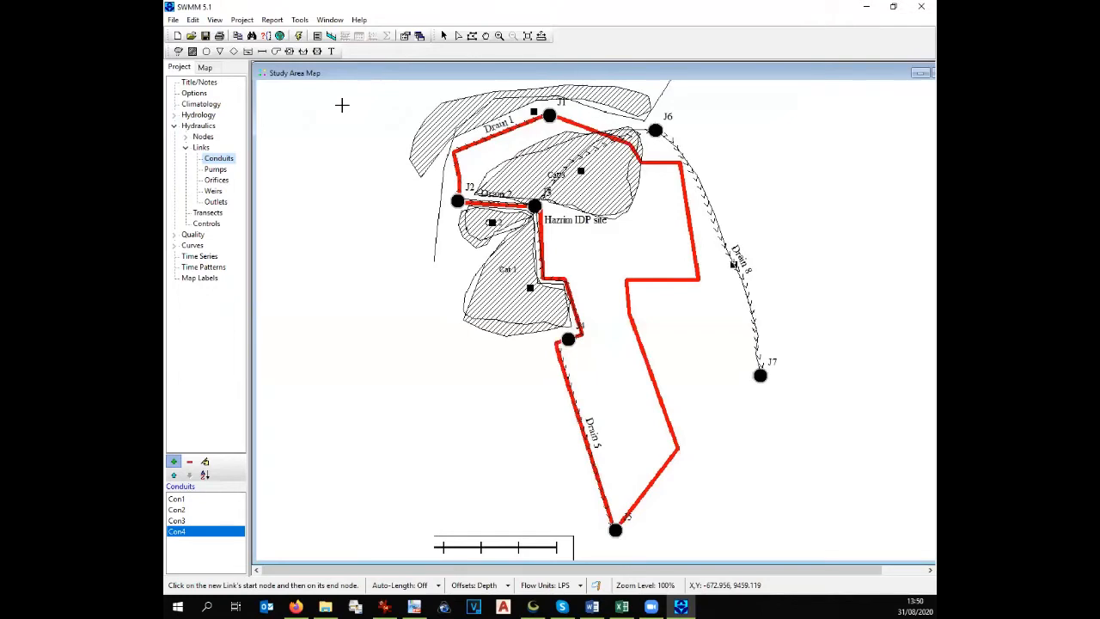
Add a rain gage in the empty map area just east of junction J6
click(174, 114)
click(218, 128)
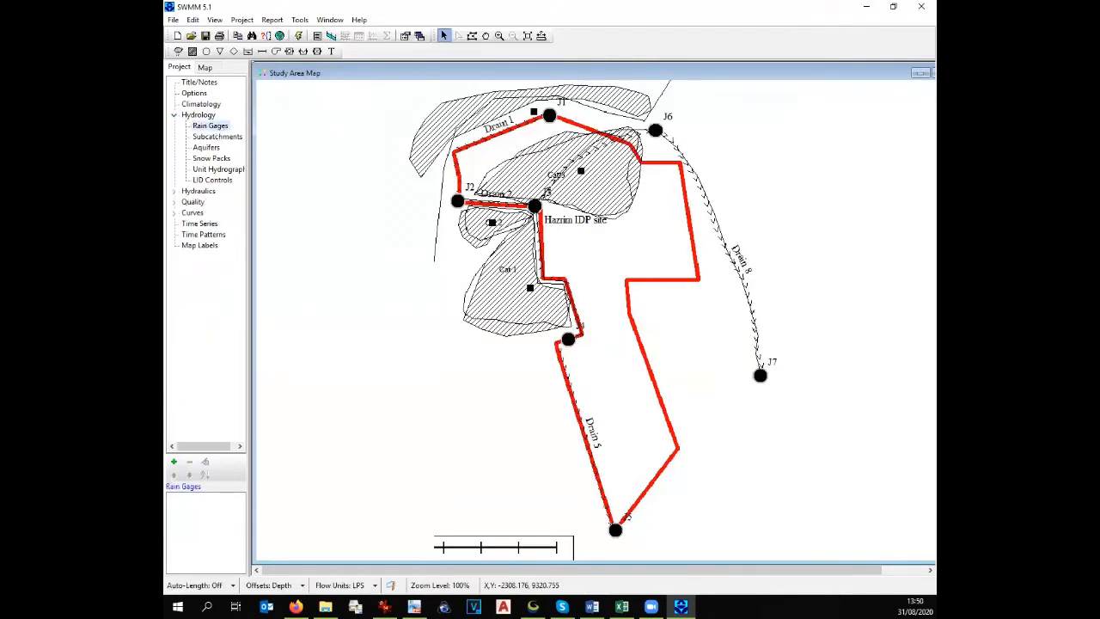
click(173, 461)
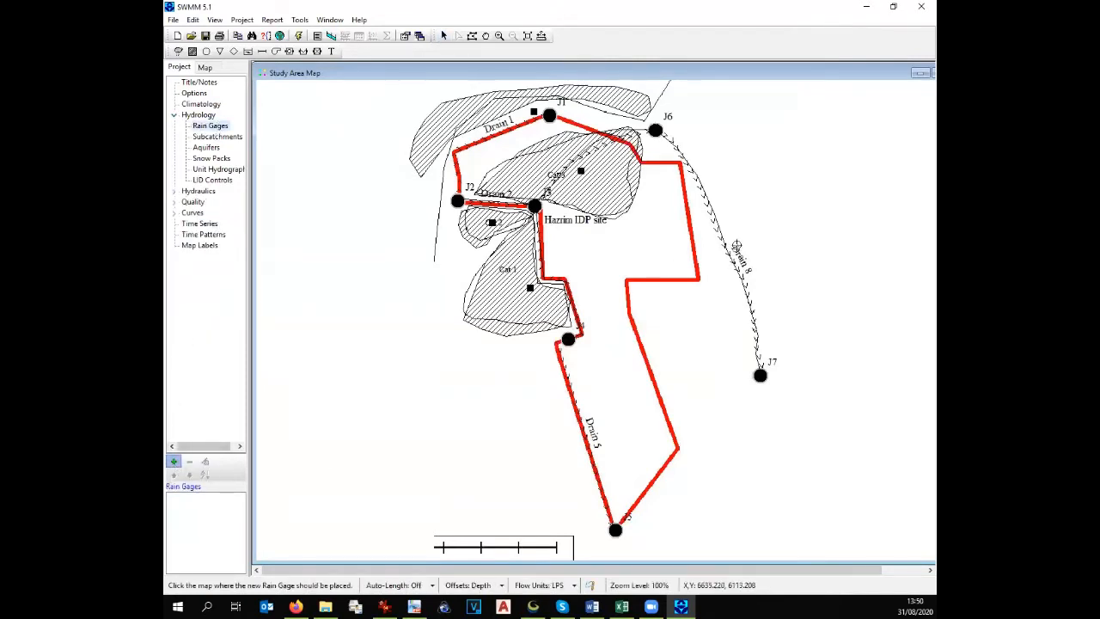
click(718, 129)
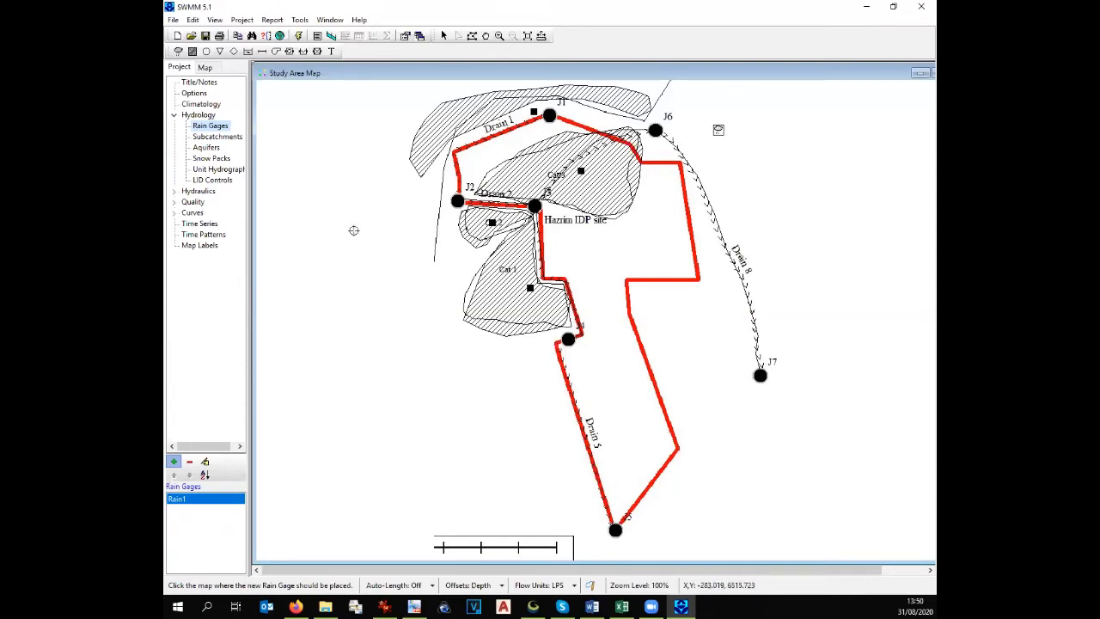
Unload the backdrop image from the study area map
click(215, 19)
mouse_move(250, 47)
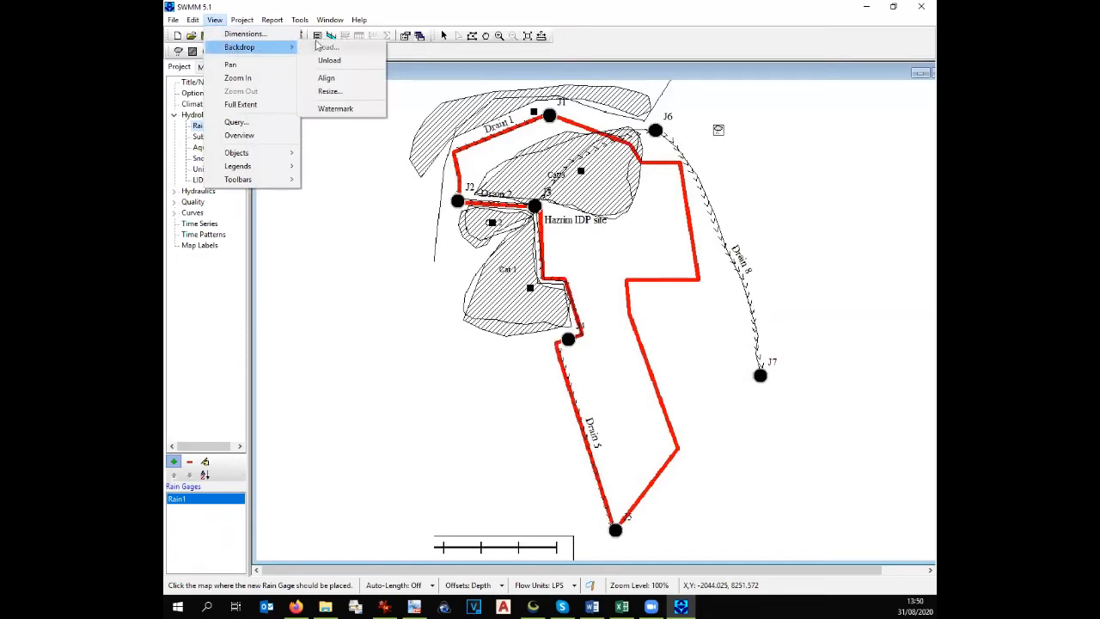
click(324, 59)
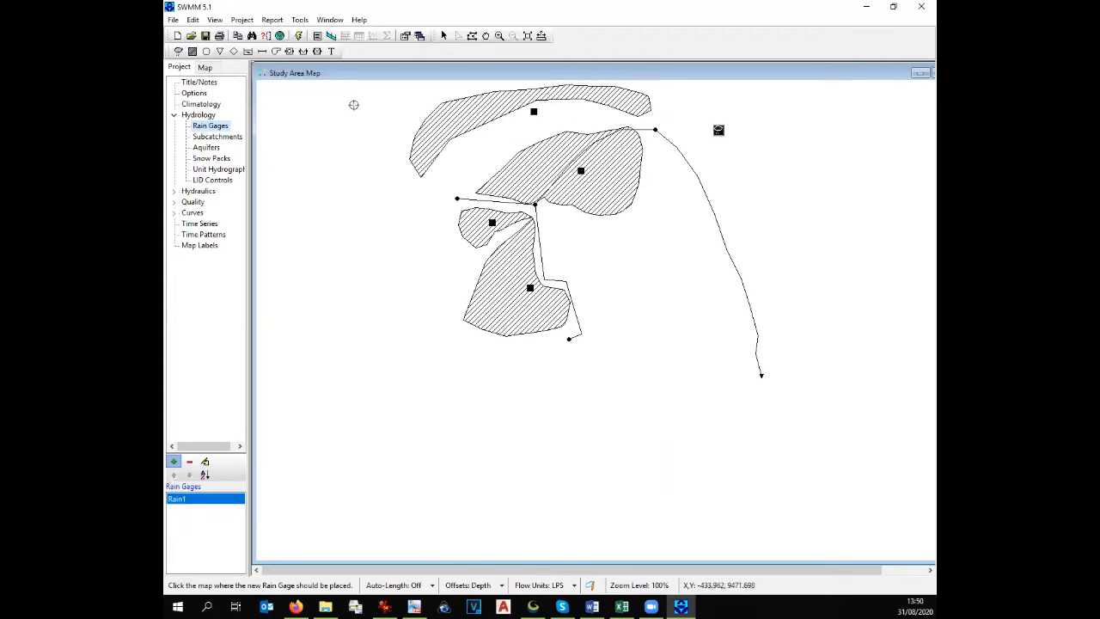
Turn on map annotation for rain gage, subcatchment, node and link IDs
click(194, 93)
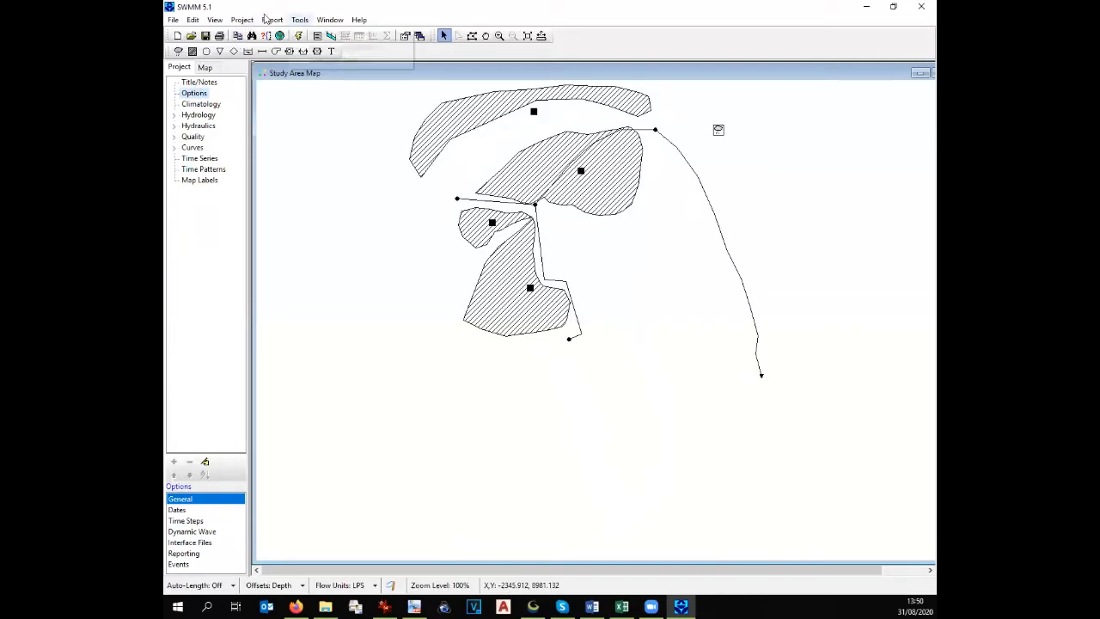
click(299, 19)
click(310, 48)
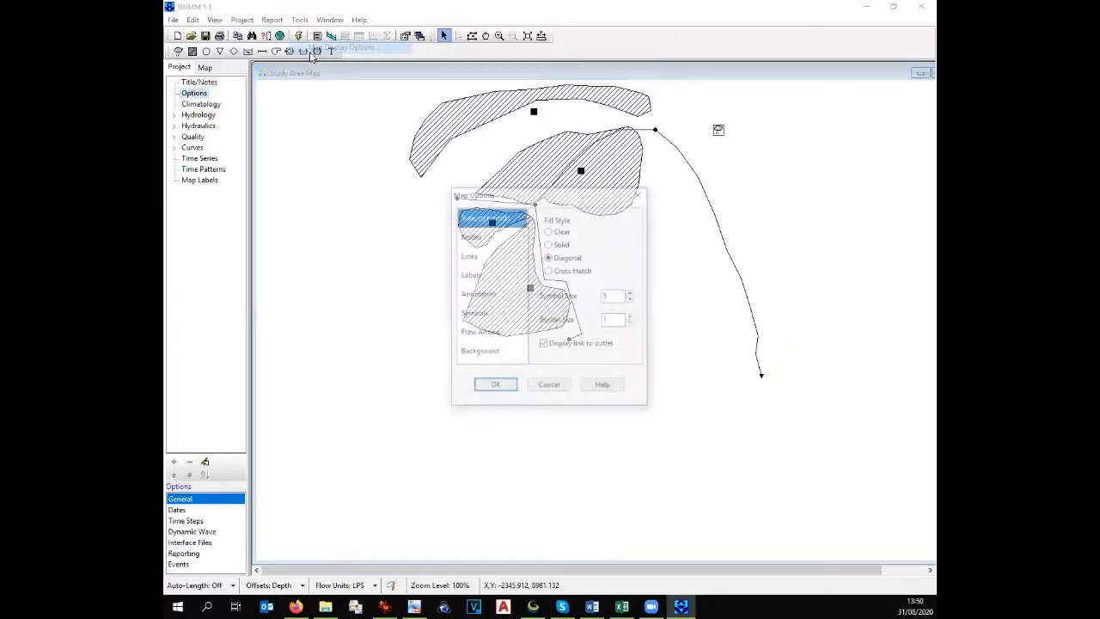
click(484, 296)
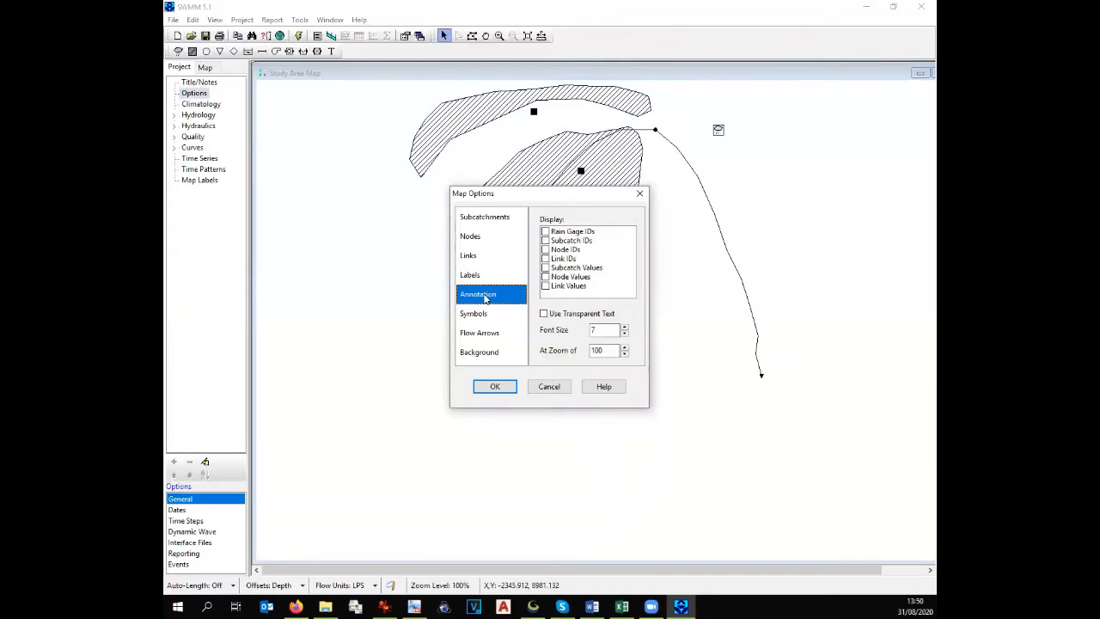
click(545, 232)
click(545, 241)
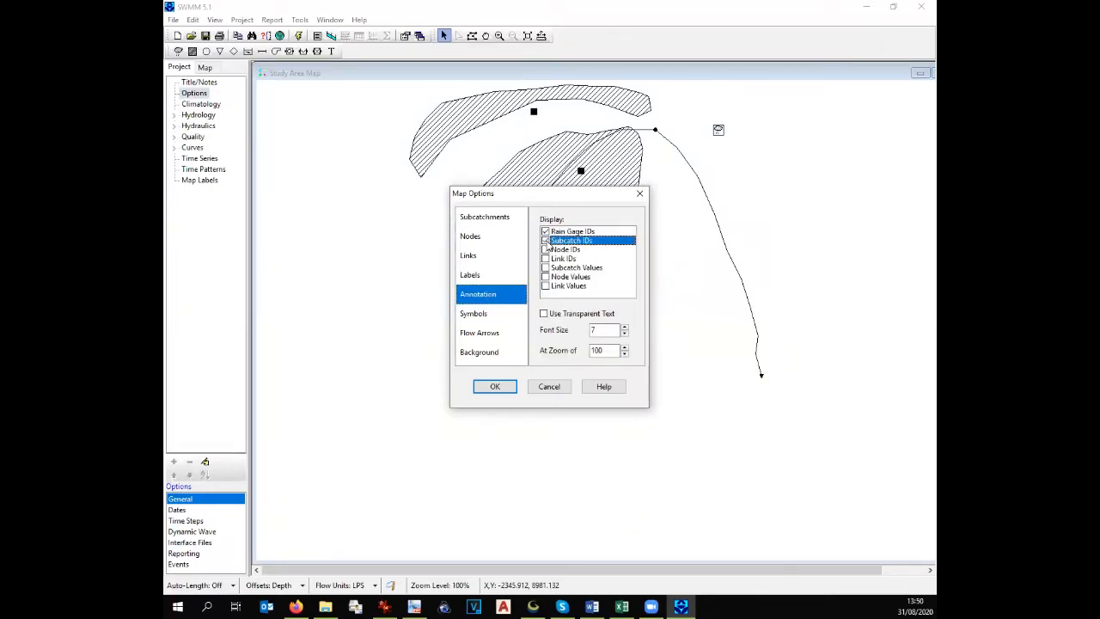
click(545, 249)
click(544, 258)
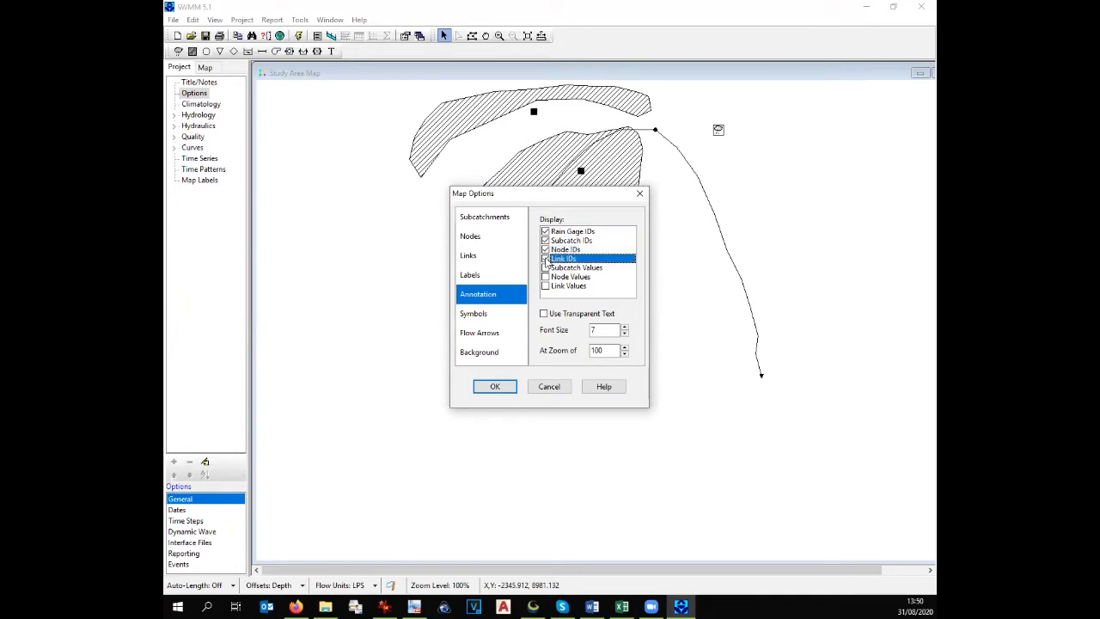
click(495, 386)
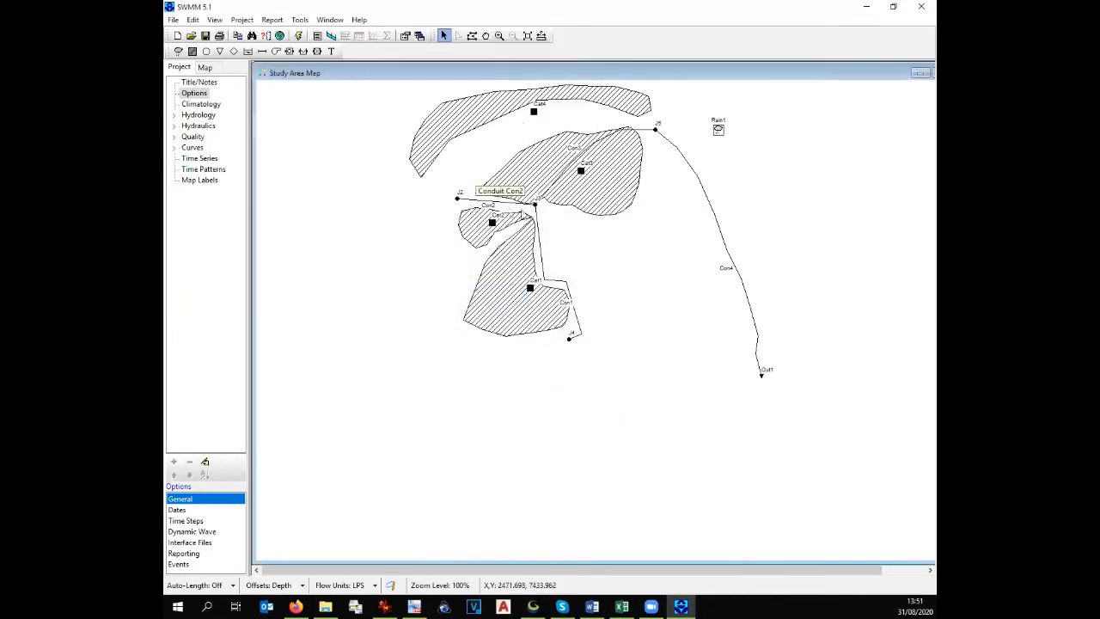
Examine the labelled network, the source map in Global Mapper and the data tables in the datas.xlsx workbook
click(499, 35)
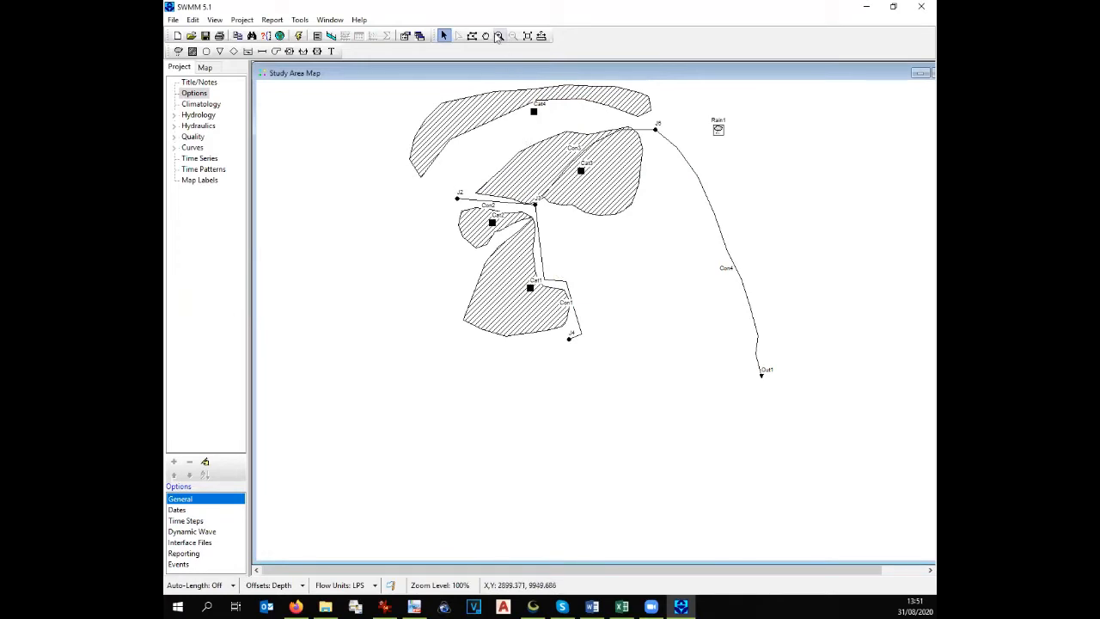
click(568, 193)
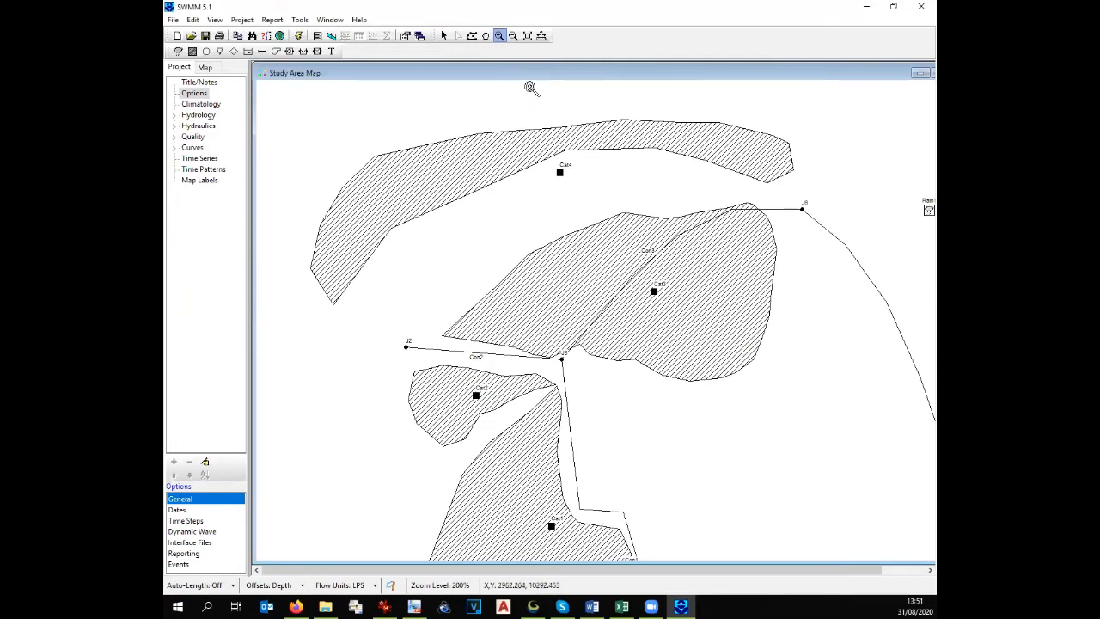
click(526, 36)
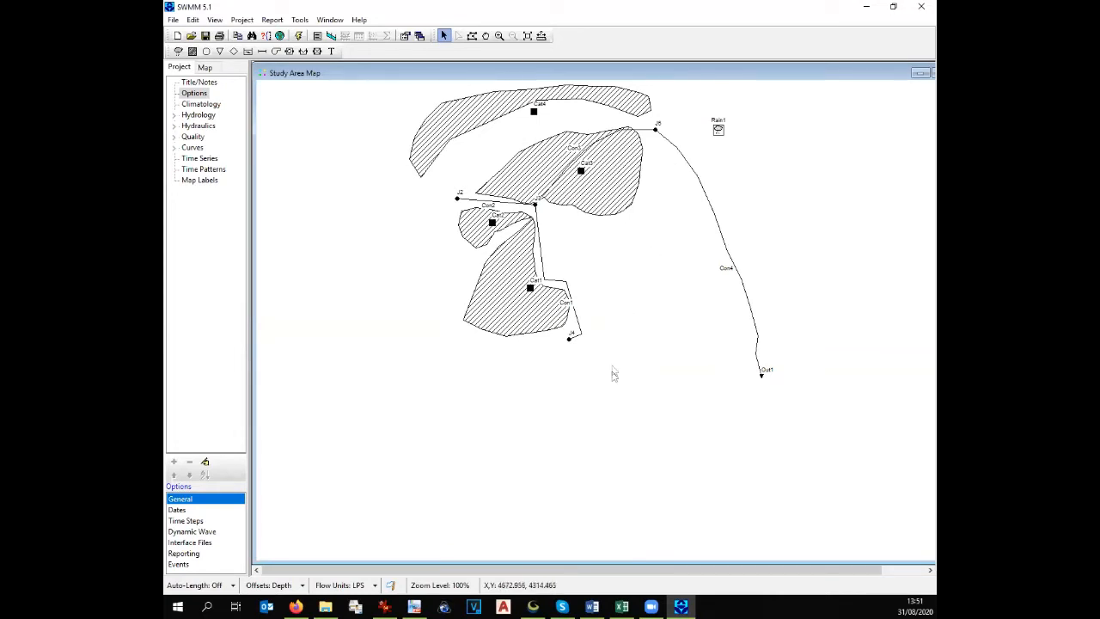
click(532, 605)
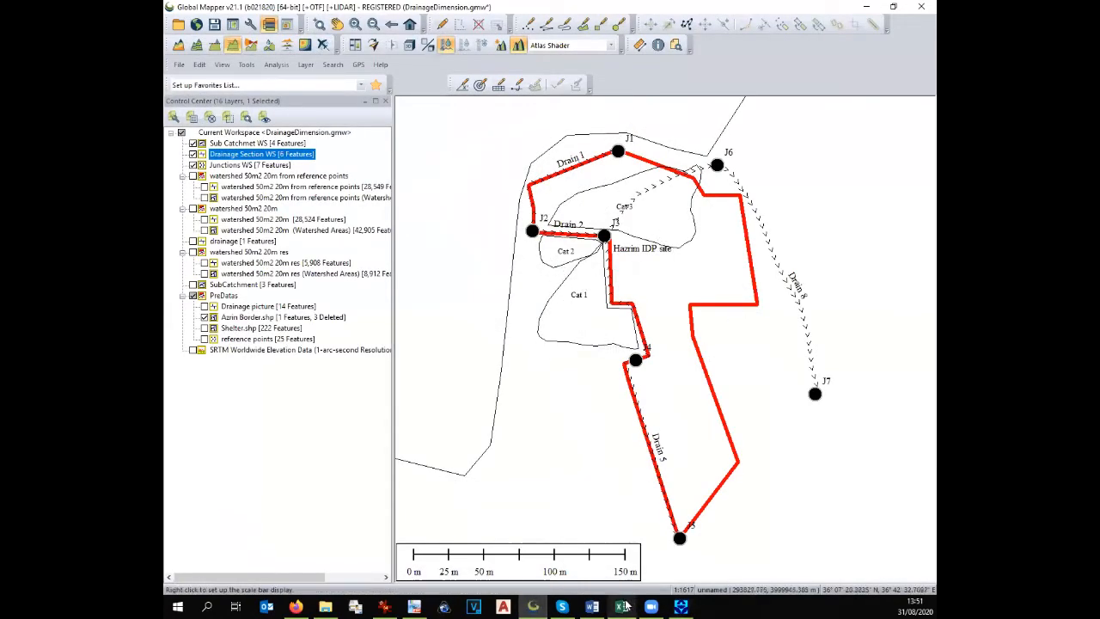
mouse_move(625, 607)
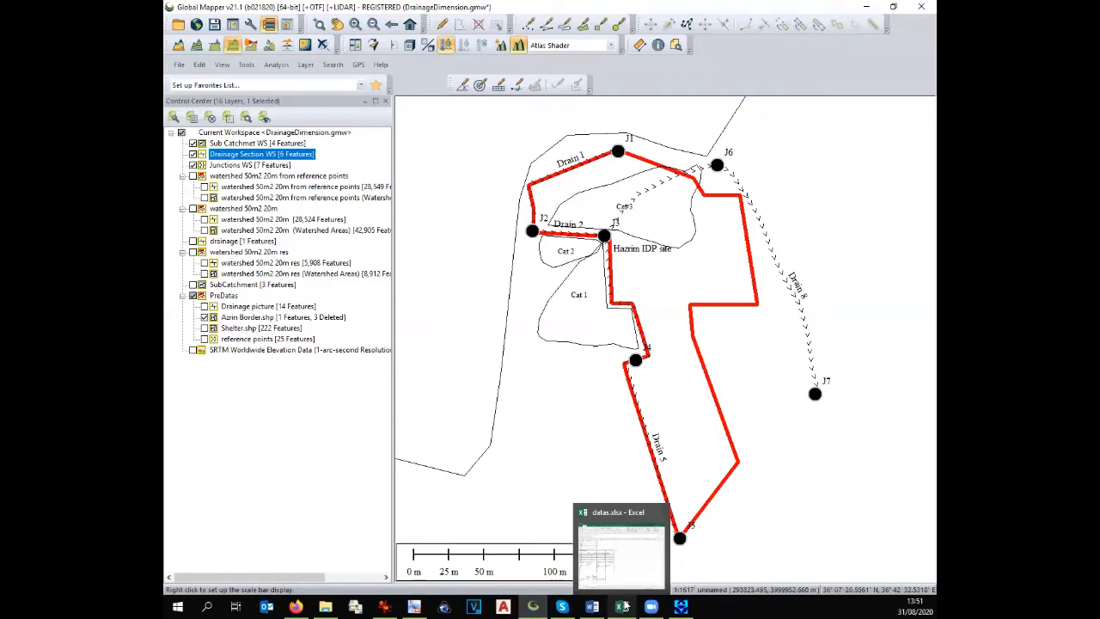
click(625, 607)
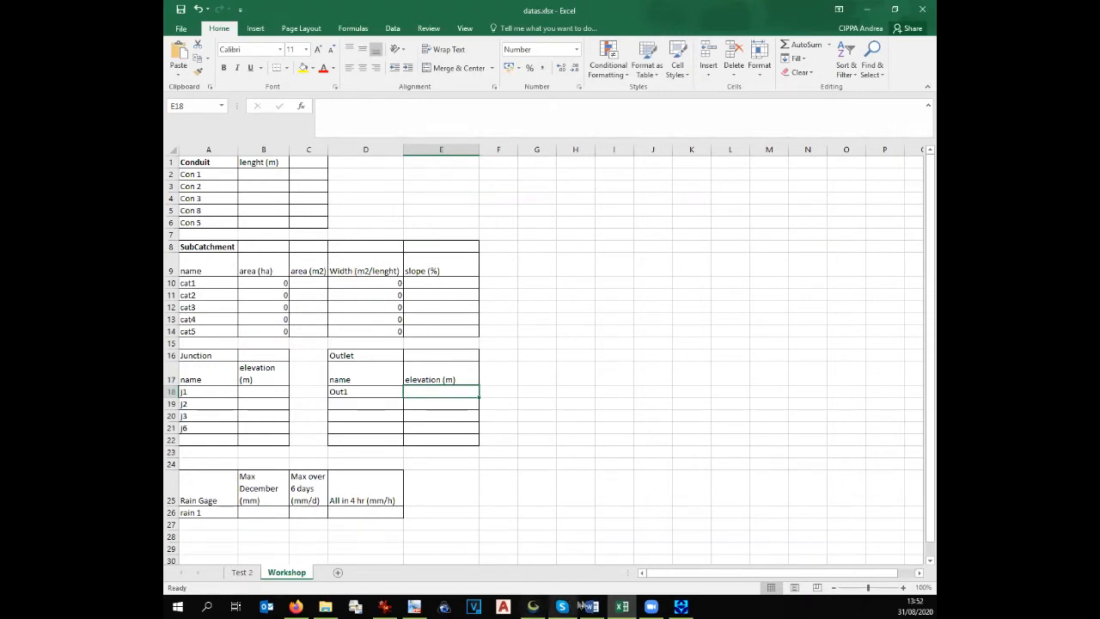
click(681, 605)
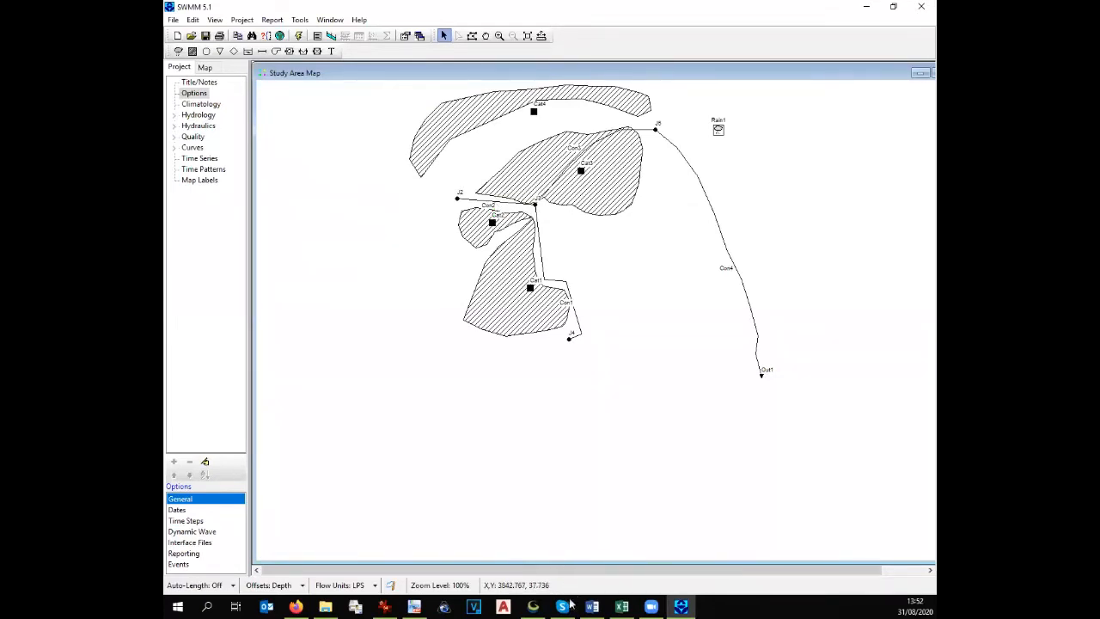
Review the full extent of Cat 4 and the drain layout in Global Mapper alongside the Excel data tables
click(532, 607)
scroll(511, 392, down, 4)
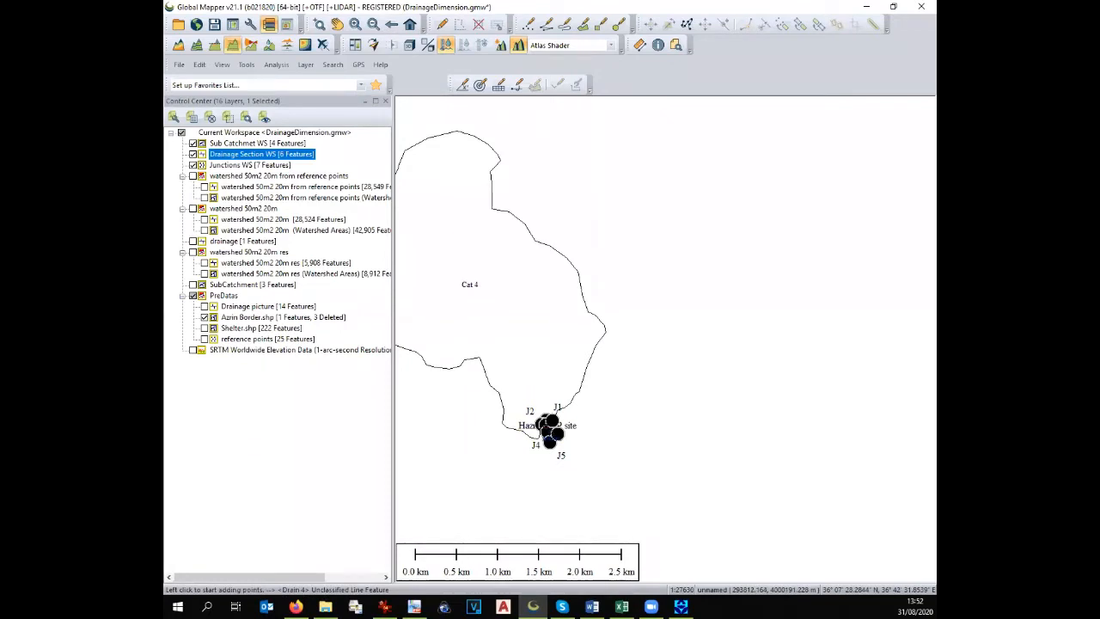
click(681, 607)
click(622, 606)
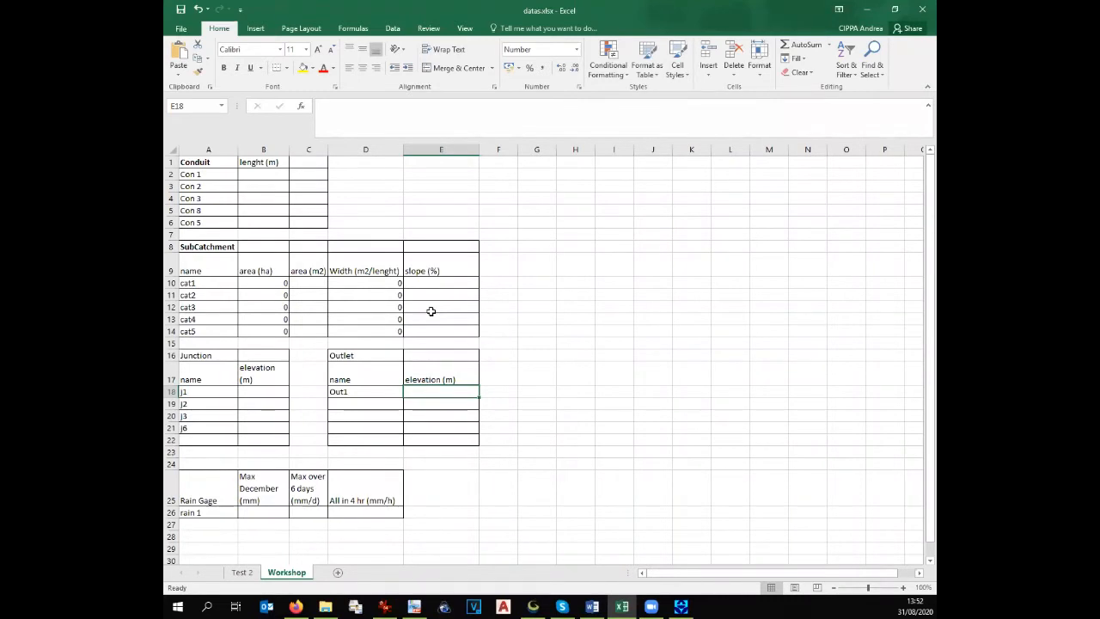
click(533, 607)
scroll(546, 425, up, 8)
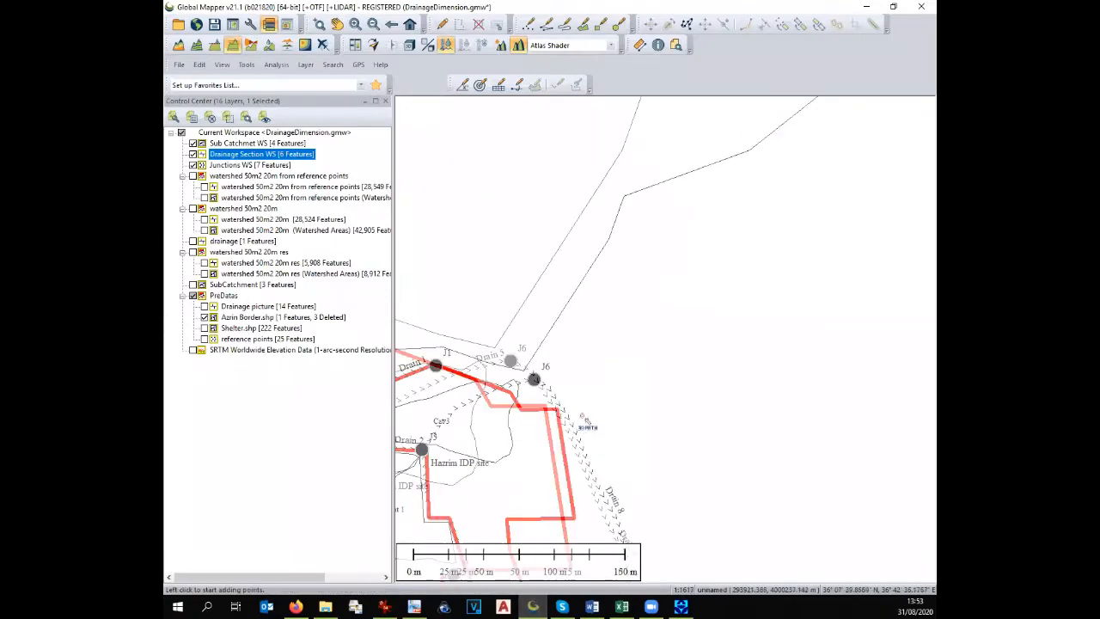
scroll(598, 466, up, 3)
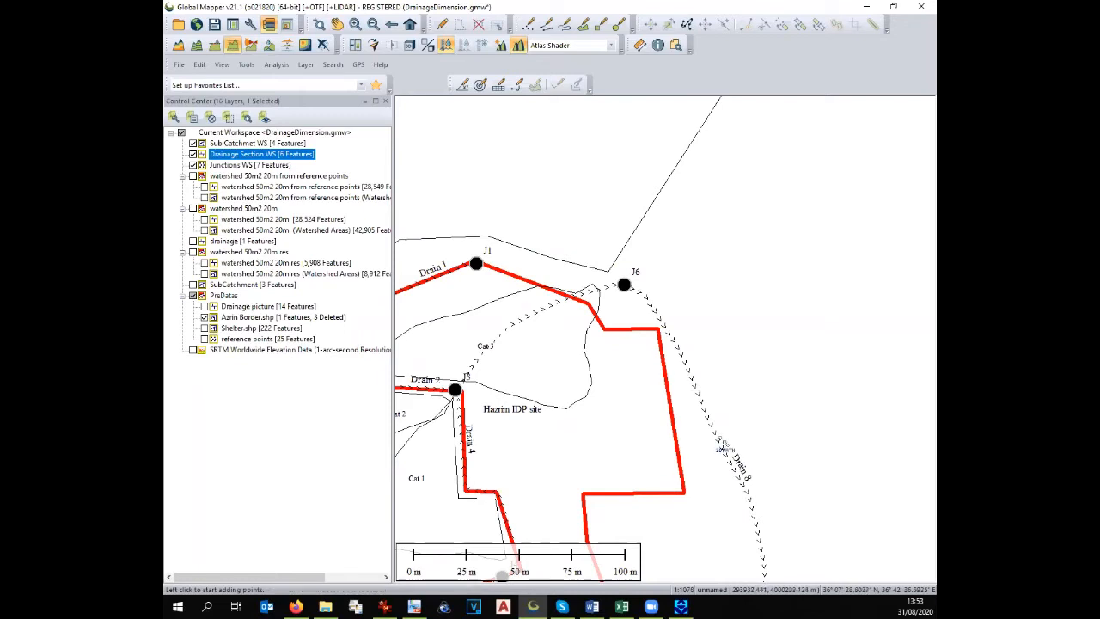
scroll(655, 295, down, 3)
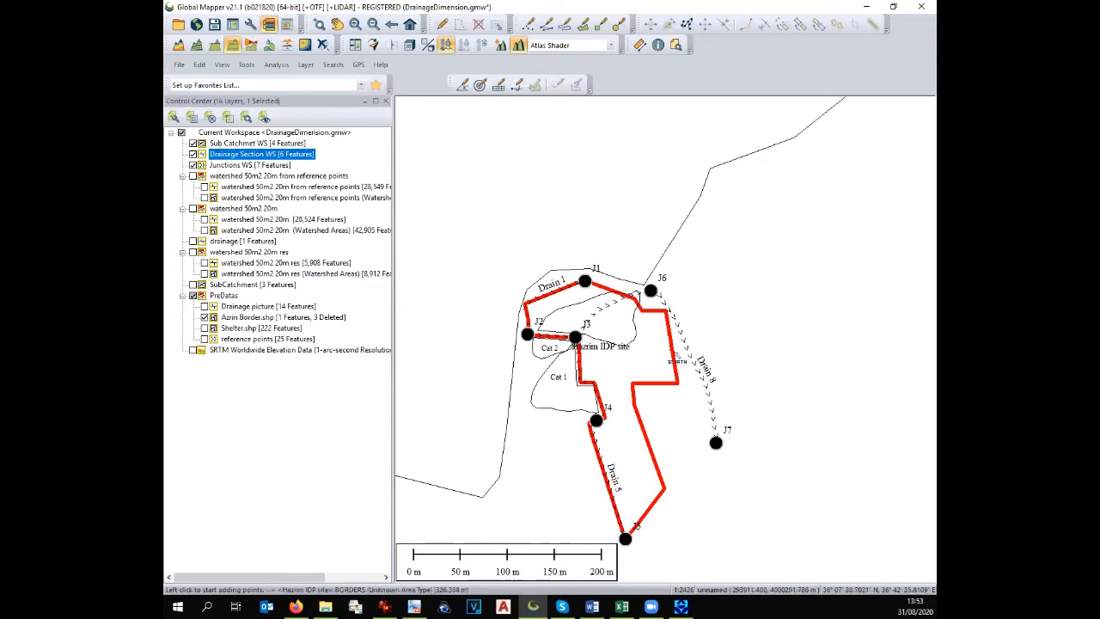
click(621, 606)
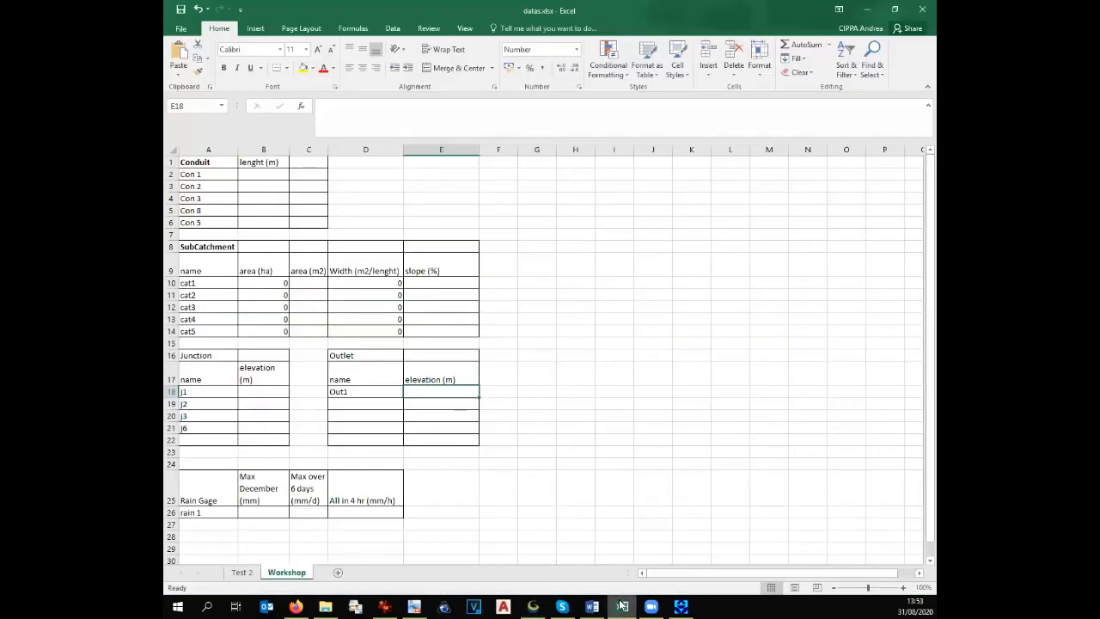
Switch to Global Mapper and open the feature information of subcatchment Cat 1 to read its area
click(533, 607)
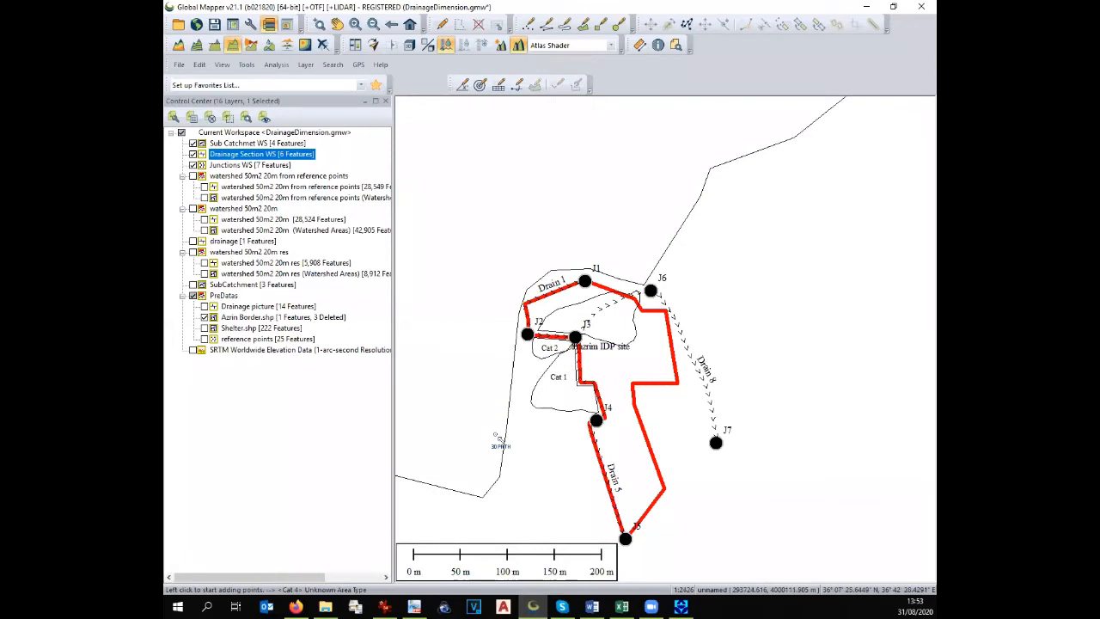
scroll(498, 440, down, 1)
scroll(506, 440, up, 3)
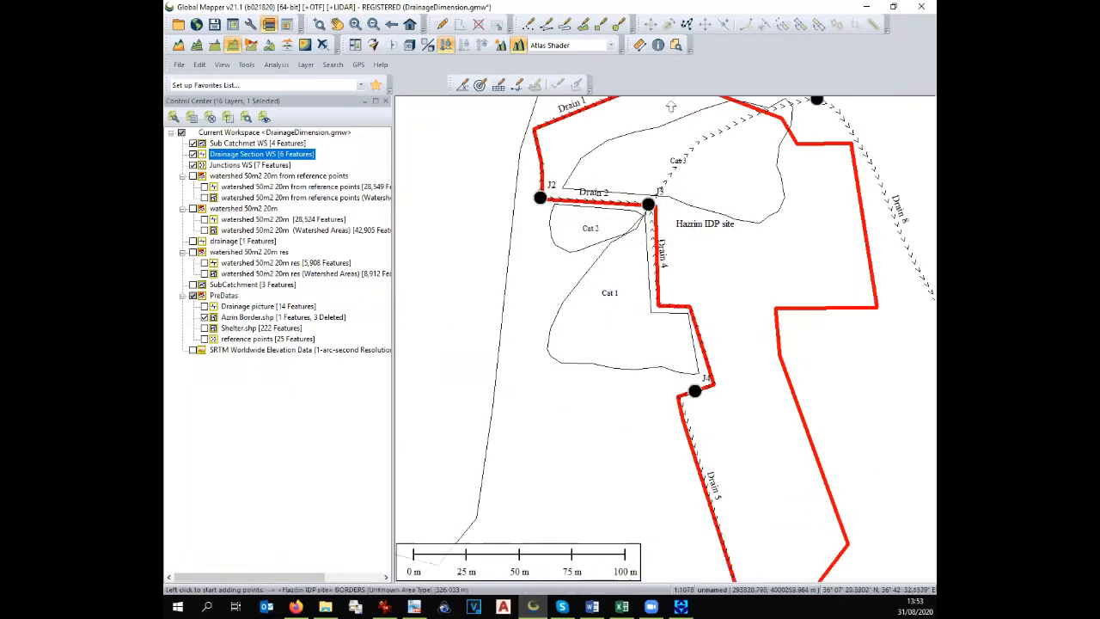
click(658, 46)
click(605, 331)
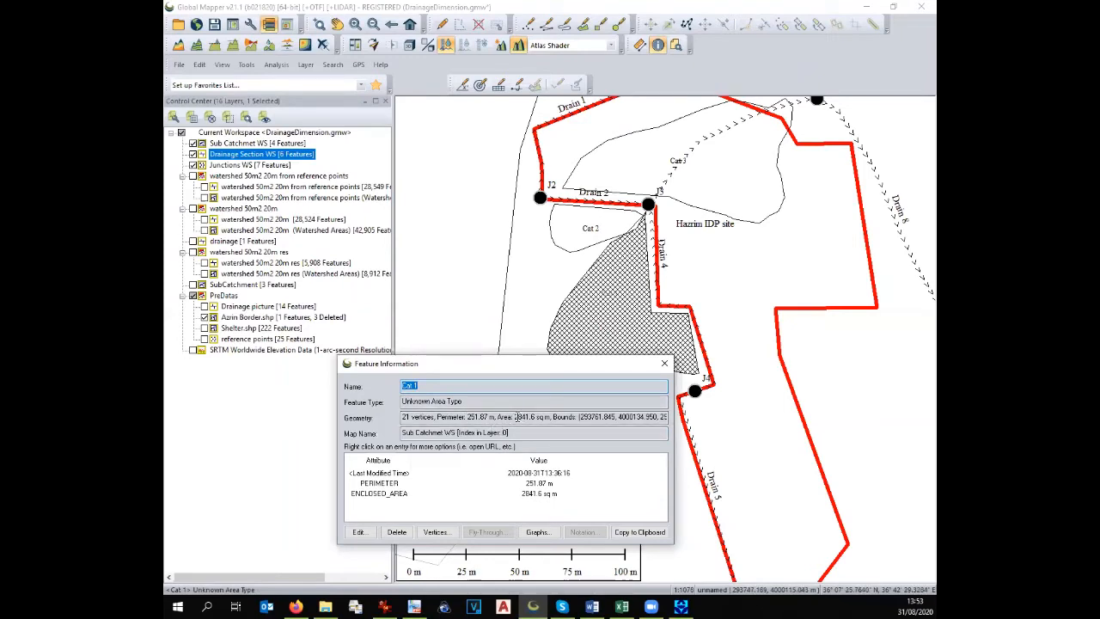
Enter 2841 as the area (m2) of cat1 in the Workshop sheet of datas.xlsx in Excel
mouse_move(624, 606)
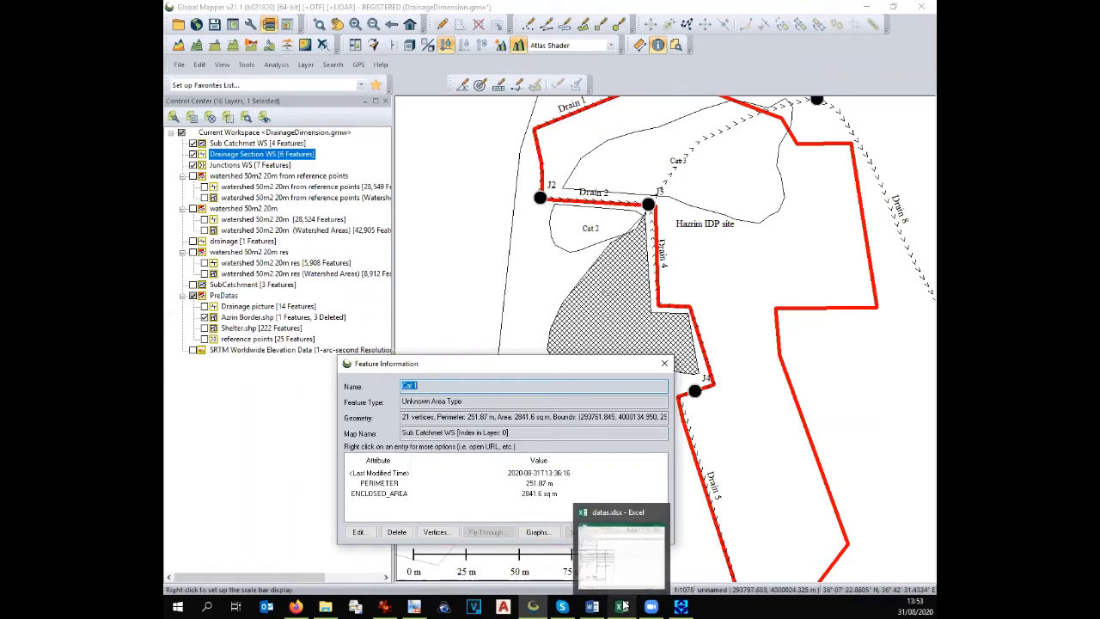
click(625, 606)
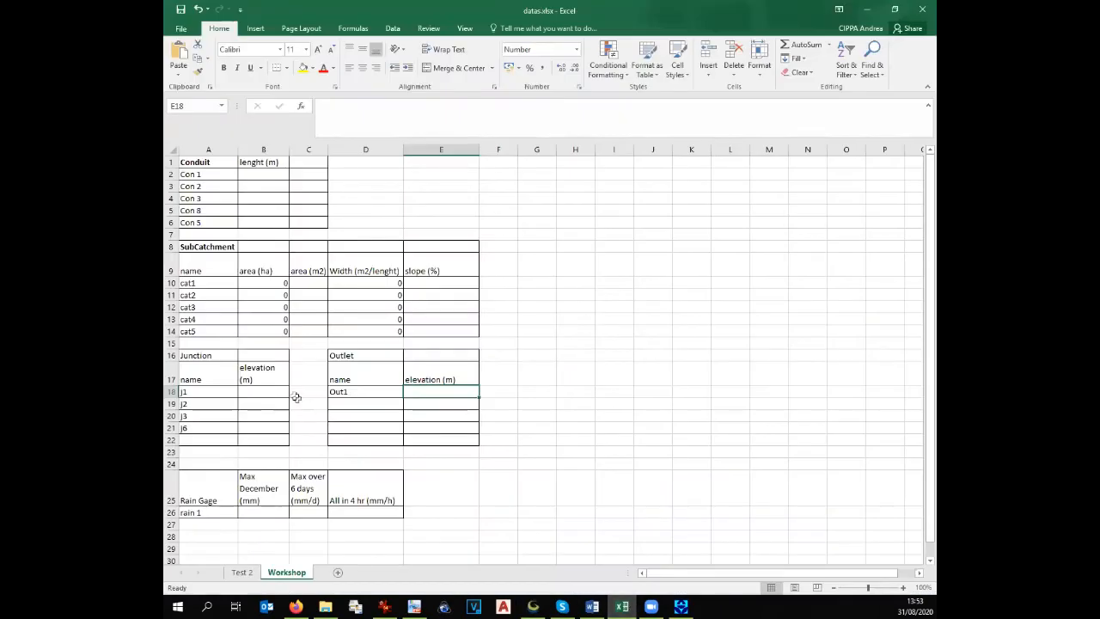
click(305, 281)
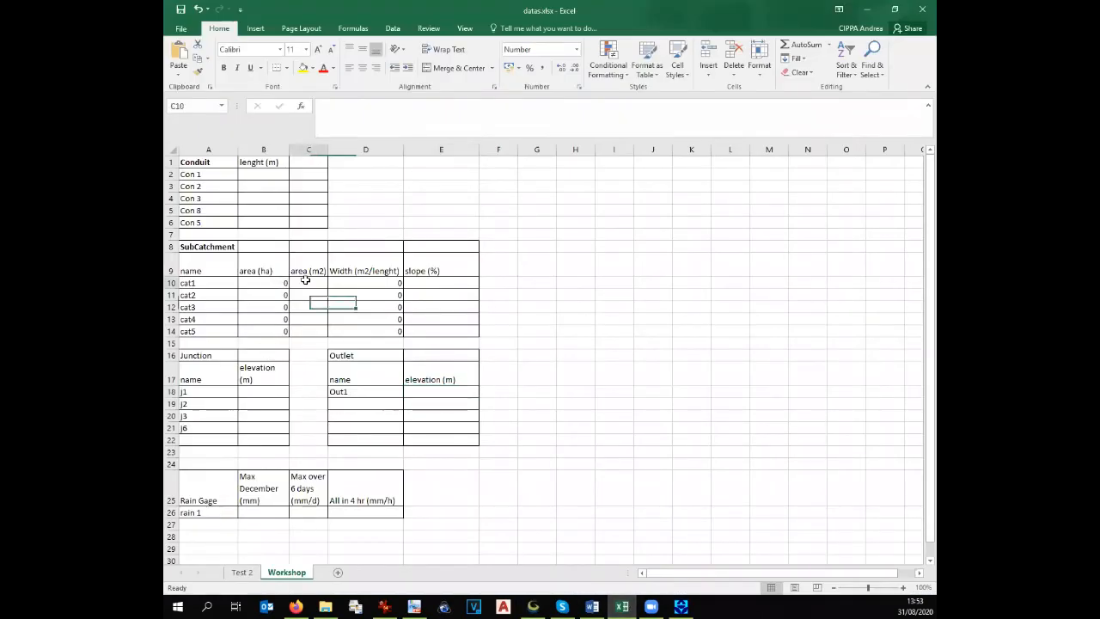
text(2)
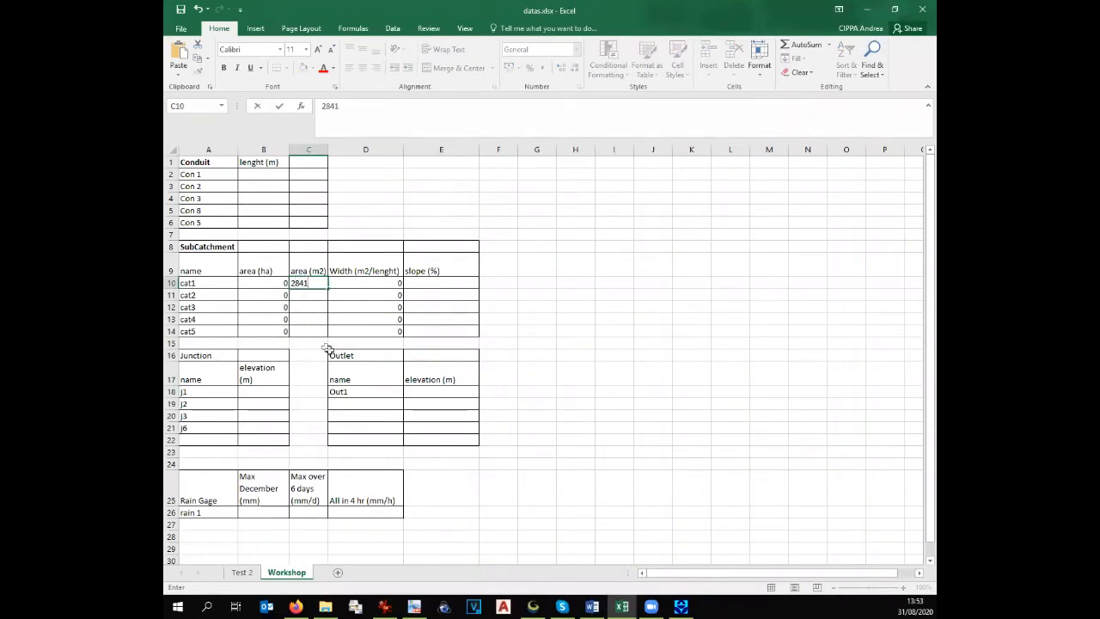
mouse_move(533, 607)
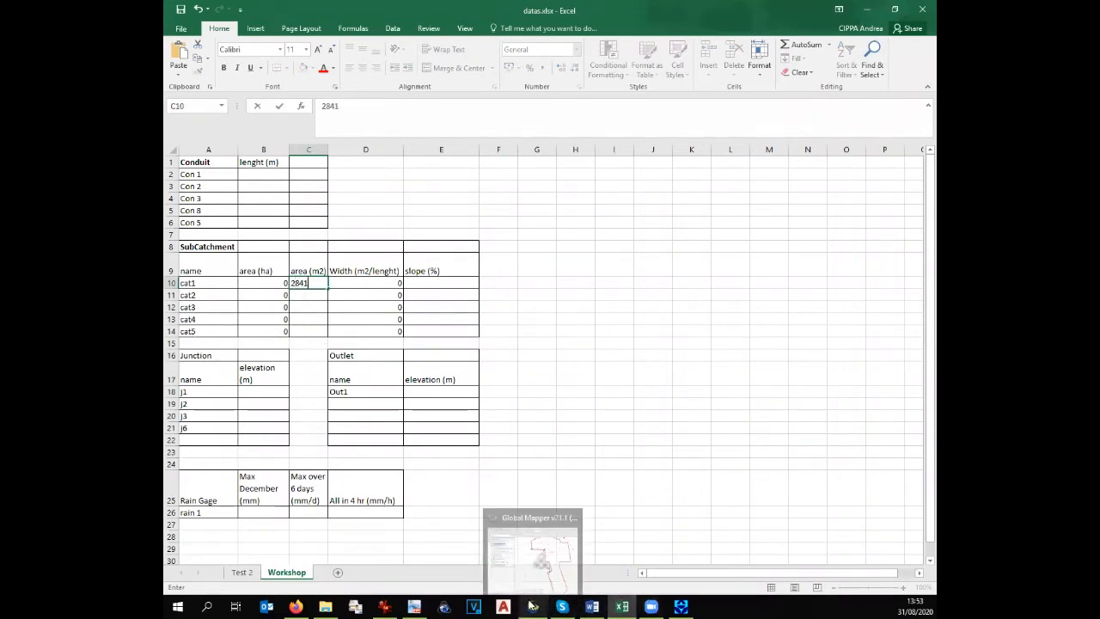
text(841)
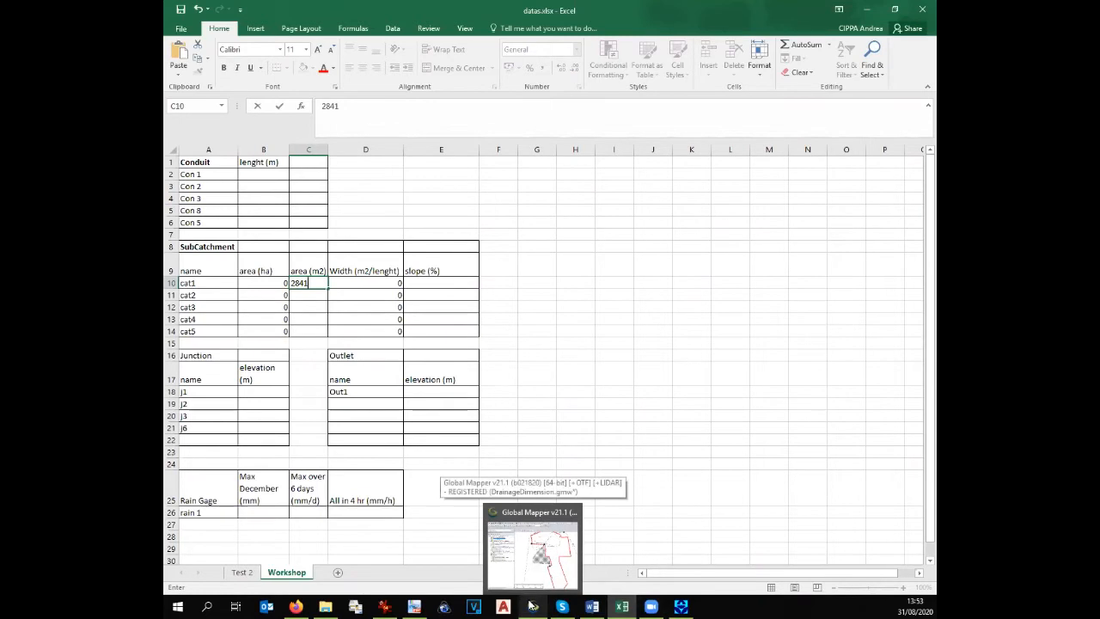
click(378, 284)
Return to Global Mapper, close the Cat 1 feature information and measure the subcatchment's length from its western edge
click(532, 606)
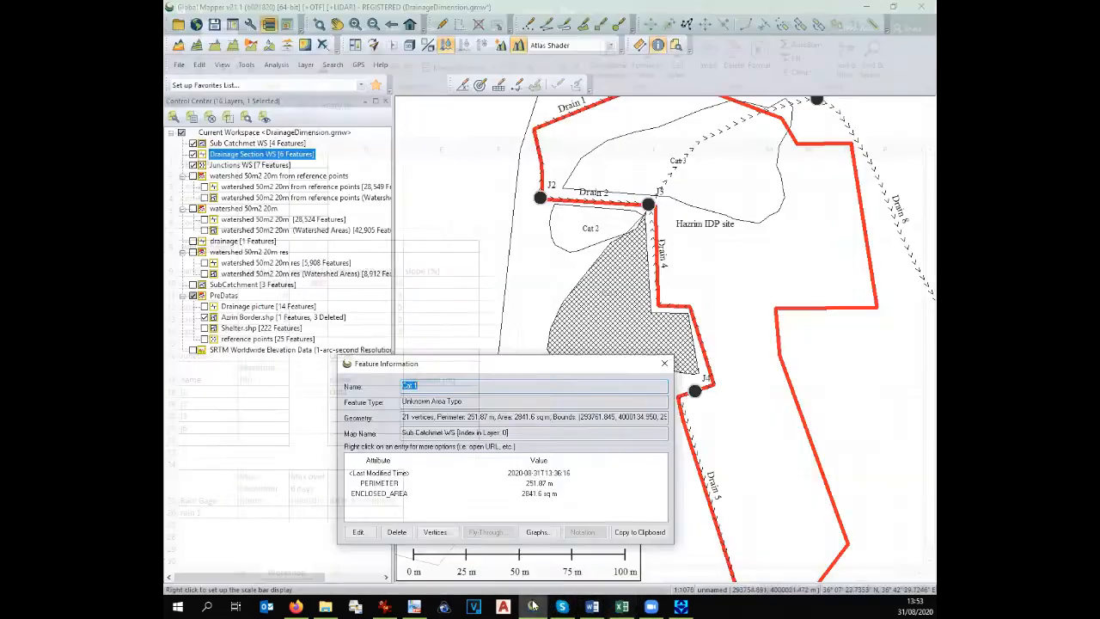
click(664, 364)
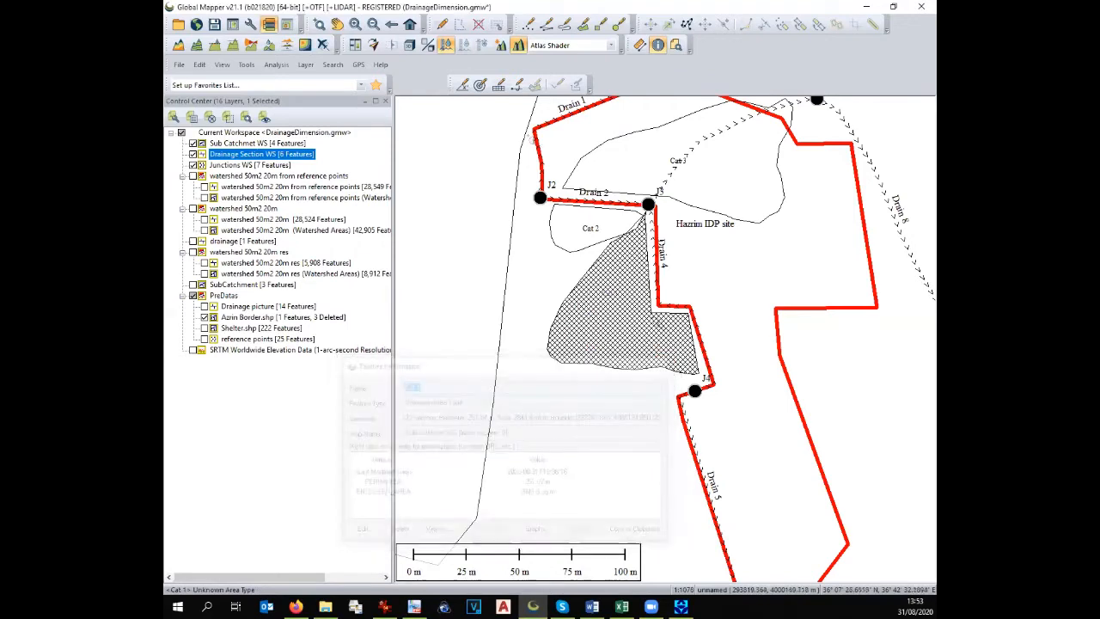
click(639, 46)
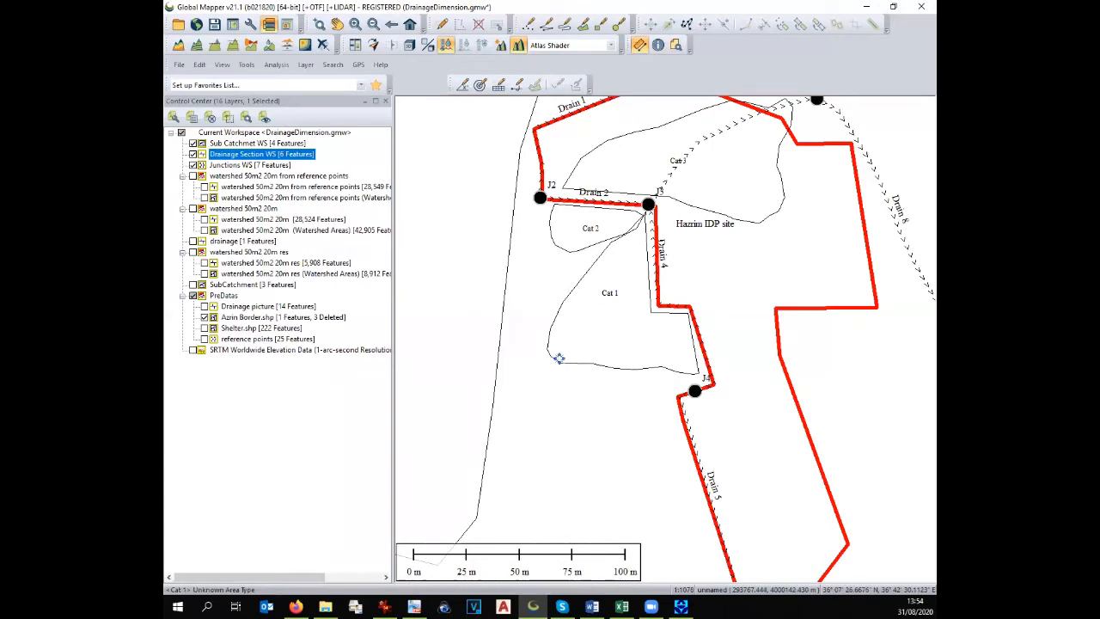
click(549, 344)
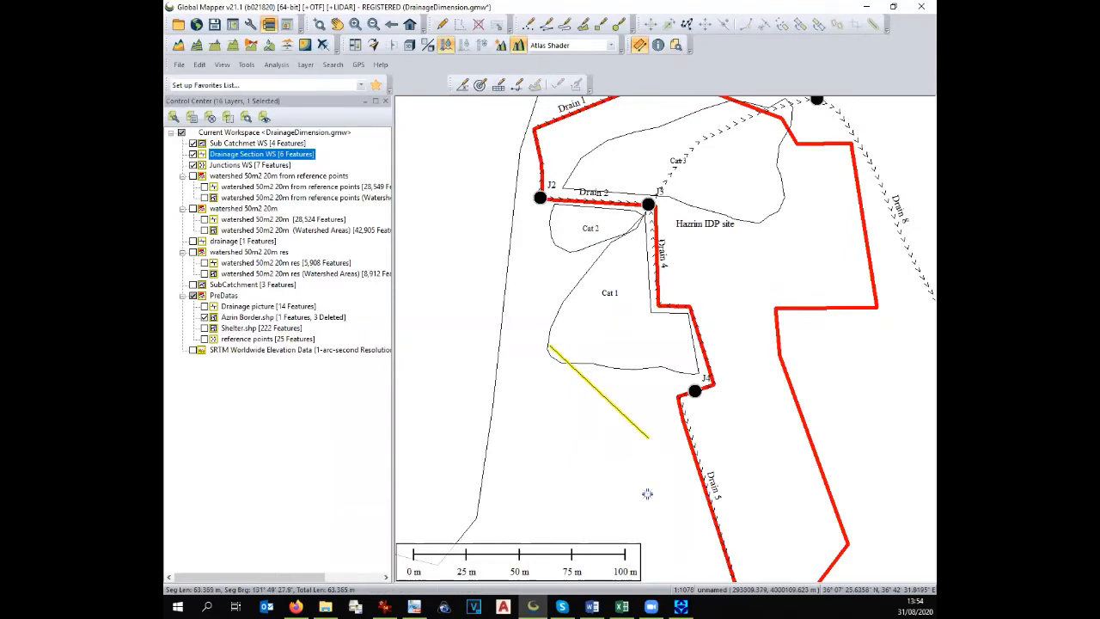
Switch to Excel and replace the length divisor in cat1's width formula with the measured length of Cat 1
click(621, 607)
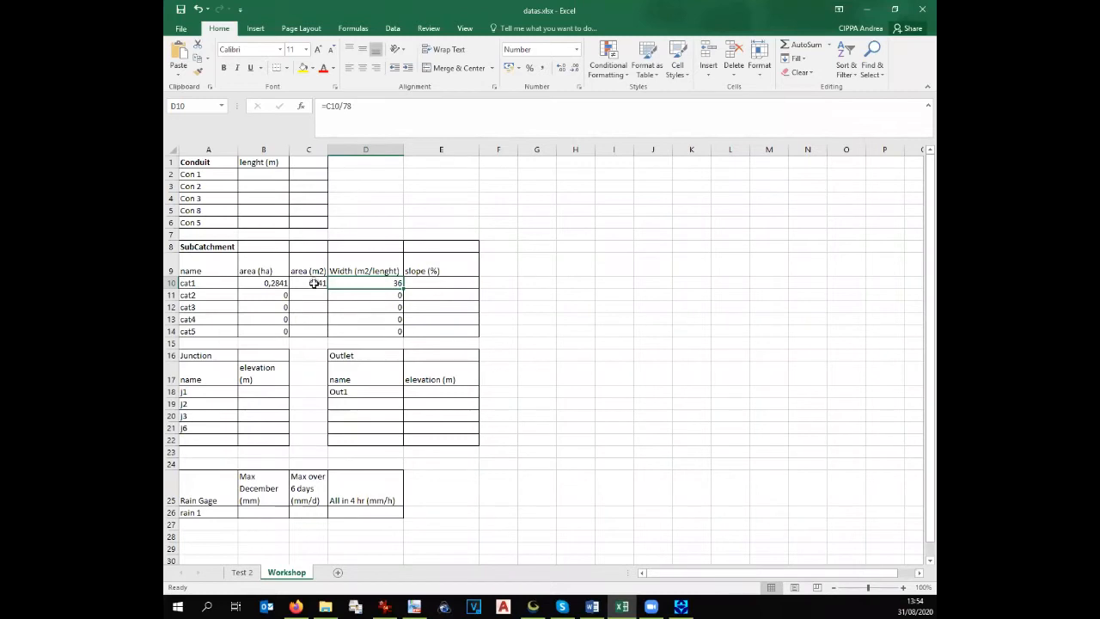
click(345, 106)
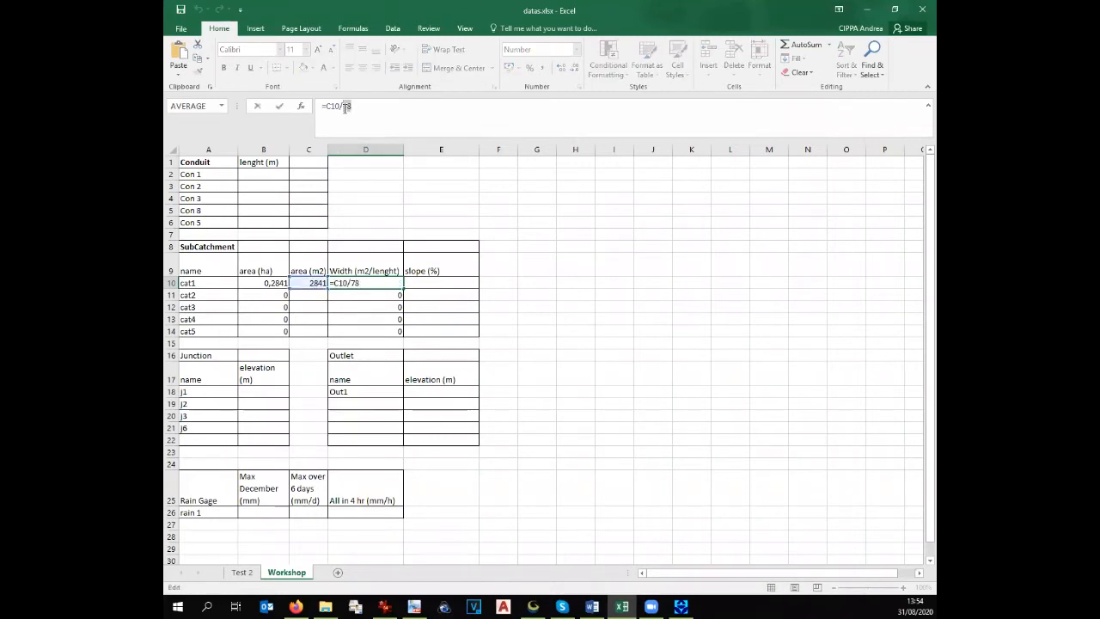
key(Return)
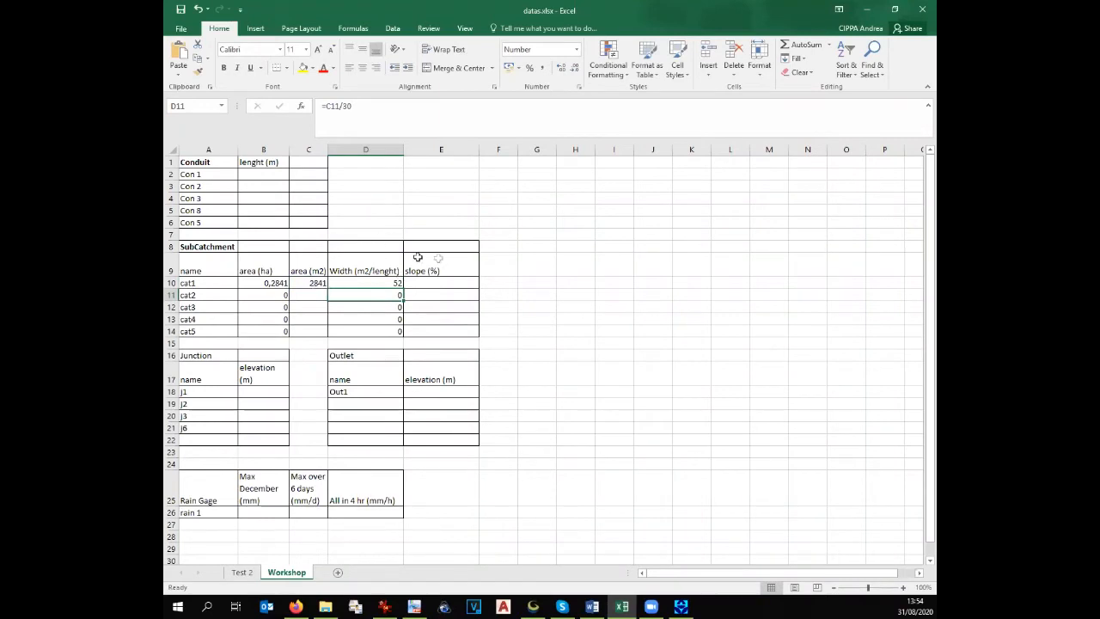
Turn on the SRTM elevation layer in Global Mapper and create a terrain profile about 56 m long from Cat 1's western edge to Drain 4
click(433, 281)
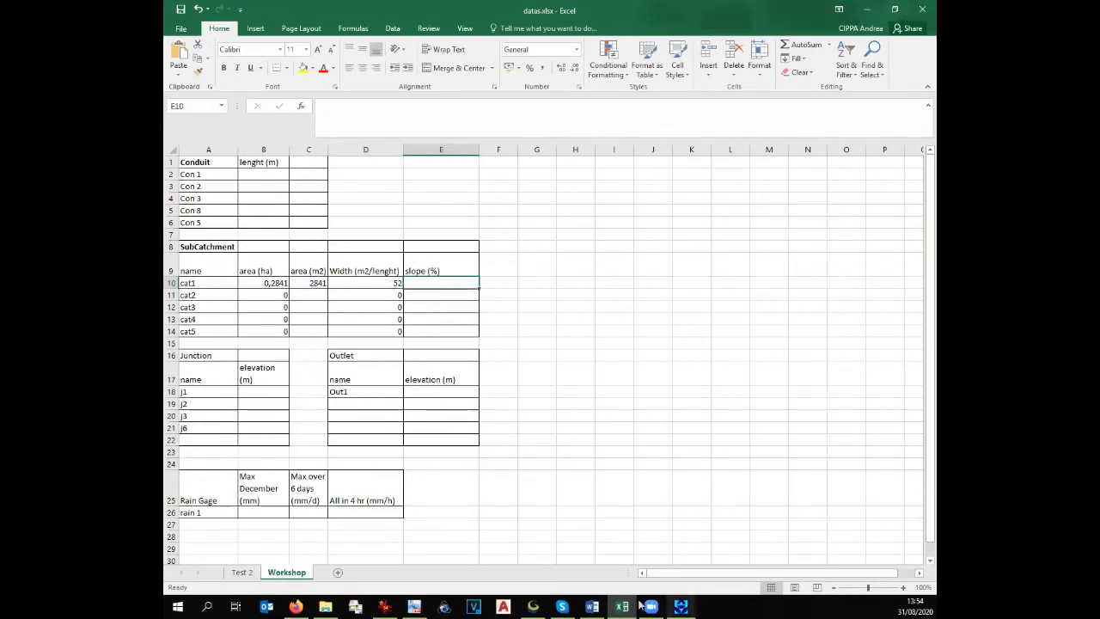
click(536, 606)
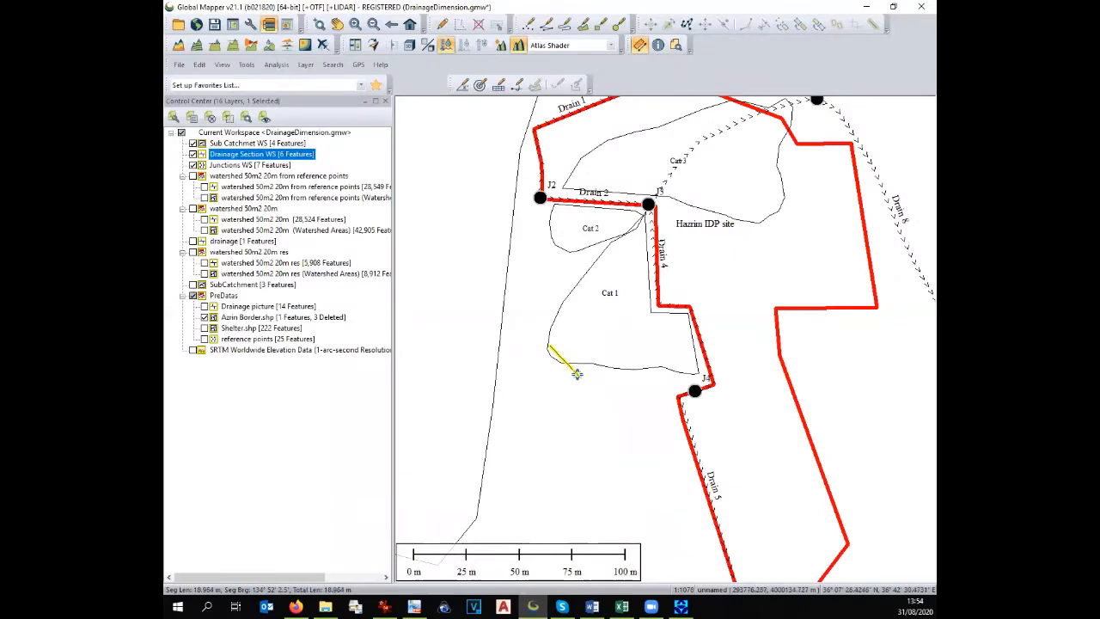
click(233, 49)
click(193, 350)
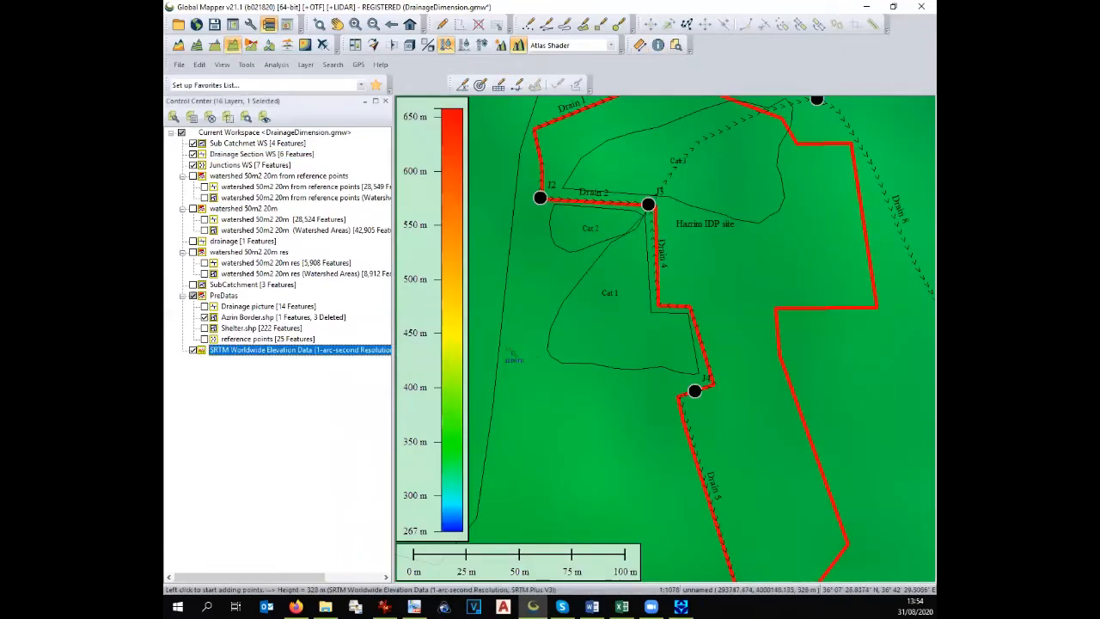
click(552, 361)
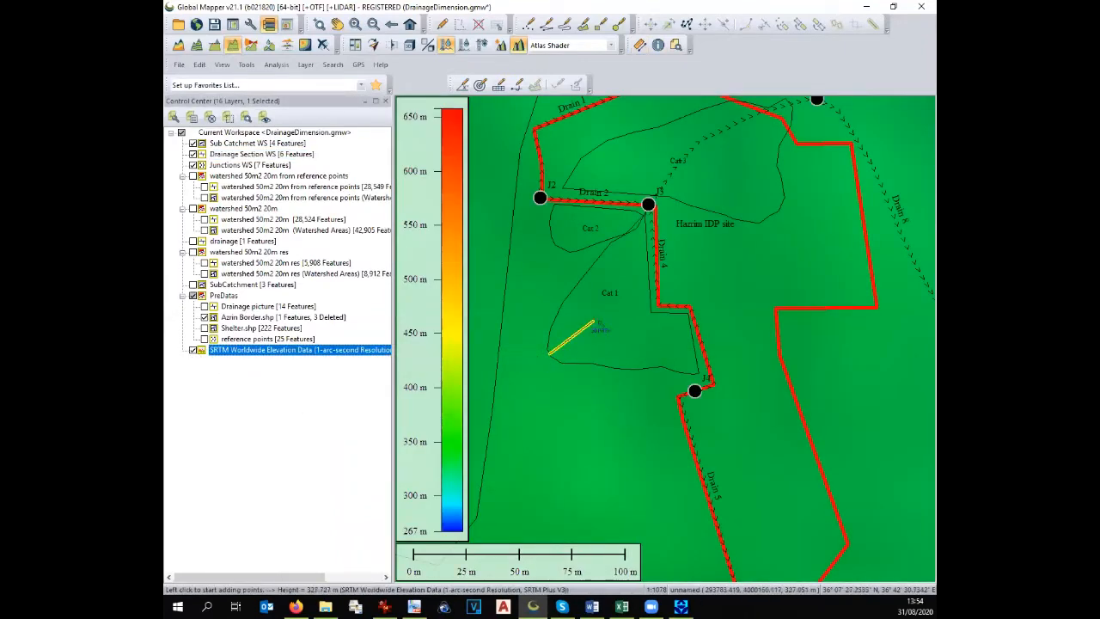
right_click(656, 300)
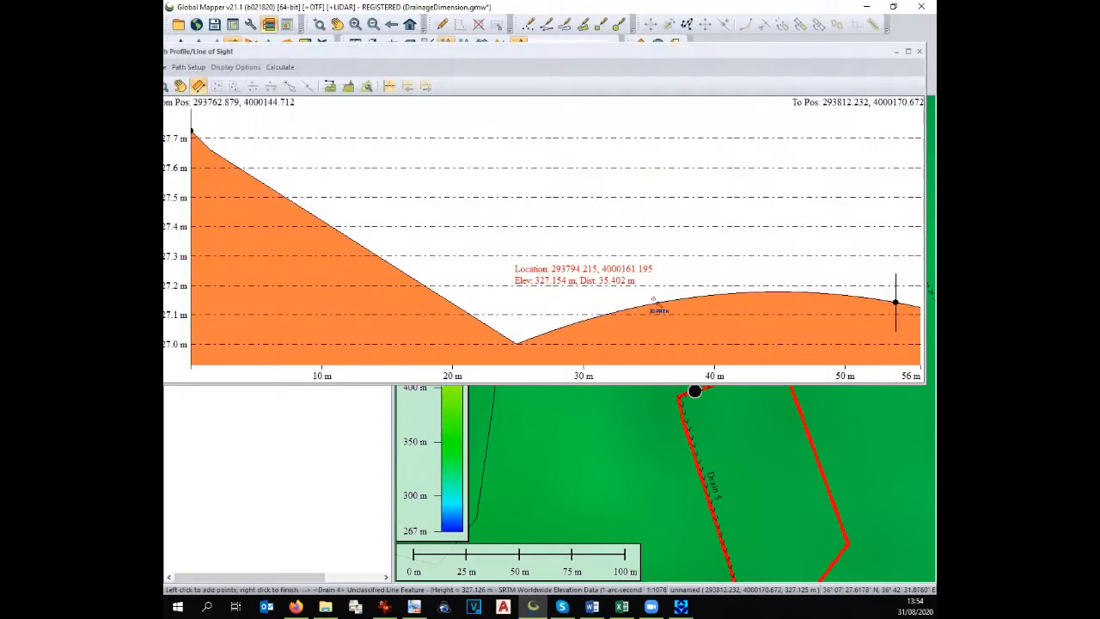
Measure the slope between the ends of the Cat 1 profile and enter 1,2 as cat1's slope (%) in Excel
drag(190, 132, 918, 327)
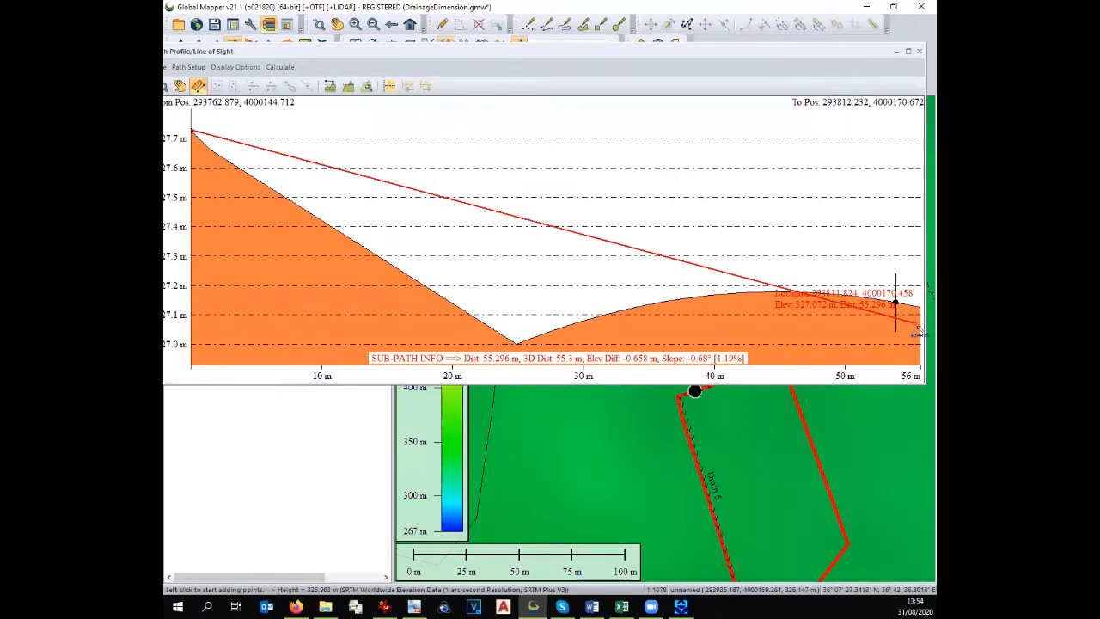
drag(918, 329, 917, 112)
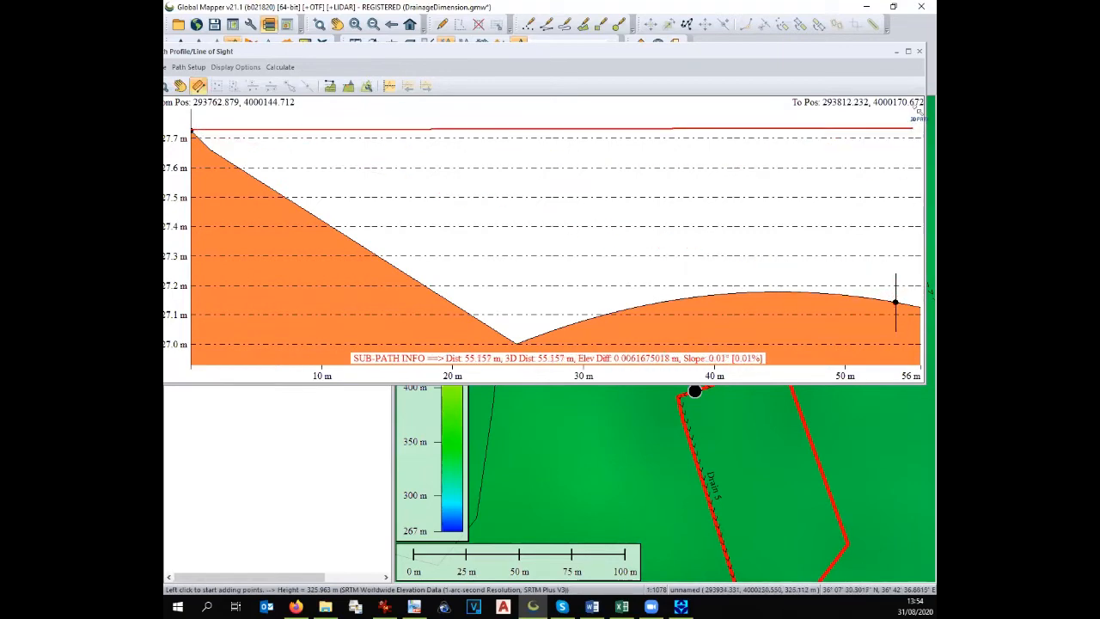
click(918, 51)
key(alt+Tab)
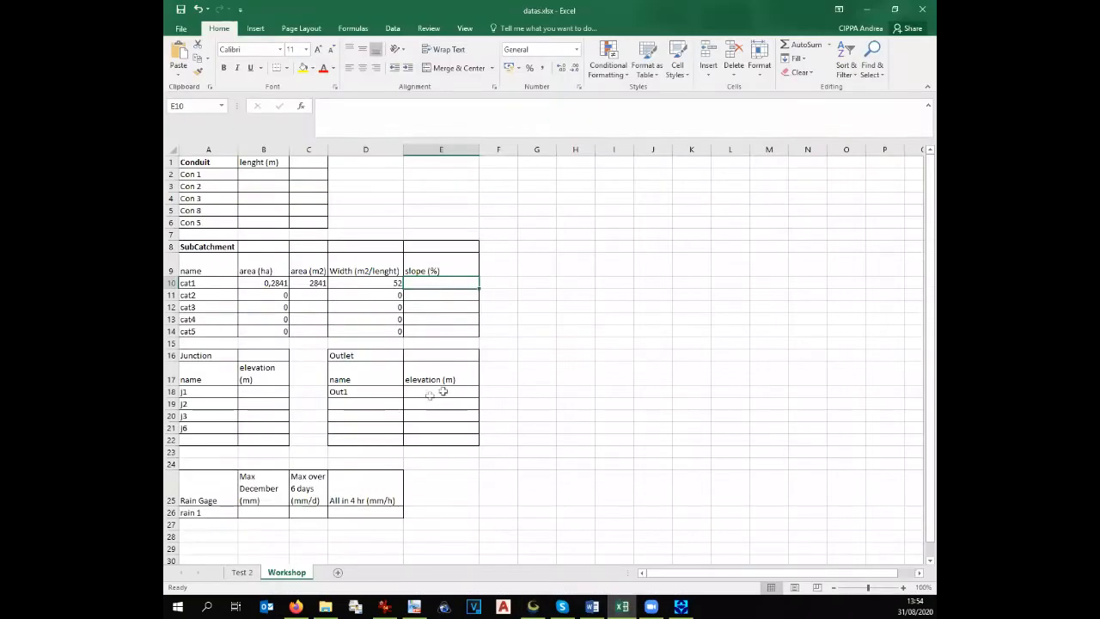
text(1)
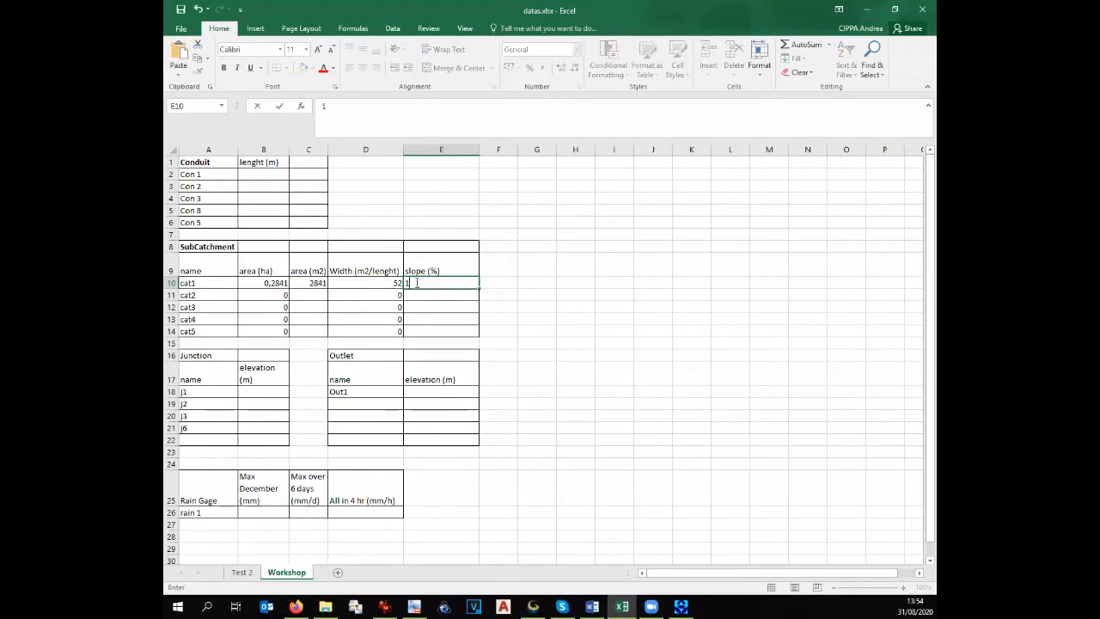
text(,2)
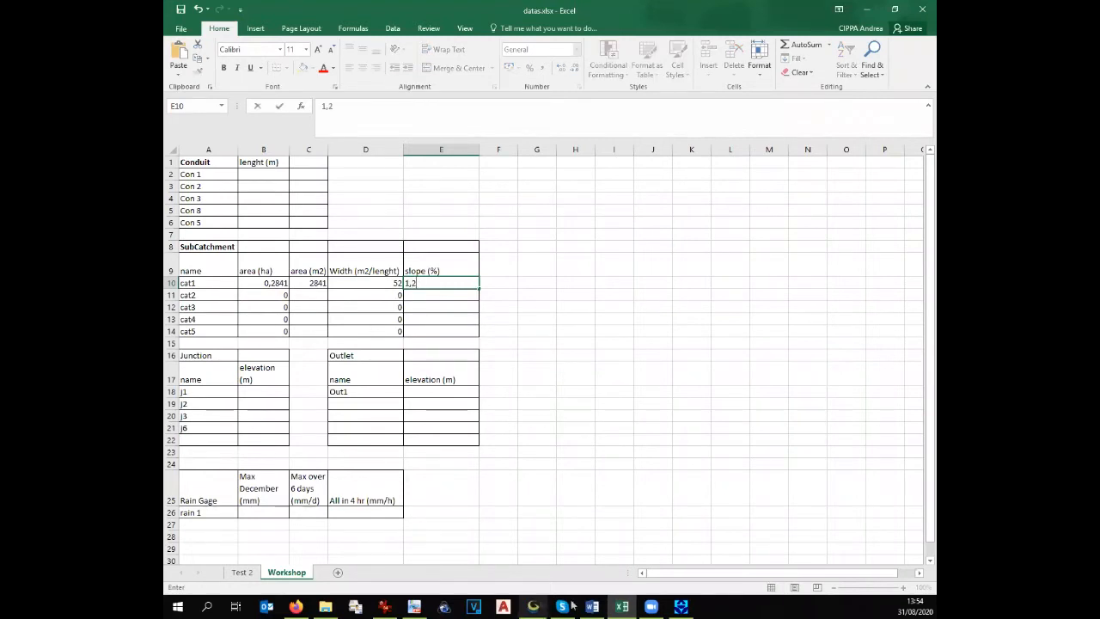
Switch to Global Mapper and open the feature information of subcatchment Cat 2 to read its area
click(532, 607)
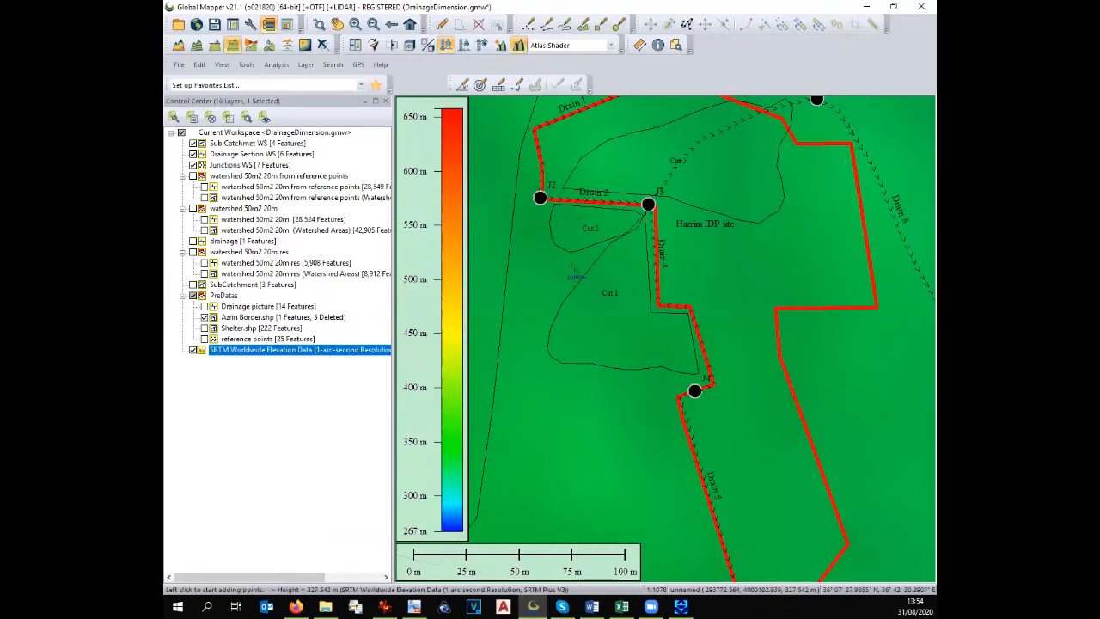
click(657, 45)
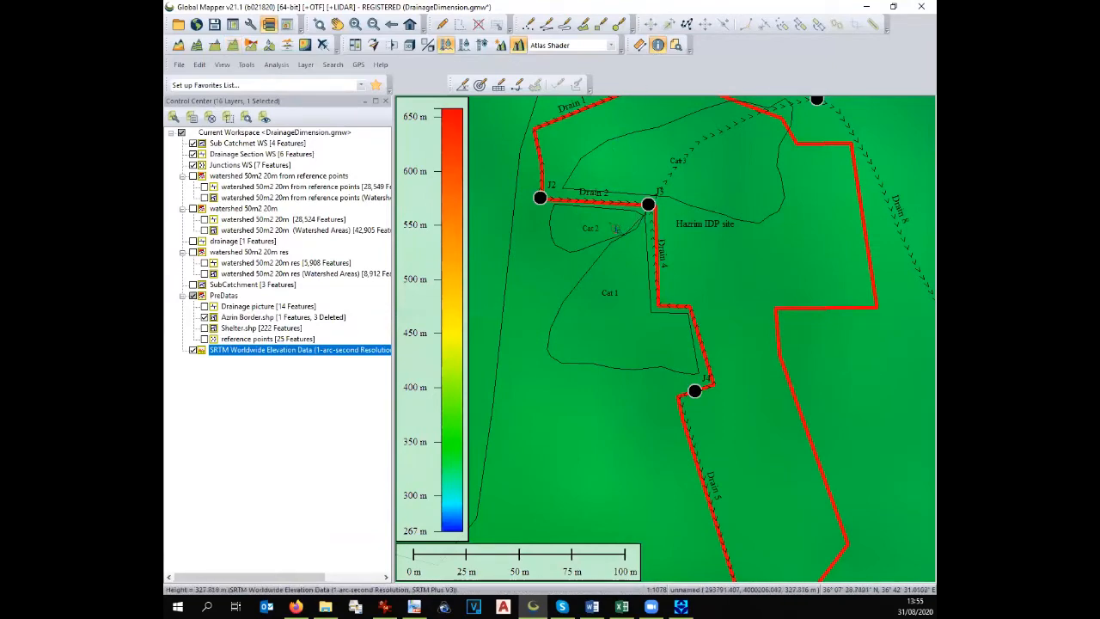
click(595, 226)
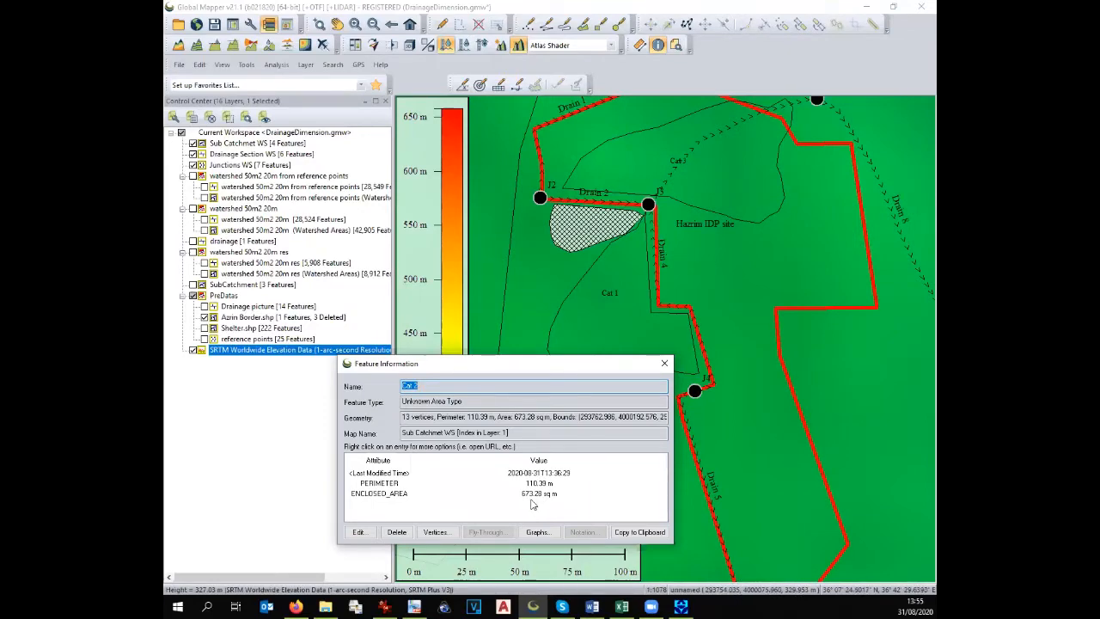
Enter 673 as the area (m2) of cat2 in the Excel subcatchment table, and return to Global Mapper
click(622, 606)
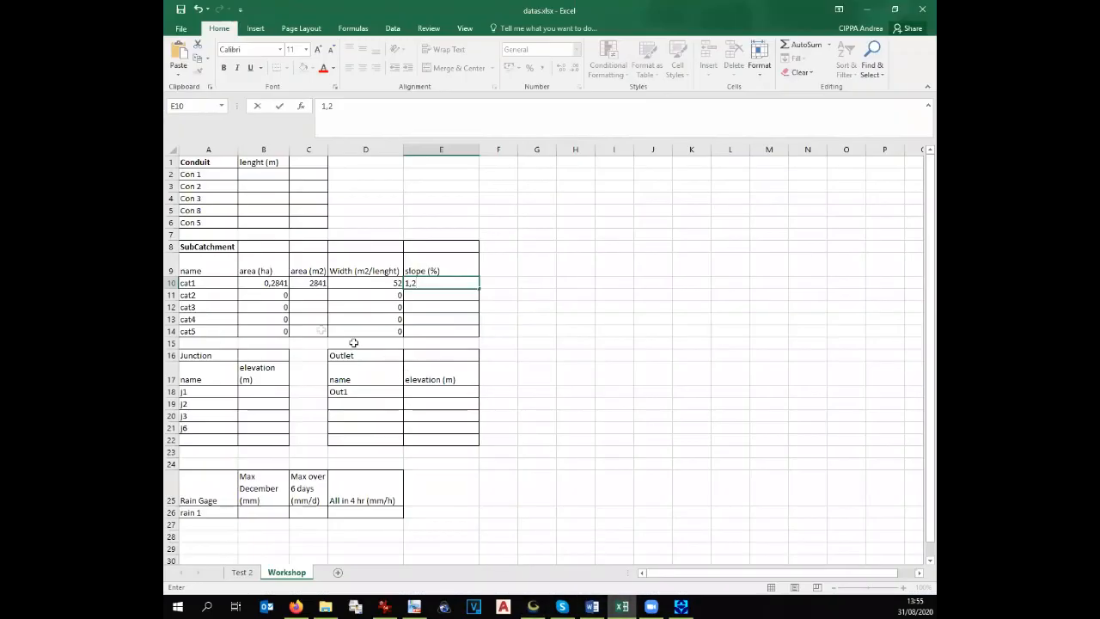
click(308, 296)
text(663)
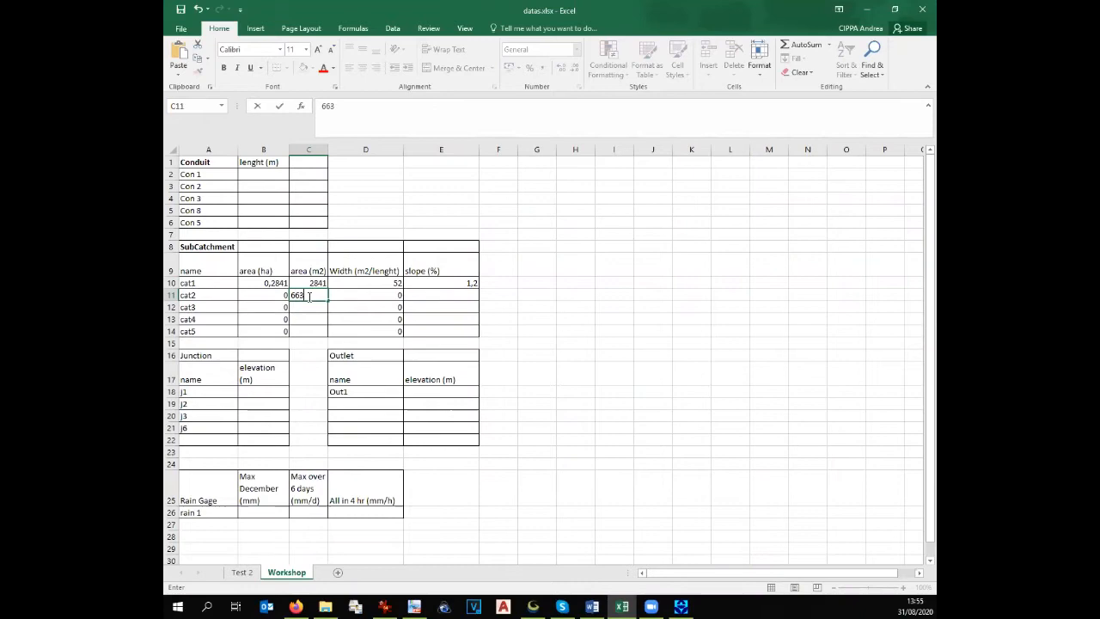
click(533, 606)
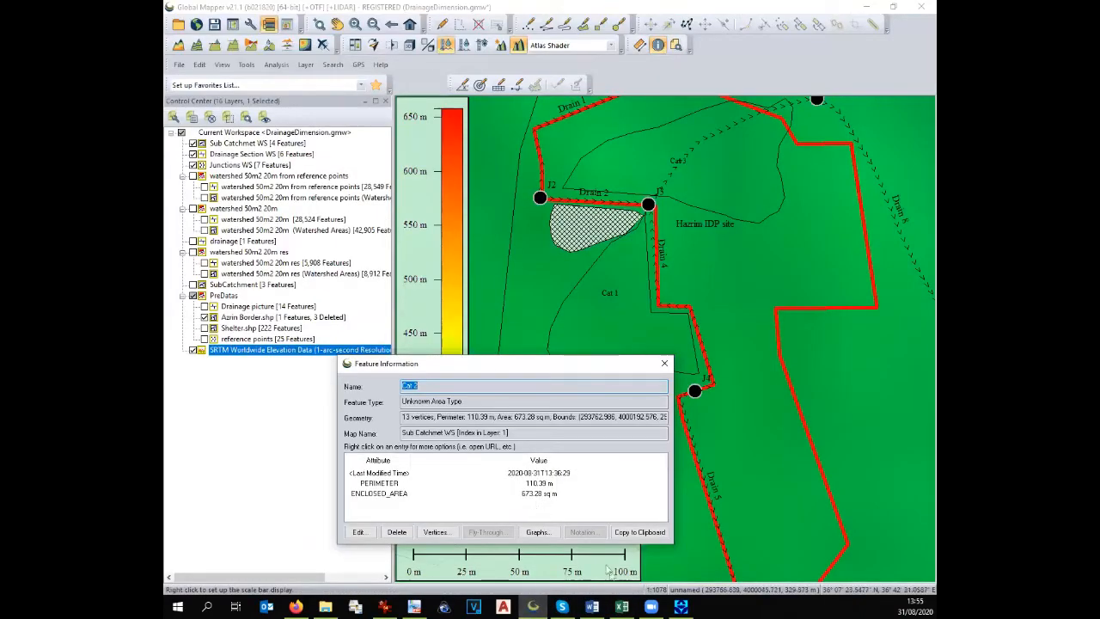
click(622, 606)
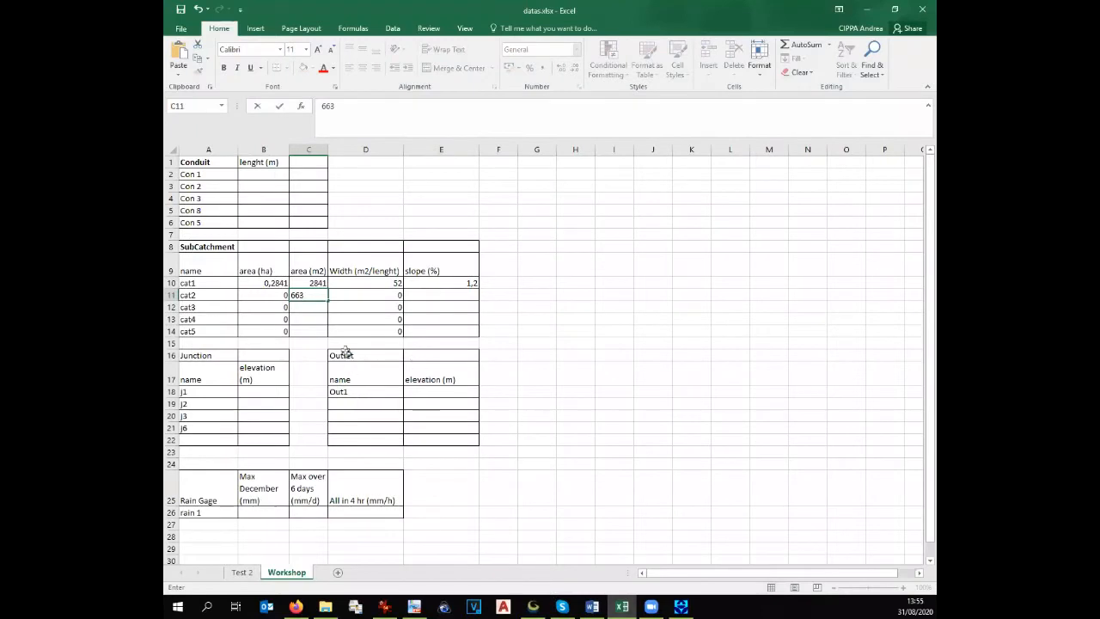
double_click(318, 295)
text(673)
key(Tab)
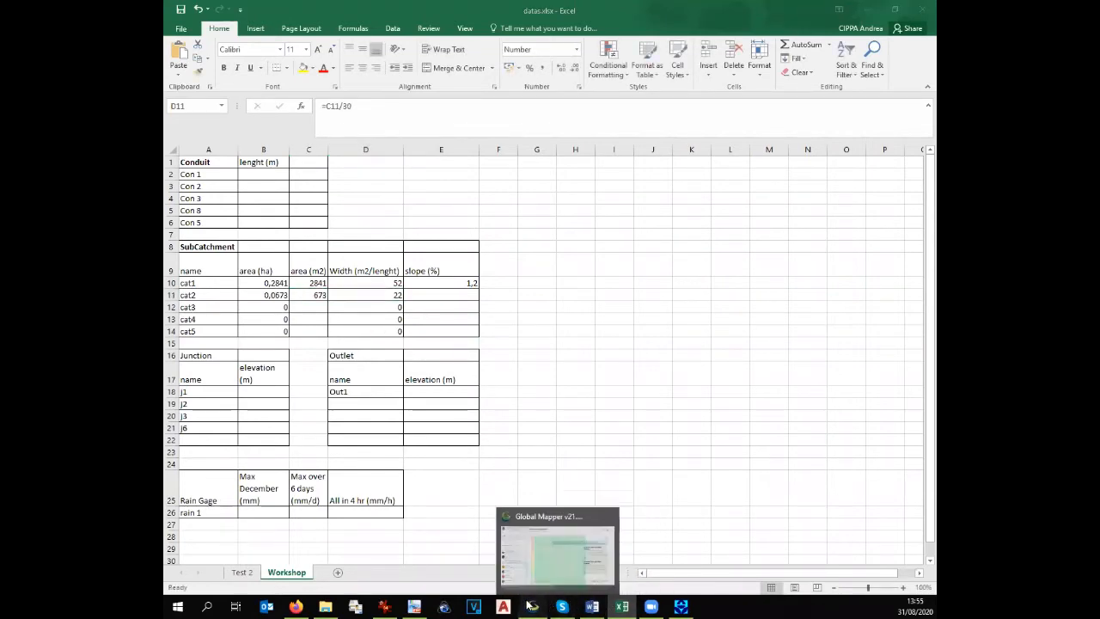
click(558, 486)
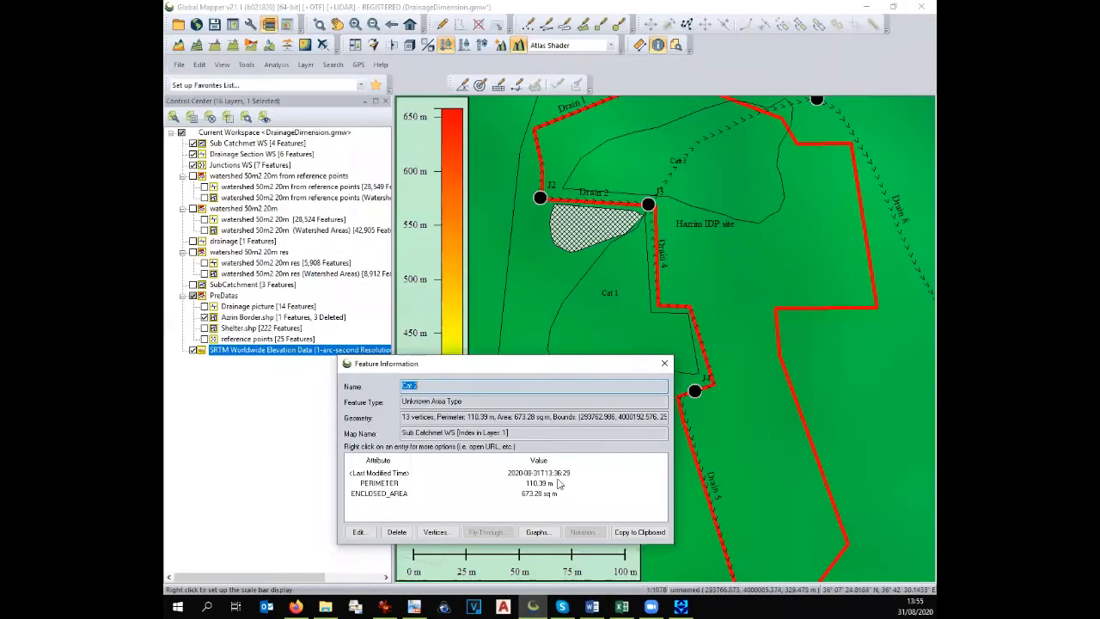
Measure the length across Cat 2 from its southern edge in Global Mapper, and set cat2's width formula in Excel to =C11/25
click(664, 363)
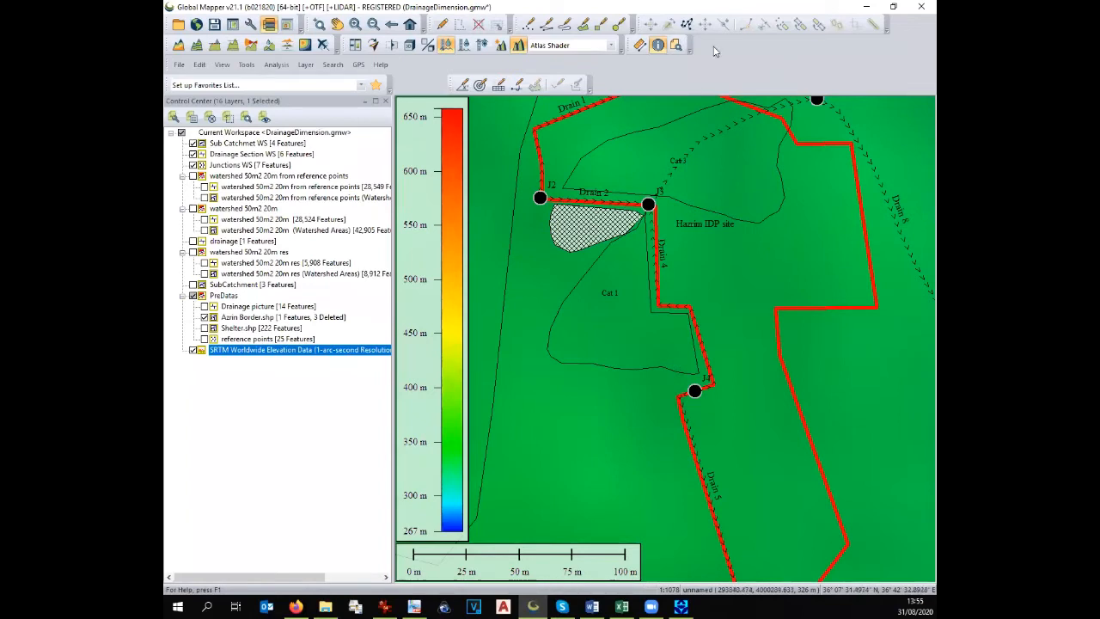
click(639, 44)
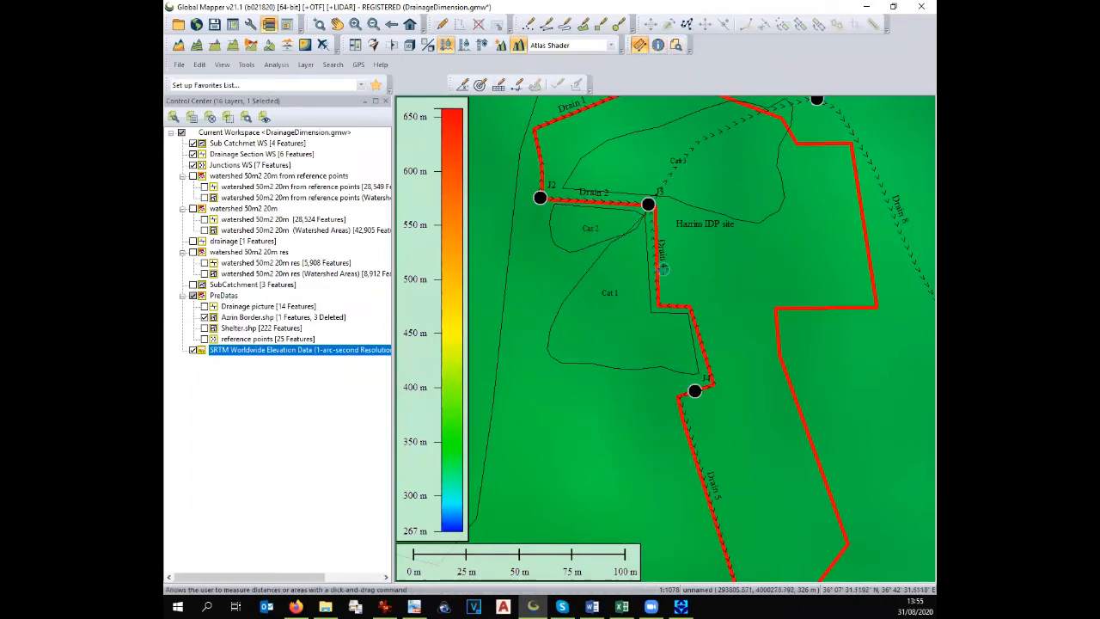
scroll(588, 221, up, 2)
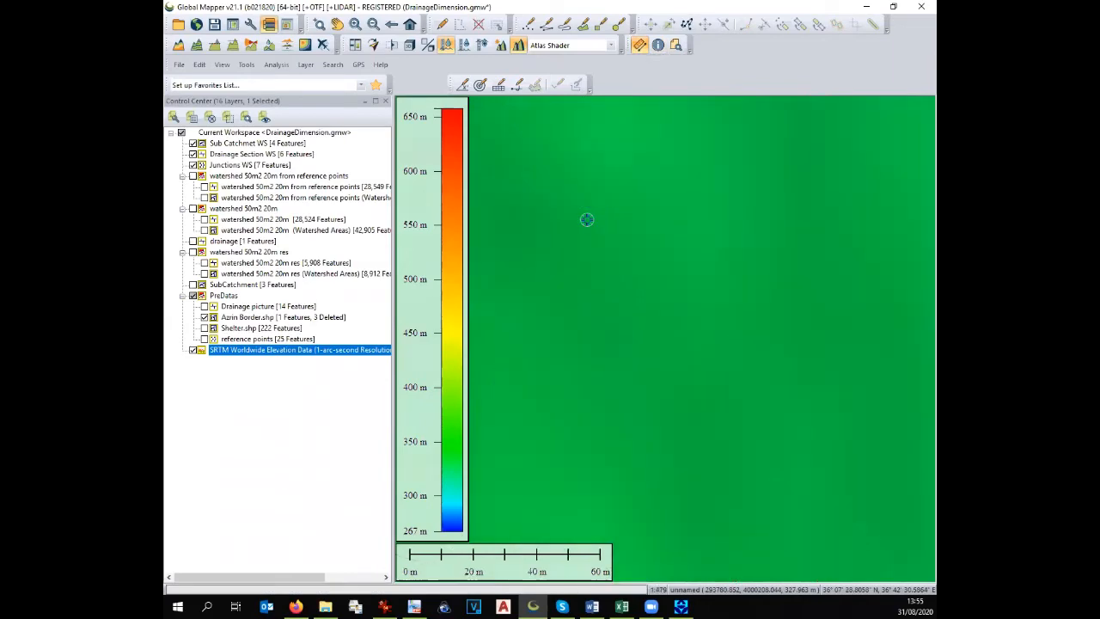
click(551, 290)
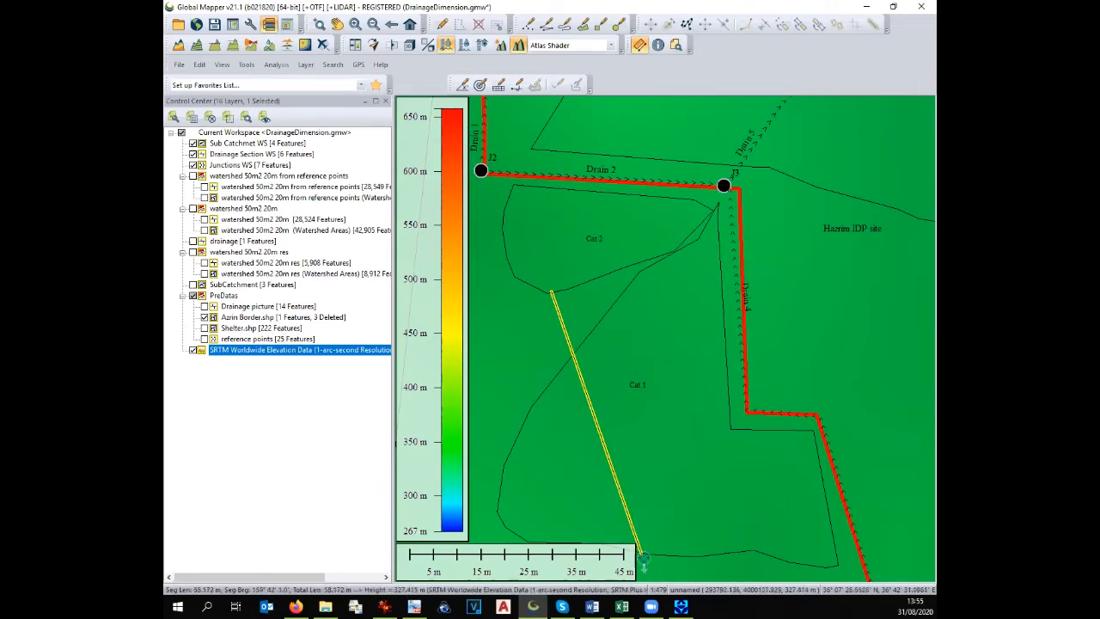
click(621, 607)
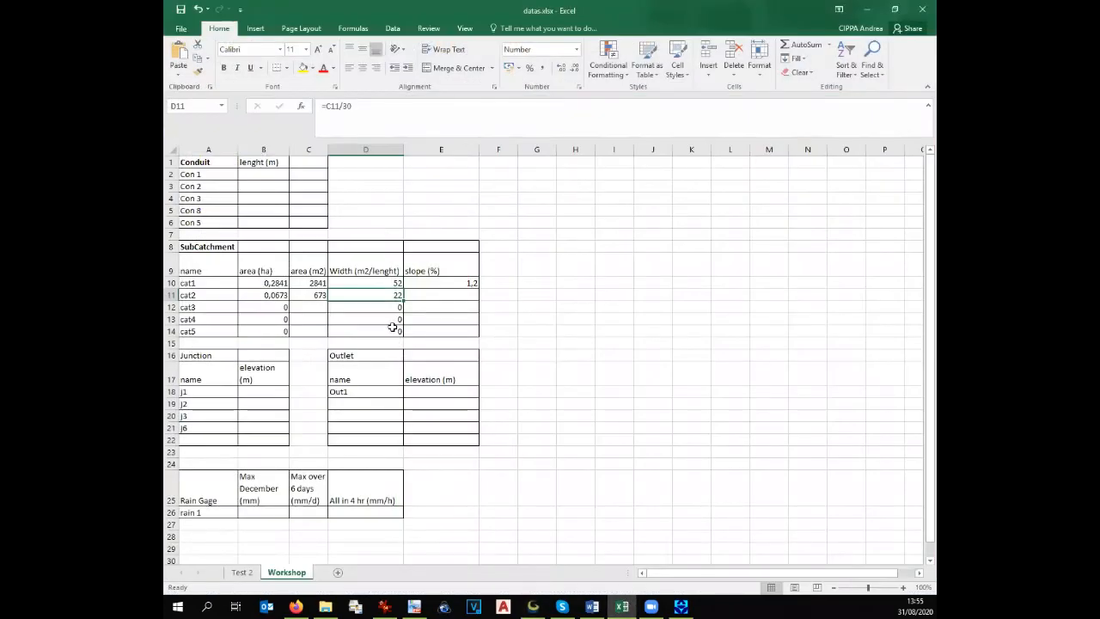
double_click(361, 106)
text(25)
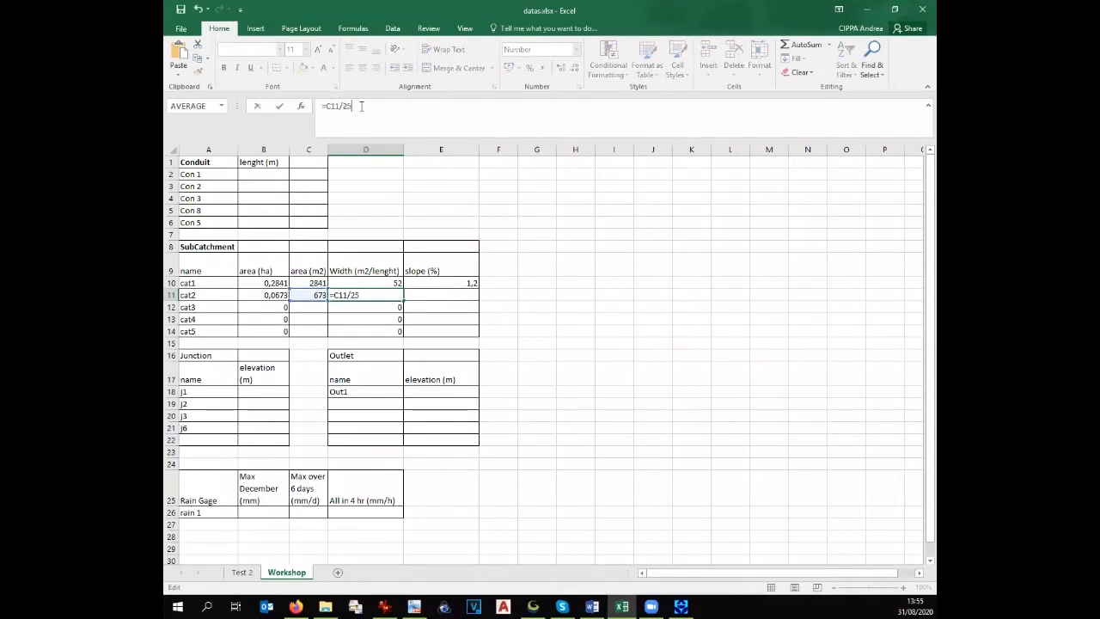
key(Return)
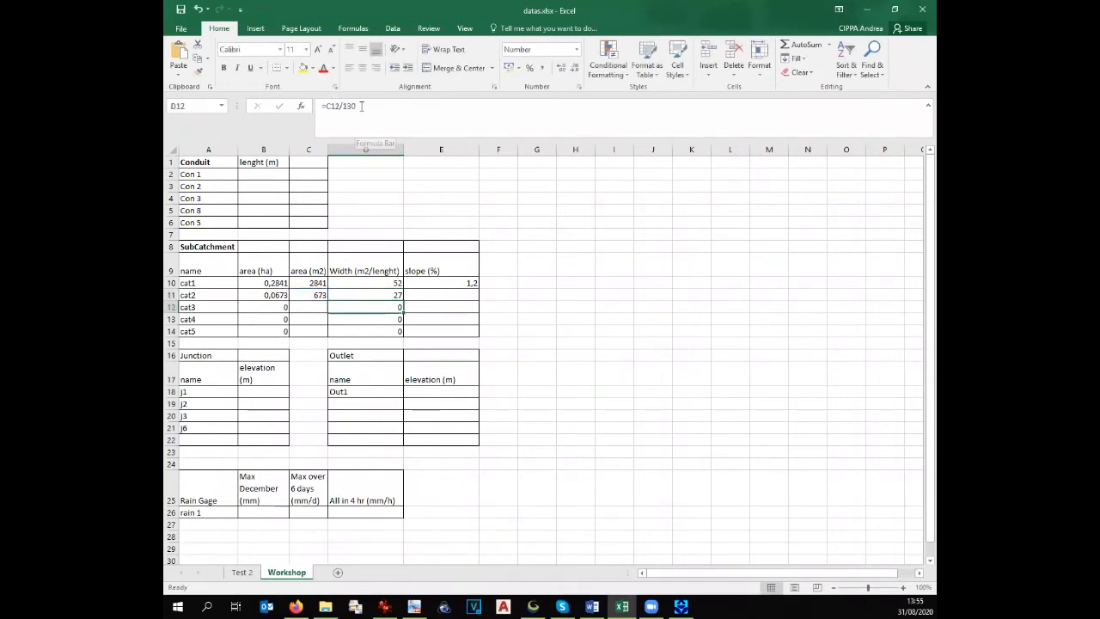
click(453, 295)
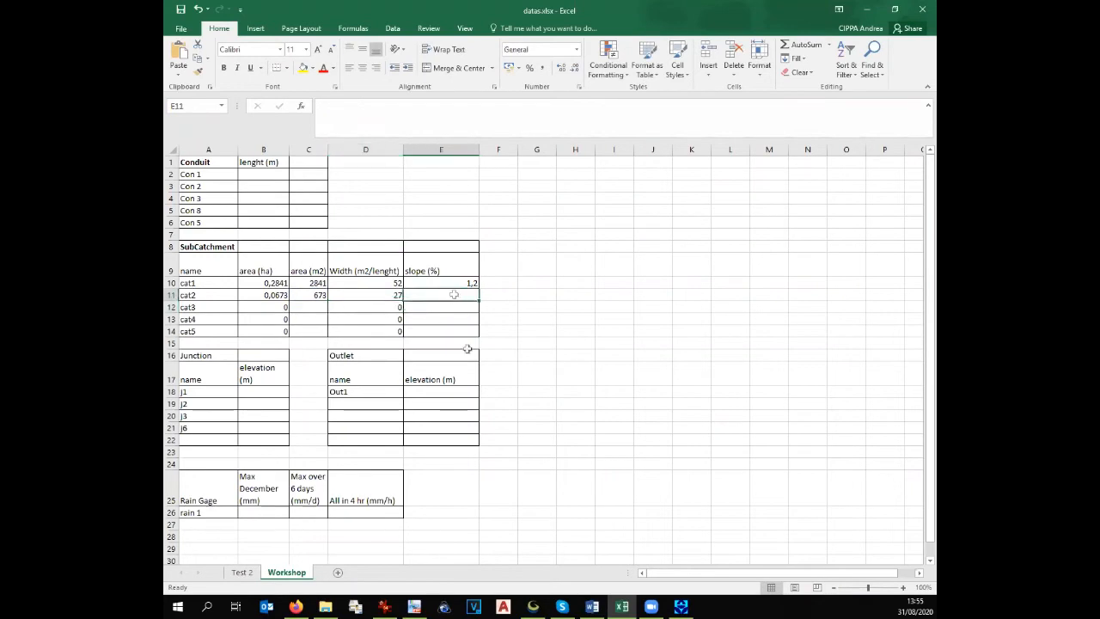
In Global Mapper, check the watershed flow lines and create a terrain profile about 24 m long between Cat 2's southern edge and Drain 2
click(532, 606)
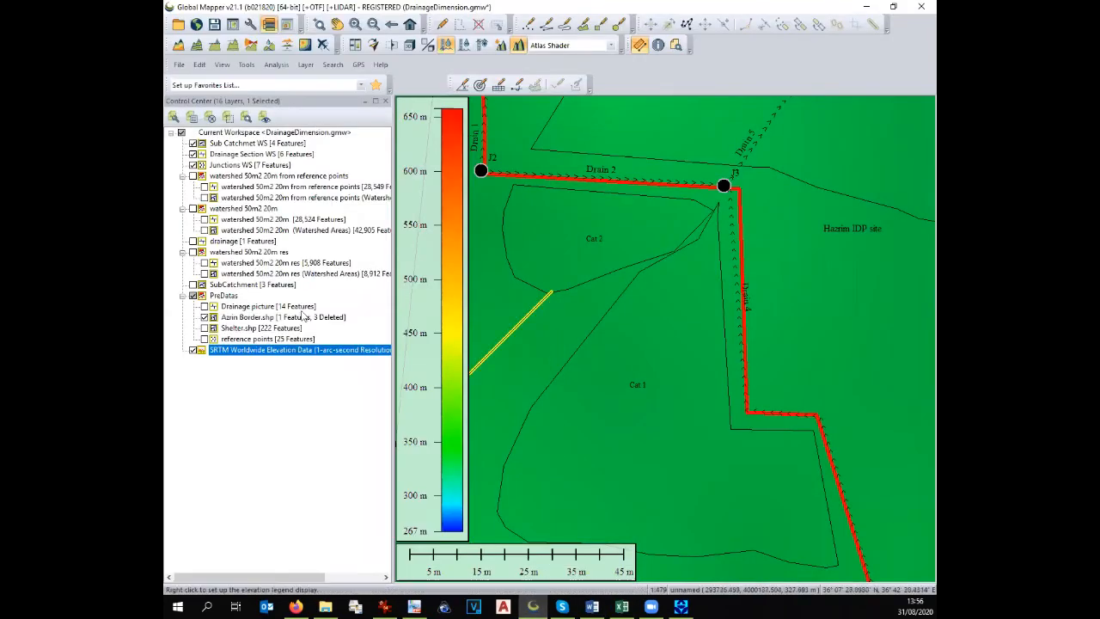
click(204, 186)
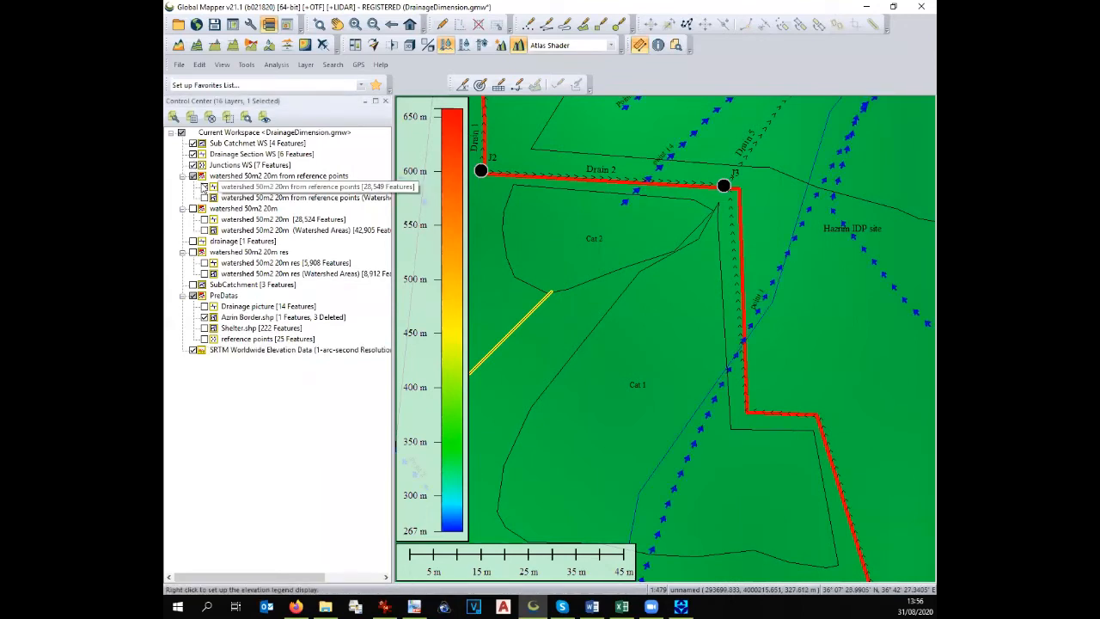
click(204, 186)
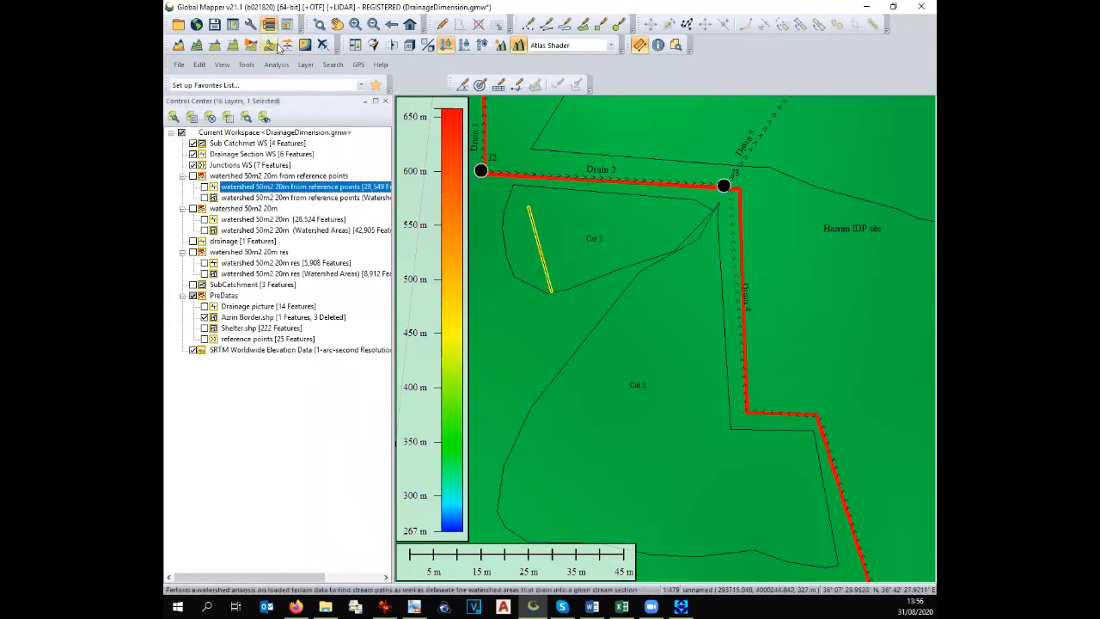
click(234, 46)
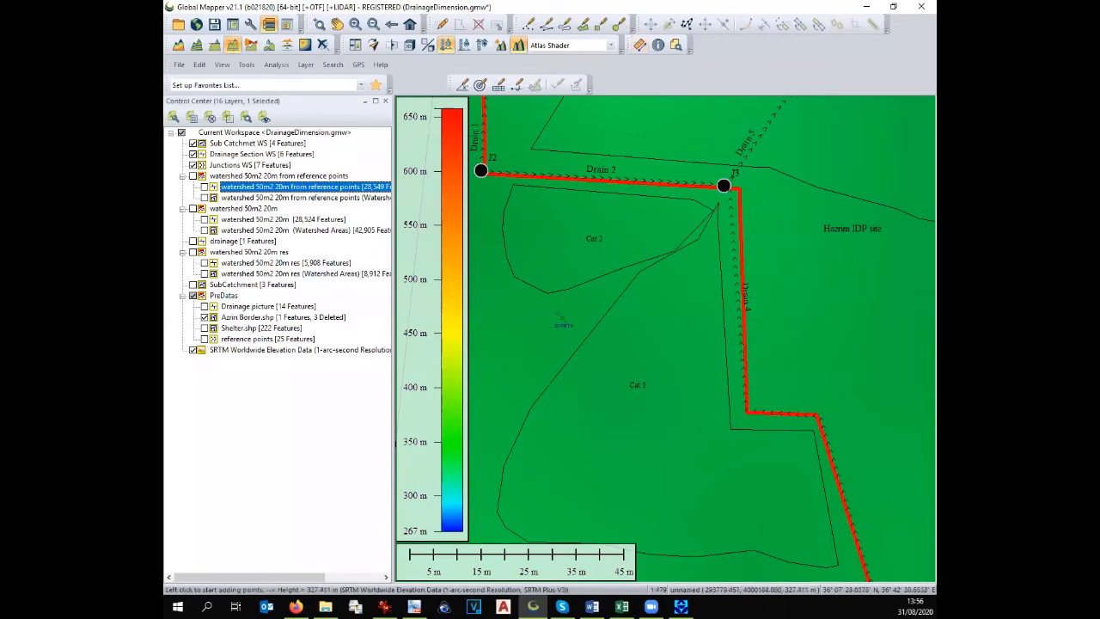
click(599, 186)
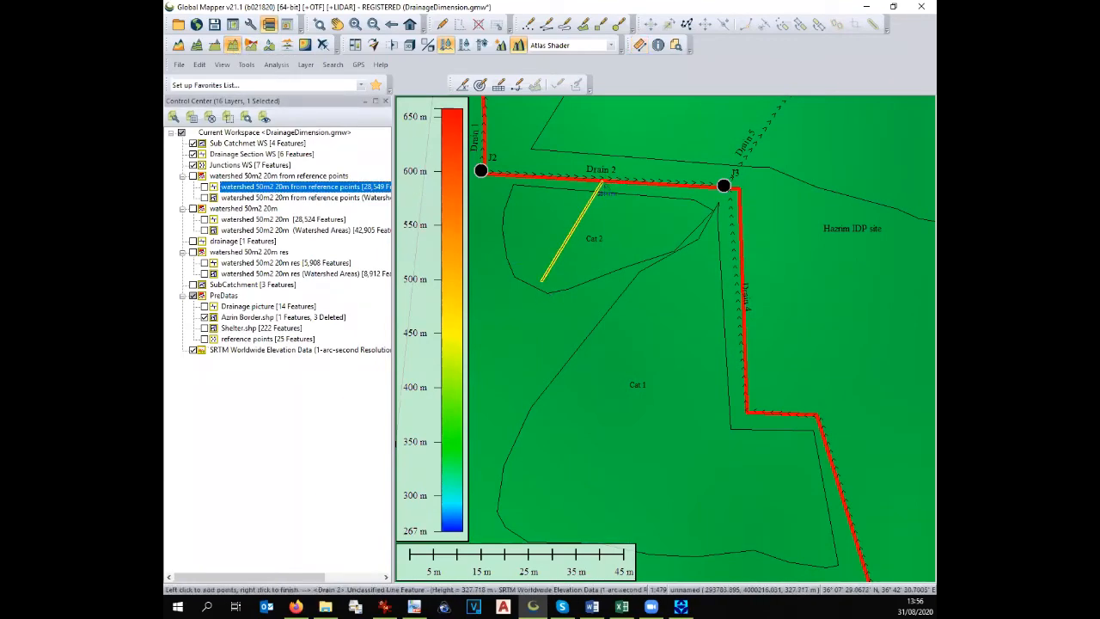
right_click(542, 278)
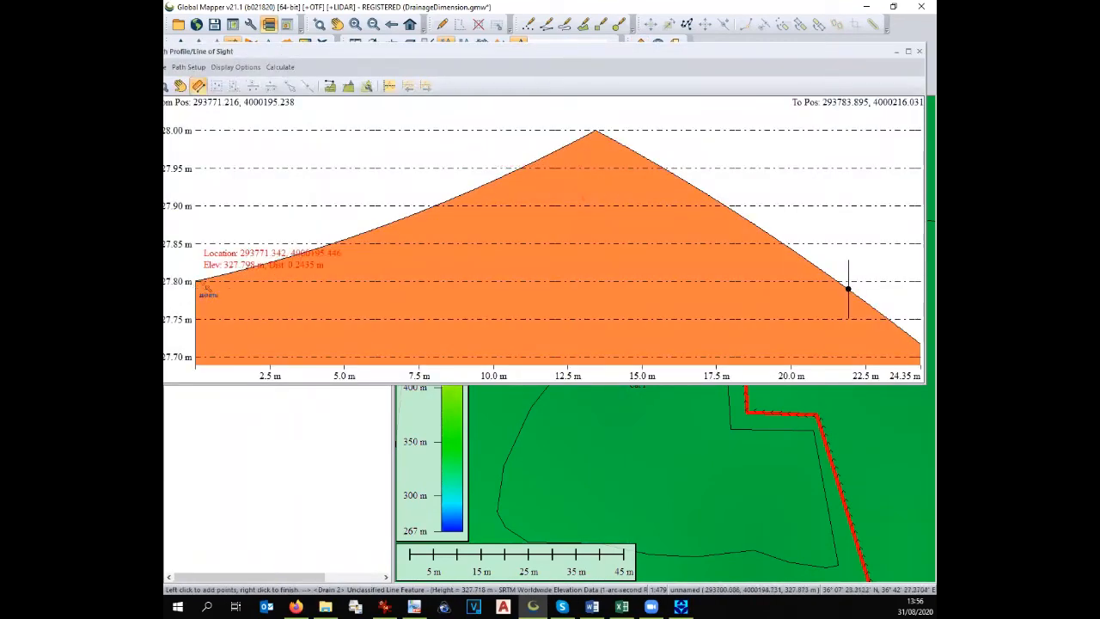
Measure the slope between the ends of the Cat 2 profile and start cat2's slope (%) entry in Excel with 0
drag(198, 280, 919, 348)
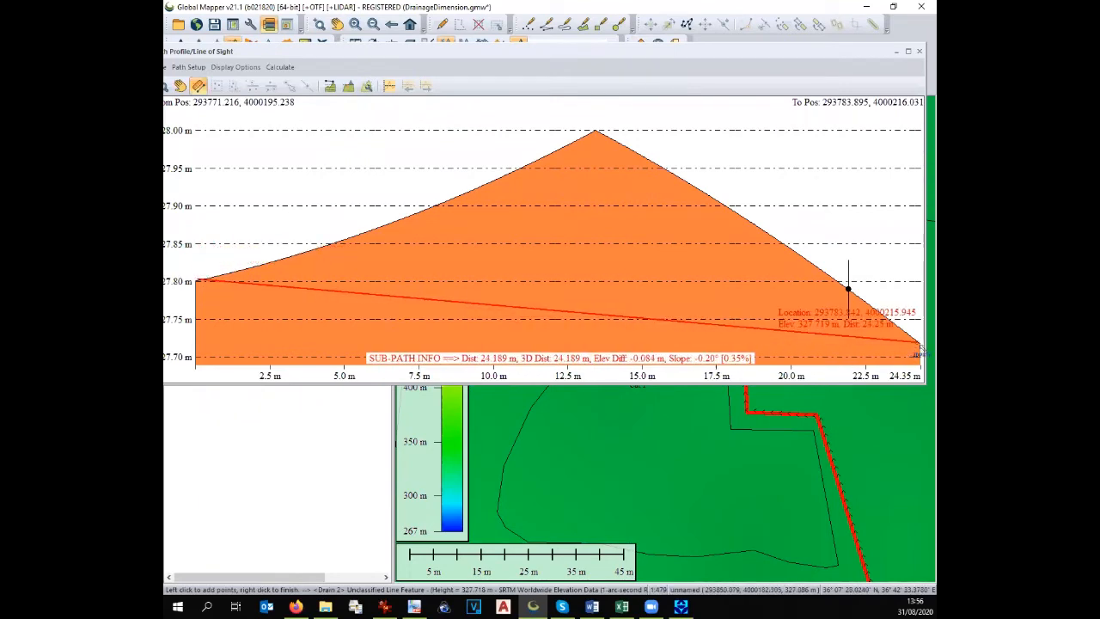
drag(919, 350, 917, 205)
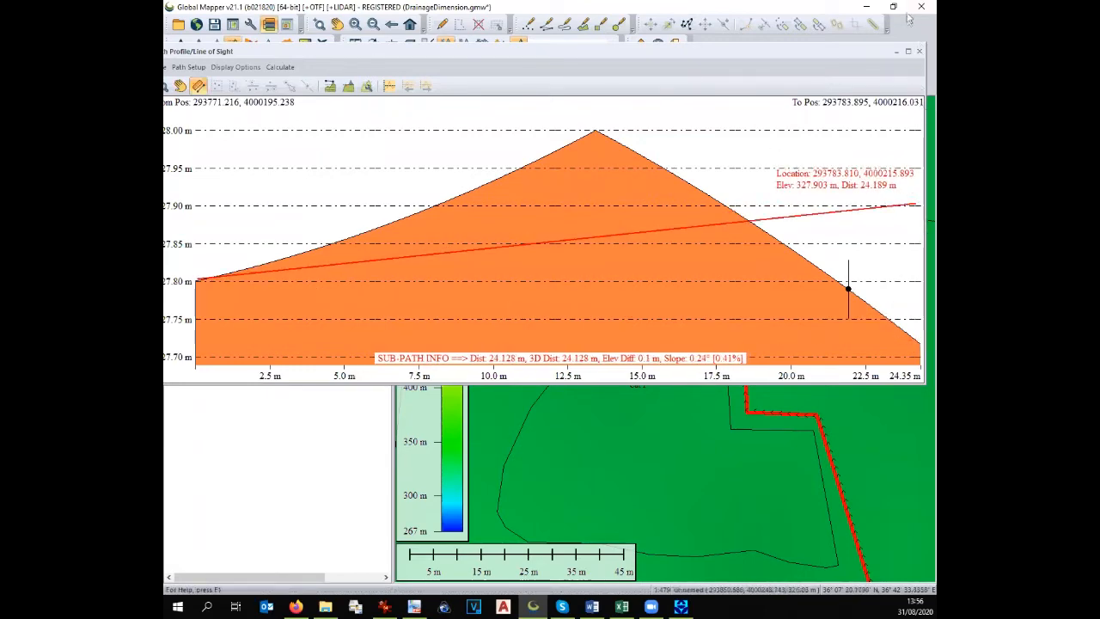
click(918, 51)
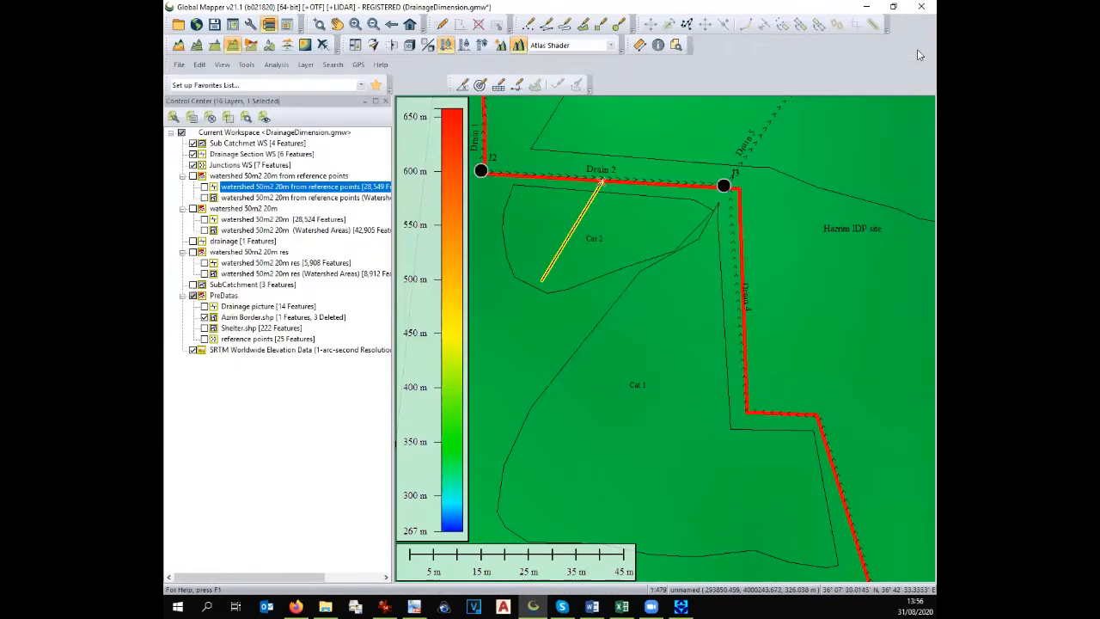
mouse_move(678, 604)
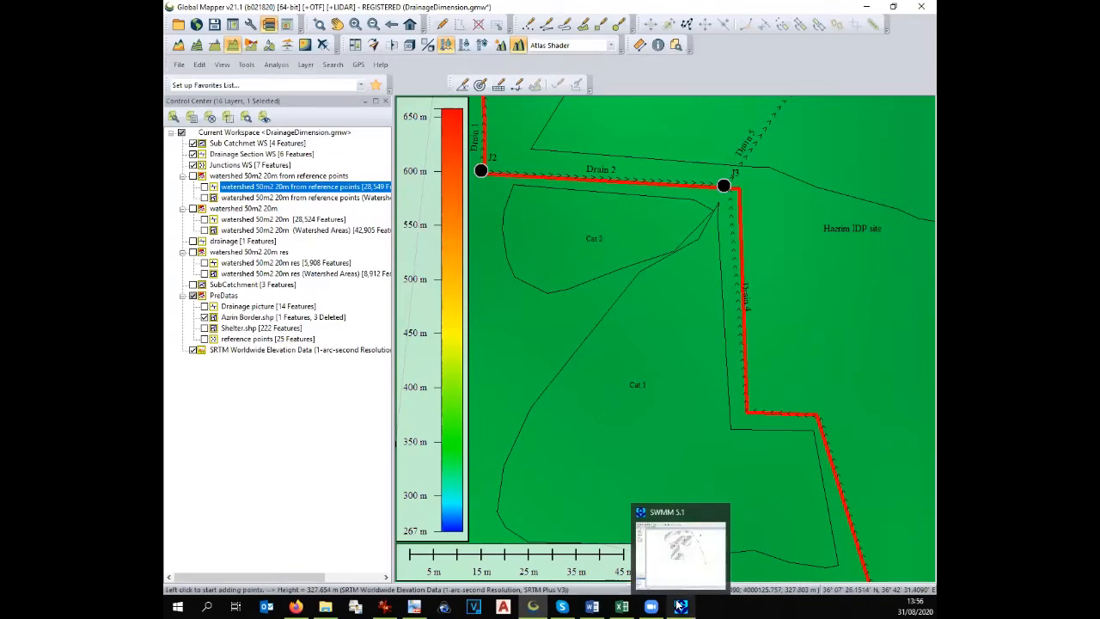
click(621, 605)
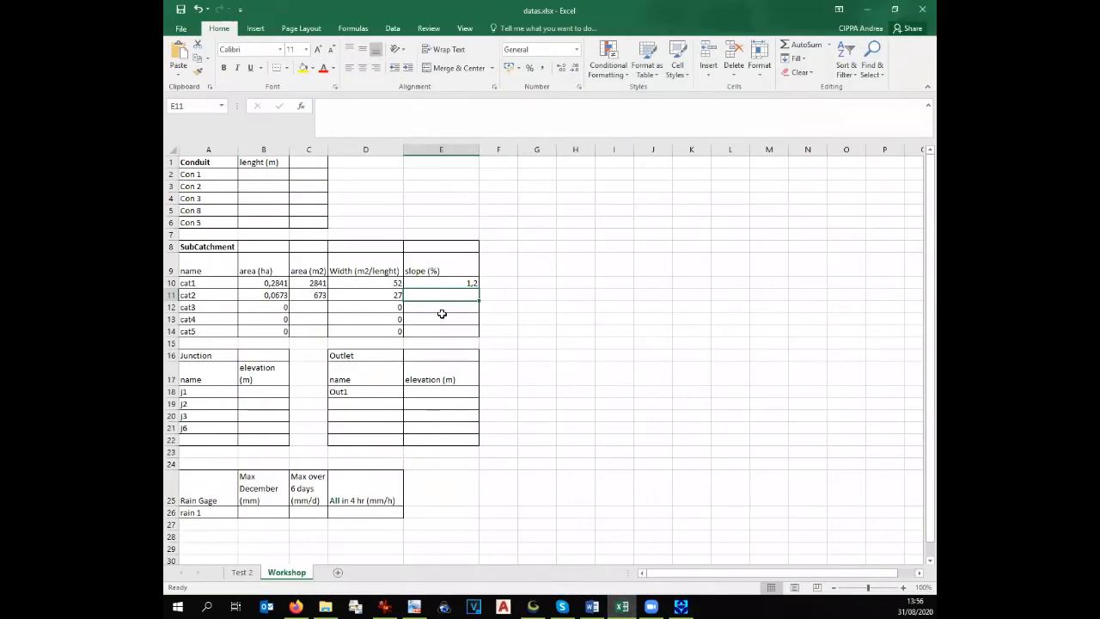
text(0)
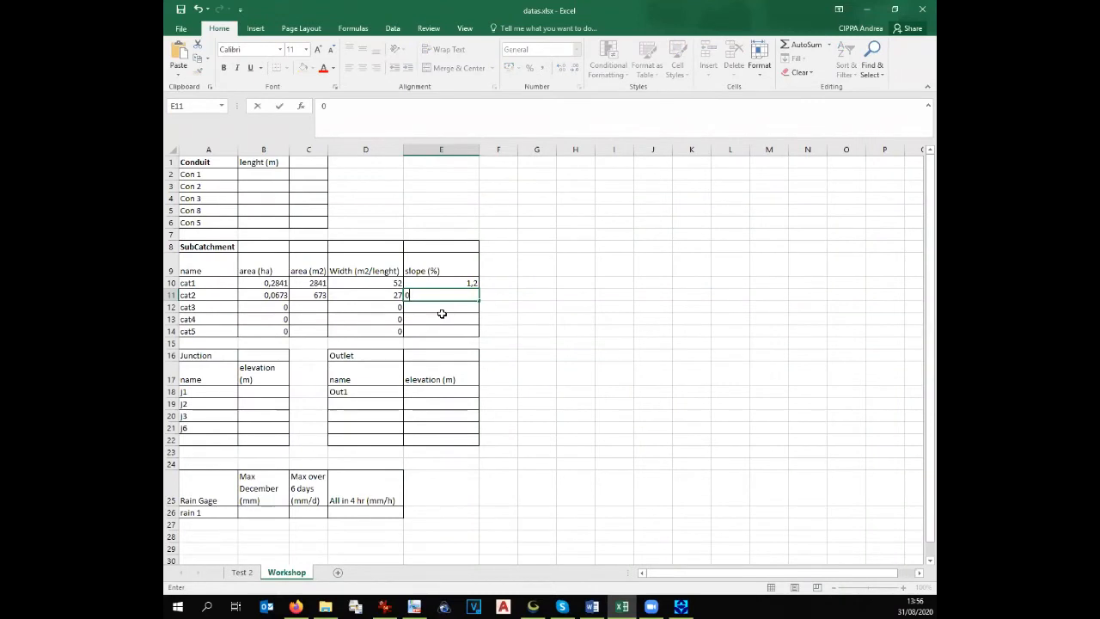
Return to Global Mapper and try another terrain profile about 22 m long from Cat 2's southwestern edge to its northern edge
click(533, 606)
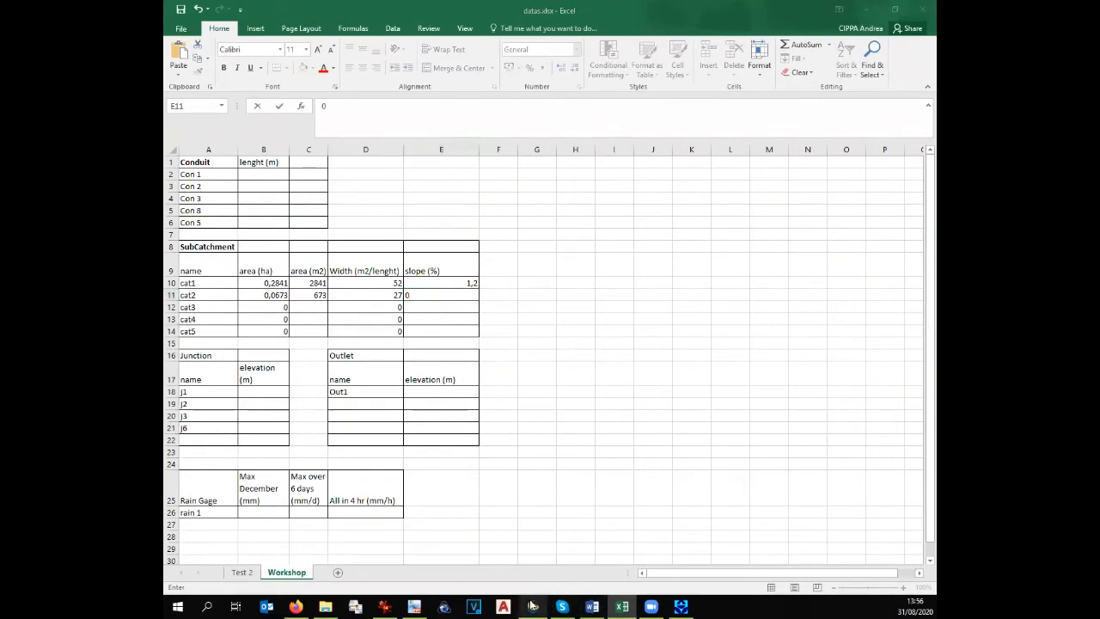
click(514, 269)
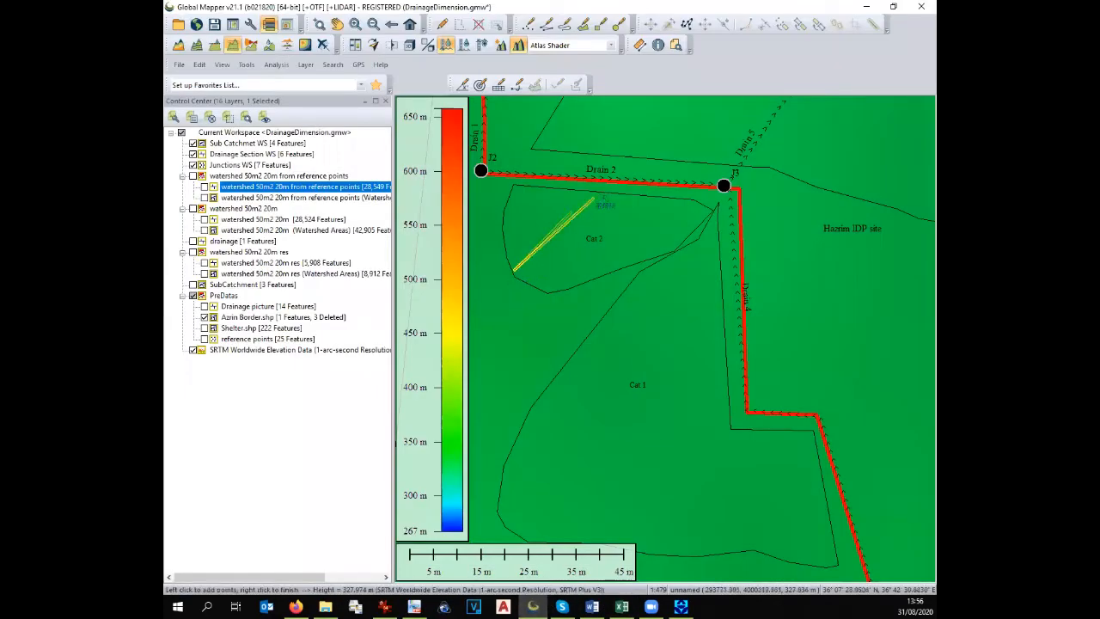
right_click(583, 195)
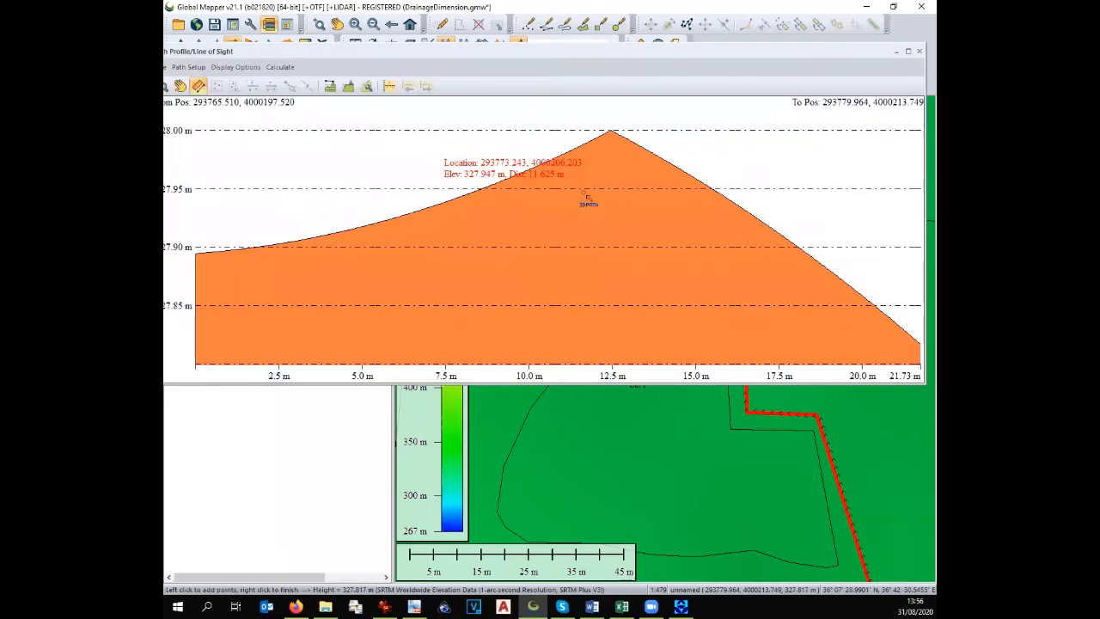
key(Escape)
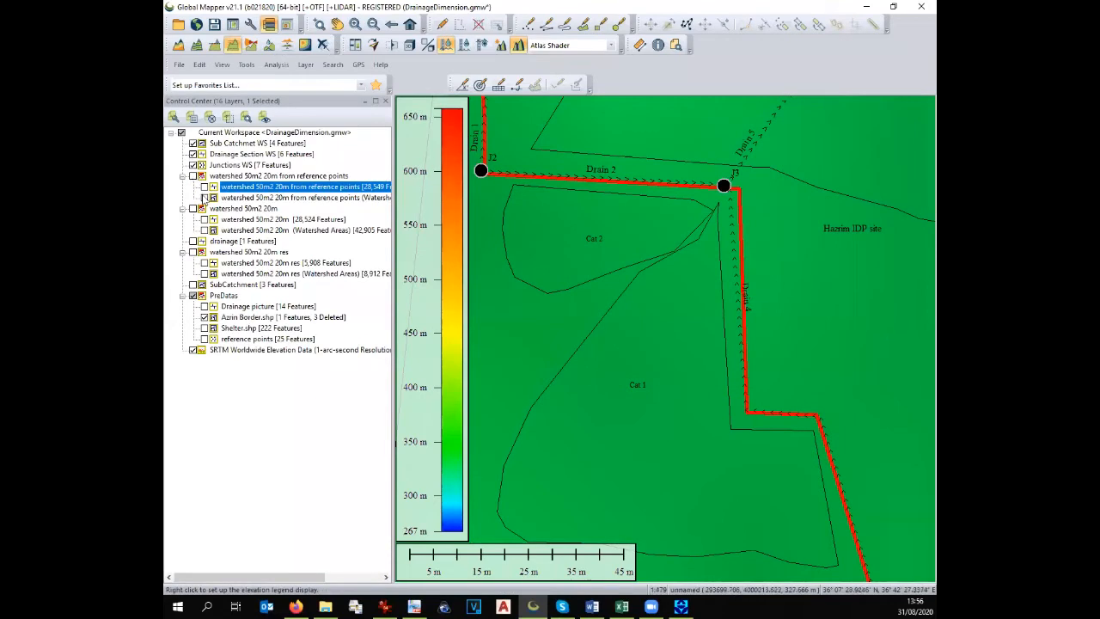
Turn on the watershed flow lines from reference points and create a terrain profile about 32.5 m long from Cat 2's western edge to its northern edge
click(204, 187)
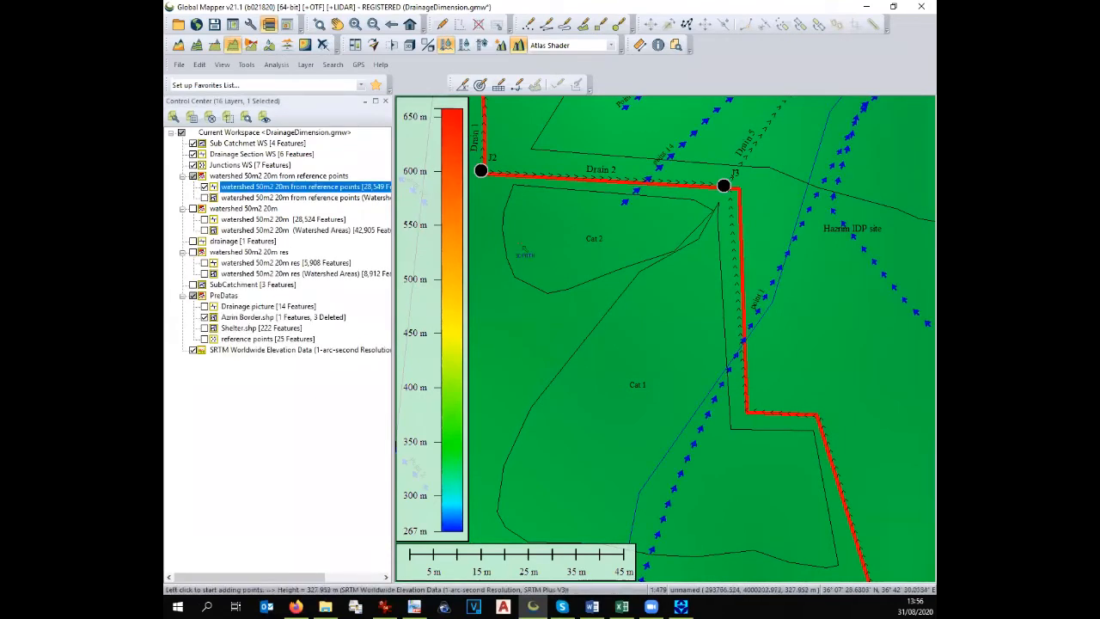
click(503, 244)
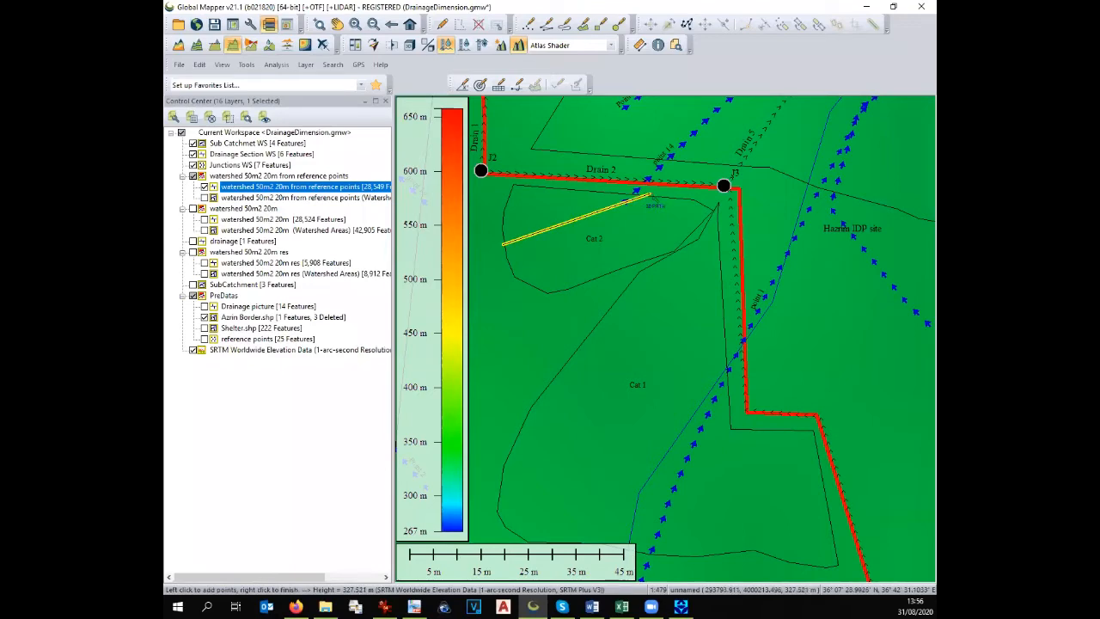
right_click(650, 197)
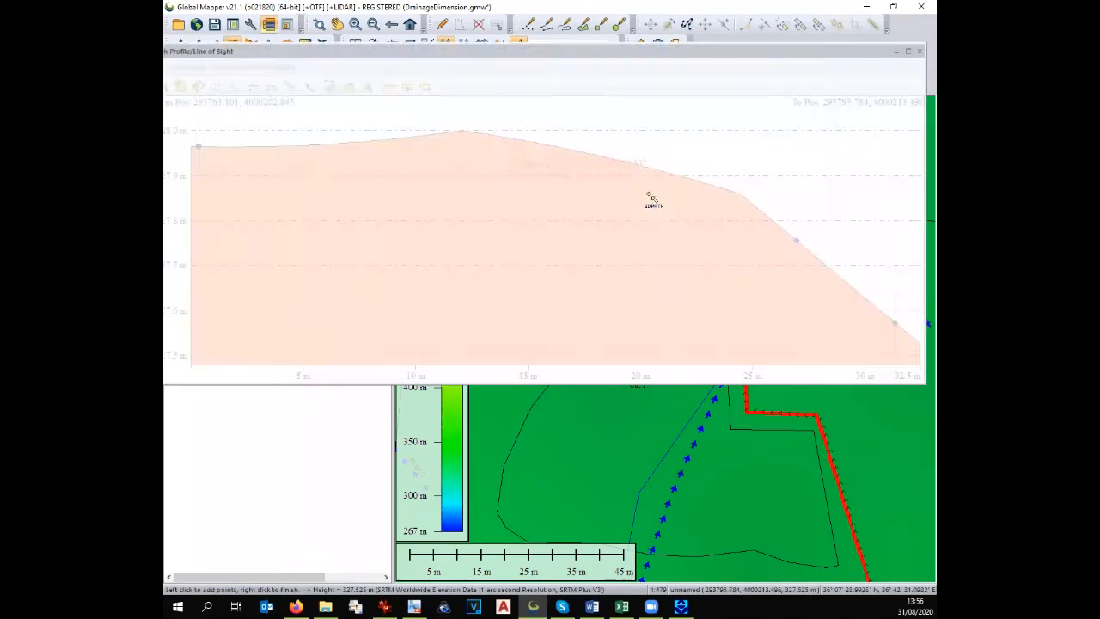
Measure the slope between the marked points near the profile's ends and enter 1,2 as cat2's slope (%) in Excel
drag(198, 148, 895, 328)
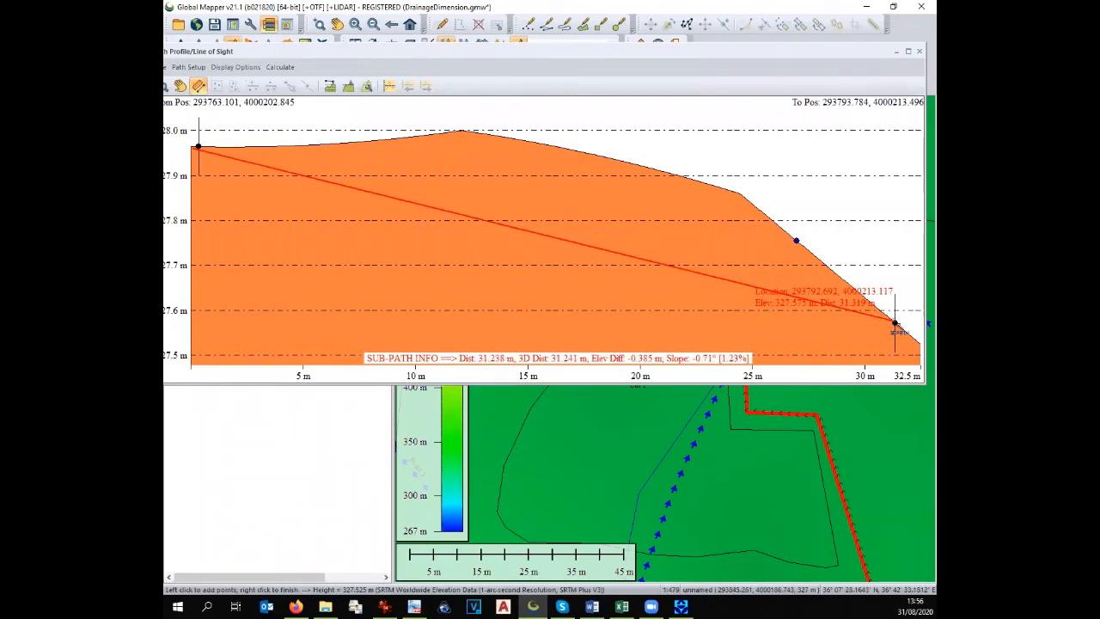
drag(896, 329, 918, 81)
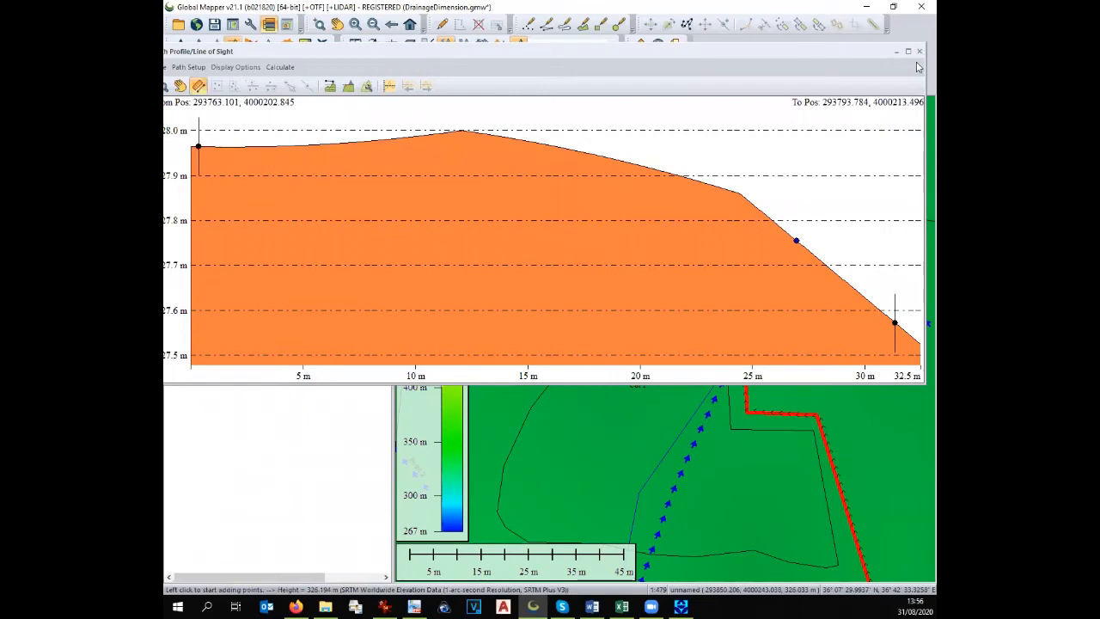
click(919, 50)
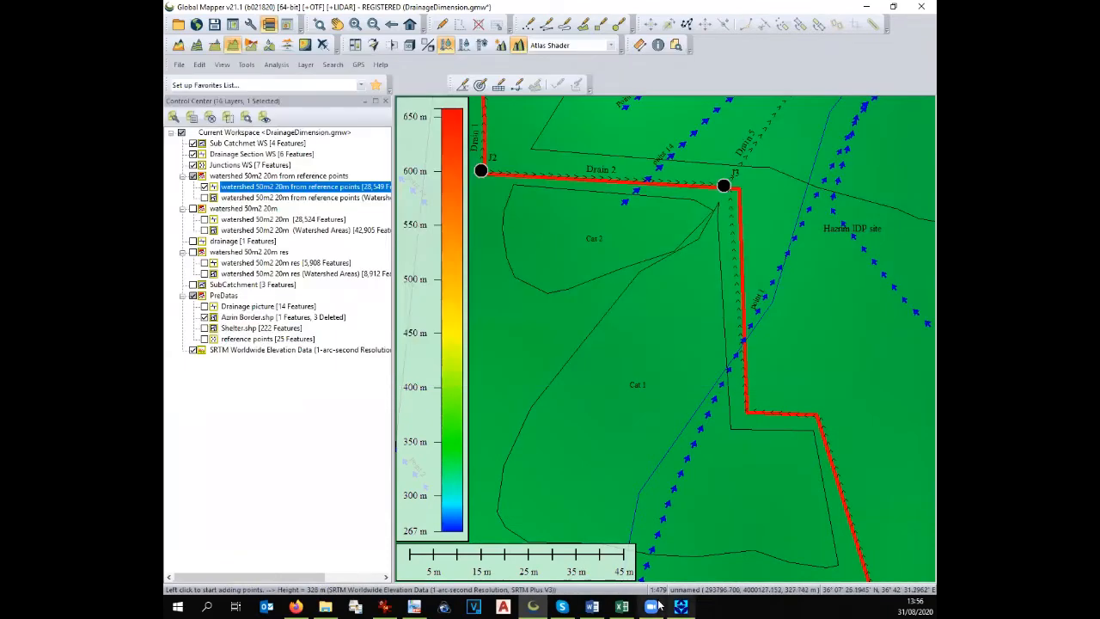
click(621, 606)
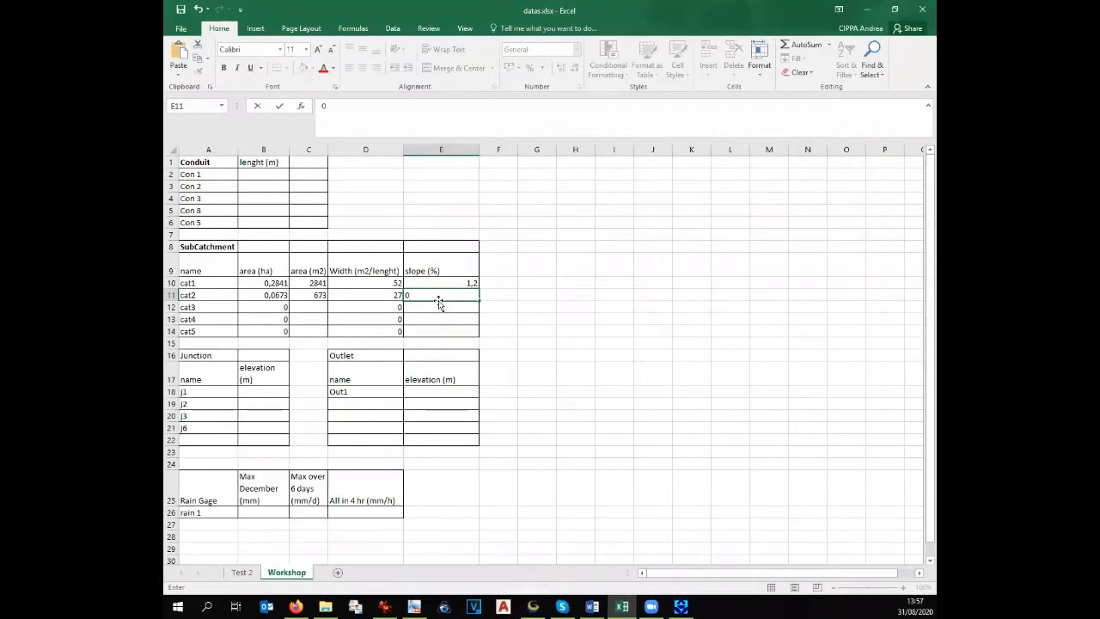
text(2)
Look up Cat 3's feature information in Global Mapper and enter 3858 as cat3's area (m2) in Excel
click(533, 606)
scroll(648, 433, down, 1)
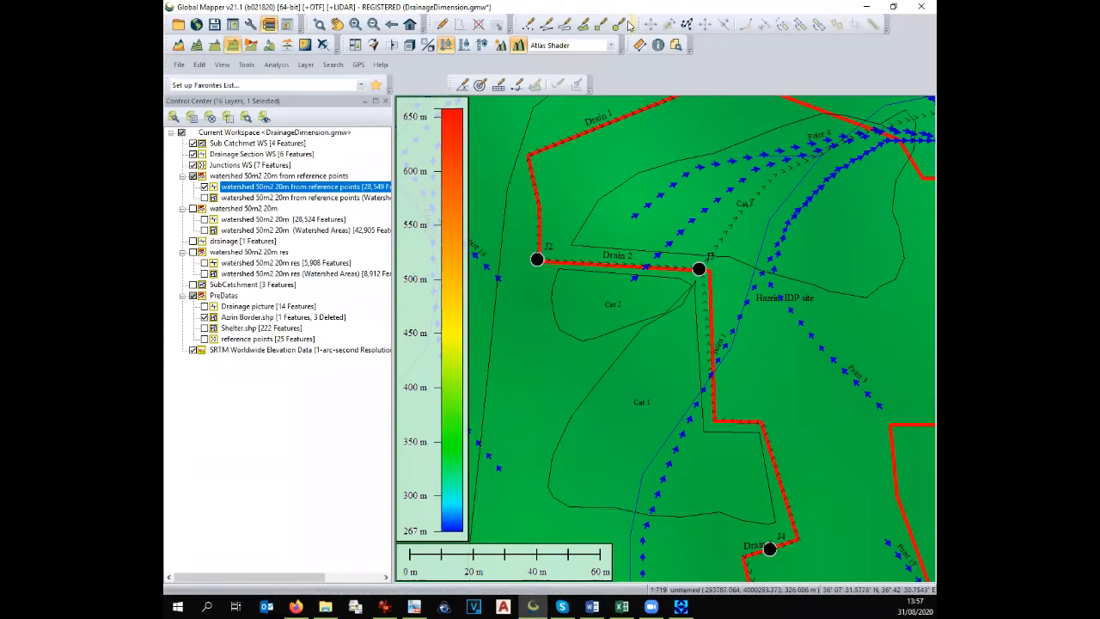
click(658, 45)
click(854, 270)
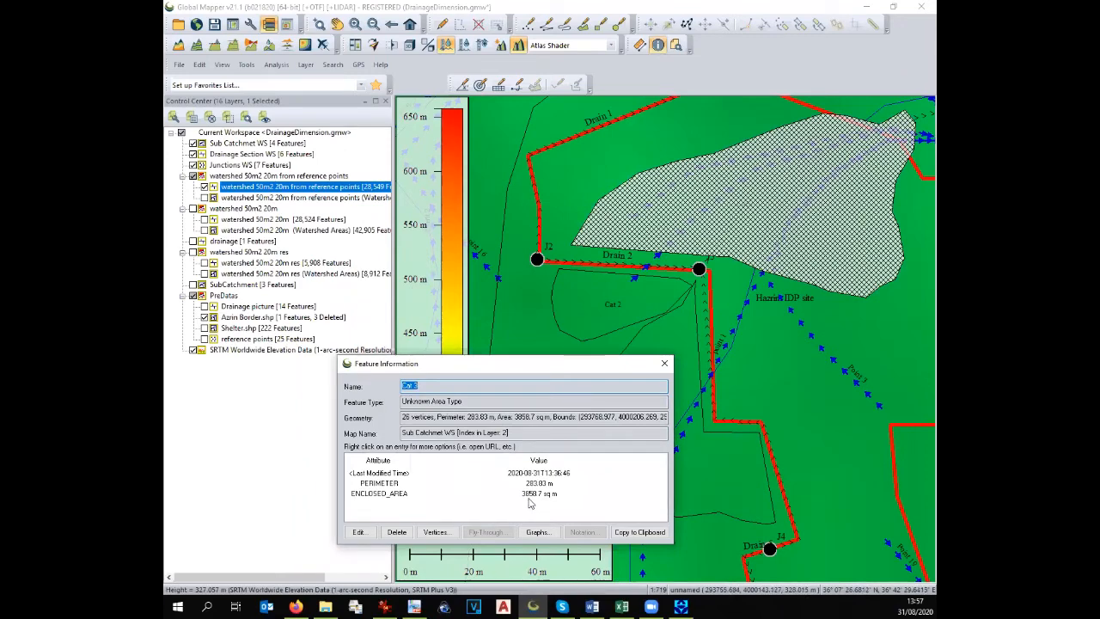
key(alt+Tab)
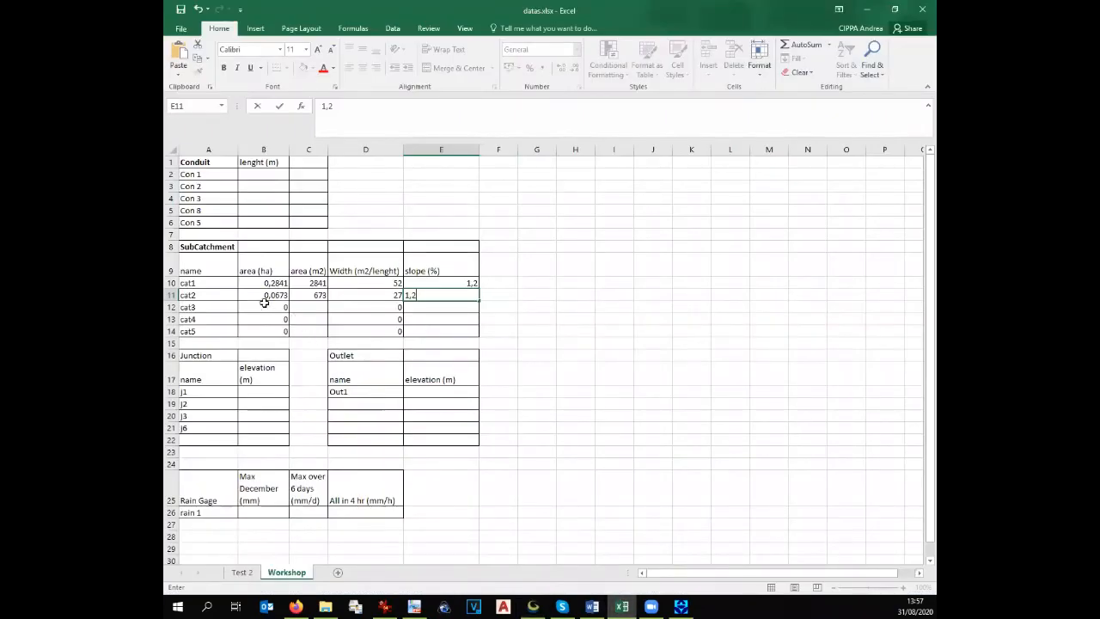
click(302, 307)
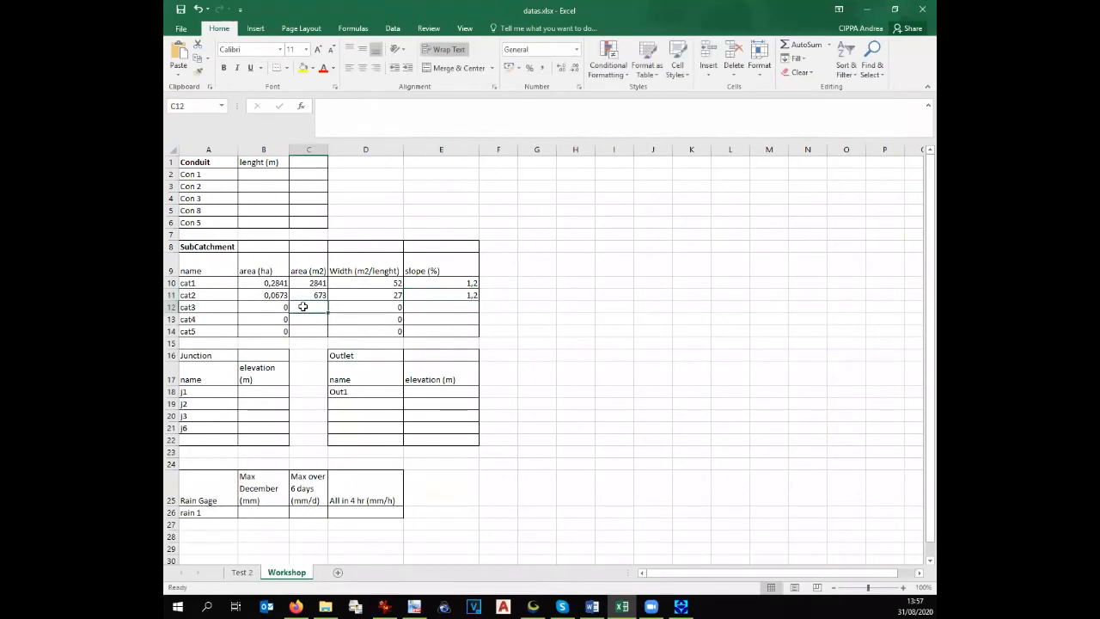
text(3858)
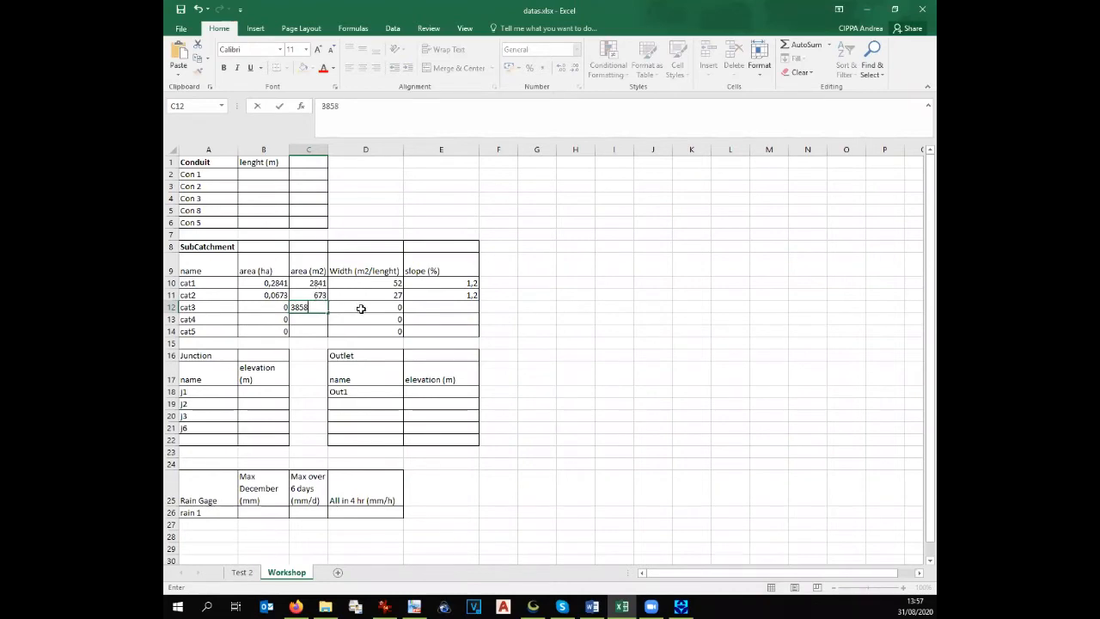
click(361, 308)
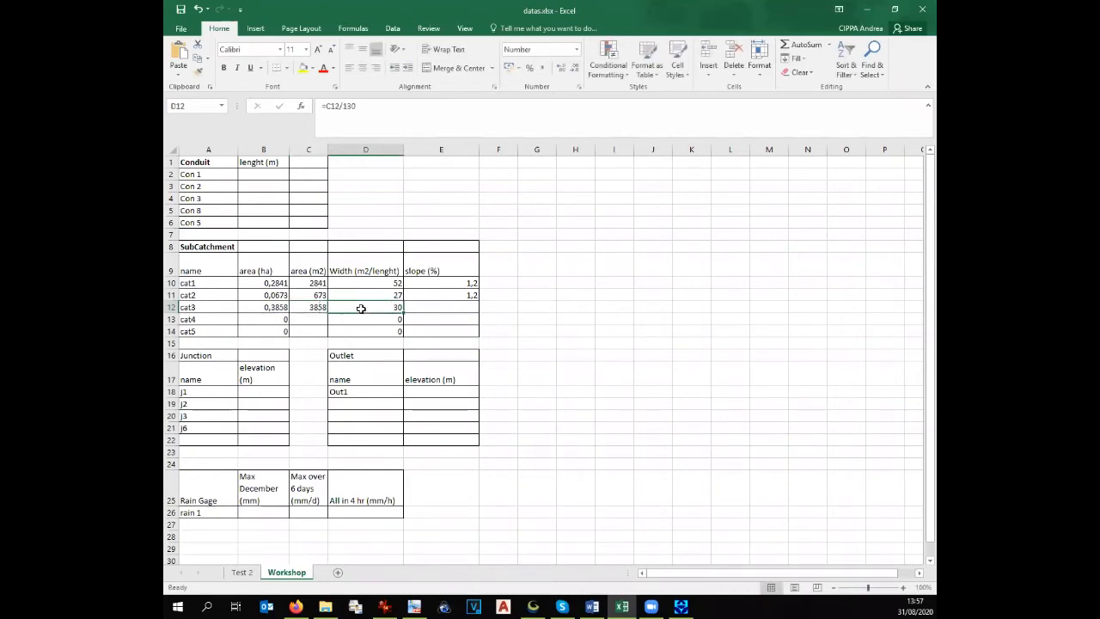
Return to Global Mapper, hide the watershed flow lines and measure about 48 m from Cat 3's southeastern edge to the drain crossing it
click(533, 607)
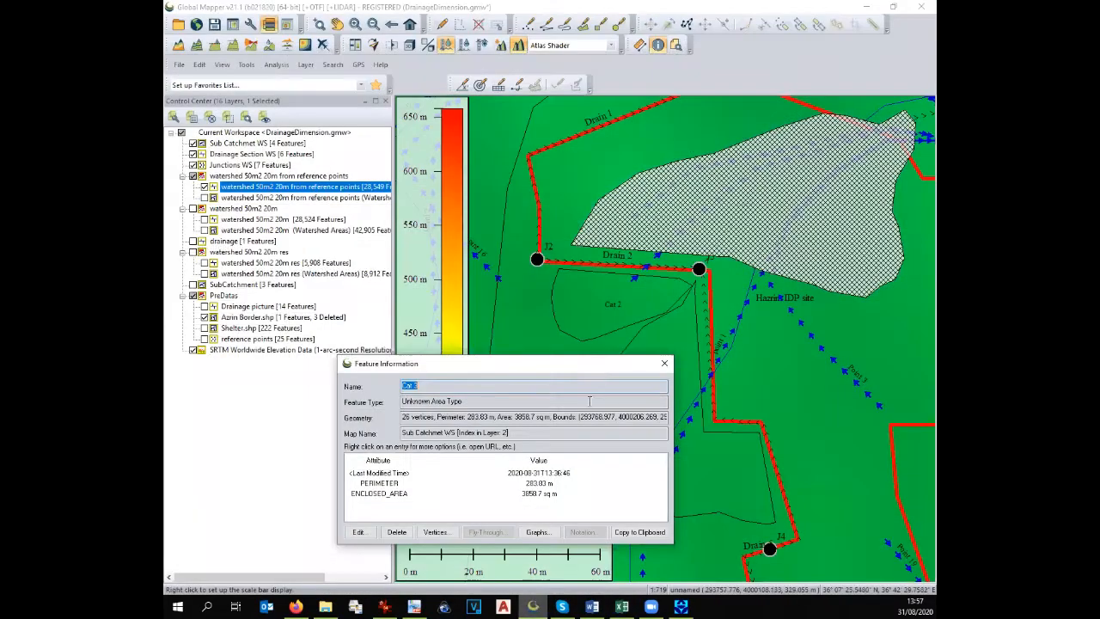
scroll(745, 313, down, 1)
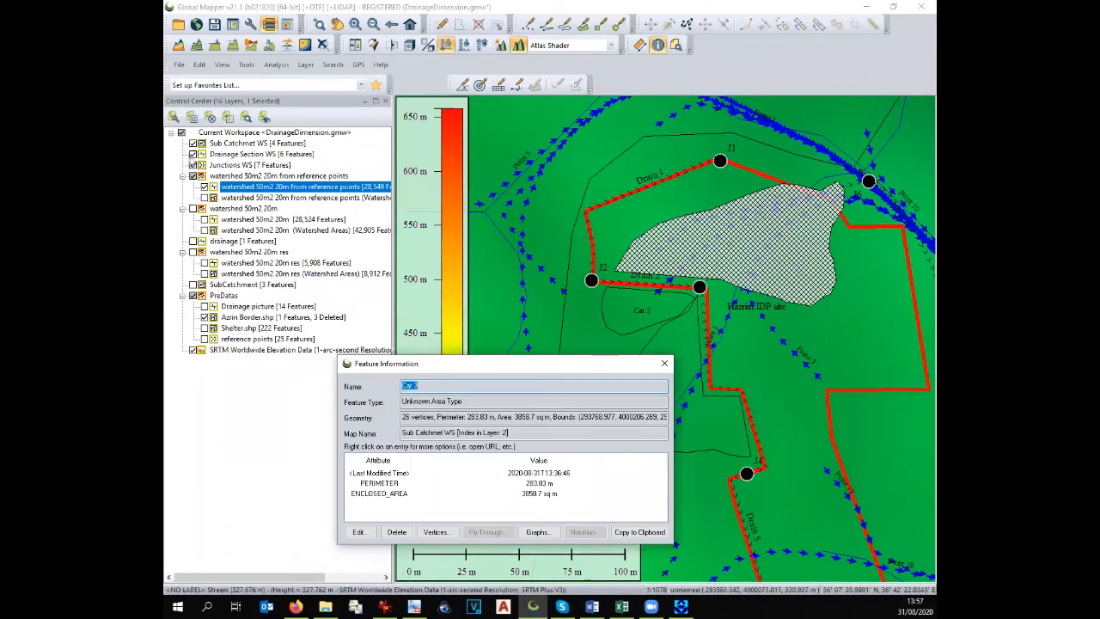
click(203, 186)
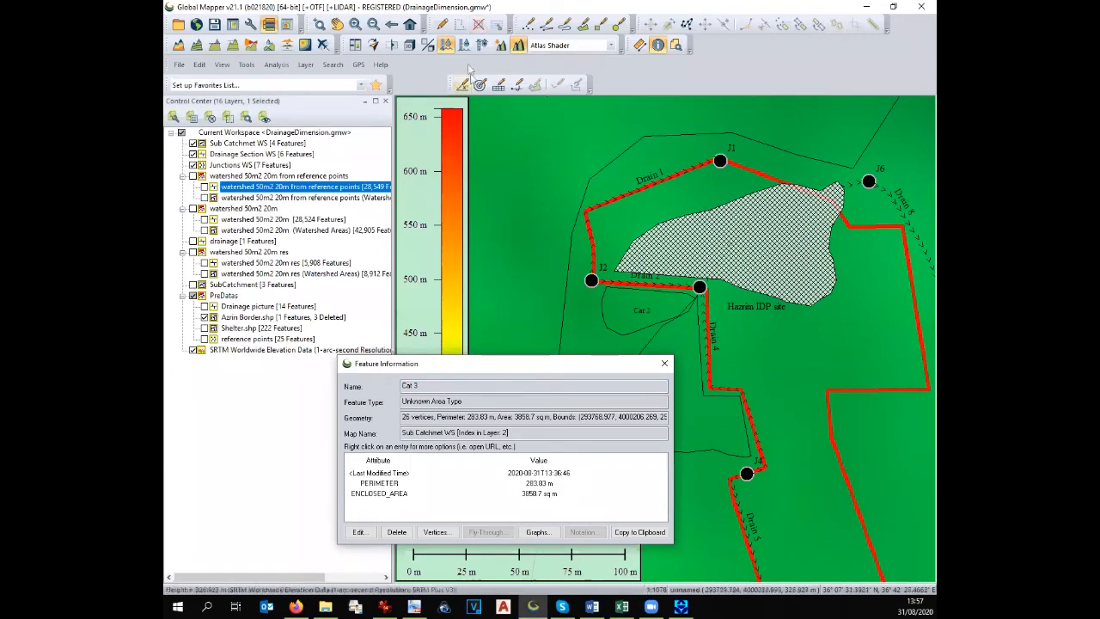
click(479, 28)
click(654, 138)
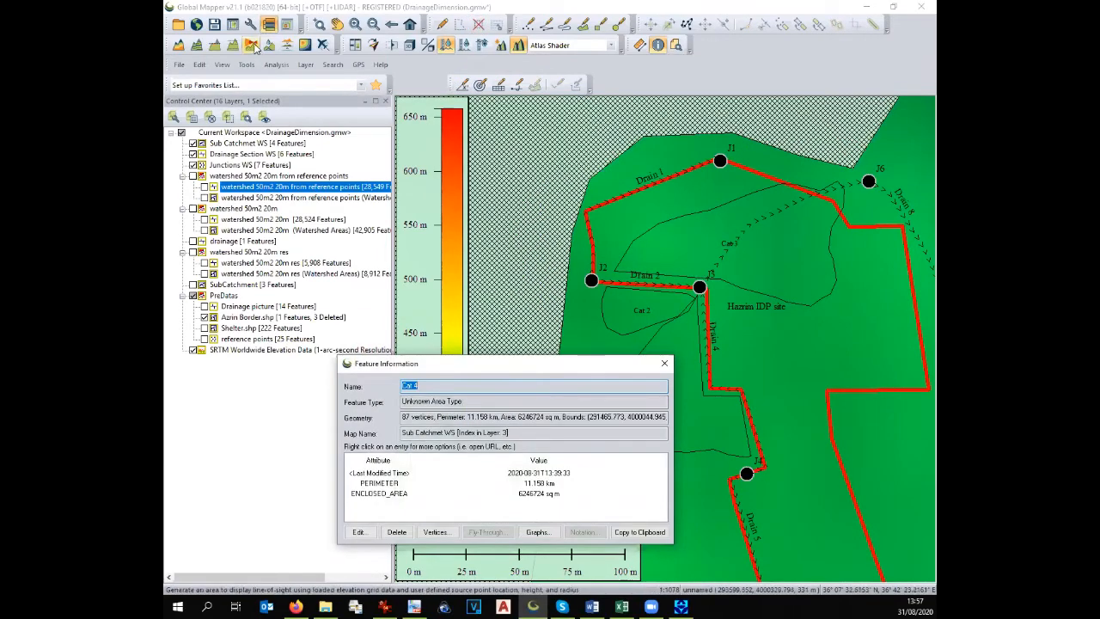
click(639, 45)
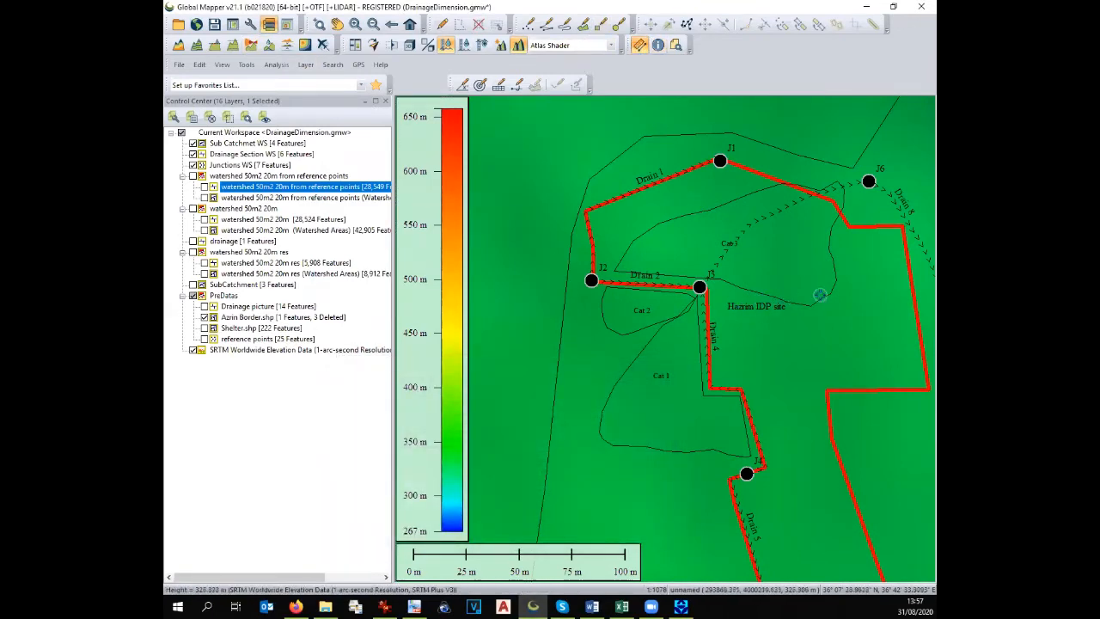
click(822, 300)
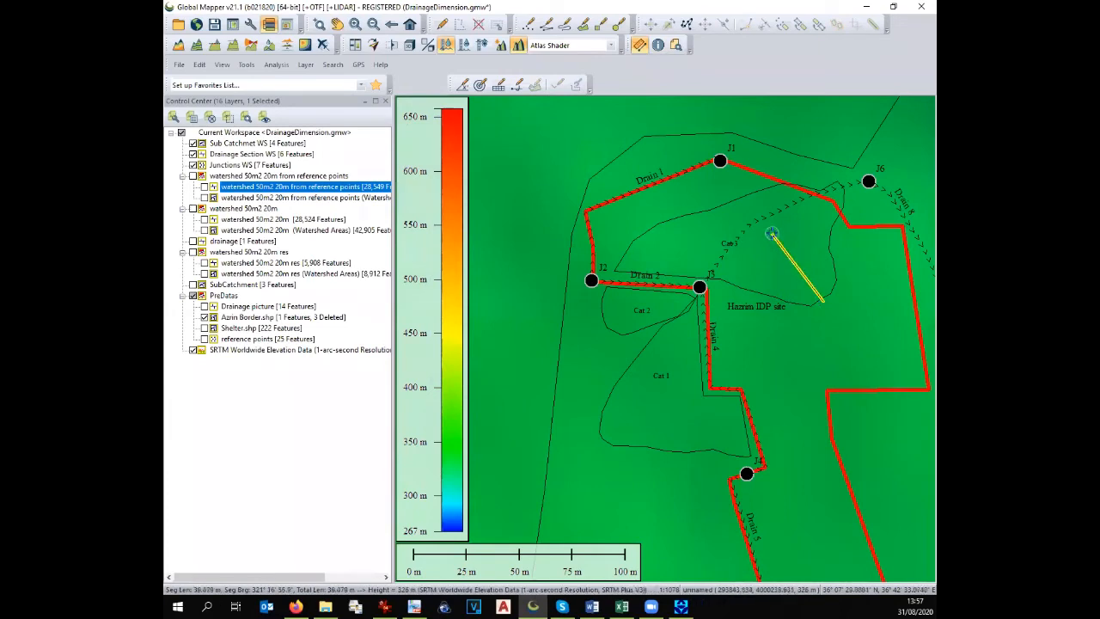
right_click(760, 229)
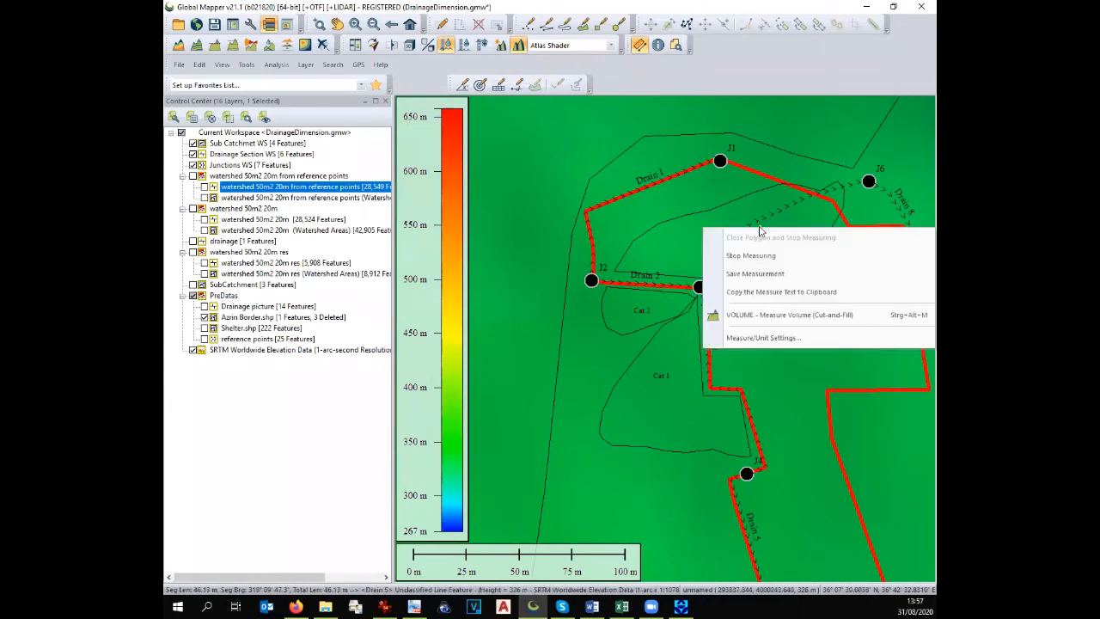
key(Escape)
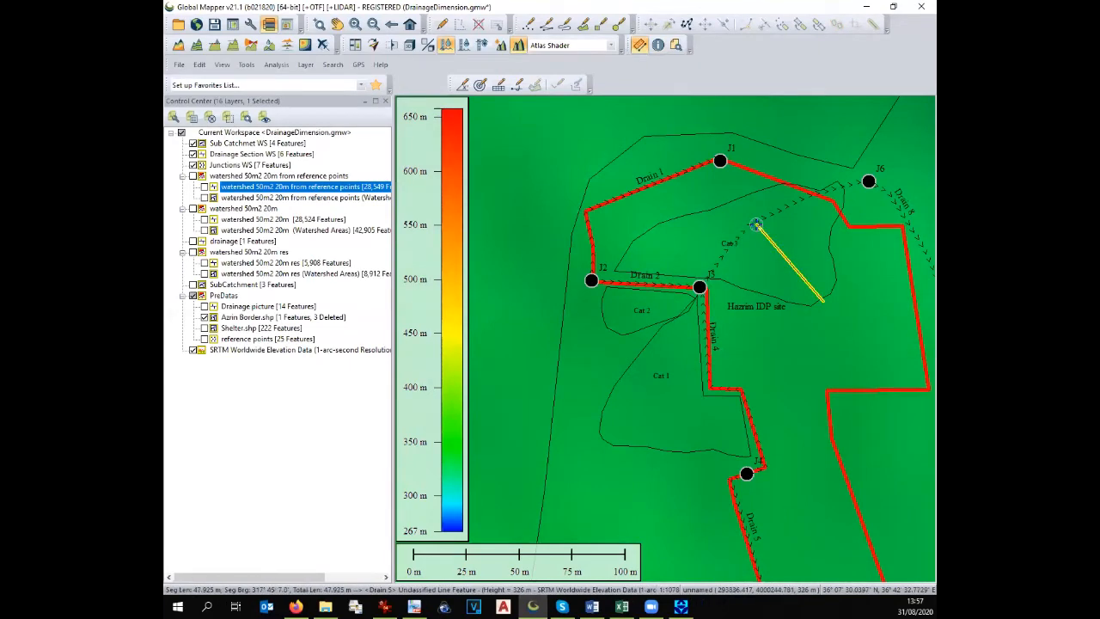
click(712, 464)
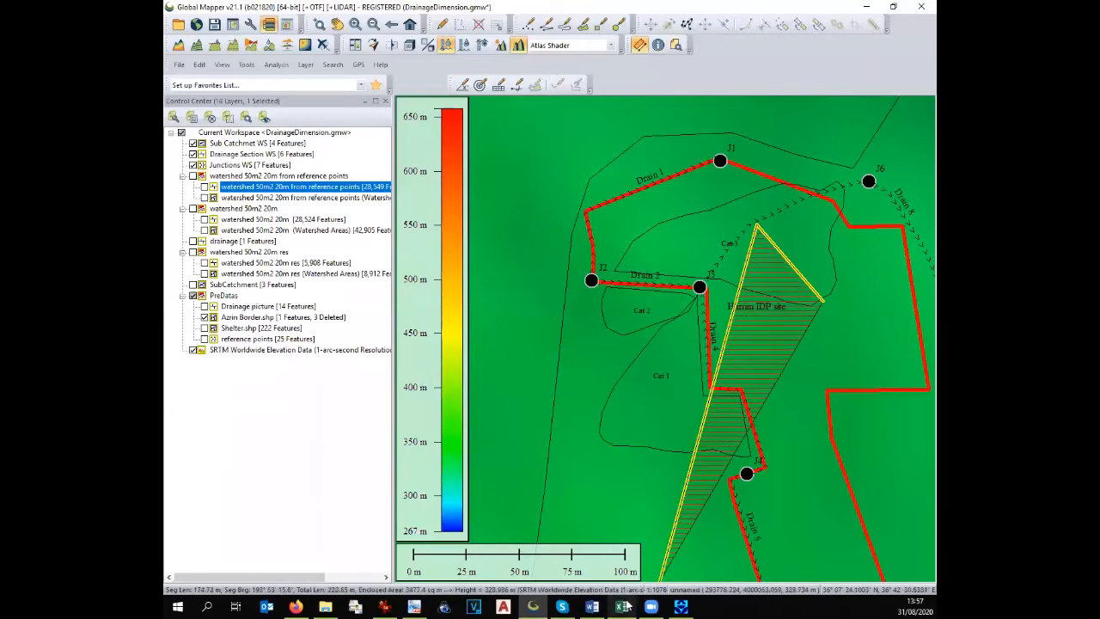
Switch to Excel and change cat3's width formula to =C12/50
click(619, 601)
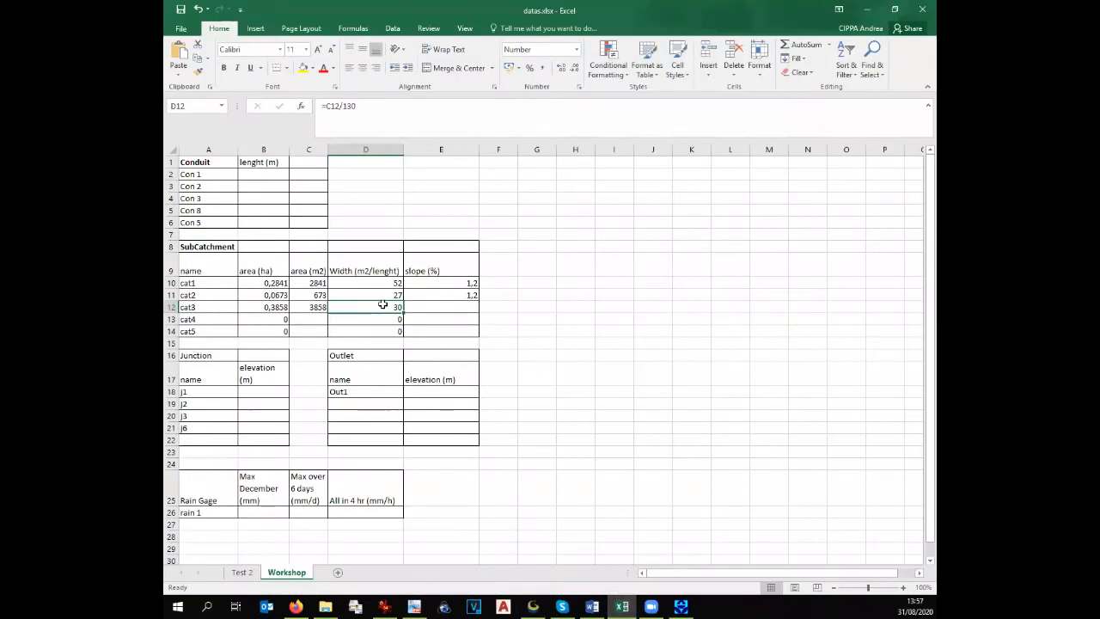
drag(343, 105, 385, 110)
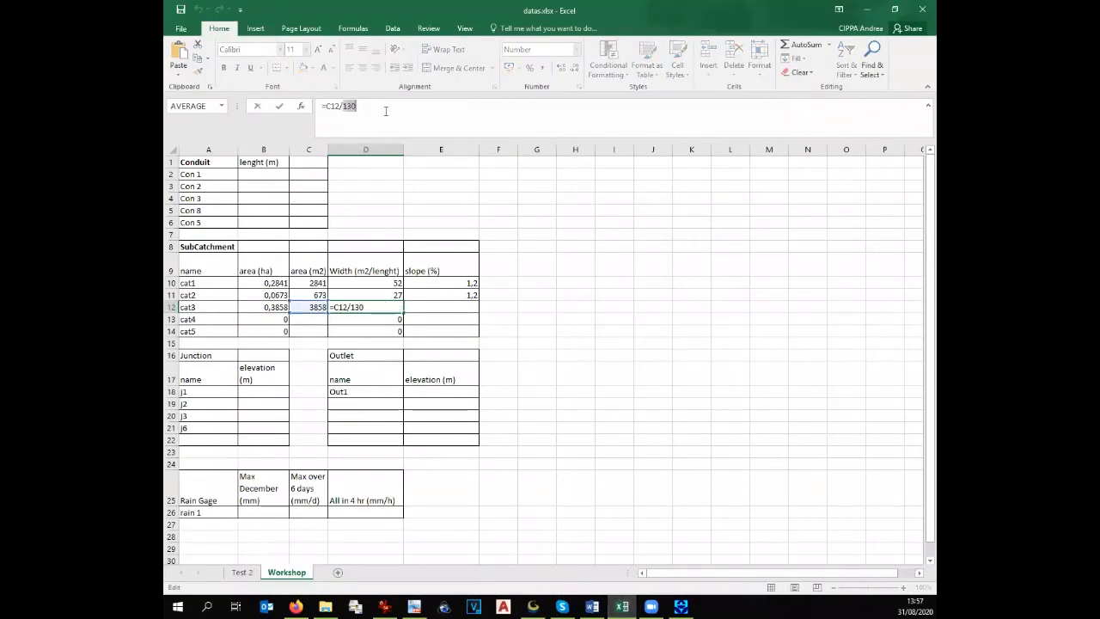
text(5)
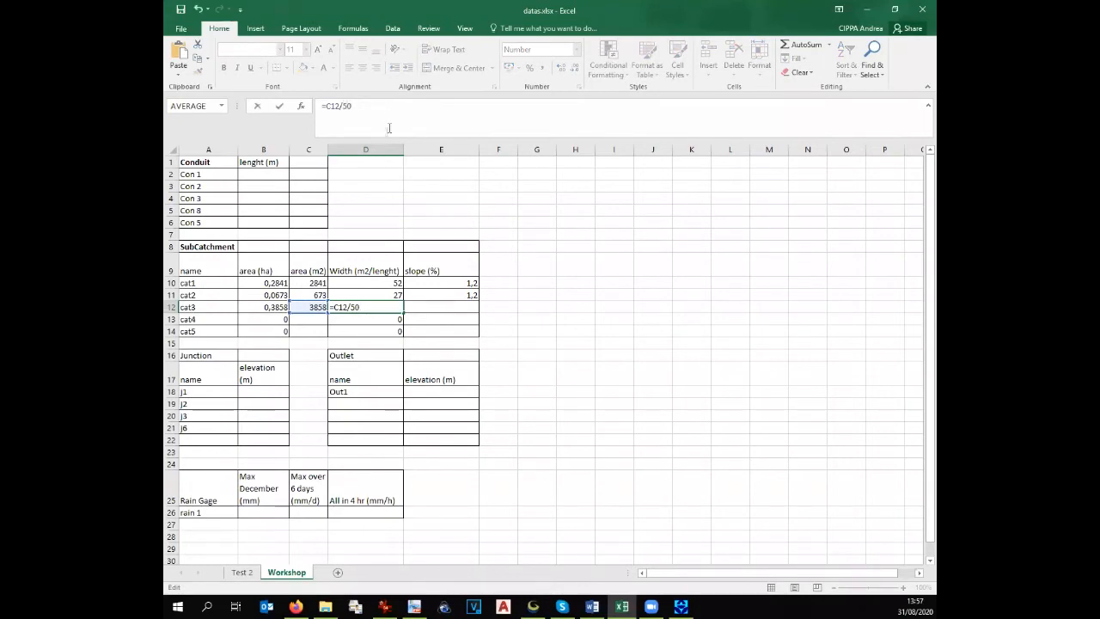
click(455, 310)
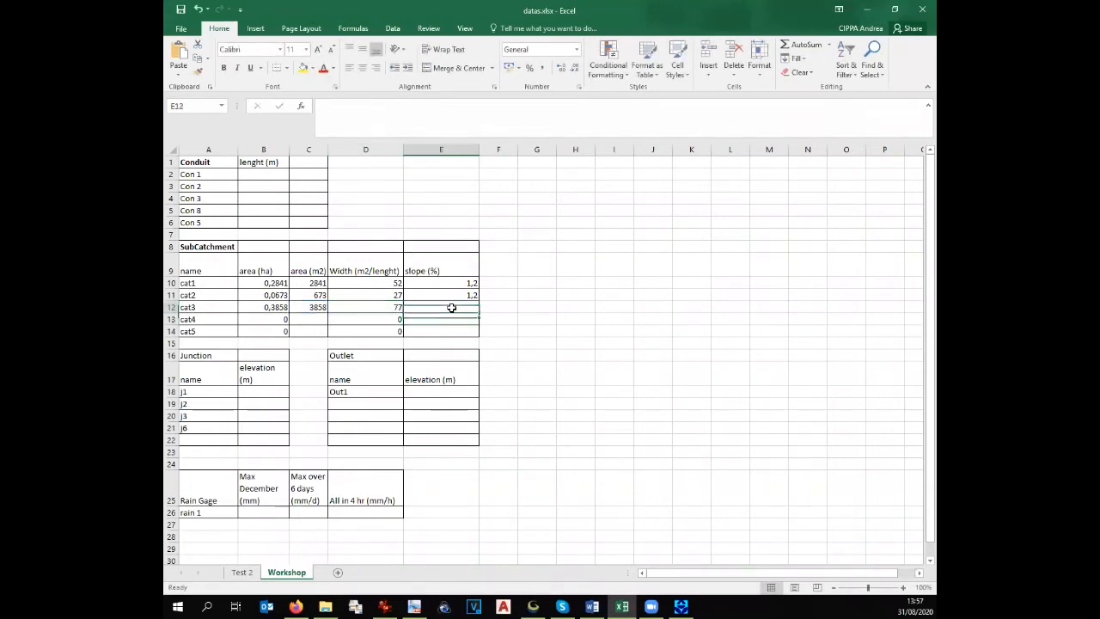
Return to Global Mapper, create a terrain profile about 83 m long from J3 to Cat 3's northeastern tip, and measure the slope between its ends
click(533, 607)
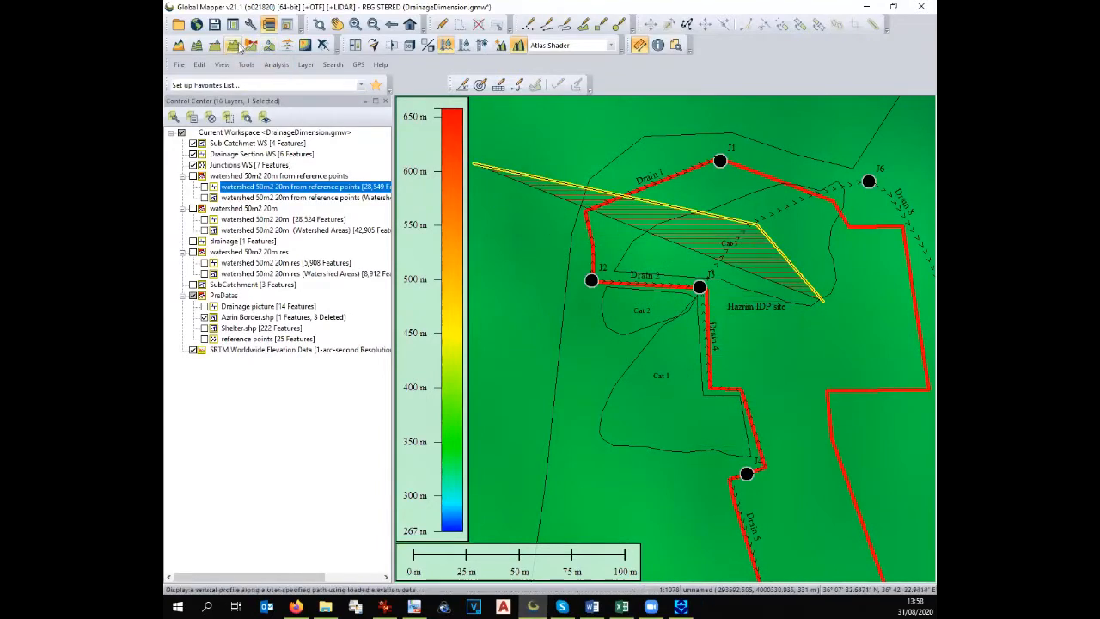
click(235, 49)
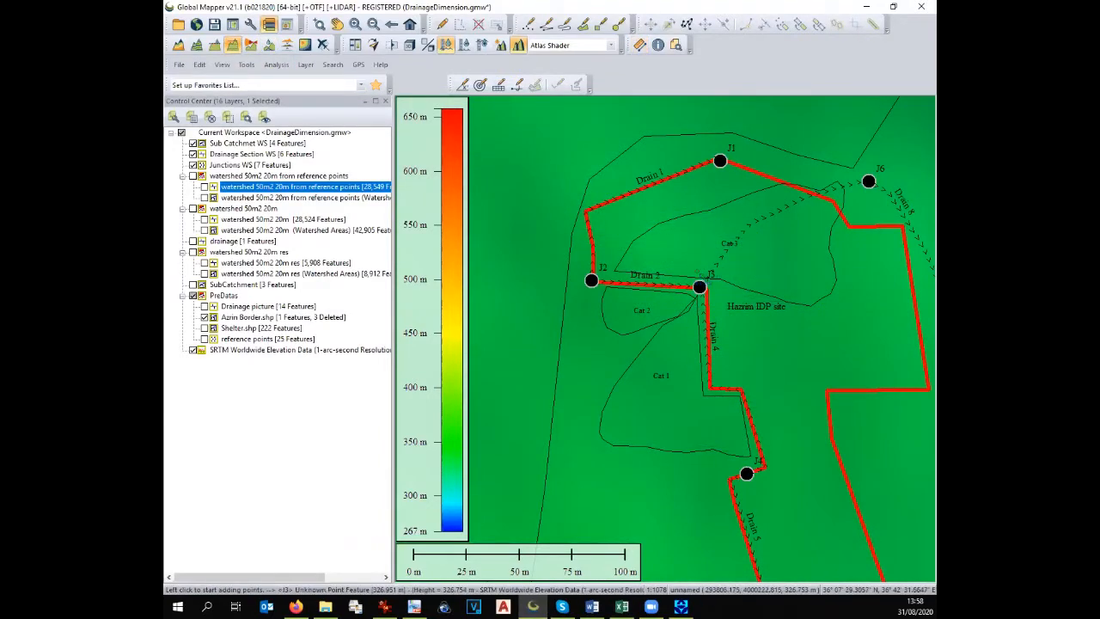
click(697, 271)
right_click(846, 183)
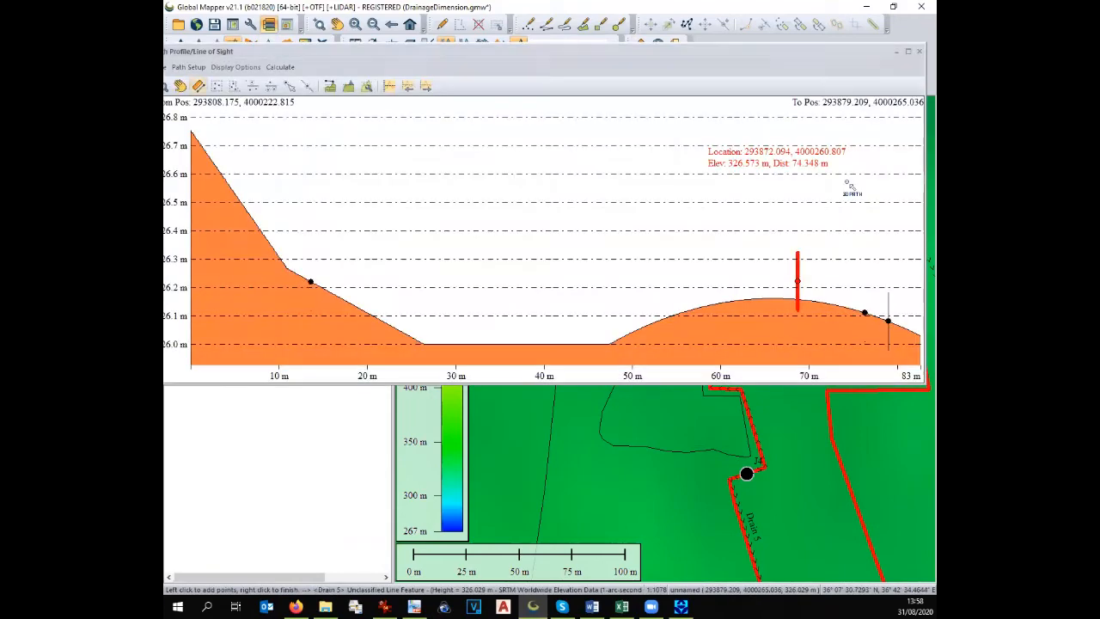
drag(192, 135, 915, 339)
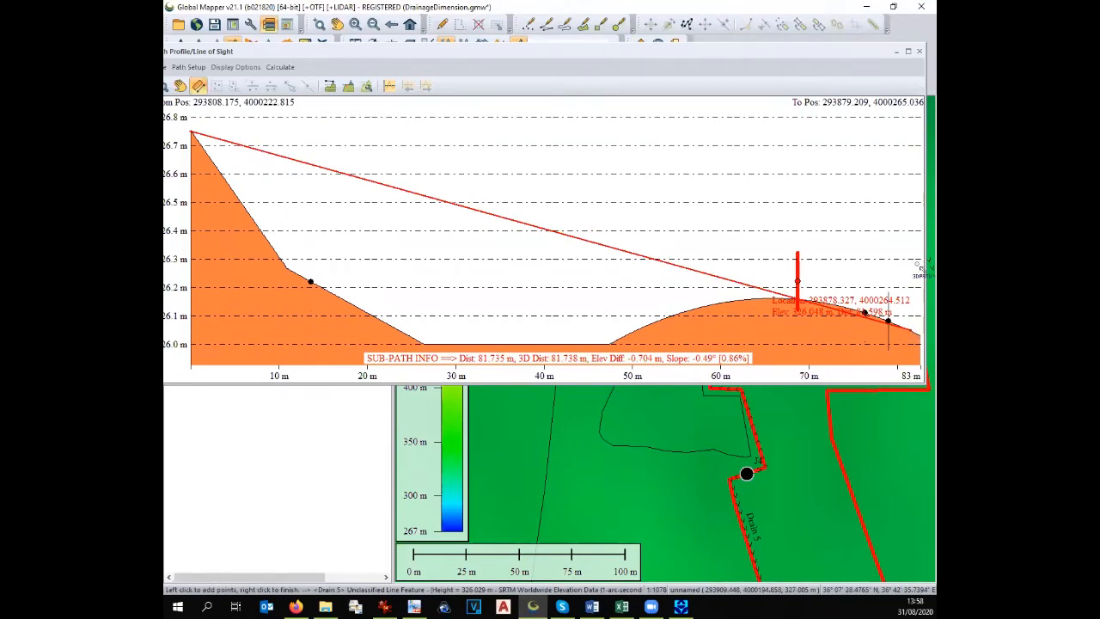
click(920, 51)
Switch to Excel and enter 0,9 as cat3's slope (%)
click(622, 606)
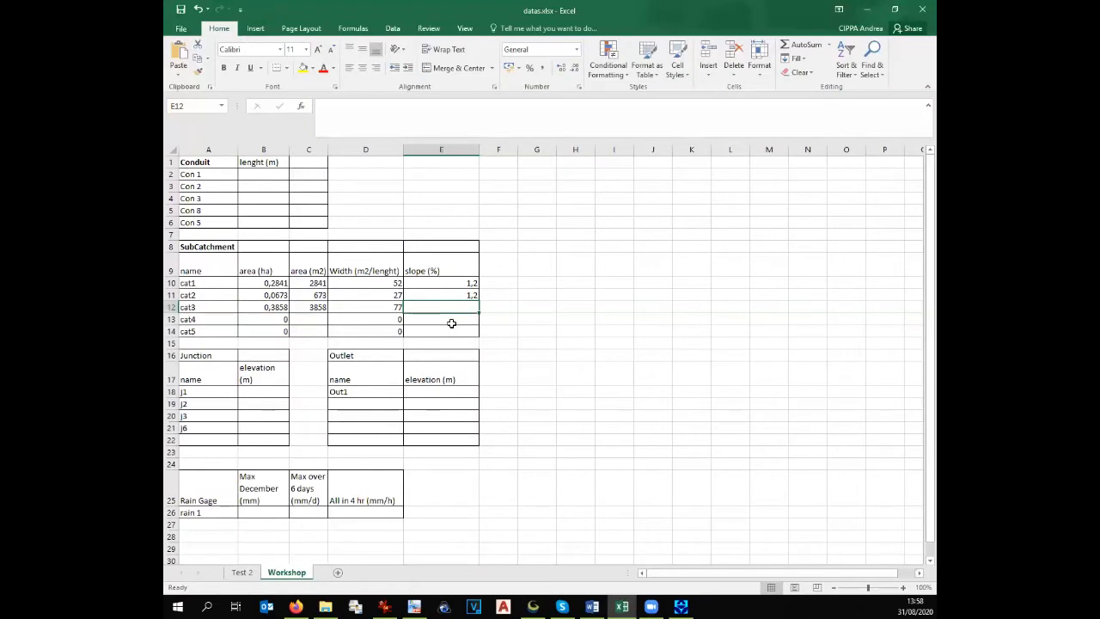
text(0,9)
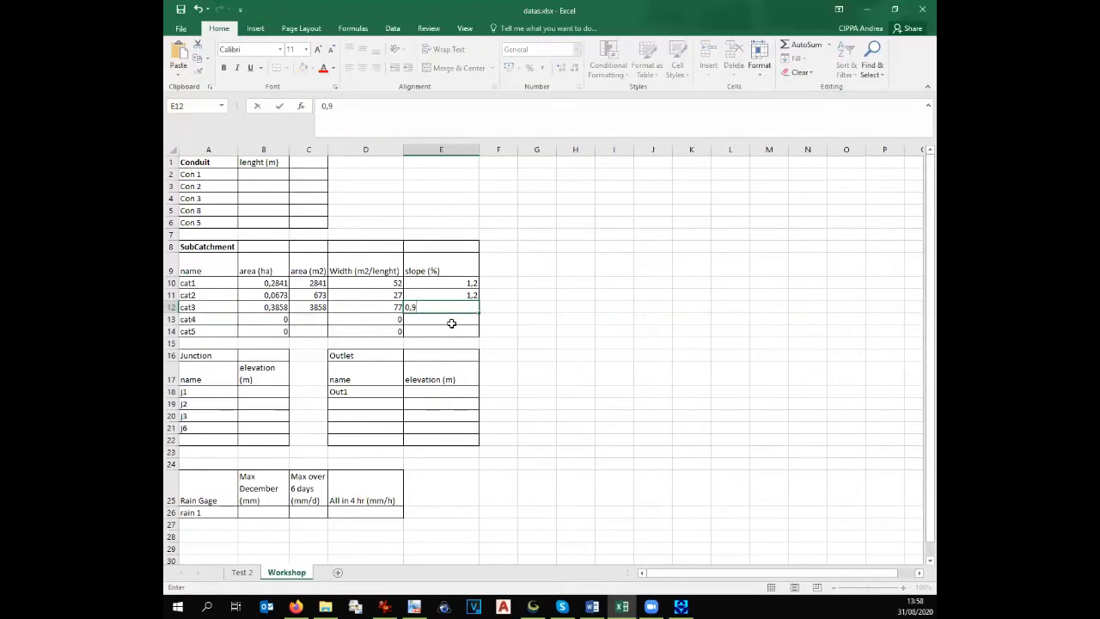
click(269, 319)
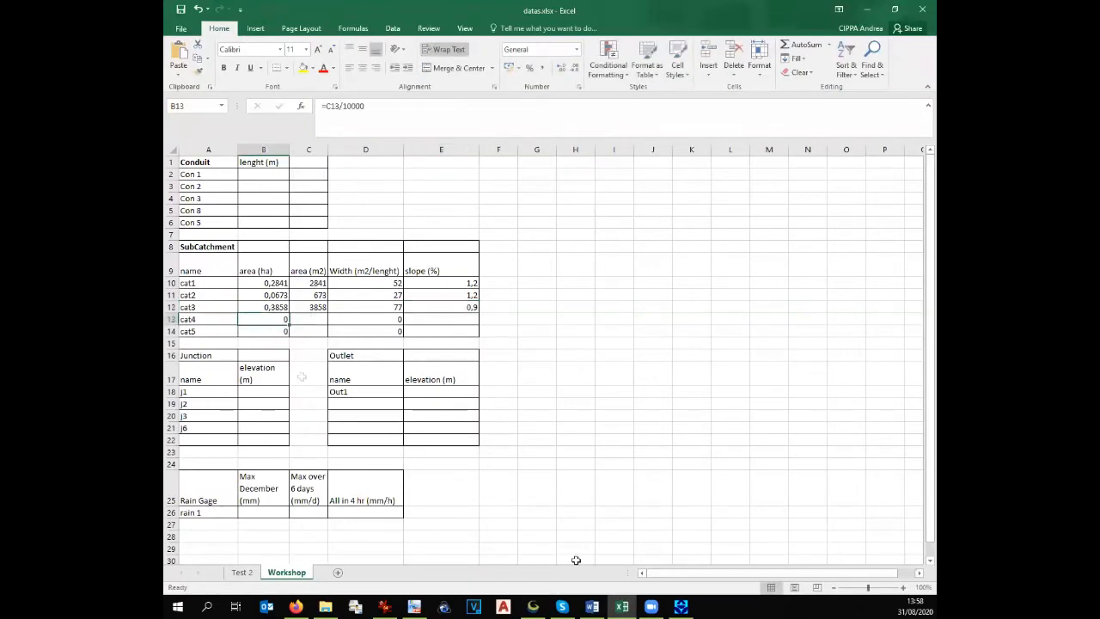
Return to Global Mapper, look up Cat 4's feature information and copy the area figure from its geometry description
click(532, 606)
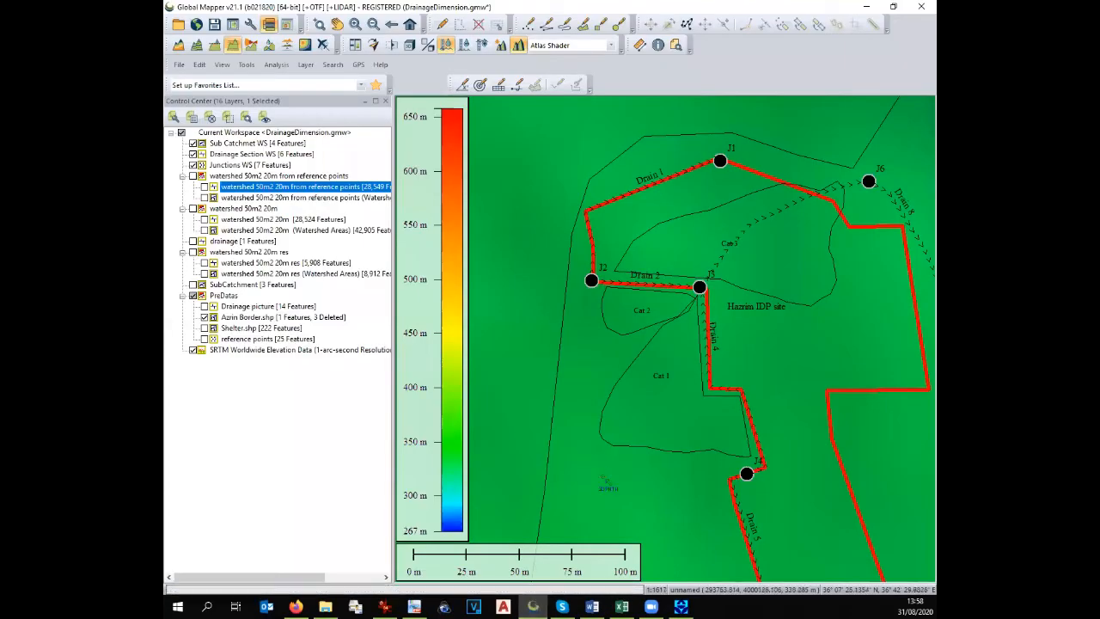
scroll(604, 457, down, 3)
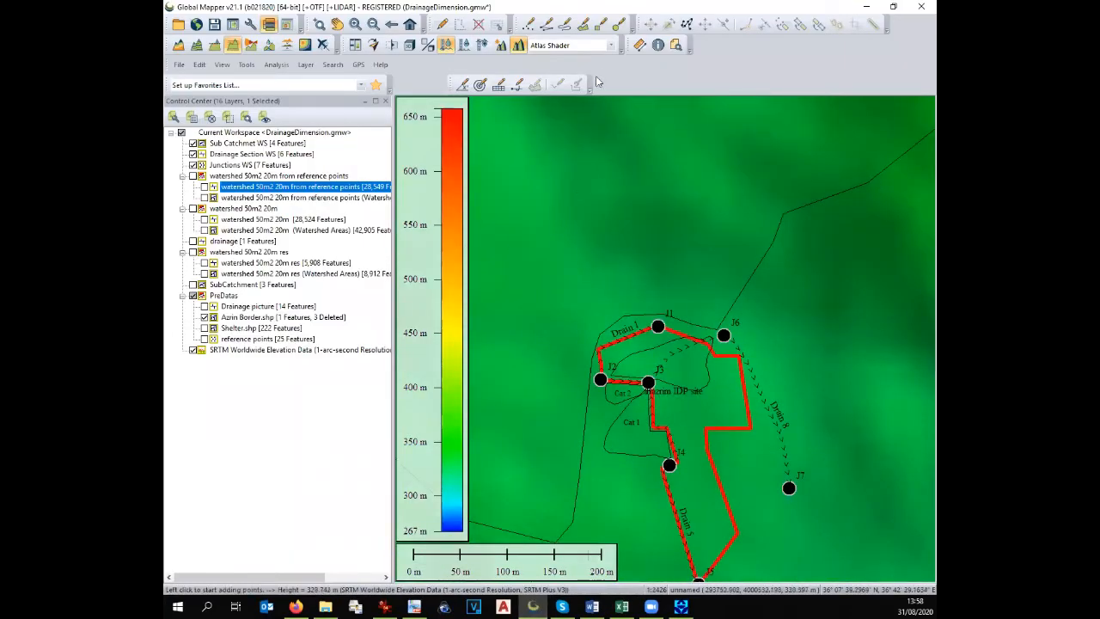
key(i)
click(614, 208)
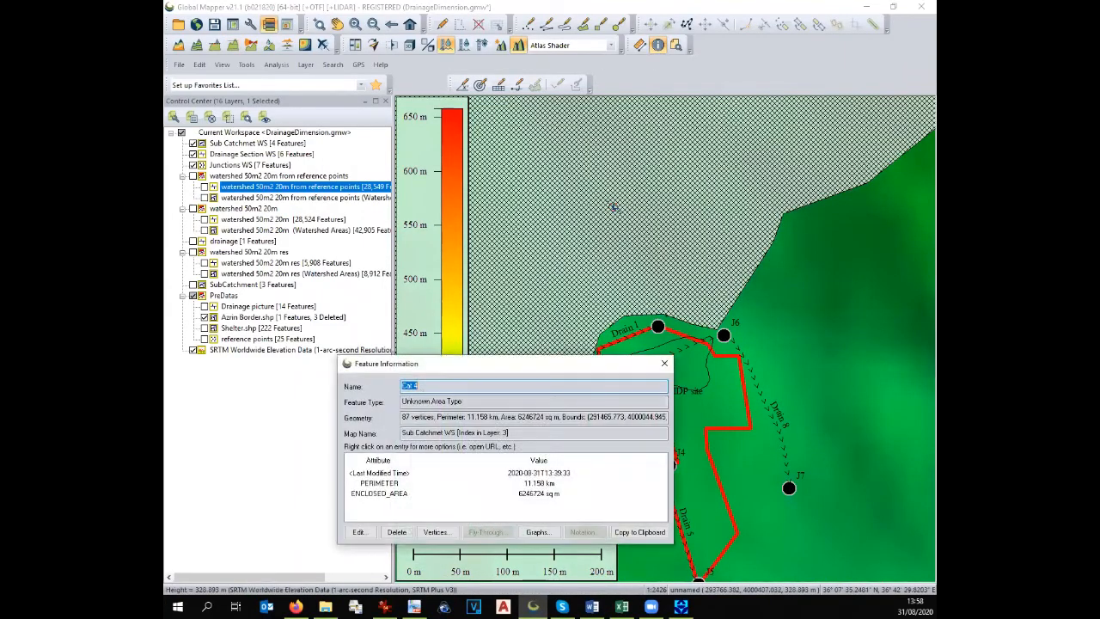
drag(518, 420, 542, 419)
right_click(538, 418)
click(567, 455)
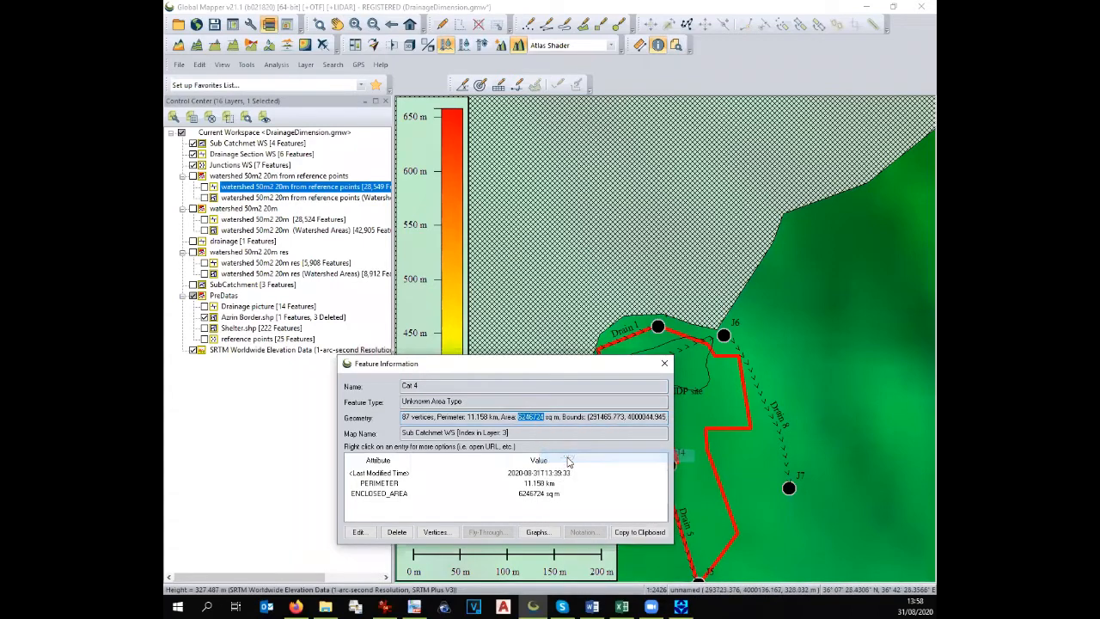
Switch to Excel and paste the copied area 6246724 as cat4's area (m2)
click(621, 607)
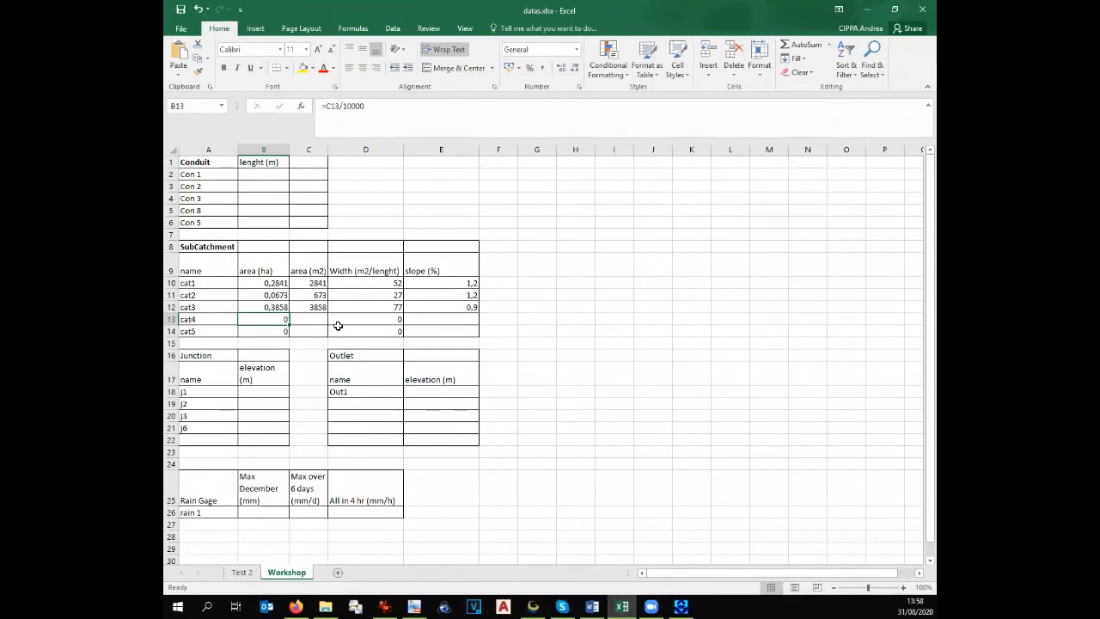
click(316, 319)
right_click(315, 320)
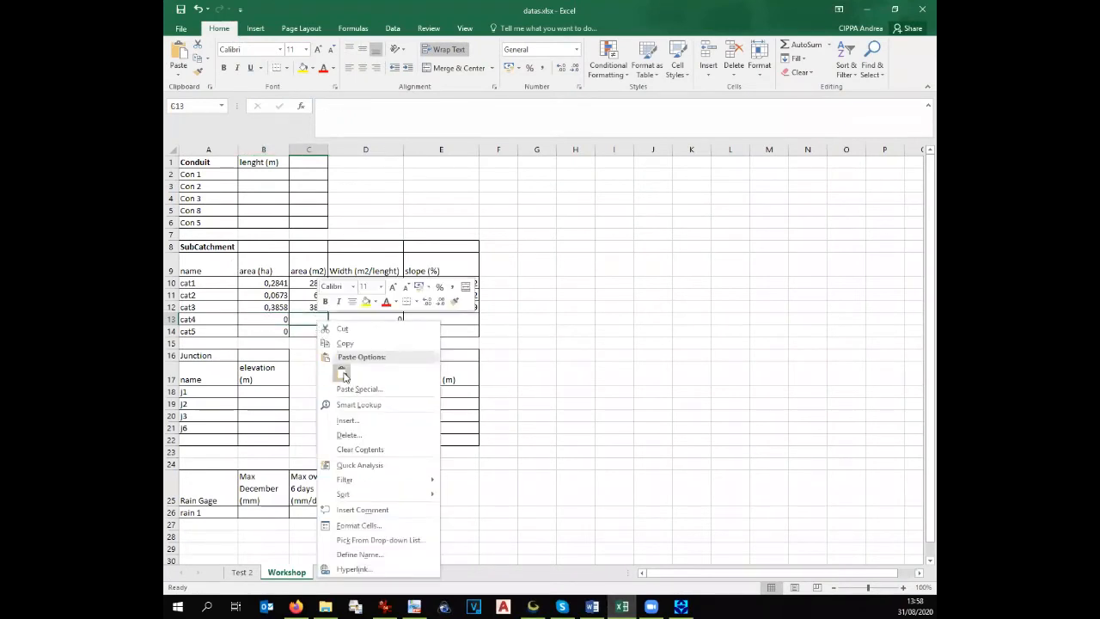
click(341, 370)
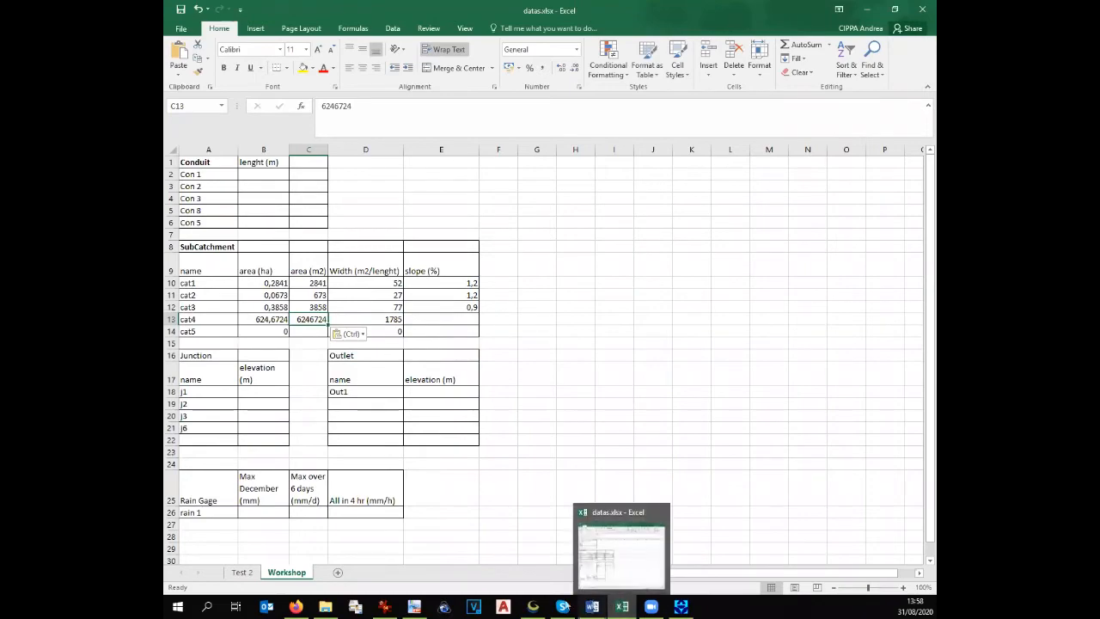
Return to Global Mapper, hide the SRTM elevation layer and measure Cat 4's length from its northwestern edge towards the IDP site
click(533, 606)
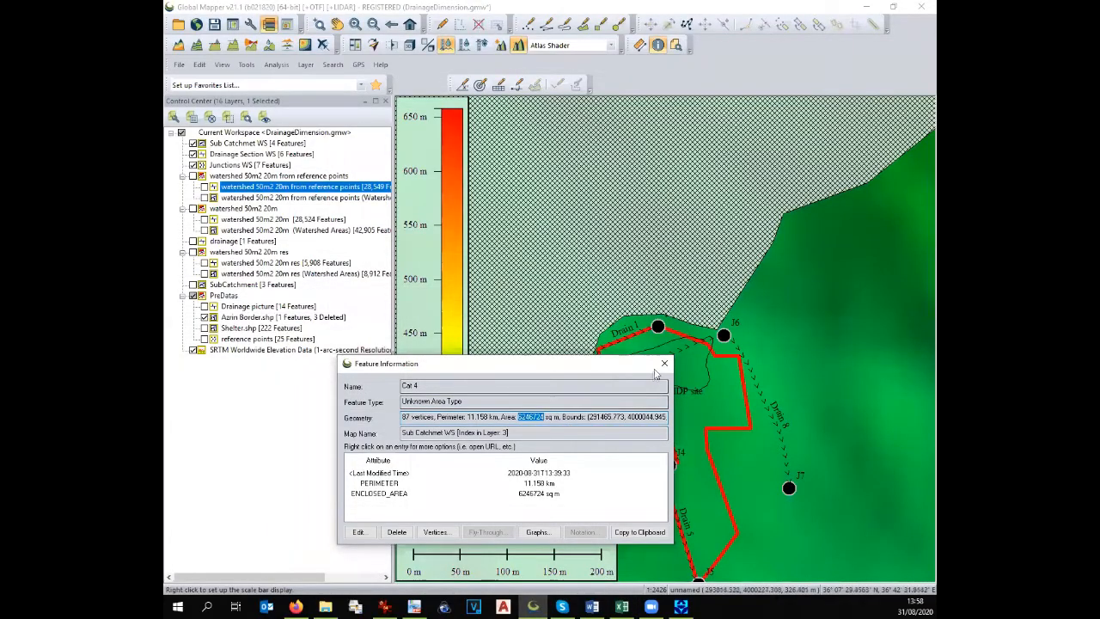
click(664, 363)
scroll(685, 419, down, 2)
click(192, 350)
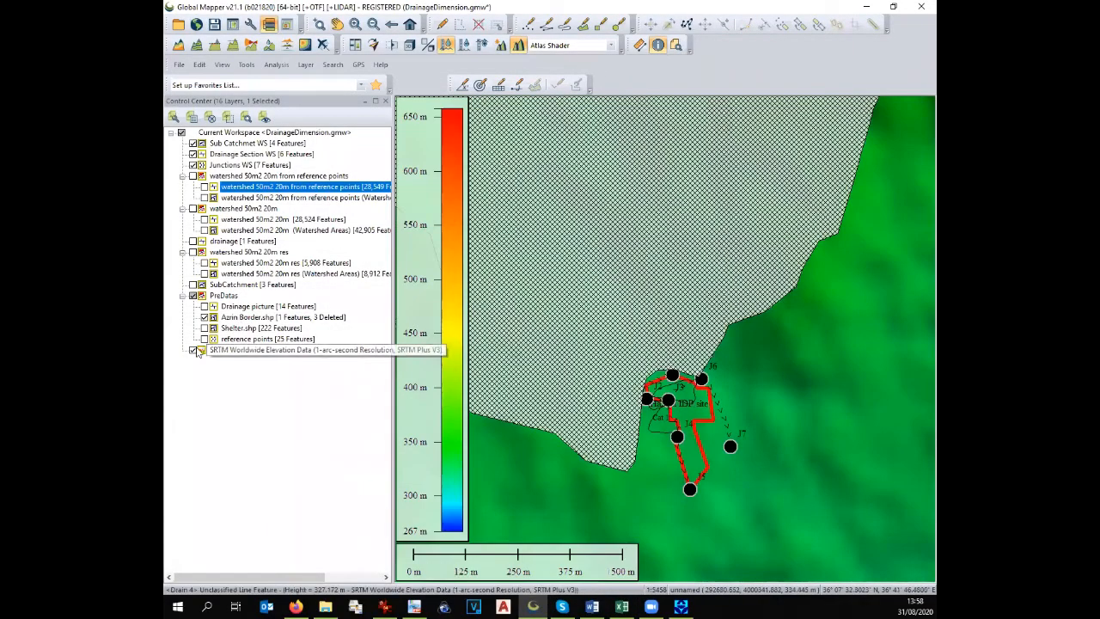
scroll(523, 453, down, 2)
scroll(619, 456, down, 1)
scroll(606, 447, up, 1)
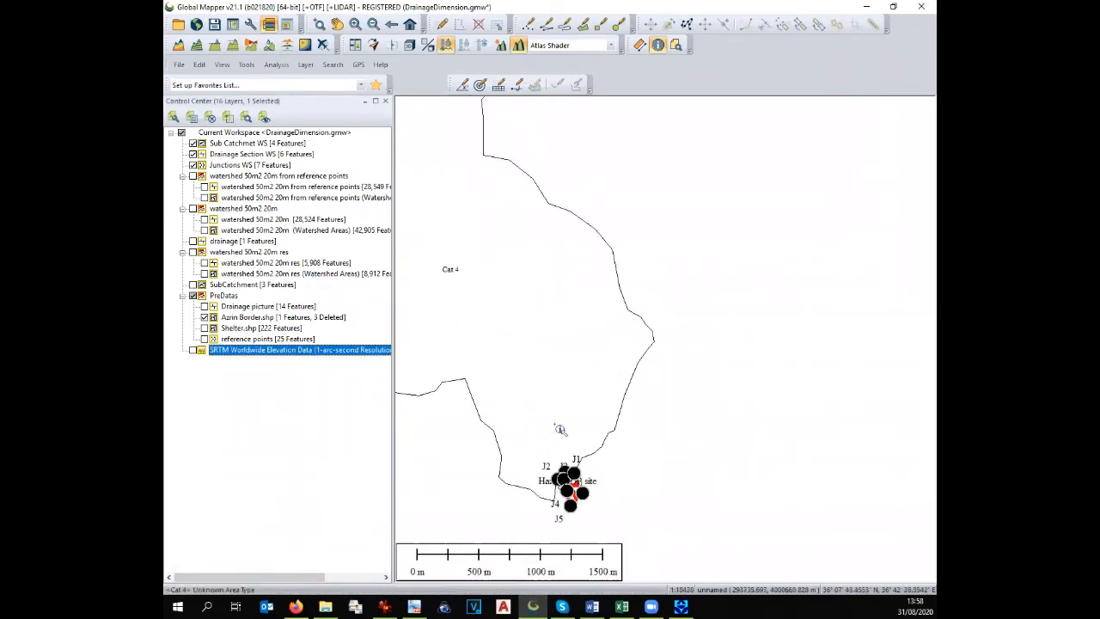
scroll(597, 438, down, 1)
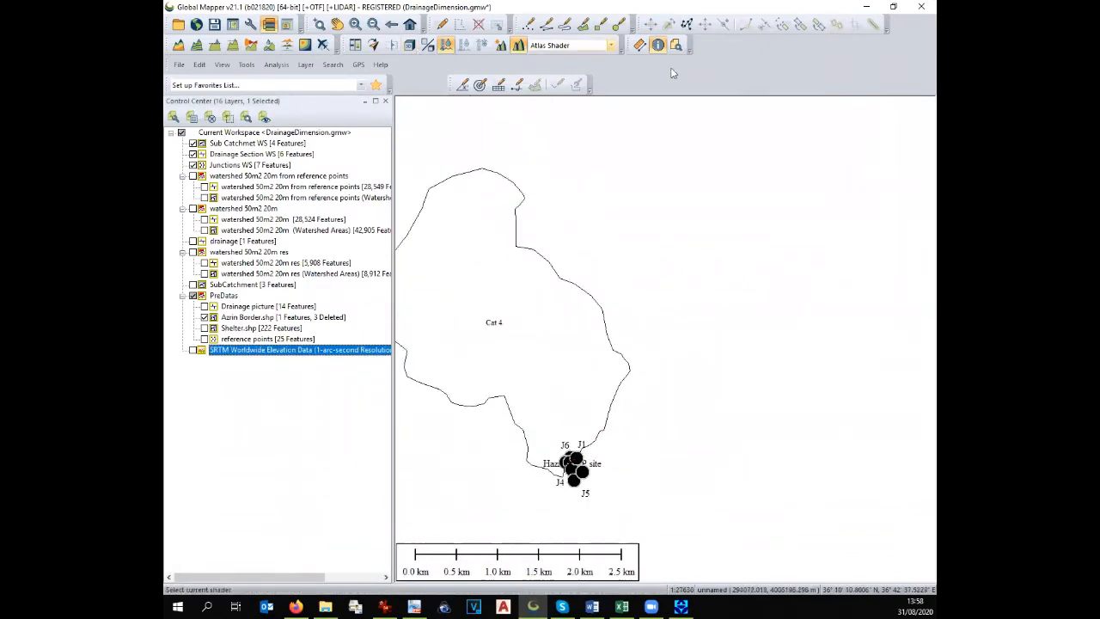
click(640, 48)
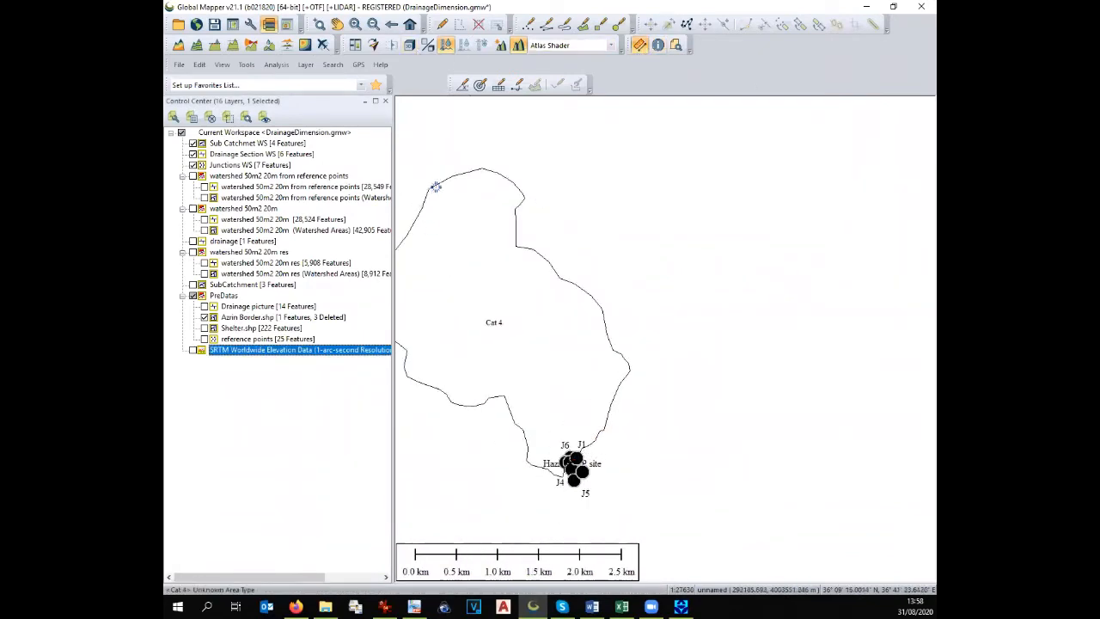
click(444, 185)
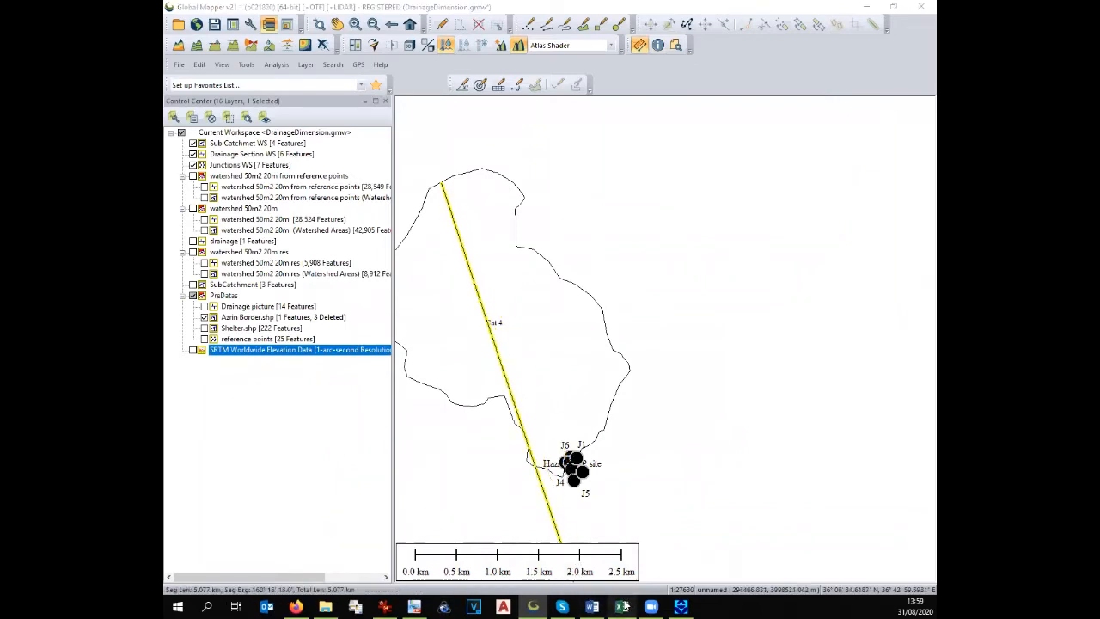
Switch to Excel, change cat4's width formula to =C13/3600 and select cat4's slope cell
click(622, 607)
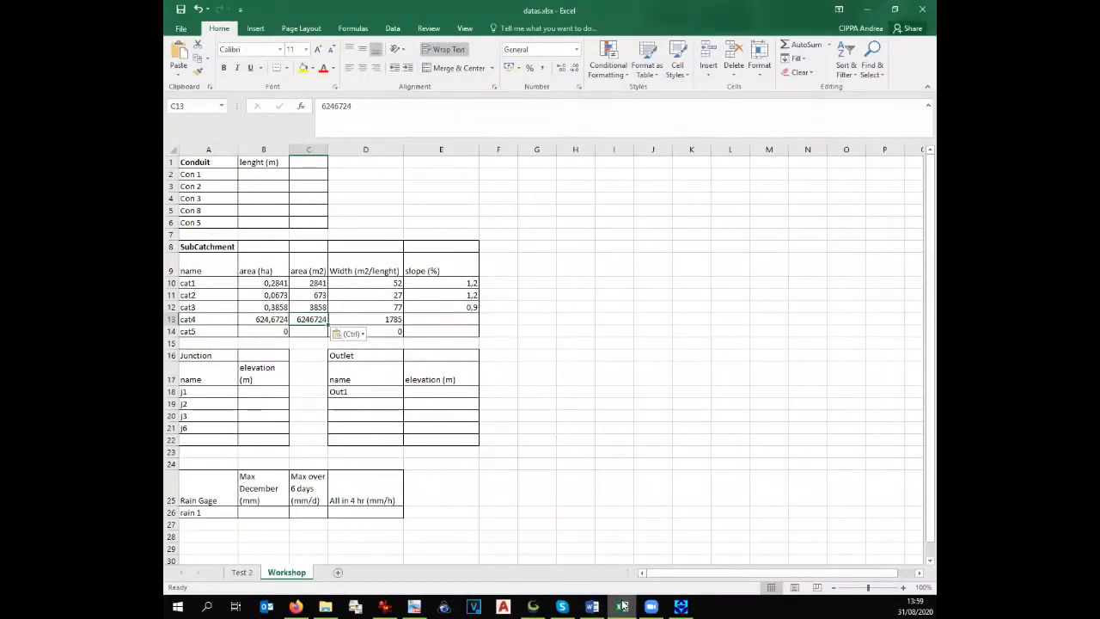
click(367, 320)
click(345, 104)
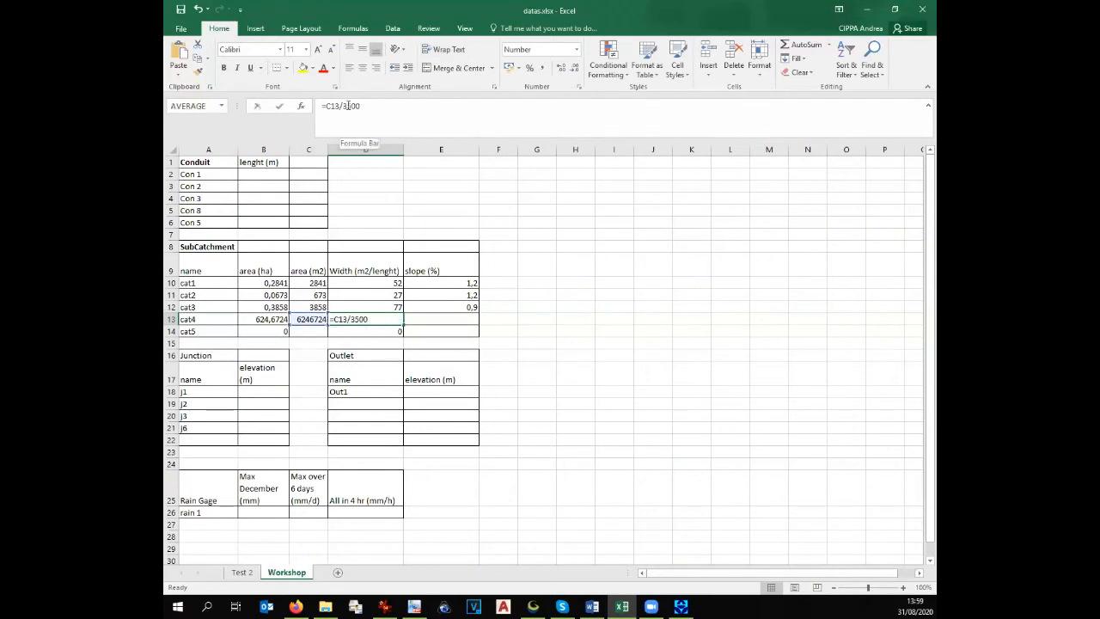
text(6)
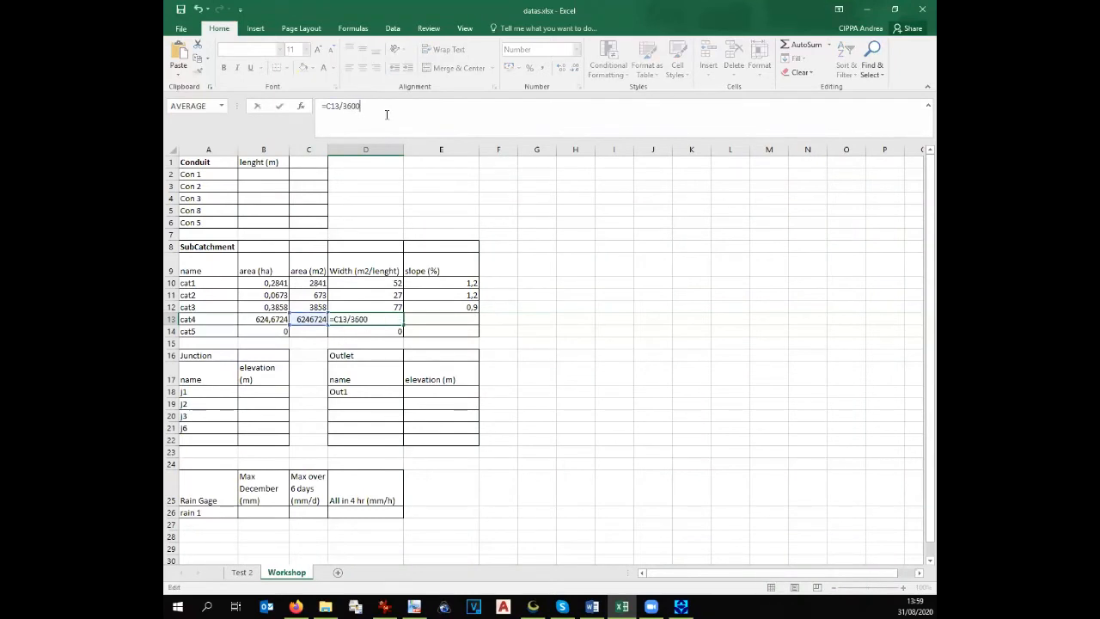
text(00)
key(Return)
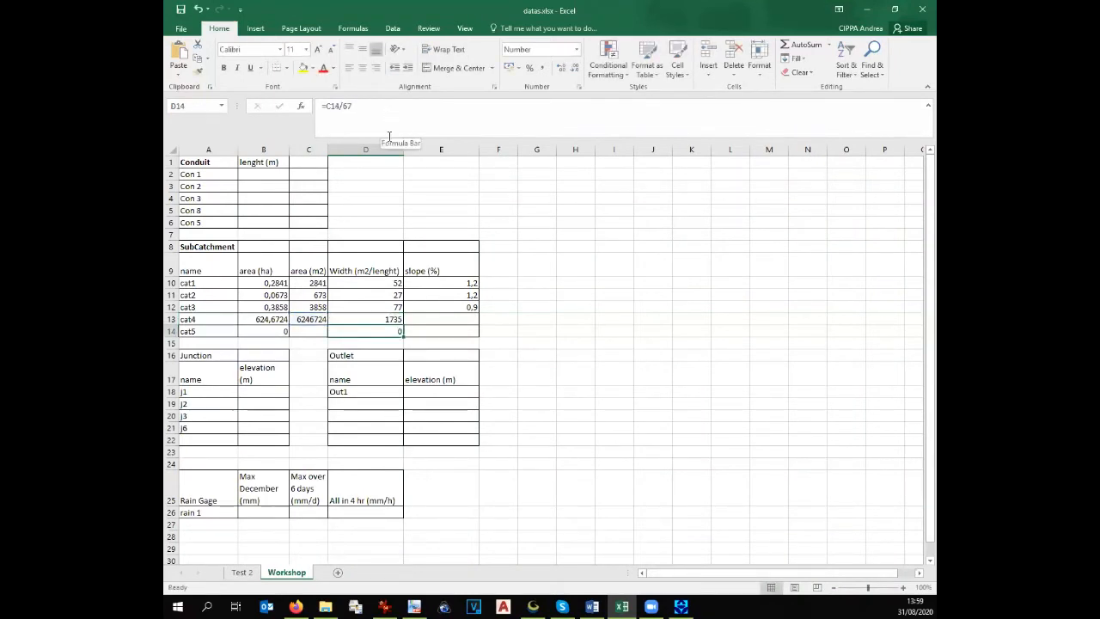
click(432, 318)
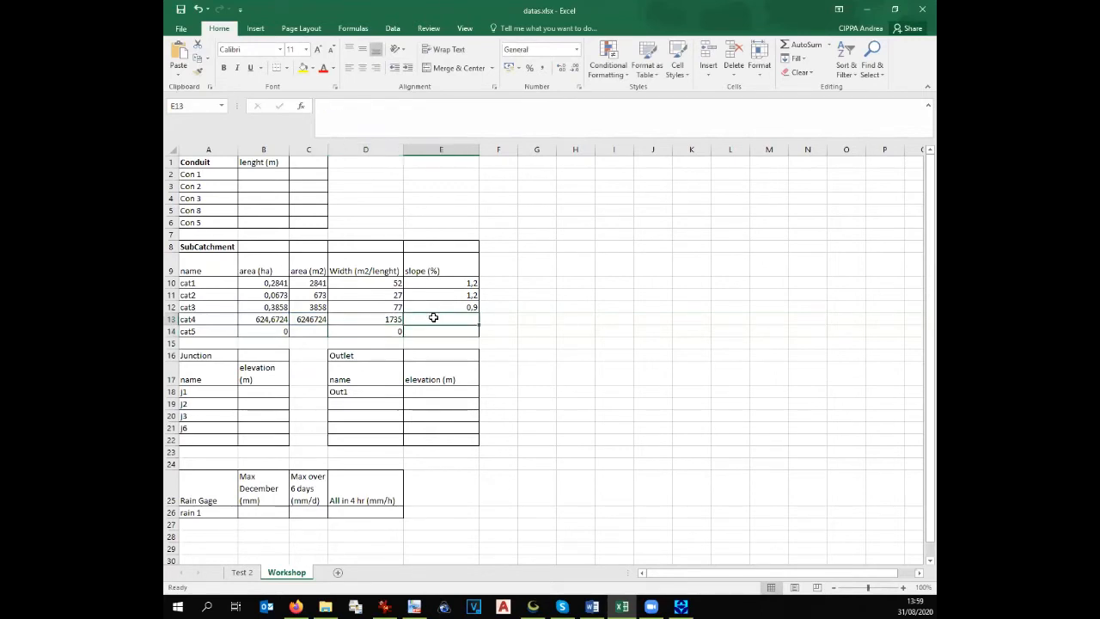
Return to Global Mapper, show the SRTM elevation layer, create a terrain profile about 3.55 km long across Cat 4 to the IDP site and measure its slope
click(532, 606)
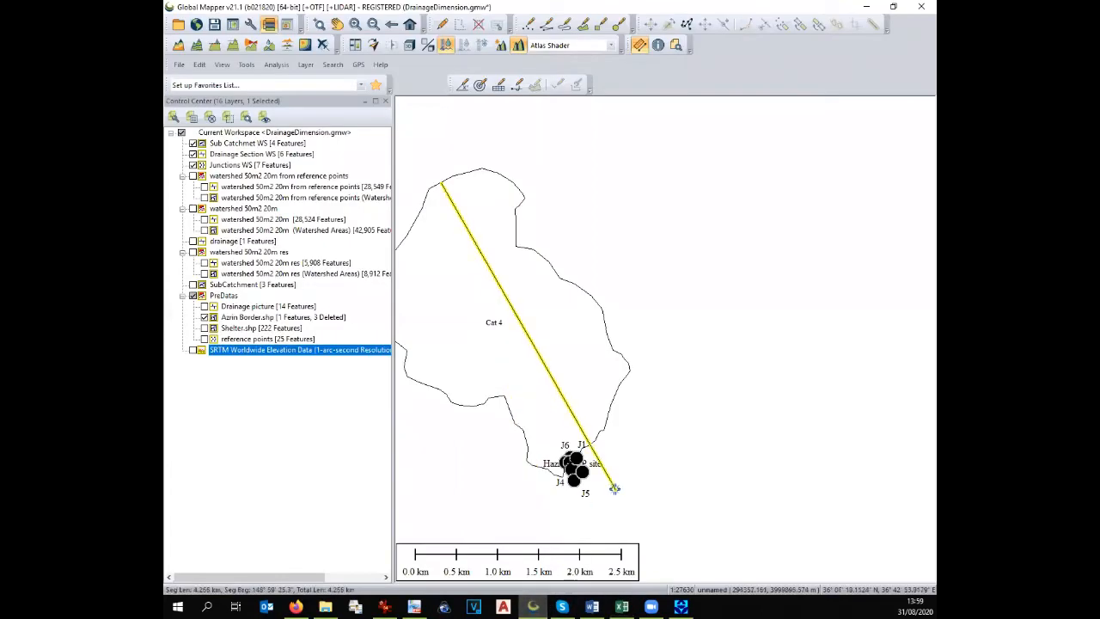
click(192, 350)
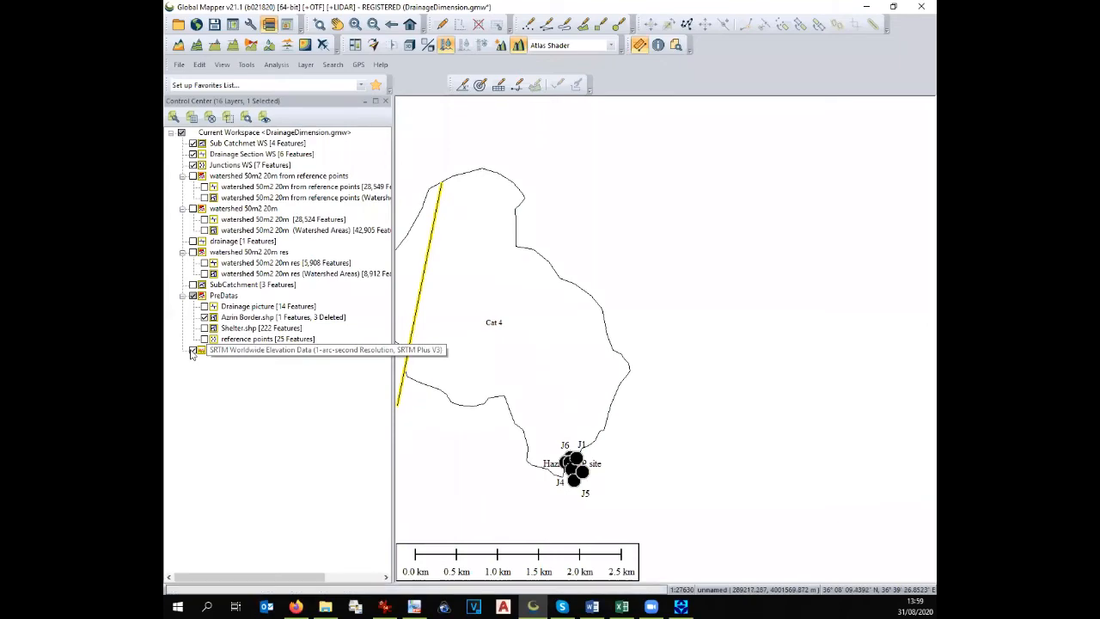
scroll(806, 382, down, 2)
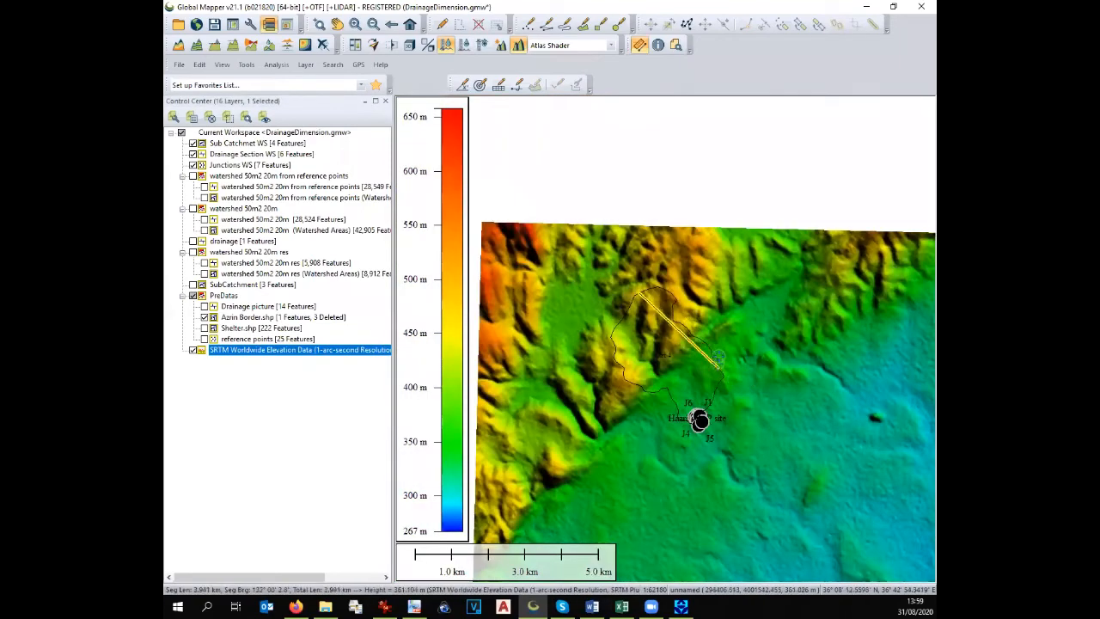
click(233, 45)
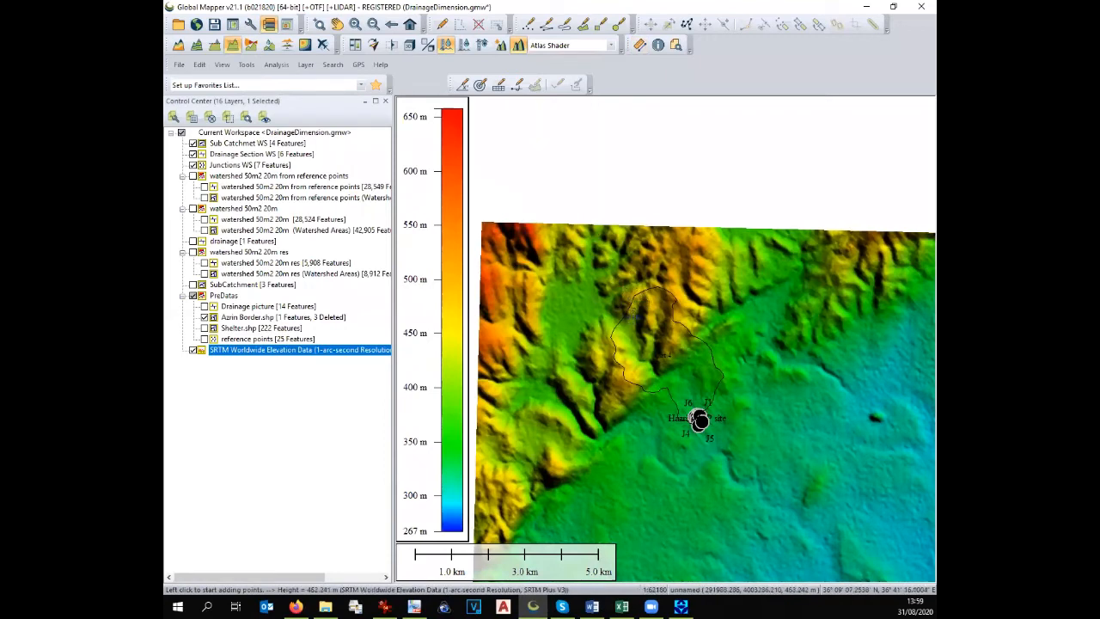
click(630, 305)
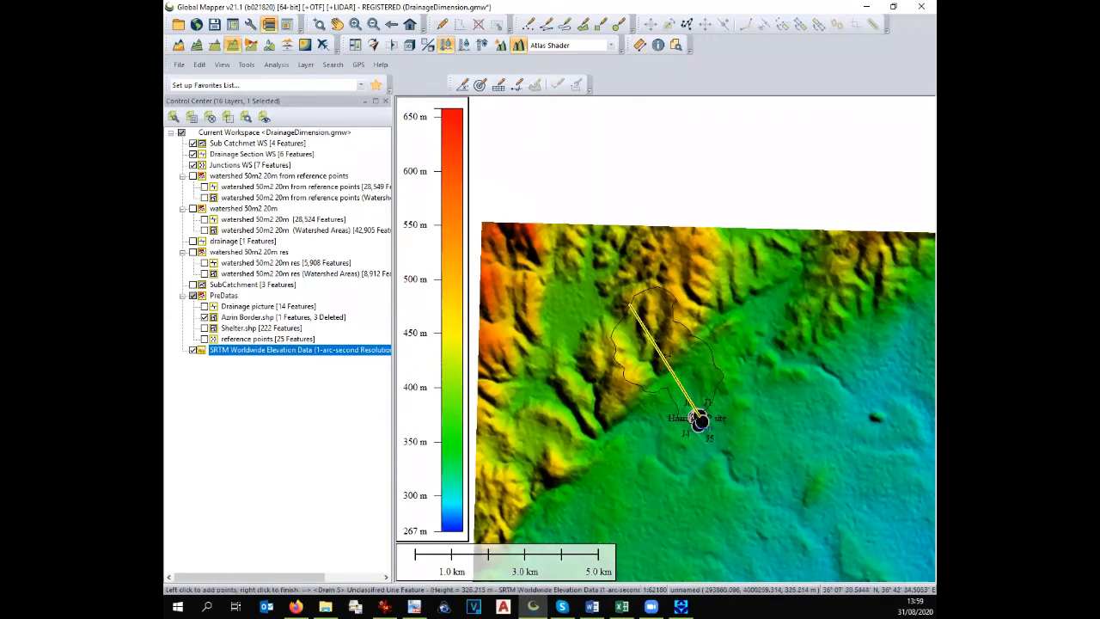
right_click(700, 414)
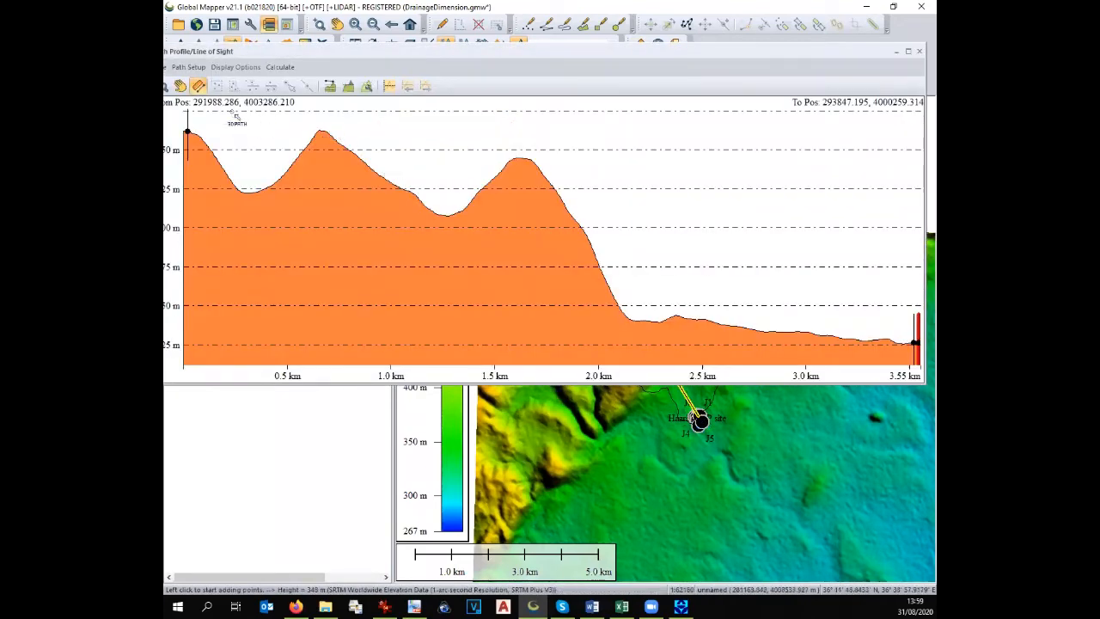
drag(188, 131, 902, 338)
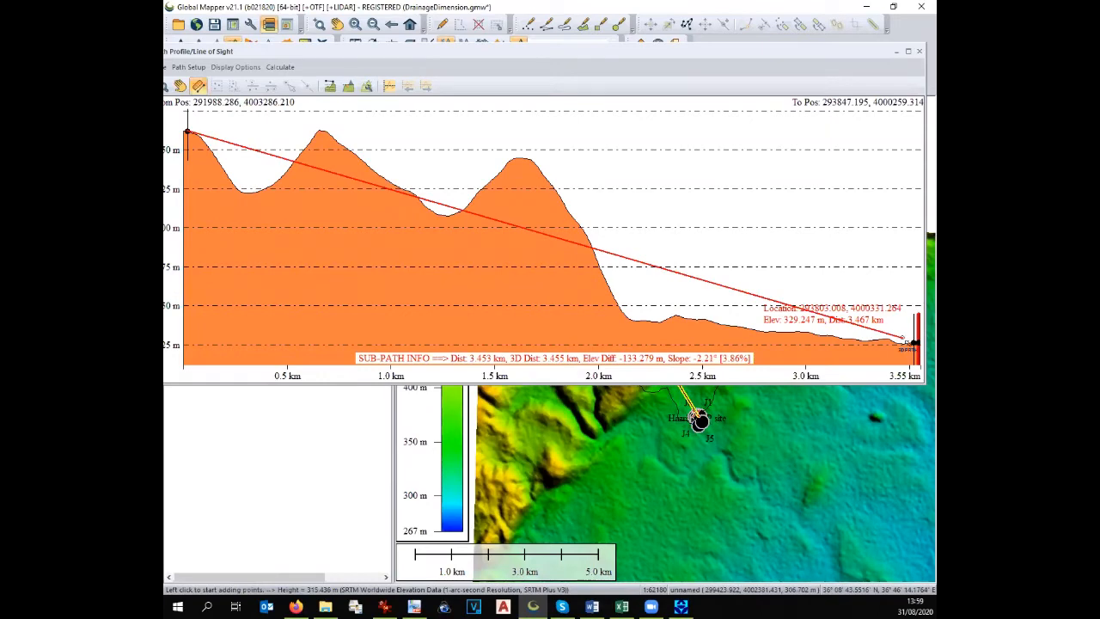
drag(902, 338, 913, 149)
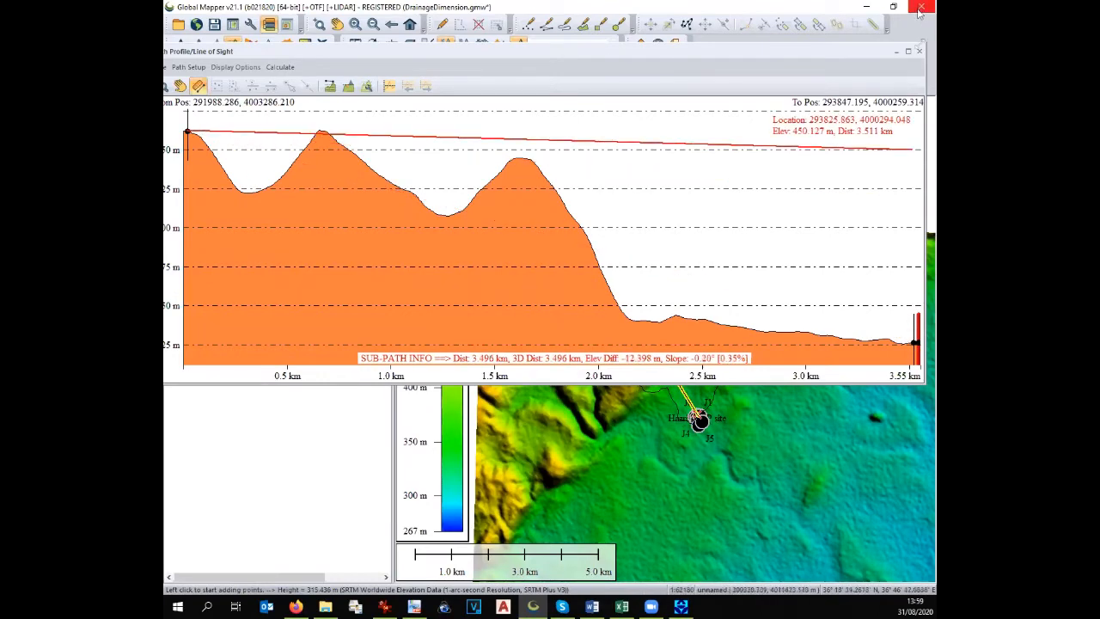
click(918, 50)
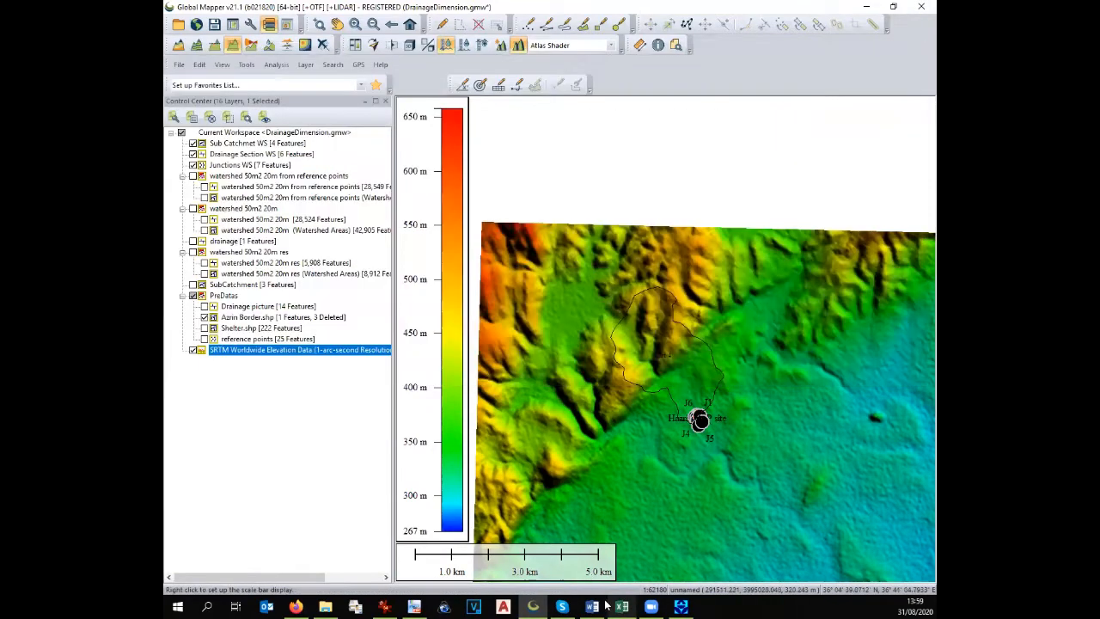
Switch to Excel, enter 3,8 as cat4's slope (%) and select j2's elevation cell
click(621, 607)
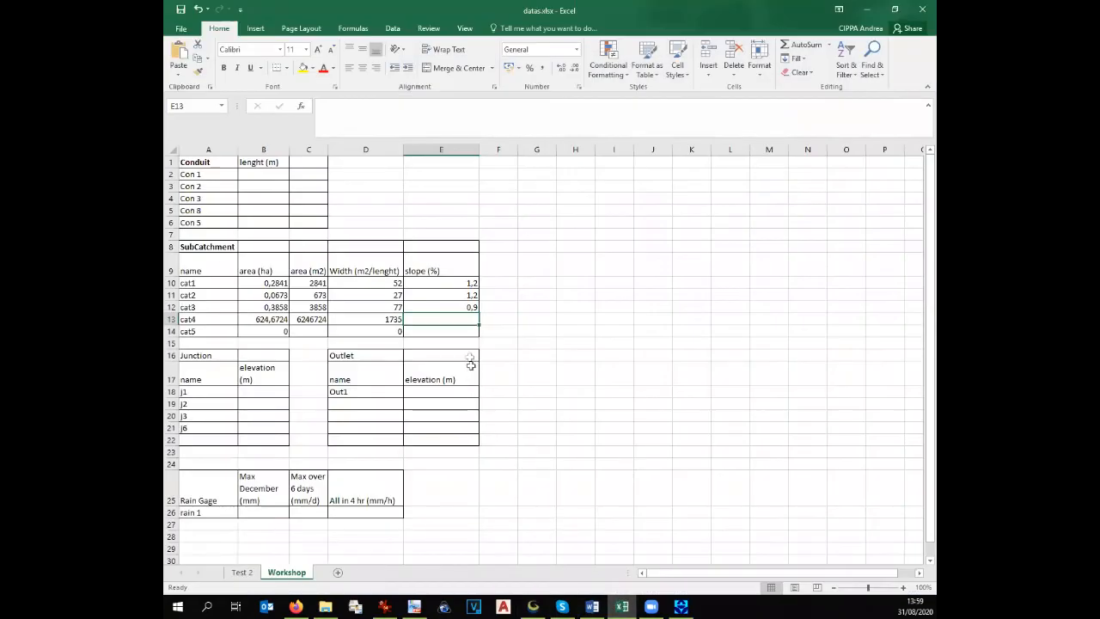
text(3,)
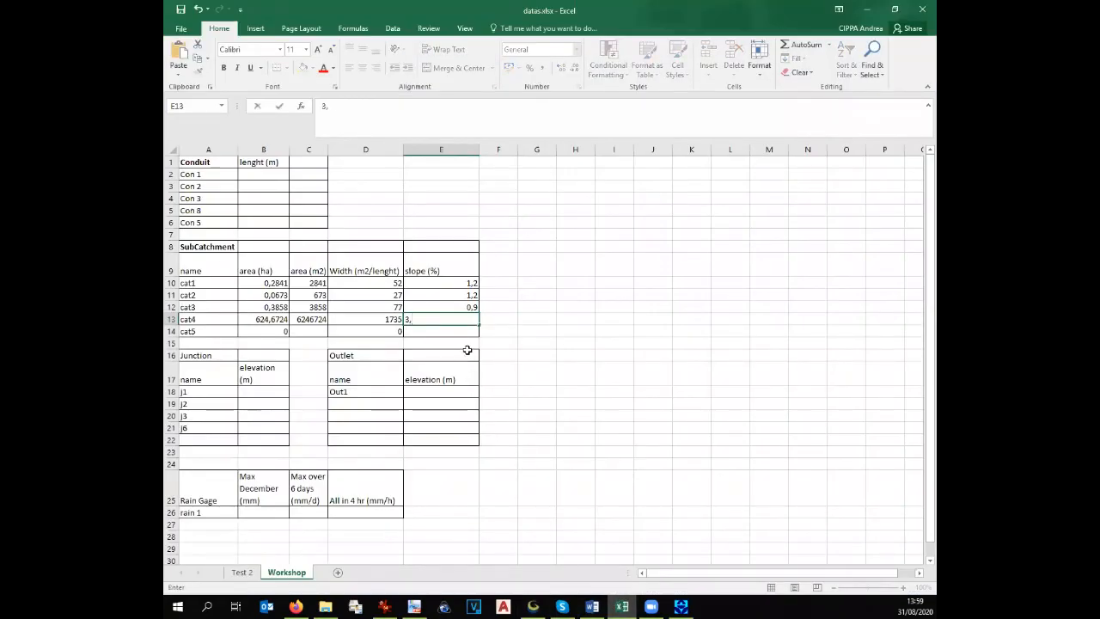
click(531, 321)
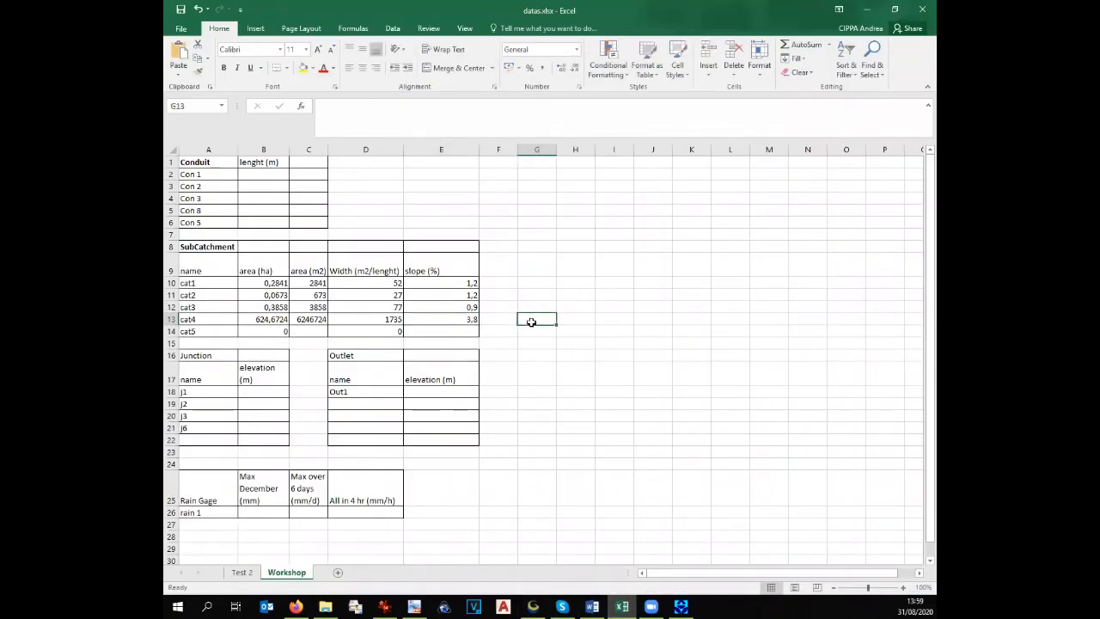
click(246, 393)
click(254, 404)
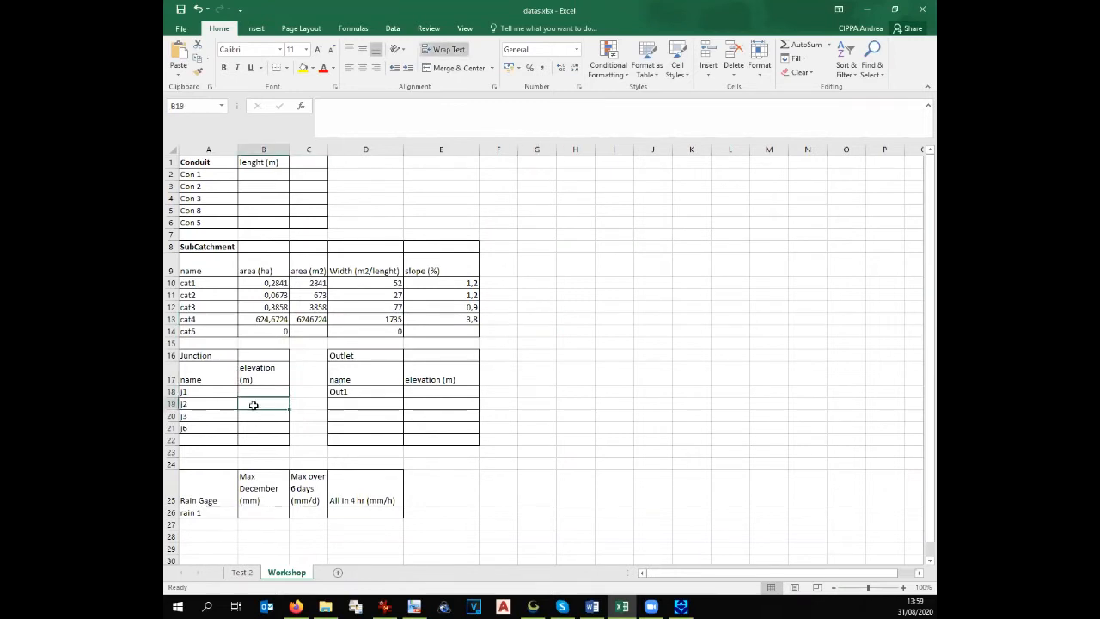
Return to Global Mapper, hide the SRTM elevation layer and try to look up junction J2's feature information
click(533, 605)
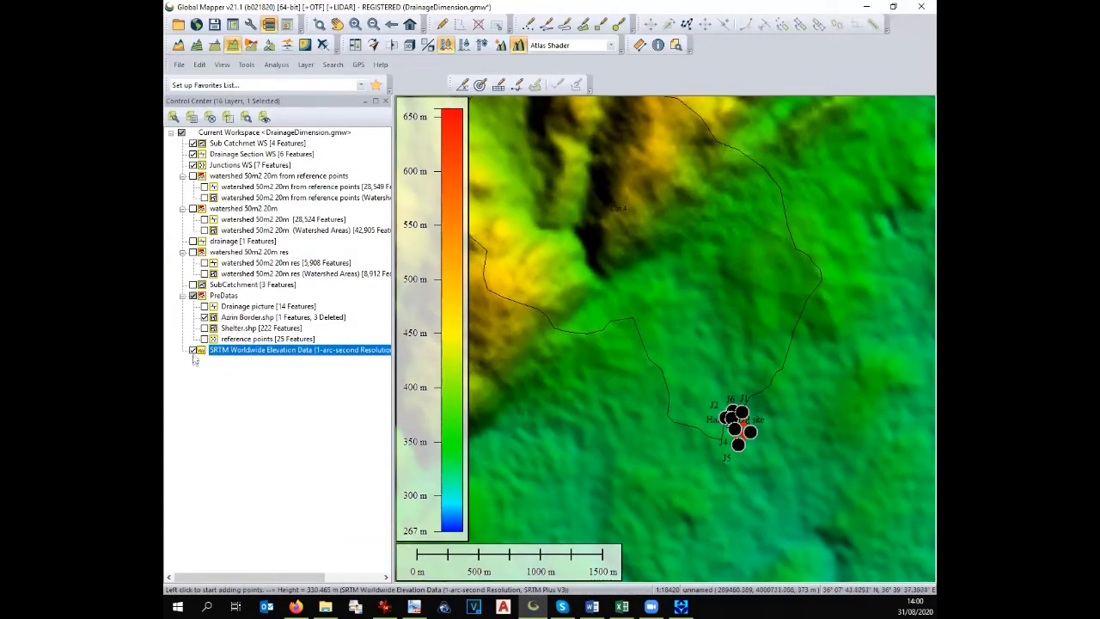
click(194, 350)
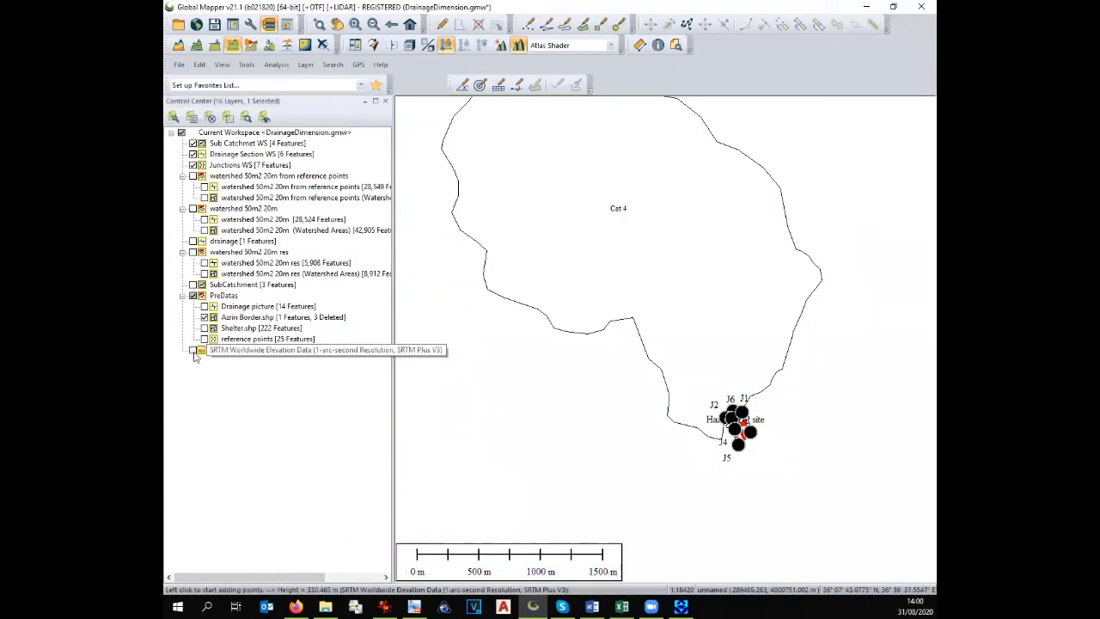
scroll(738, 429, up, 5)
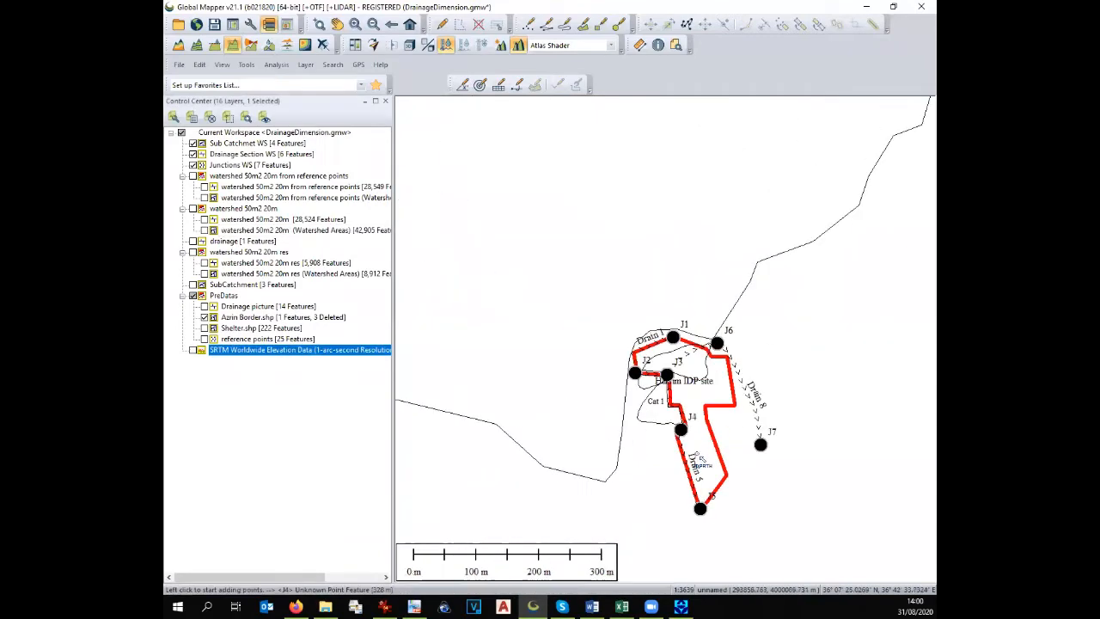
scroll(700, 461, up, 2)
scroll(700, 410, up, 1)
scroll(700, 410, down, 1)
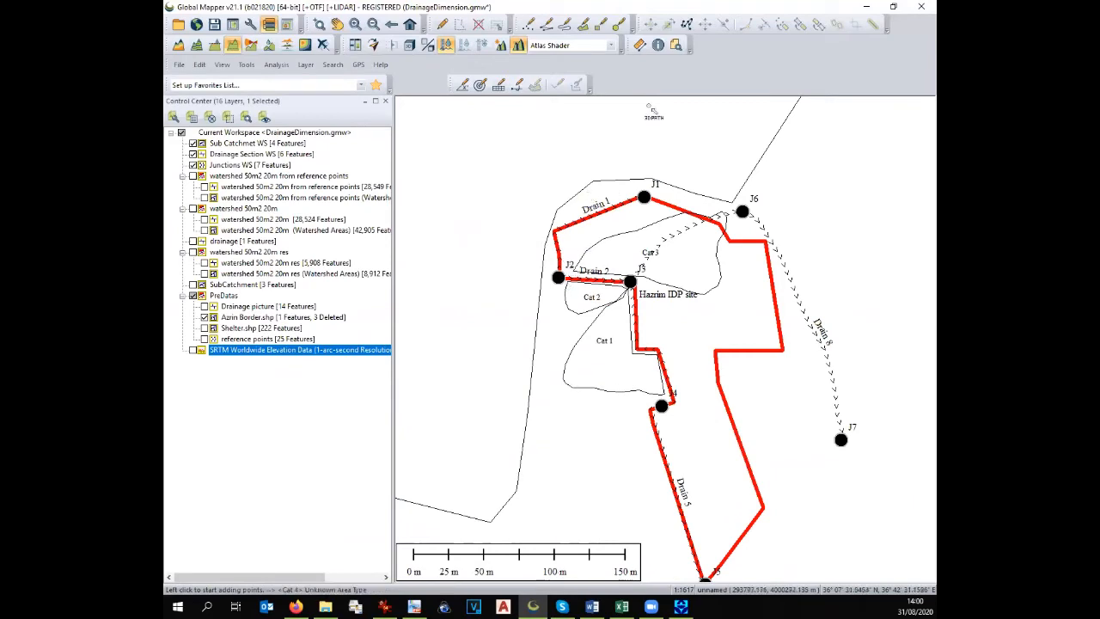
key(alt+p)
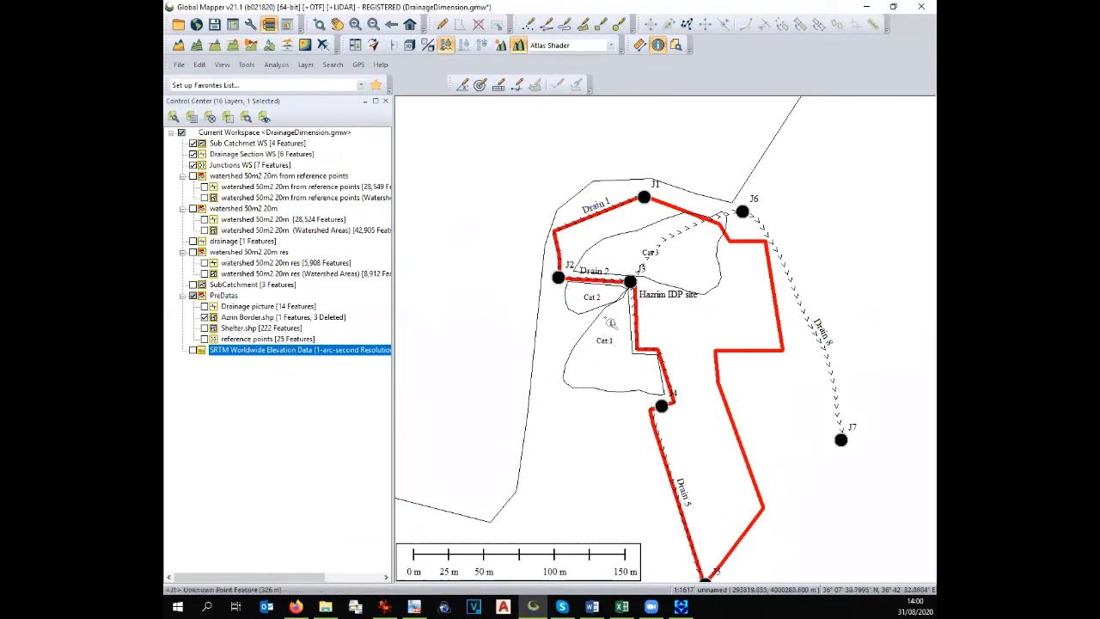
click(560, 276)
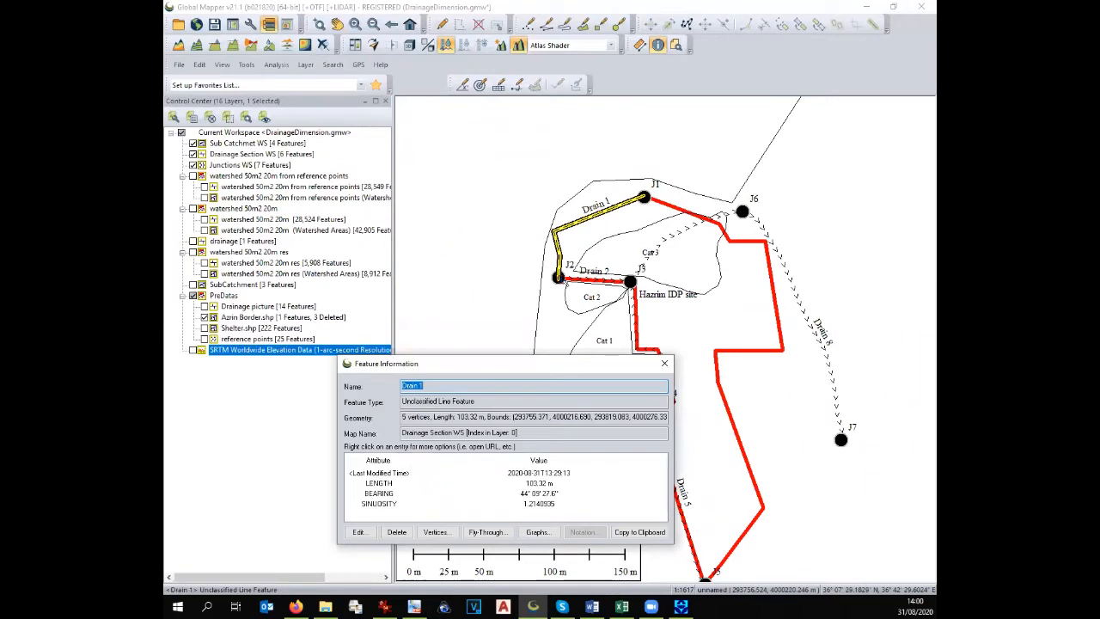
Hide the Drainage Section WS and Azrin Border.shp layers and look up junction J2's feature information
click(192, 154)
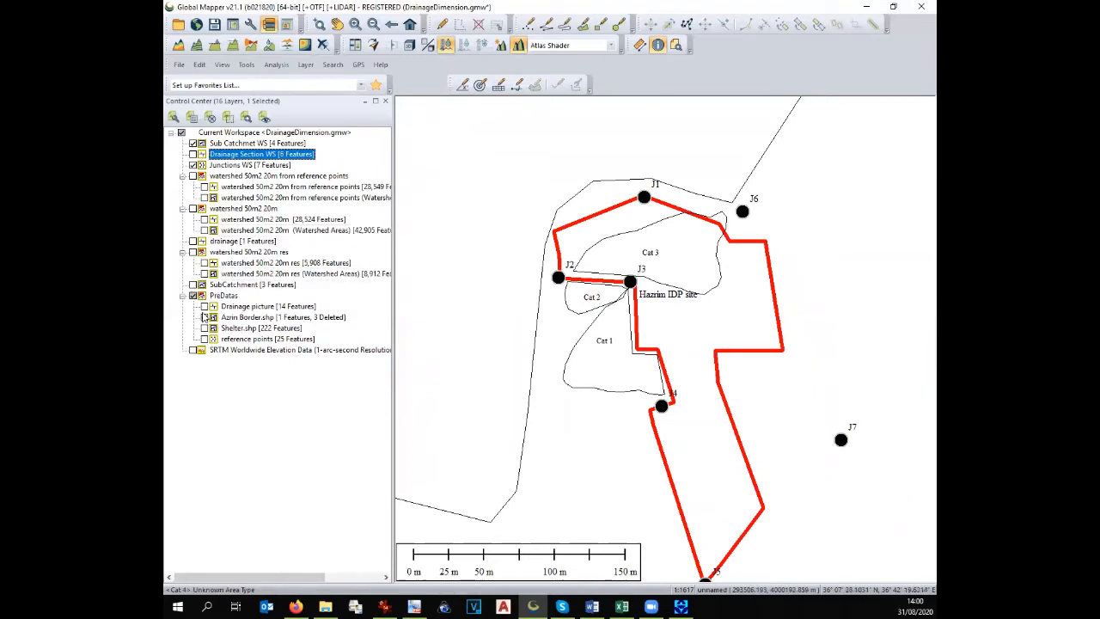
click(205, 317)
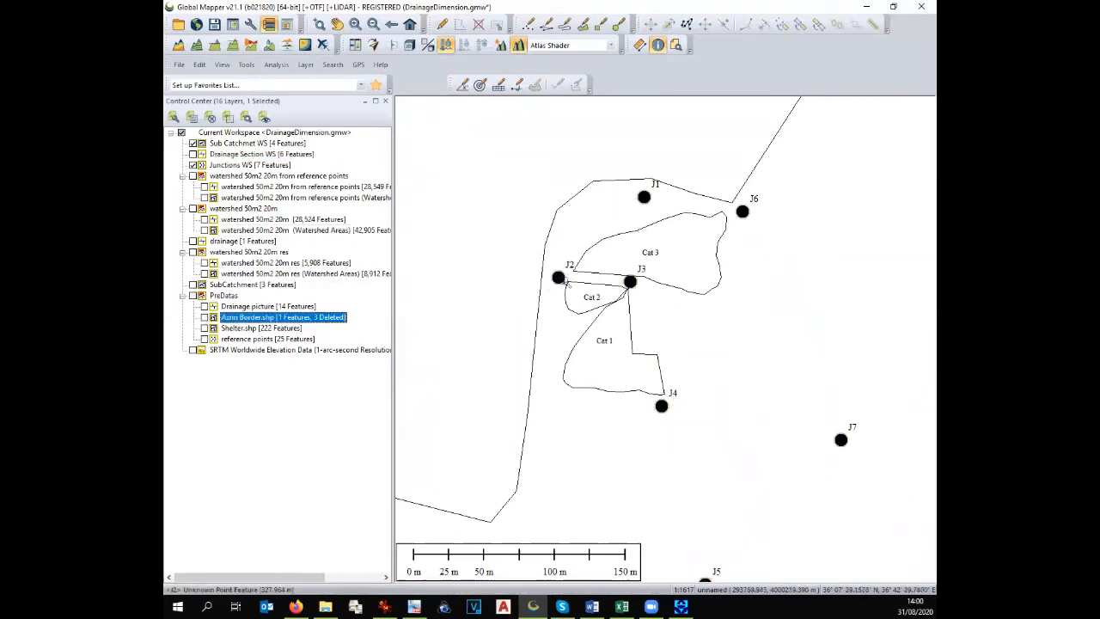
click(558, 277)
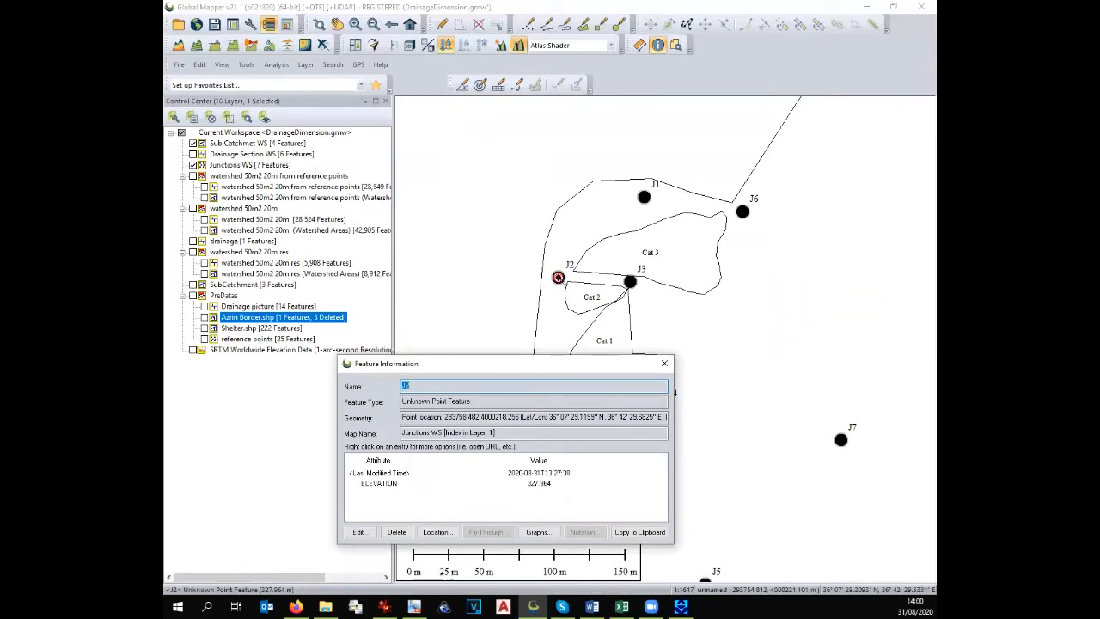
Switch to Excel and enter 329 as j2's elevation (m)
click(622, 607)
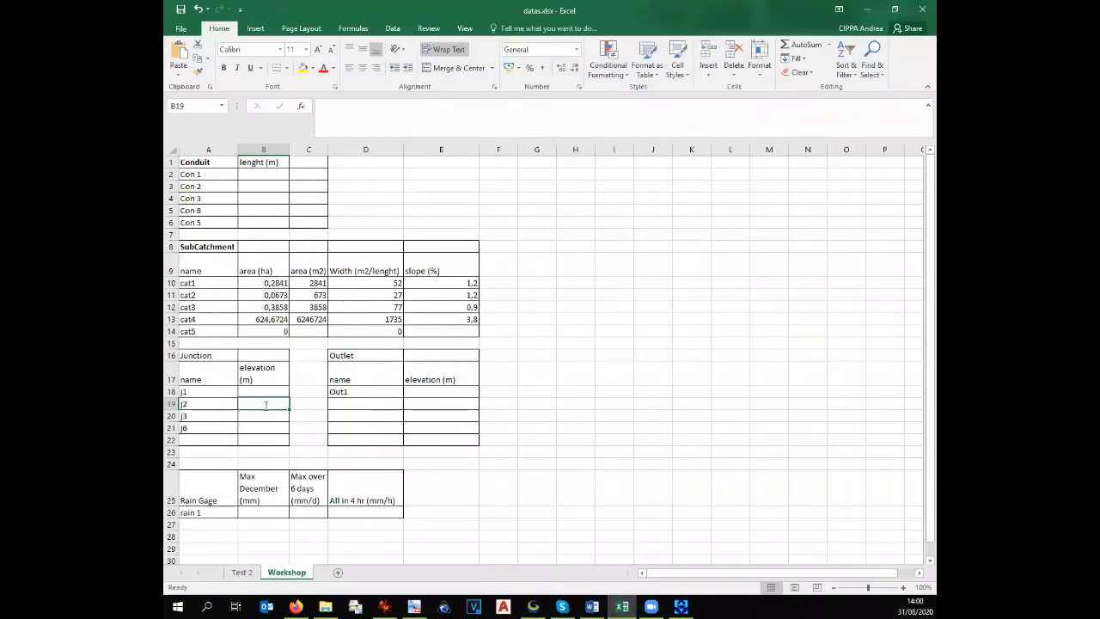
text(329)
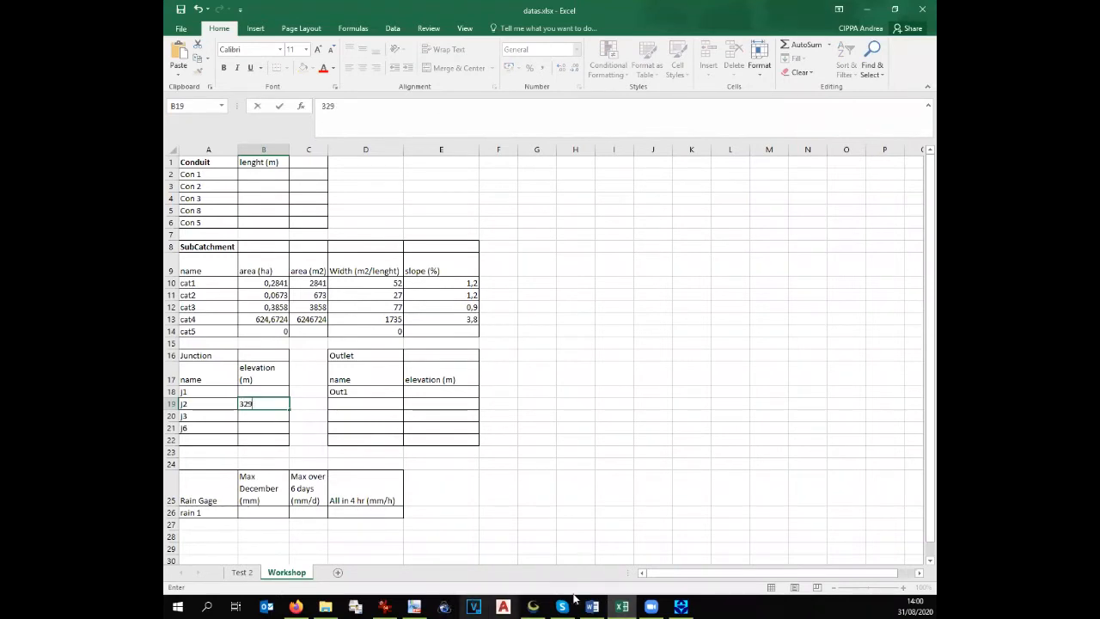
Look up junction J3's feature information in Global Mapper and enter 326,9 as j3's elevation in the Excel junction table
click(533, 606)
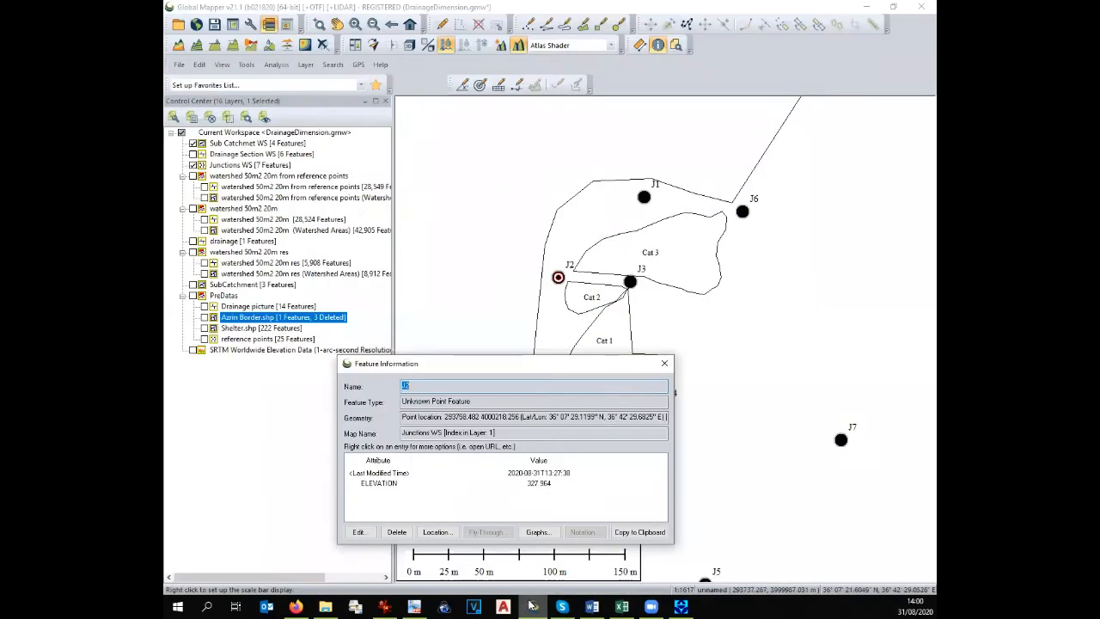
click(631, 283)
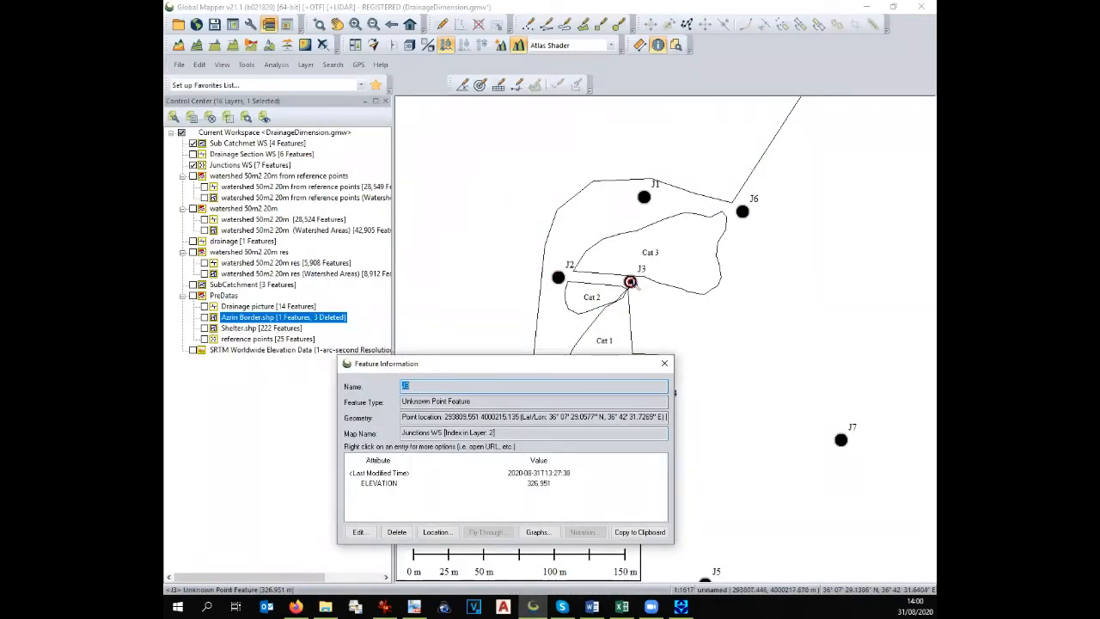
click(624, 607)
click(278, 415)
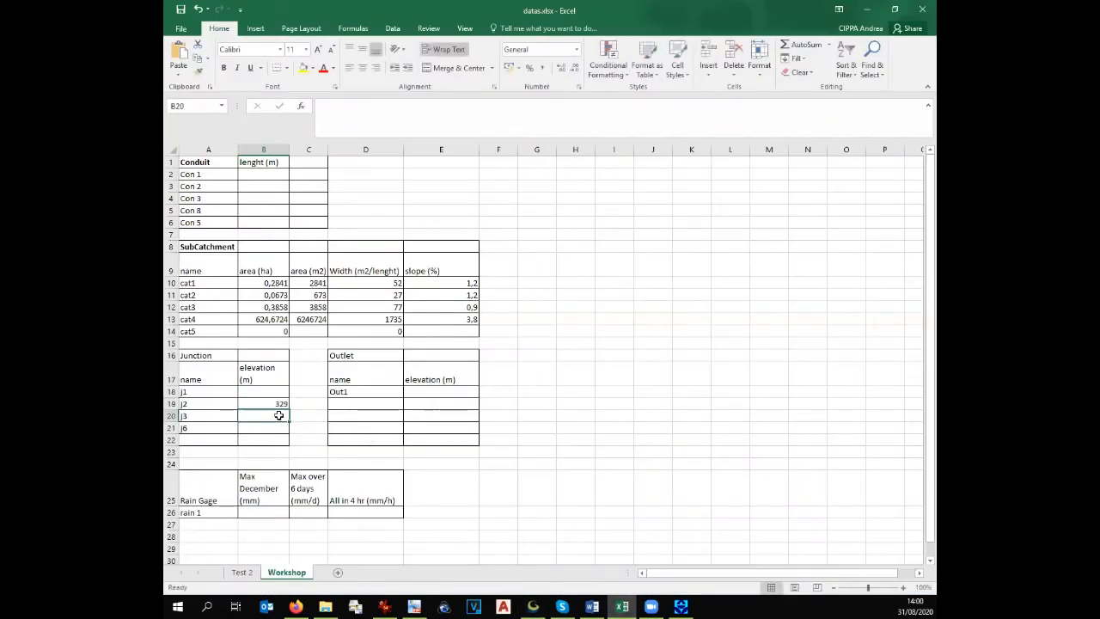
text(326,9)
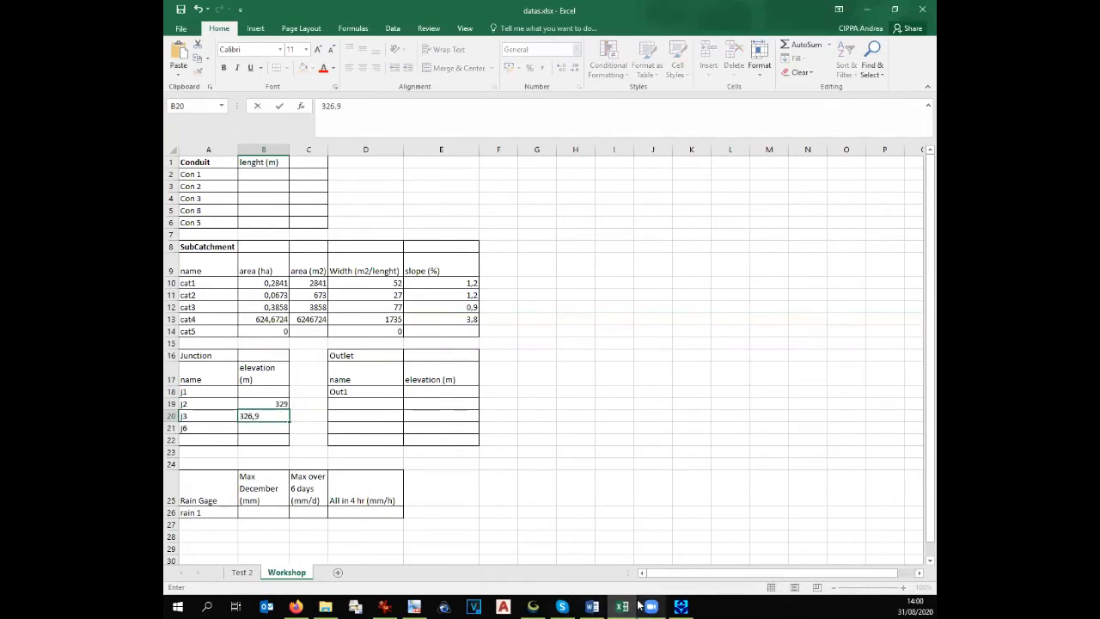
Return to Global Mapper and look up junction J4's feature information
click(533, 607)
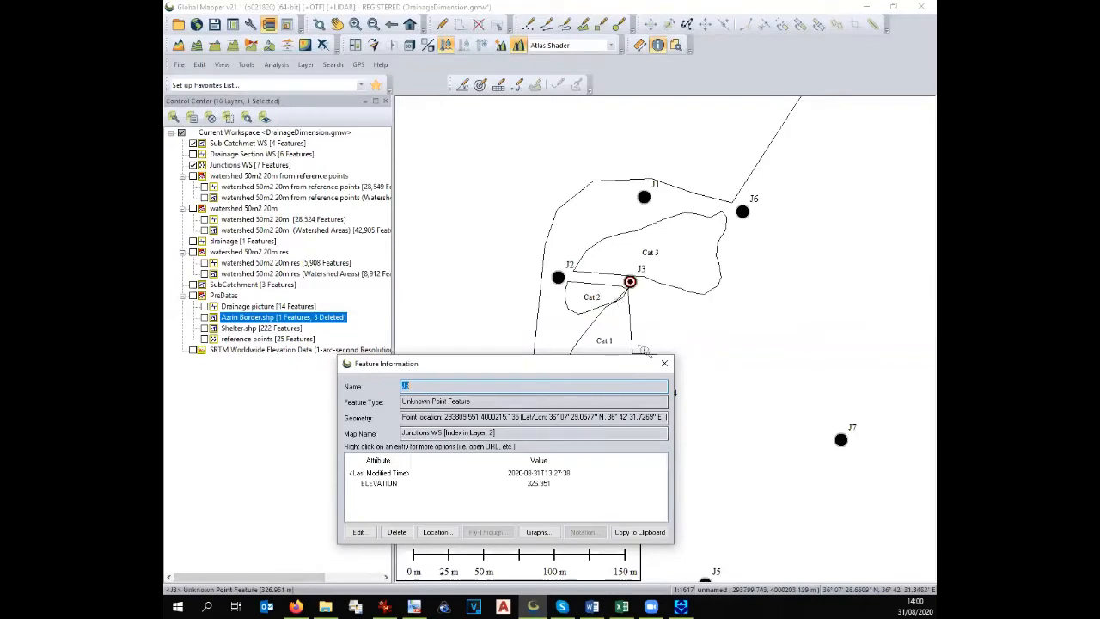
click(665, 364)
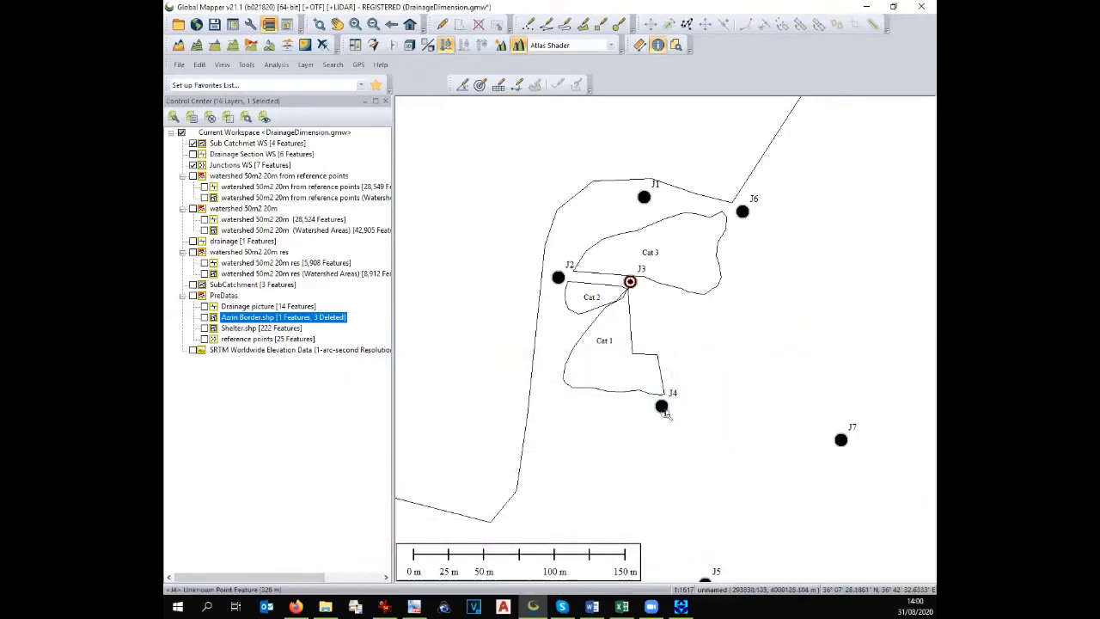
click(660, 405)
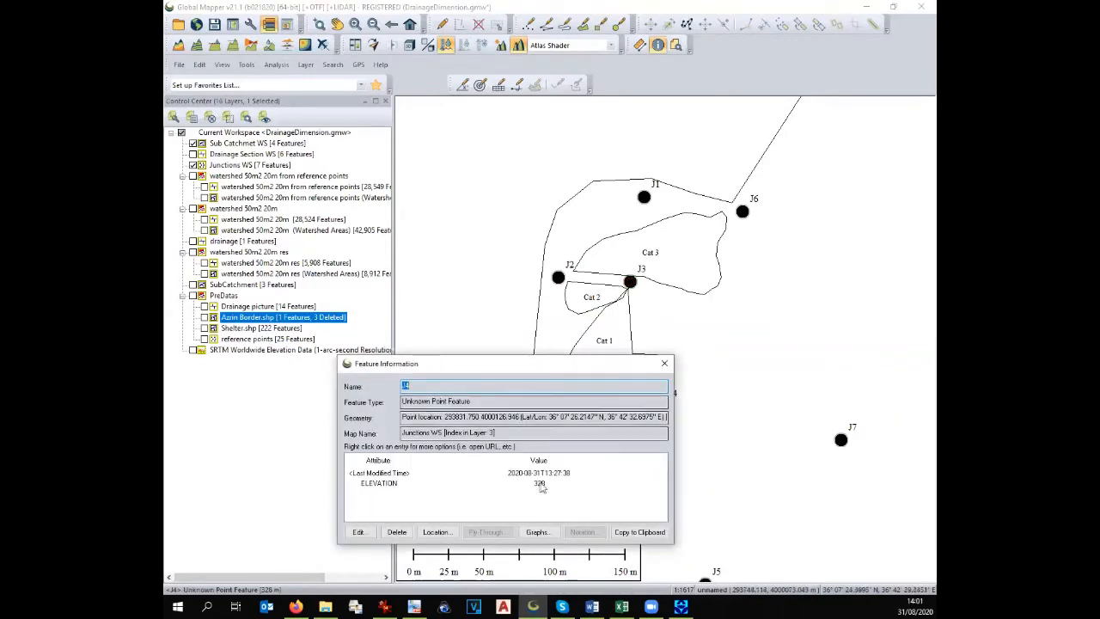
Switch to Excel, rename the j6 entry in the junction table as J4 and enter 328 as its elevation
click(621, 607)
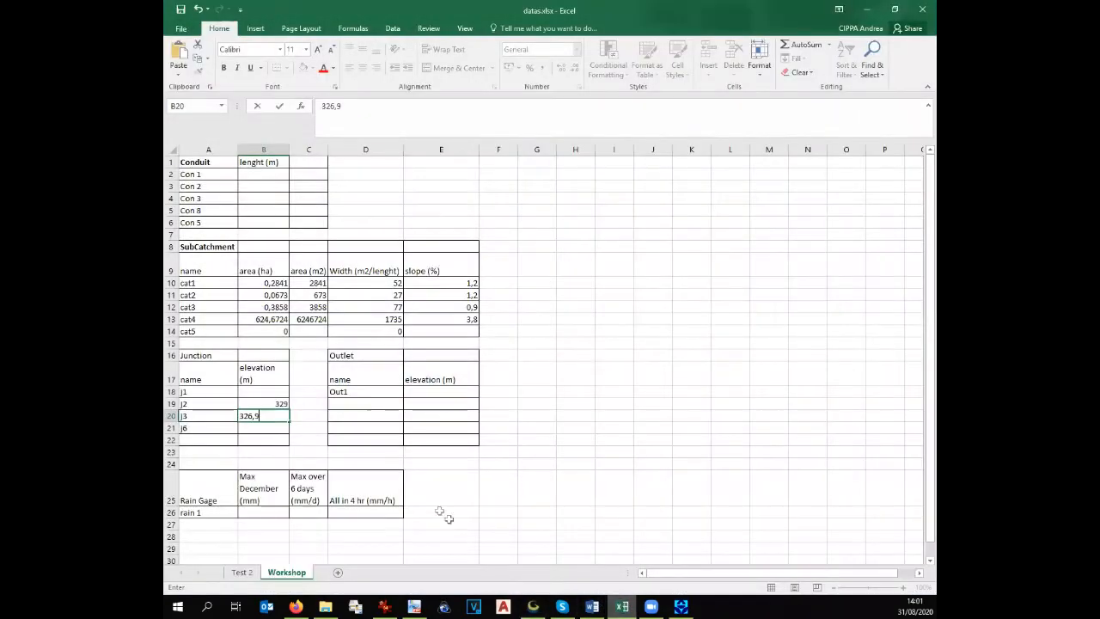
click(196, 427)
double_click(324, 104)
text(J)
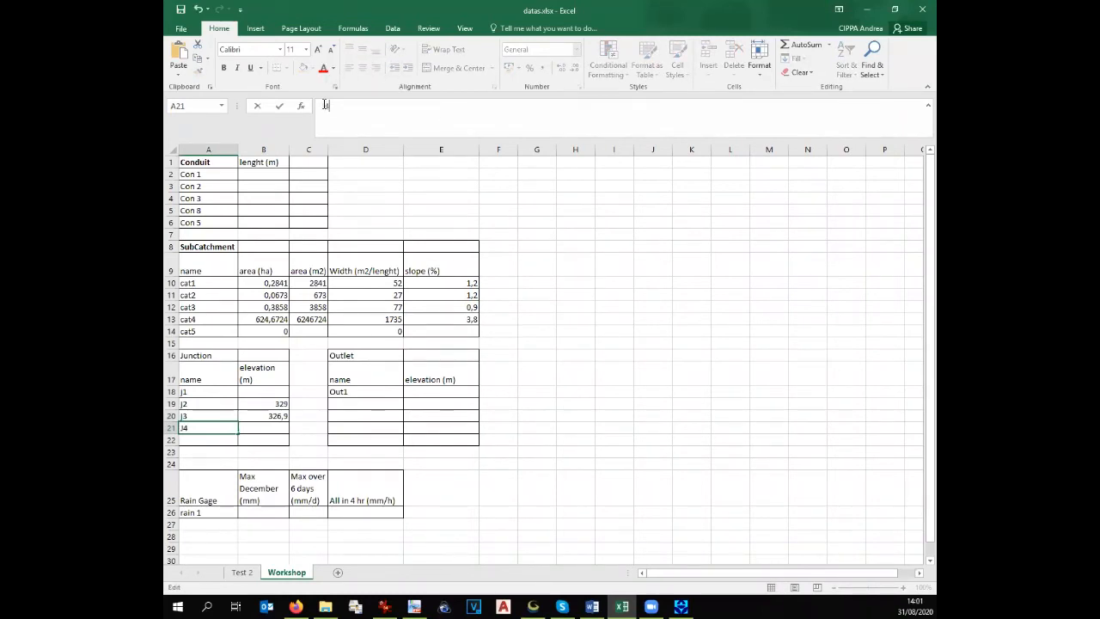
click(271, 431)
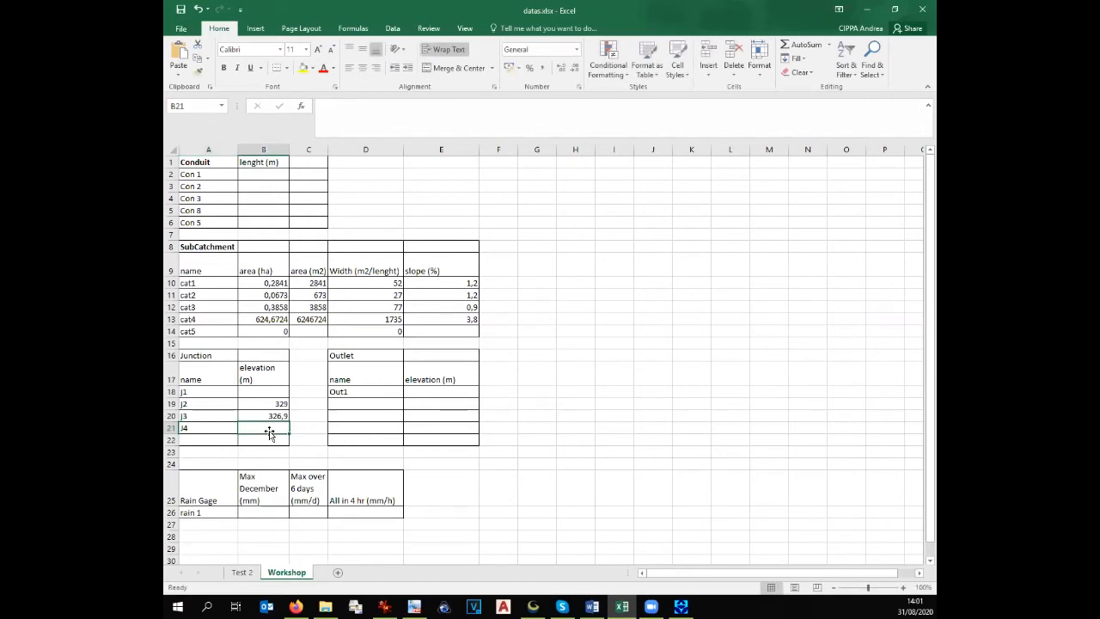
text(328)
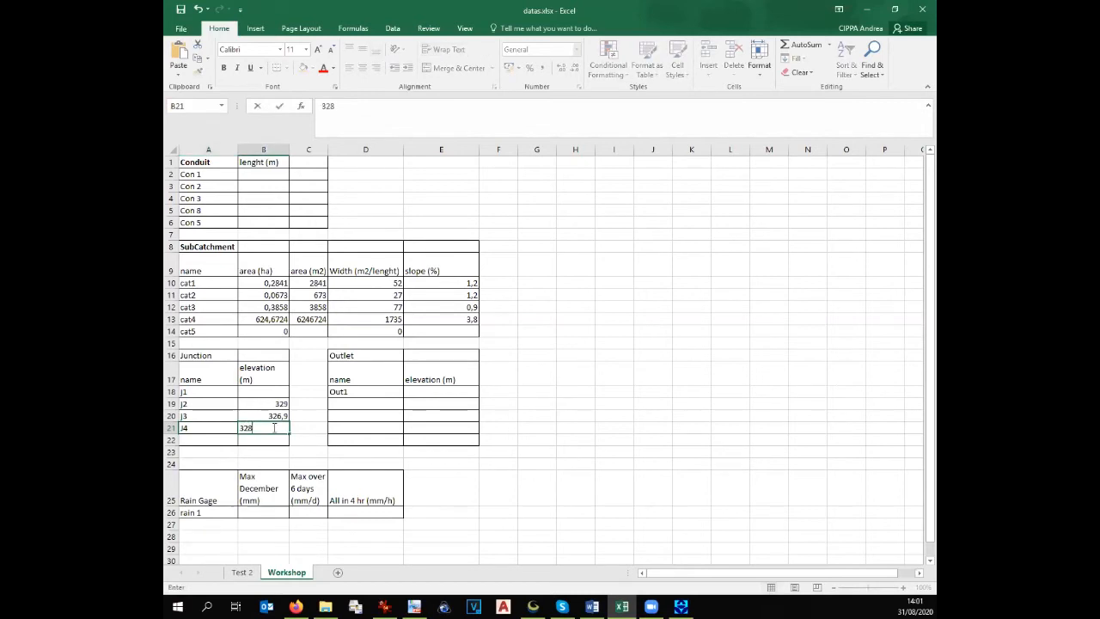
Return to Global Mapper and look up junction J6's feature information
click(533, 606)
click(664, 364)
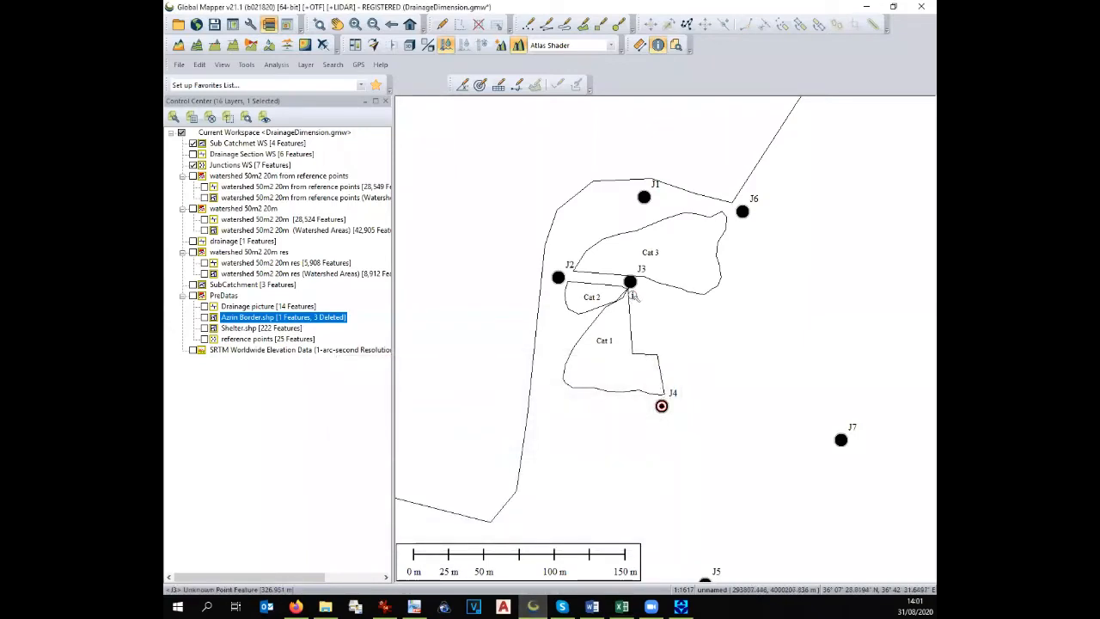
click(747, 215)
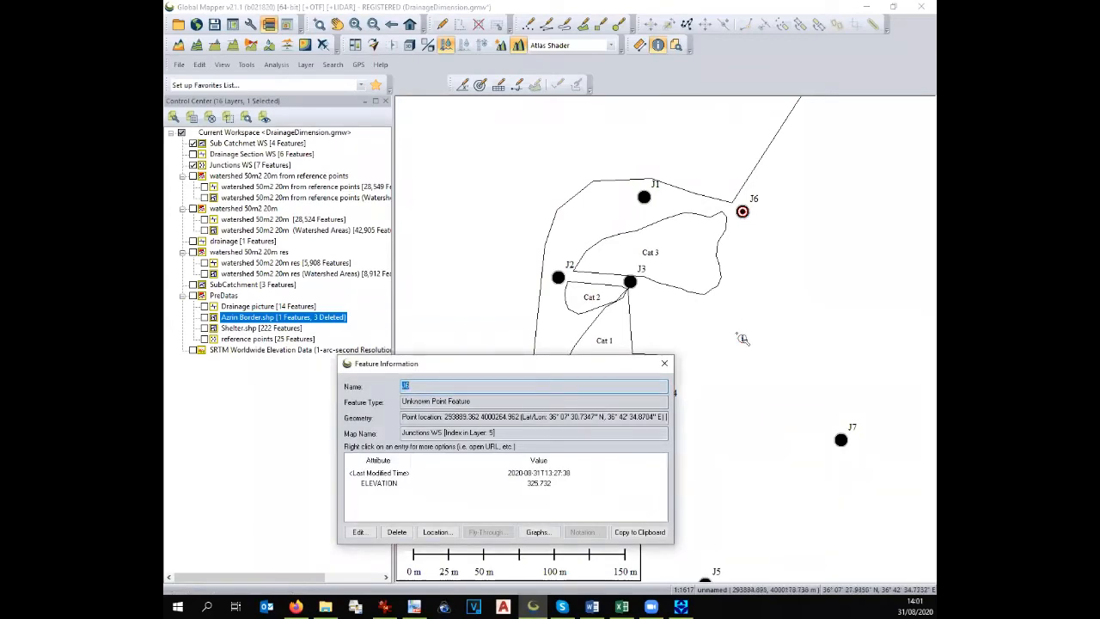
Switch to Excel and add junction J6 with elevation 325,7 in the empty row below J4
click(625, 606)
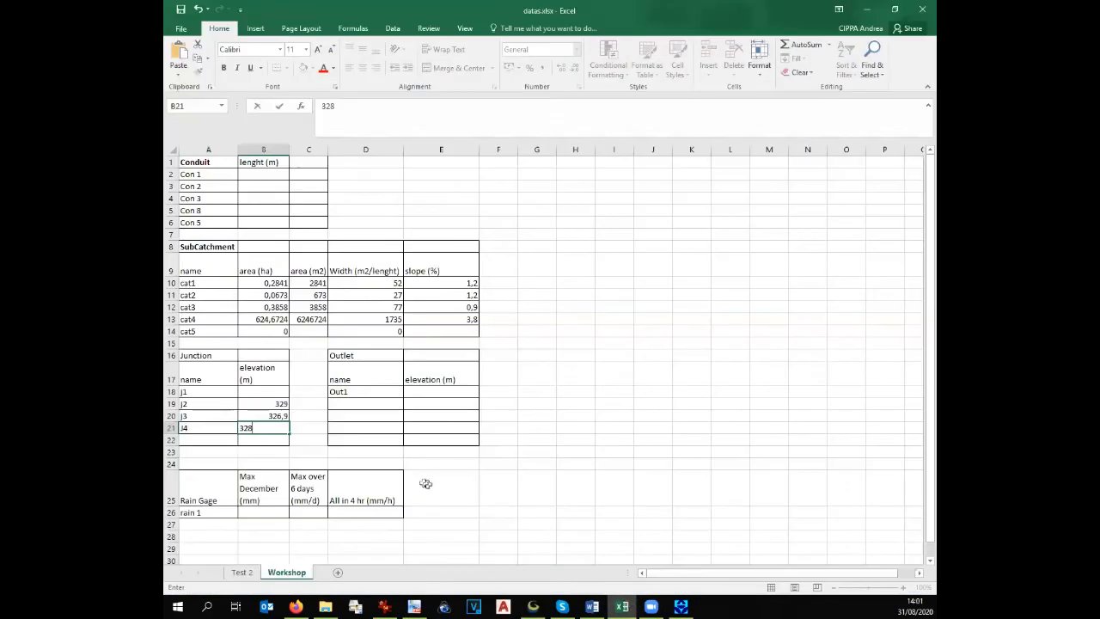
text(328)
key(Return)
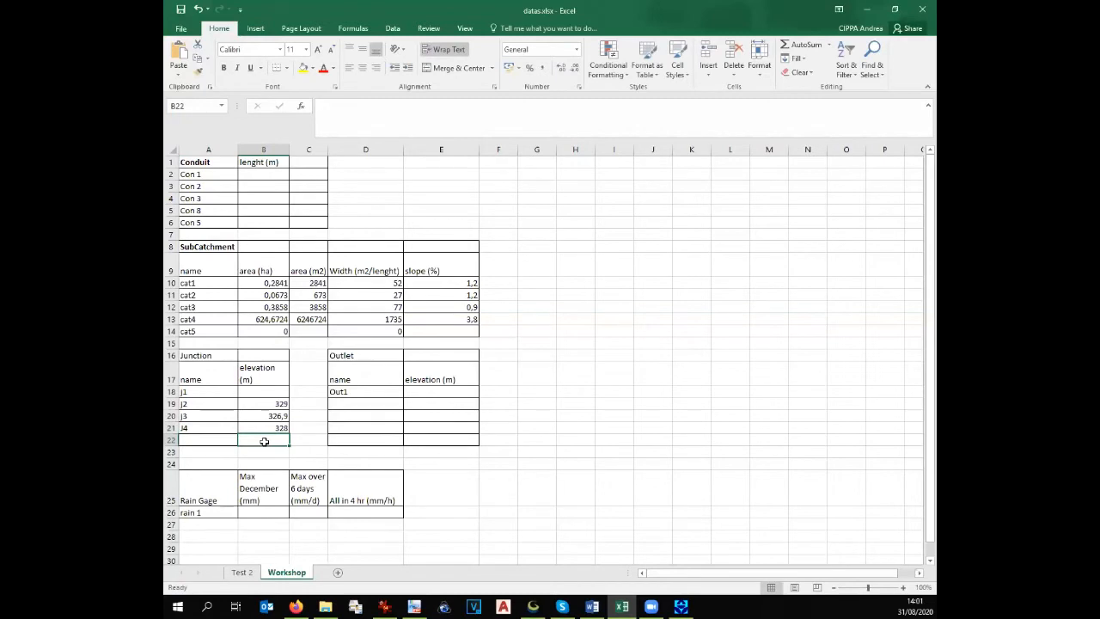
text(325,7)
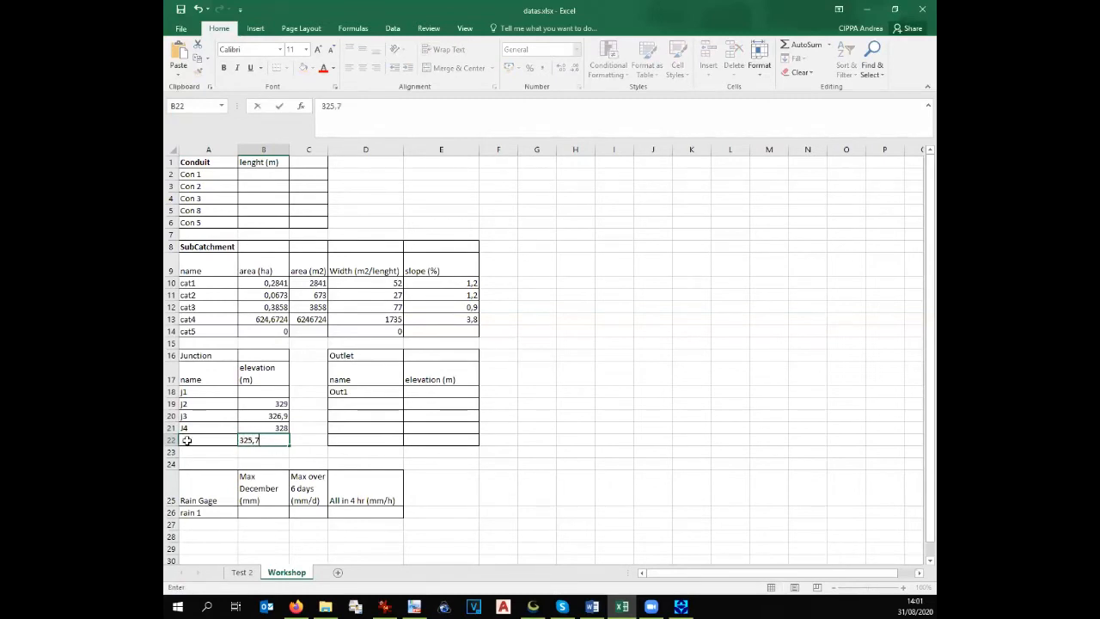
click(186, 440)
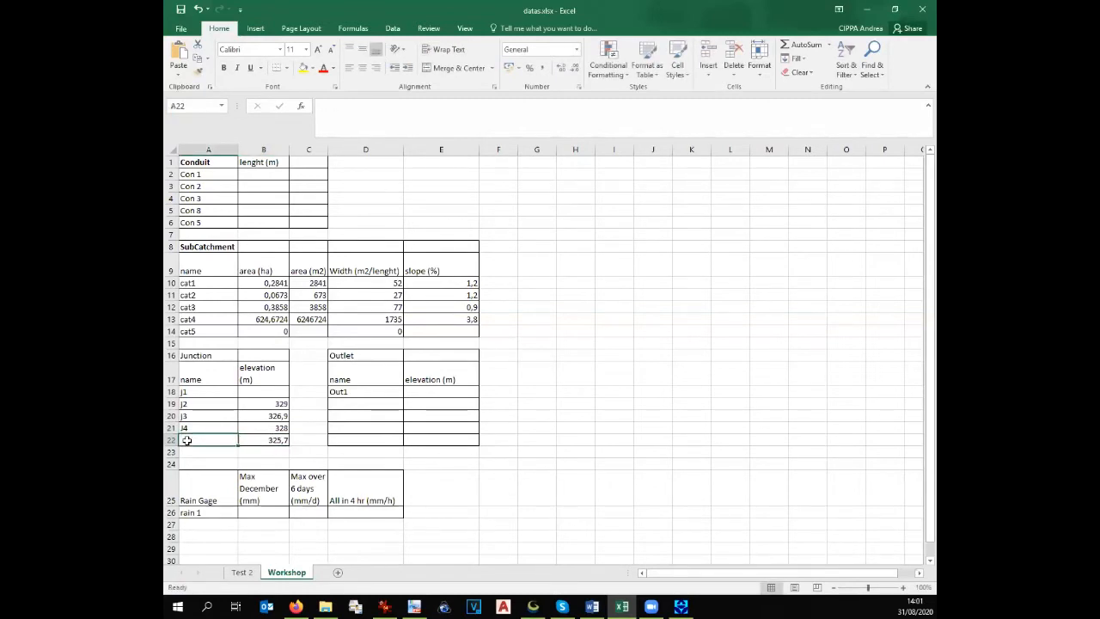
text(J)
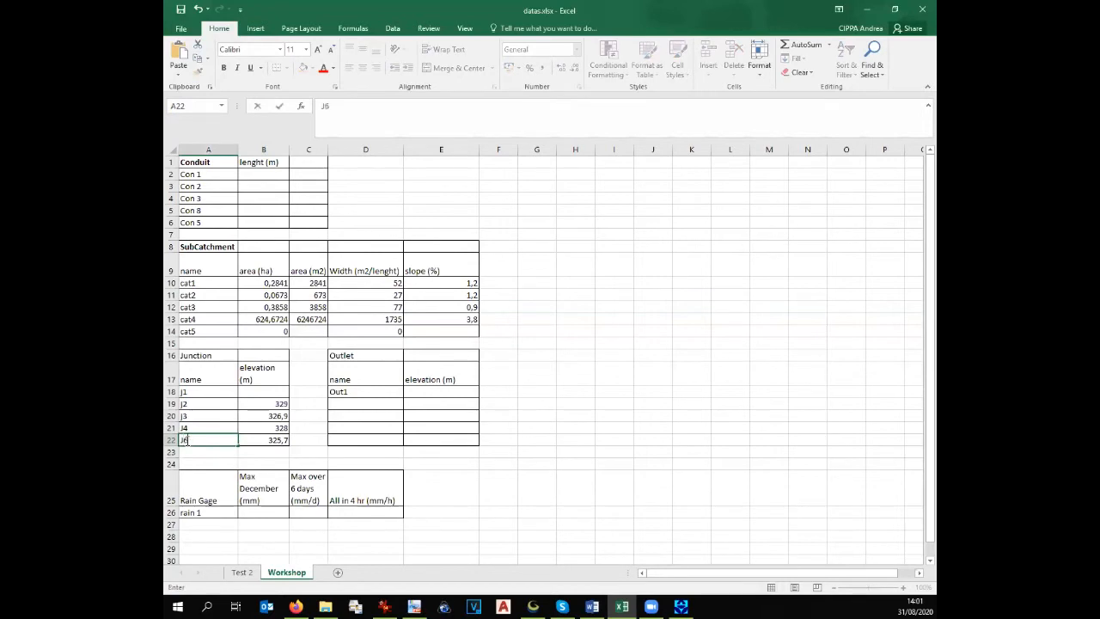
text(6)
Look up junction J7's feature information in Global Mapper and return to the Excel workbook
click(202, 393)
click(533, 606)
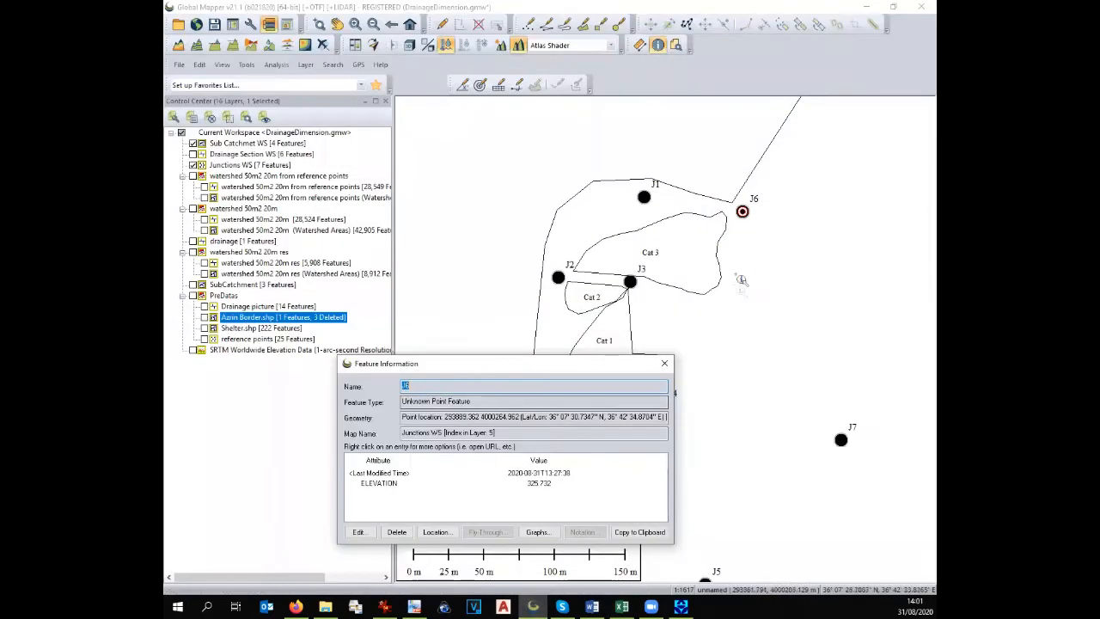
click(841, 440)
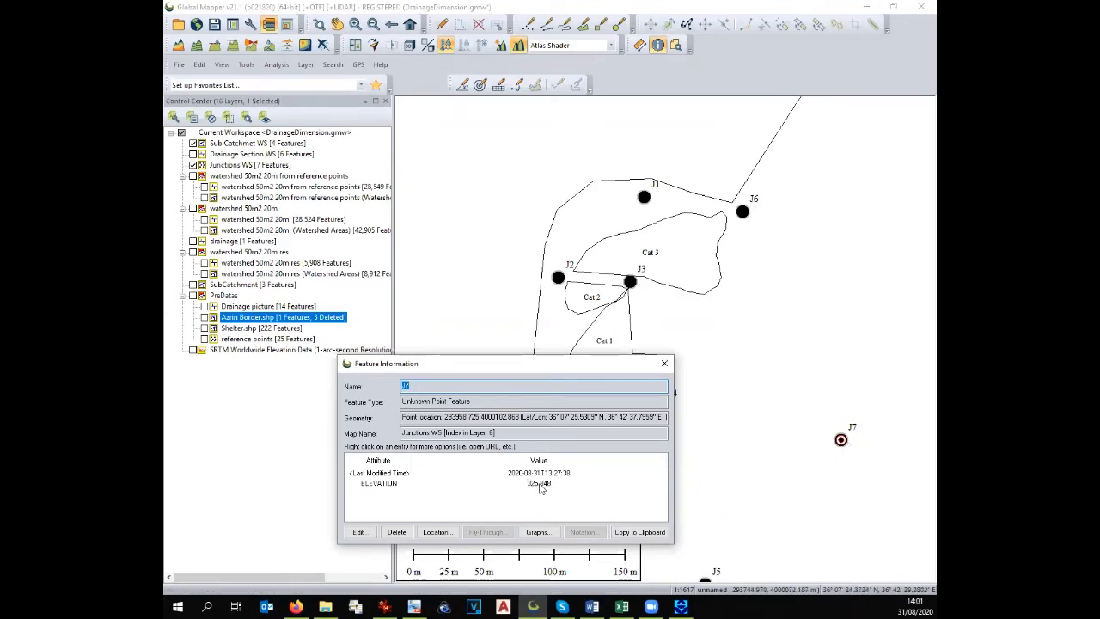
click(621, 606)
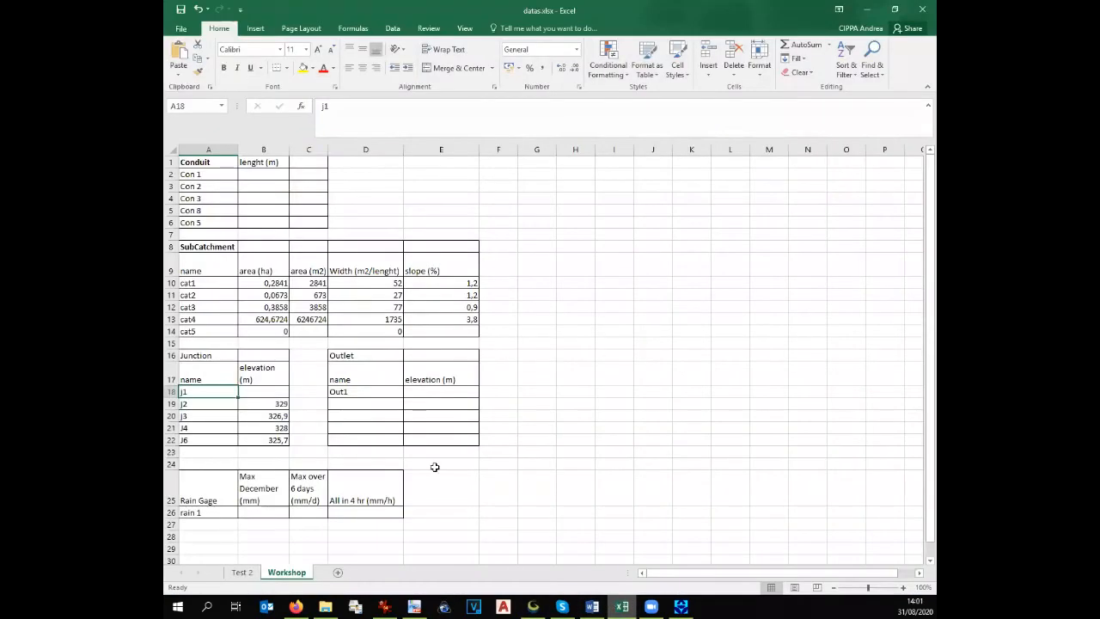
Try 325,5 as j1's elevation and open the j1 name for editing
click(270, 391)
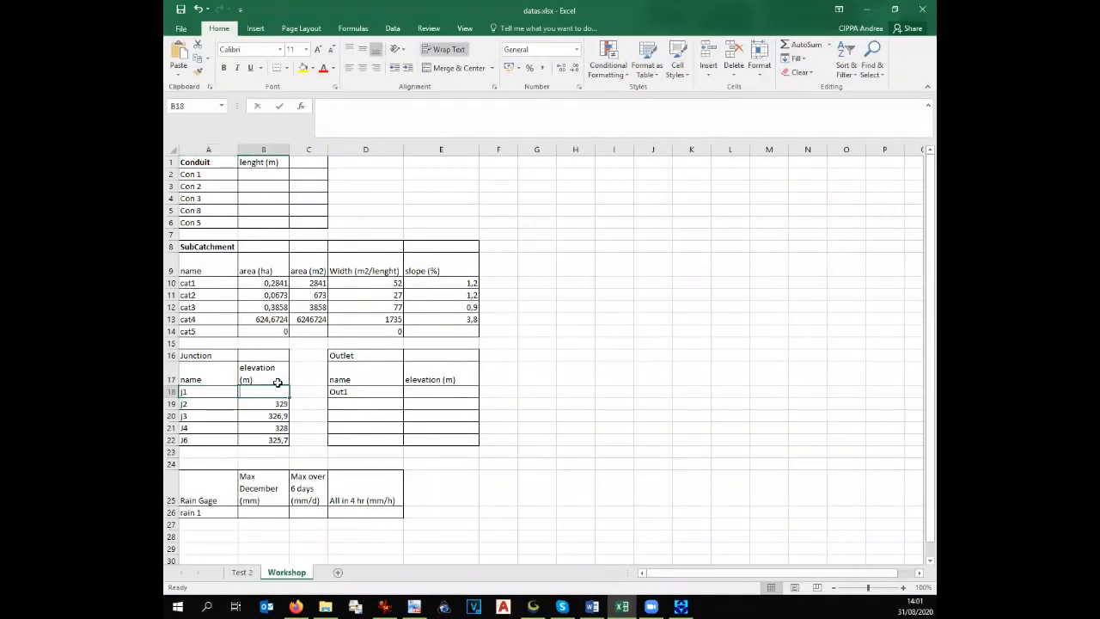
text(325,5)
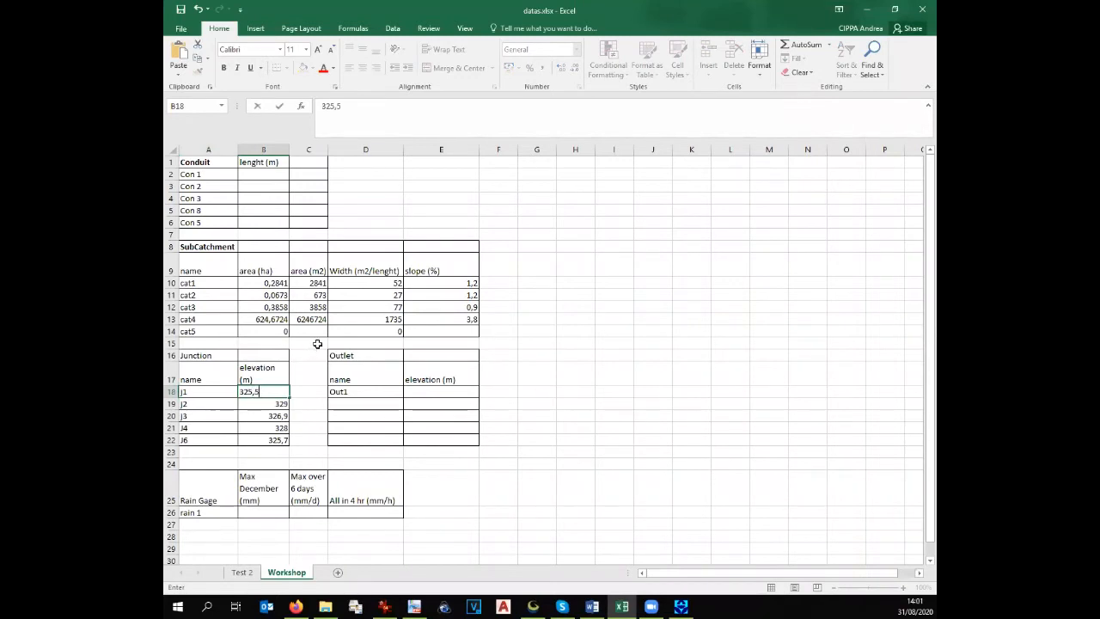
click(312, 380)
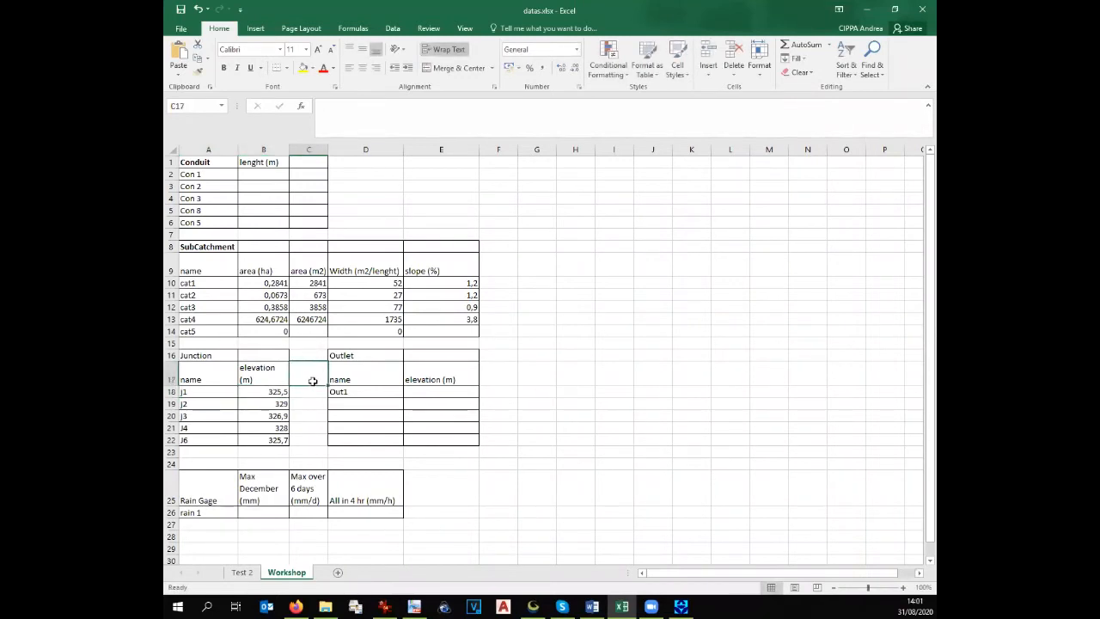
click(185, 393)
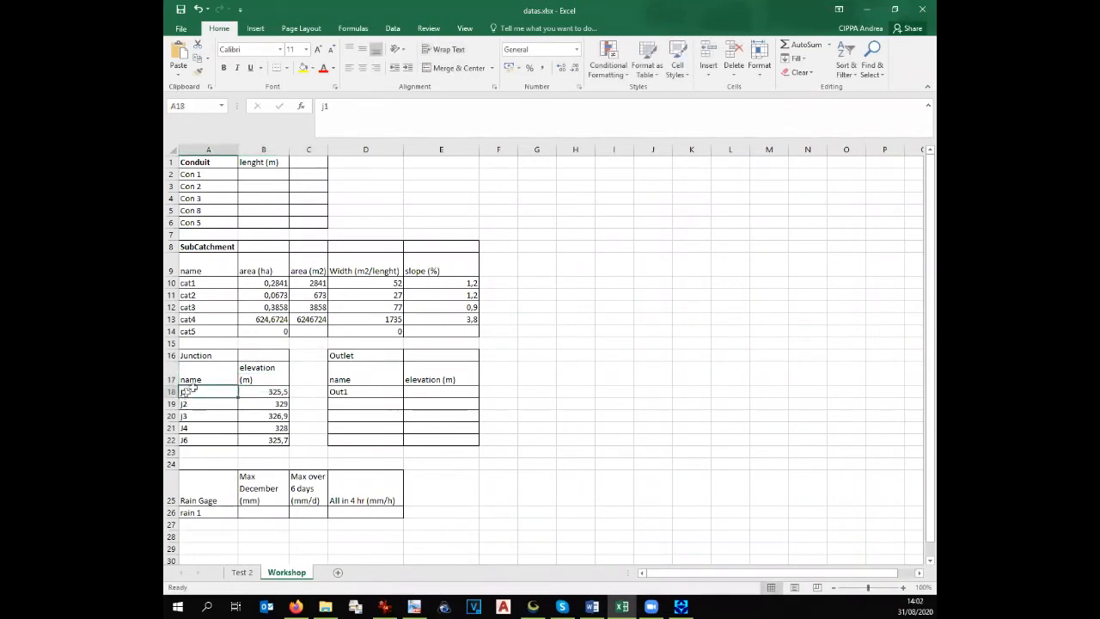
click(341, 110)
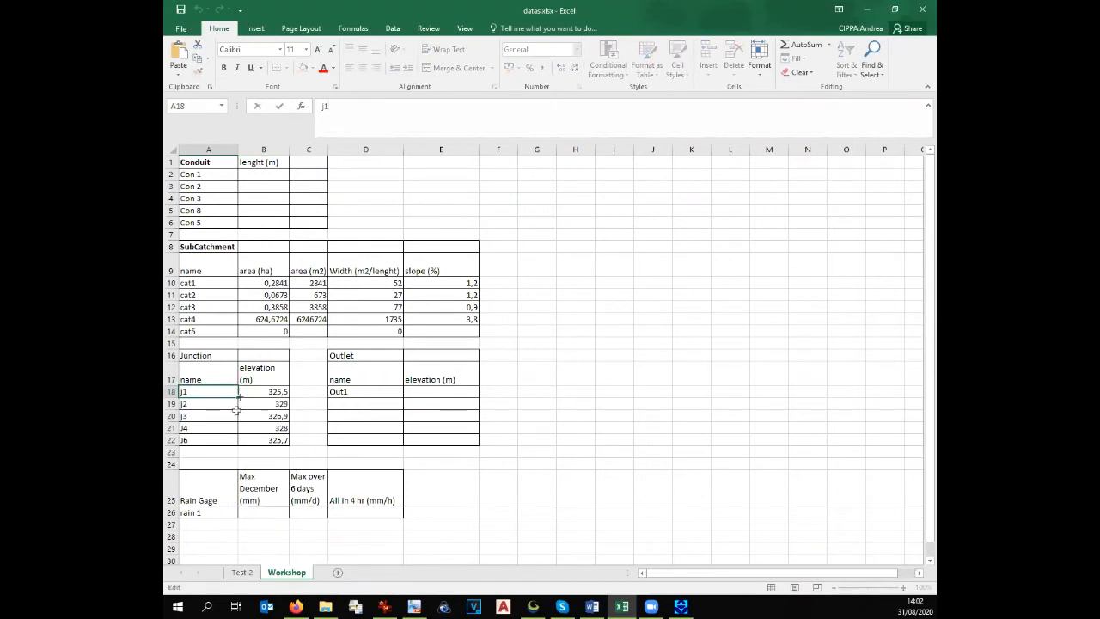
Enter 325,5 as Out1's elevation in the Outlet table and clear j1's elevation
click(421, 390)
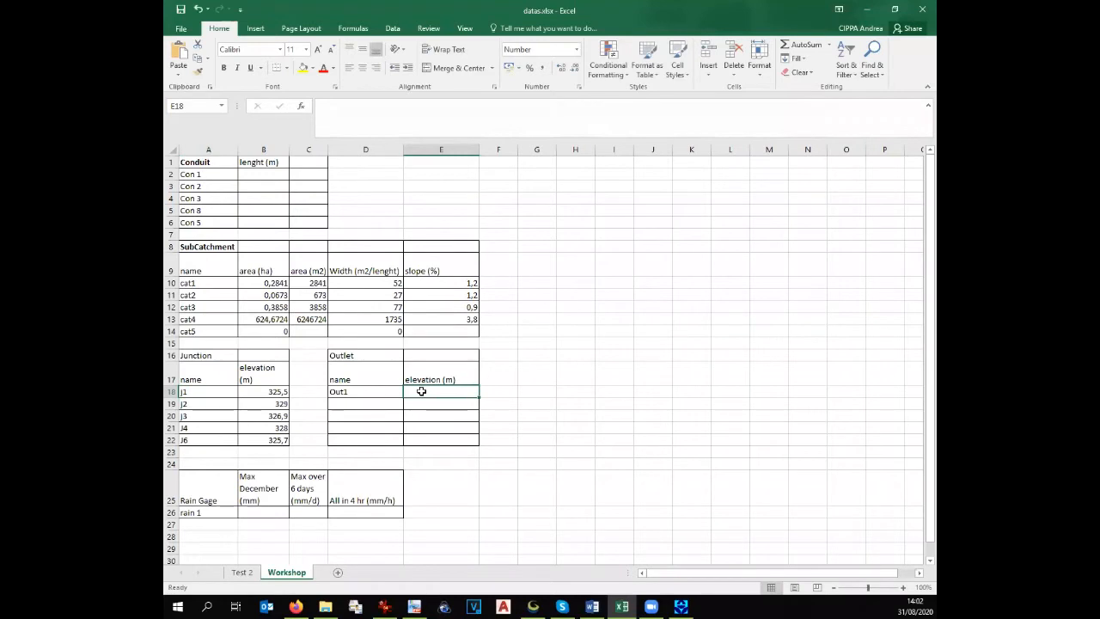
text(325,5)
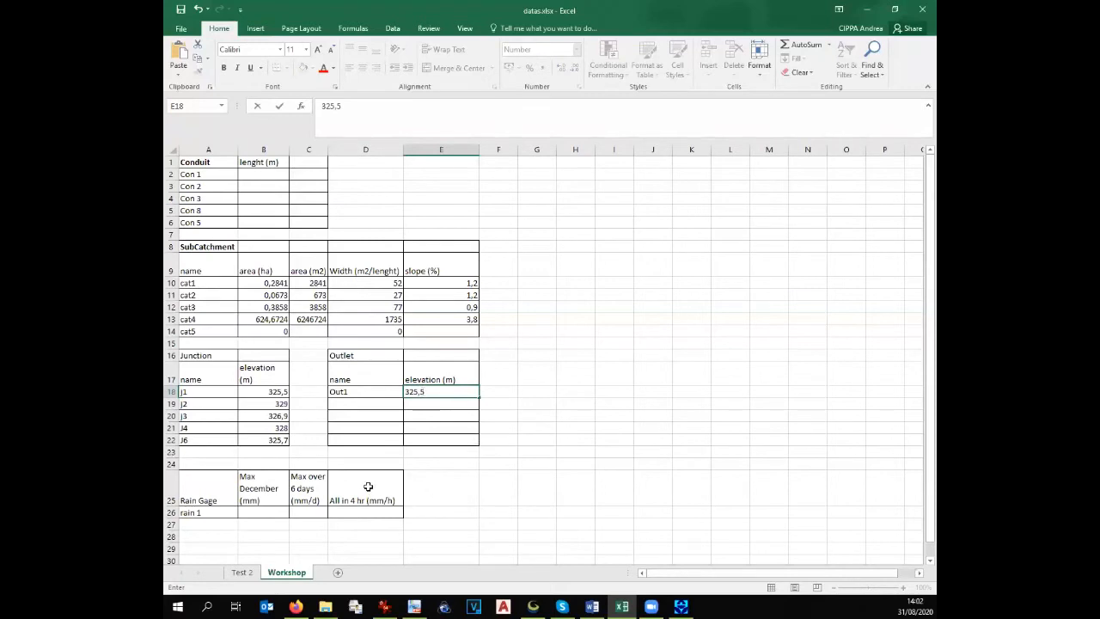
click(278, 391)
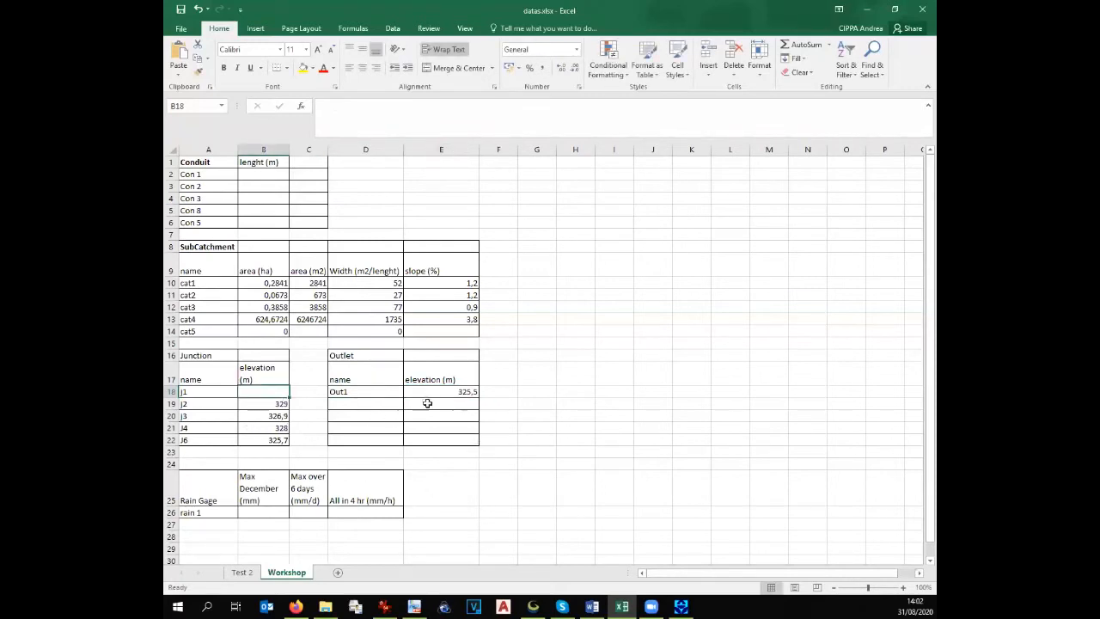
Return to Global Mapper, close junction J7's feature information and show the Drainage Section WS layer
click(532, 606)
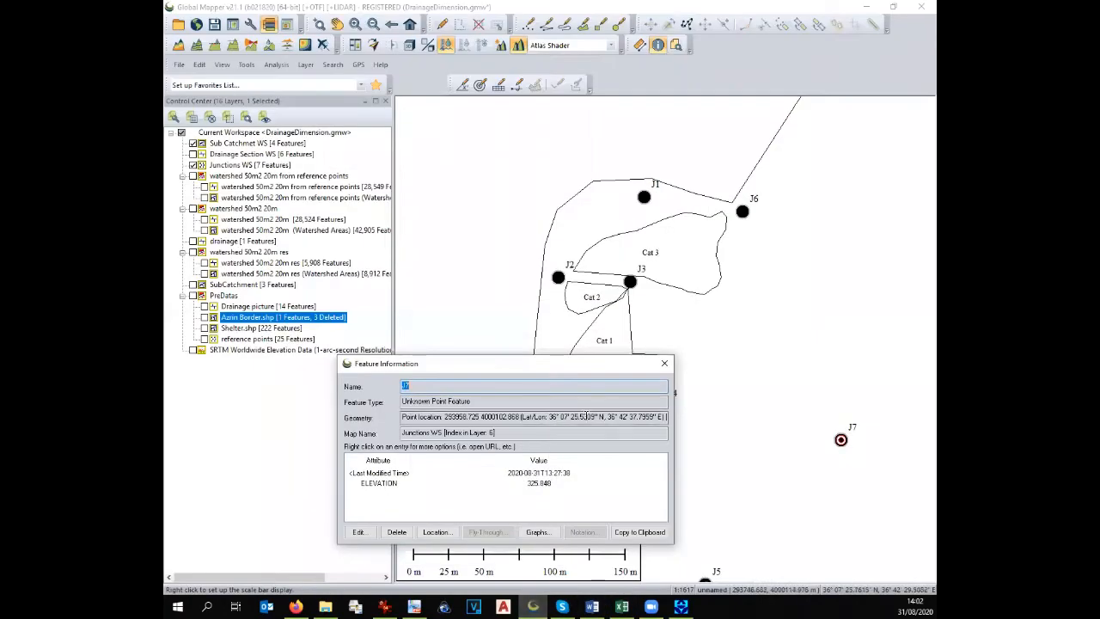
click(664, 363)
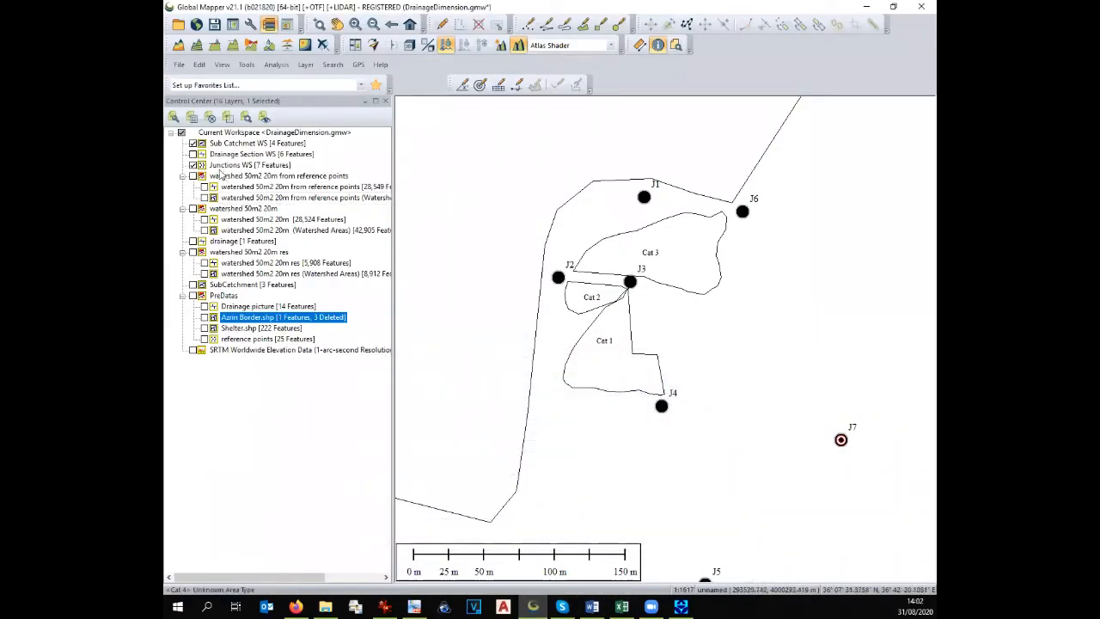
click(193, 154)
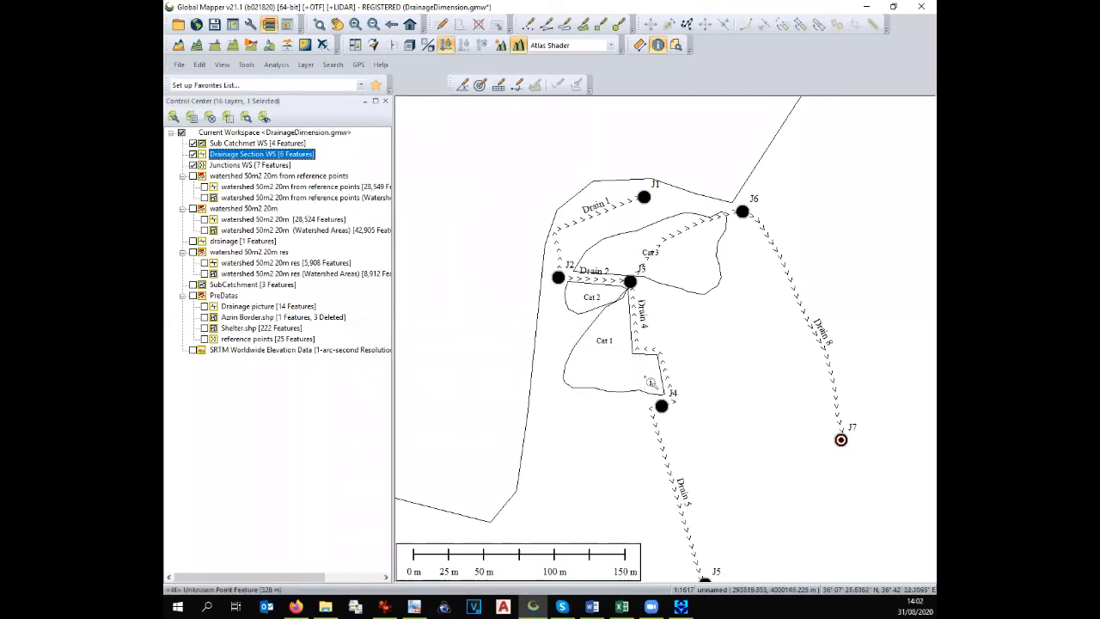
scroll(636, 344, up, 1)
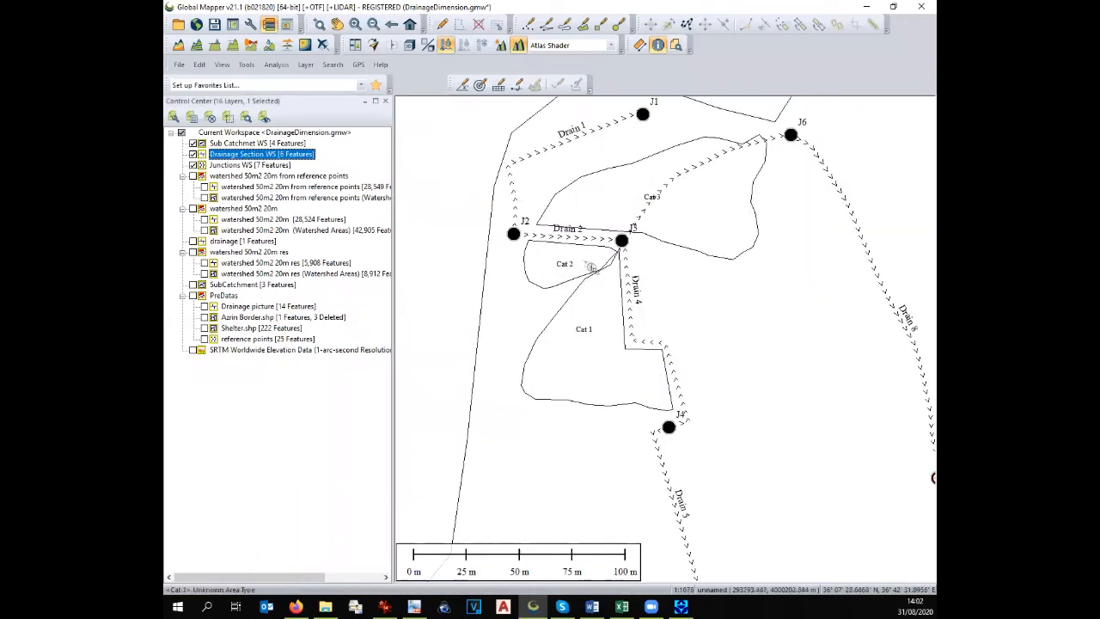
Look up Drain 2's length in Global Mapper and enter 51 as Con 2's length in the Excel workbook
click(568, 240)
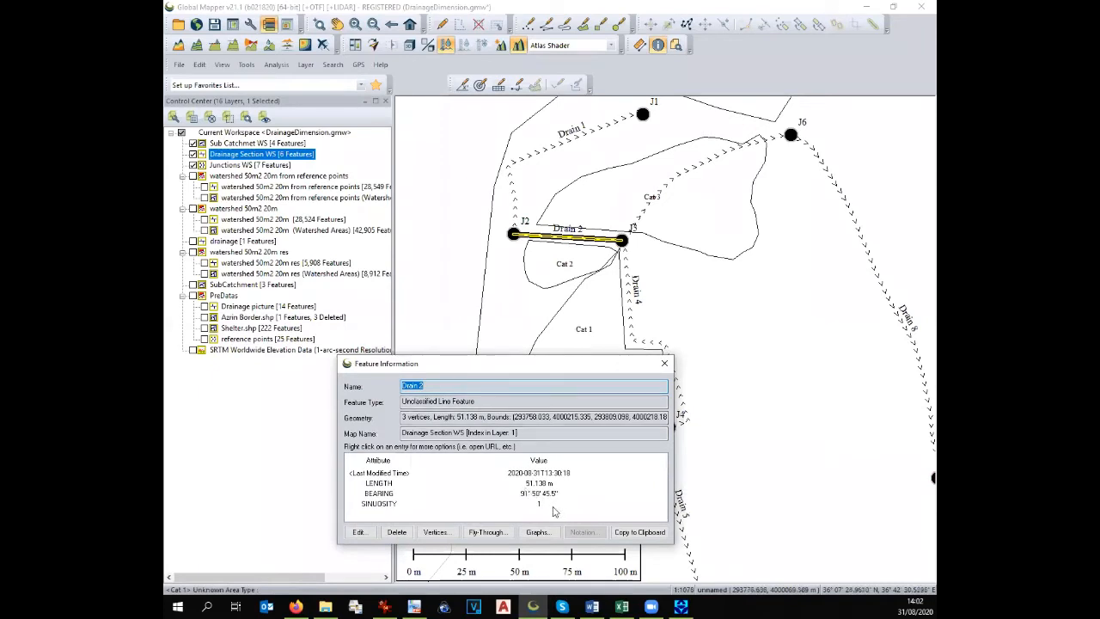
click(622, 607)
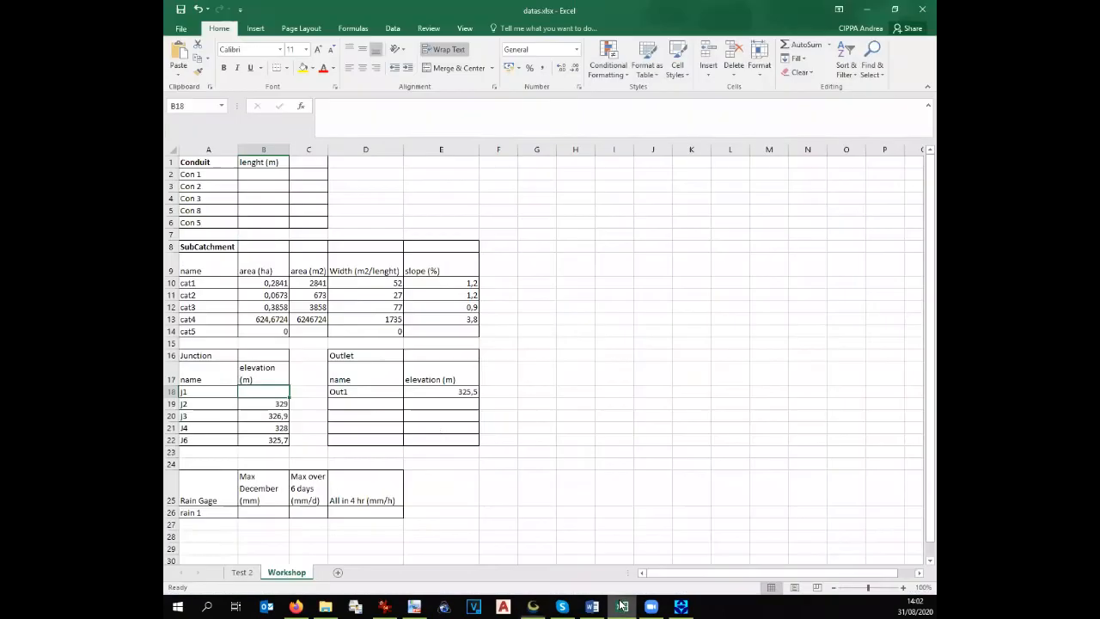
click(257, 187)
text(51)
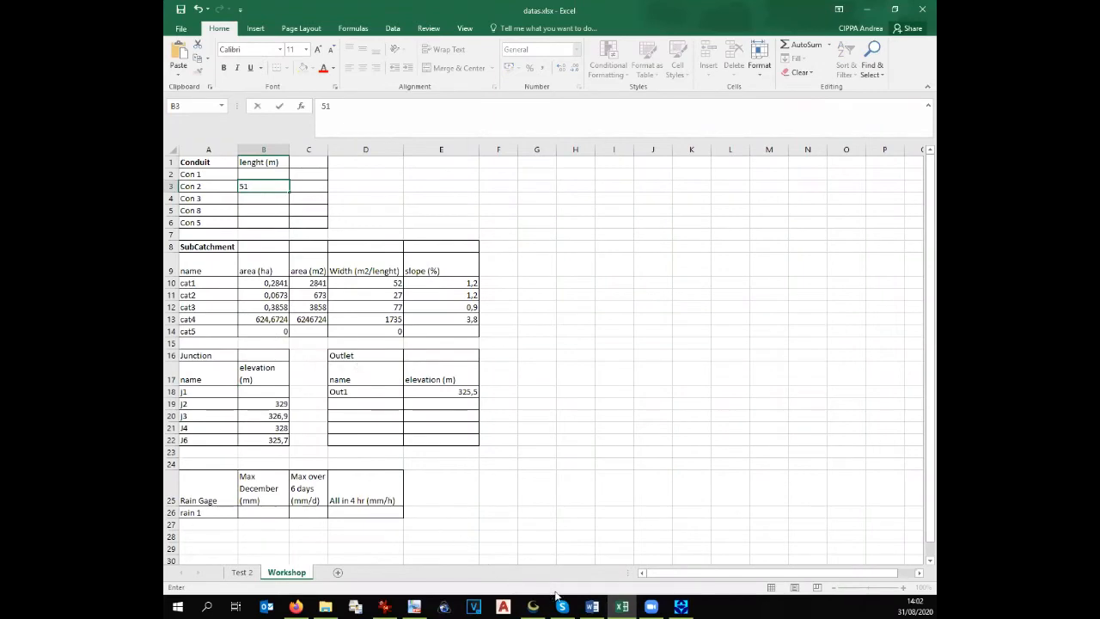
Return to Global Mapper, look up Drain 4's length in its feature information and go back to Excel
click(532, 607)
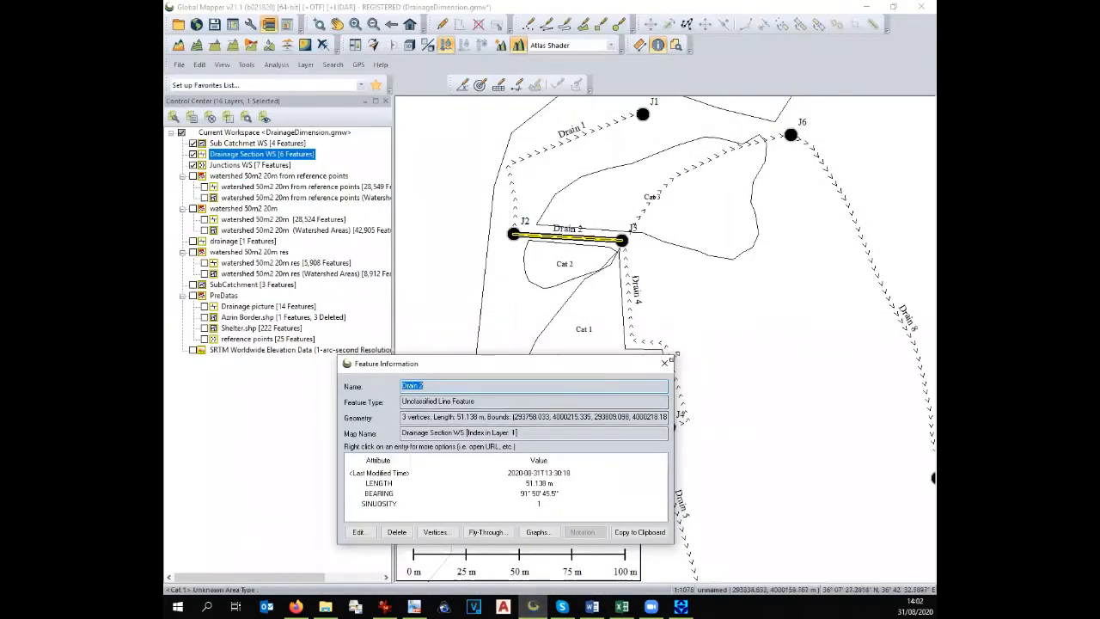
click(664, 362)
click(638, 312)
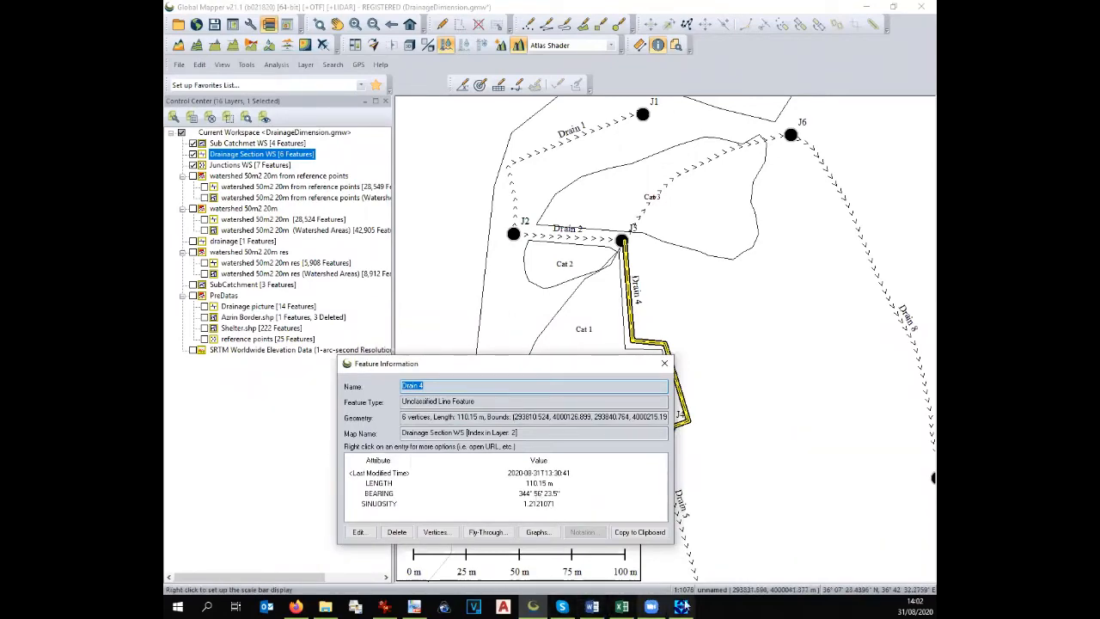
click(622, 606)
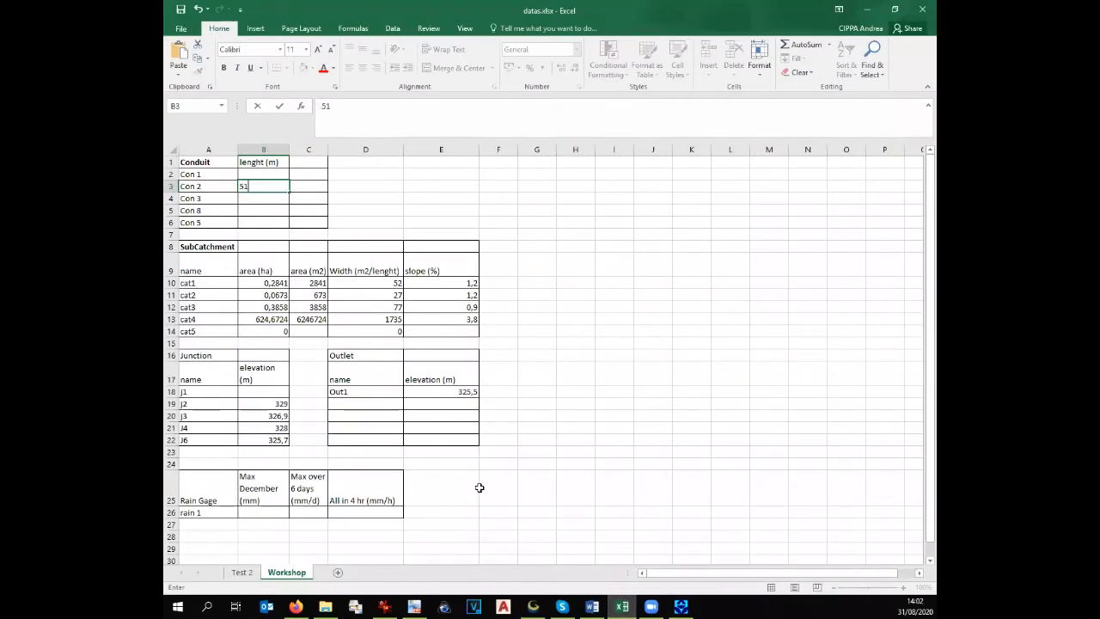
Rename conduit Con 3 as Con 4 and set its length to 110 m
click(220, 197)
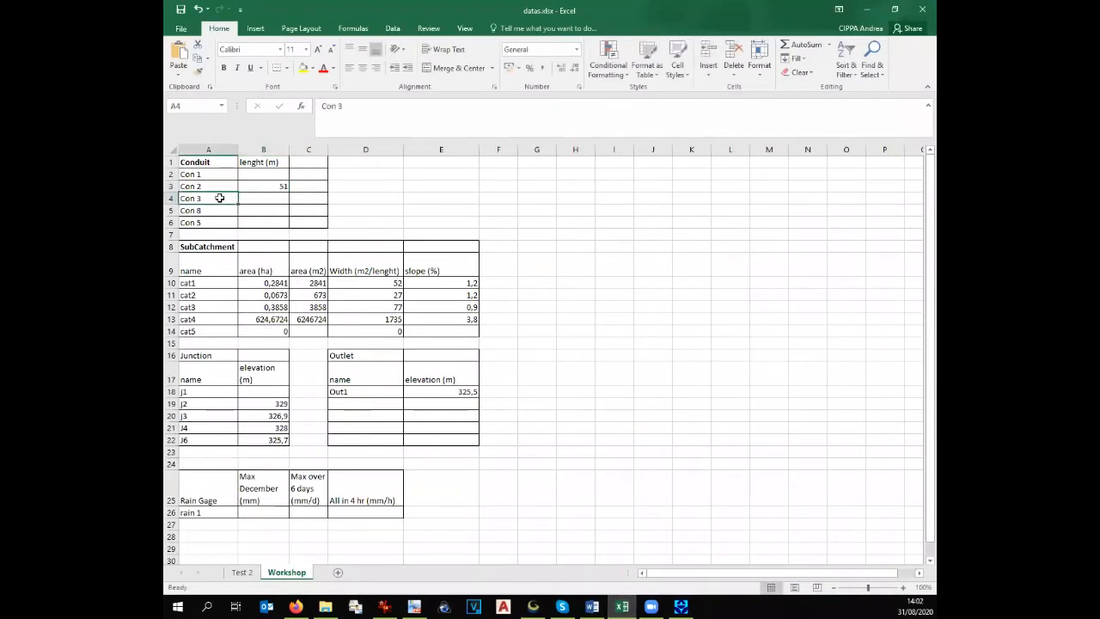
double_click(340, 105)
text(4)
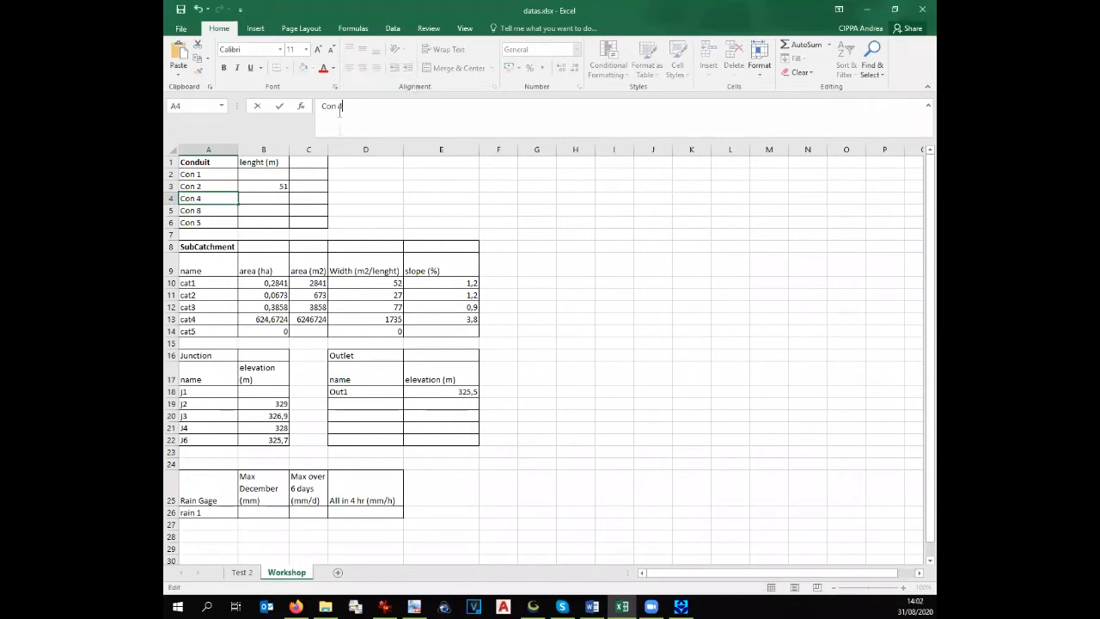
click(278, 197)
text(110)
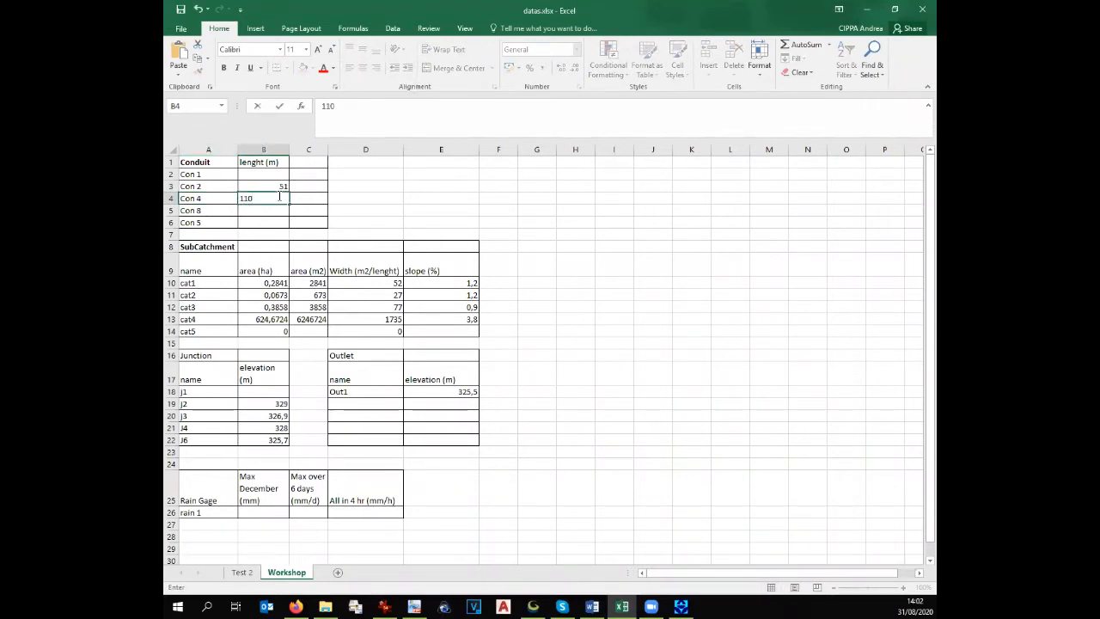
Look up the length of the drain between J3 and J6 in Global Mapper and enter 98 as Con 5's length in Excel
key(alt+Tab)
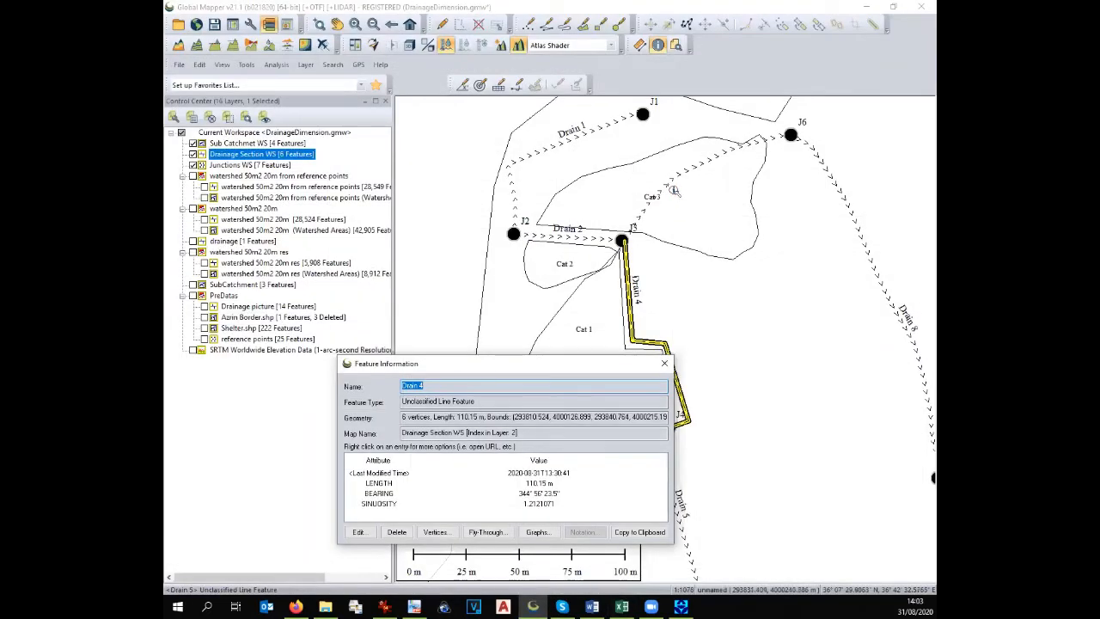
click(675, 191)
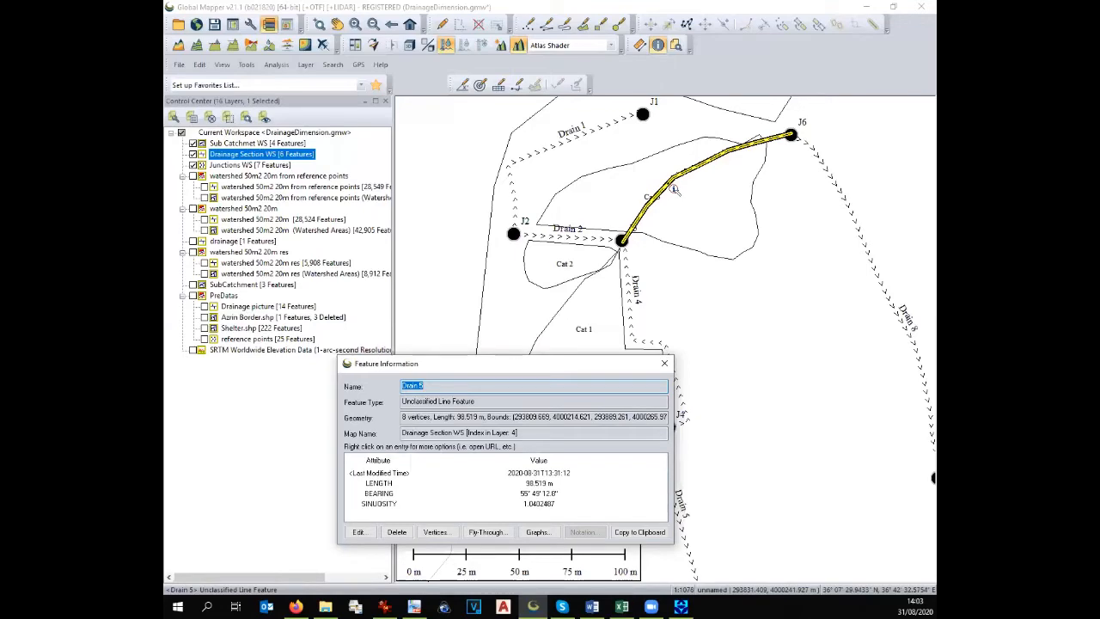
key(alt+Tab)
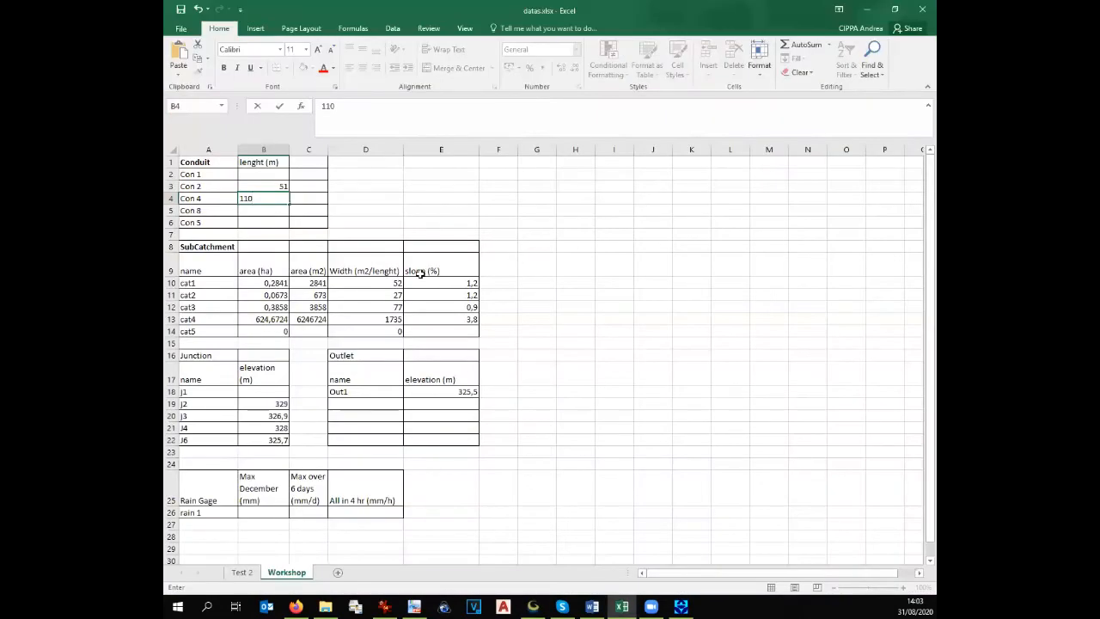
click(252, 220)
text(98)
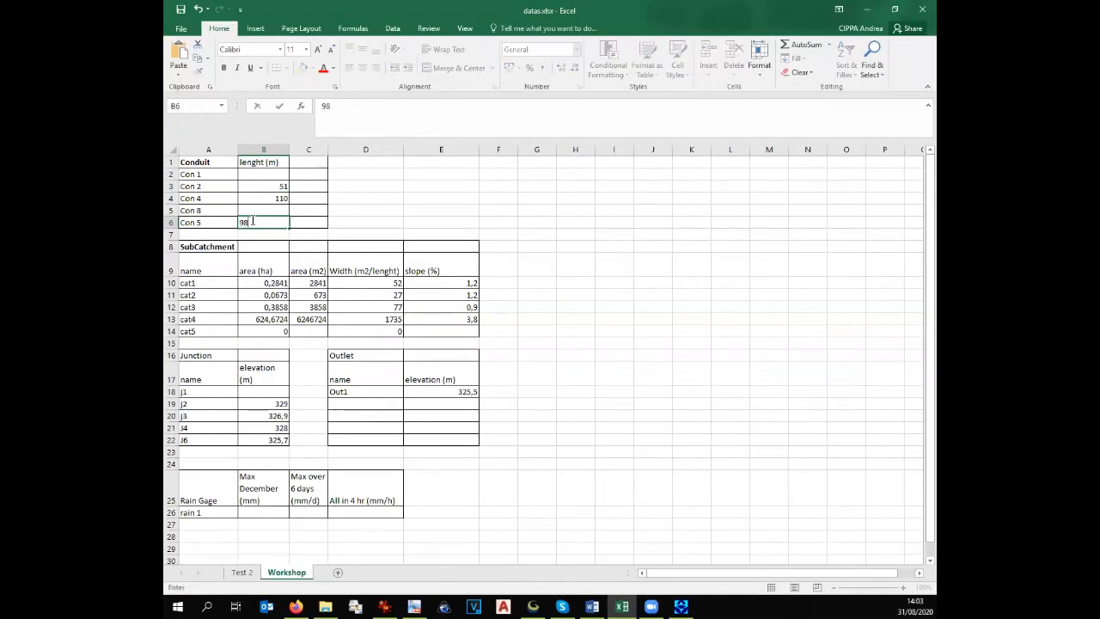
Look up Drain 8's length in Global Mapper and enter 183 as Con 8's length in Excel
key(alt+Tab)
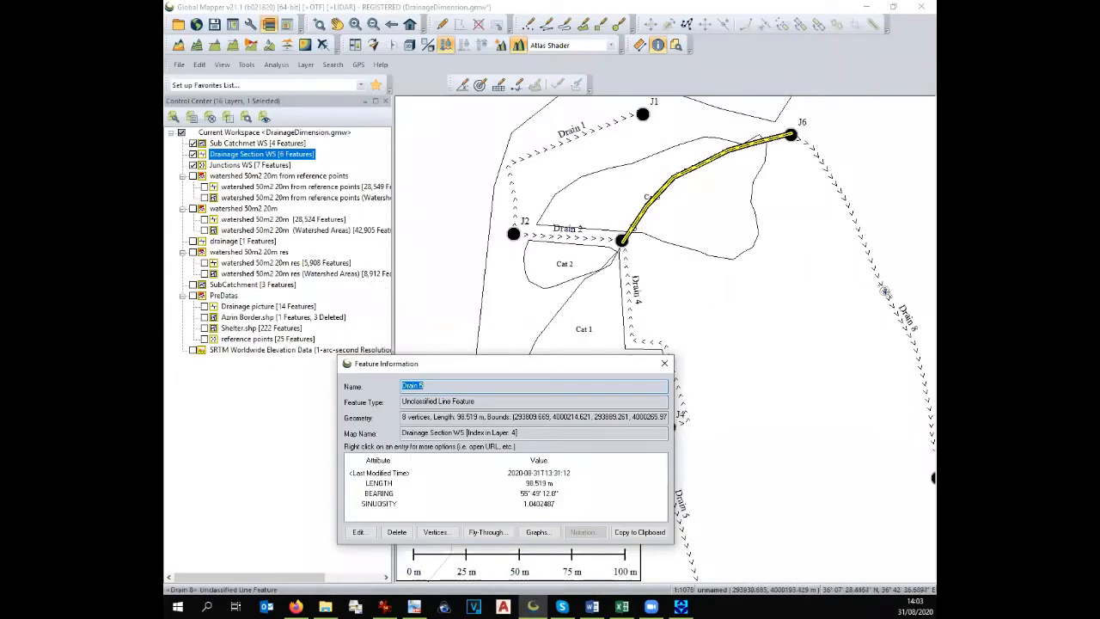
click(887, 290)
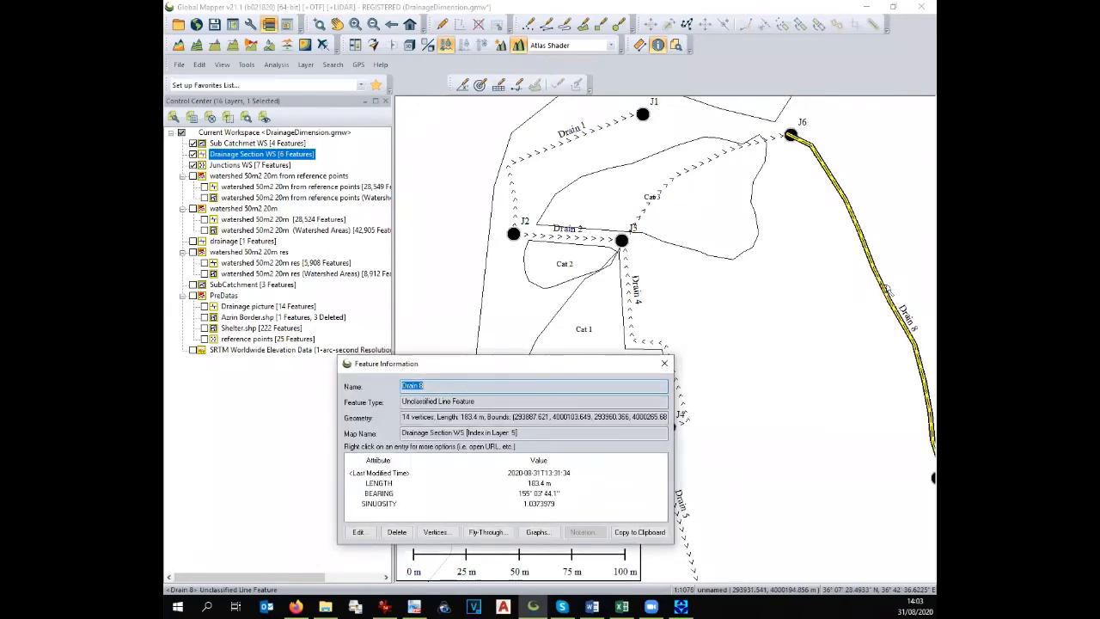
key(alt+Tab)
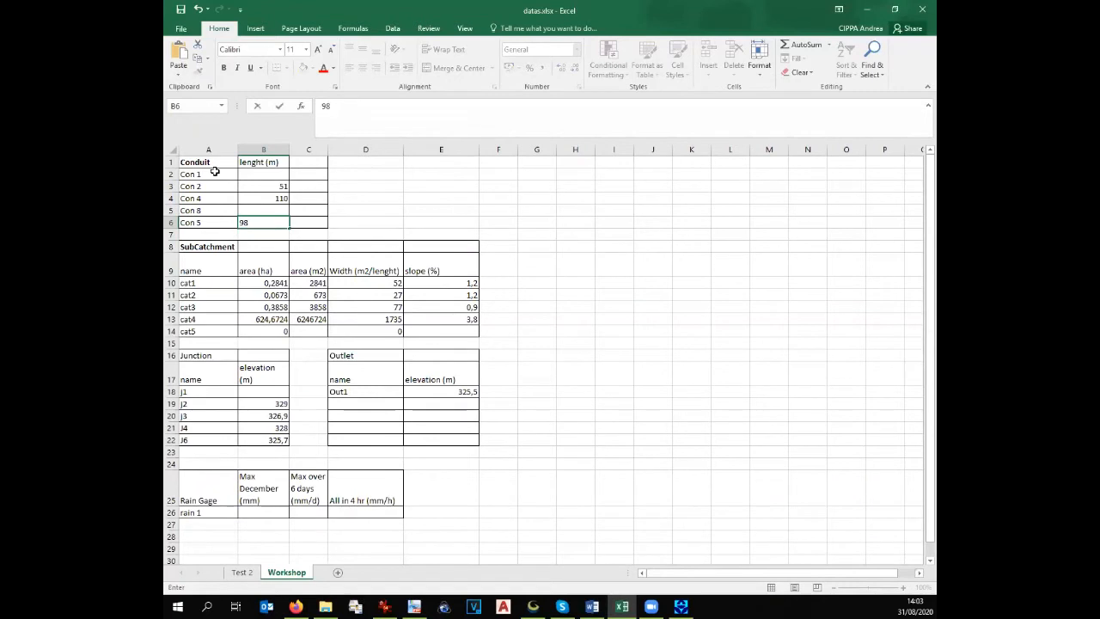
click(276, 209)
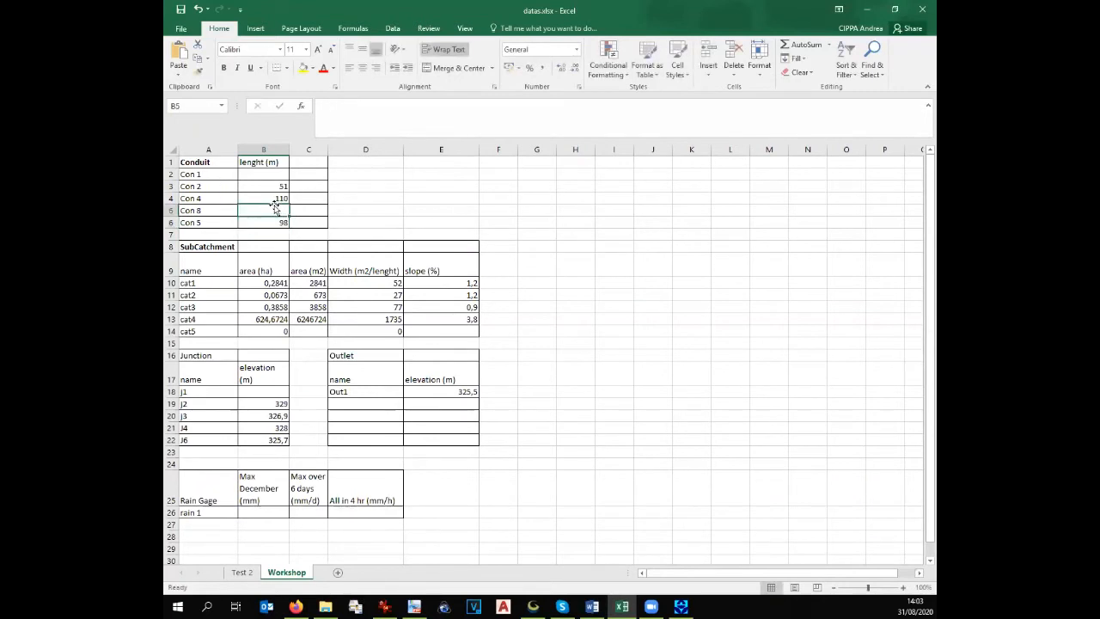
text(183)
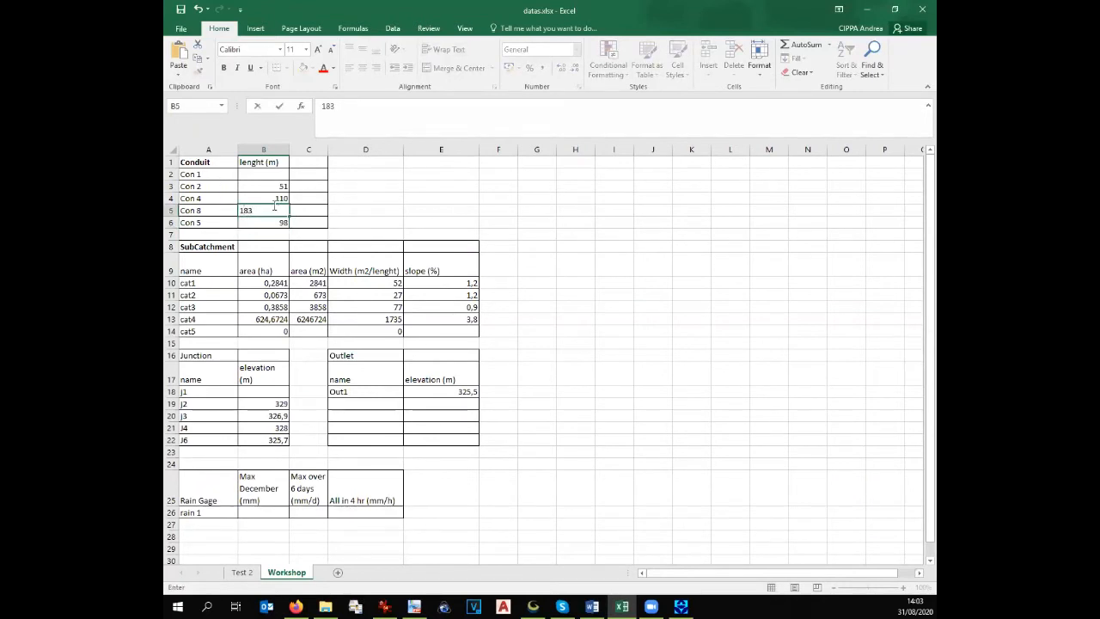
click(427, 248)
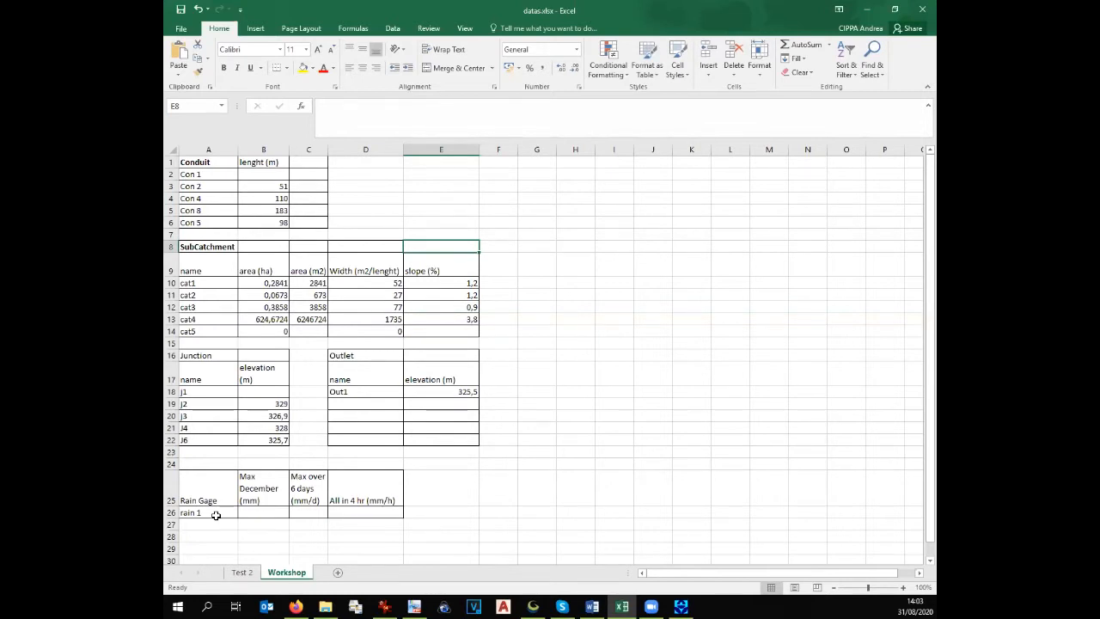
click(297, 606)
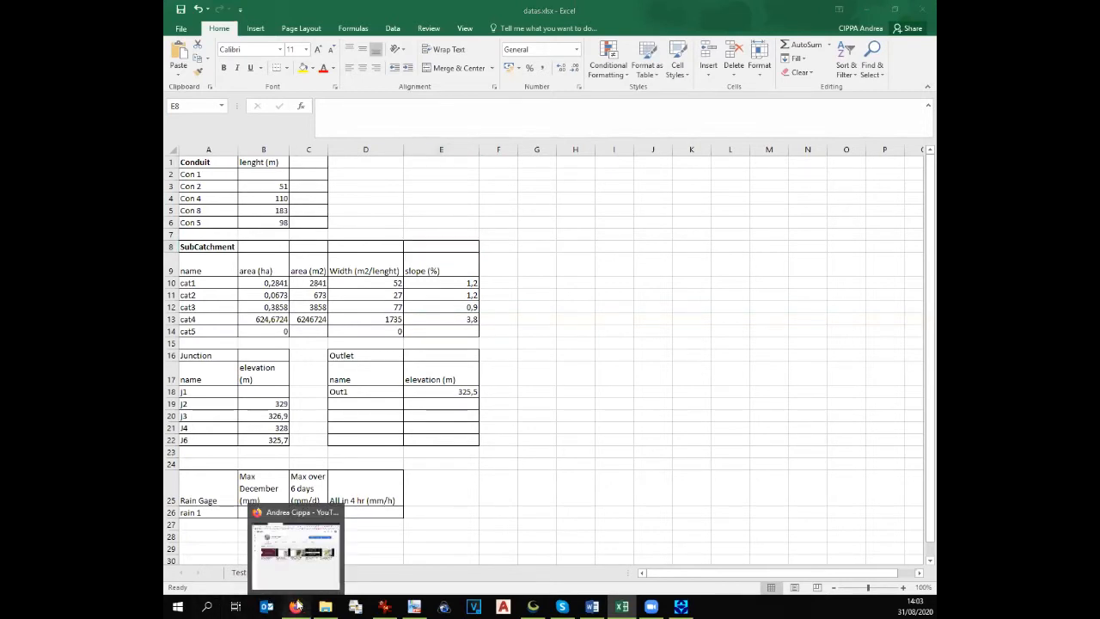
click(592, 605)
scroll(584, 564, down, 5)
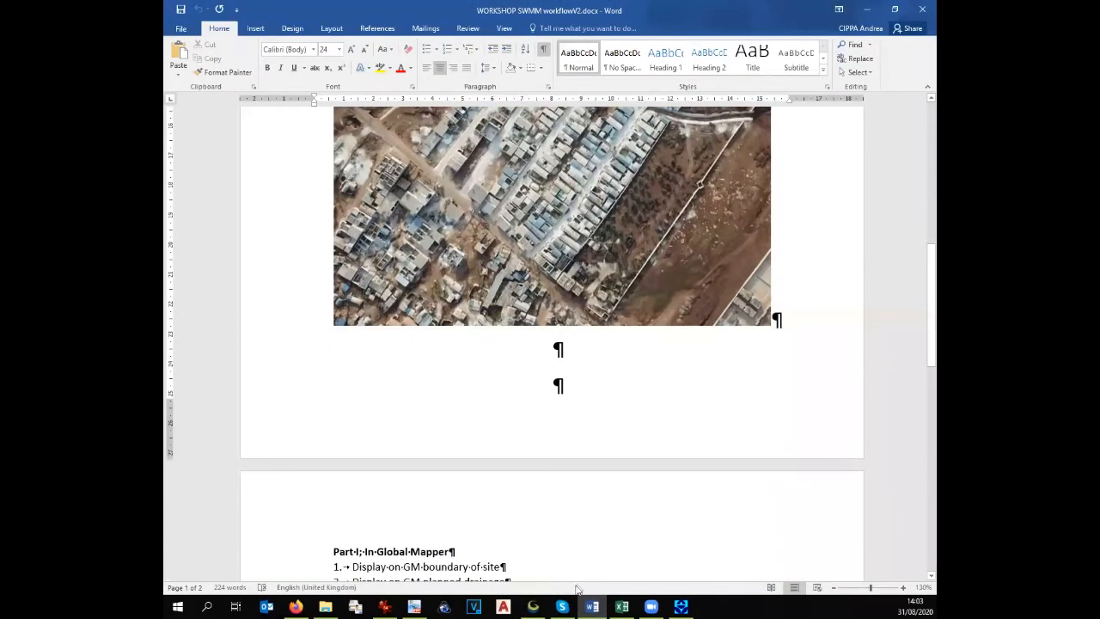
Open SWMM references.docx from the Desktop SWMM folder and show its meteorological data reference
click(331, 606)
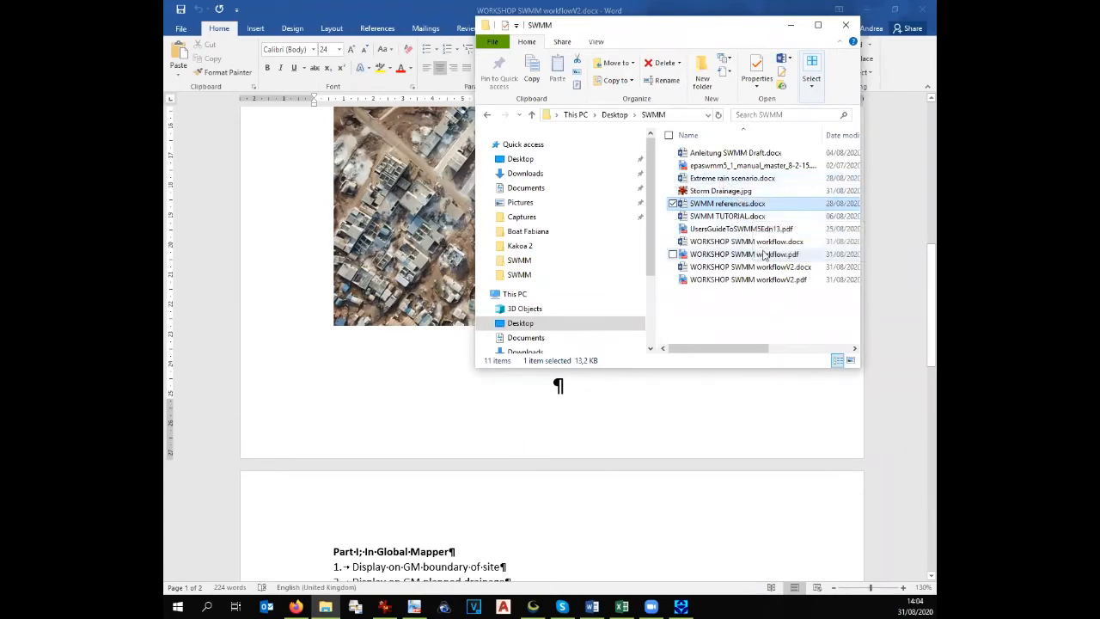
click(528, 163)
click(529, 263)
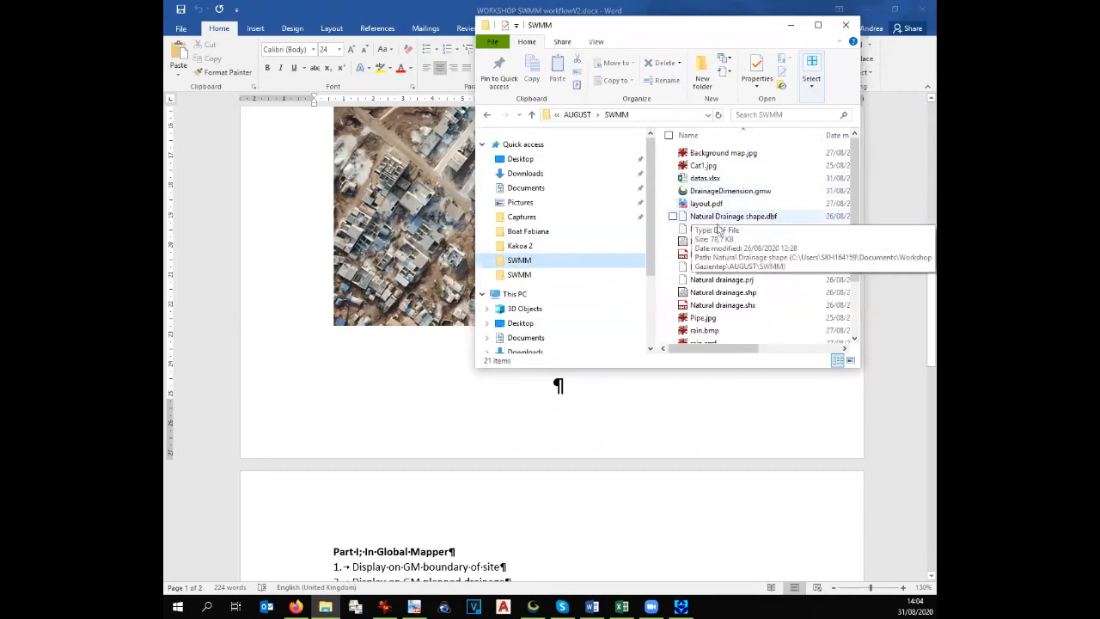
scroll(727, 254, down, 2)
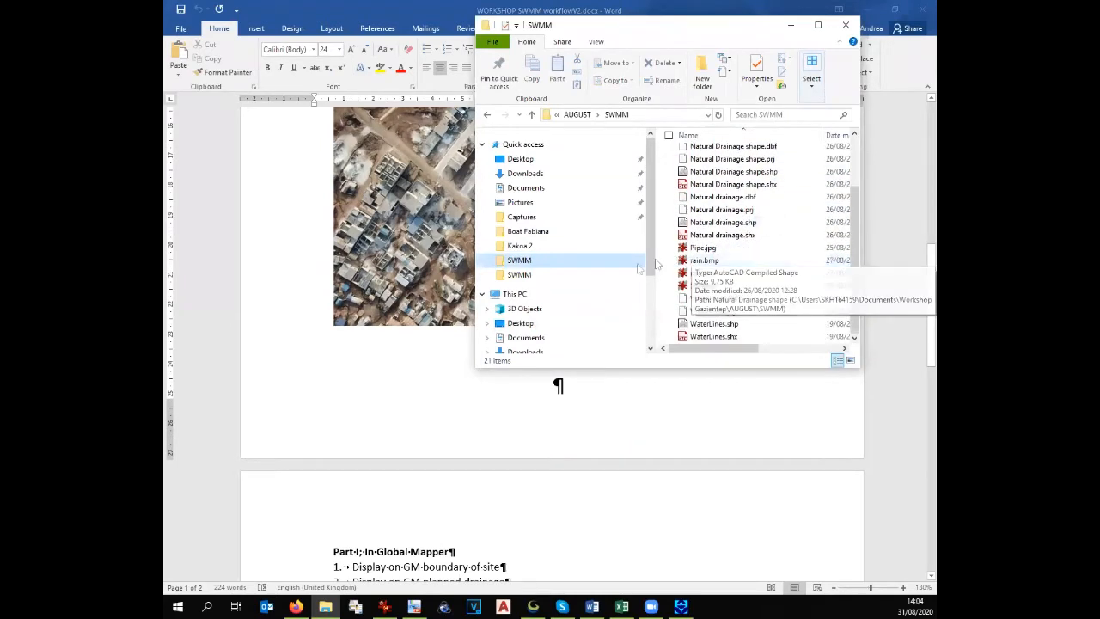
click(606, 274)
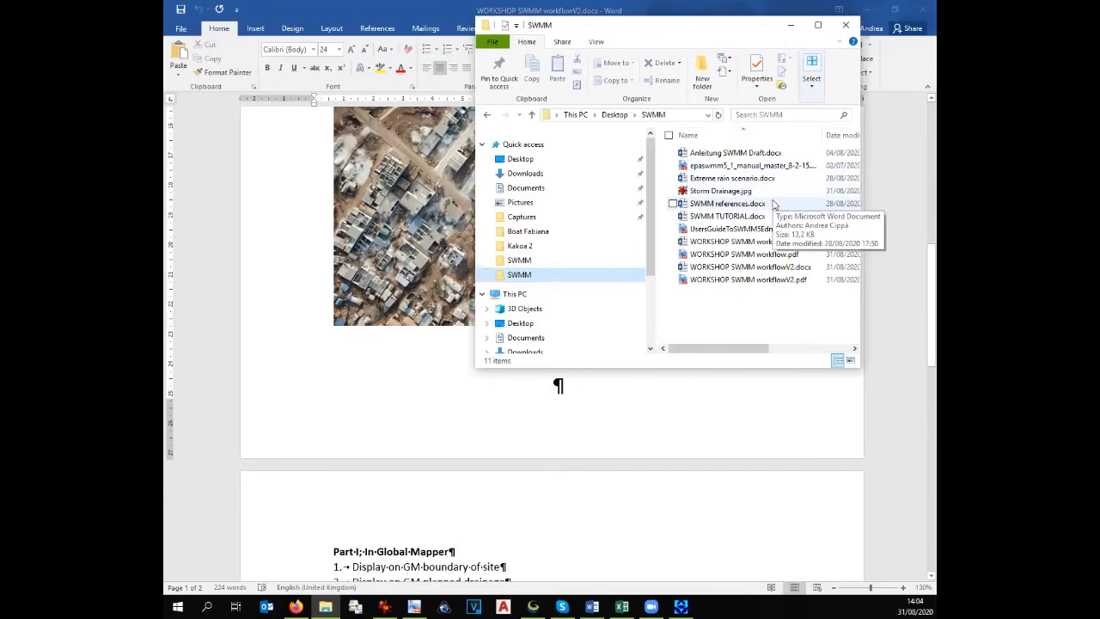
double_click(773, 202)
scroll(638, 302, down, 5)
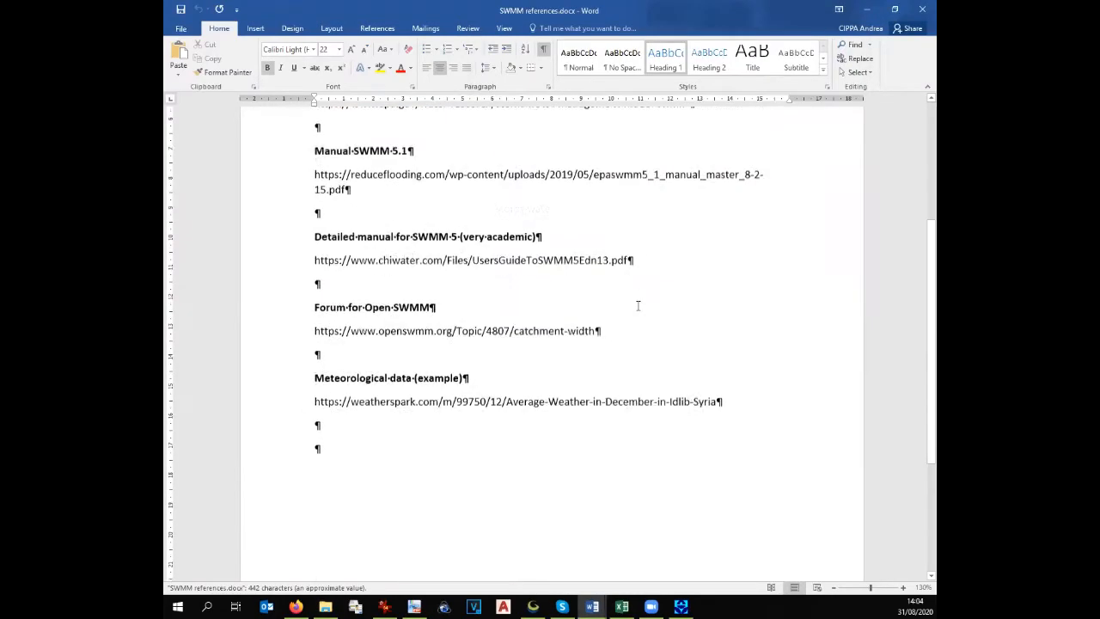
Copy the Weather Spark link under Meteorological data (example) and open it in Firefox
triple_click(491, 376)
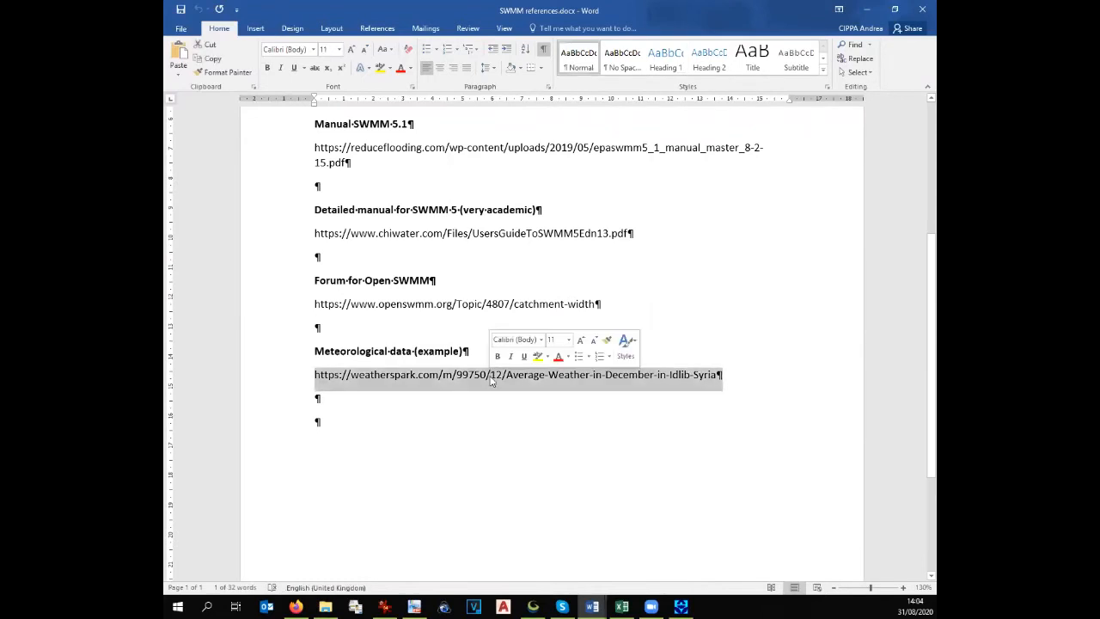
key(ctrl+c)
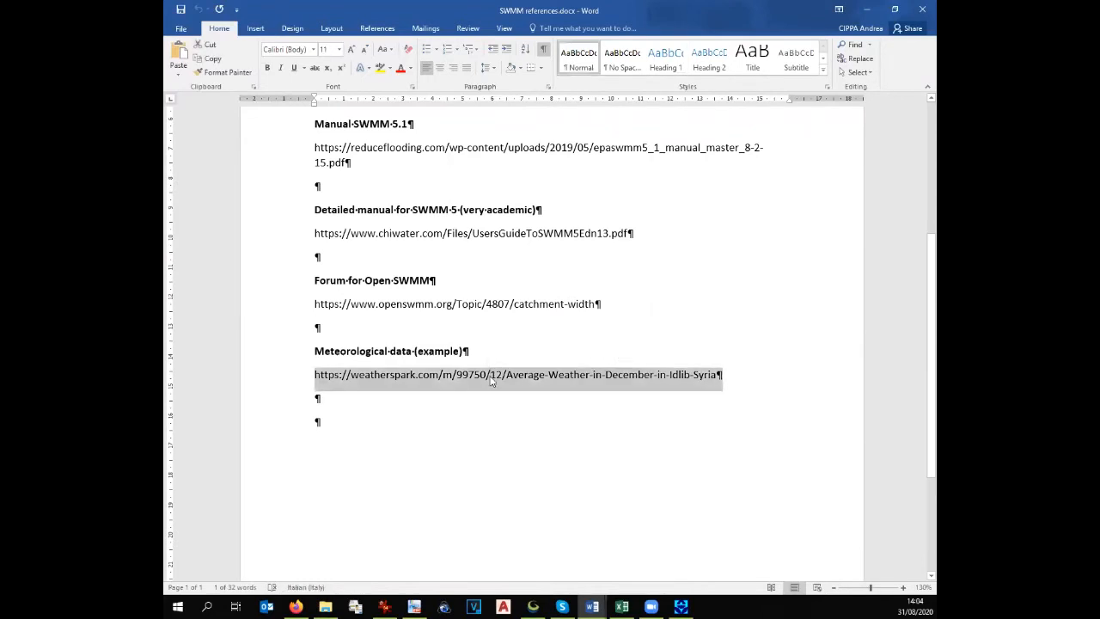
click(296, 607)
click(413, 32)
key(ctrl+v)
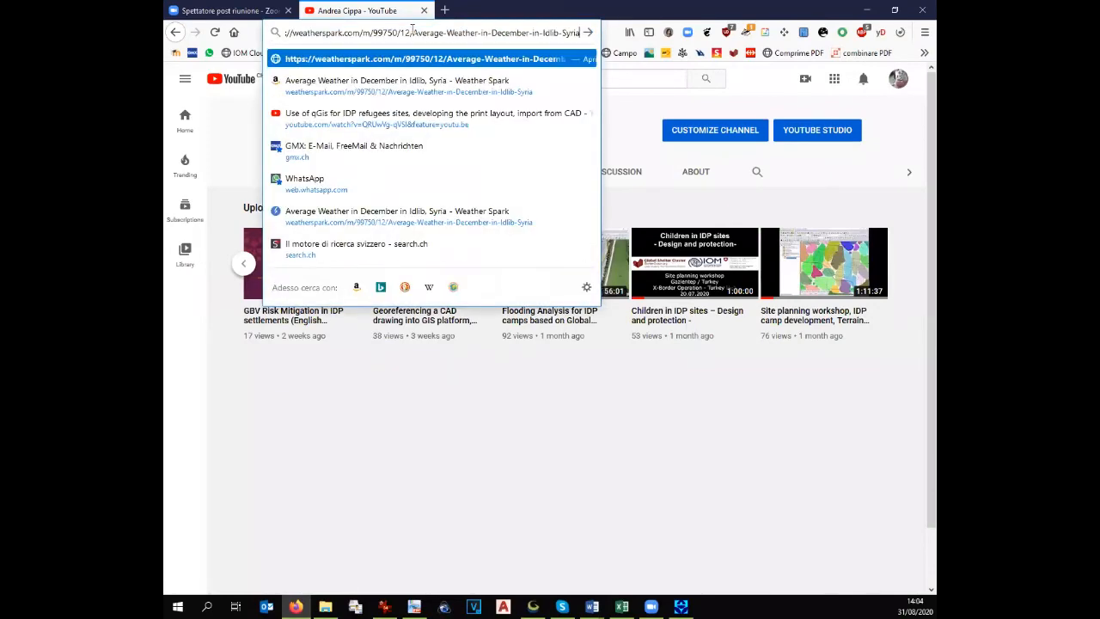
key(Return)
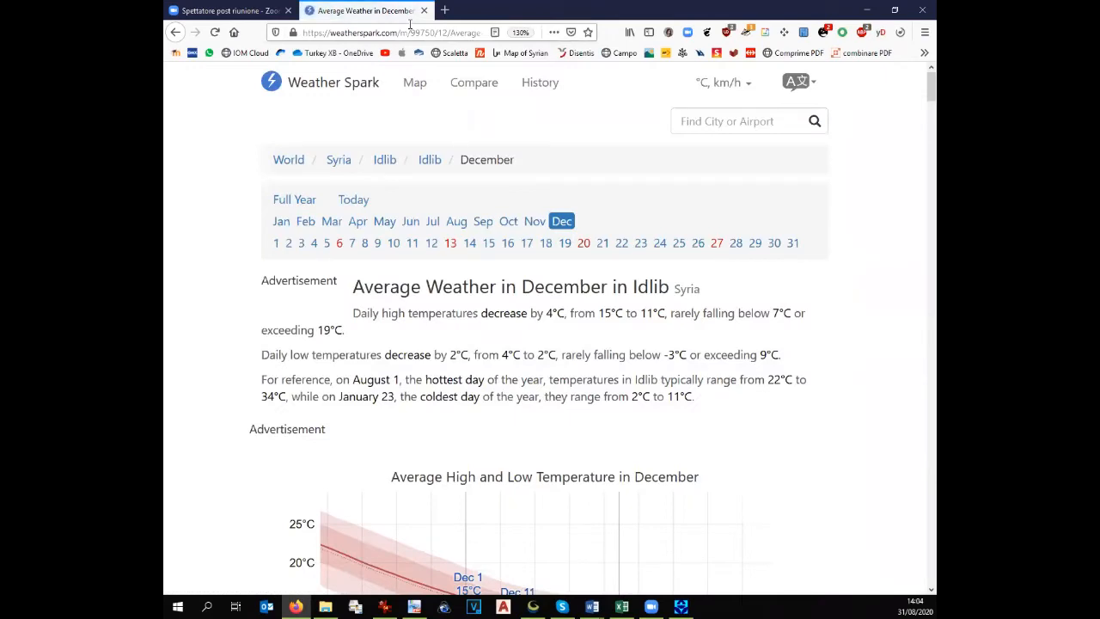
Open Idlib's full-year weather page, examine the Average Monthly Rainfall chart and return to the month links
click(430, 160)
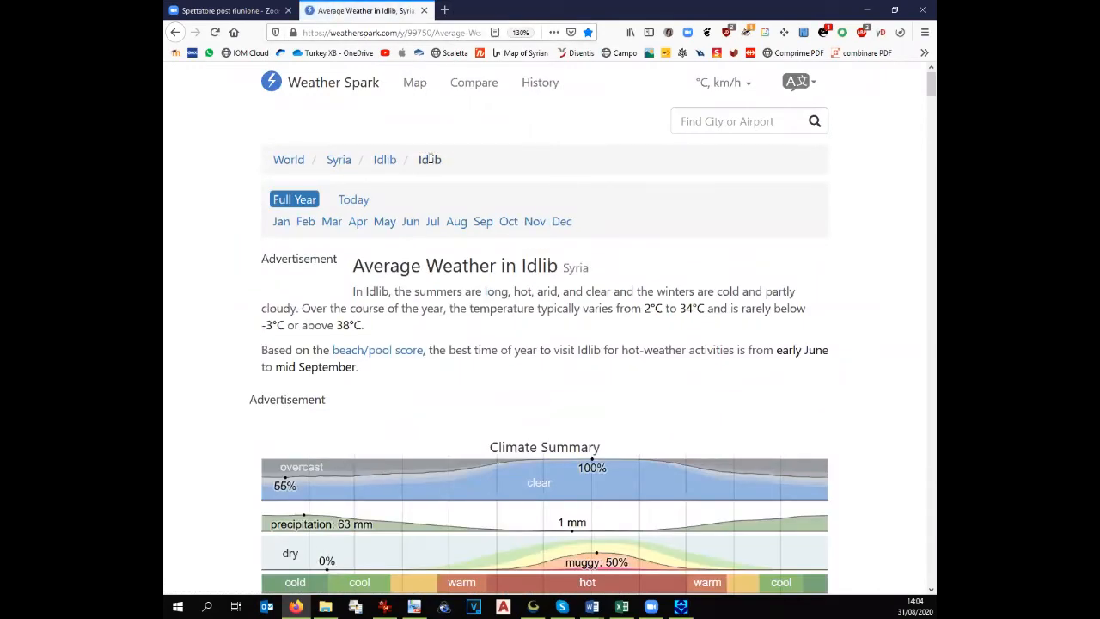
scroll(430, 159, down, 15)
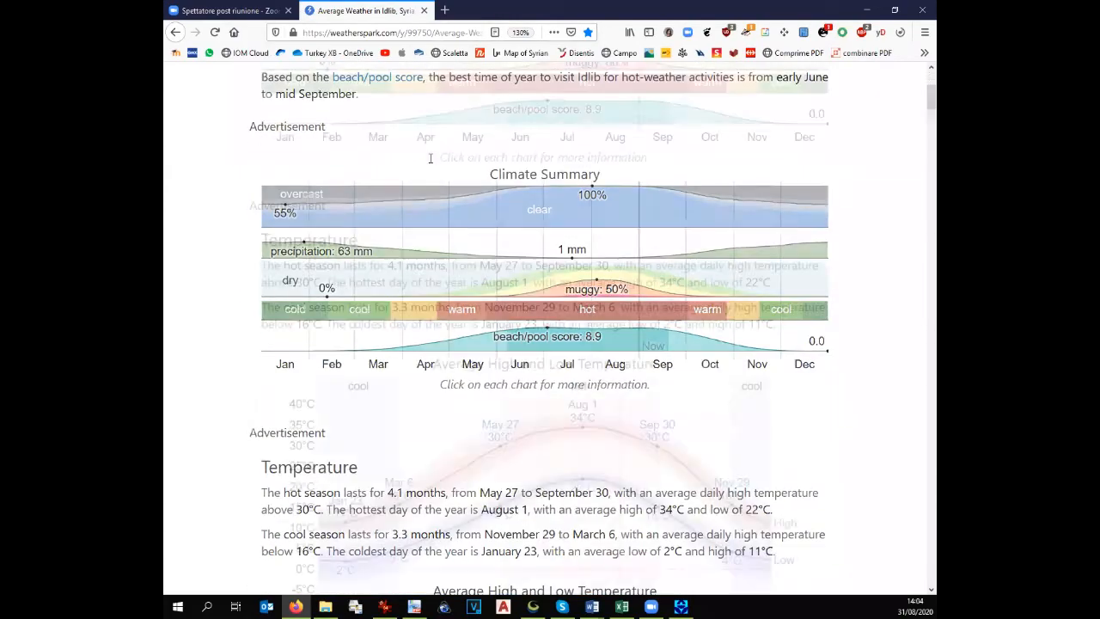
scroll(429, 159, down, 12)
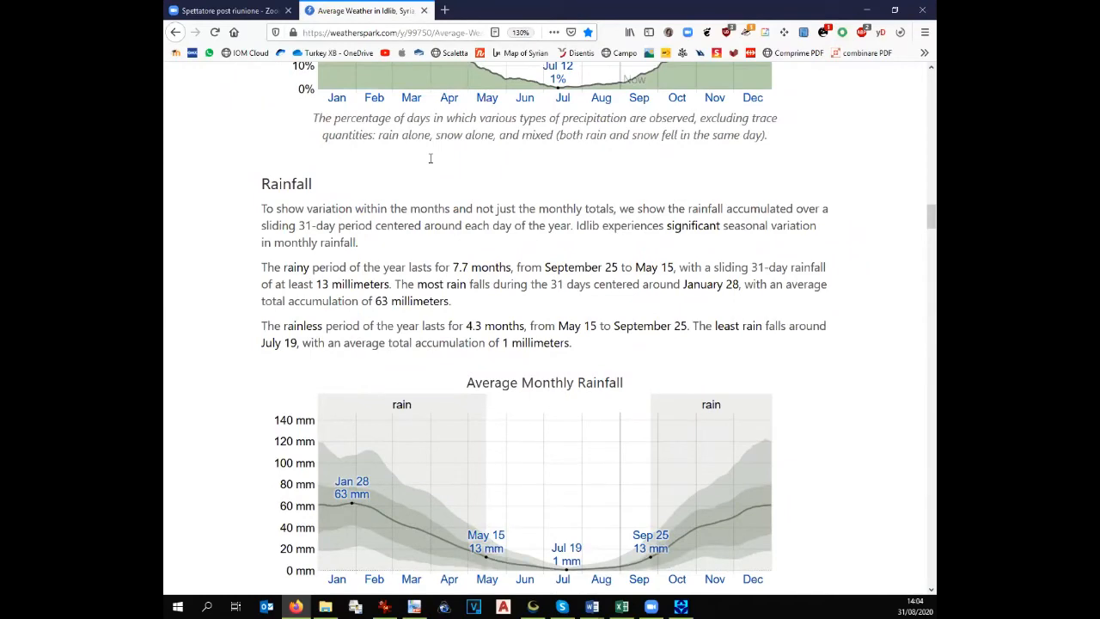
scroll(430, 158, down, 2)
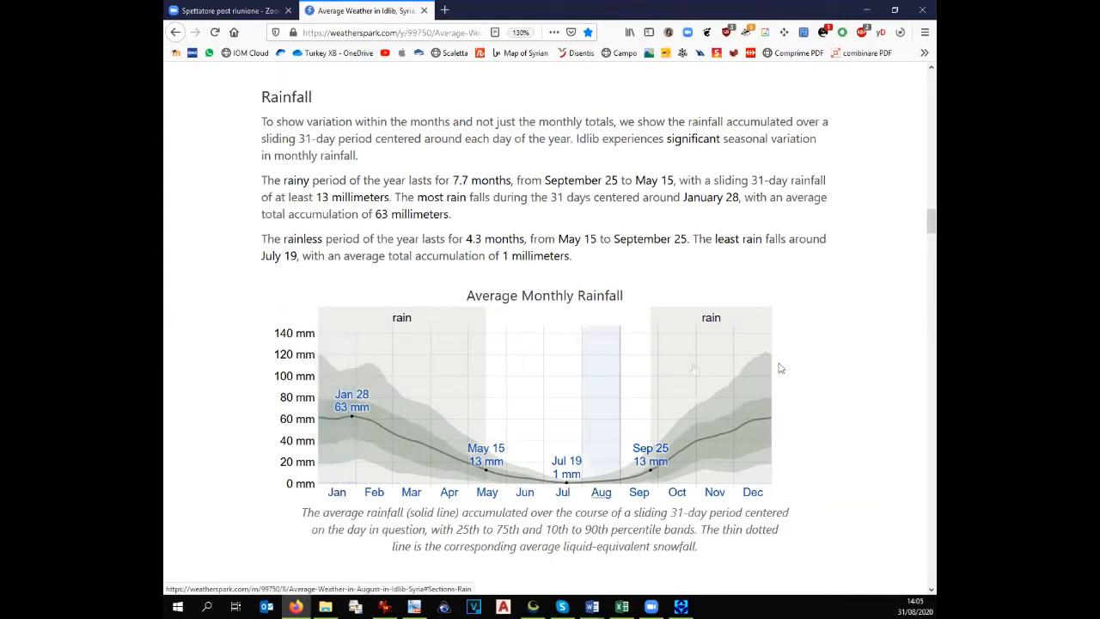
scroll(743, 361, up, 3)
scroll(743, 361, up, 20)
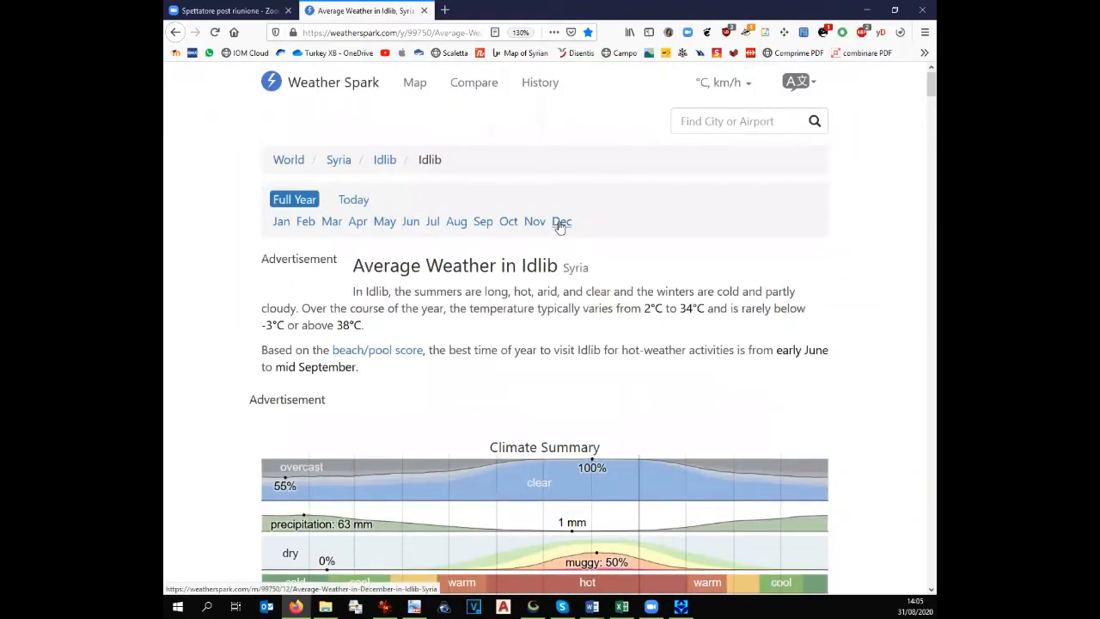
Open Idlib's average weather for December and examine the temperature, precipitation probability and monthly rainfall charts
click(560, 221)
scroll(565, 246, down, 10)
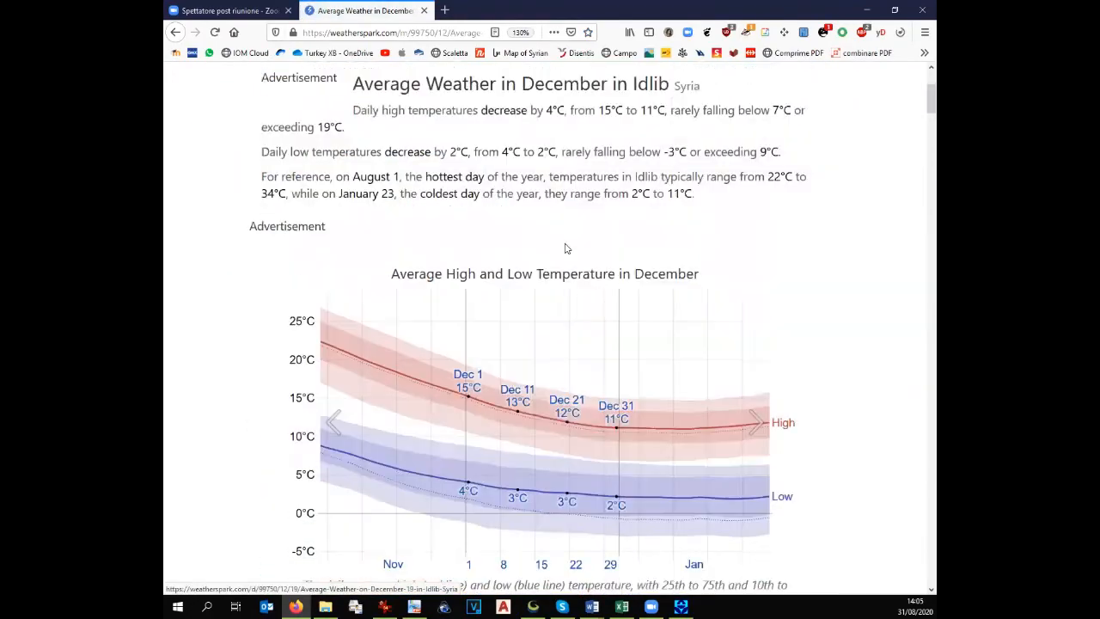
scroll(566, 249, down, 15)
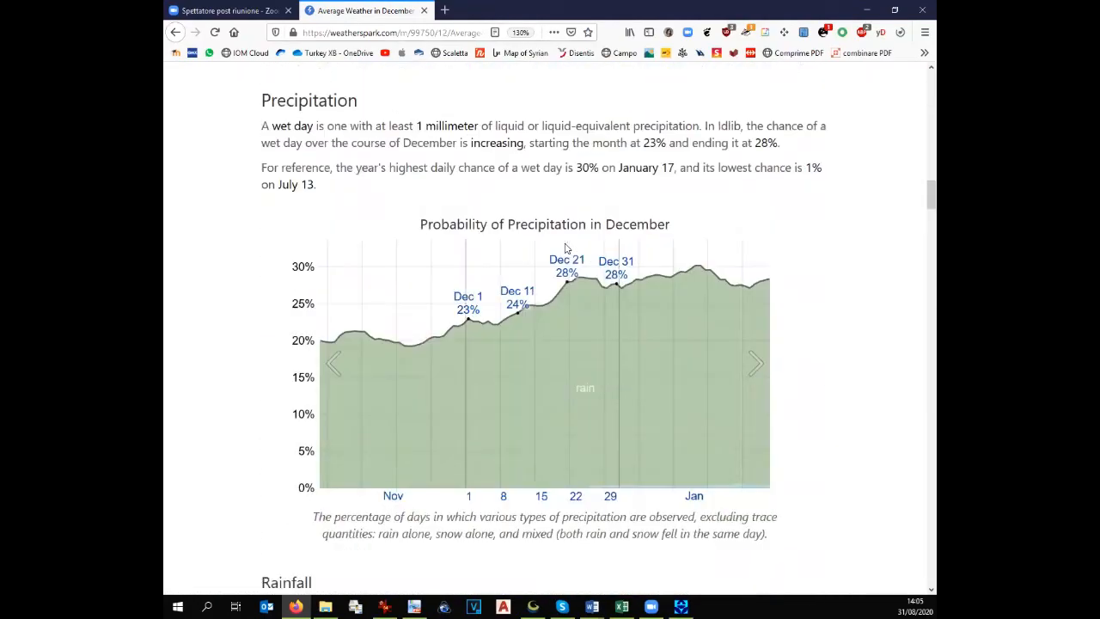
scroll(566, 249, down, 6)
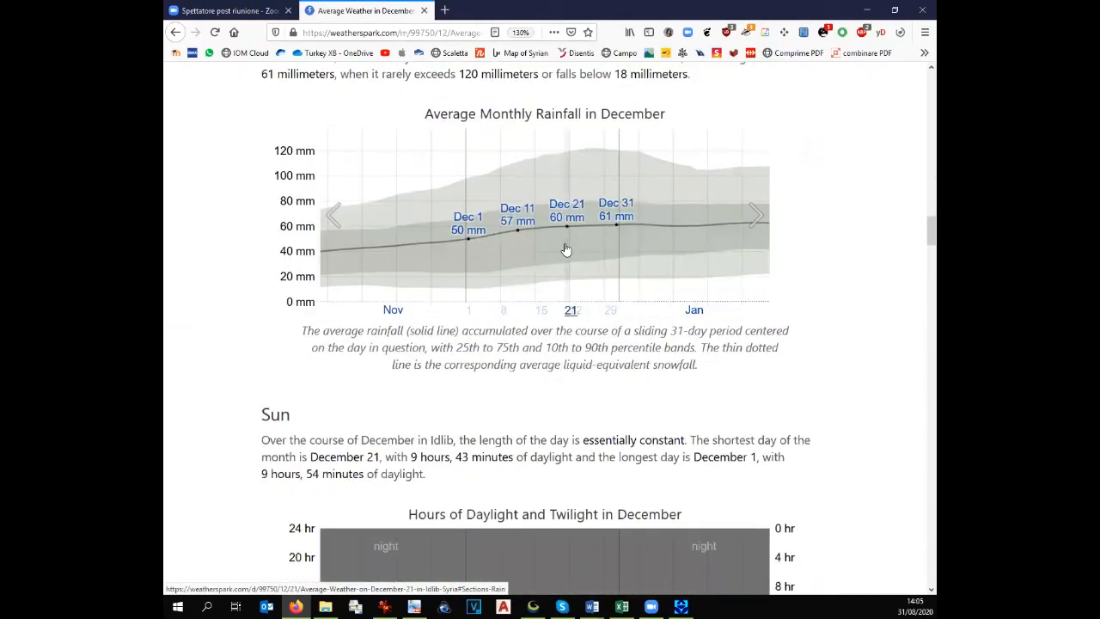
scroll(565, 249, down, 2)
scroll(565, 249, up, 2)
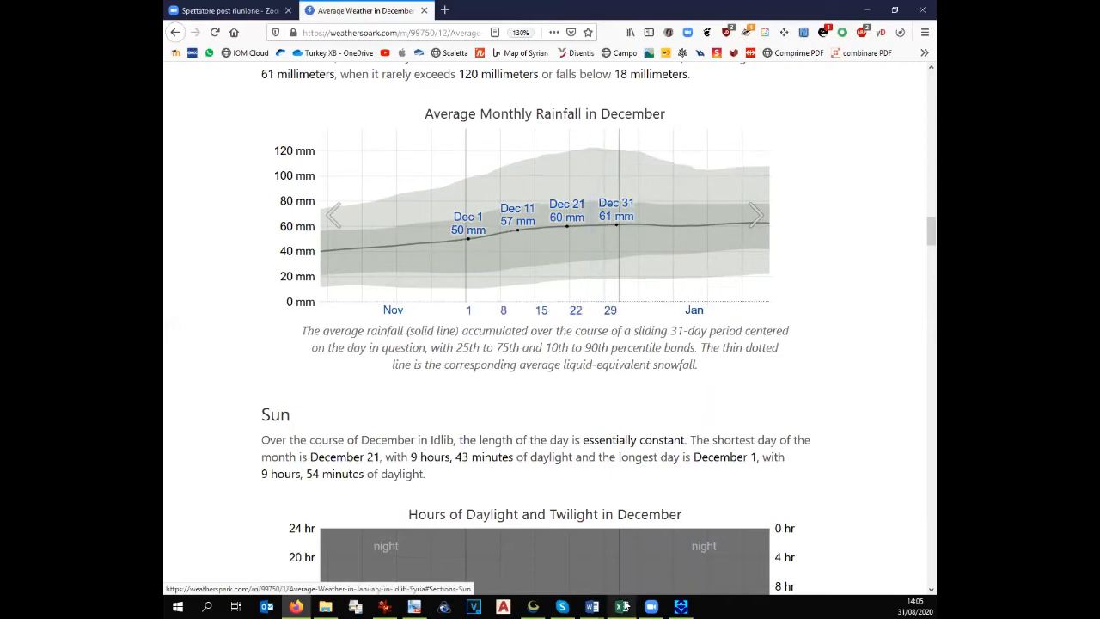
Switch to the datas.xlsx workbook in Excel and enter 120 as the Max December (mm) value for rain 1
click(622, 606)
scroll(473, 467, down, 1)
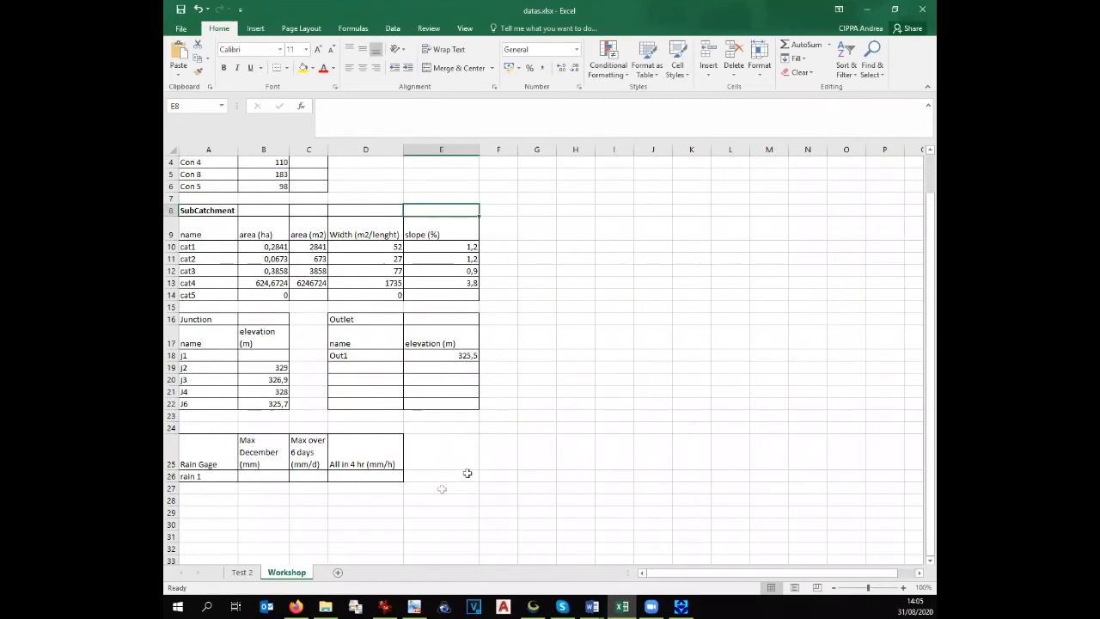
click(273, 474)
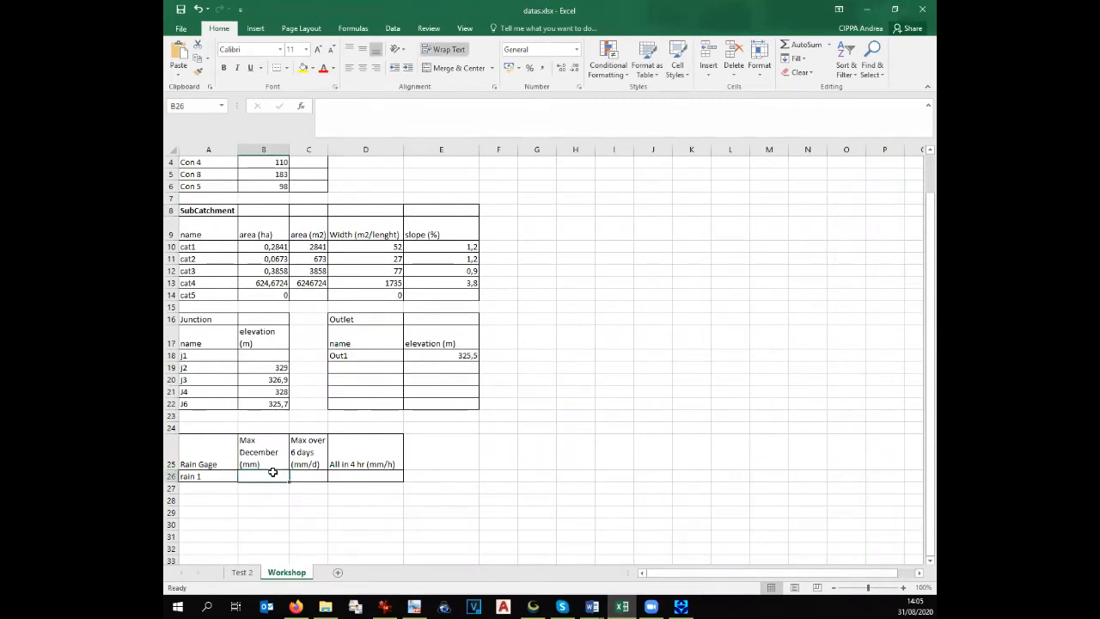
text(120)
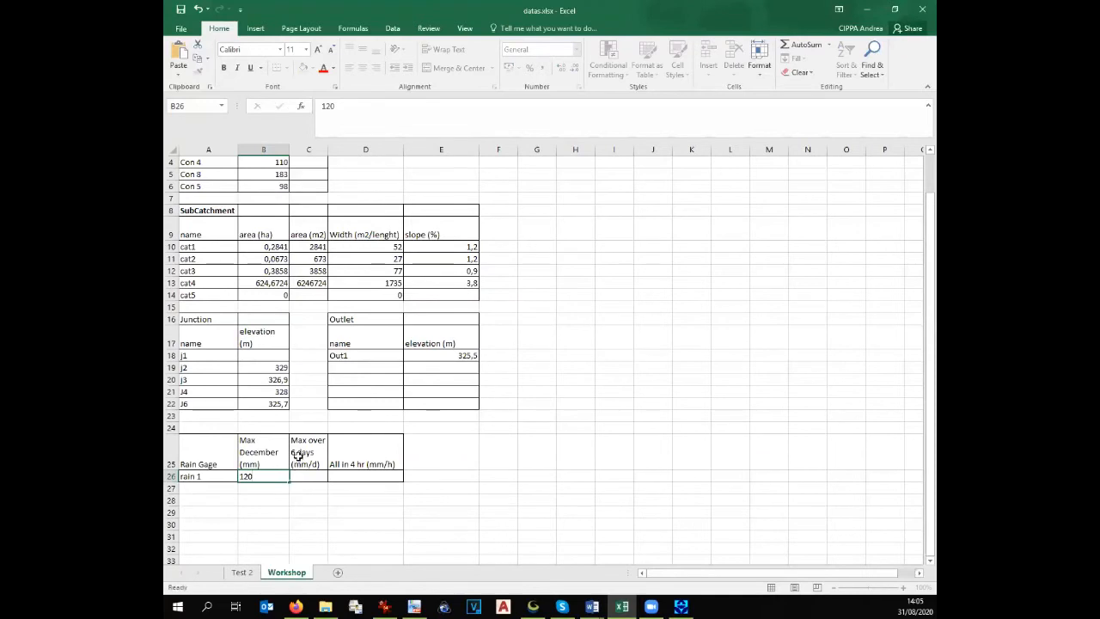
Change the header in C25 to "Max over 4 days (mm/d)" and enter 30 below it for rain 1
click(298, 451)
double_click(360, 106)
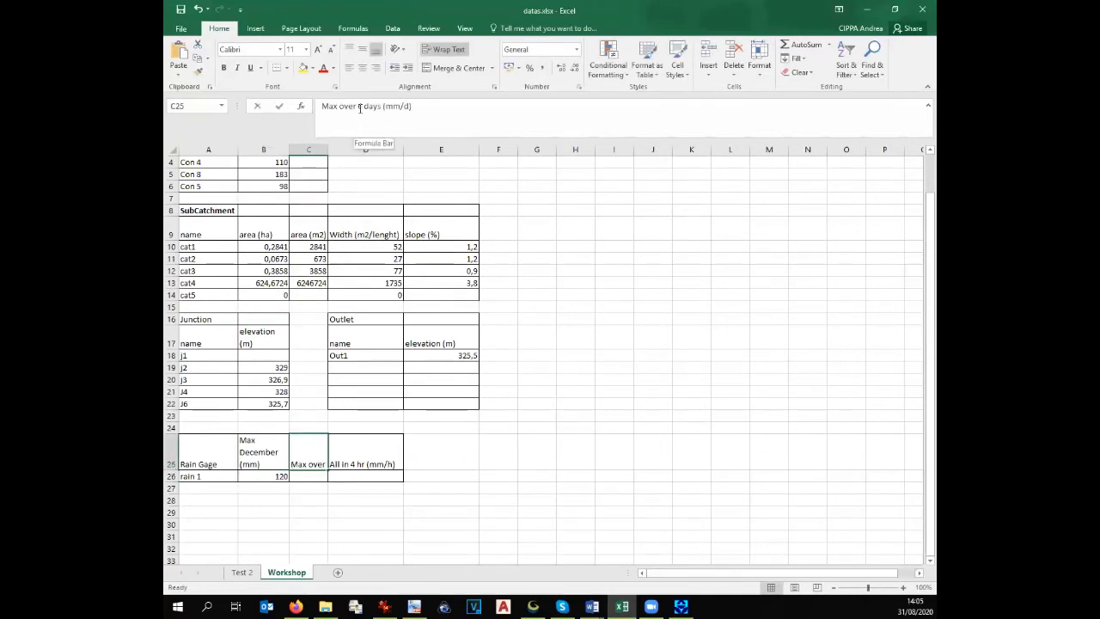
text(4)
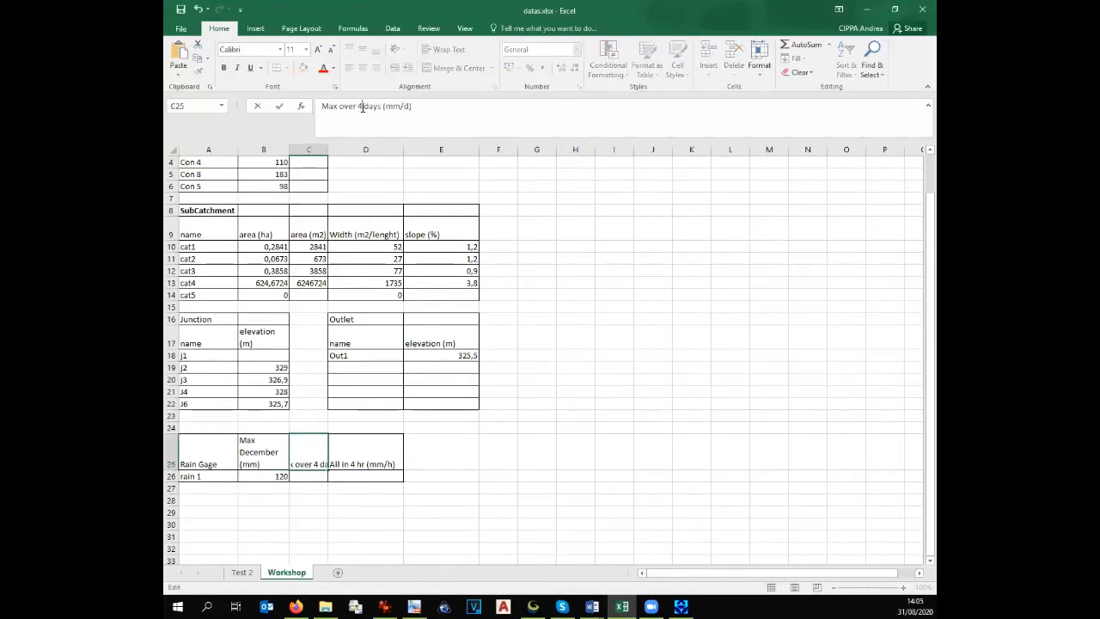
click(310, 478)
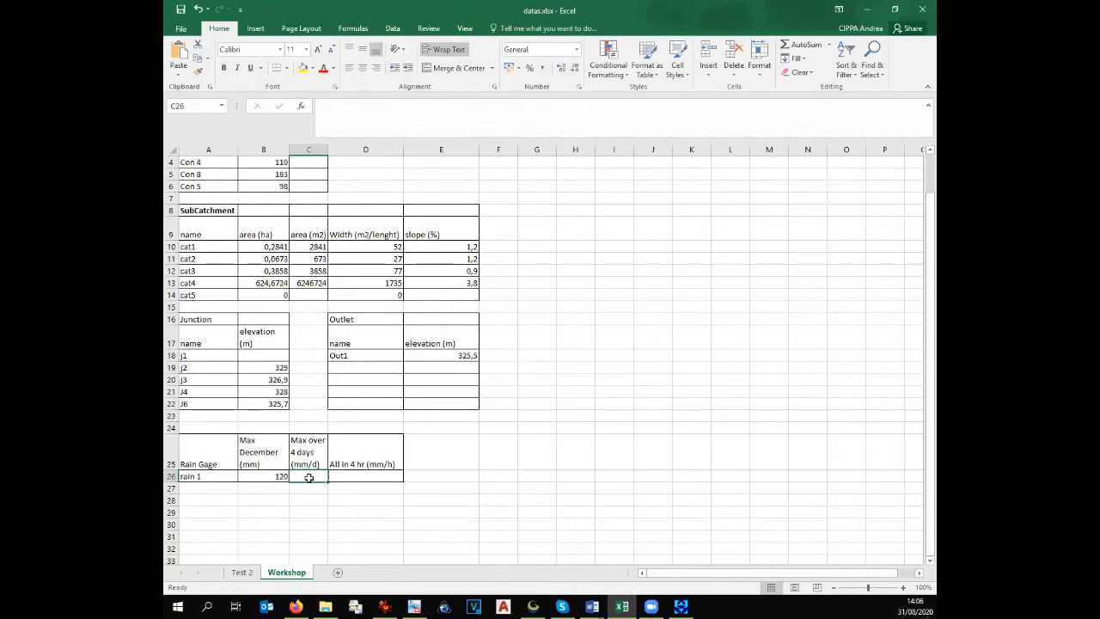
text(30)
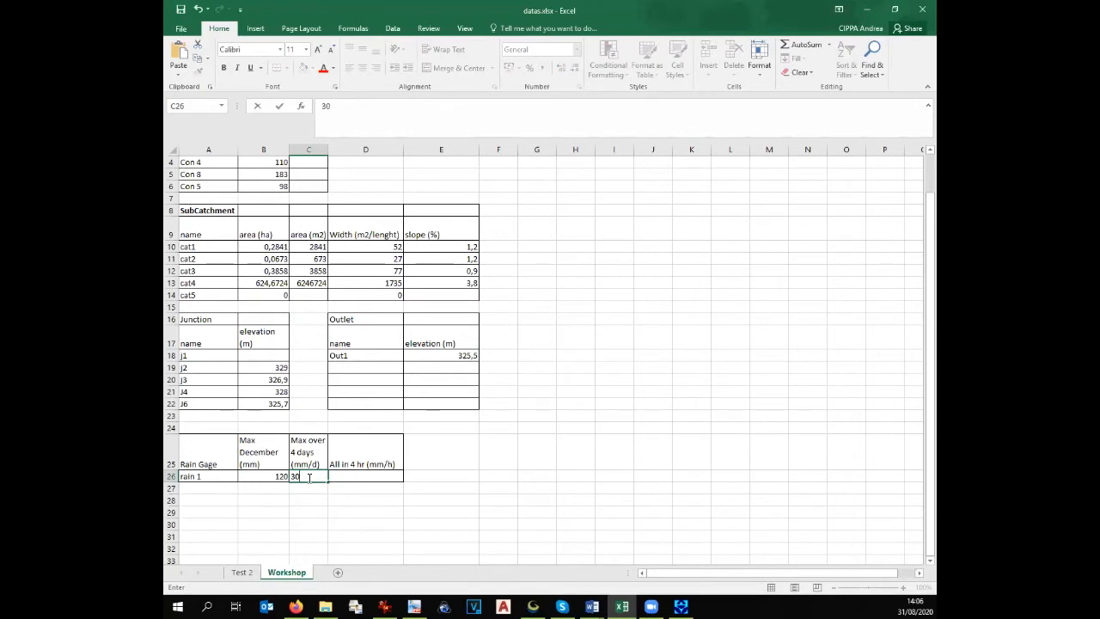
Enter 5 as rain 1's hourly intensity in D26 and change the header above it to "All in 6 hr (mm/h)"
click(353, 476)
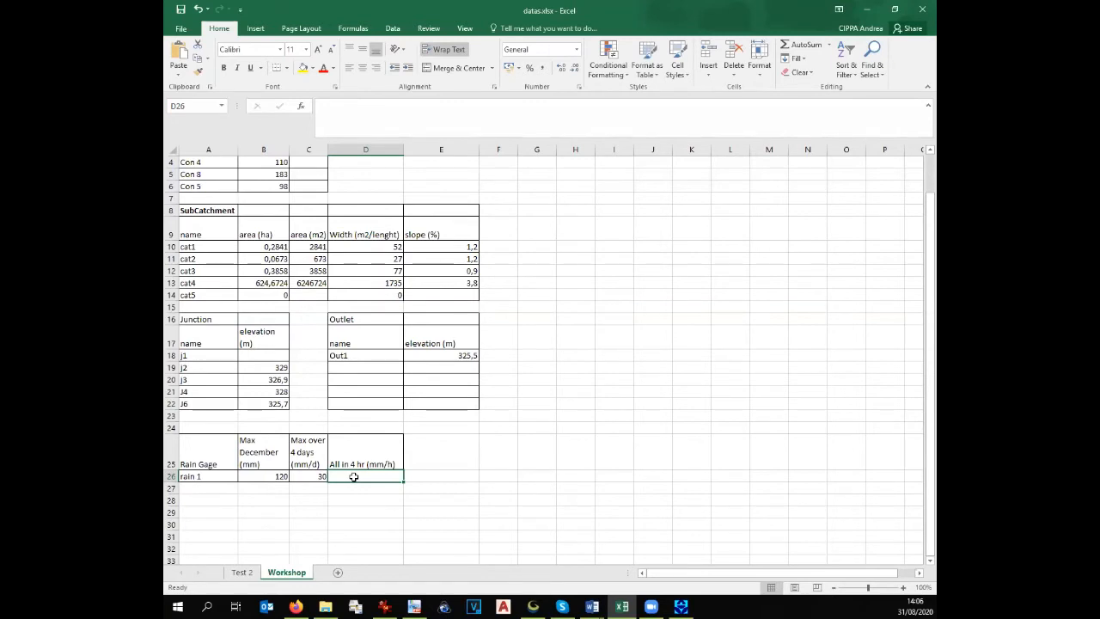
click(302, 476)
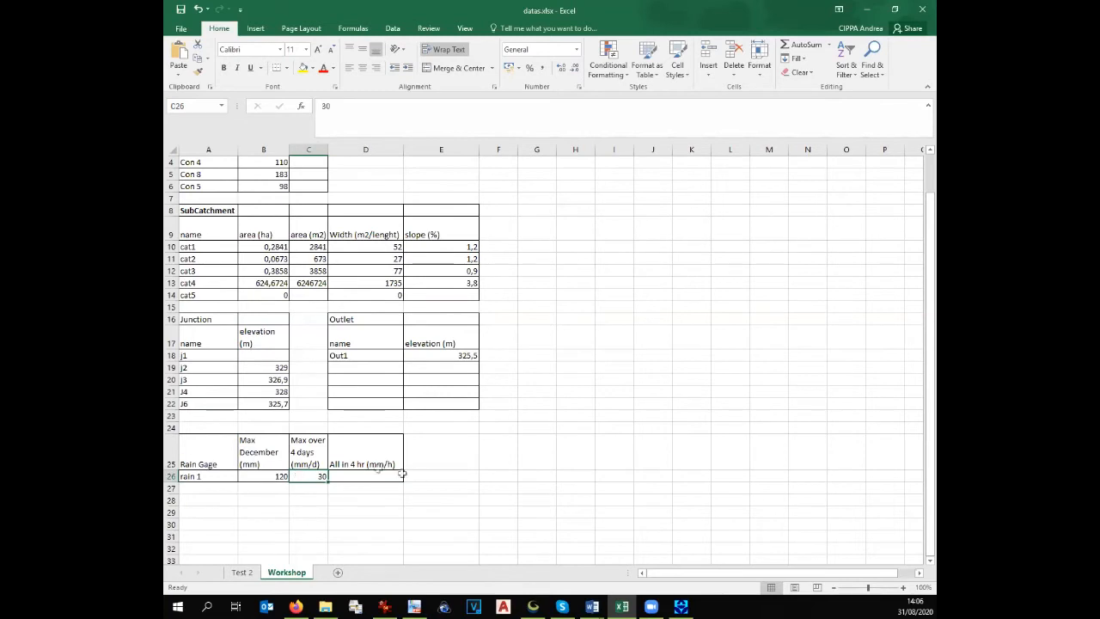
click(361, 476)
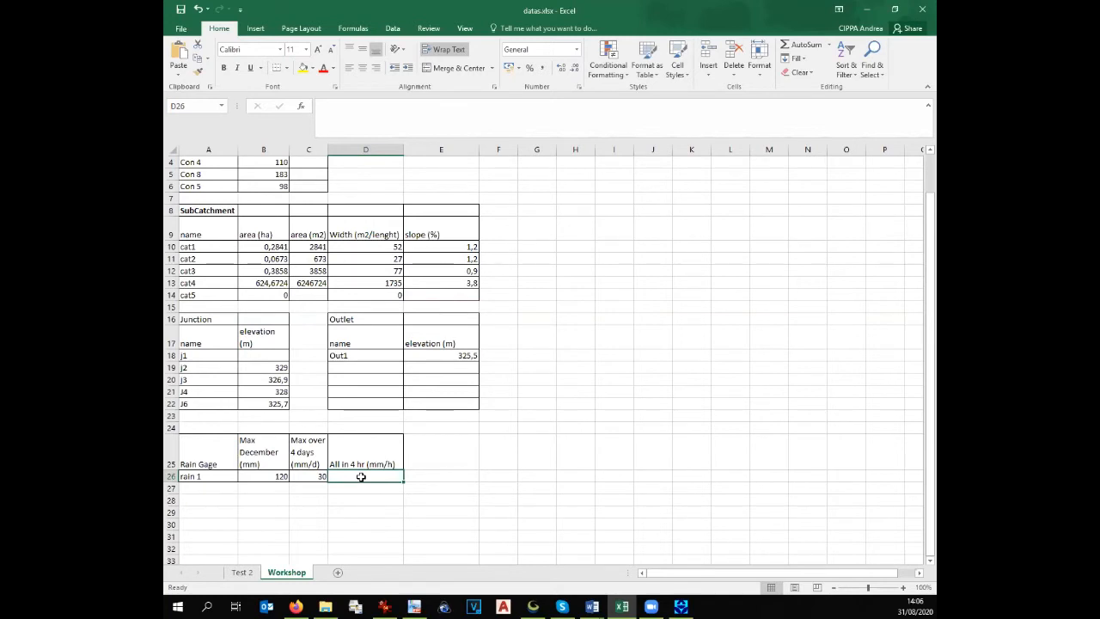
text(5)
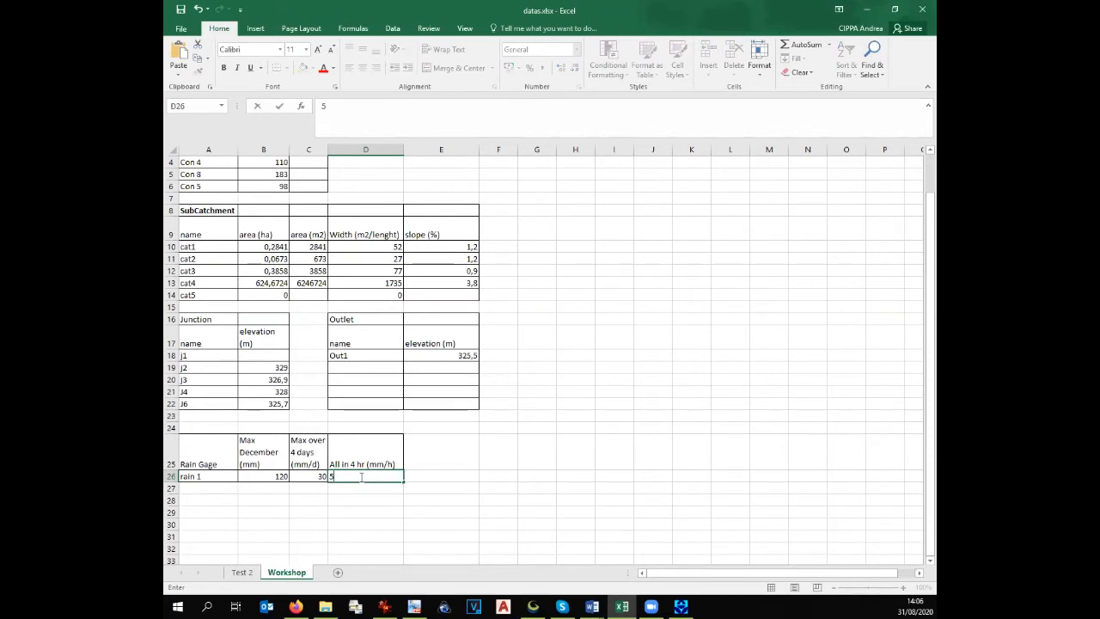
click(352, 464)
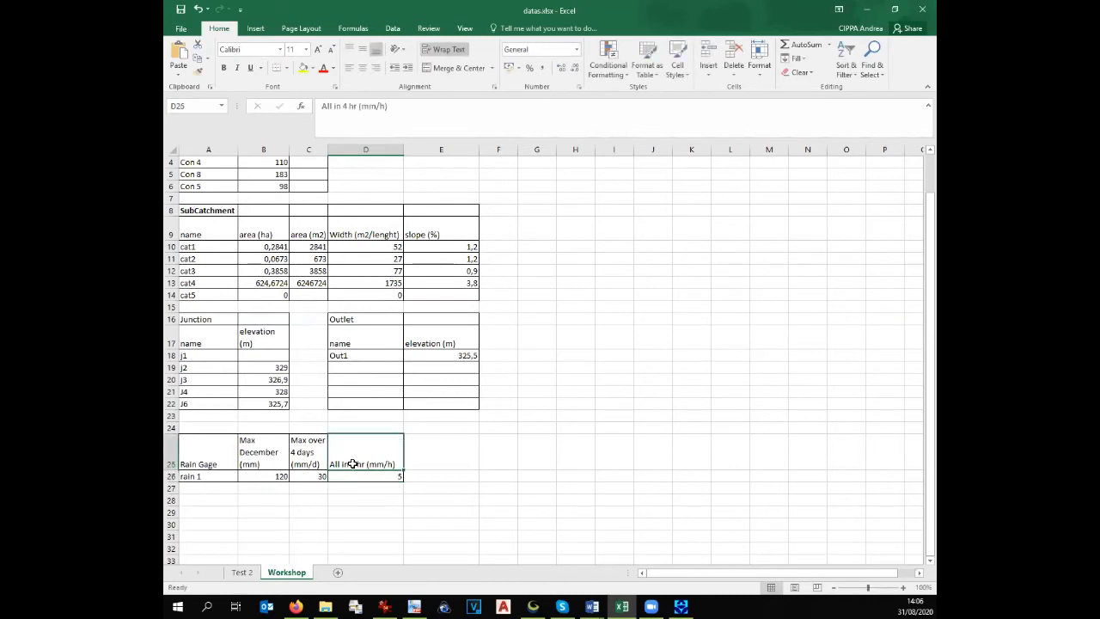
double_click(347, 106)
text(6)
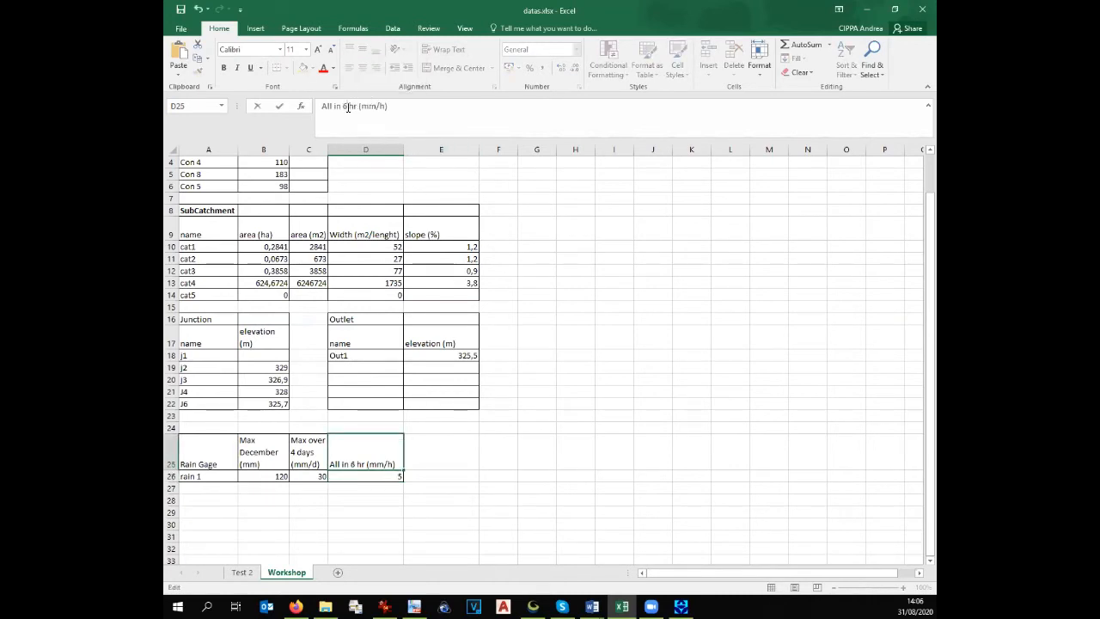
click(536, 381)
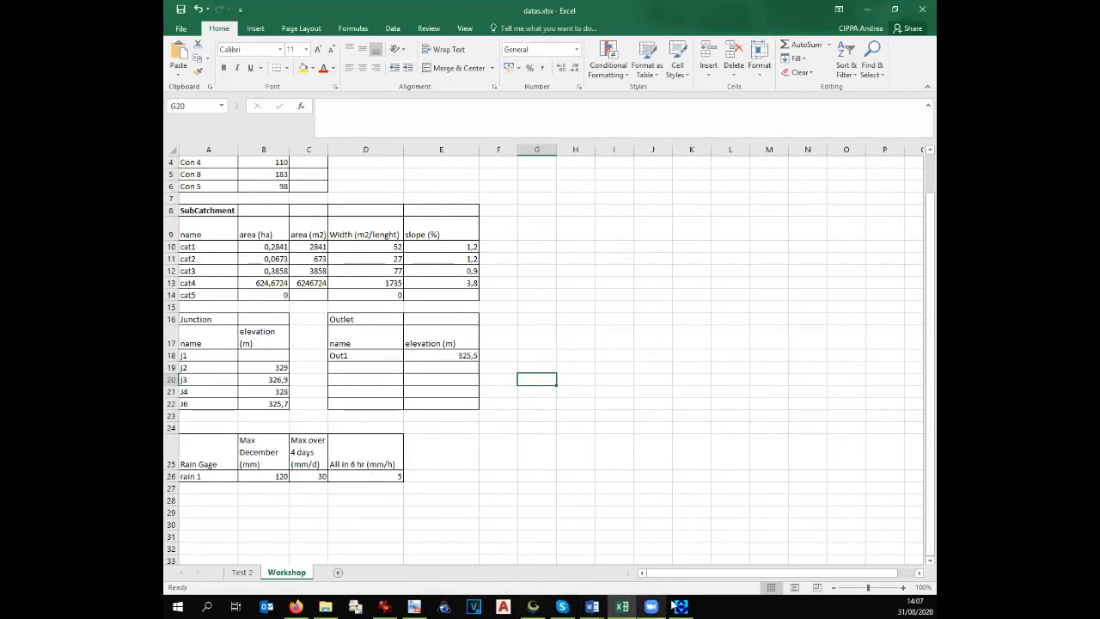
Switch to SWMM 5.1, open the properties of subcatchment Cat1 and enlarge the property window to show every row
mouse_move(623, 607)
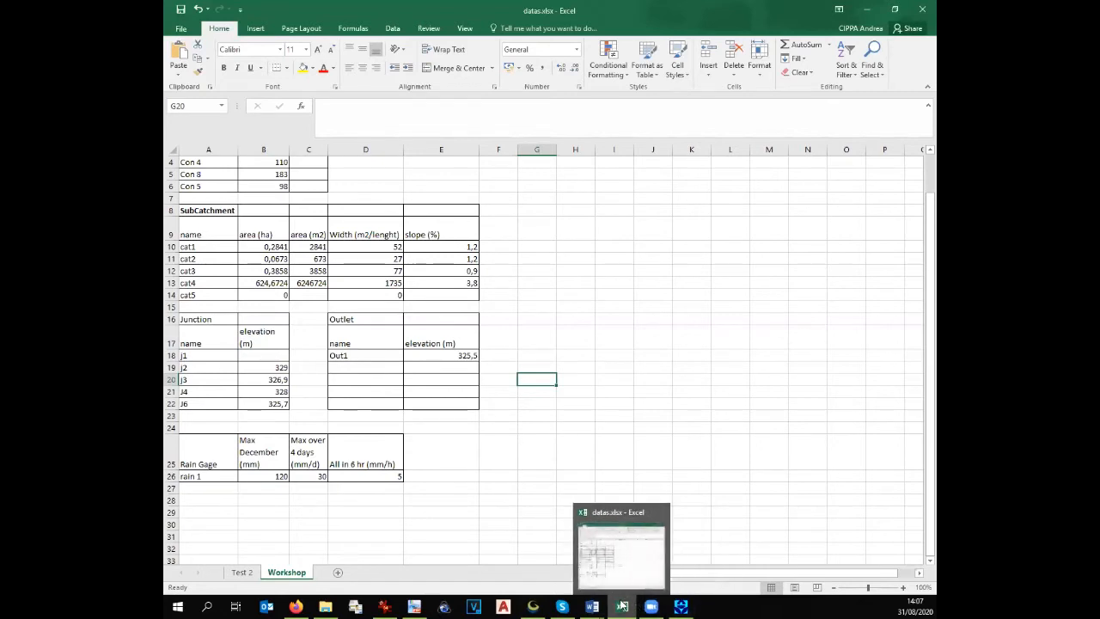
scroll(300, 380, up, 1)
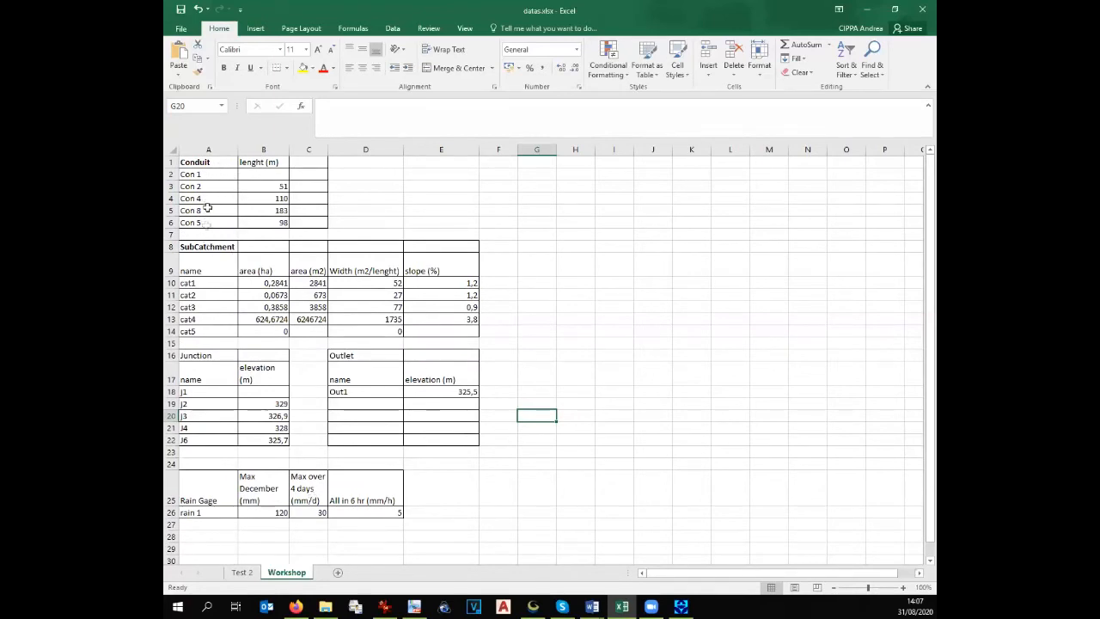
click(680, 607)
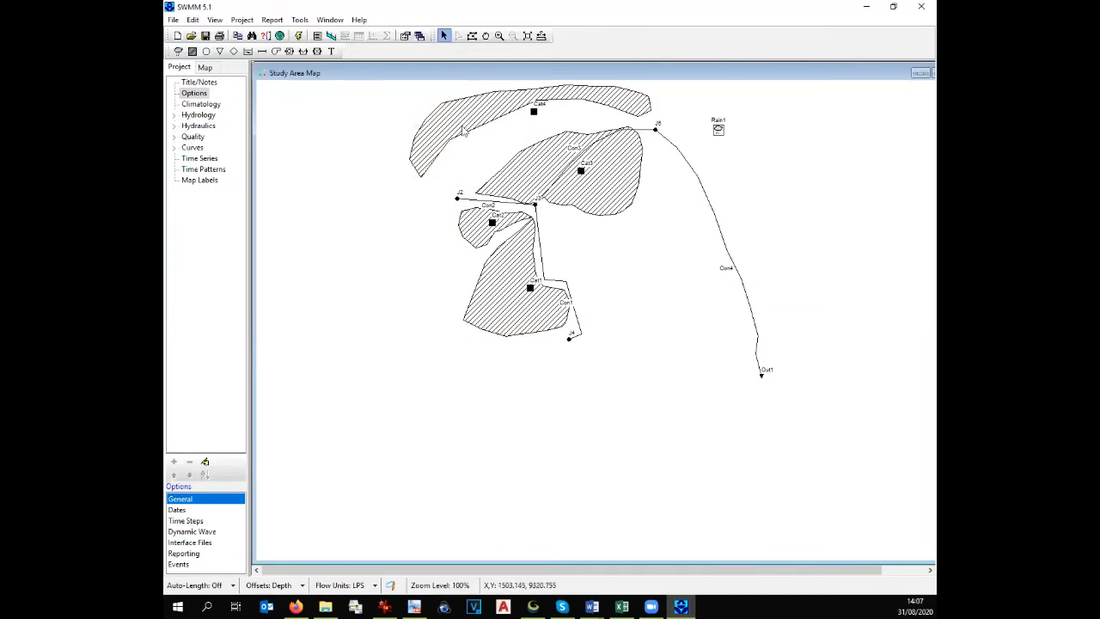
click(176, 116)
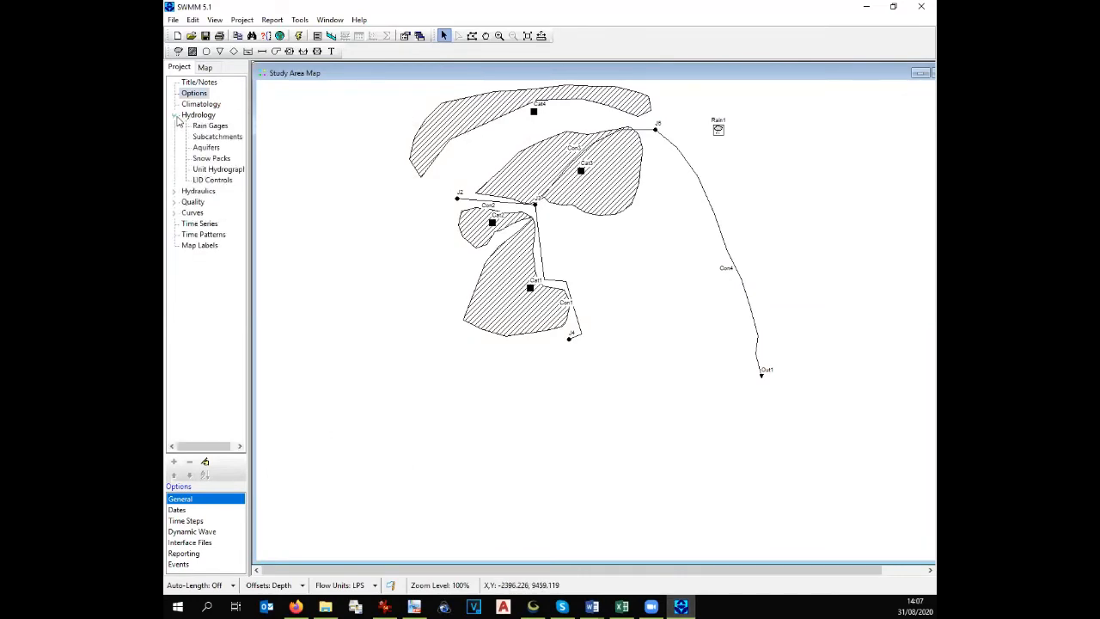
click(205, 127)
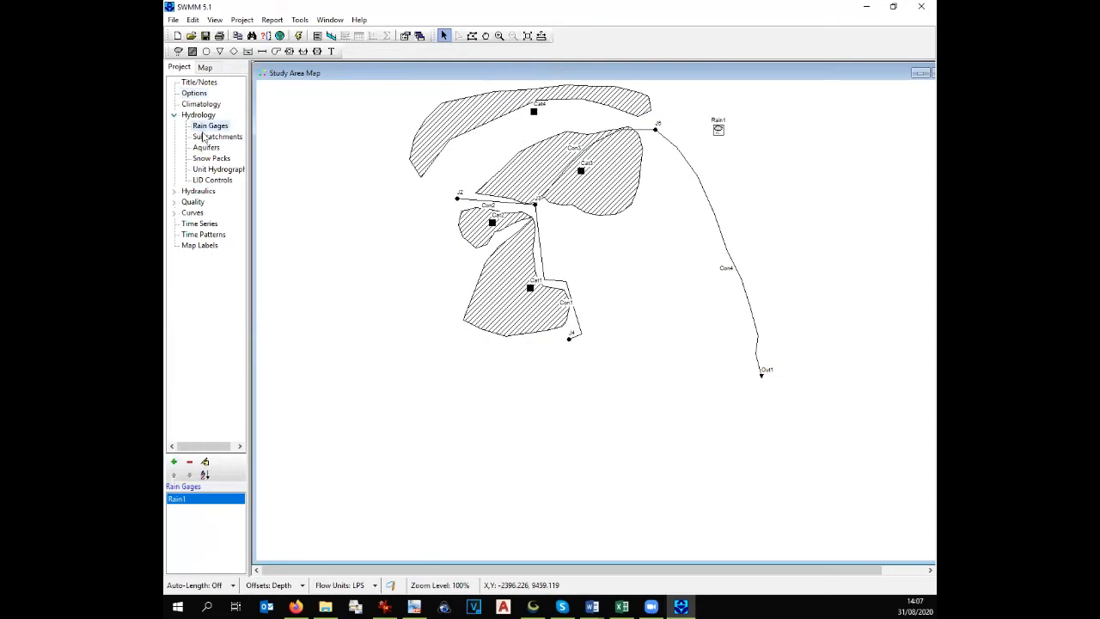
click(204, 138)
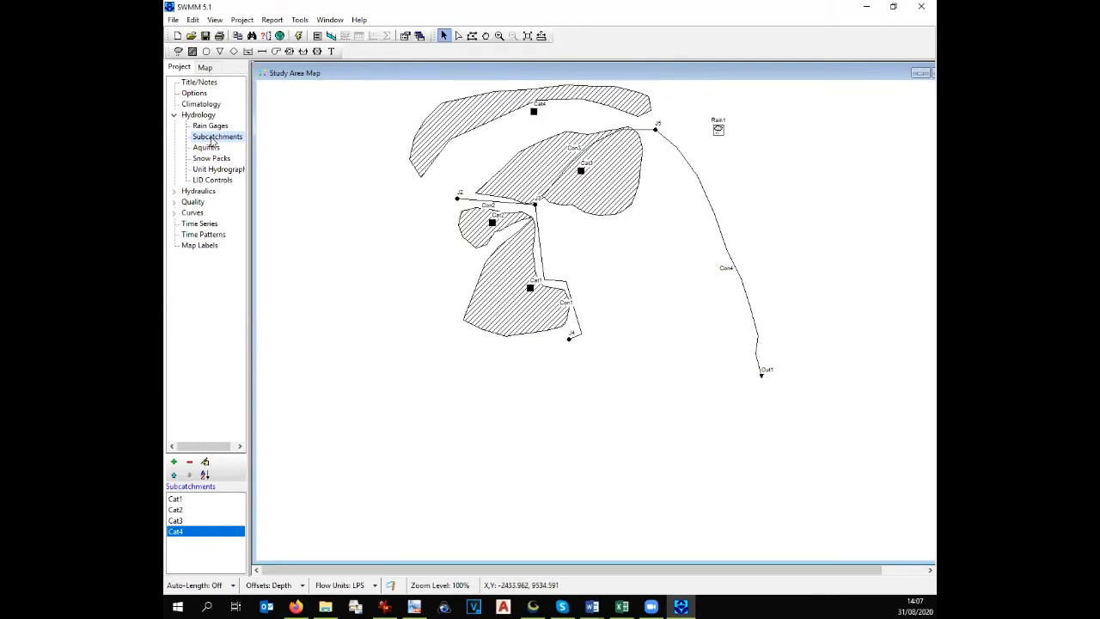
double_click(189, 503)
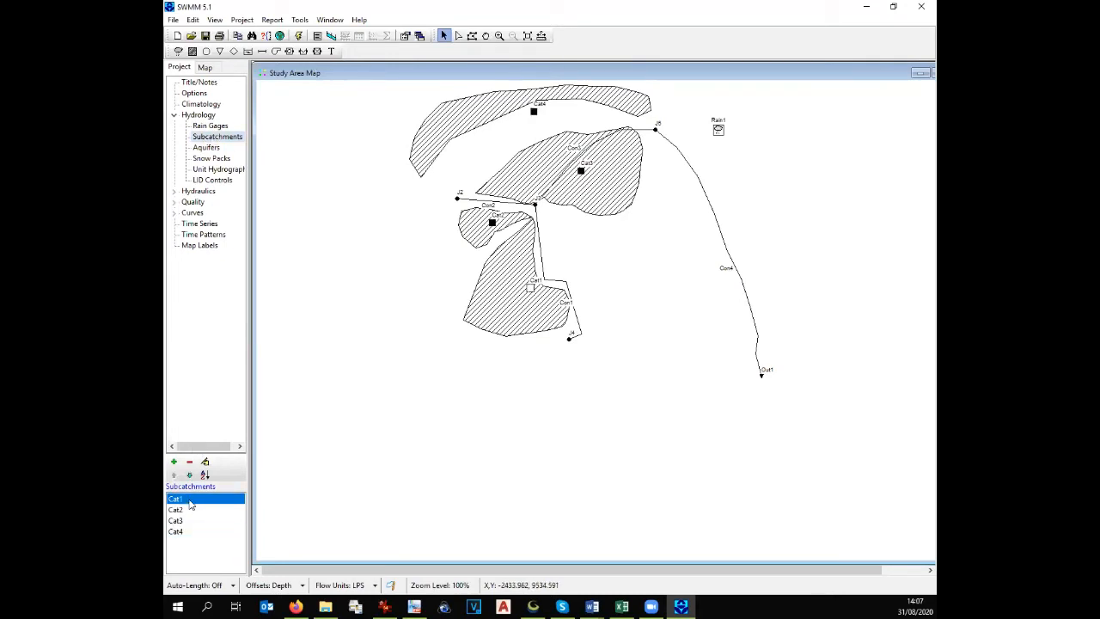
drag(869, 16, 842, 49)
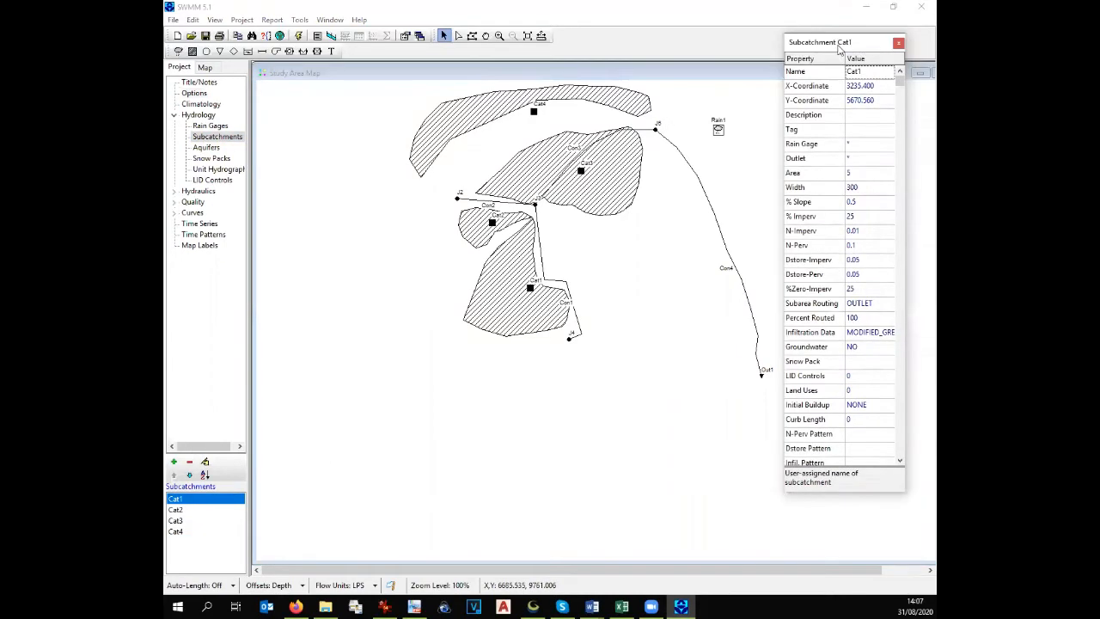
drag(778, 487, 776, 514)
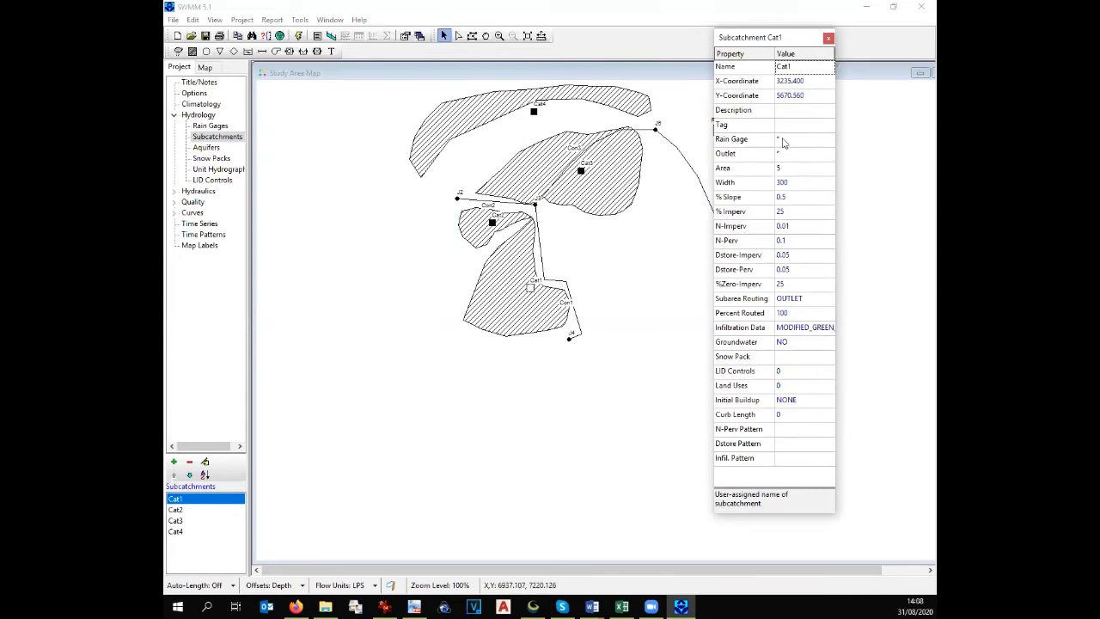
Assign rain gage Rain1 and outlet node J4 to subcatchment Cat1
click(208, 128)
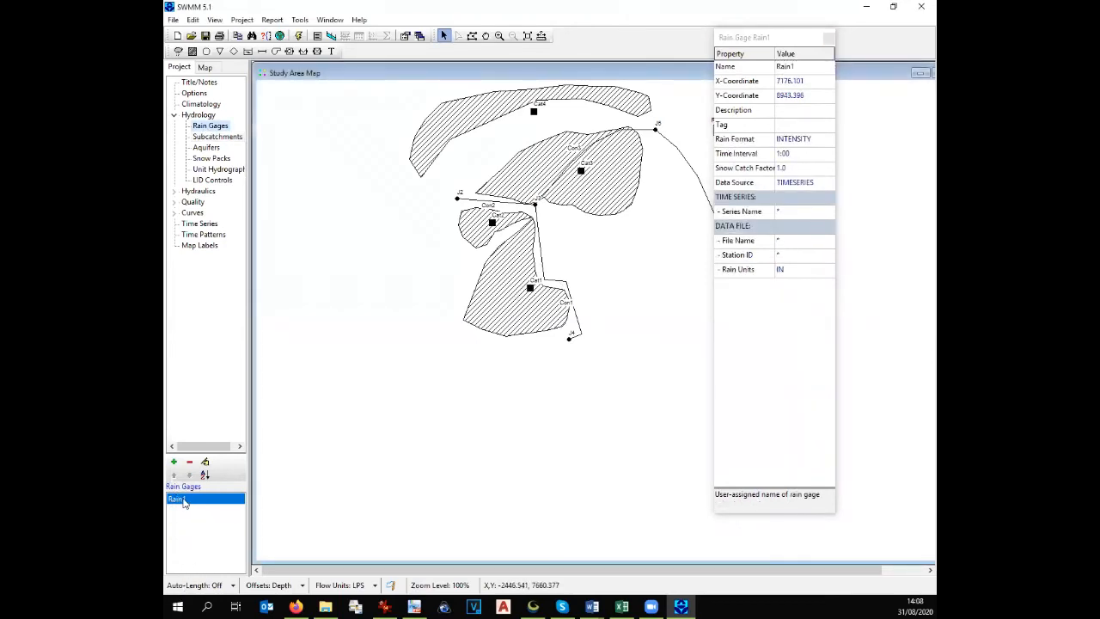
click(217, 137)
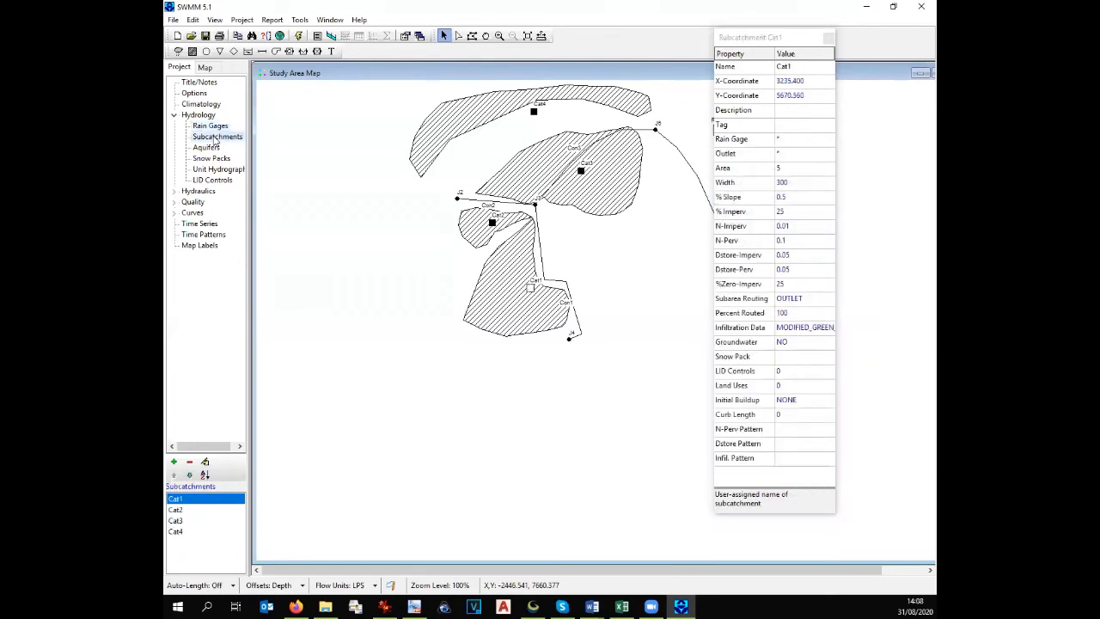
click(825, 139)
click(829, 142)
click(822, 152)
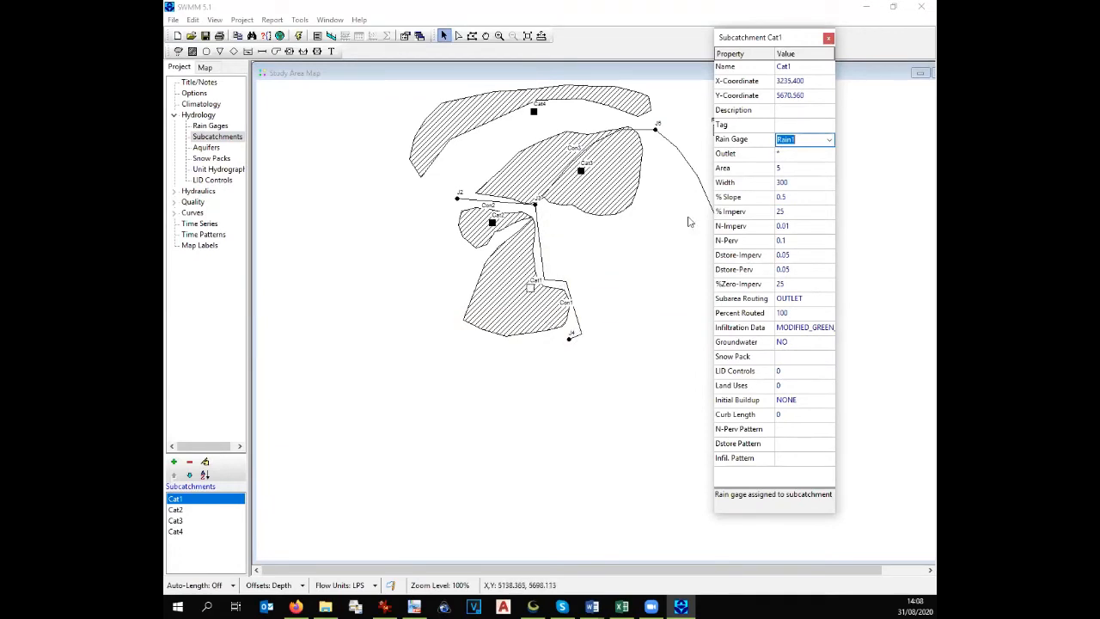
click(786, 155)
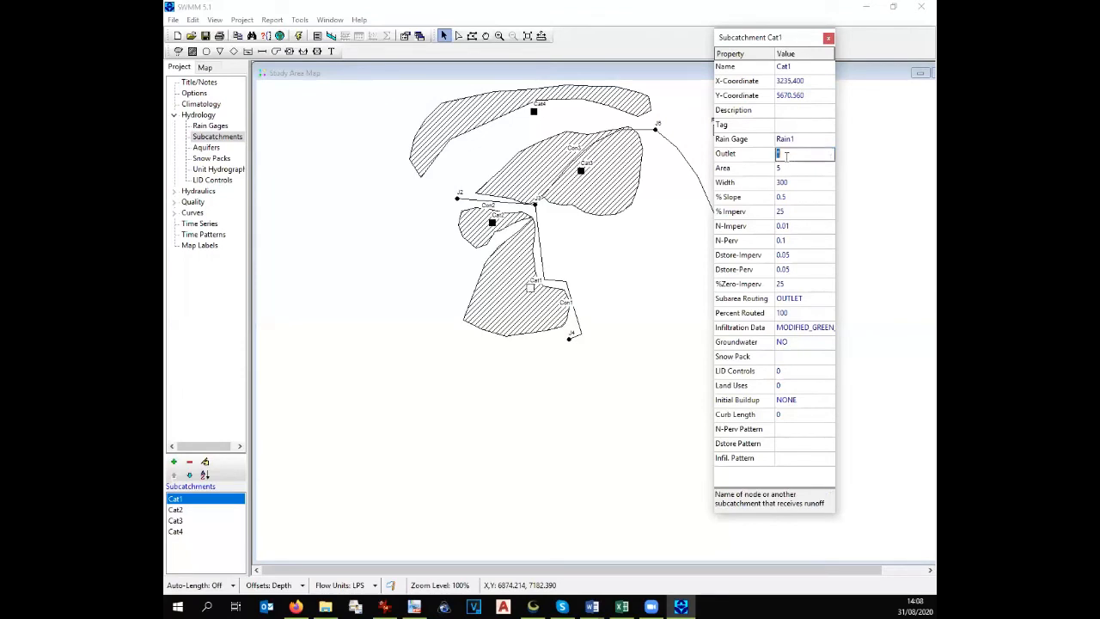
text(J4)
Check cat1's area in the datas.xlsx spreadsheet in Excel and set subcatchment Cat1's area to 0.28 ha in SWMM
click(801, 171)
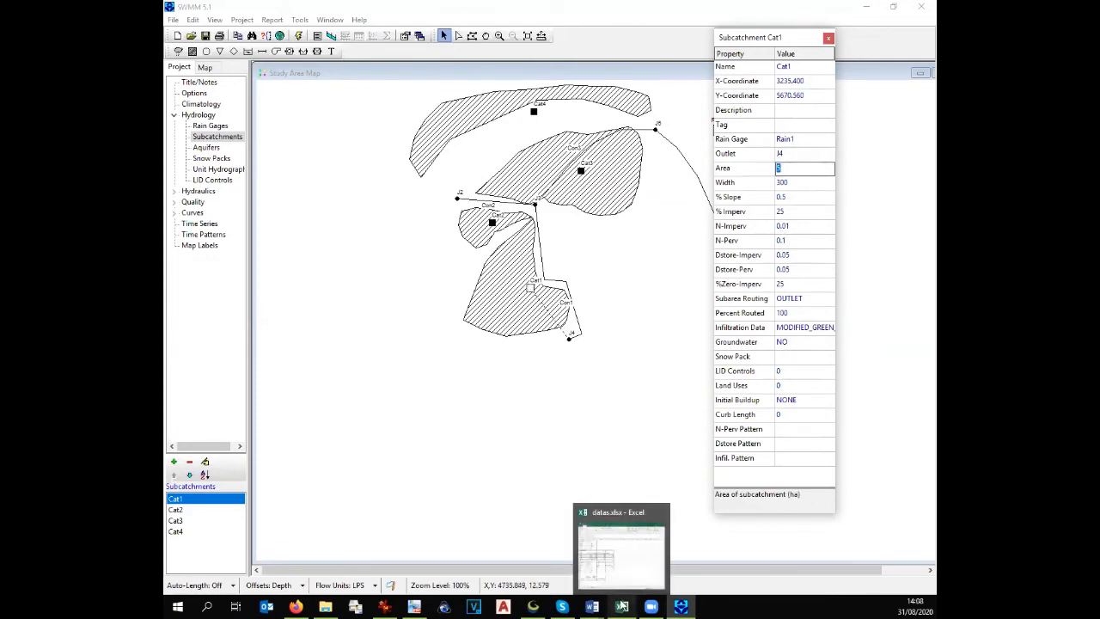
click(622, 606)
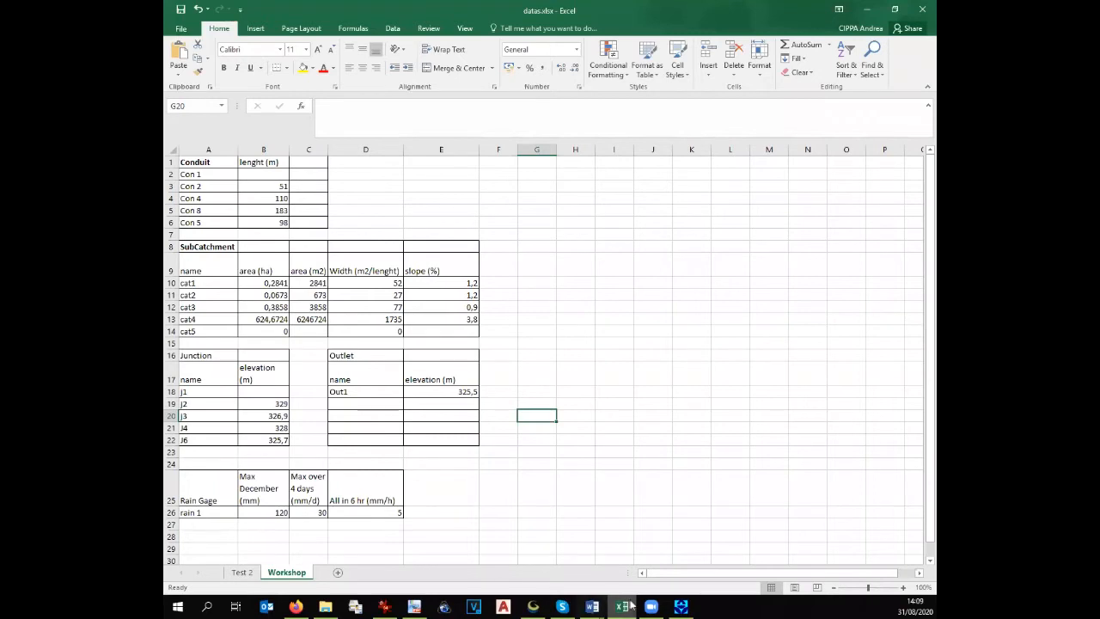
click(681, 607)
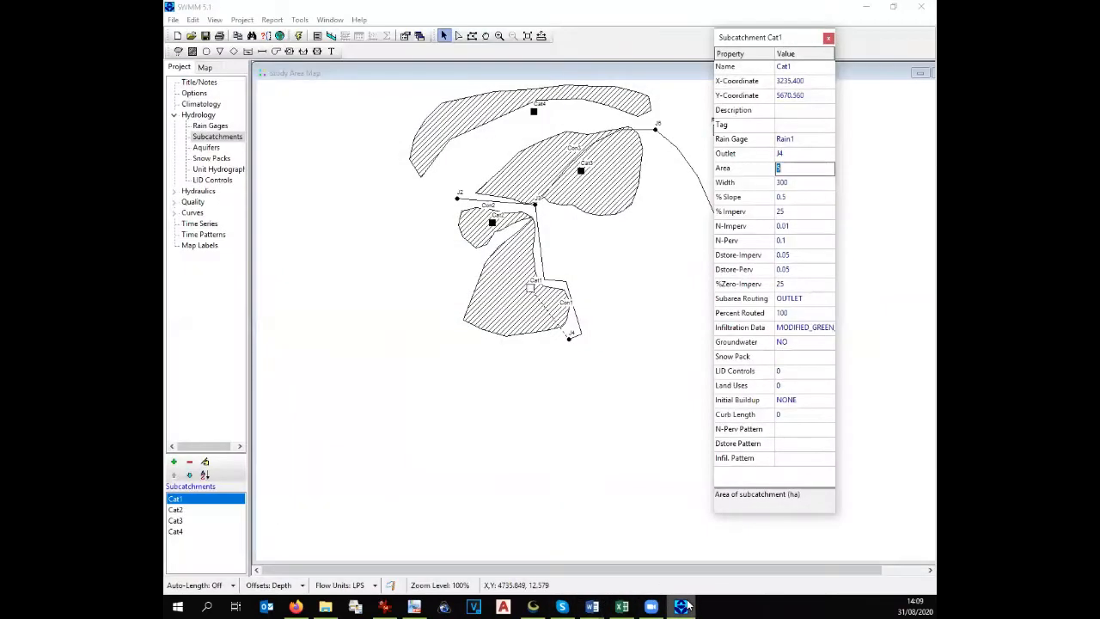
text(0.28)
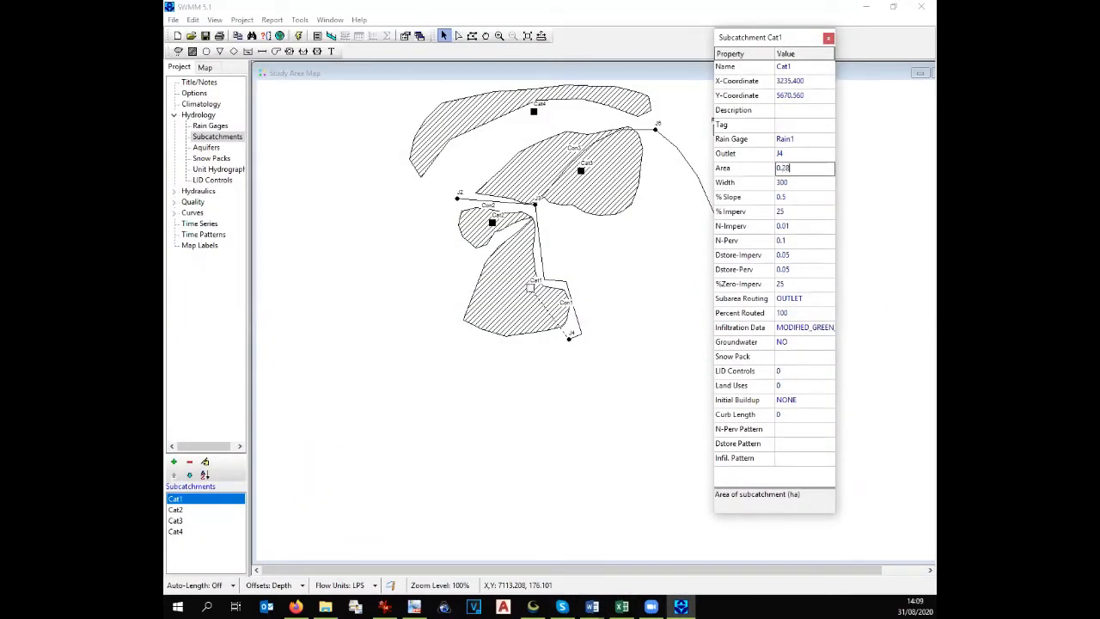
Look up cat1's width in the Excel subcatchment table and set Cat1's width to 52 m in SWMM
click(804, 183)
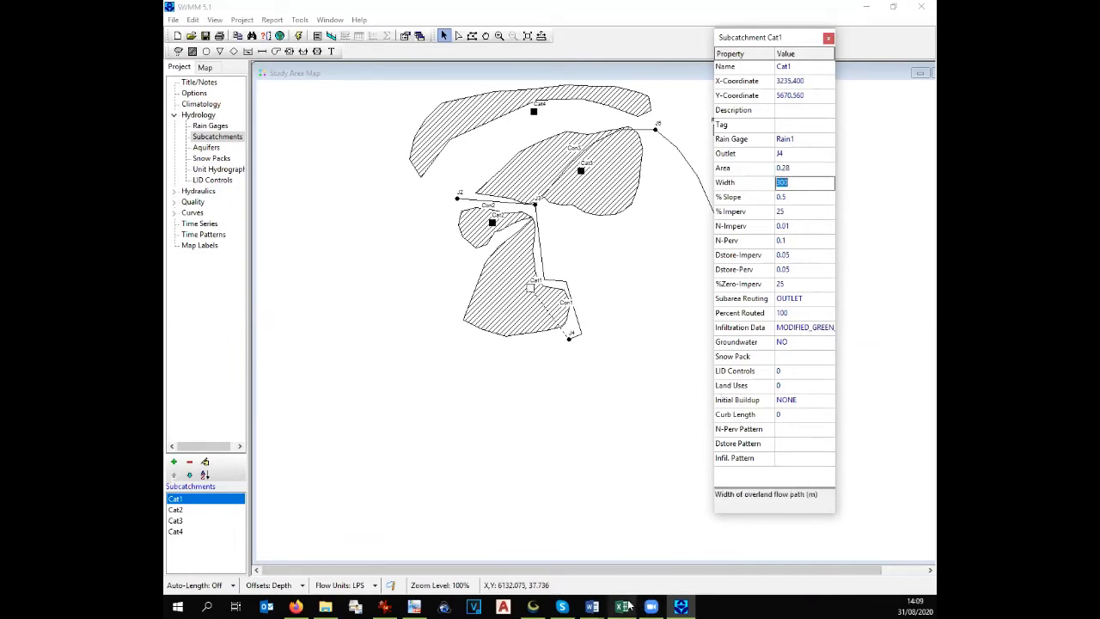
click(623, 606)
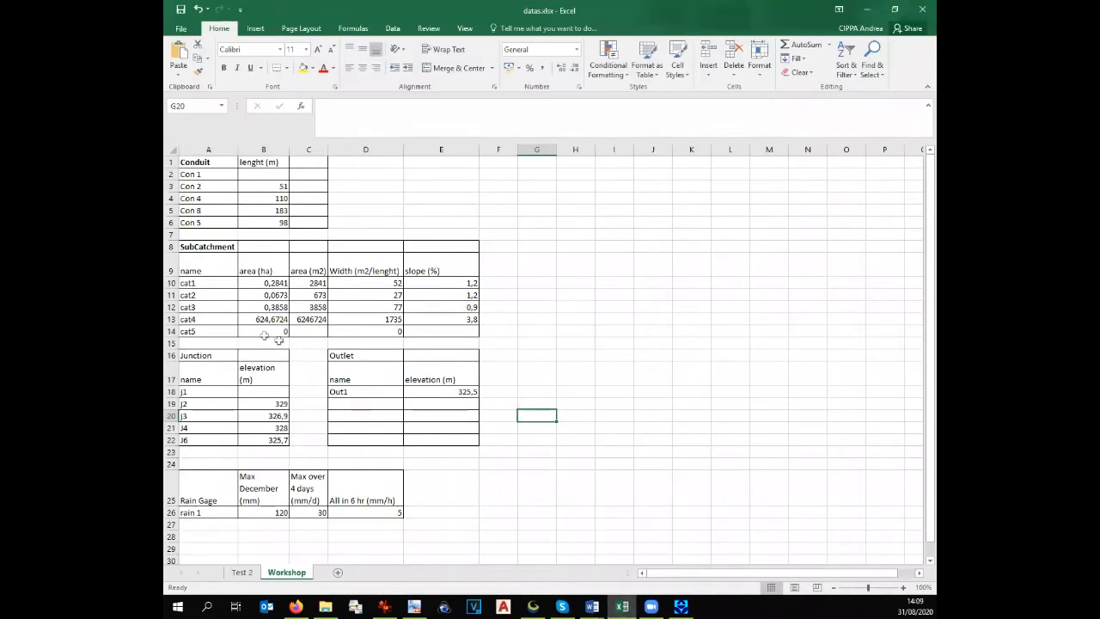
click(386, 282)
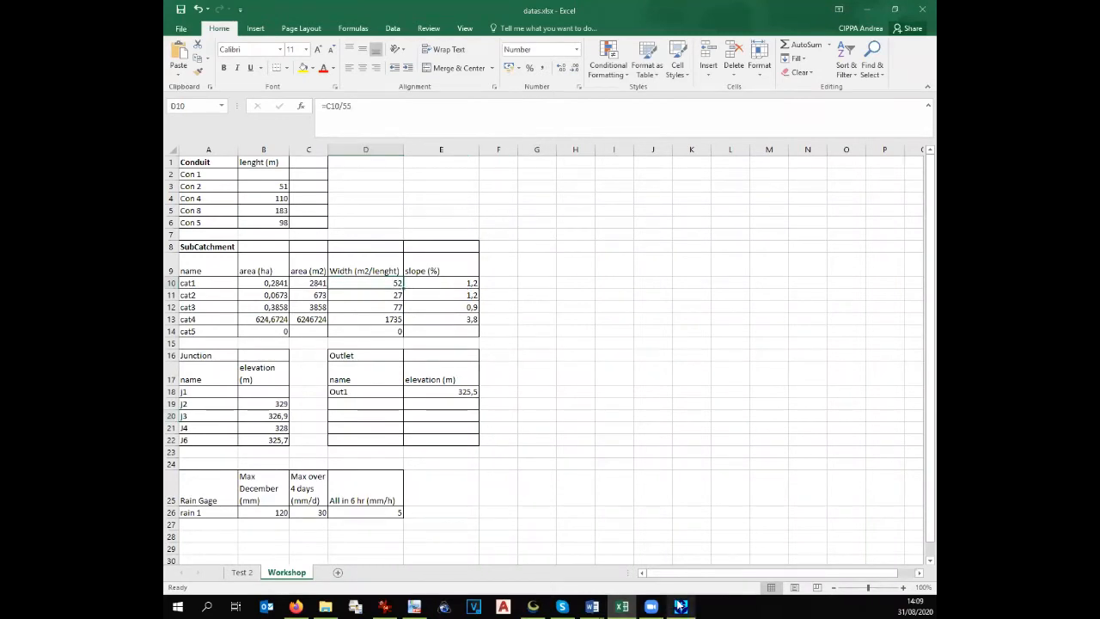
click(679, 607)
text(52)
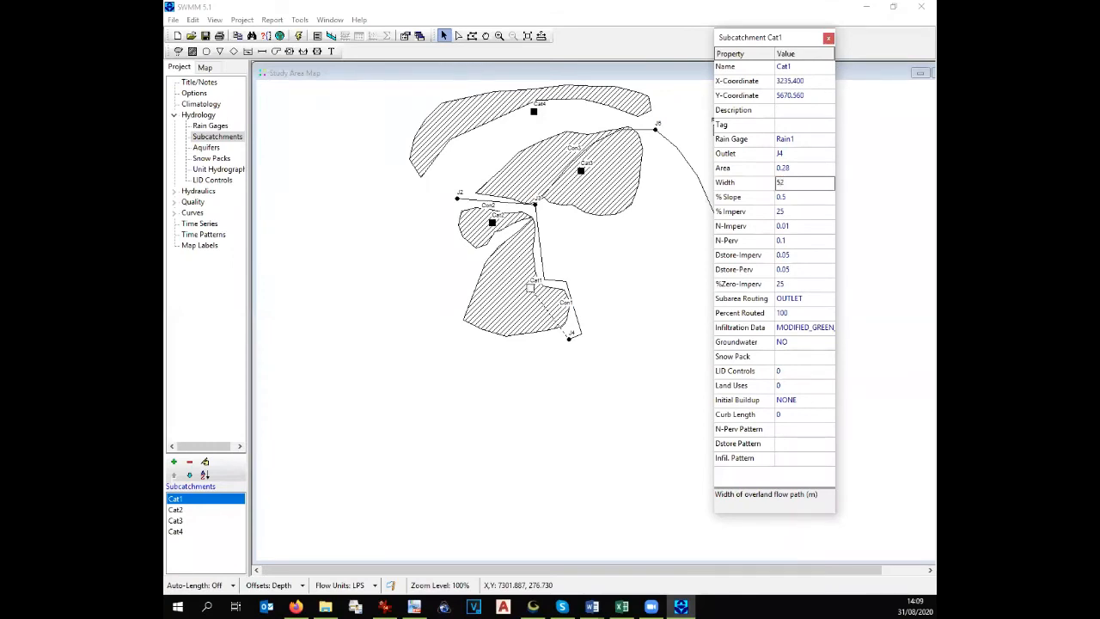
Check cat1's slope in the Excel table and set Cat1's average slope to 1.2 % in SWMM
key(alt+Tab)
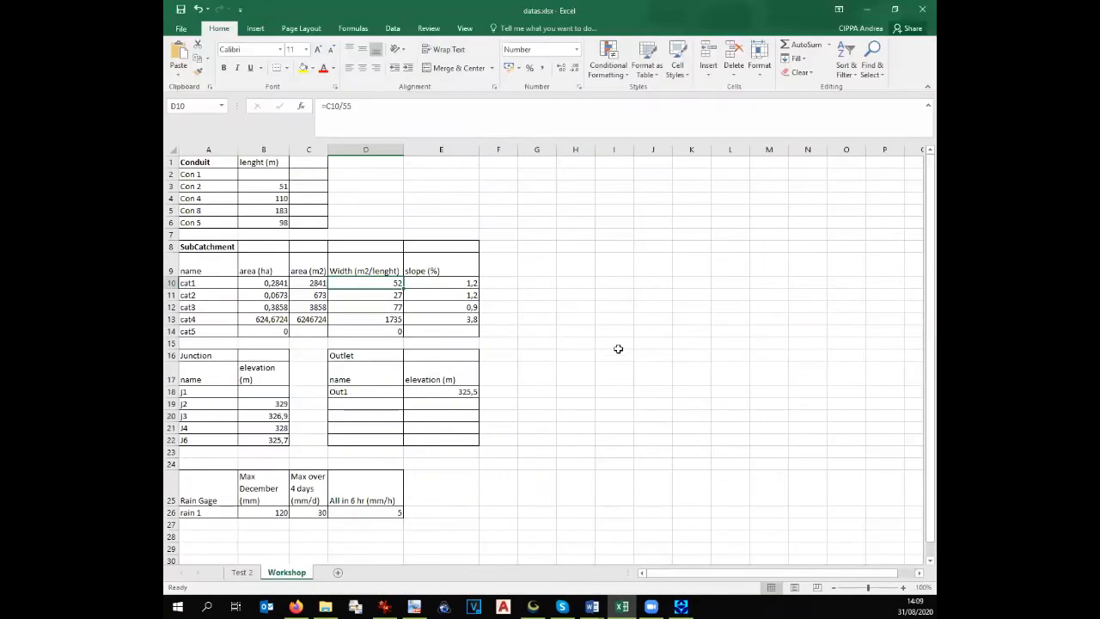
key(alt+Tab)
click(806, 198)
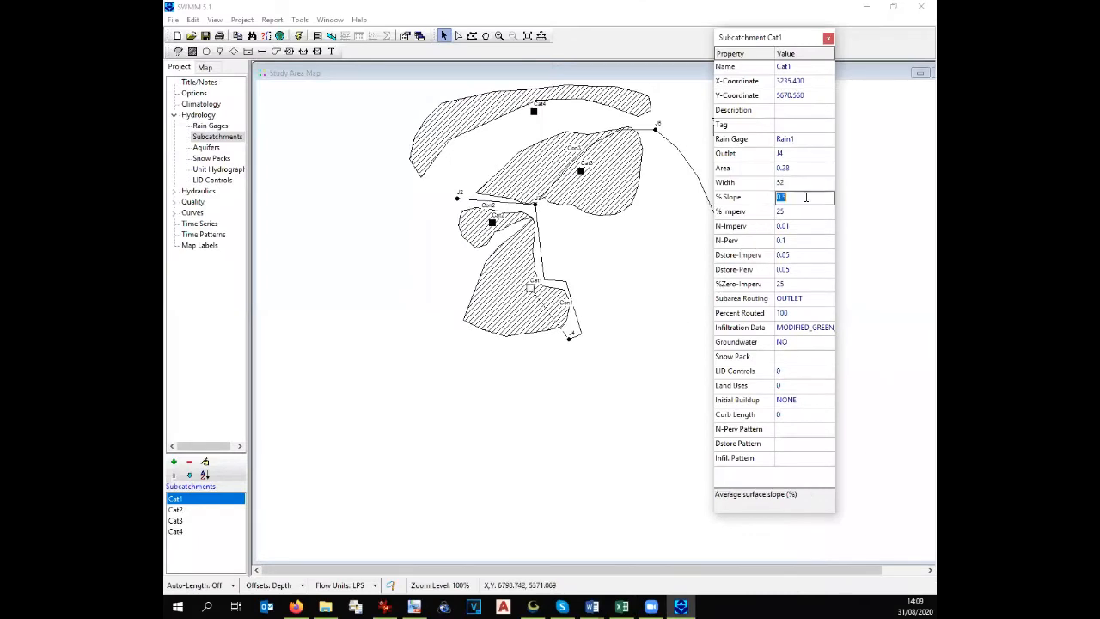
text(1.2)
Set Cat1's impervious area percentage to 0
click(788, 214)
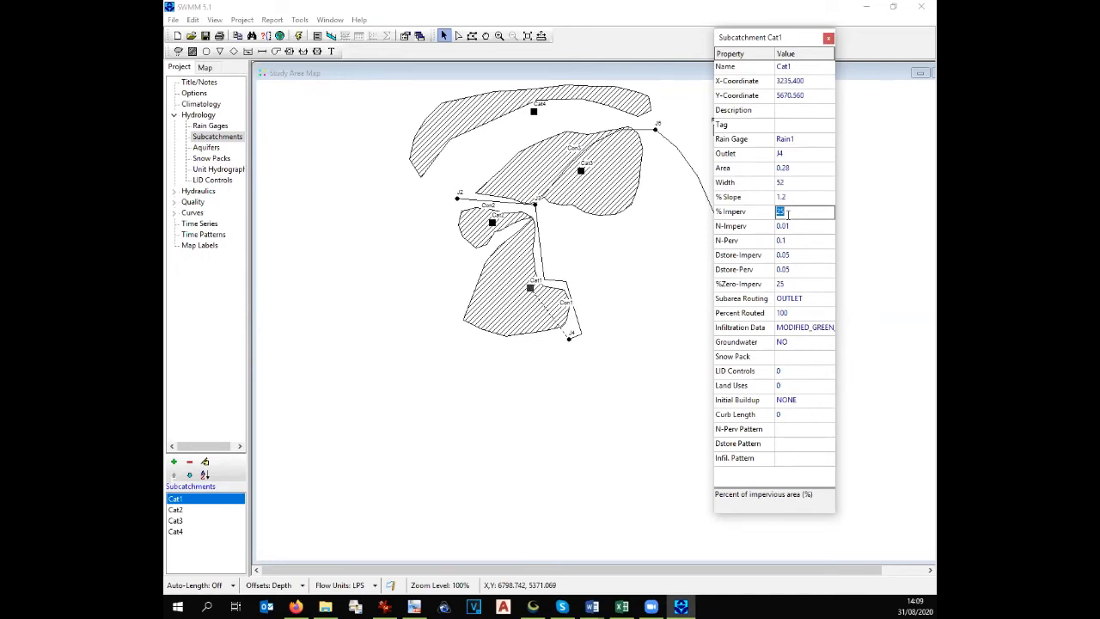
text(0)
click(756, 232)
click(801, 212)
click(796, 226)
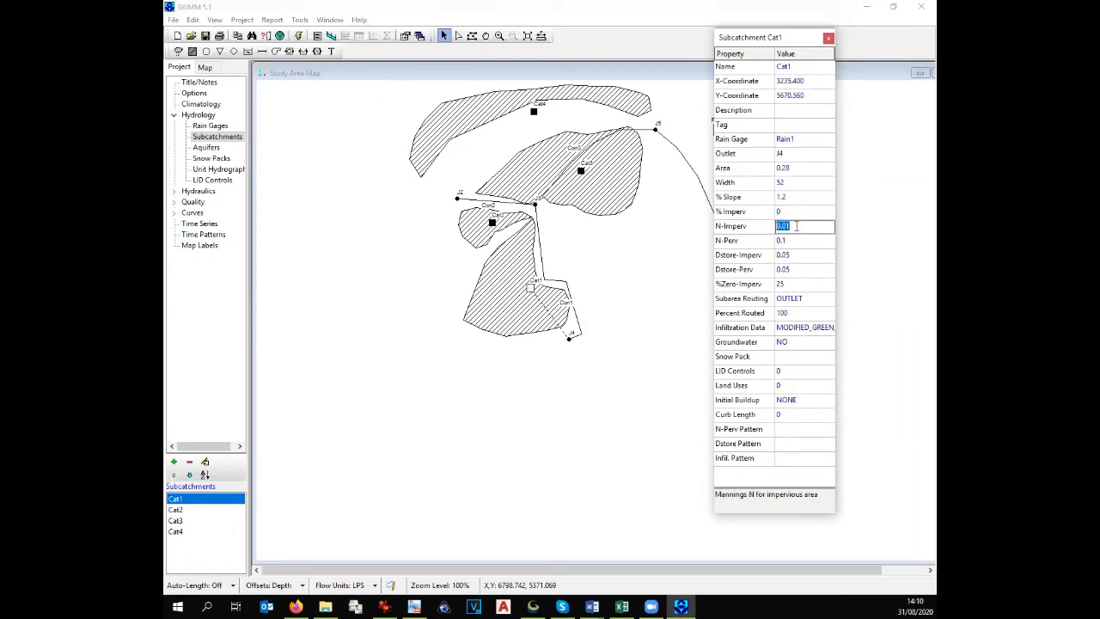
Open the Subcatchment Properties help from Cat1's N-Perv property and enlarge the help window to read the full descriptions
click(800, 246)
key(F1)
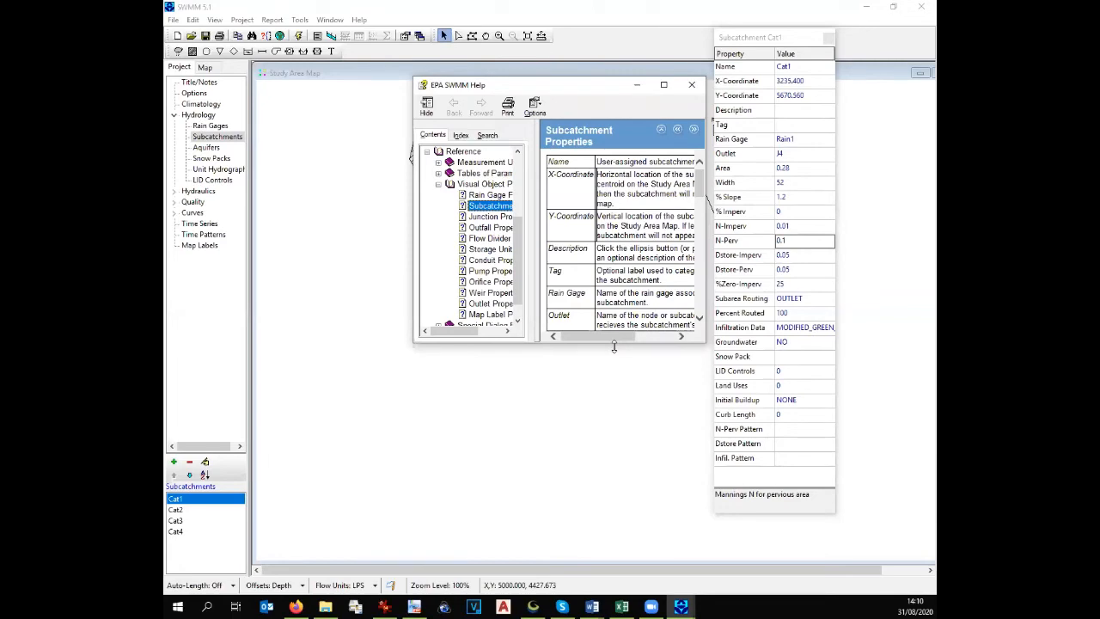
drag(613, 346, 613, 503)
scroll(573, 417, down, 2)
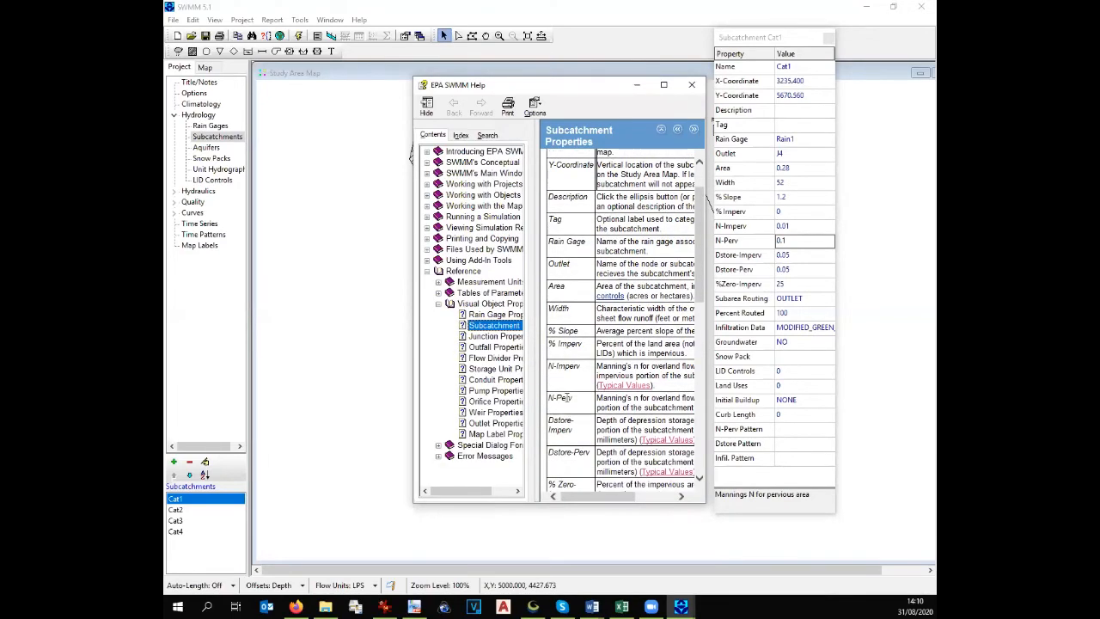
click(573, 416)
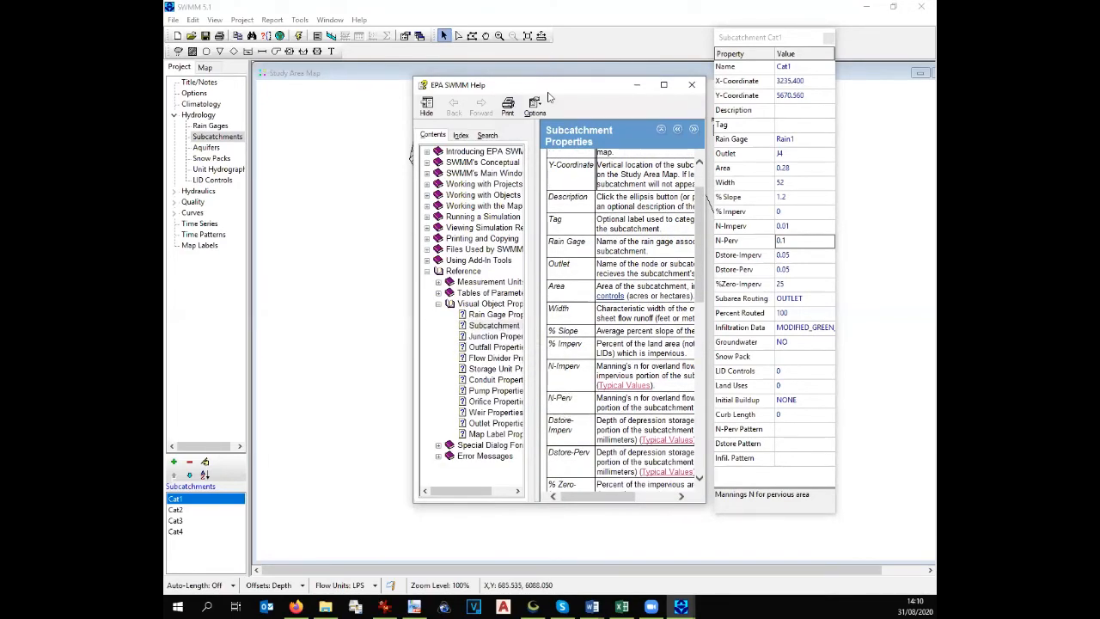
drag(543, 94, 453, 90)
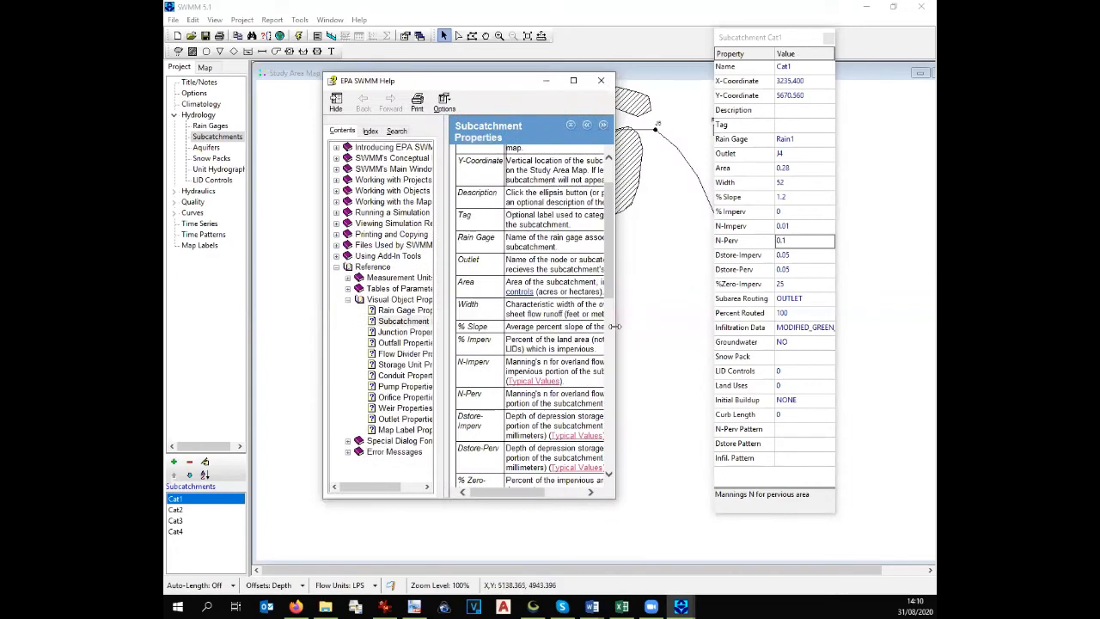
drag(615, 327, 701, 354)
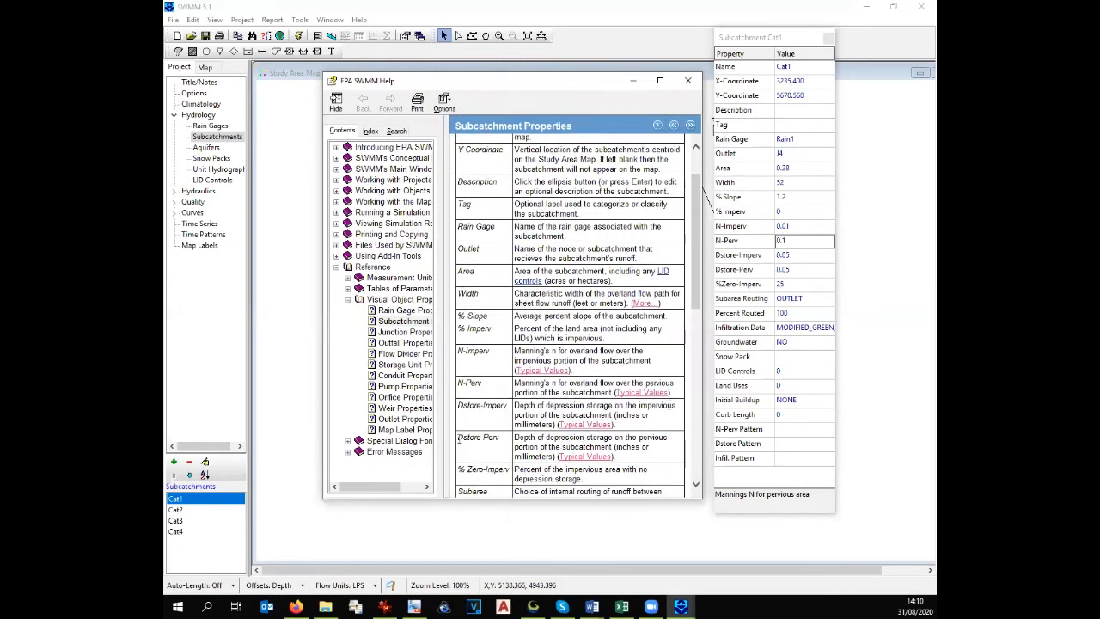
Consult the help's typical Manning's n values for pervious overland flow and set Cat1's N-Perv to 0.15 for short prairie grass
click(643, 394)
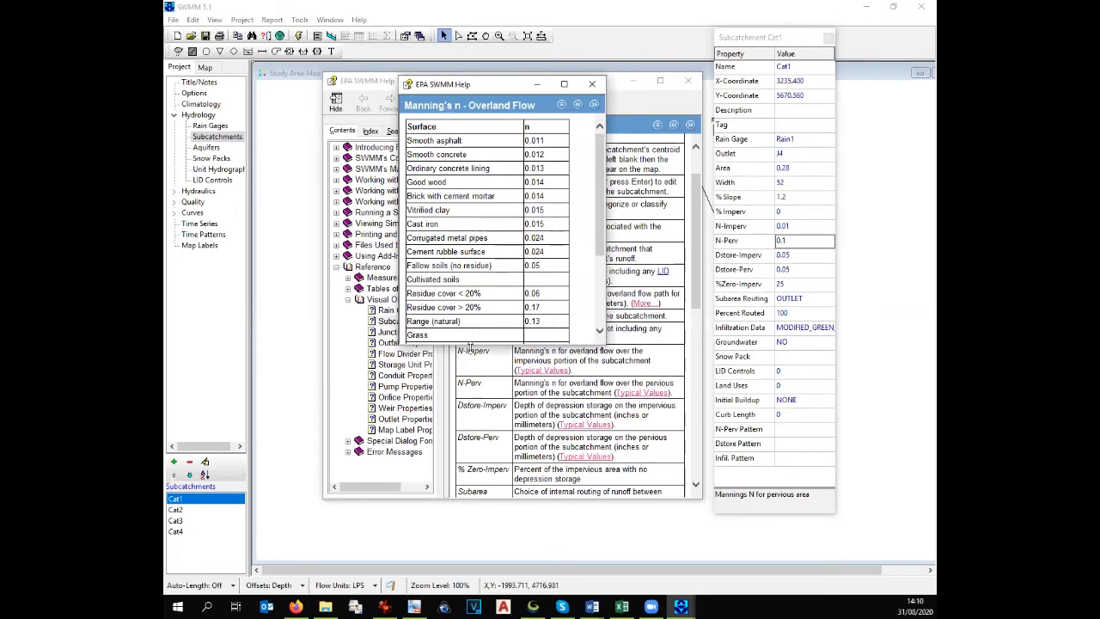
drag(470, 344, 455, 483)
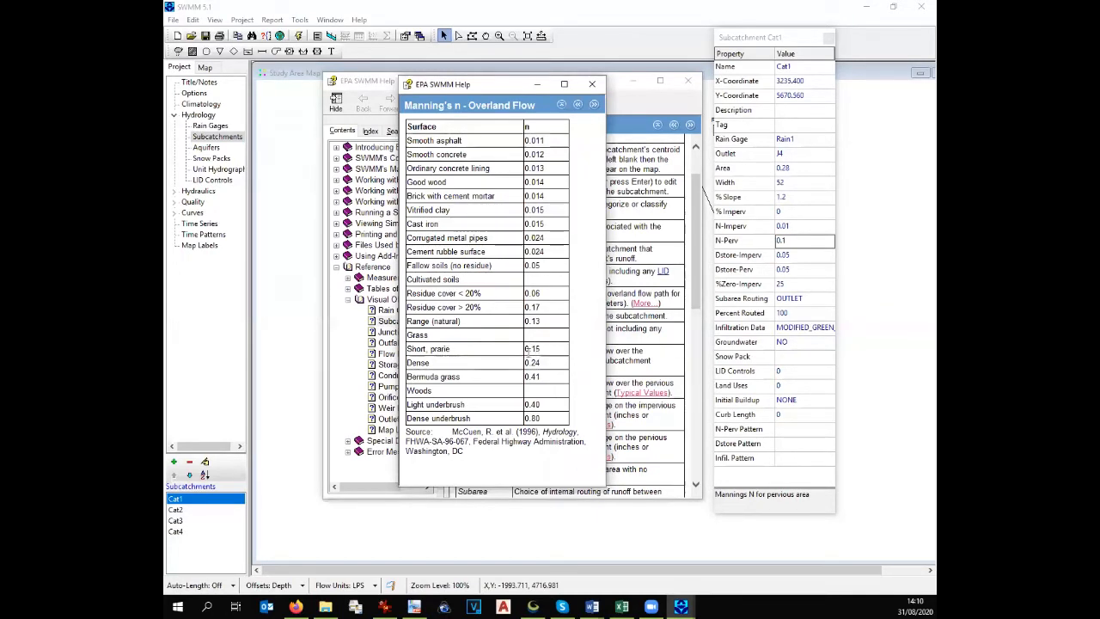
click(806, 242)
text(5)
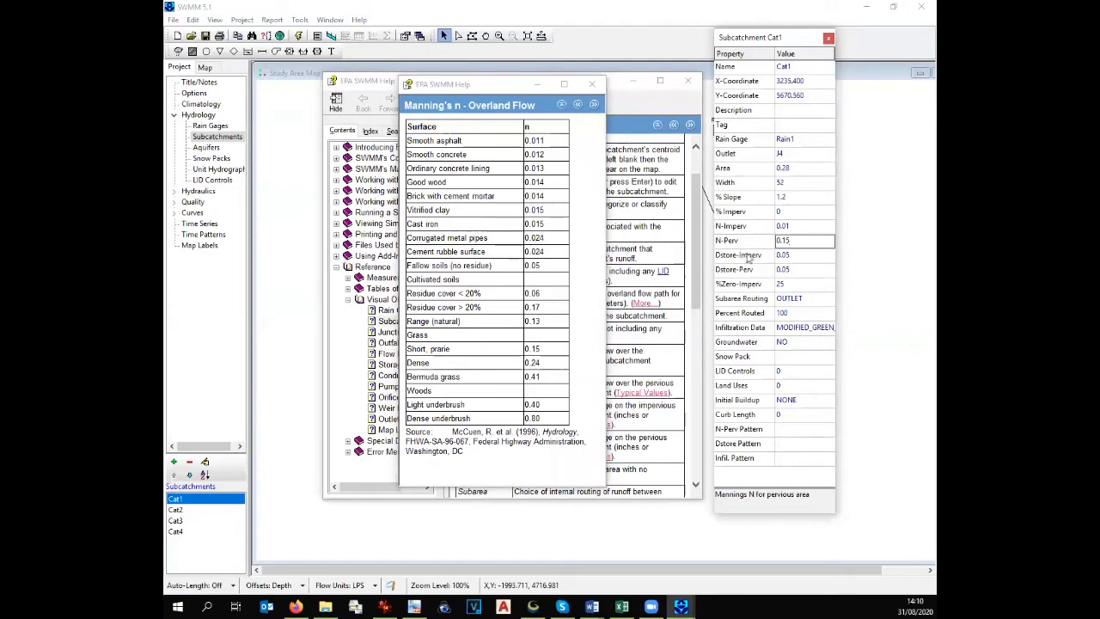
Look up the typical depression storage values for pervious areas through the help on Cat1's Dstore-Perv property
click(749, 258)
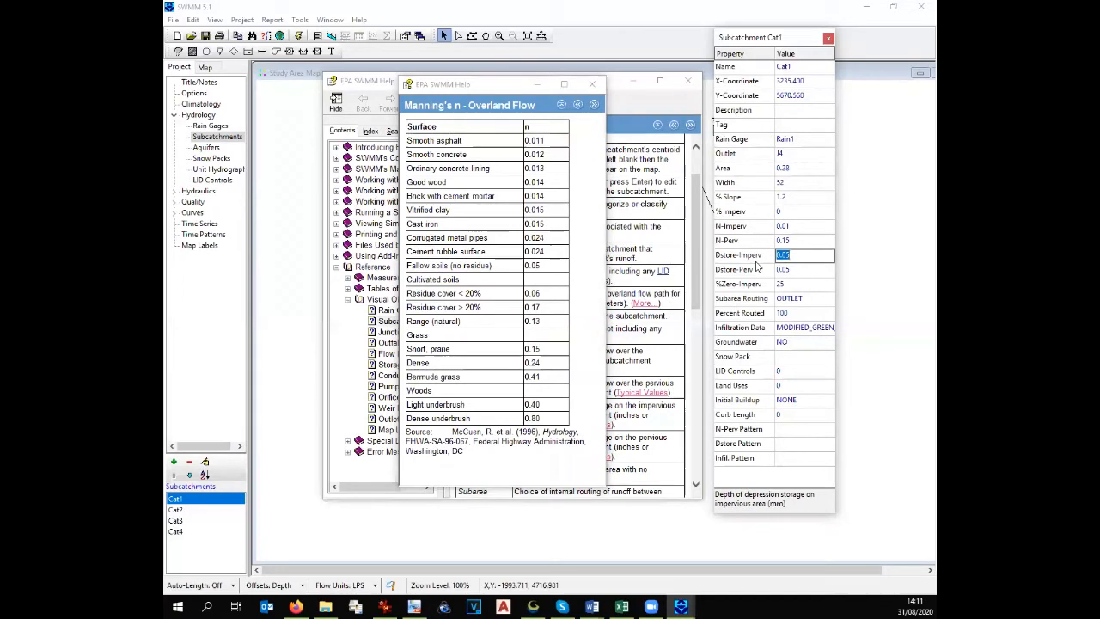
click(745, 227)
click(752, 271)
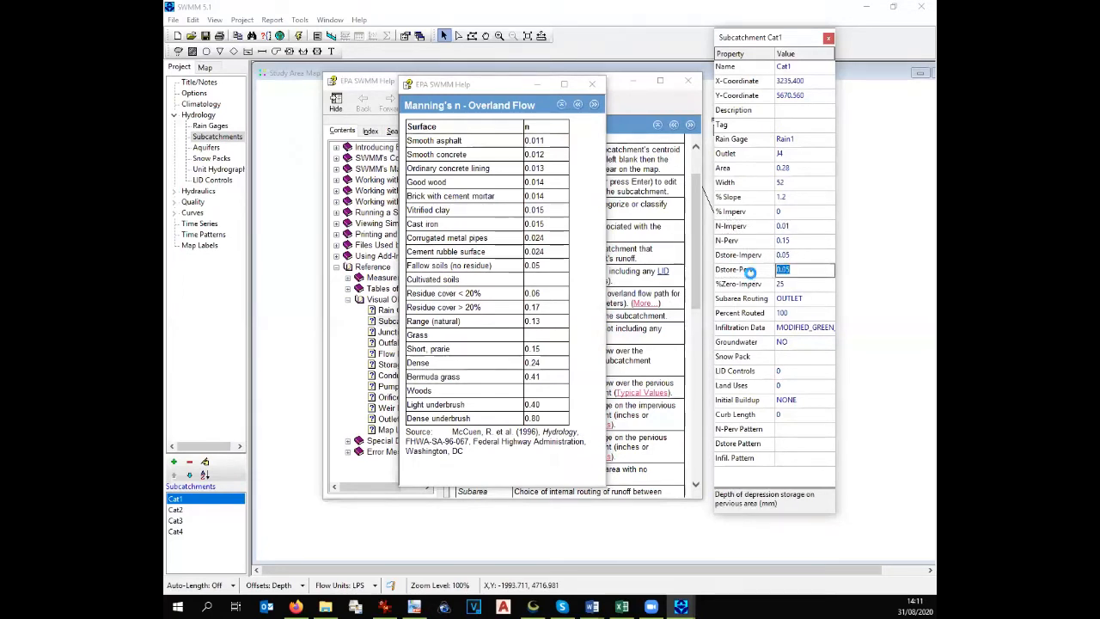
key(F1)
click(596, 86)
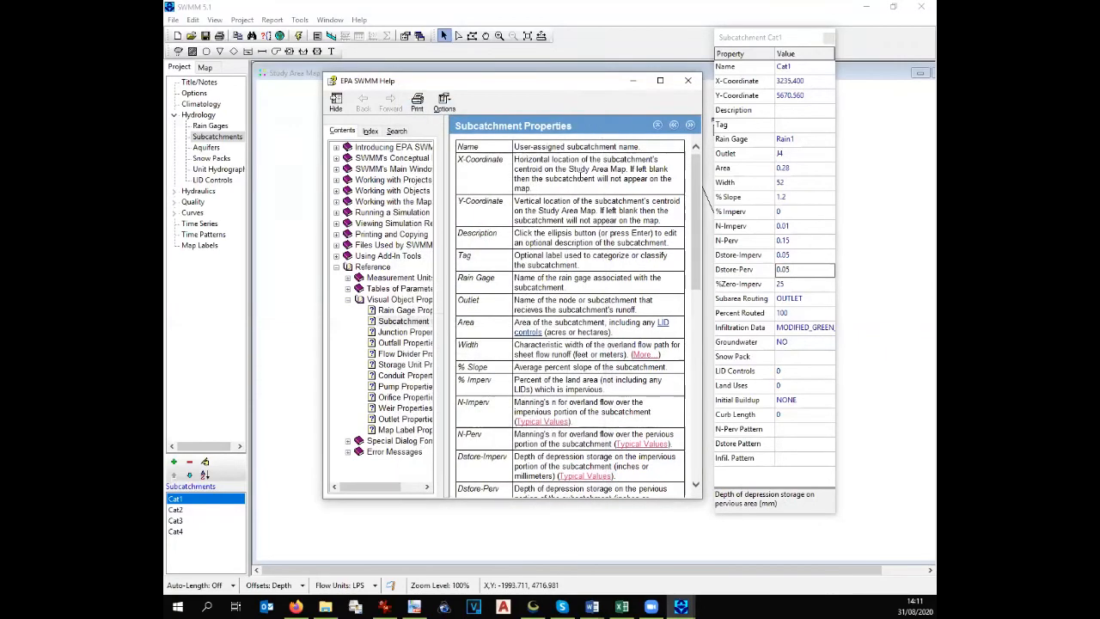
scroll(547, 354, down, 2)
scroll(546, 355, down, 2)
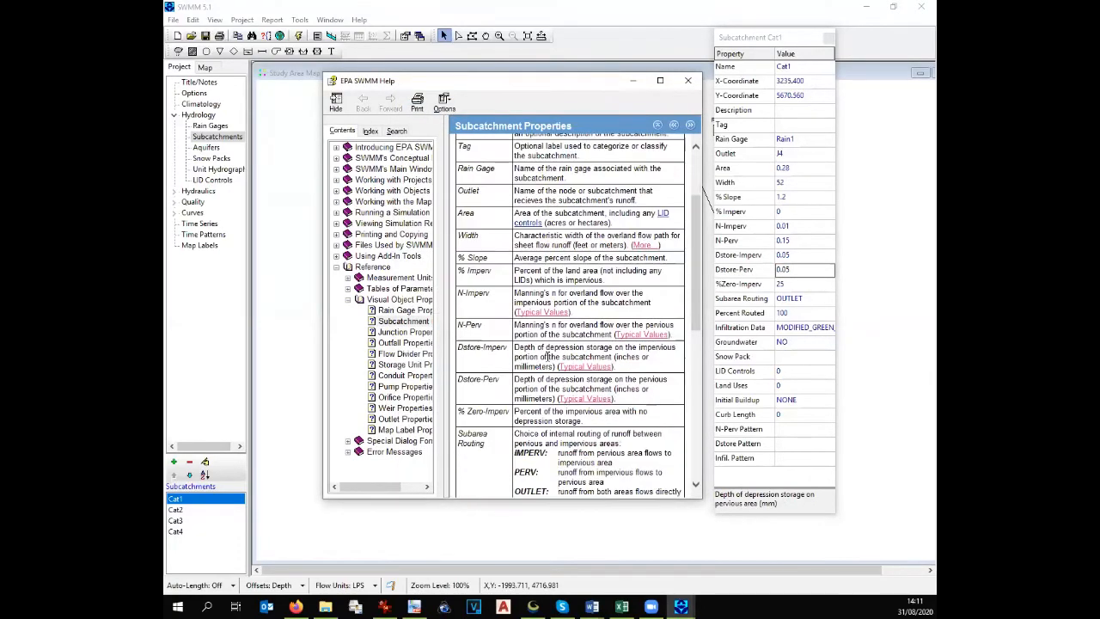
click(586, 400)
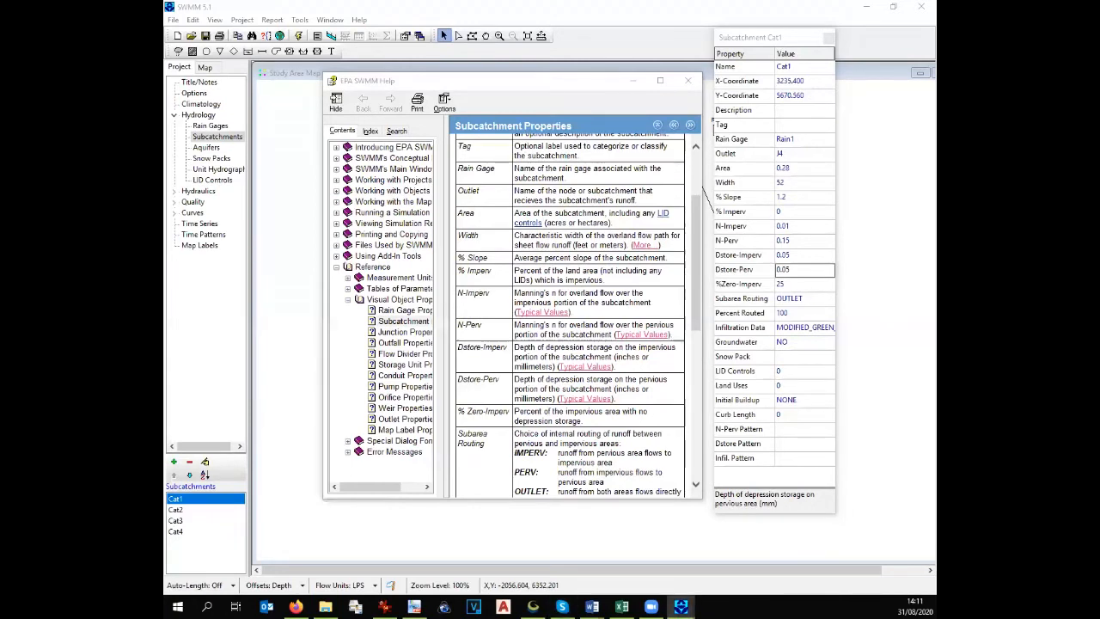
click(433, 282)
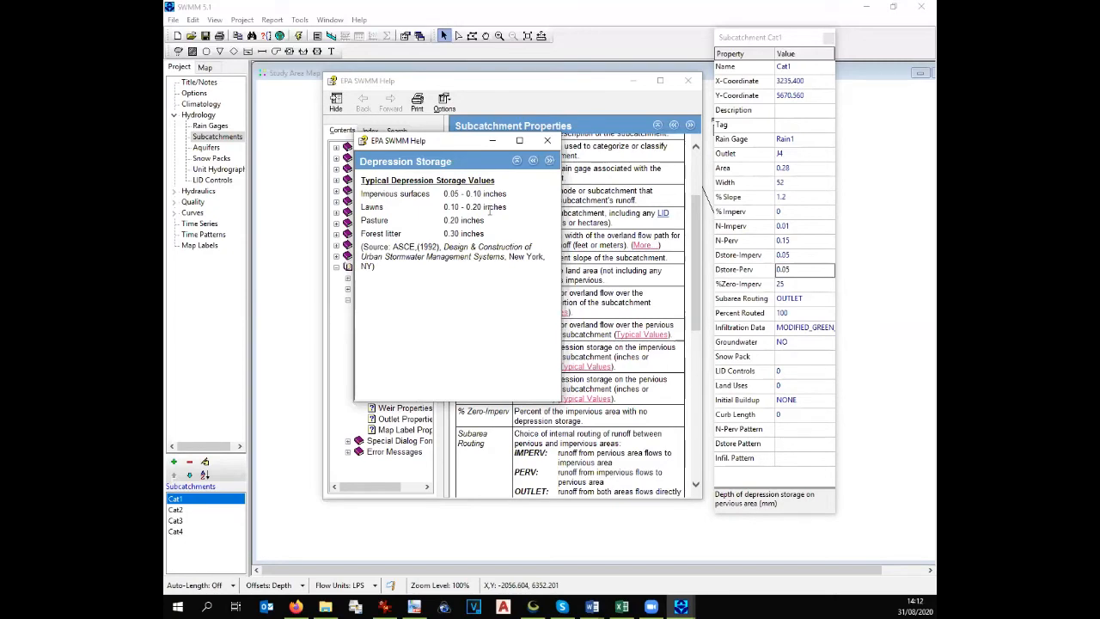
click(547, 140)
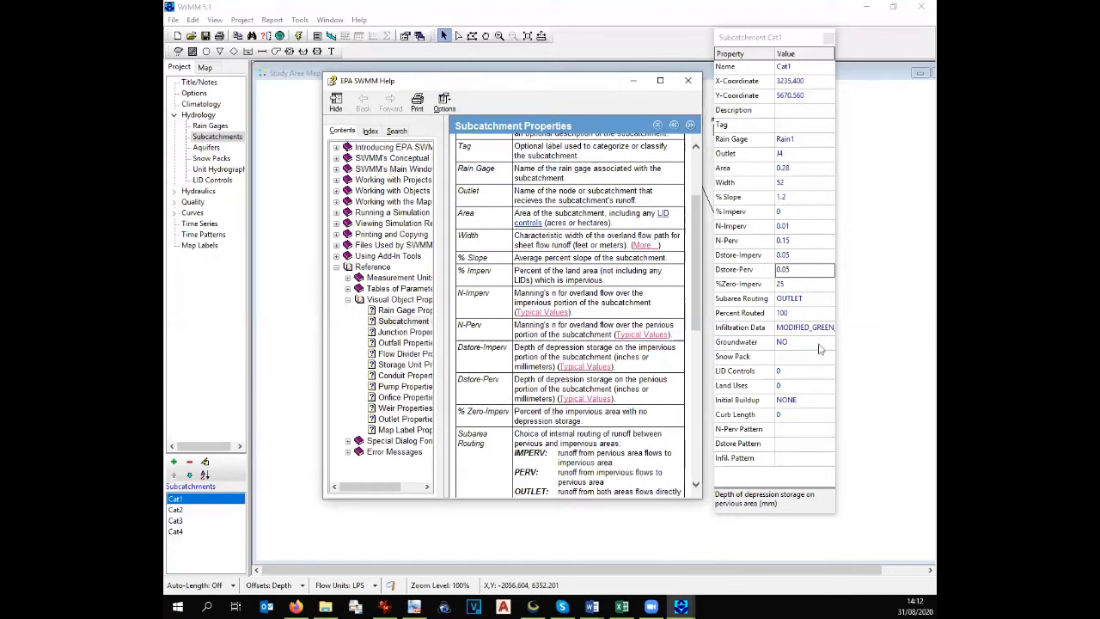
Set Cat1's Dstore-Perv to 0.0025 and close its property window and the help
click(788, 270)
key(BackSpace)
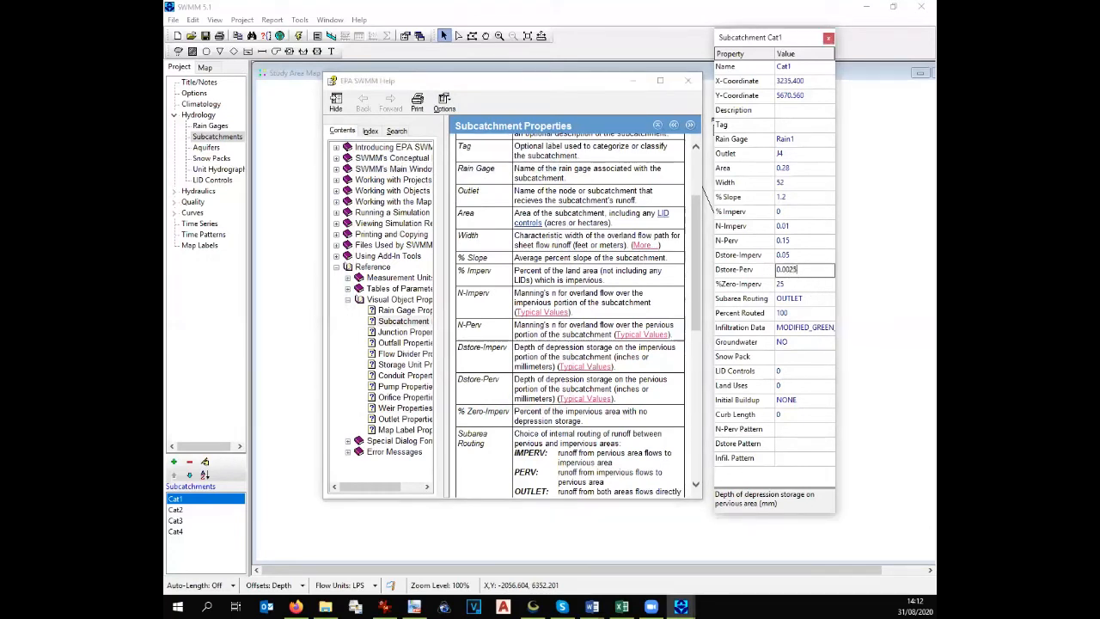
click(808, 330)
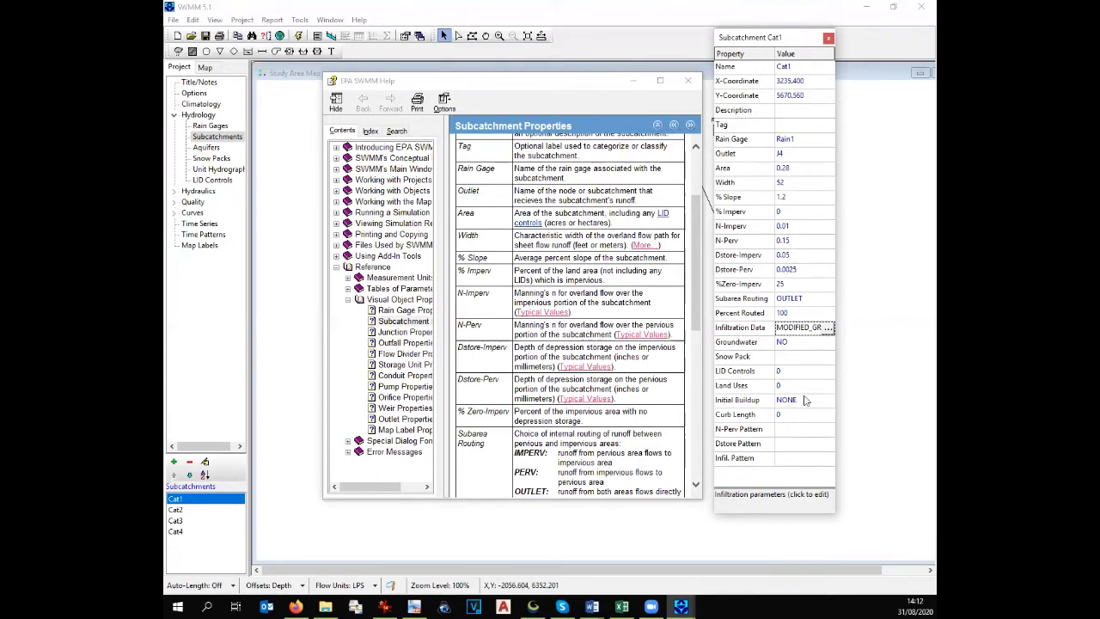
click(827, 40)
click(688, 81)
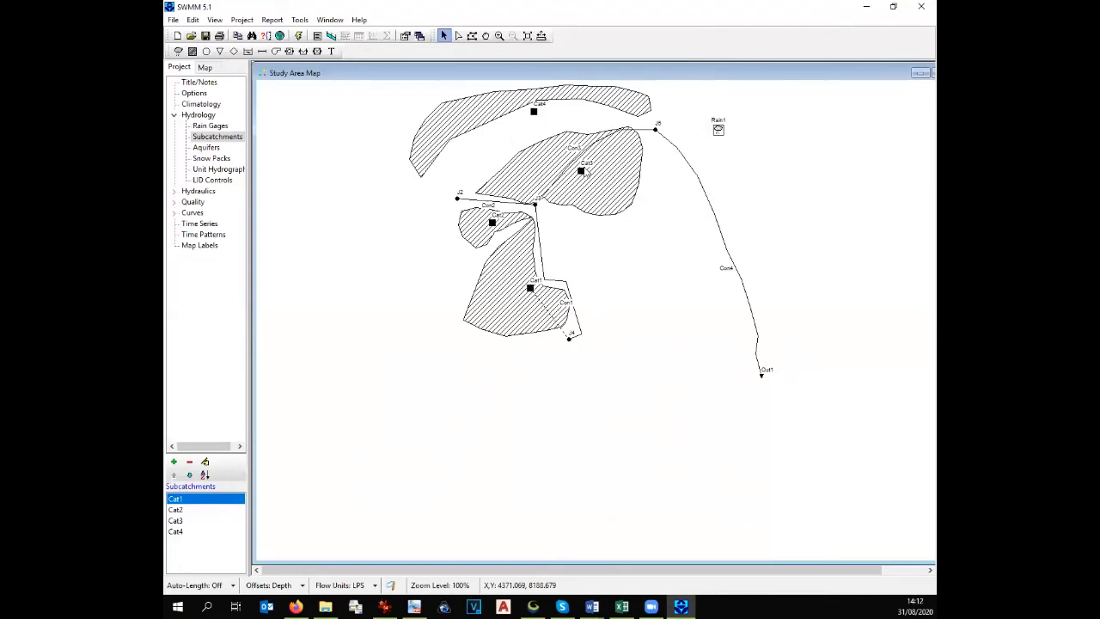
Open the properties of subcatchment Cat2 and check its data in the Excel spreadsheet
click(507, 215)
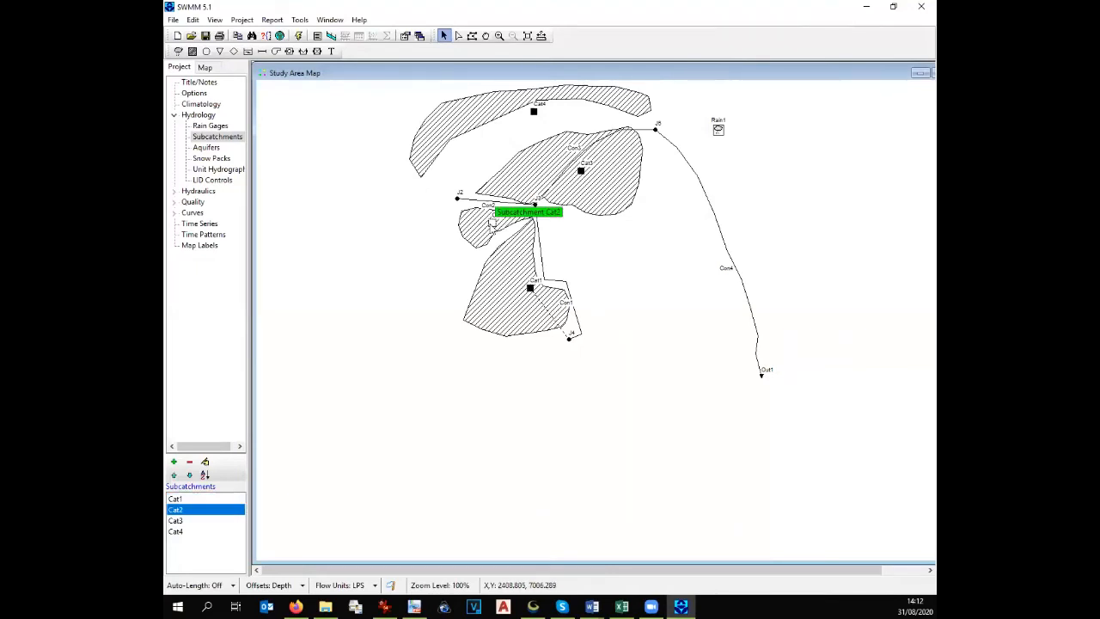
double_click(186, 512)
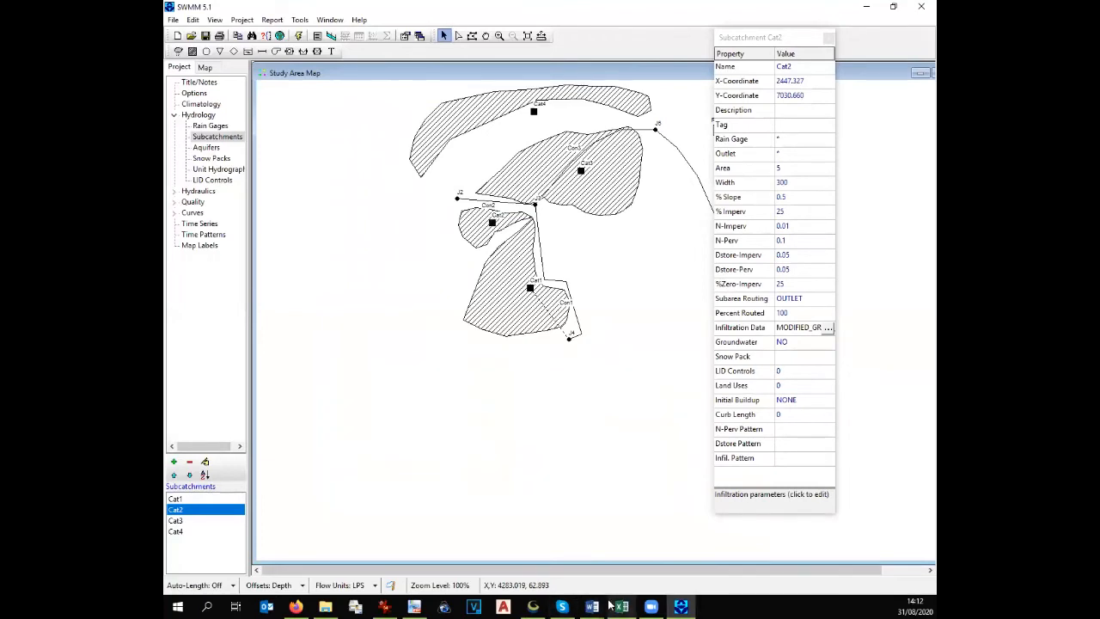
mouse_move(612, 607)
click(640, 559)
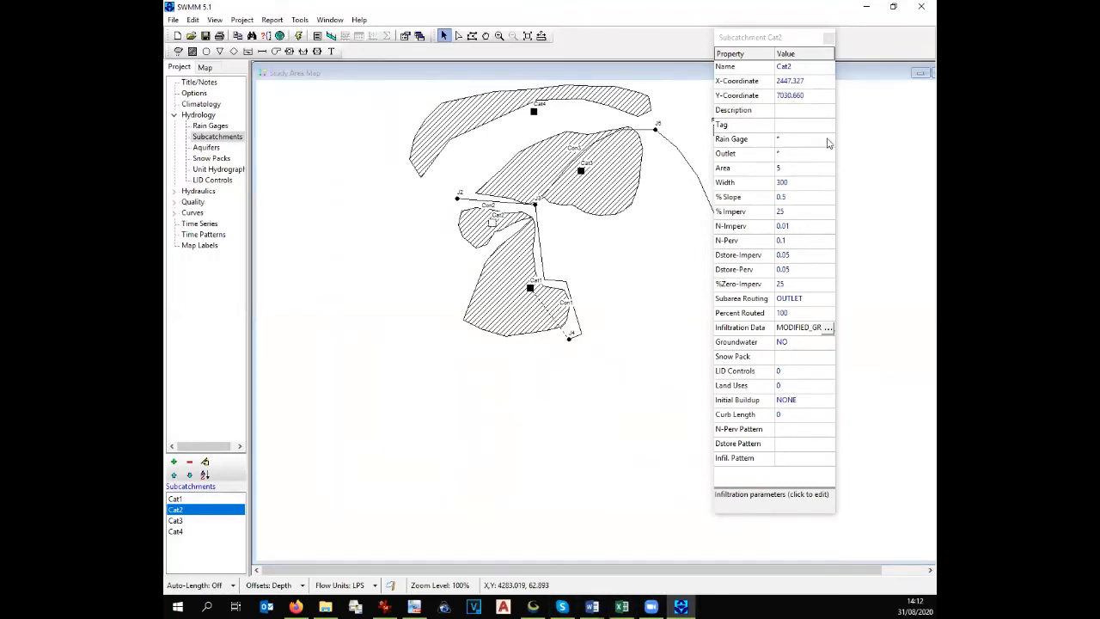
Assign rain gage Rain1 and outlet node J2 to subcatchment Cat2
click(828, 144)
text(Rain1)
key(Return)
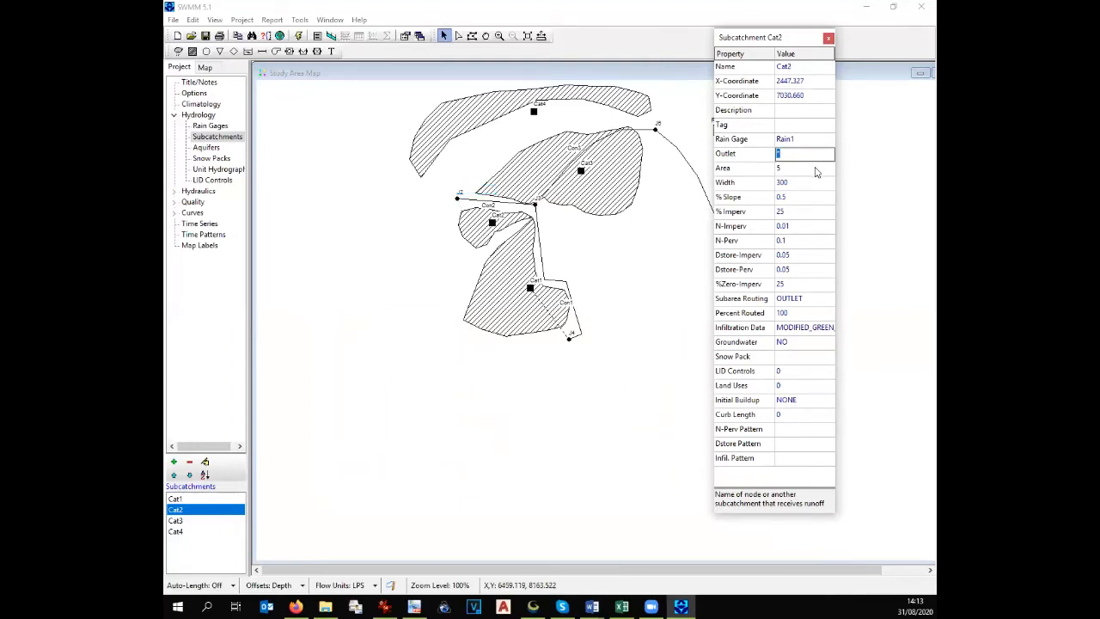
text(J2)
click(829, 169)
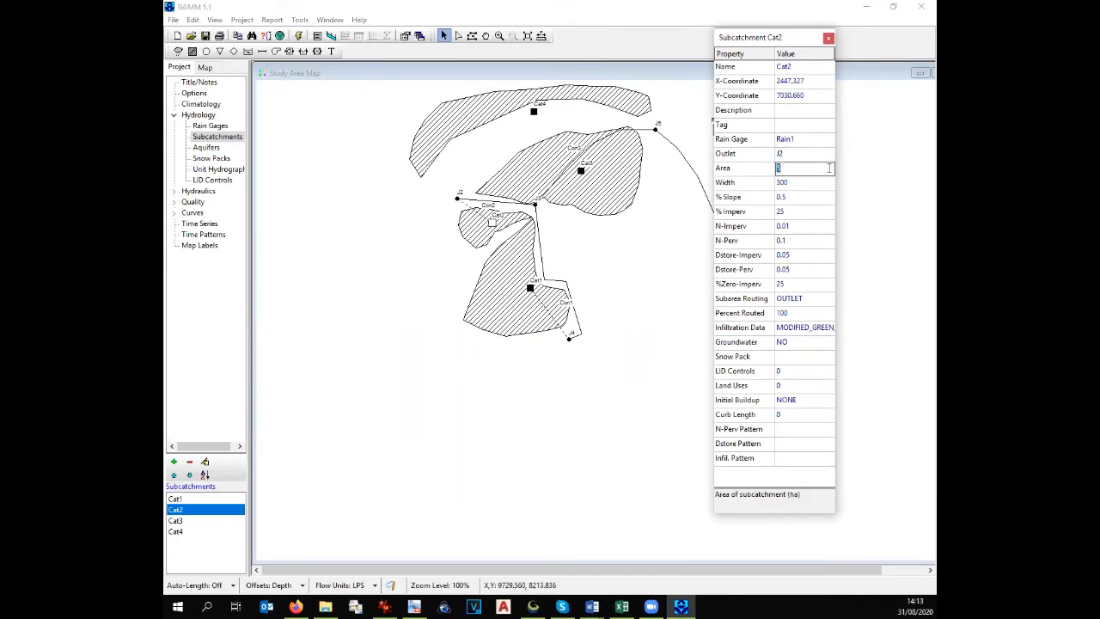
Check Cat2's area in hectares in the Excel spreadsheet and set Cat2's Area to 0.067 in SWMM
key(alt+Tab)
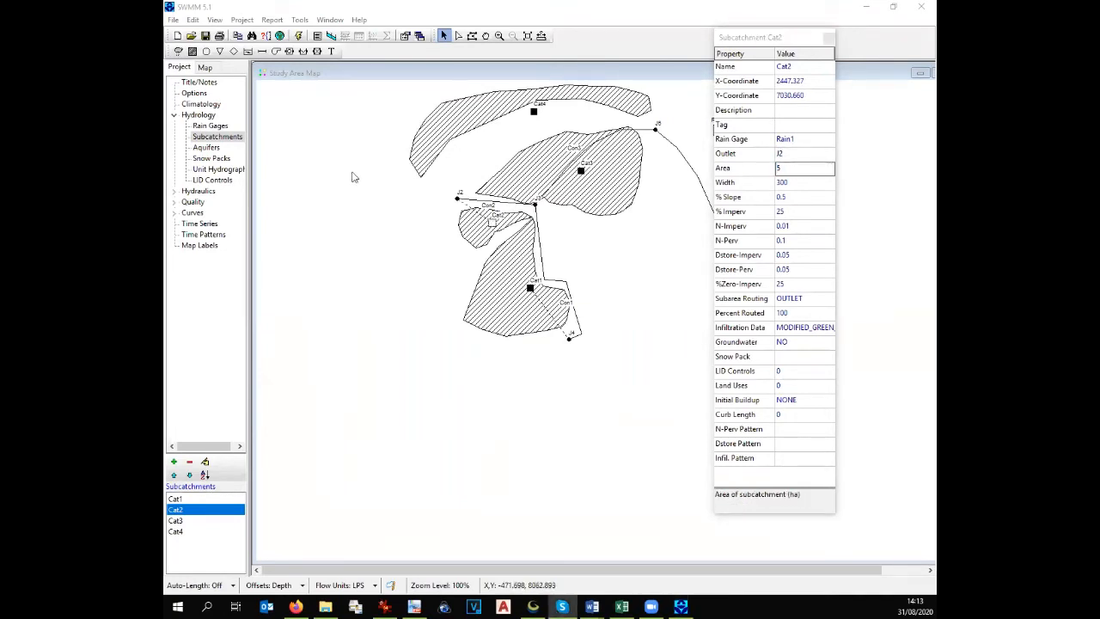
click(622, 607)
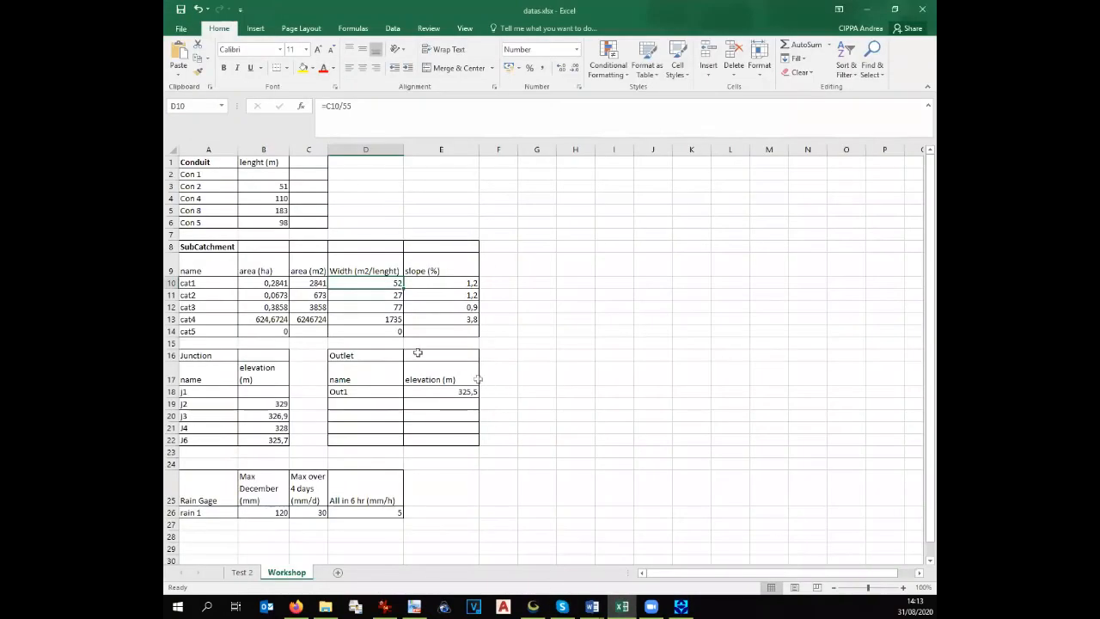
click(305, 295)
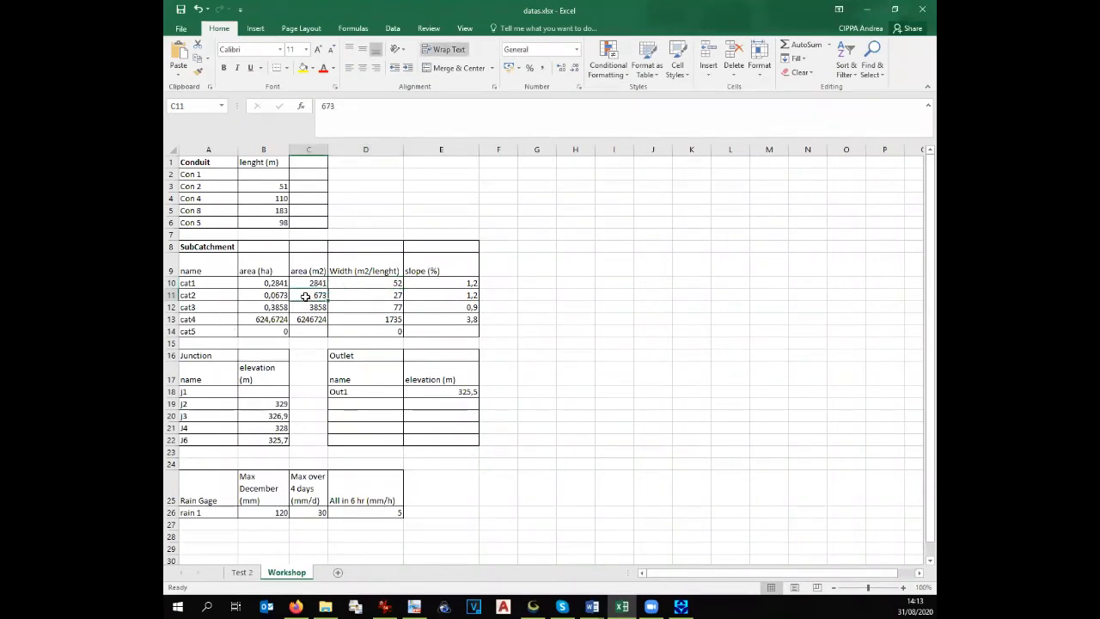
click(268, 295)
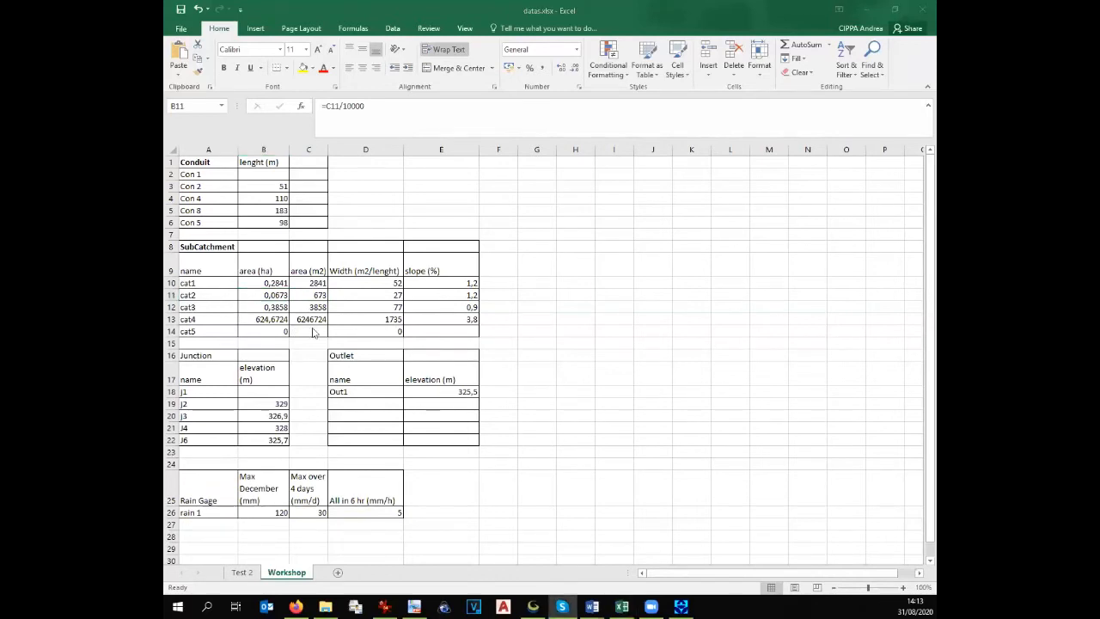
click(680, 606)
text(0.0)
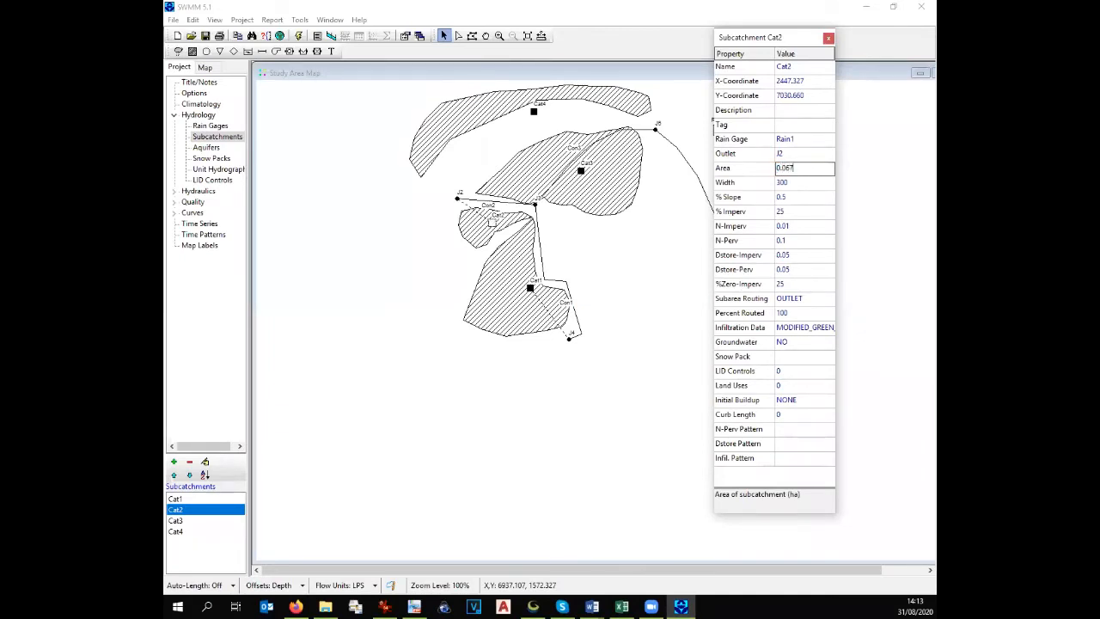
text(67)
Look up Cat2's width in the Excel spreadsheet and set Cat2's Width to 27 in SWMM
click(804, 182)
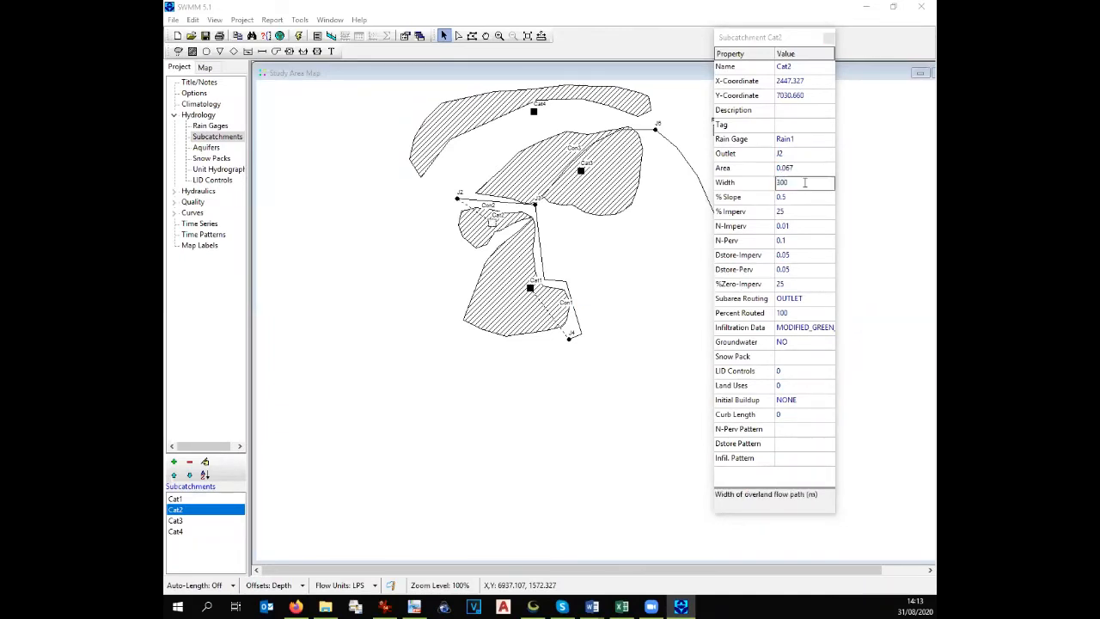
key(alt+Tab)
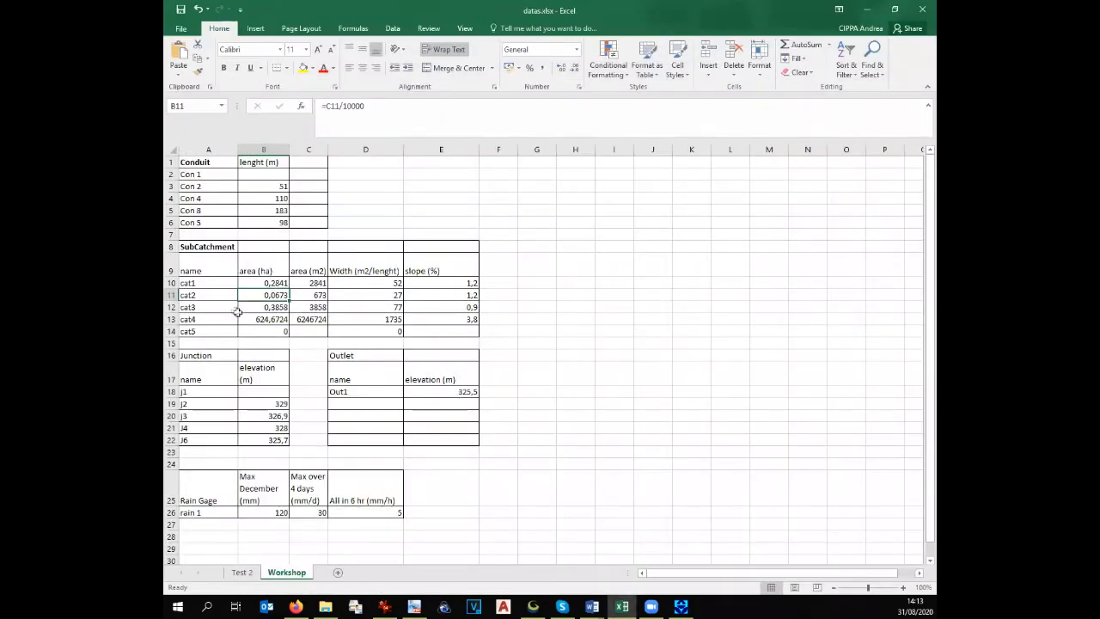
click(346, 296)
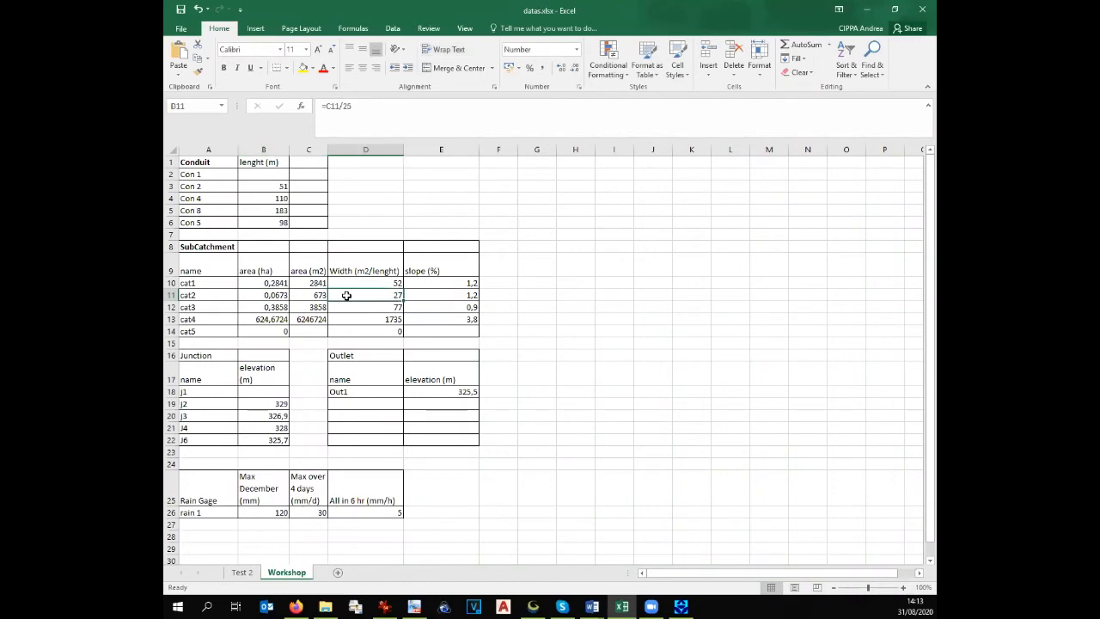
key(alt+Tab)
text(2)
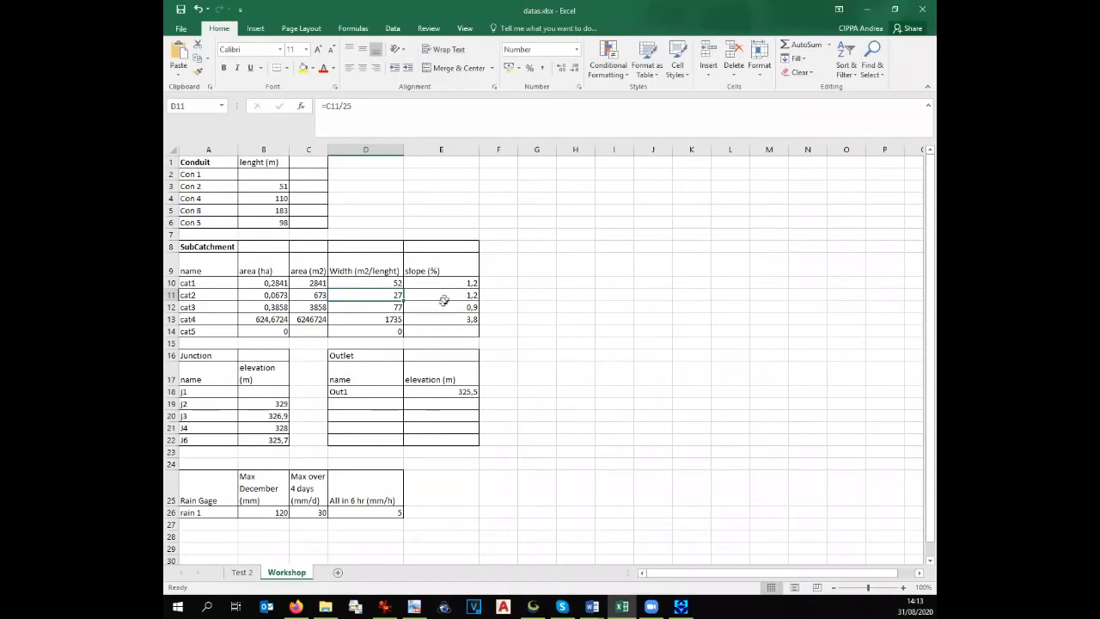
Set Cat2's % Slope to 1.2 from the spreadsheet and its % Imperv to 0
click(446, 298)
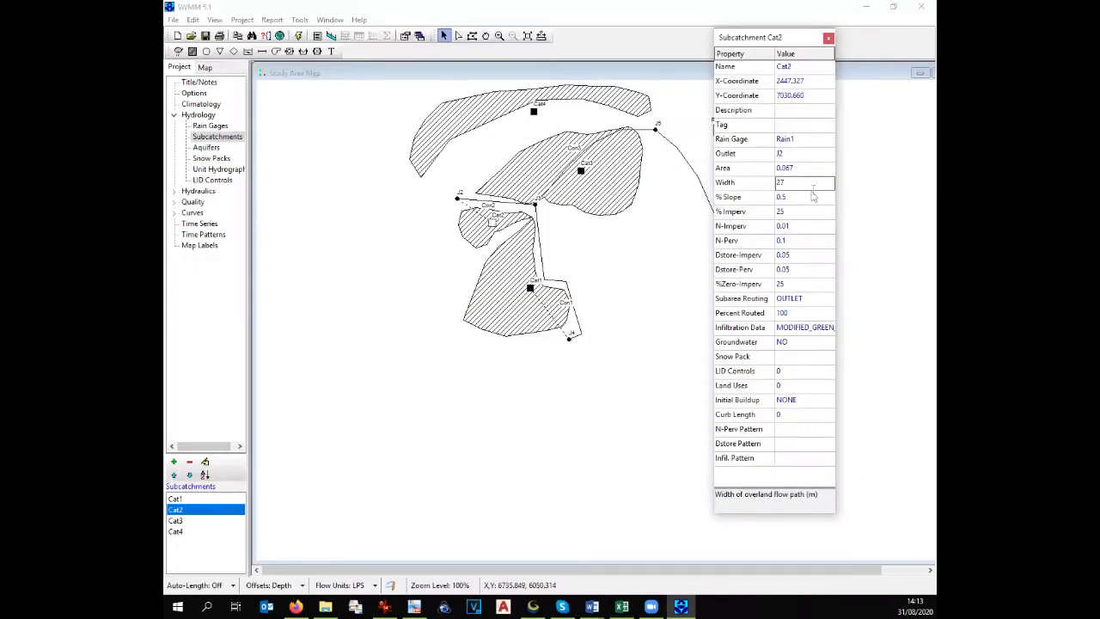
click(809, 197)
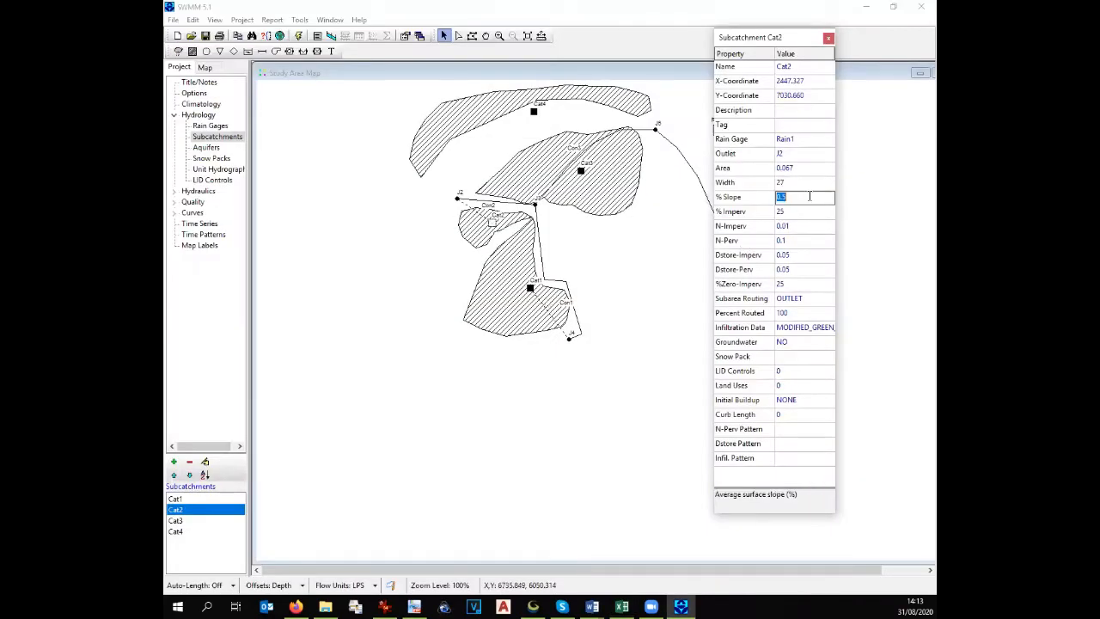
click(818, 214)
text(0)
Set Cat2's N-Perv to 0.15, change its Dstore-Perv value and close its property window
click(800, 242)
click(799, 240)
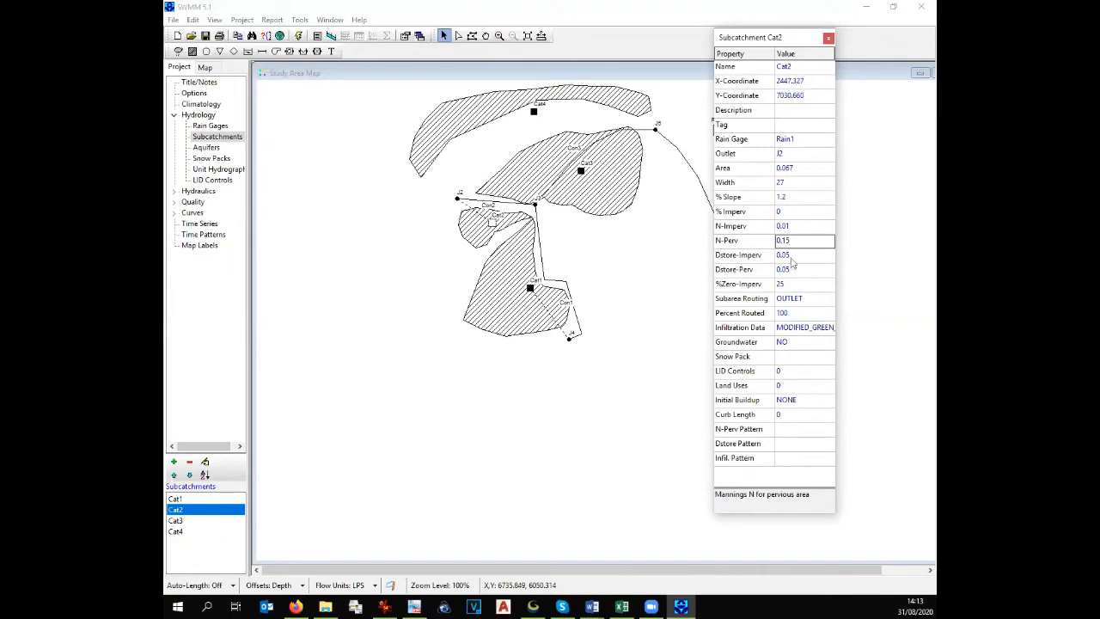
text(5)
click(787, 255)
click(785, 255)
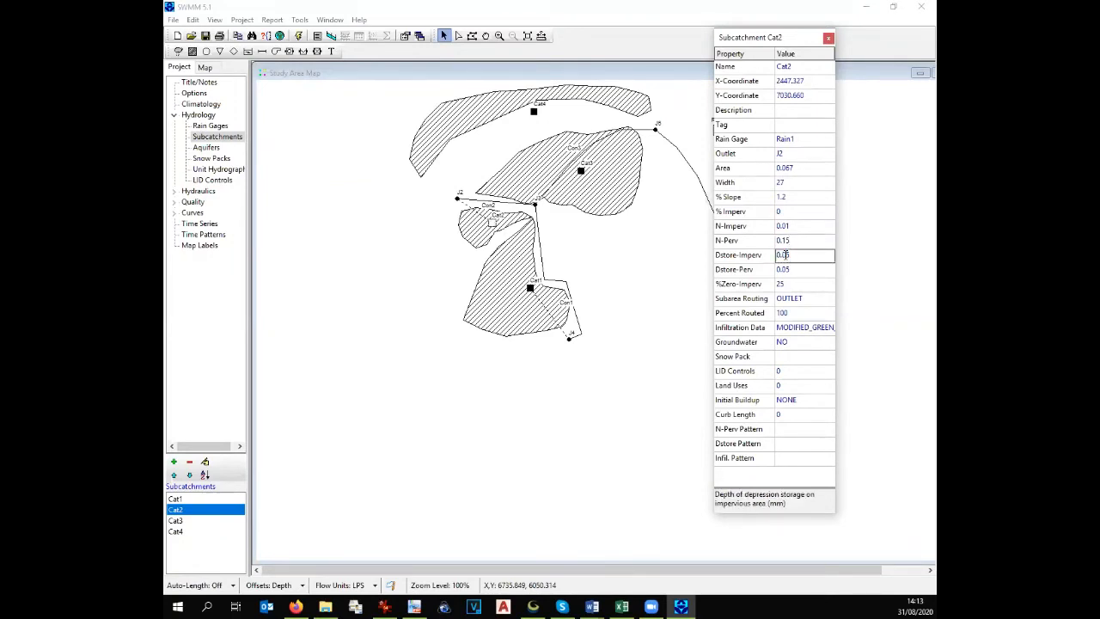
click(787, 269)
click(787, 270)
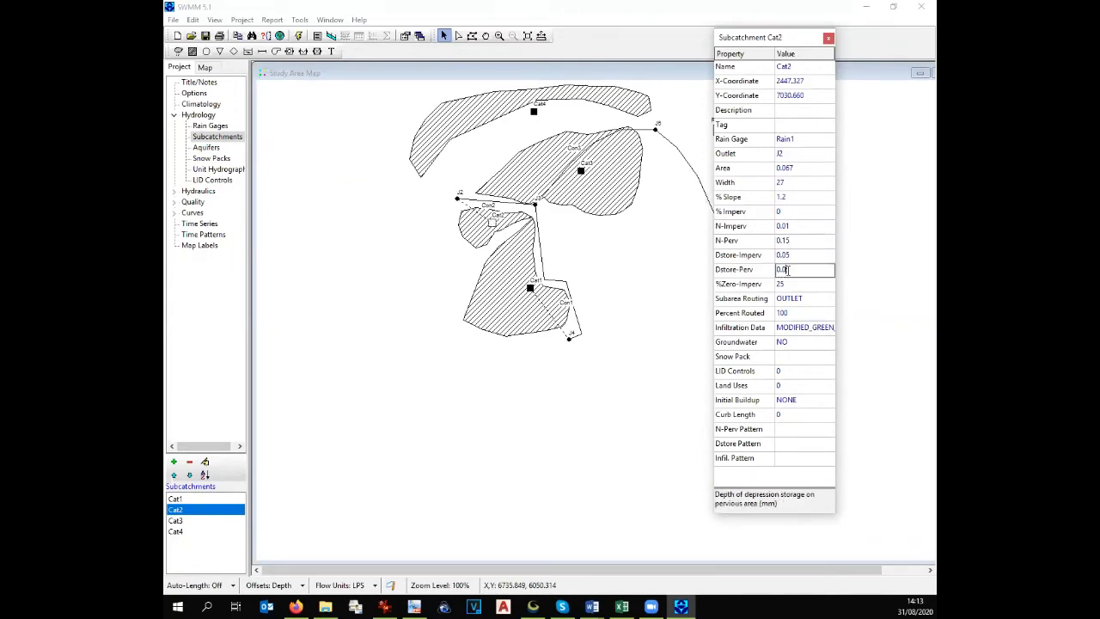
text(2)
click(828, 39)
Check subcatchment Cat3's data in the Excel spreadsheet and open Cat3's properties in SWMM
click(581, 170)
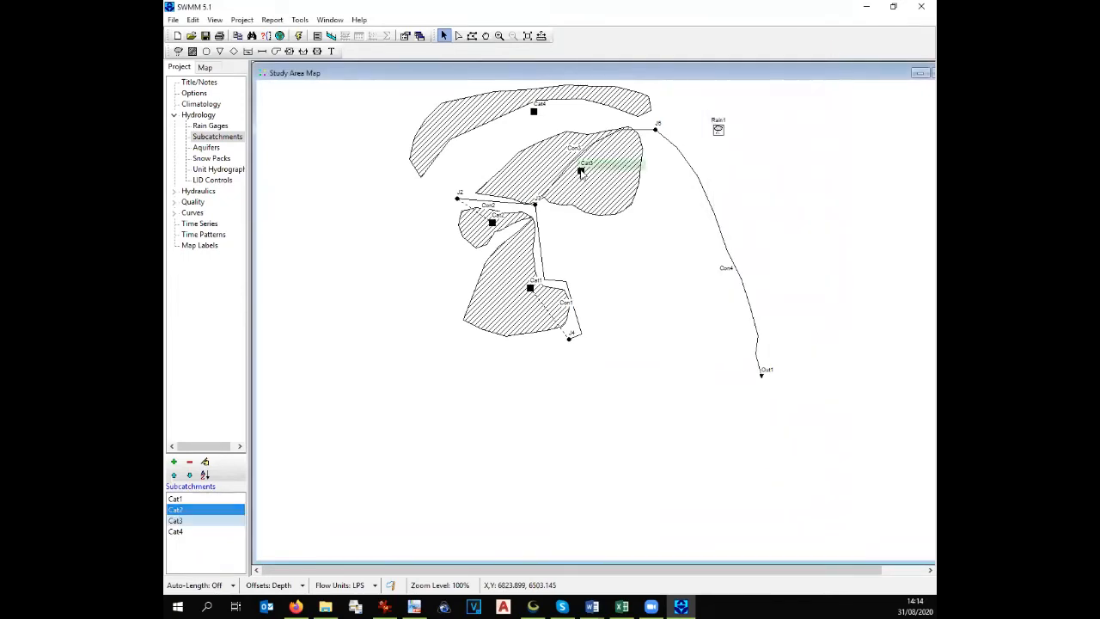
key(alt+Tab)
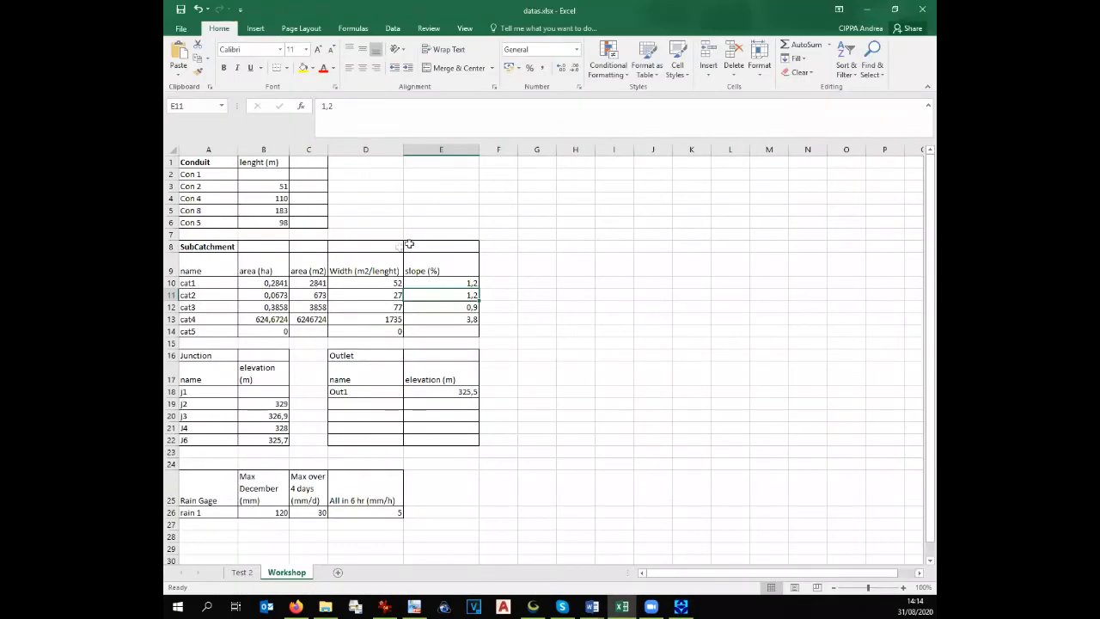
click(272, 307)
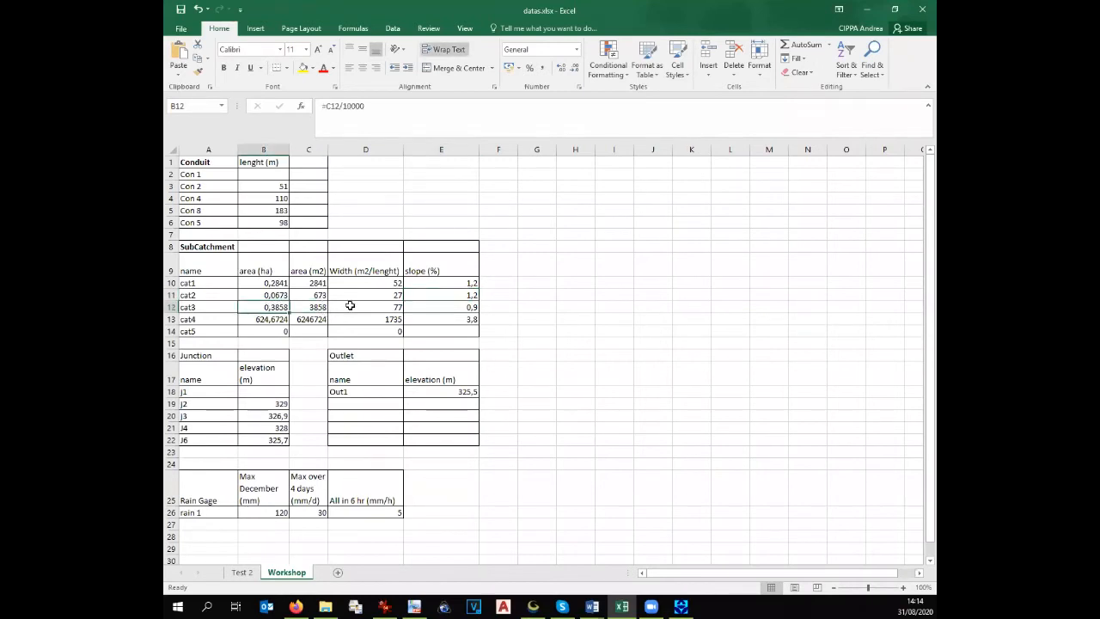
key(alt+Tab)
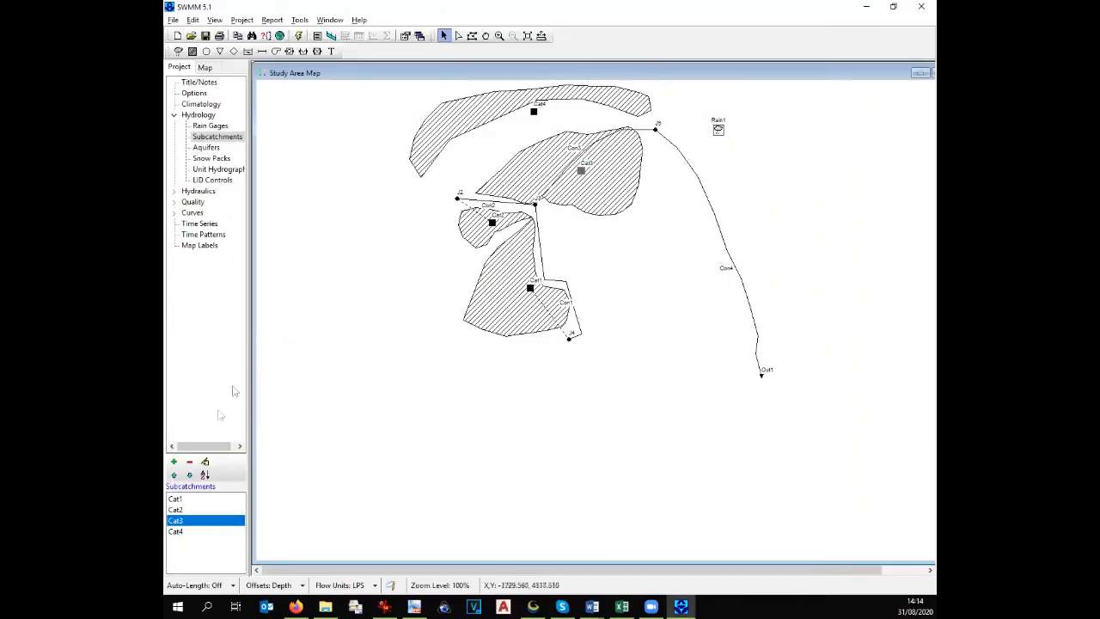
double_click(210, 523)
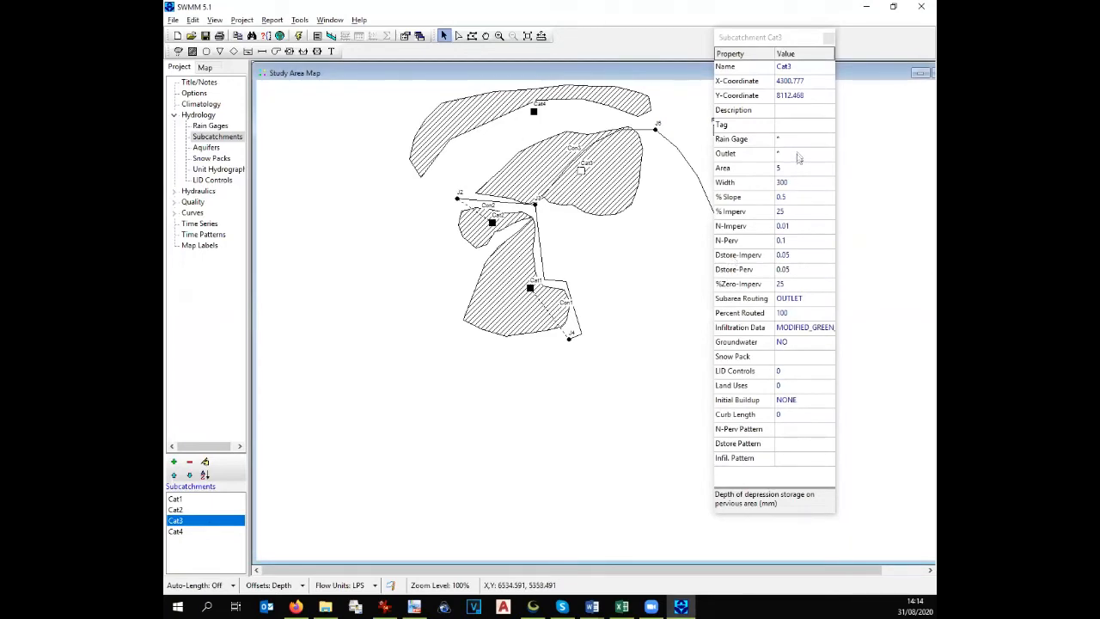
Assign rain gage Rain1 and outlet node J3 to subcatchment Cat3
click(797, 155)
click(821, 141)
click(829, 141)
click(821, 151)
click(823, 154)
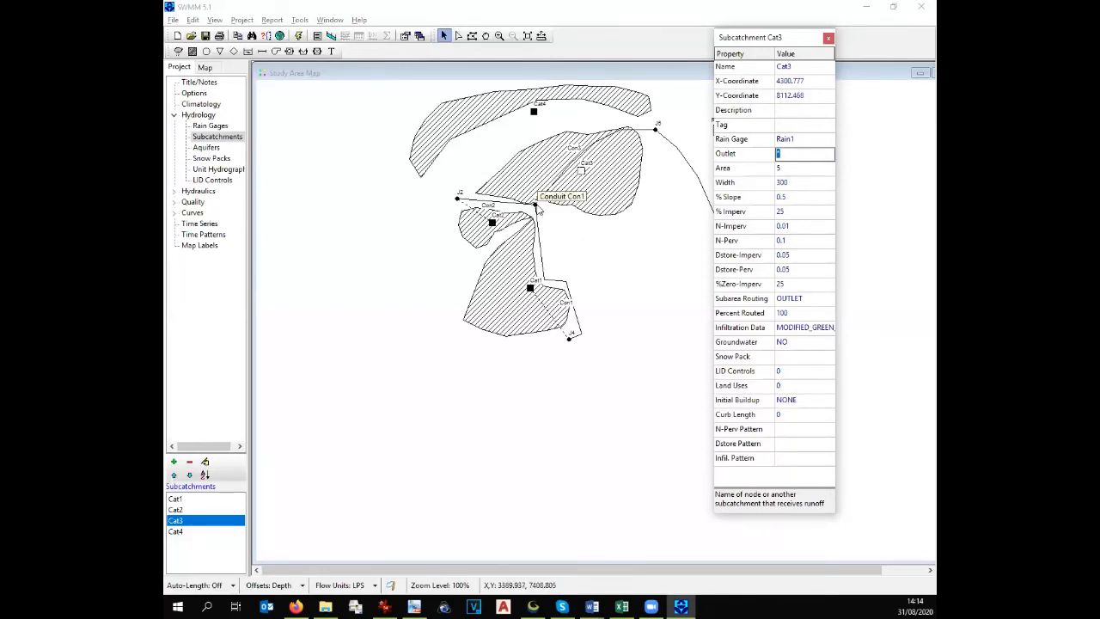
text(J3)
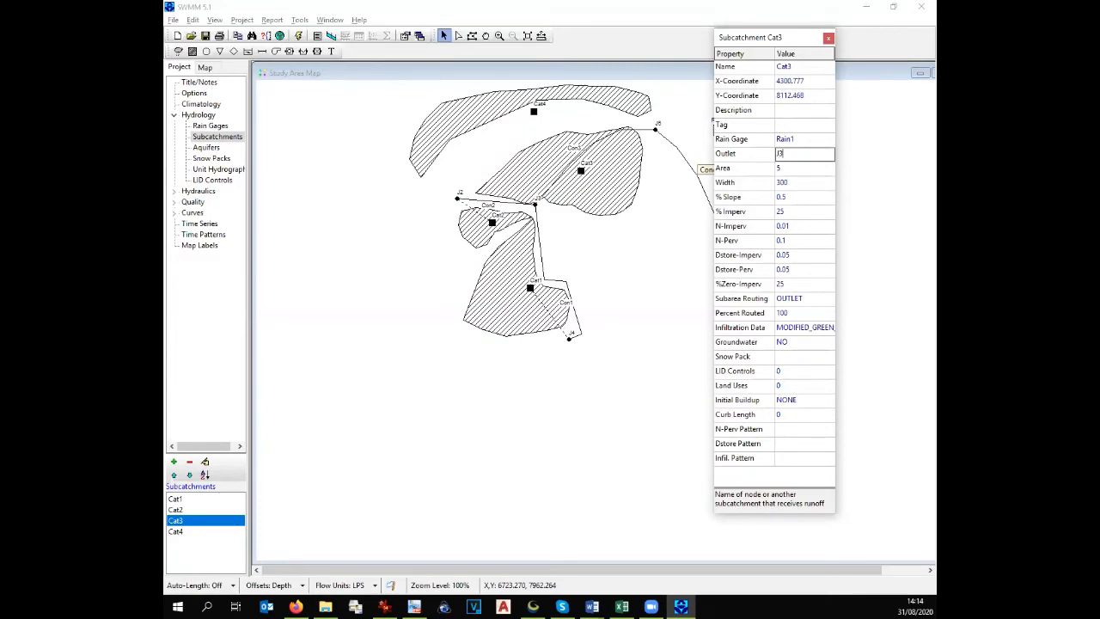
Set Cat3's Area to 0.38 according to the Excel spreadsheet
click(827, 168)
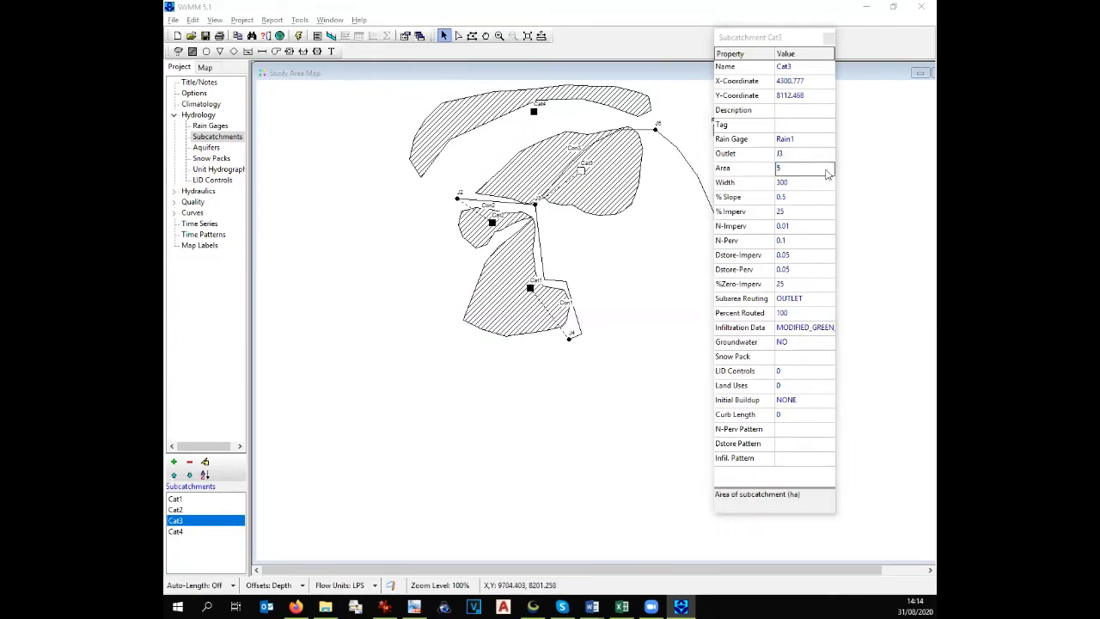
key(alt+Tab)
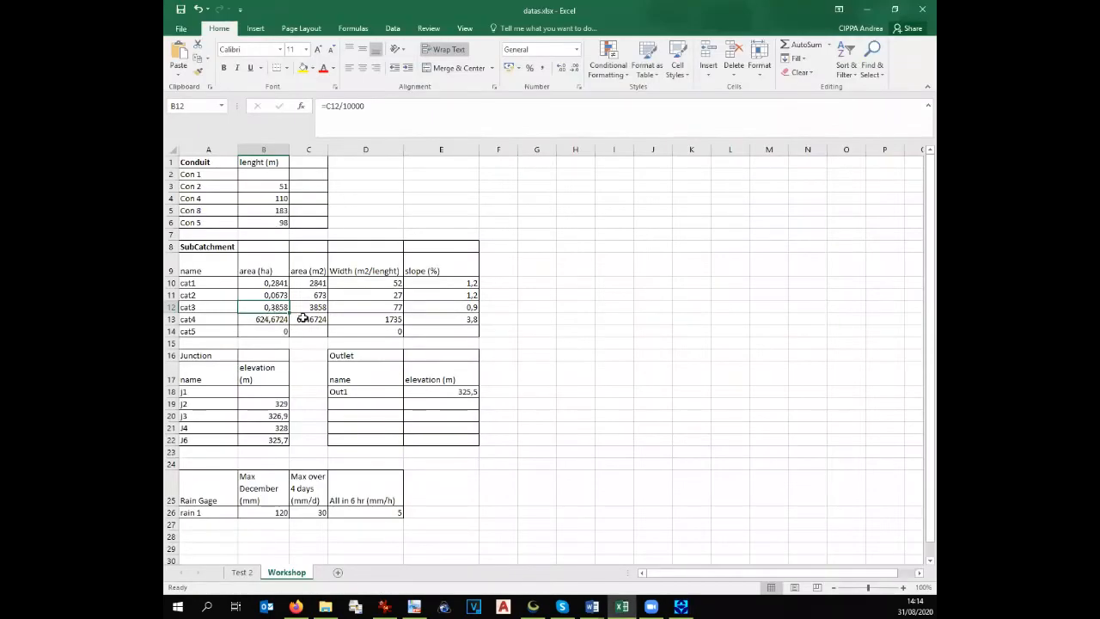
key(alt+Tab)
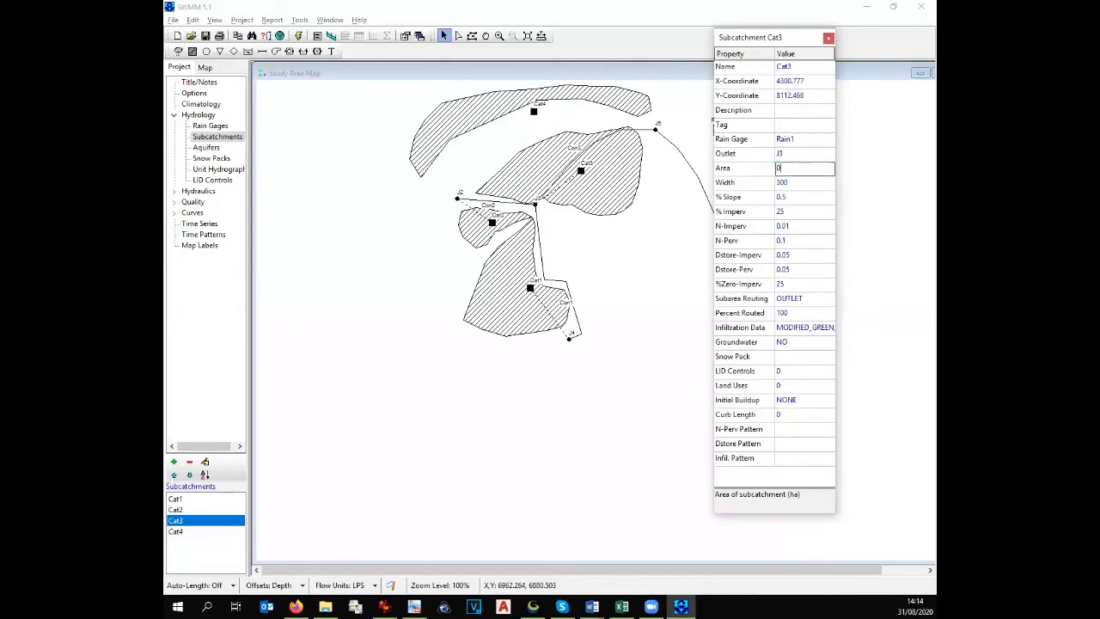
text(0.38)
Copy cat3's width of 77 from the Excel spreadsheet into Cat3's Width property in SWMM
click(810, 185)
key(alt+Tab)
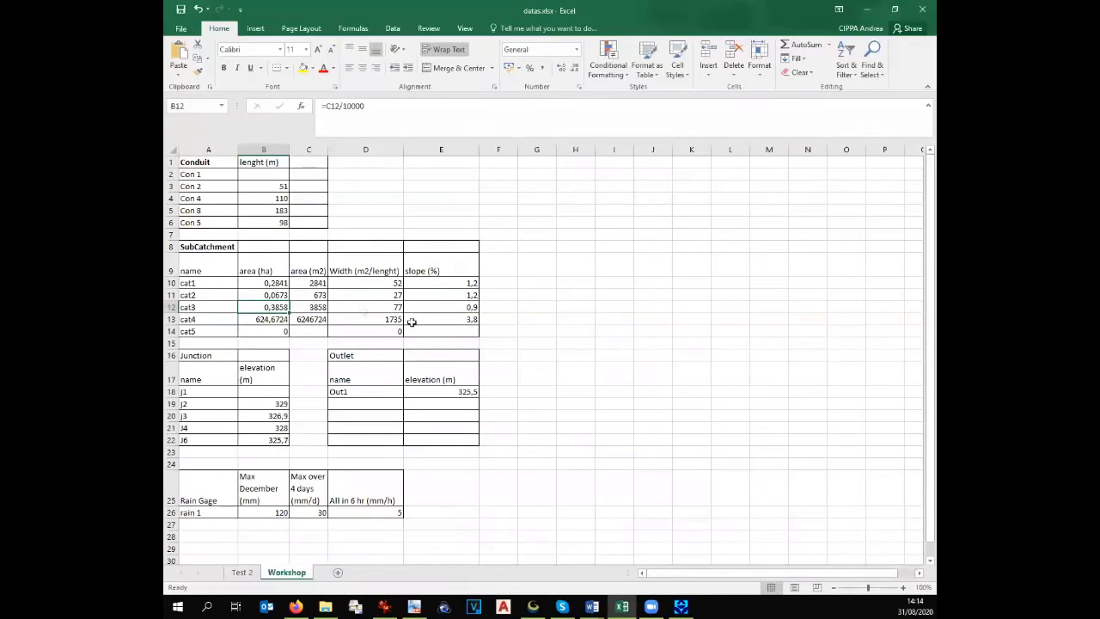
click(391, 309)
key(ctrl+c)
key(alt+Tab)
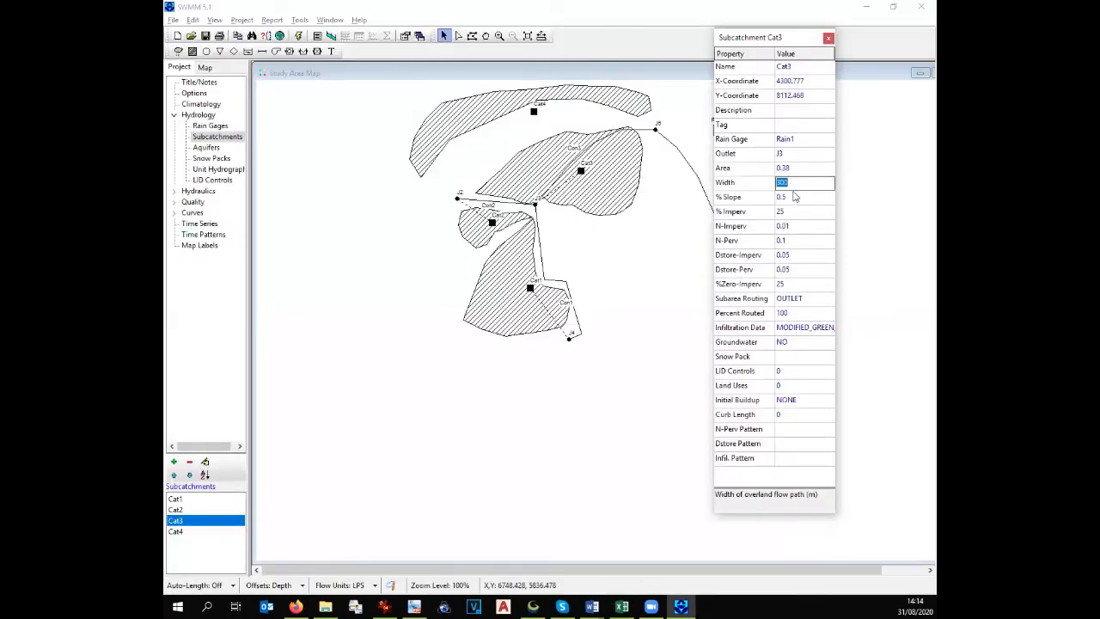
key(ctrl+v)
Set Cat3's % Slope to 0.9 according to the Excel spreadsheet and its % Imperv to 0
key(alt+Tab)
click(458, 309)
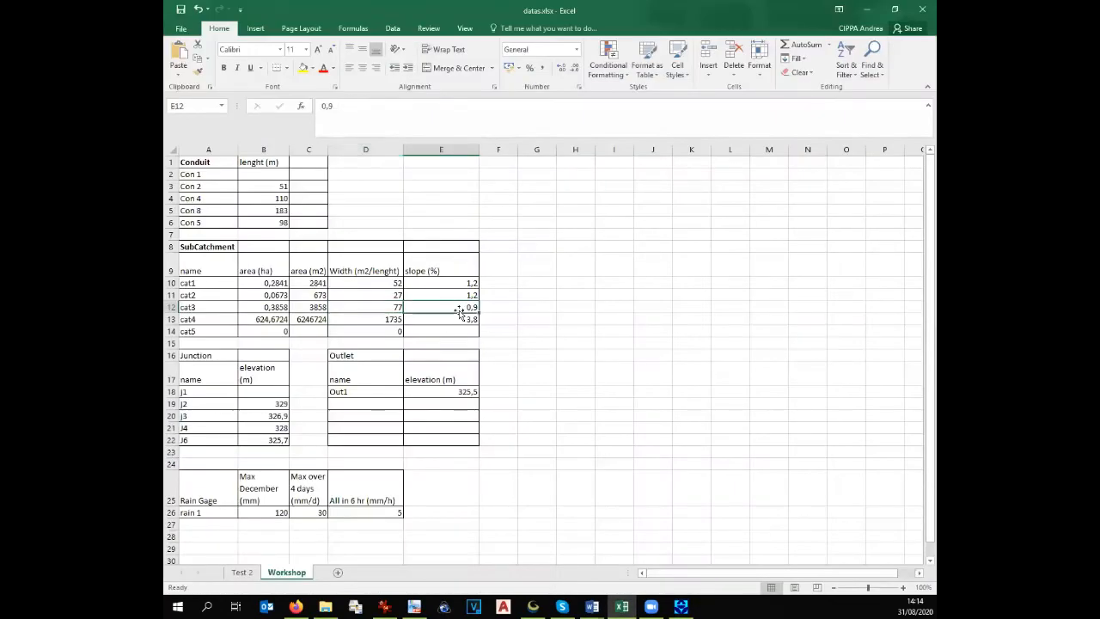
key(ctrl+c)
key(alt+Tab)
click(796, 197)
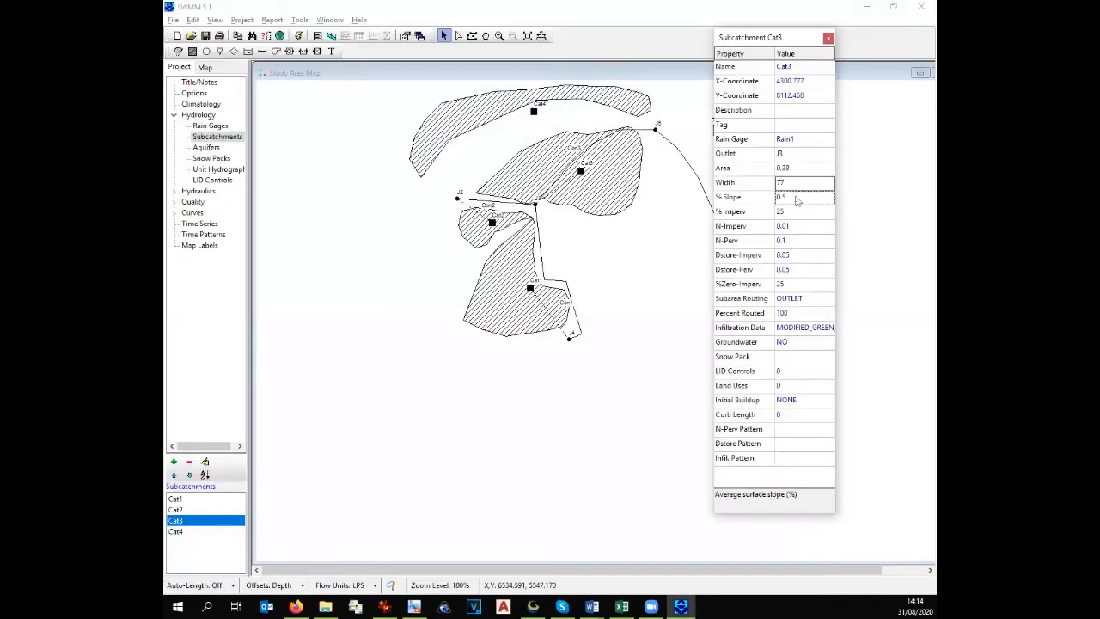
text(0.9)
key(Down)
text(0)
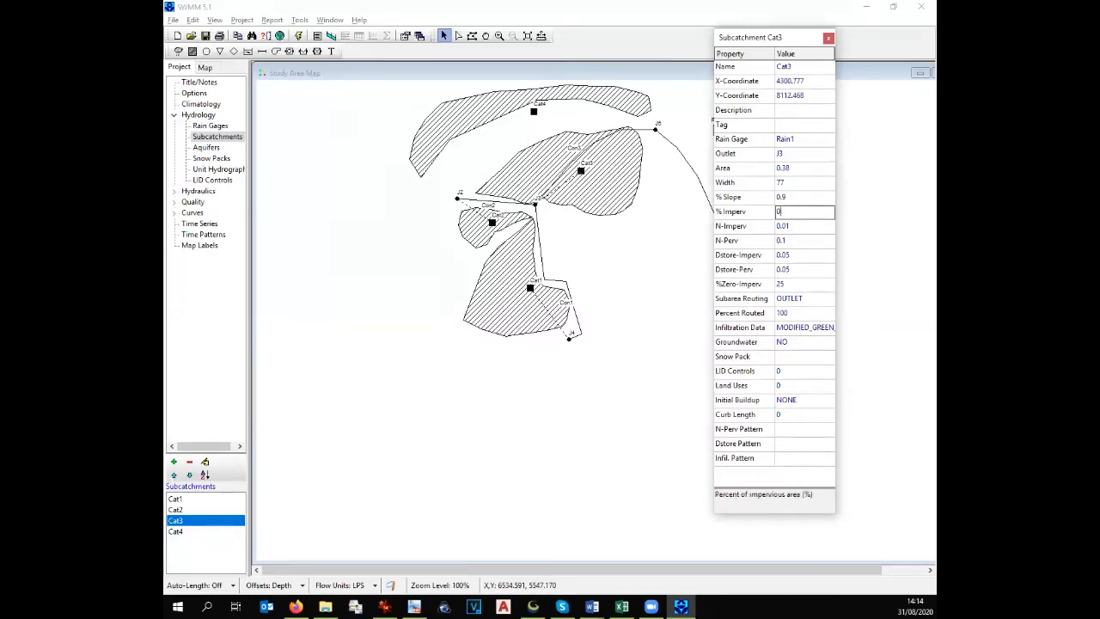
Set Cat3's roughness values to 0.015 for N-Imperv and 0.15 for N-Perv
click(807, 226)
click(807, 226)
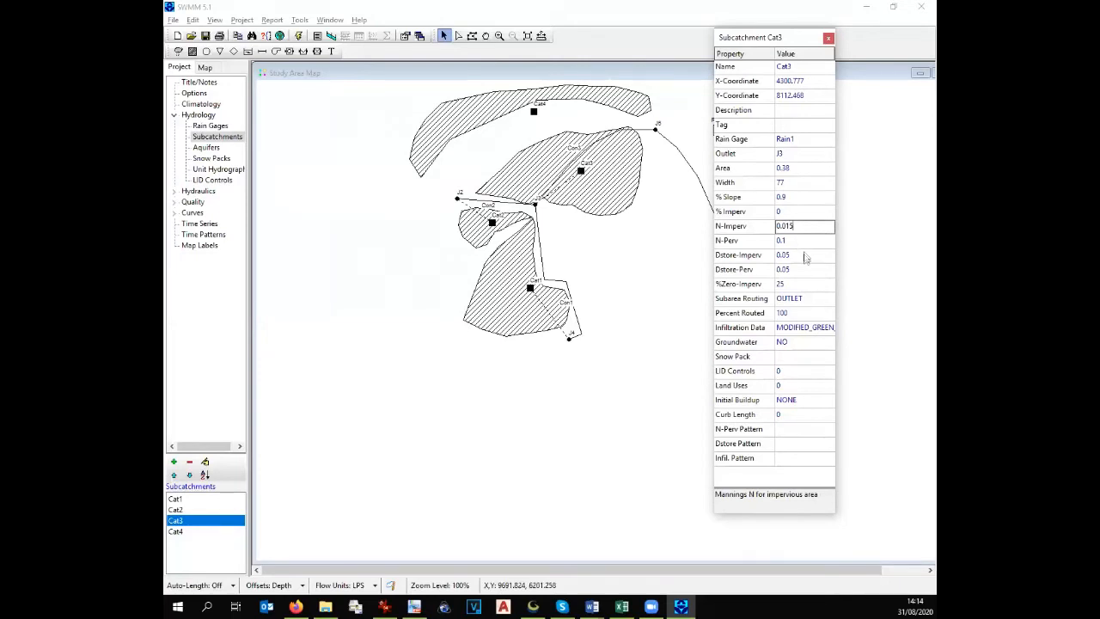
click(796, 241)
click(796, 241)
Set Cat3's Dstore-Perv to 0.015 and close its property window
click(785, 268)
click(785, 268)
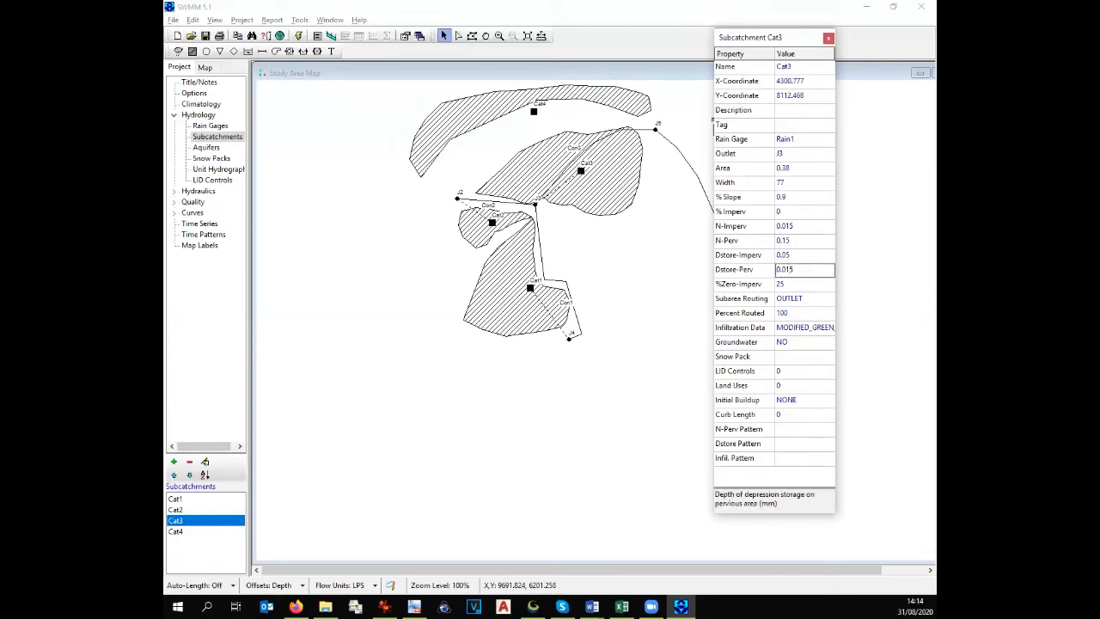
click(827, 38)
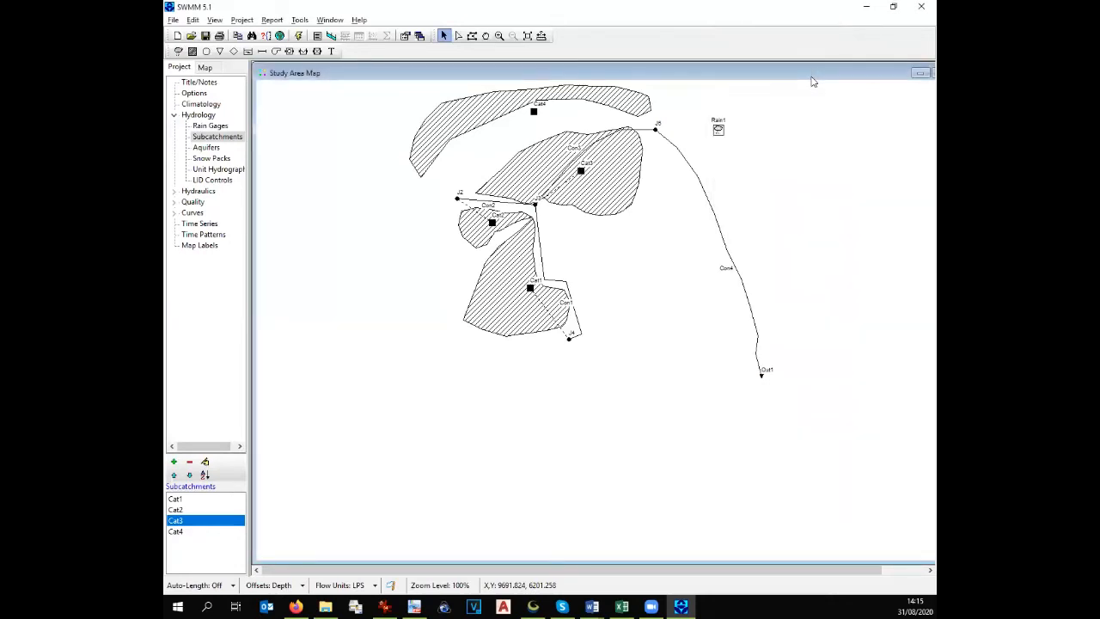
Open subcatchment Cat4's properties and assign Rain1 as its rain gage and J6 as its outlet
double_click(534, 111)
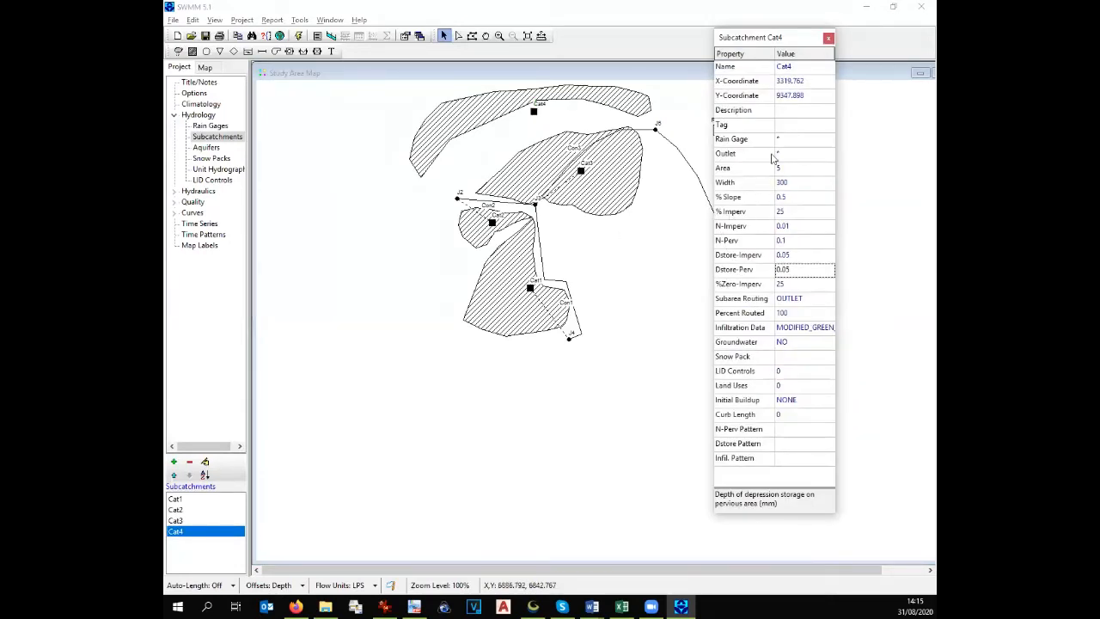
click(783, 140)
click(830, 141)
click(816, 156)
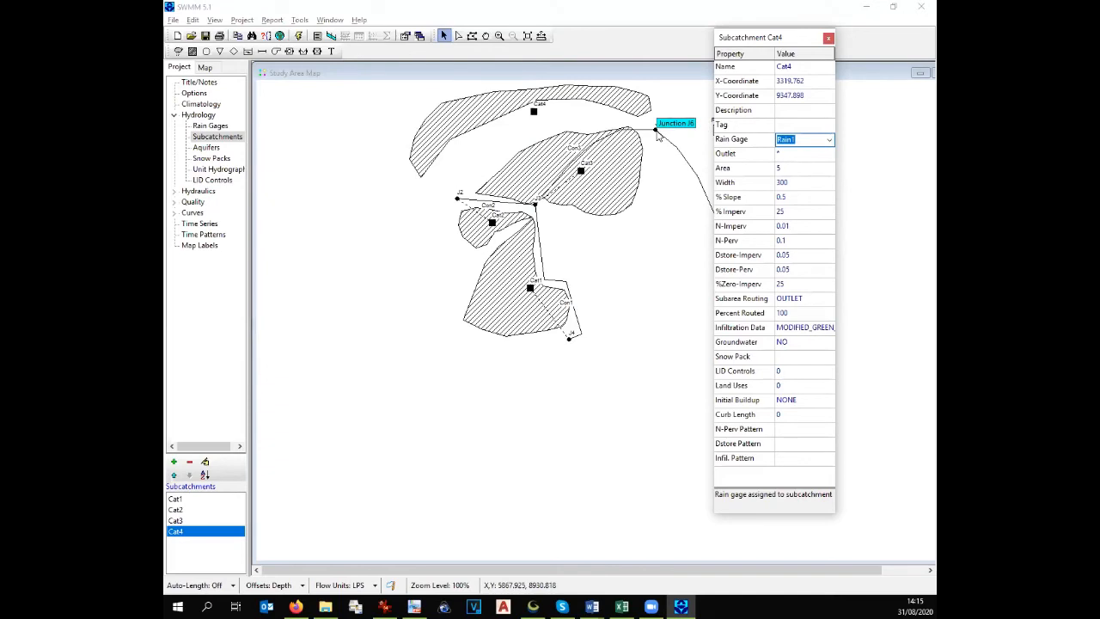
click(792, 153)
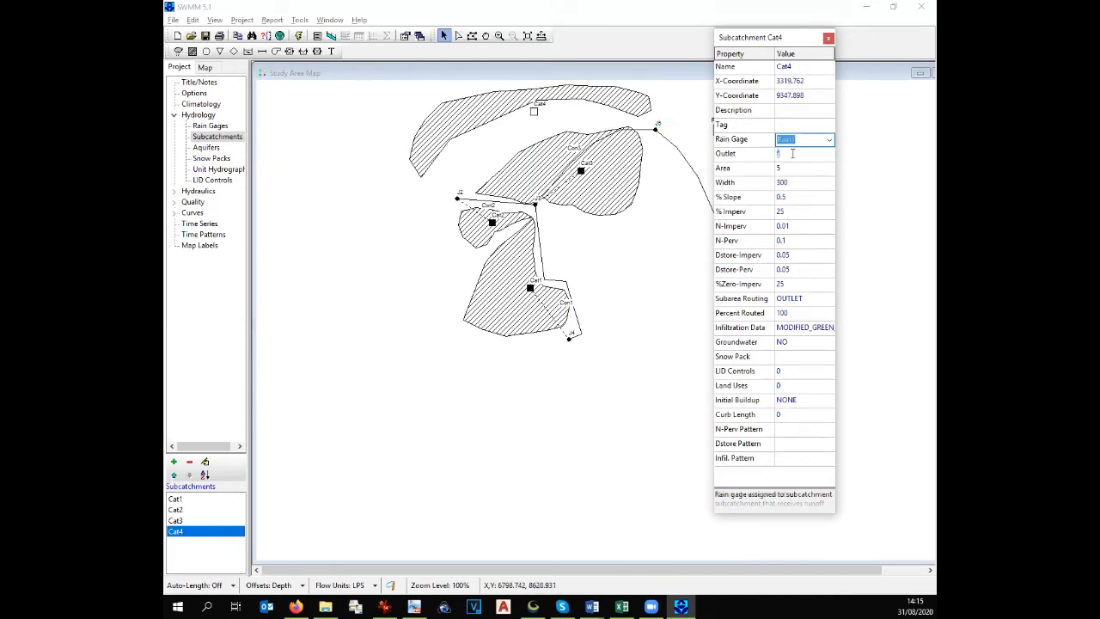
text(J6)
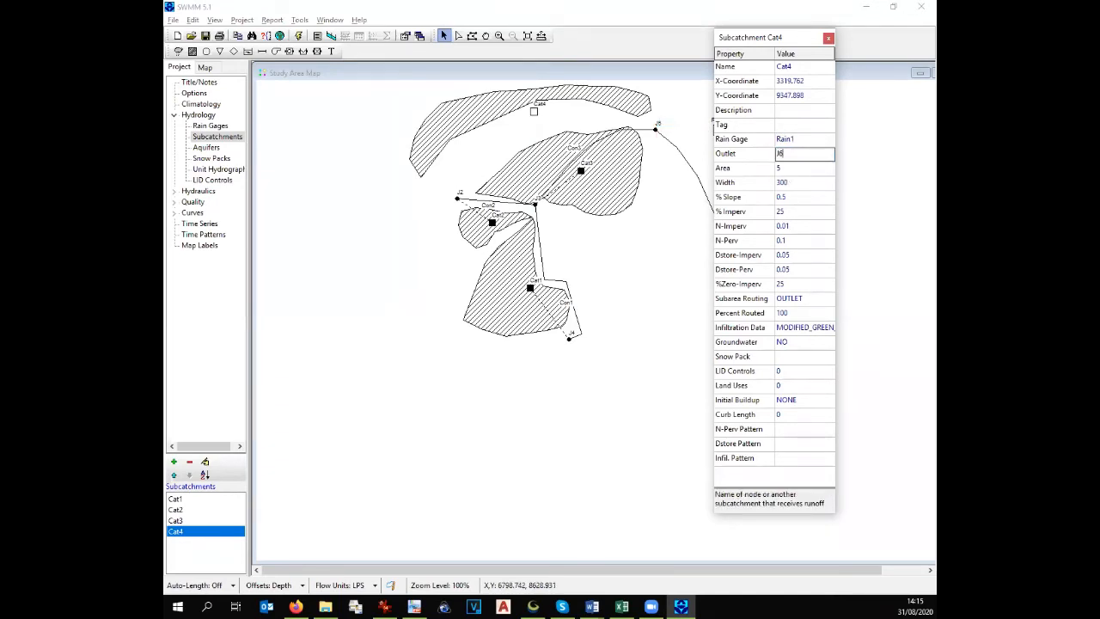
Look up cat4's area in hectares in the Excel spreadsheet and set Cat4's Area in SWMM to 624
click(815, 168)
key(alt+Tab)
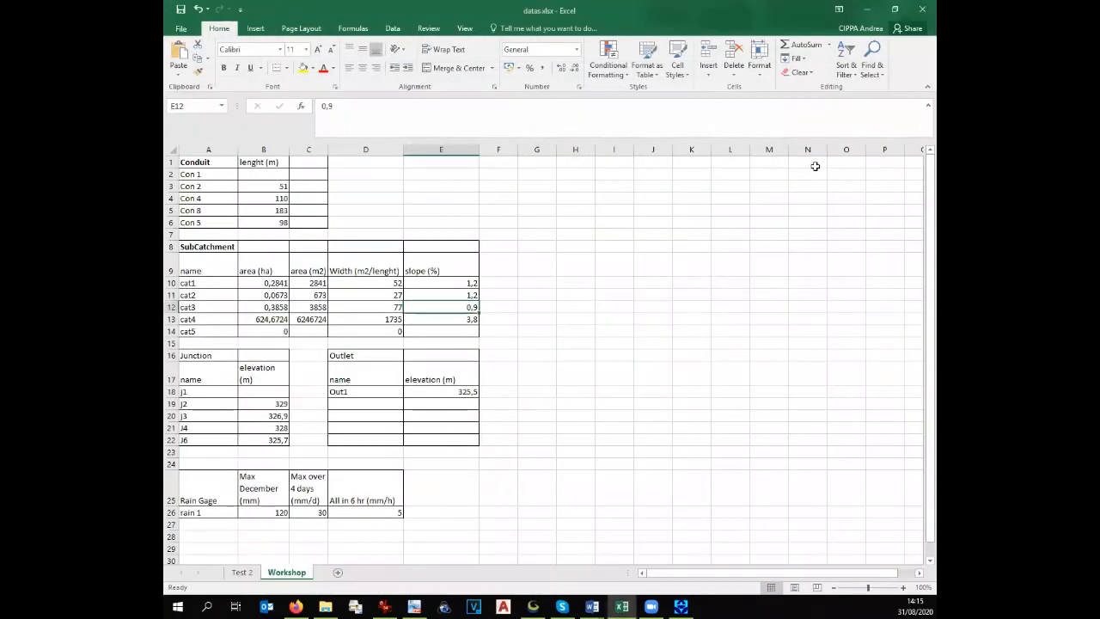
click(265, 320)
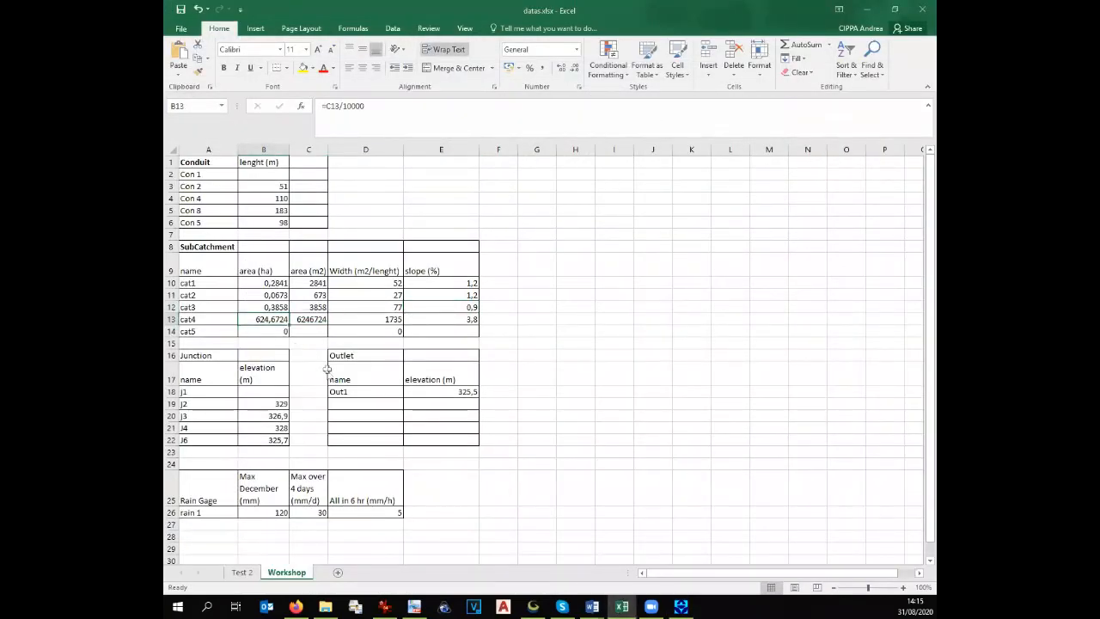
key(alt+Tab)
text(6)
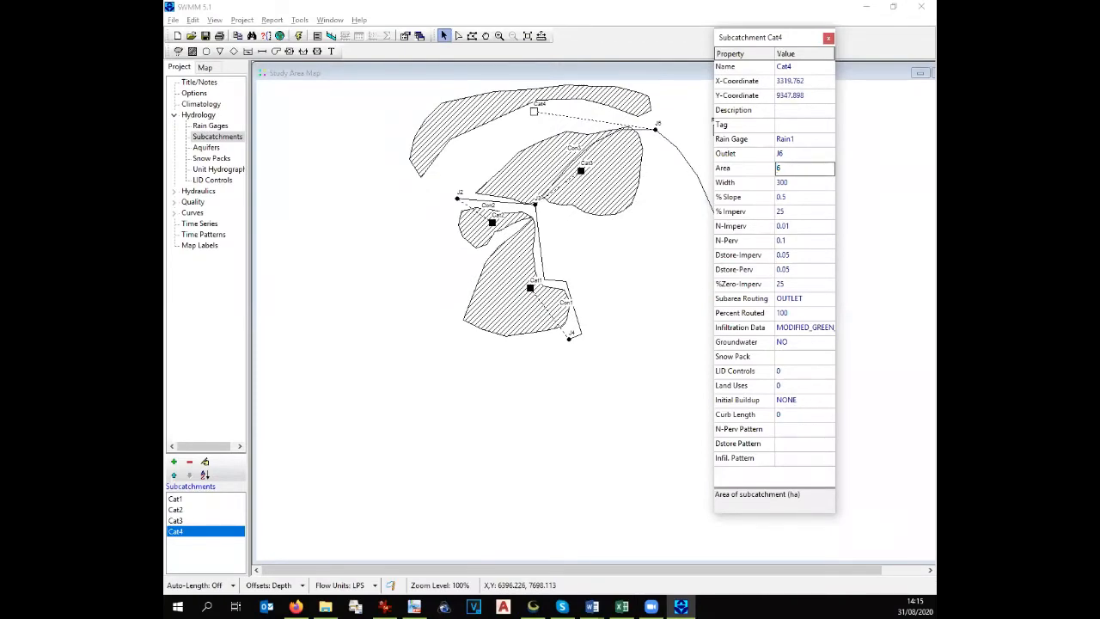
Copy cat4's width of 1735 from the Excel spreadsheet into Cat4's Width property in SWMM
click(824, 182)
key(alt+Tab)
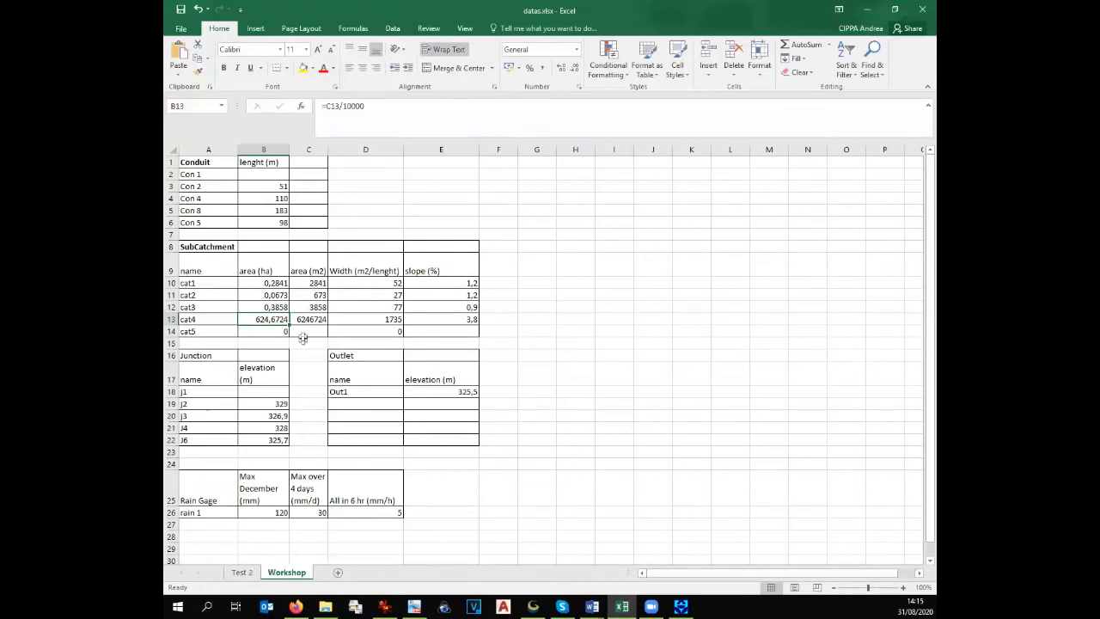
click(397, 321)
key(alt+Tab)
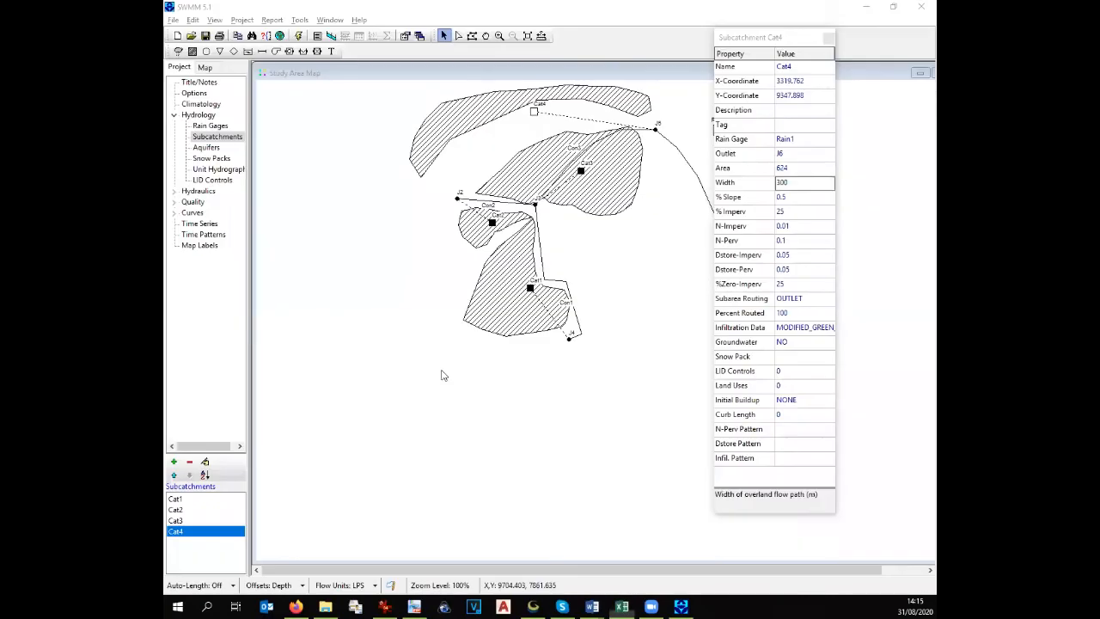
click(798, 196)
click(800, 182)
text(173)
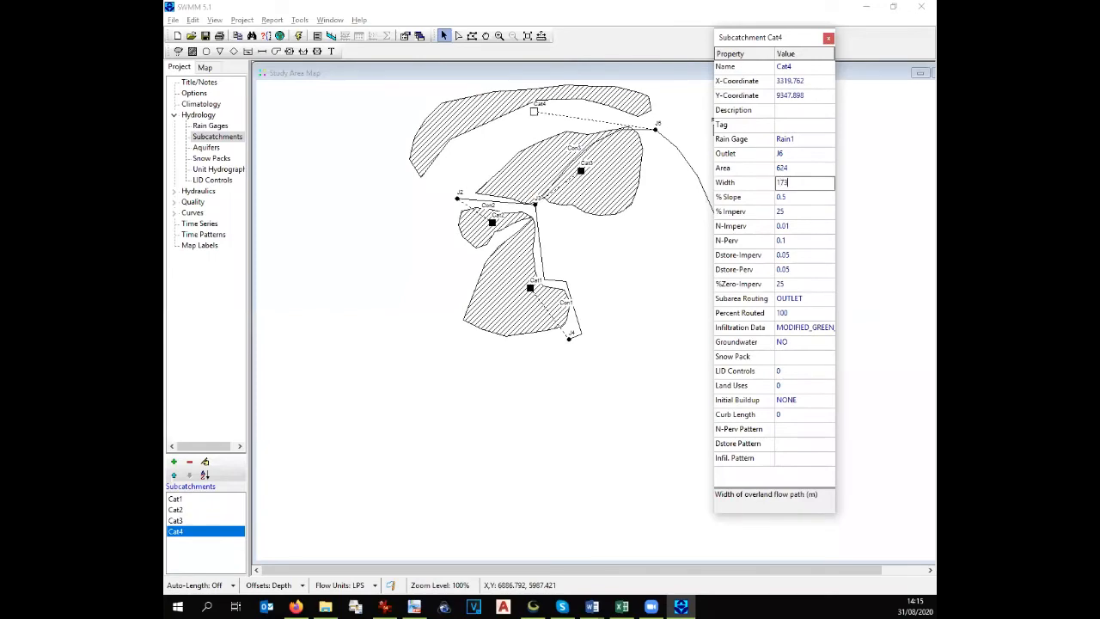
Look up cat4's slope in the Excel spreadsheet and enter 38 as Cat4's % Slope in SWMM
click(805, 199)
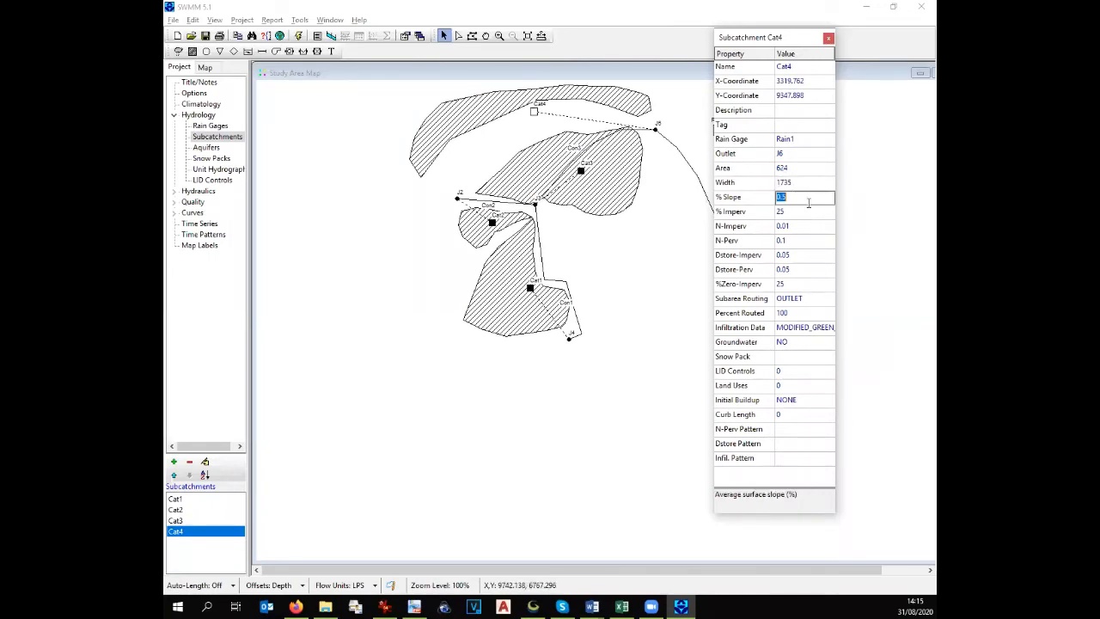
key(alt+Tab)
click(450, 317)
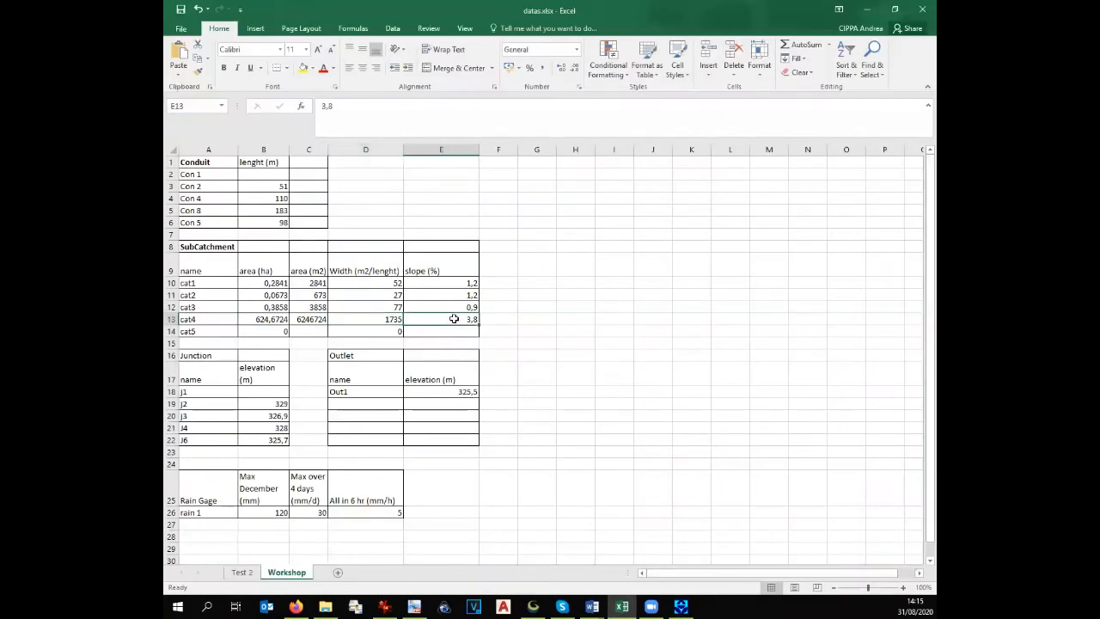
key(alt+Tab)
text(0)
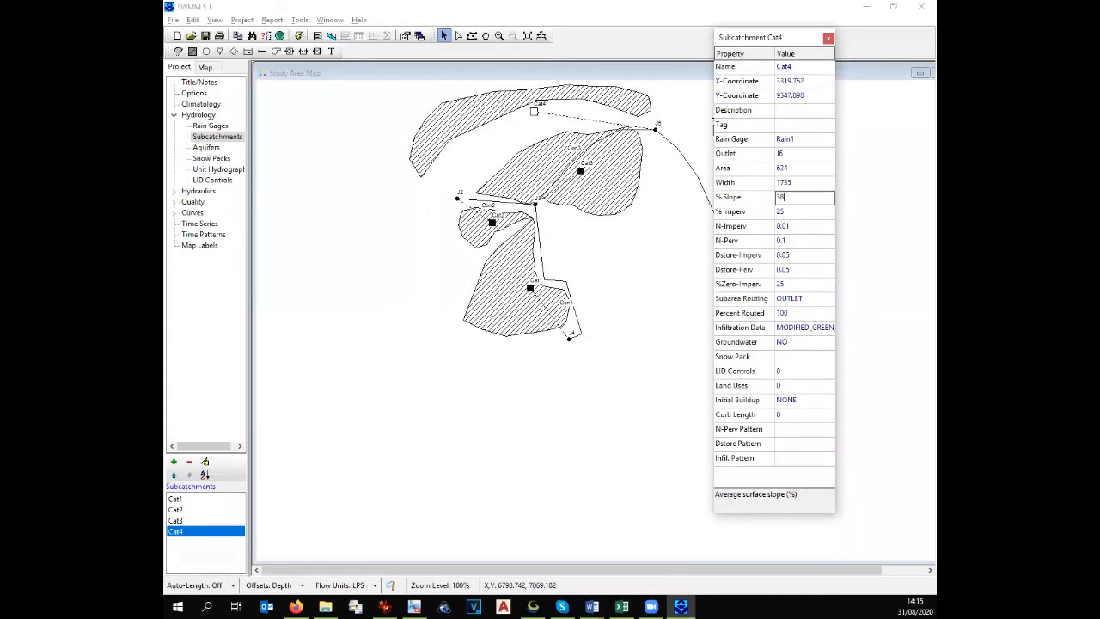
key(Return)
Set Cat4's % Imperv to 0, N-Perv to 0.15 and Dstore-Perv to 0.015
text(0)
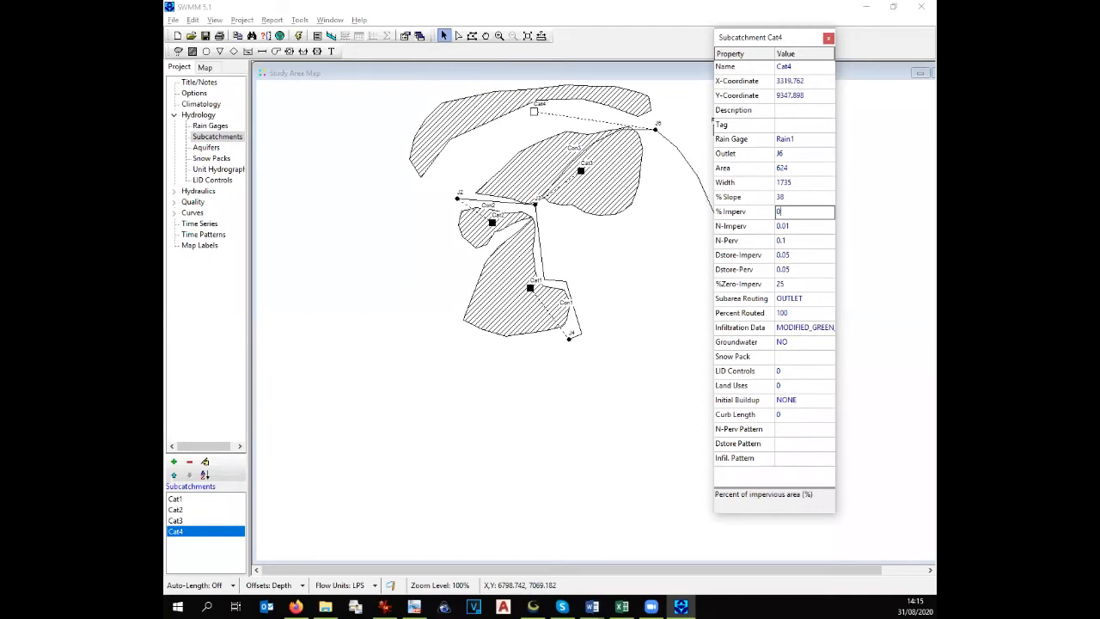
click(791, 240)
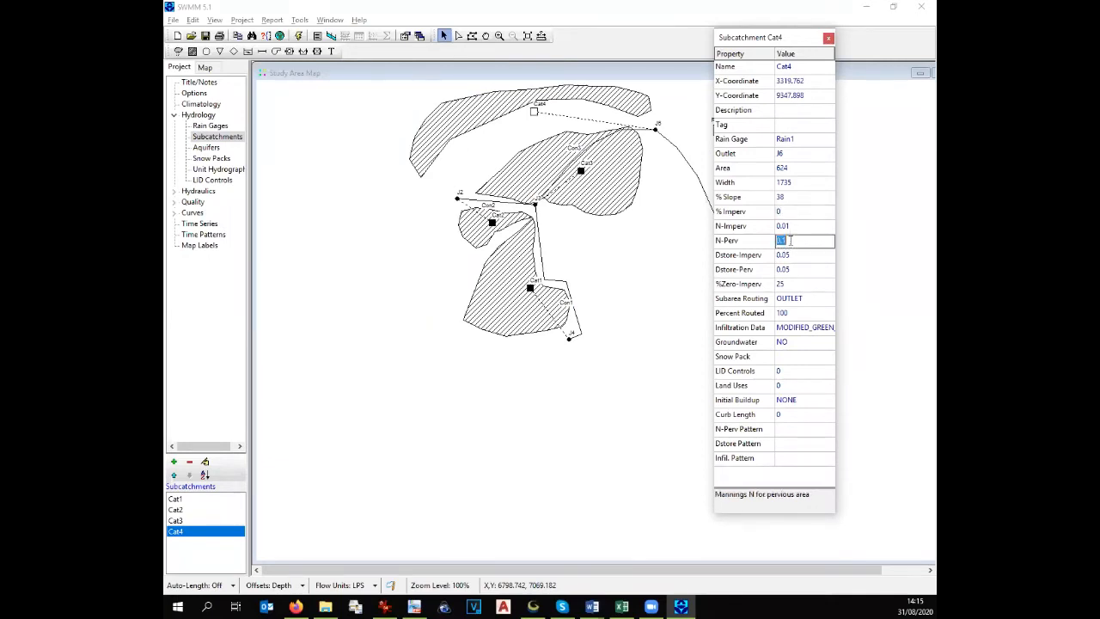
click(784, 269)
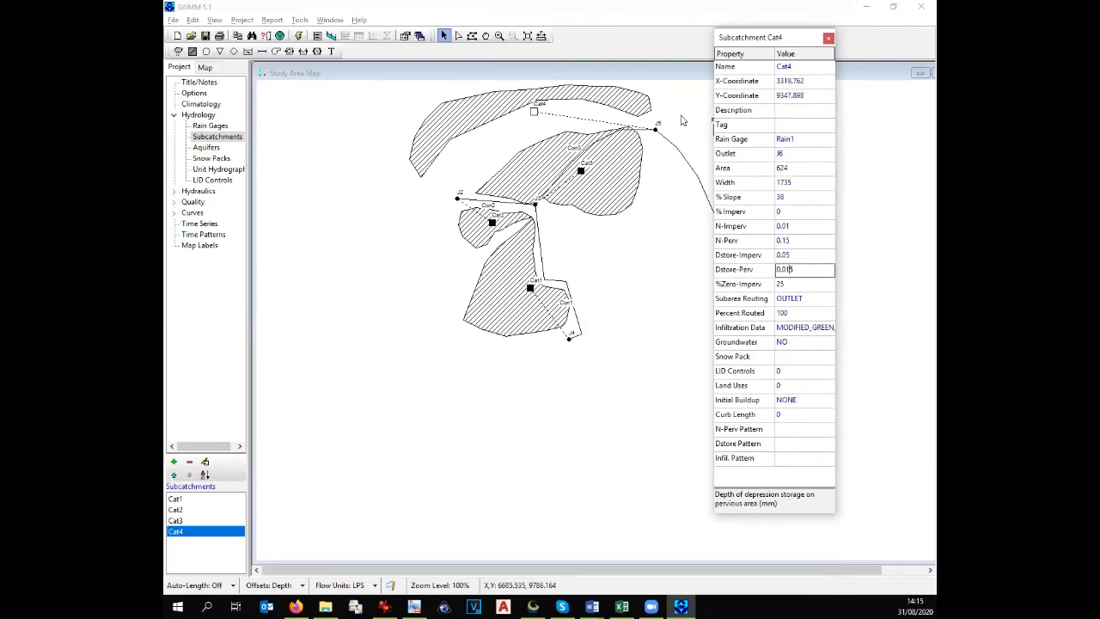
Correct Cat4's % Slope to 3.8 and close its property window
click(799, 199)
text(3)
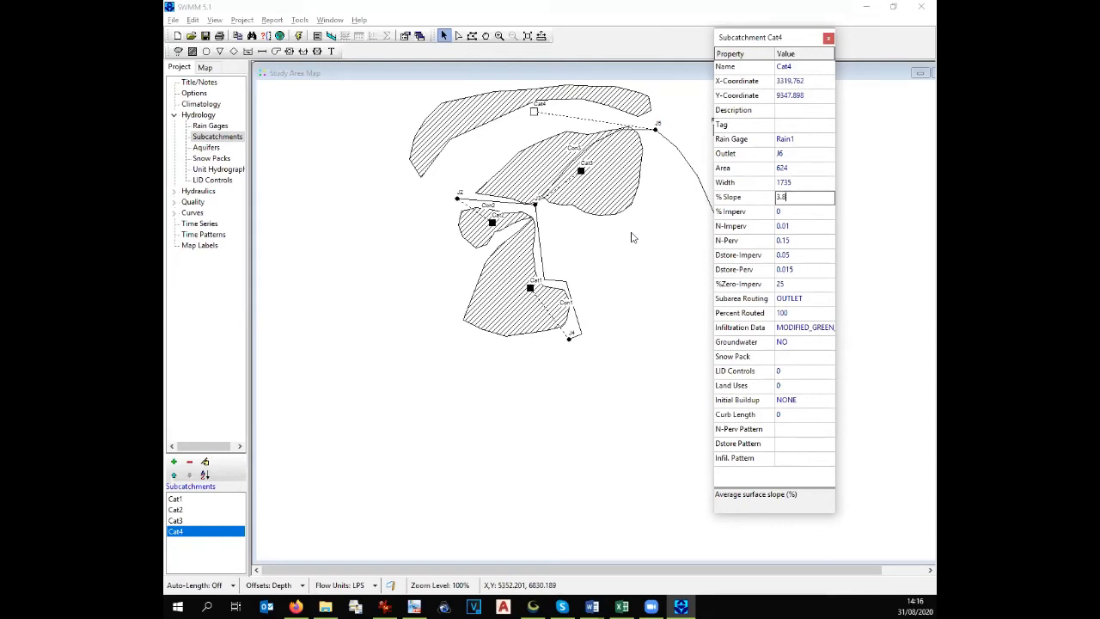
click(828, 39)
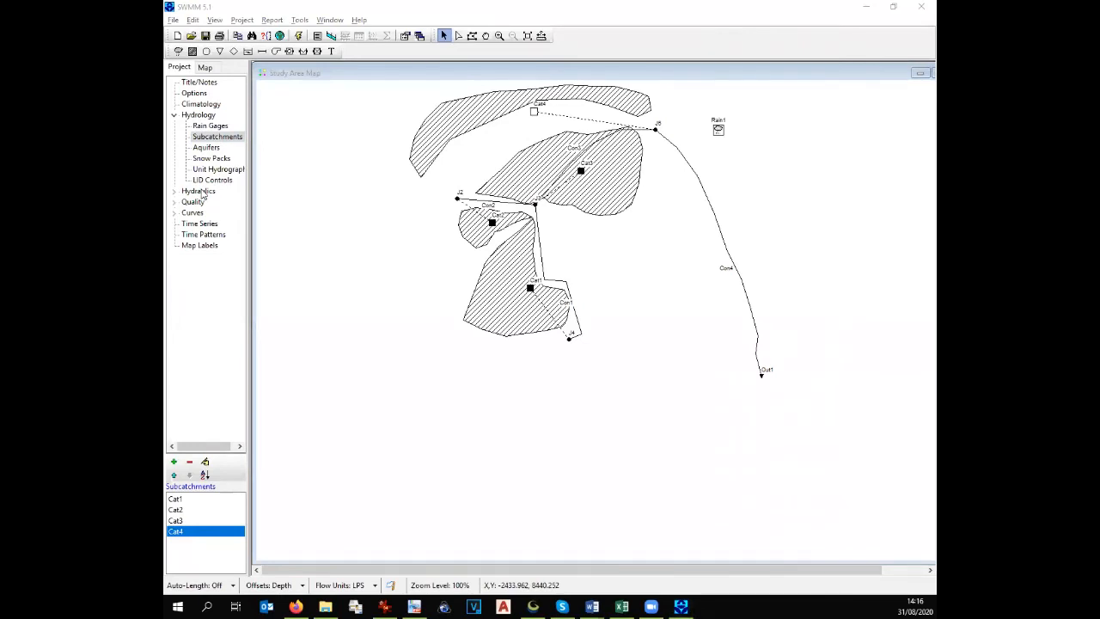
List the junctions among the model's hydraulic nodes and open junction J2's properties
key(alt+Tab)
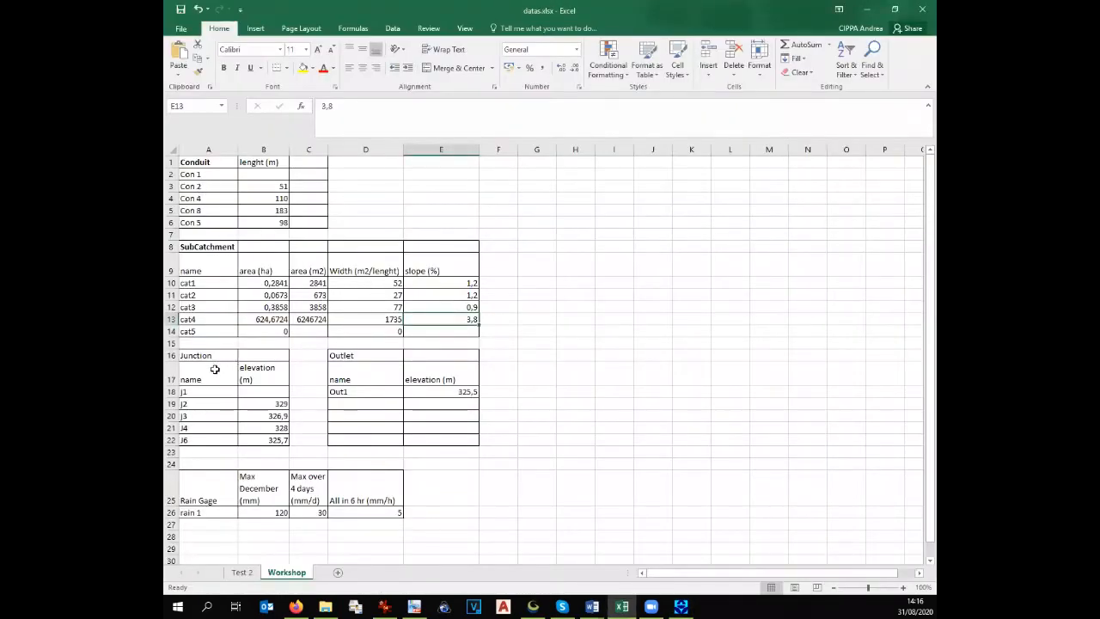
key(alt+Tab)
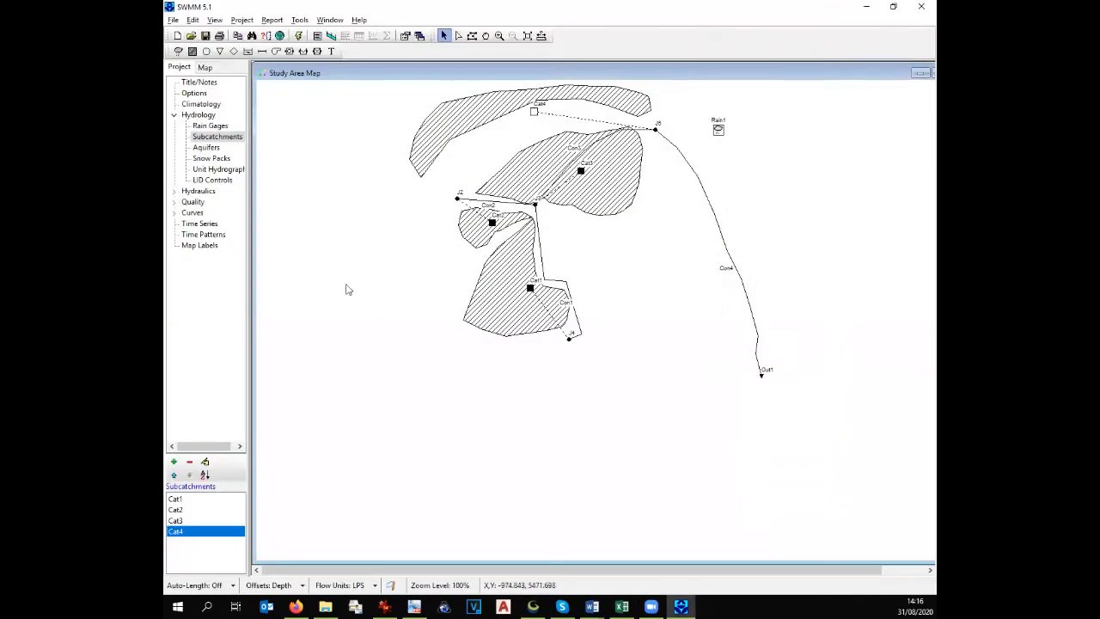
click(174, 191)
click(208, 202)
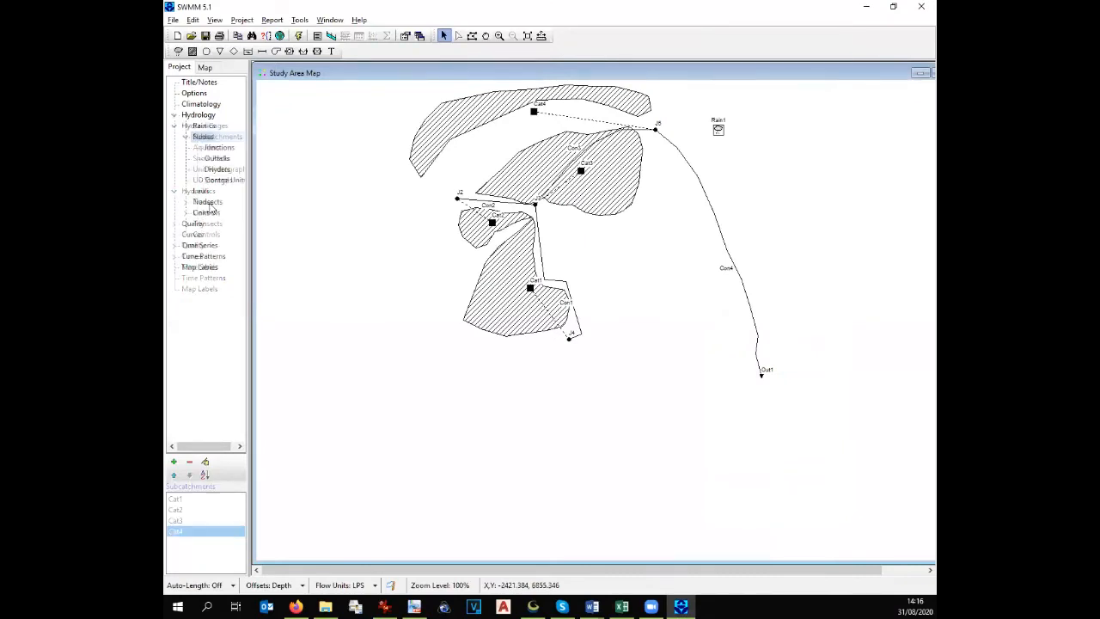
click(219, 148)
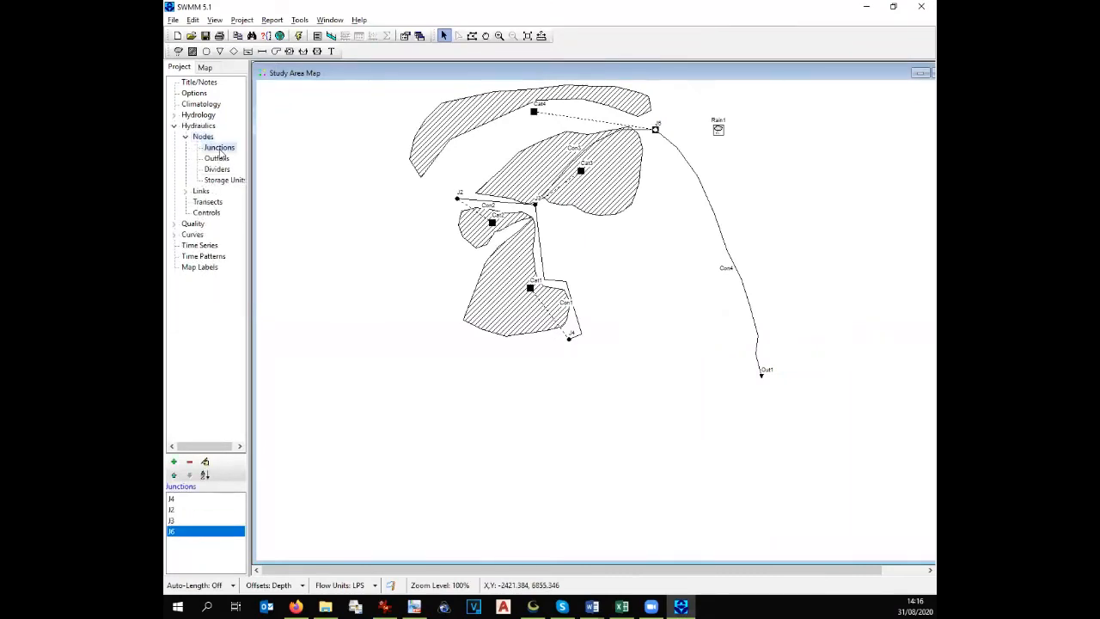
click(184, 513)
double_click(184, 513)
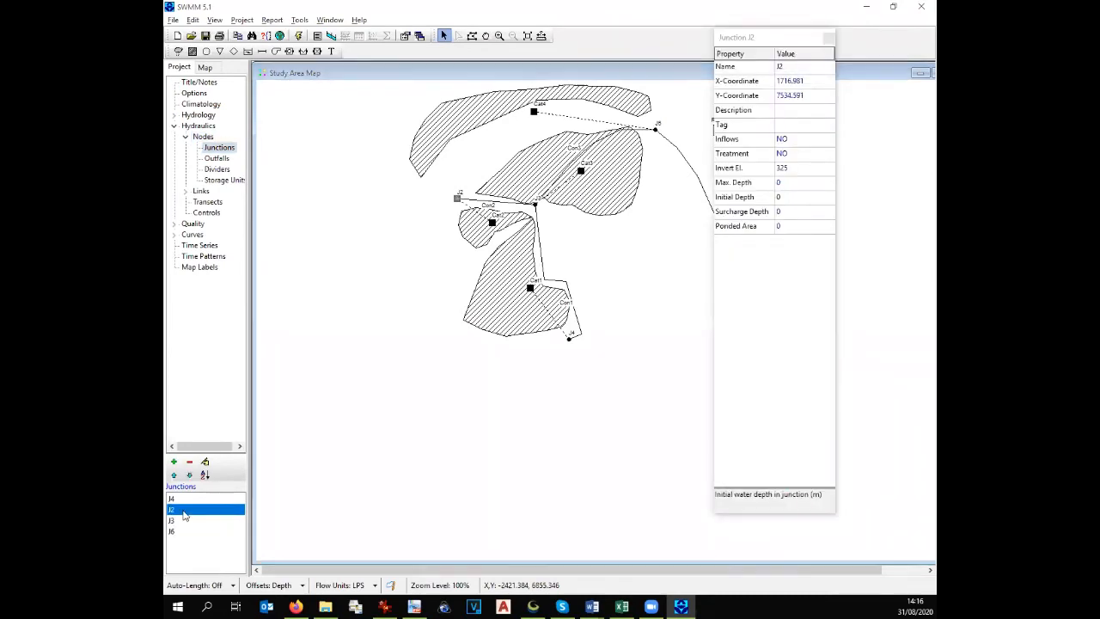
Copy J2's elevation of 329 from the Excel spreadsheet into junction J2's Invert El. property in SWMM
key(alt+Tab)
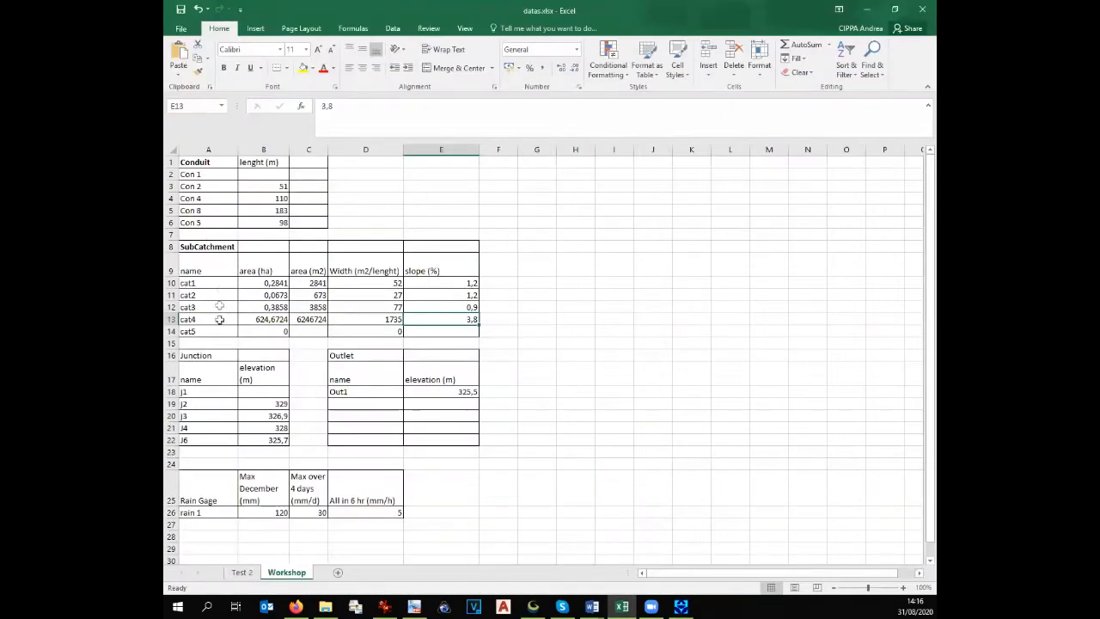
click(261, 404)
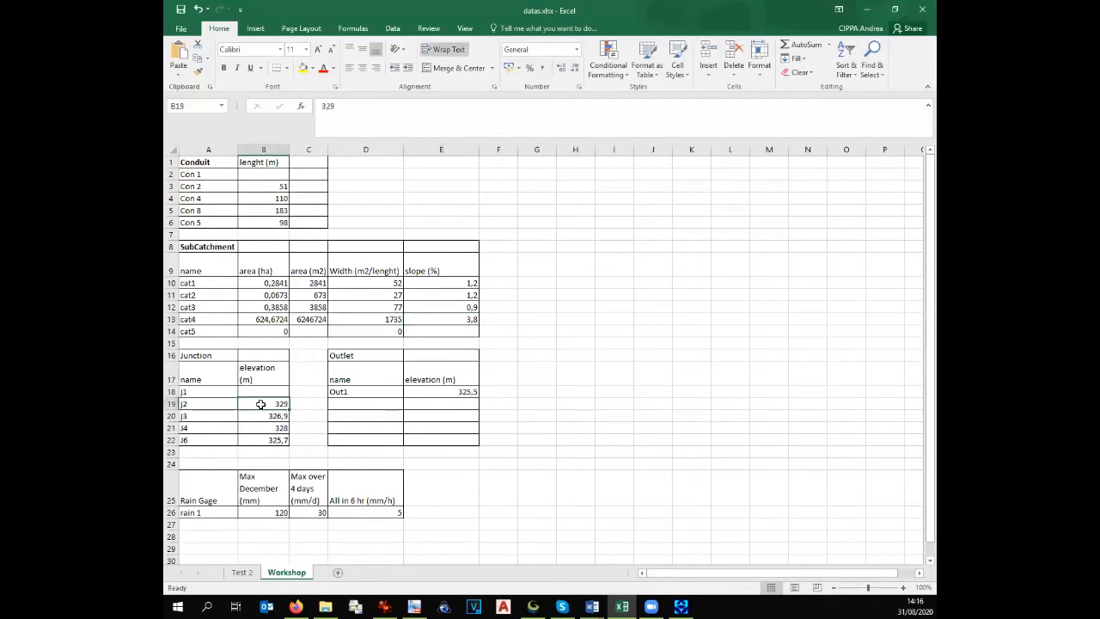
key(alt+Tab)
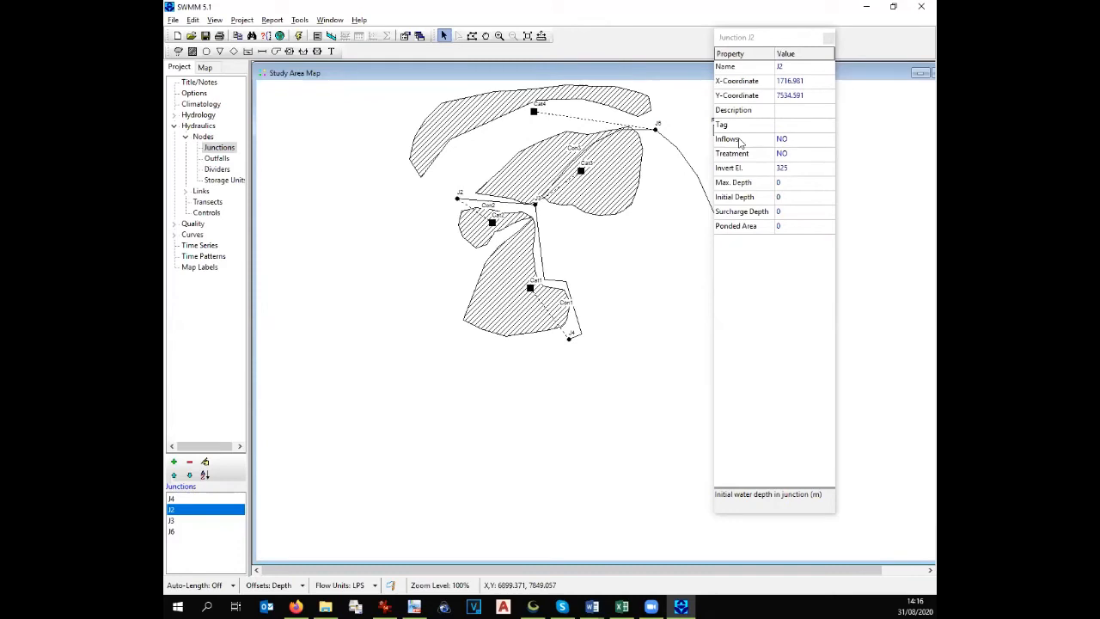
click(749, 154)
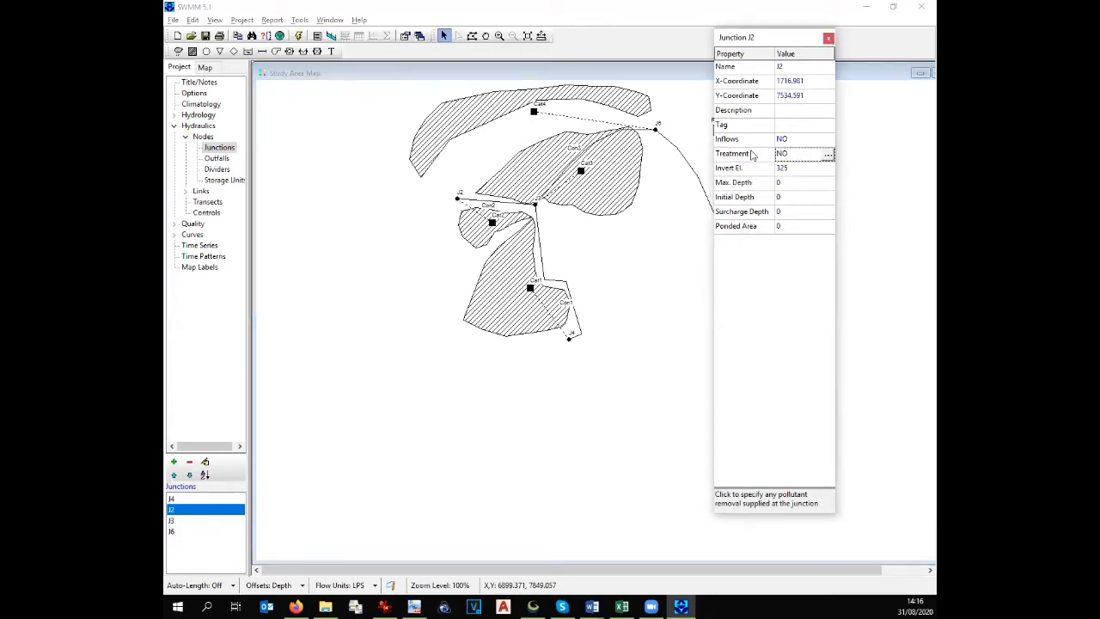
click(750, 172)
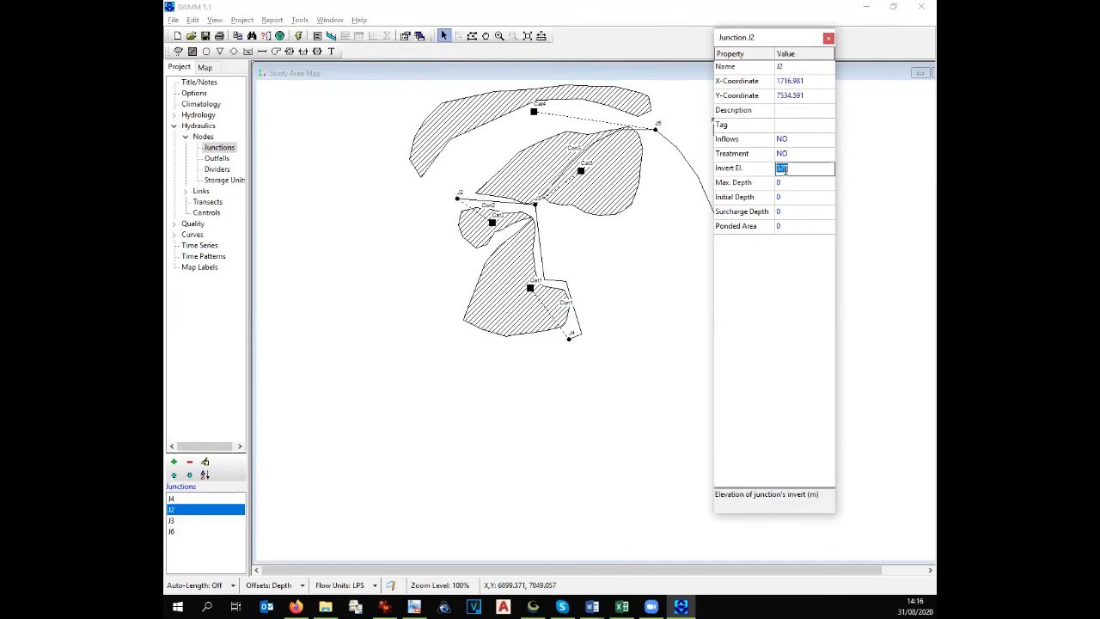
key(alt+Tab)
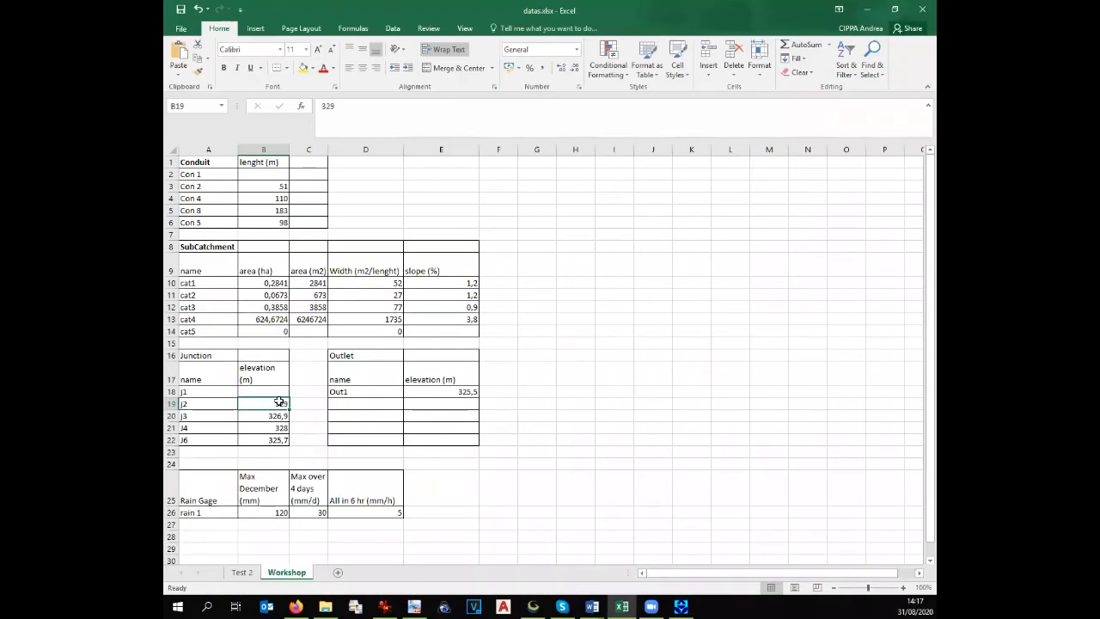
key(alt+Tab)
text(3)
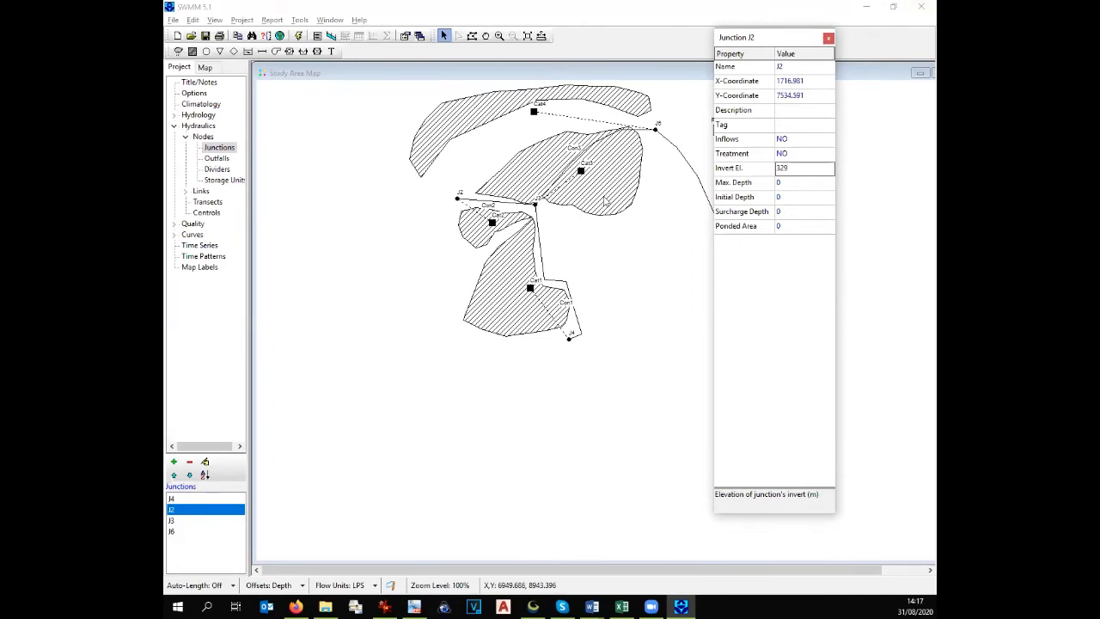
Select junction J3 on the map and set its Invert El. to 326.9 according to the Excel spreadsheet
click(536, 206)
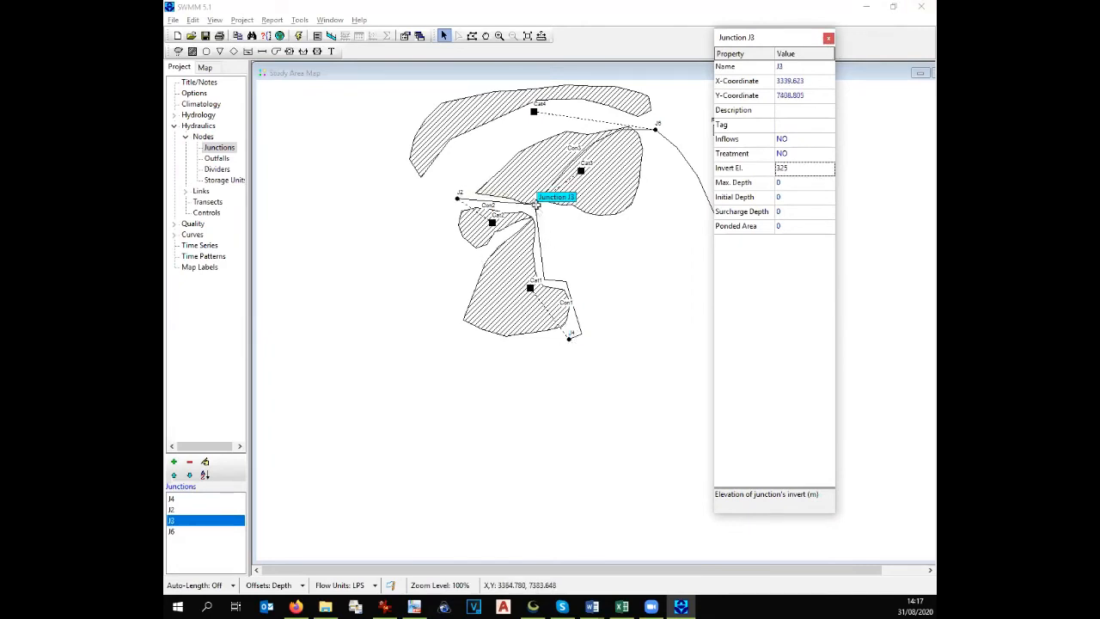
key(alt+Tab)
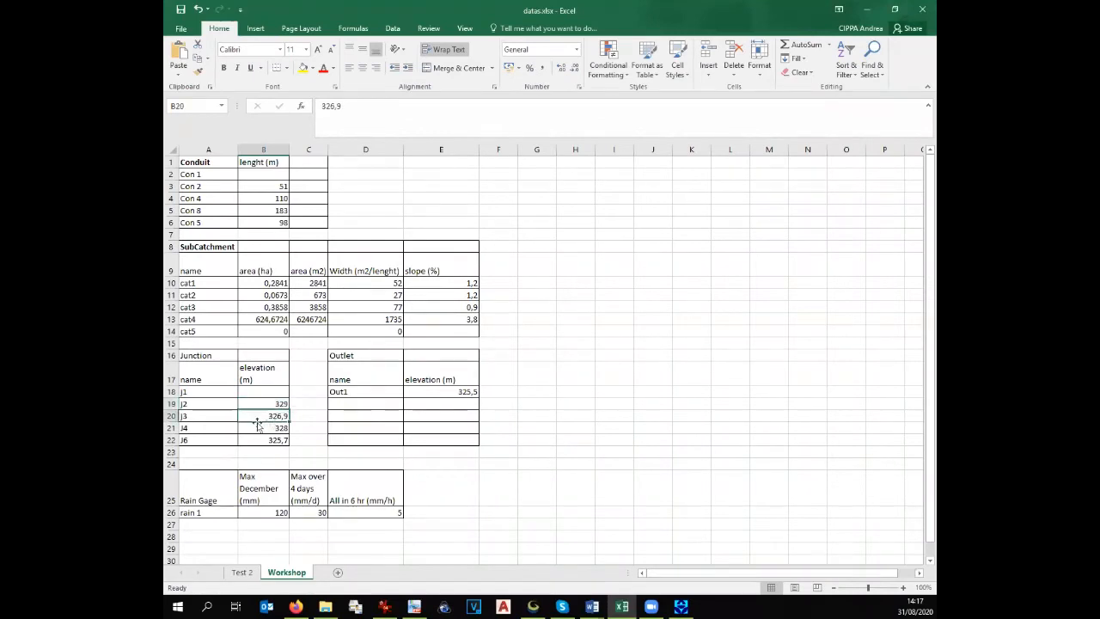
key(alt+Tab)
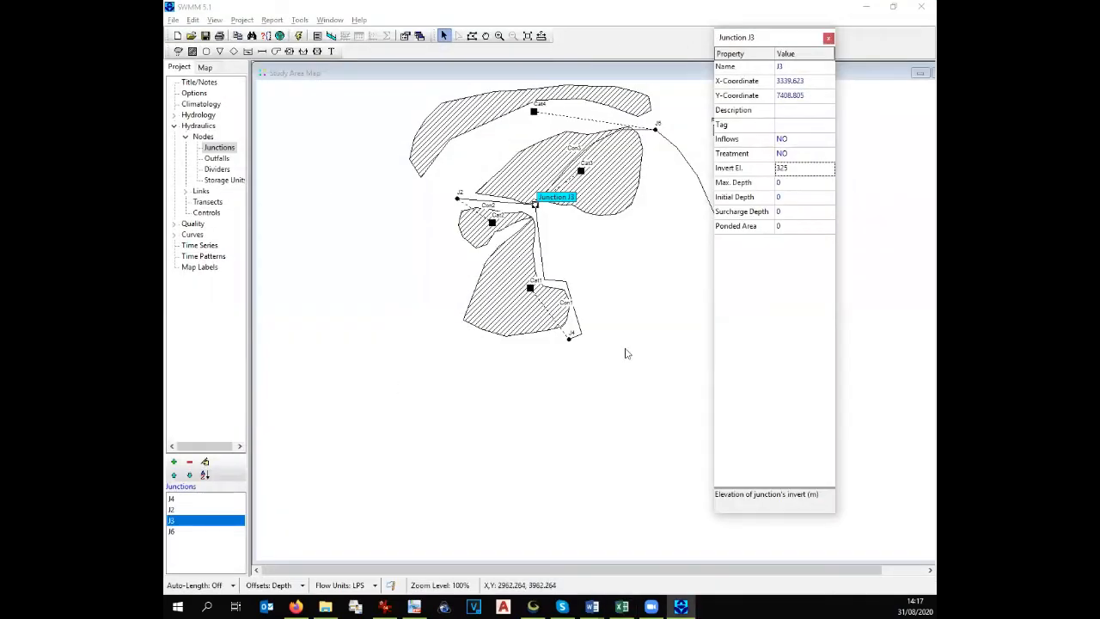
click(806, 167)
text(32)
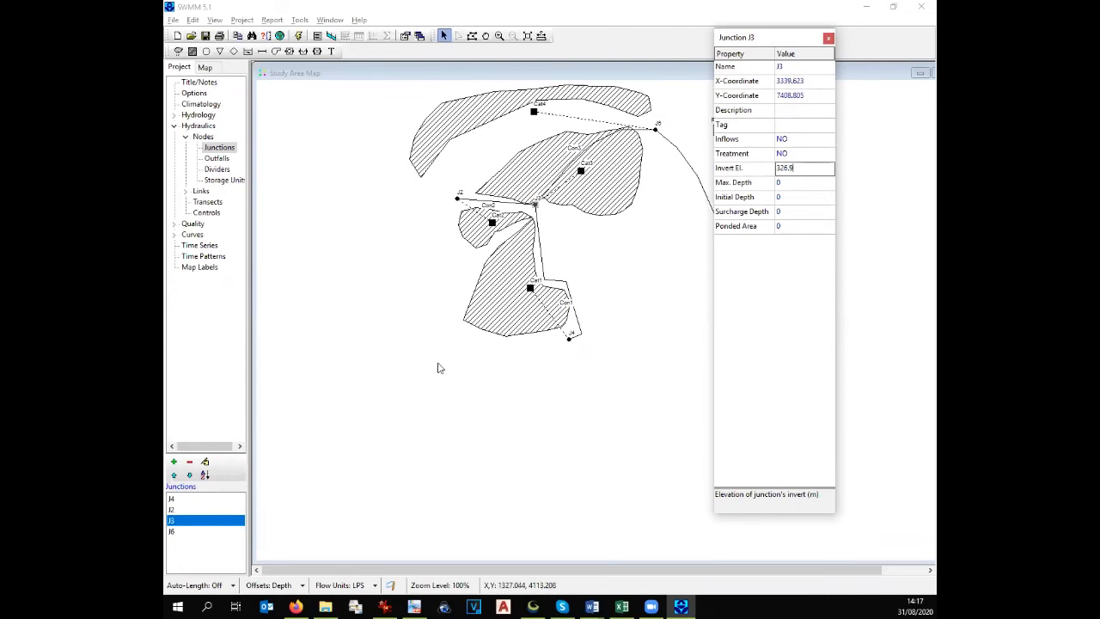
Look up J4's elevation in the Excel spreadsheet and set junction J4's Invert El. to 328 in SWMM
key(alt+Tab)
key(alt+Tab)
click(569, 342)
key(alt+Tab)
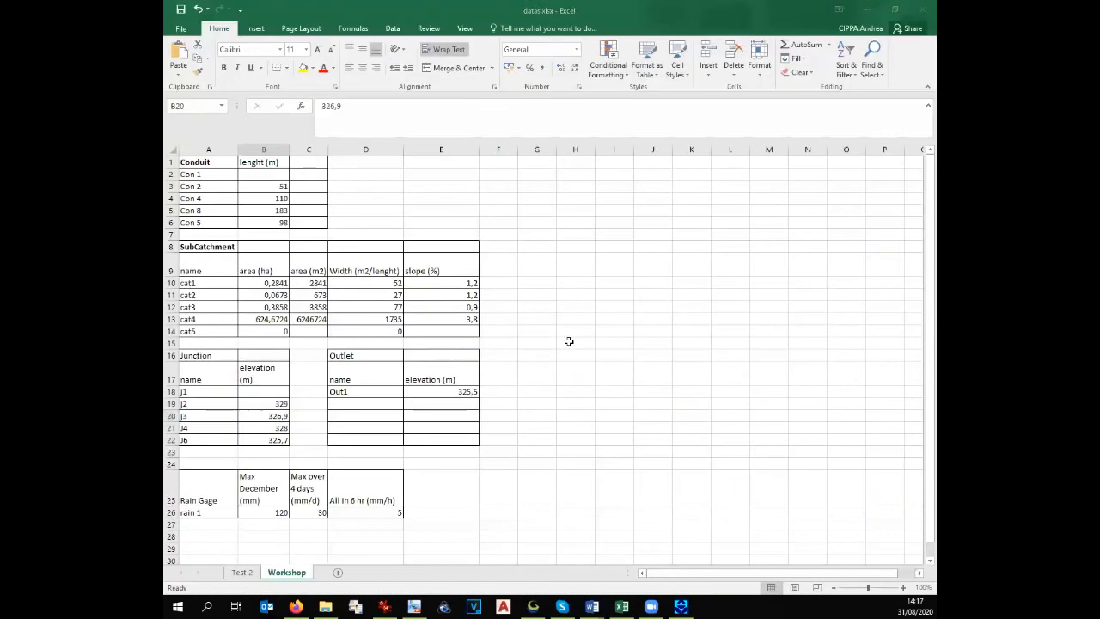
click(260, 428)
key(alt+Tab)
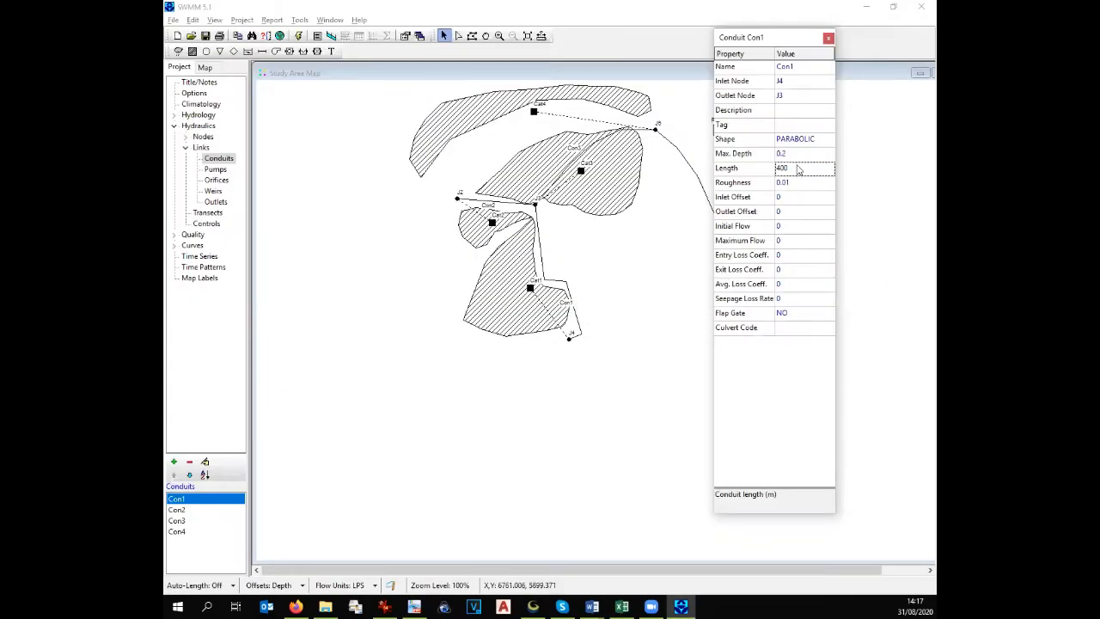
click(569, 338)
click(809, 167)
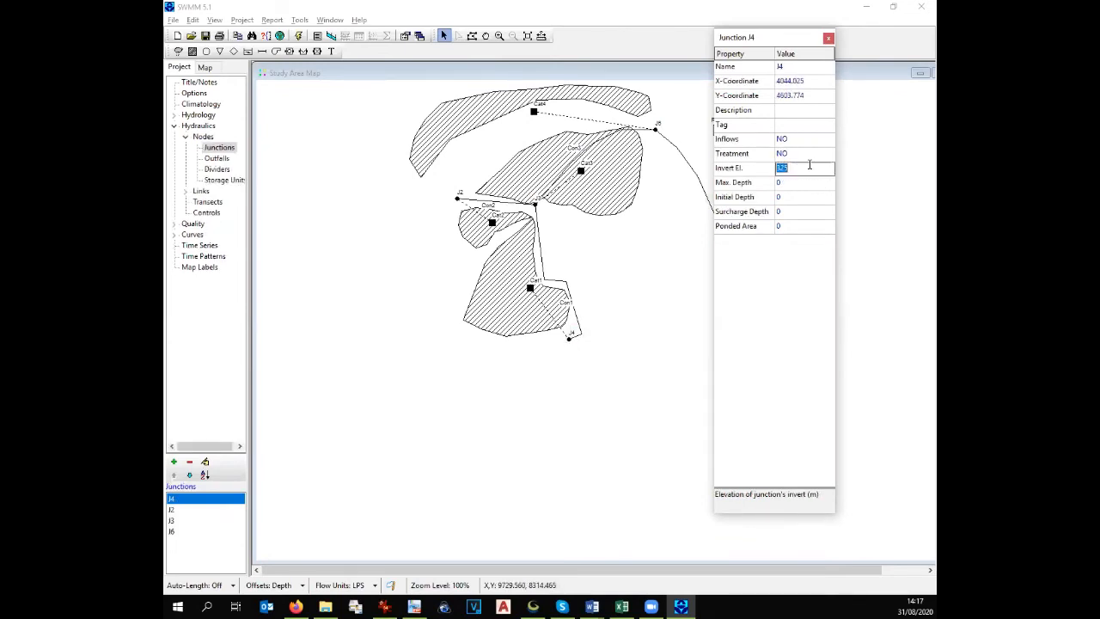
text(3)
key(alt+Tab)
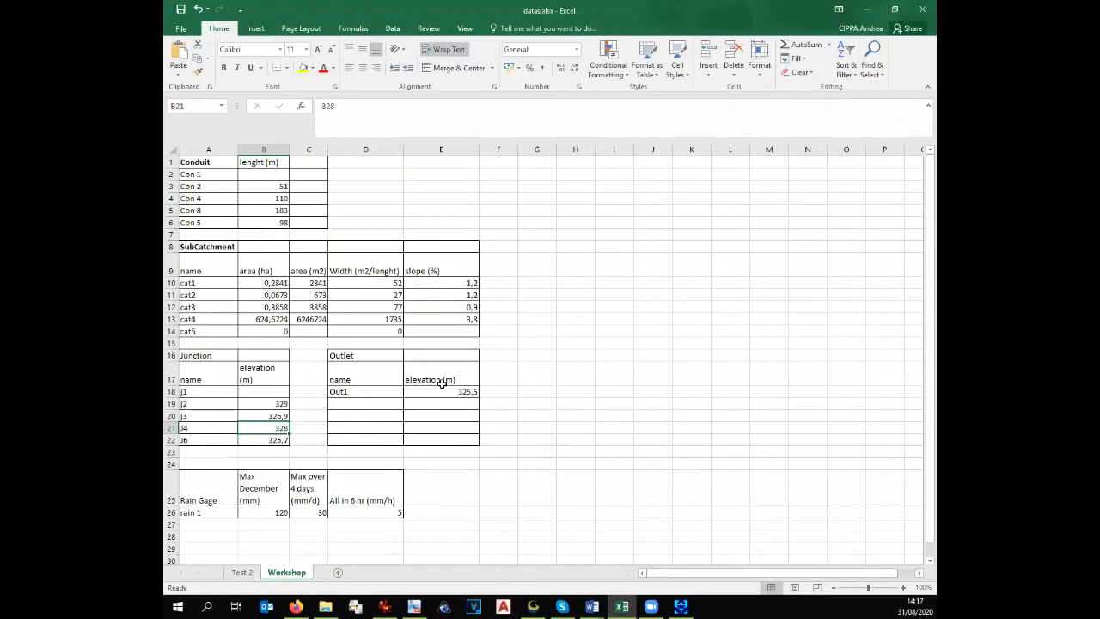
key(alt+Tab)
text(28)
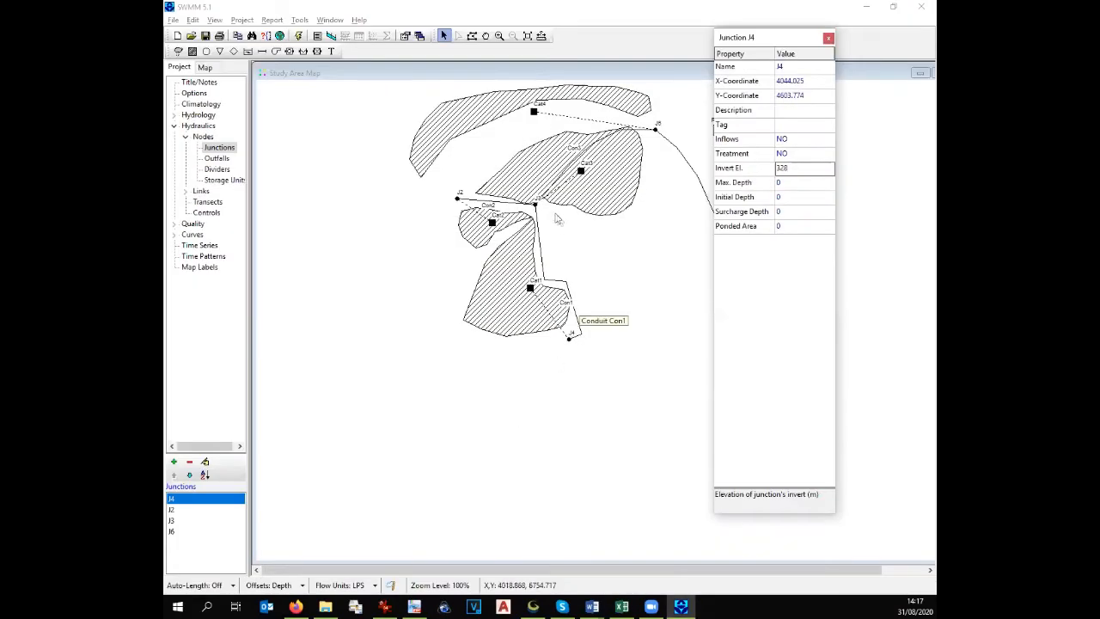
Select junction J6 on the map and set its Invert El. to 325.7 according to the Excel spreadsheet
click(655, 128)
key(alt+Tab)
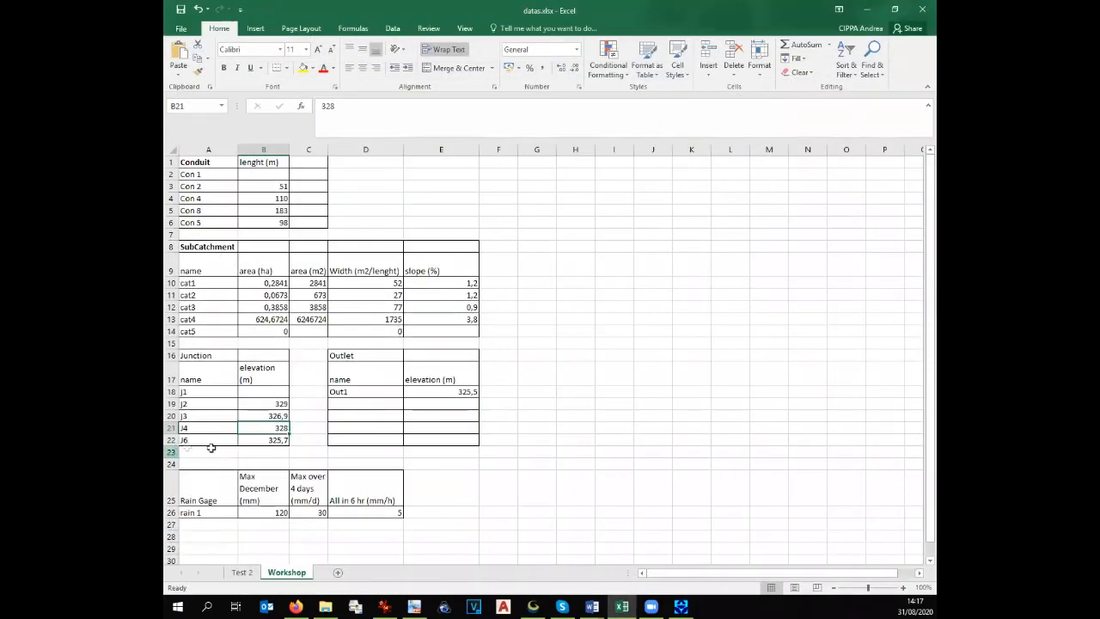
click(250, 439)
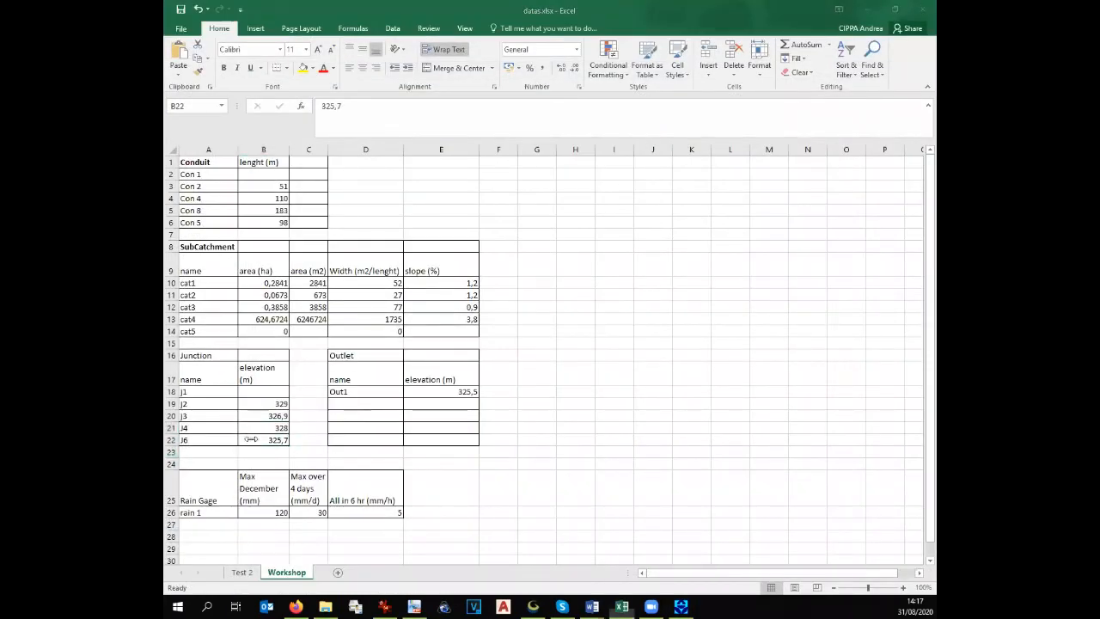
key(alt+Tab)
click(811, 167)
click(812, 166)
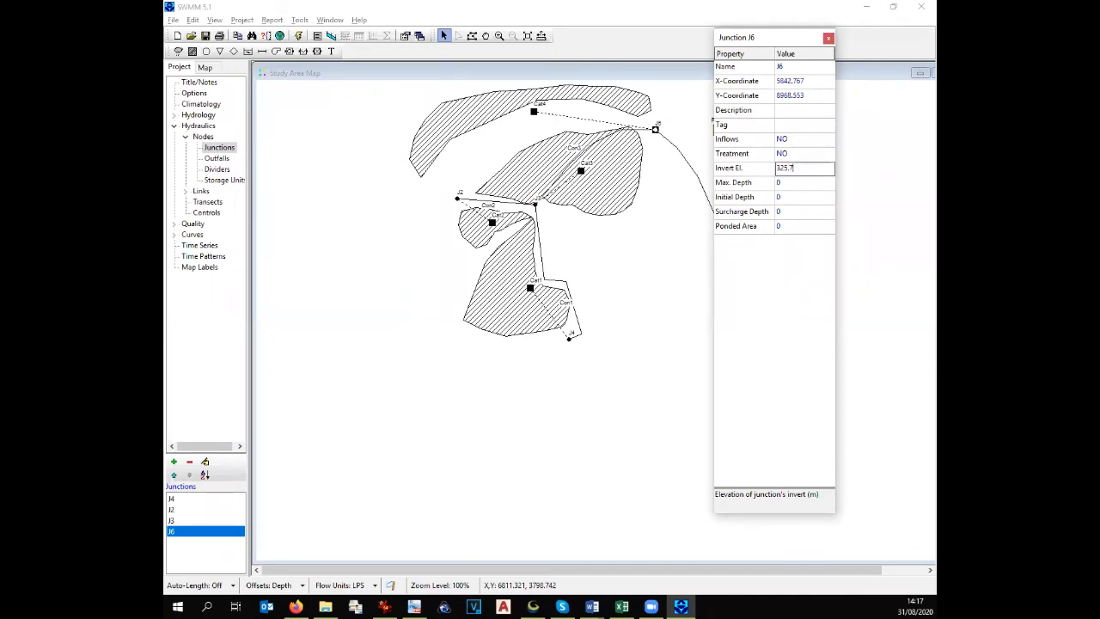
text(.7)
Open outfall Out1's properties and set its Invert El. to 325.5 according to the Excel spreadsheet's outlet table
key(alt+Tab)
key(alt+Tab)
click(762, 376)
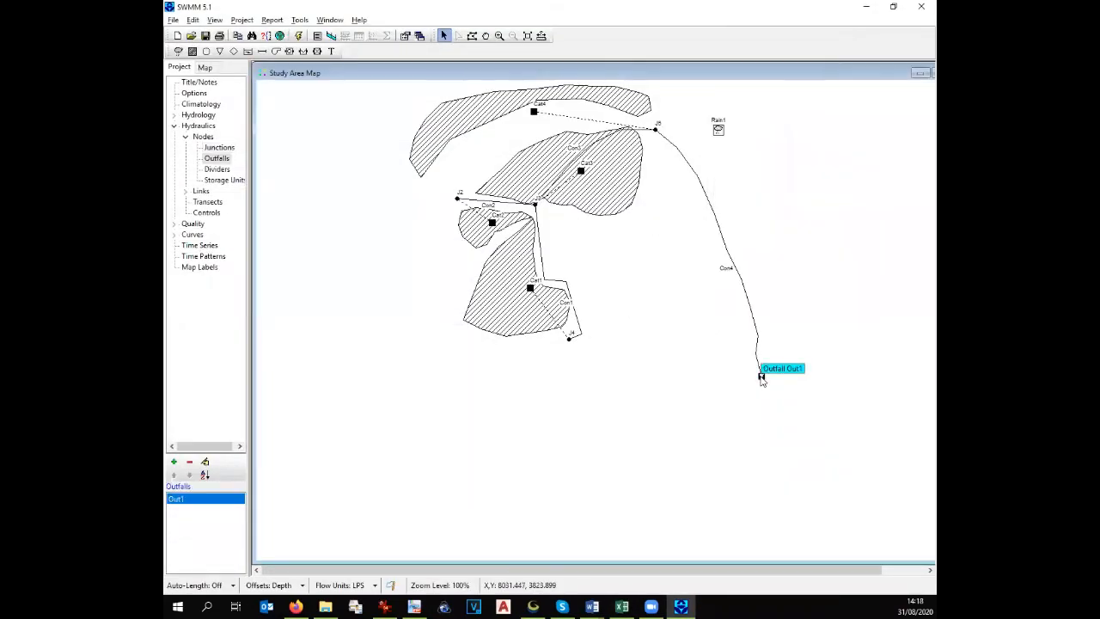
double_click(224, 501)
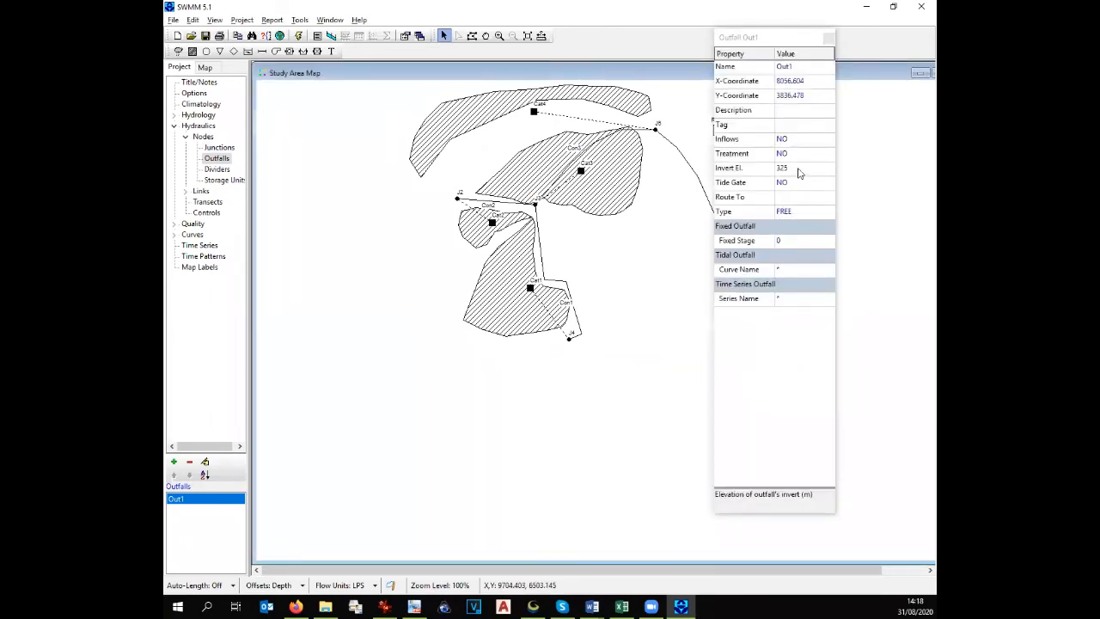
key(alt+Tab)
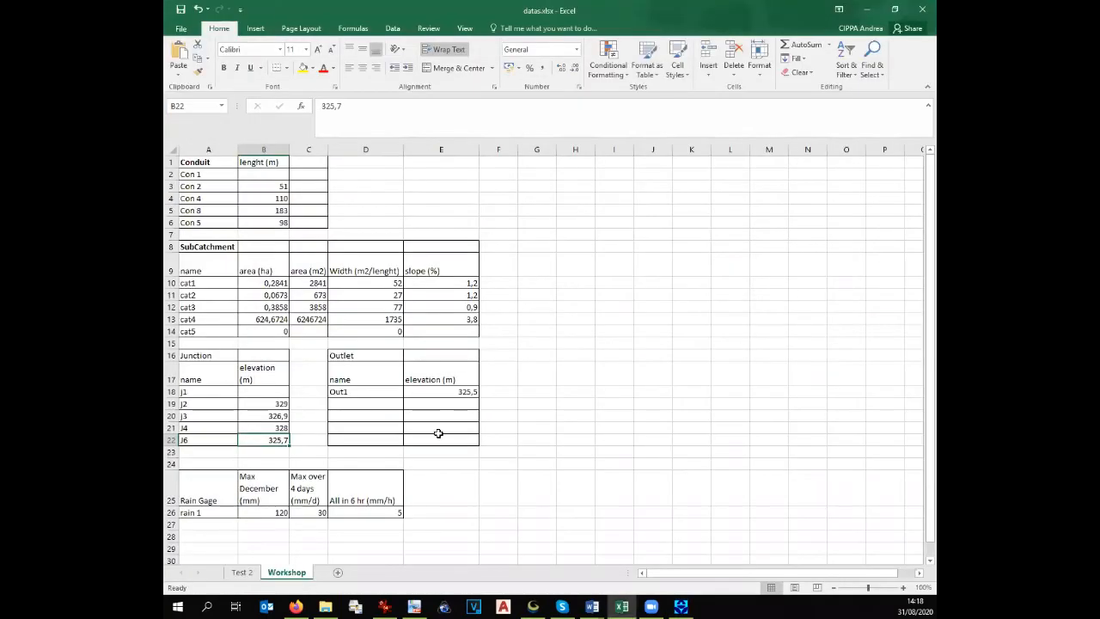
key(alt+Tab)
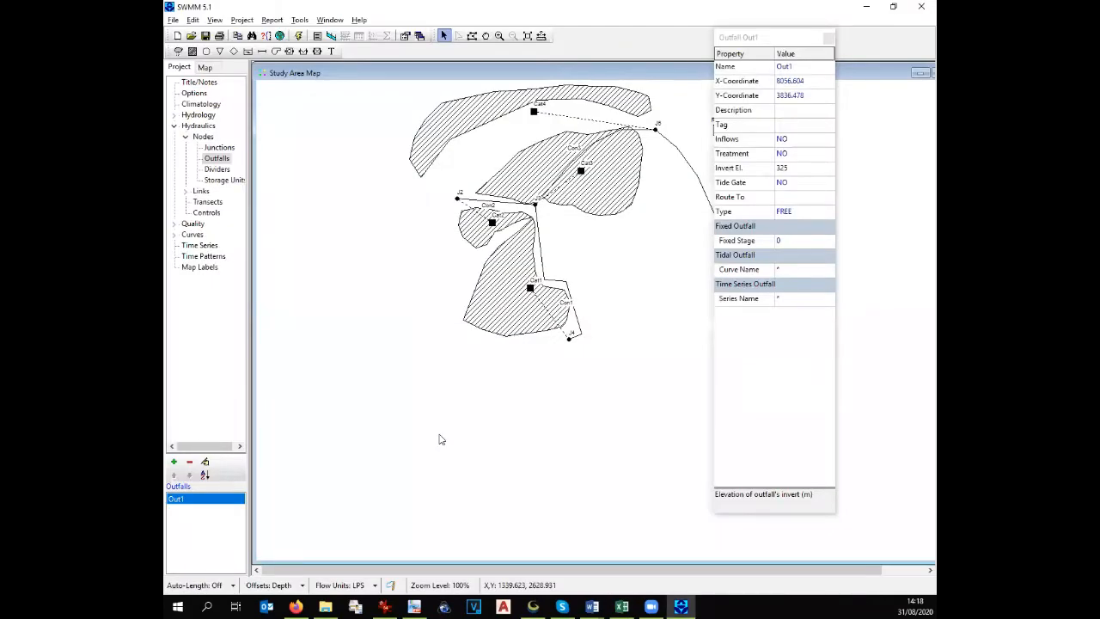
key(alt+Tab)
click(436, 392)
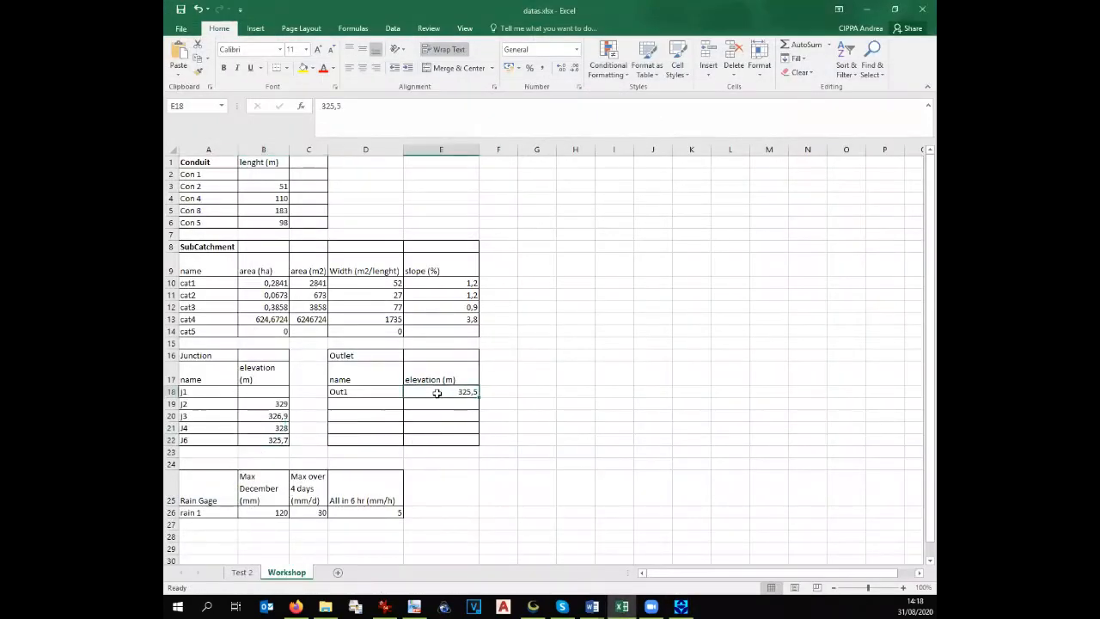
key(alt+Tab)
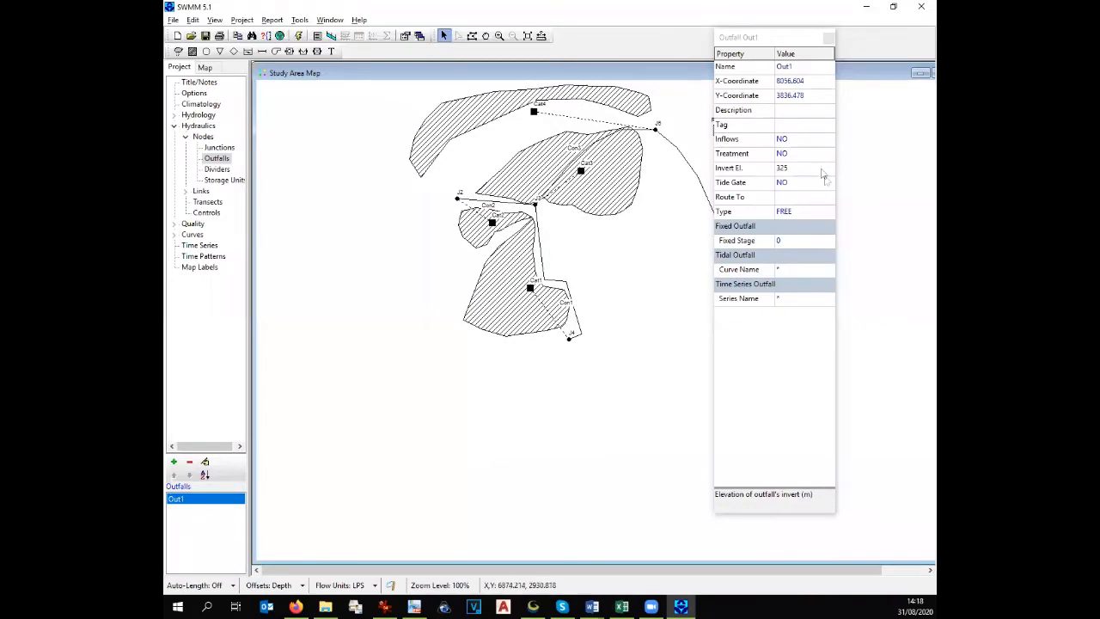
click(814, 168)
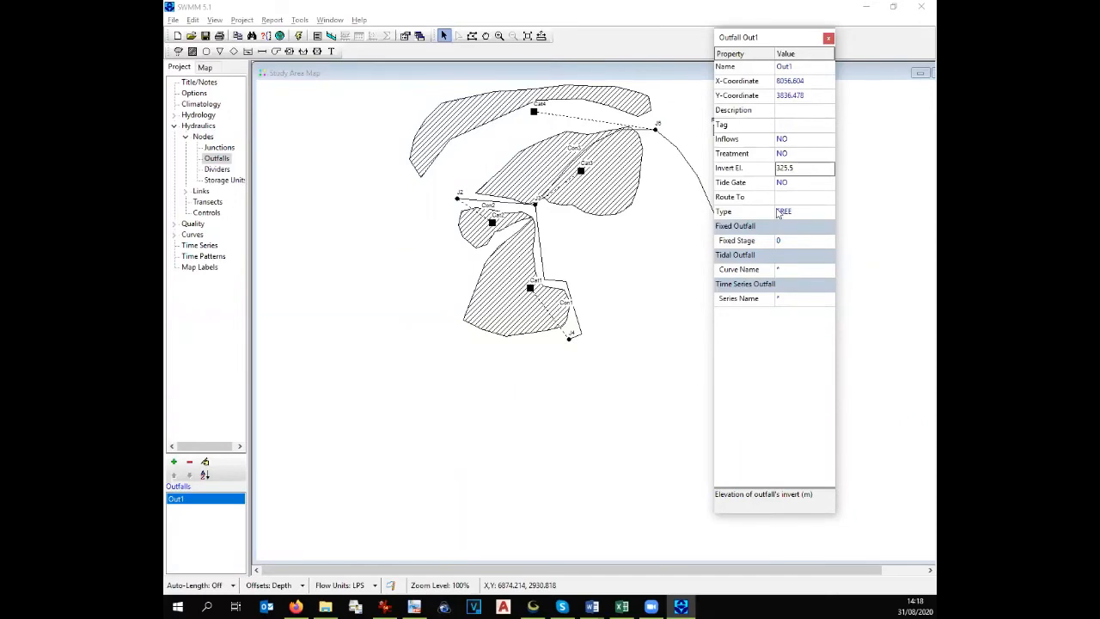
List the conduits among the model's hydraulic links and open conduit Con1's properties
double_click(200, 191)
click(219, 159)
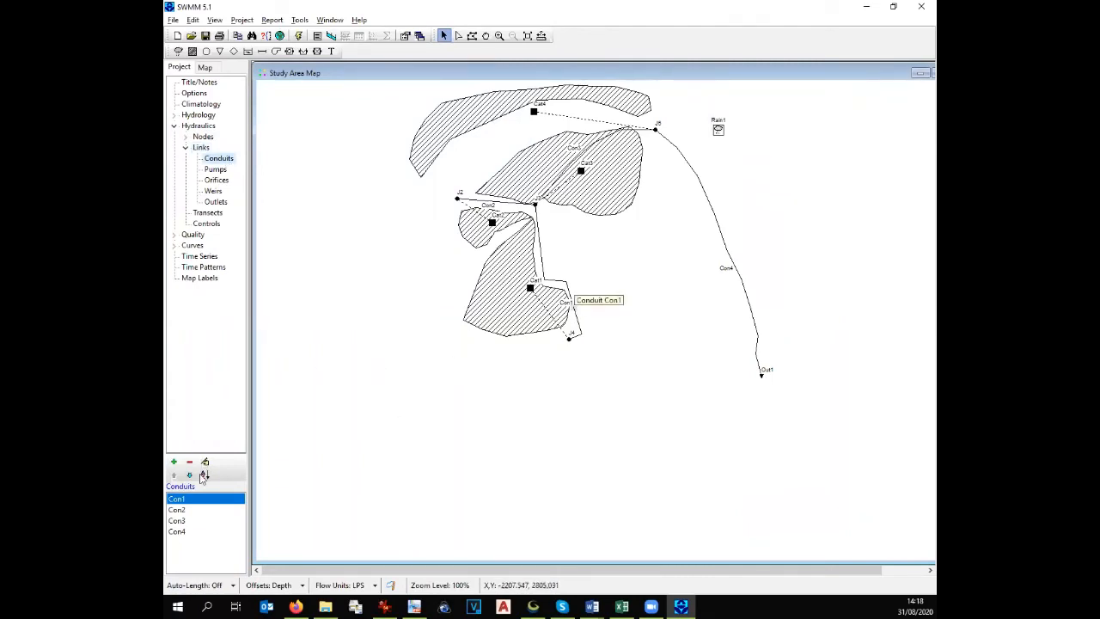
double_click(574, 307)
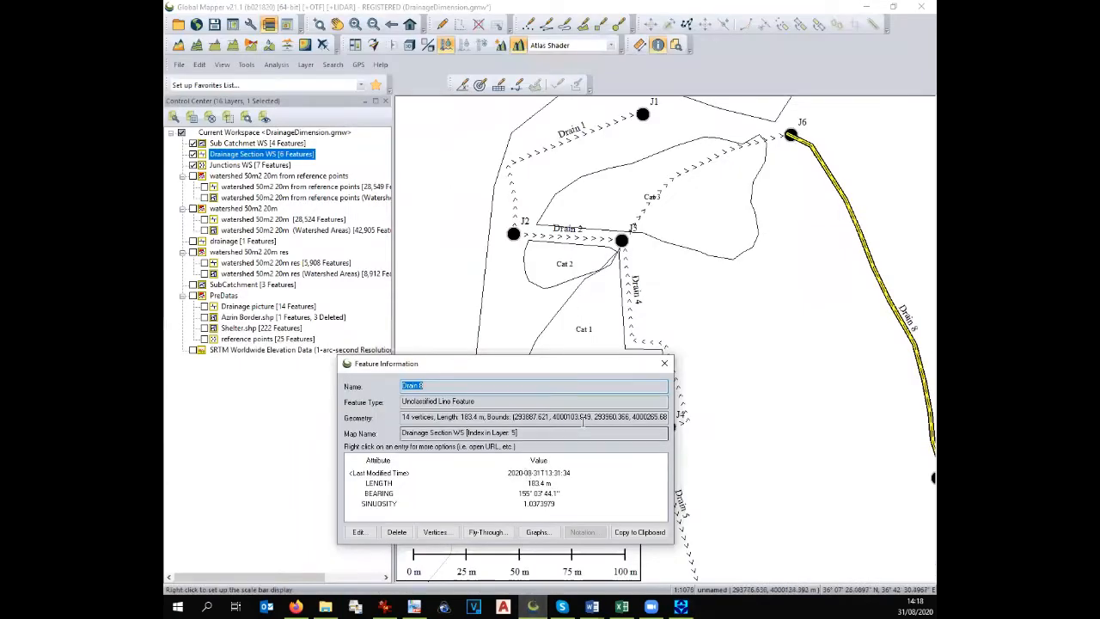
In Global Mapper, close the feature information, turn on the Drainage picture layer and zoom to it
click(664, 362)
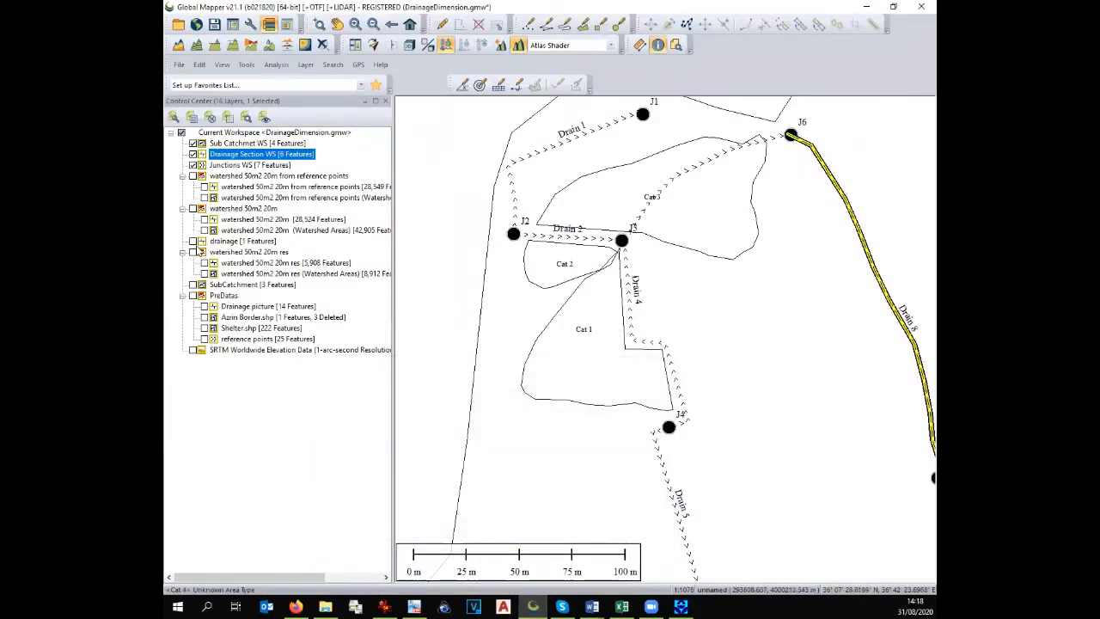
click(204, 306)
click(221, 307)
right_click(221, 306)
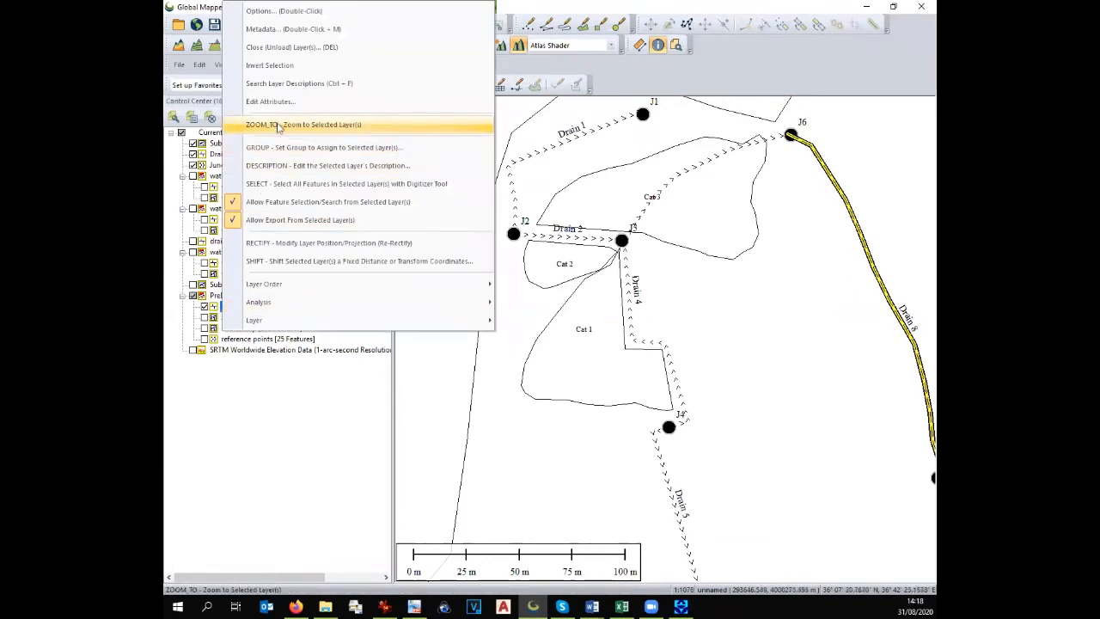
click(283, 123)
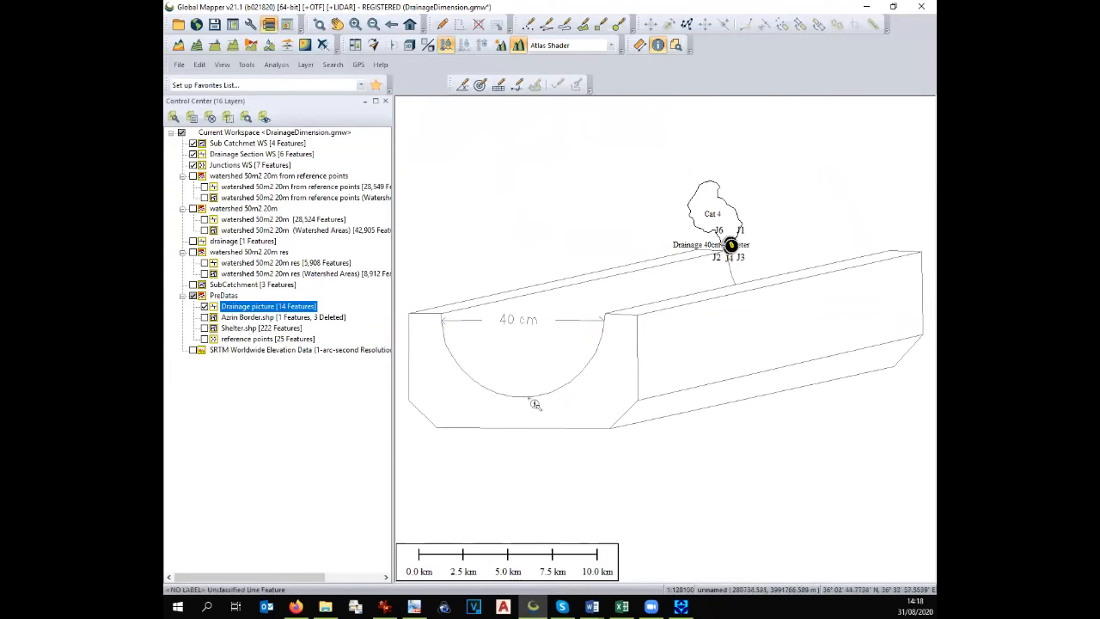
In SWMM, check Con1's cross-section against Global Mapper's drainage drawing and accept Parabolic with maximum height 0.2 and top width 0.4
key(alt+Tab)
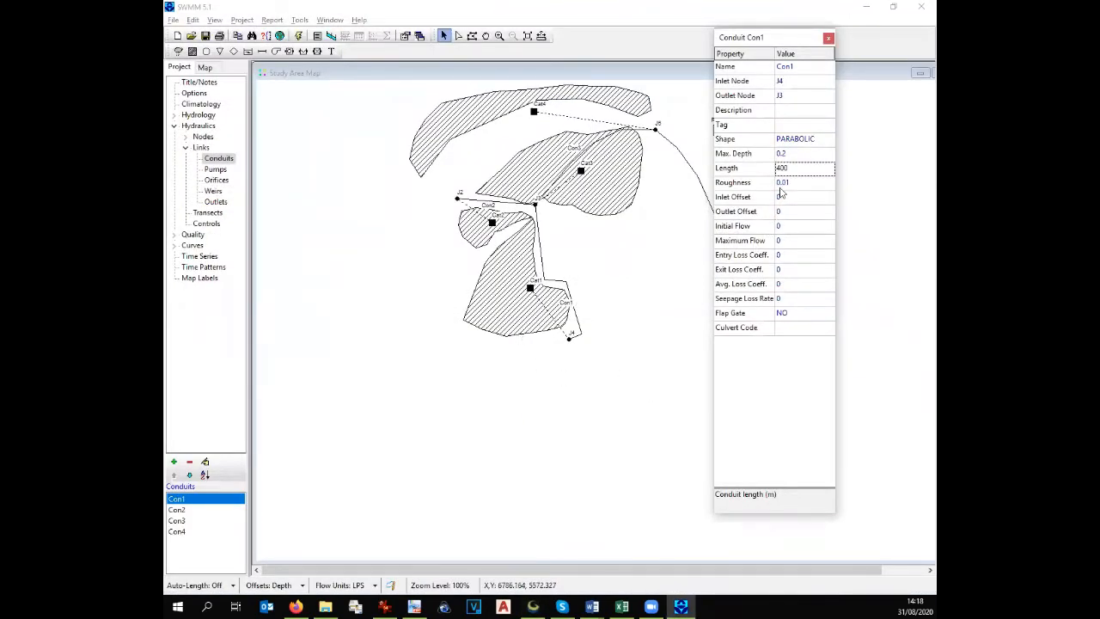
click(827, 143)
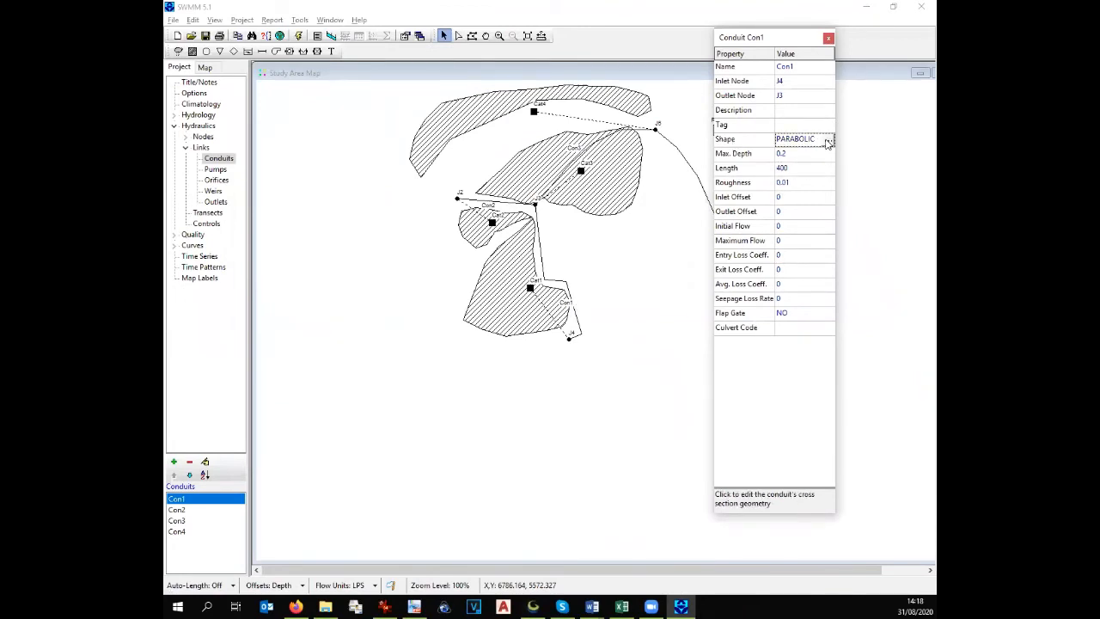
click(827, 140)
scroll(419, 284, down, 5)
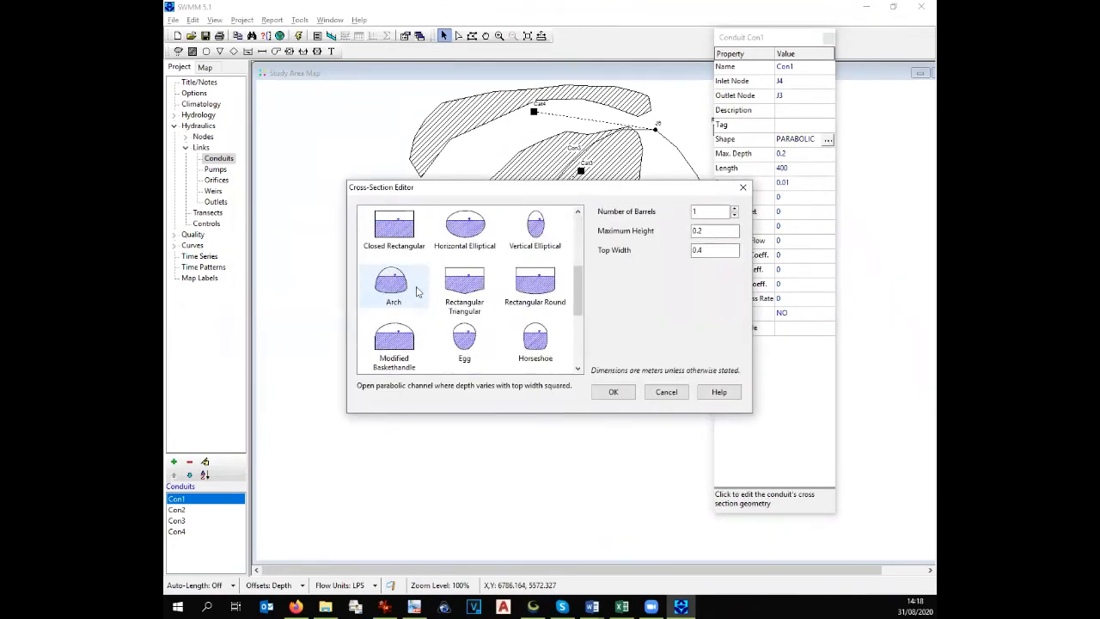
scroll(418, 321, up, 5)
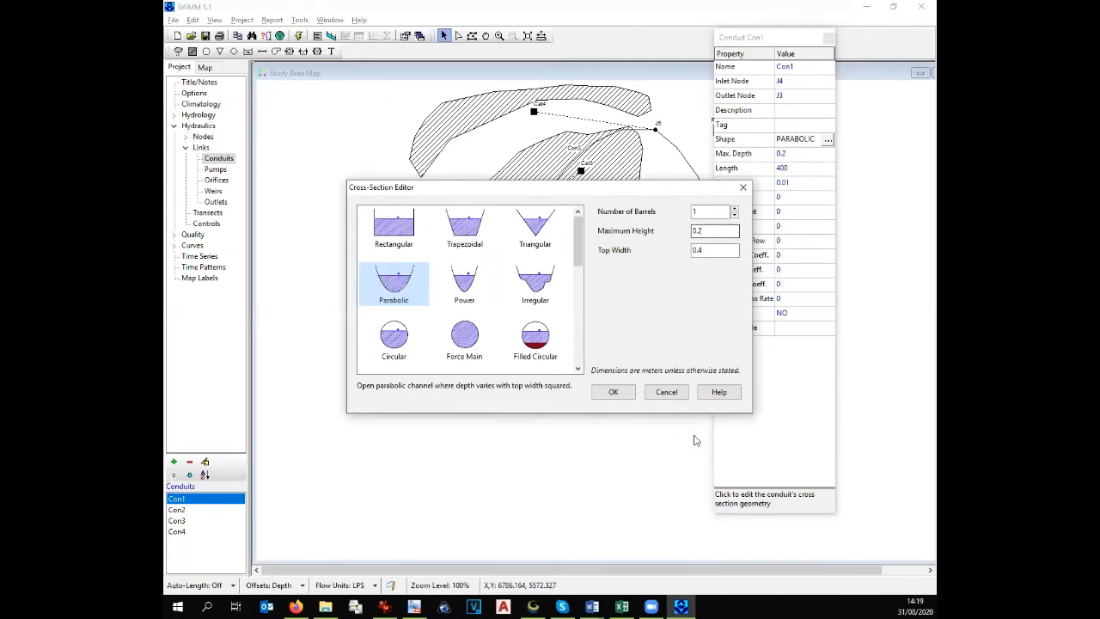
click(532, 606)
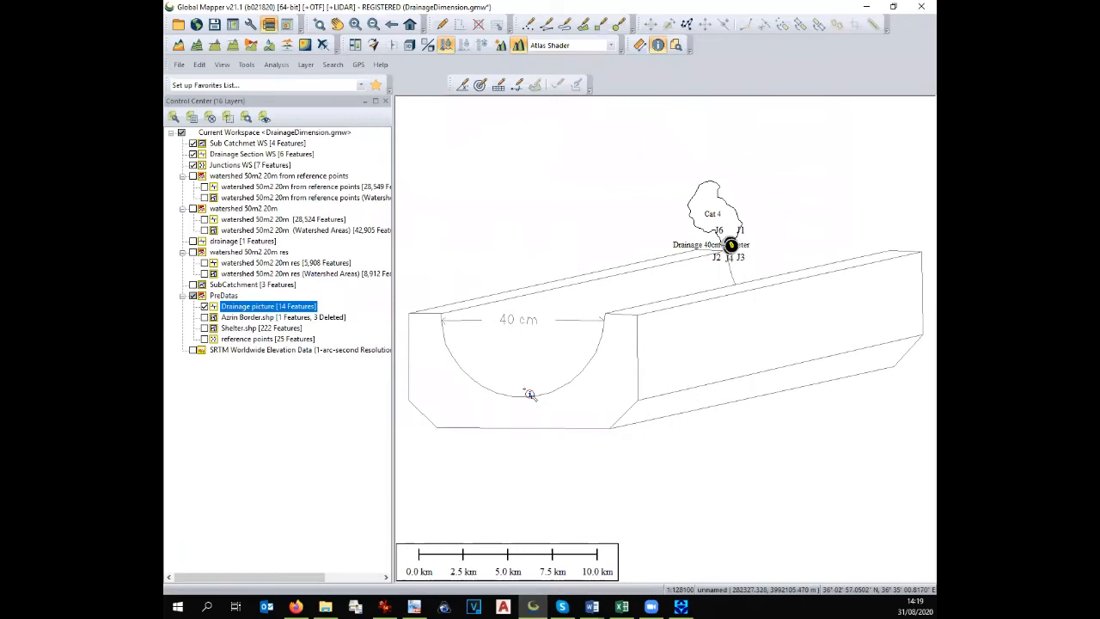
key(alt+Tab)
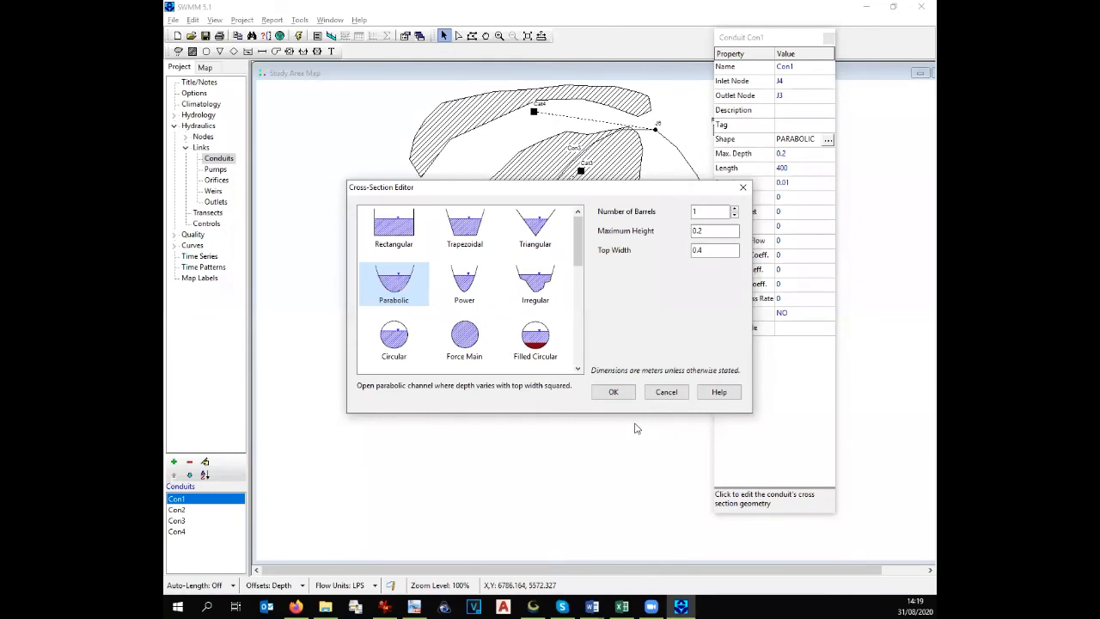
click(613, 392)
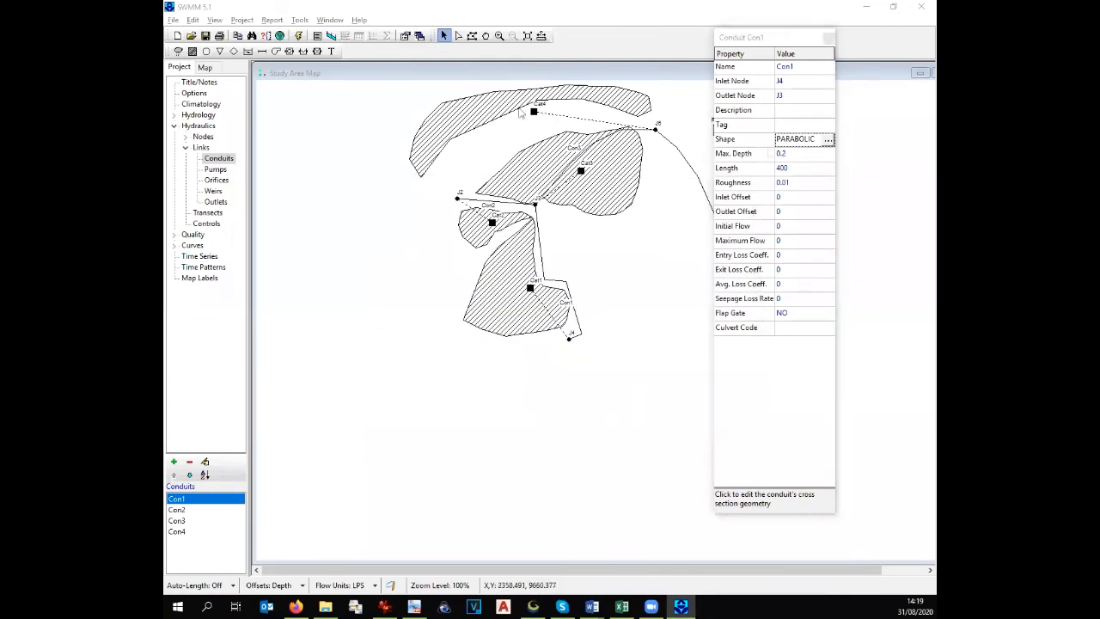
Compare conduit Con1's properties in SWMM with the conduit lengths in the Excel spreadsheet
click(788, 153)
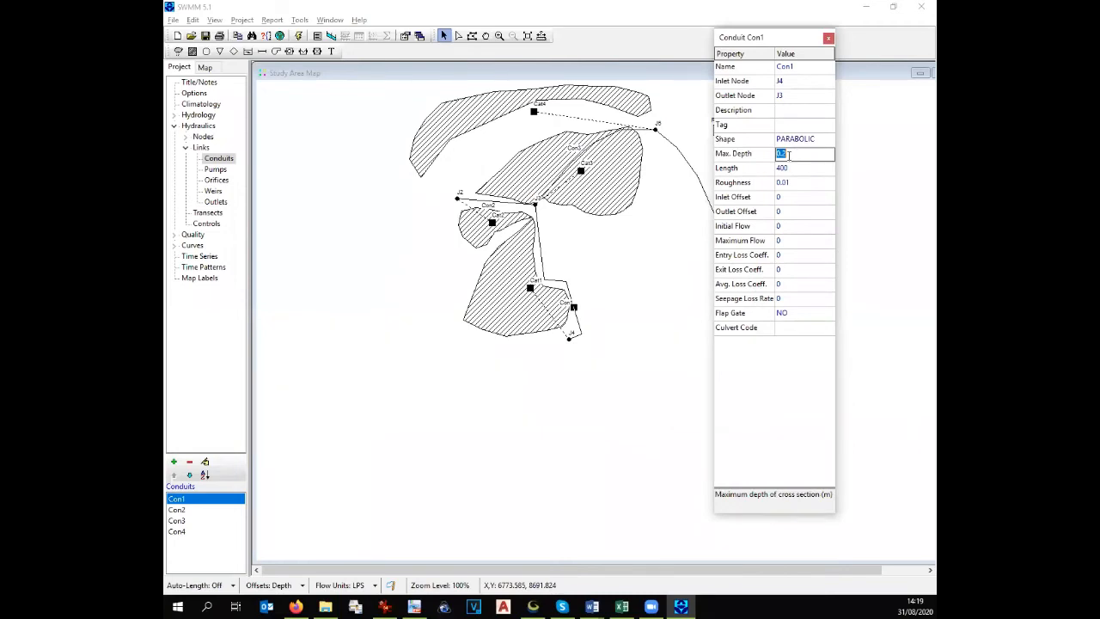
click(580, 328)
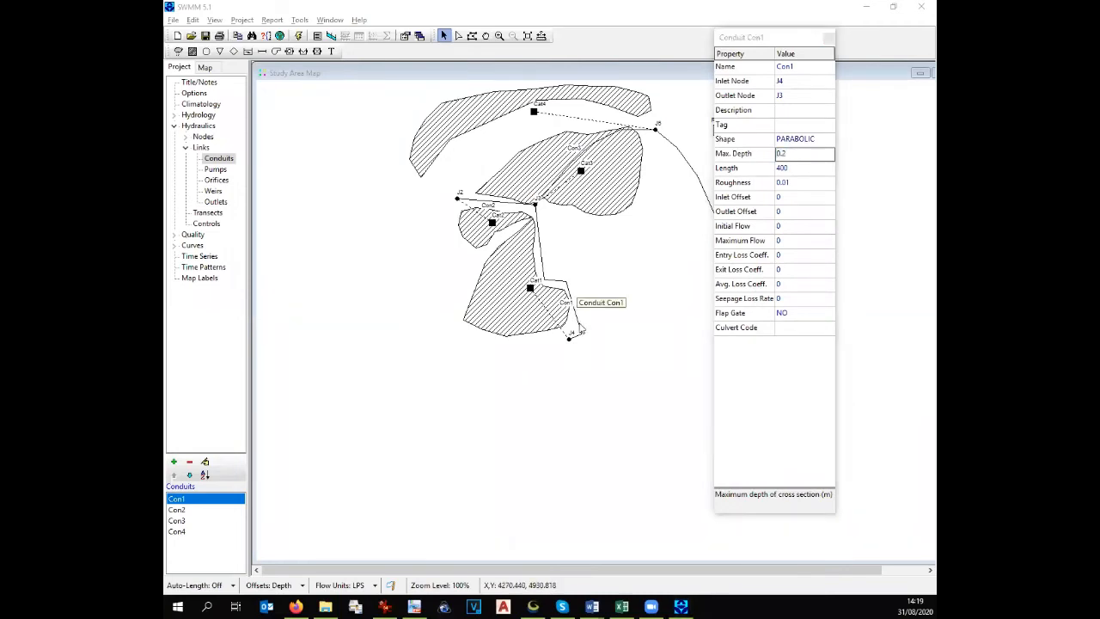
key(alt+Tab)
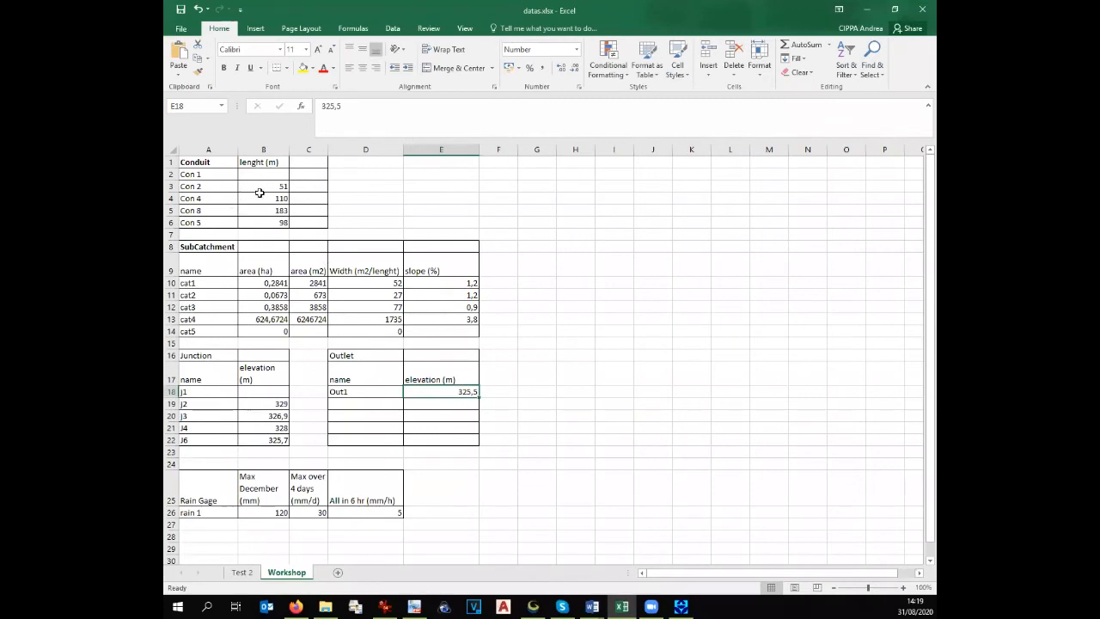
key(alt+Tab)
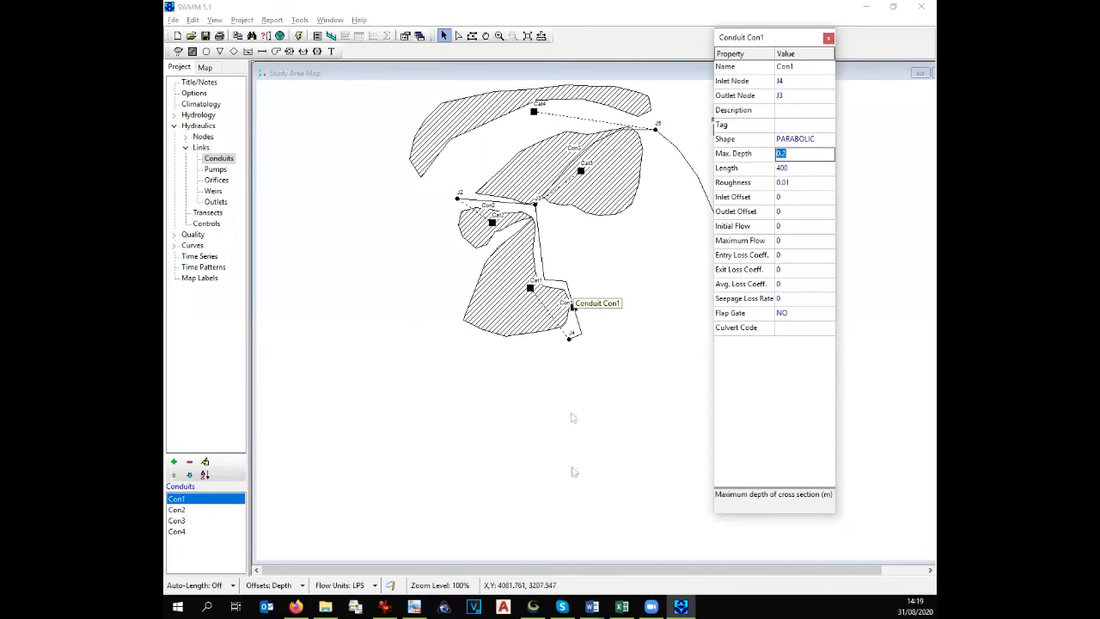
click(621, 606)
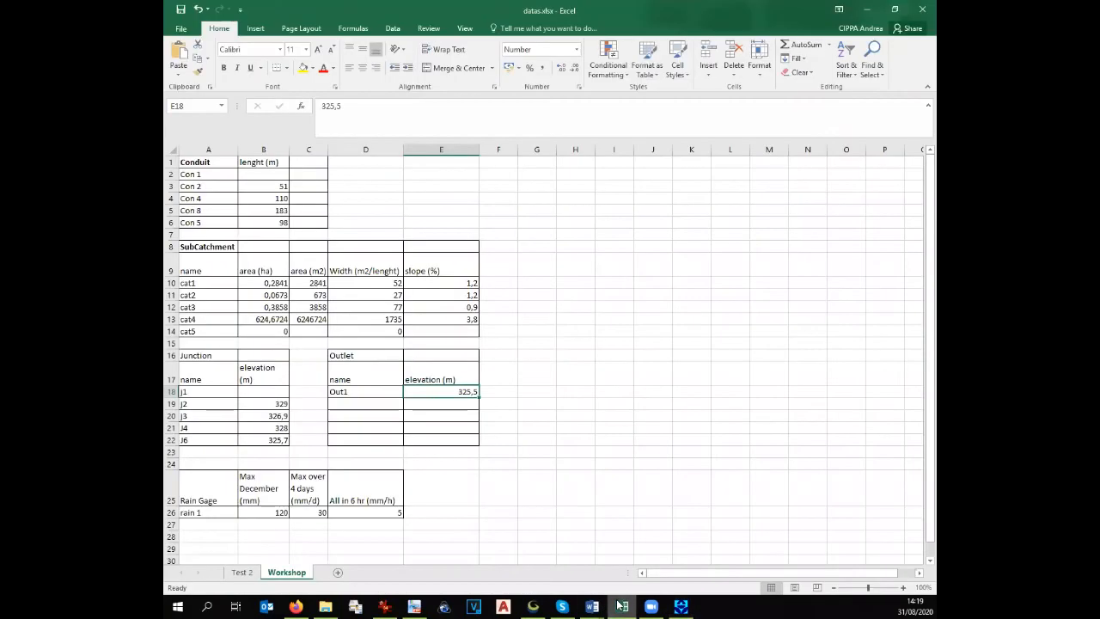
click(619, 606)
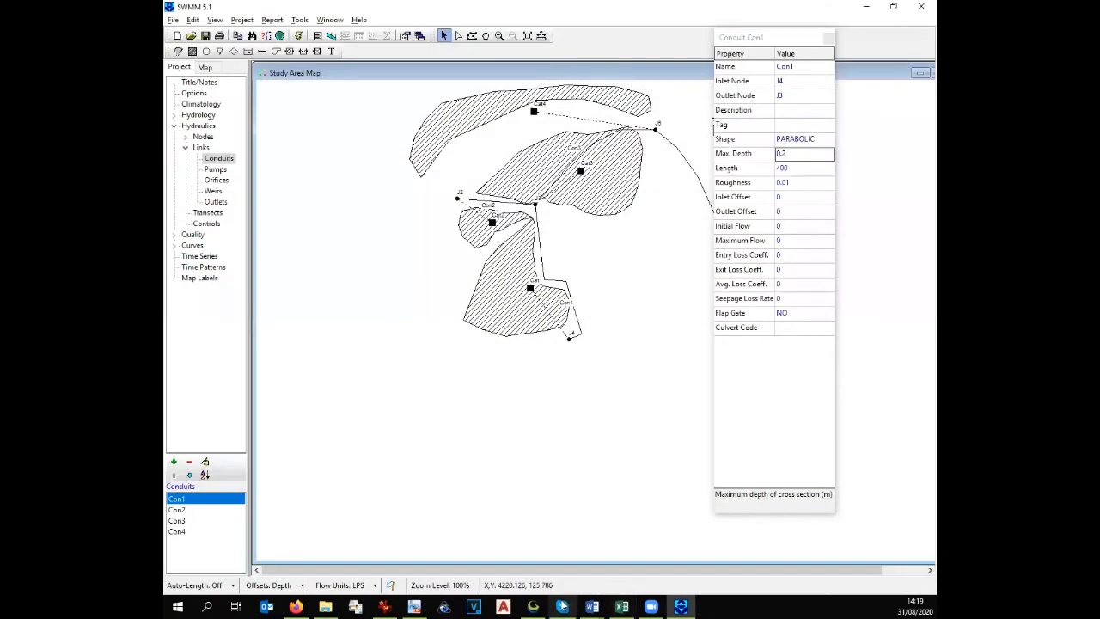
Switch to Global Mapper and zoom to the Drainage Section WS layer
click(533, 607)
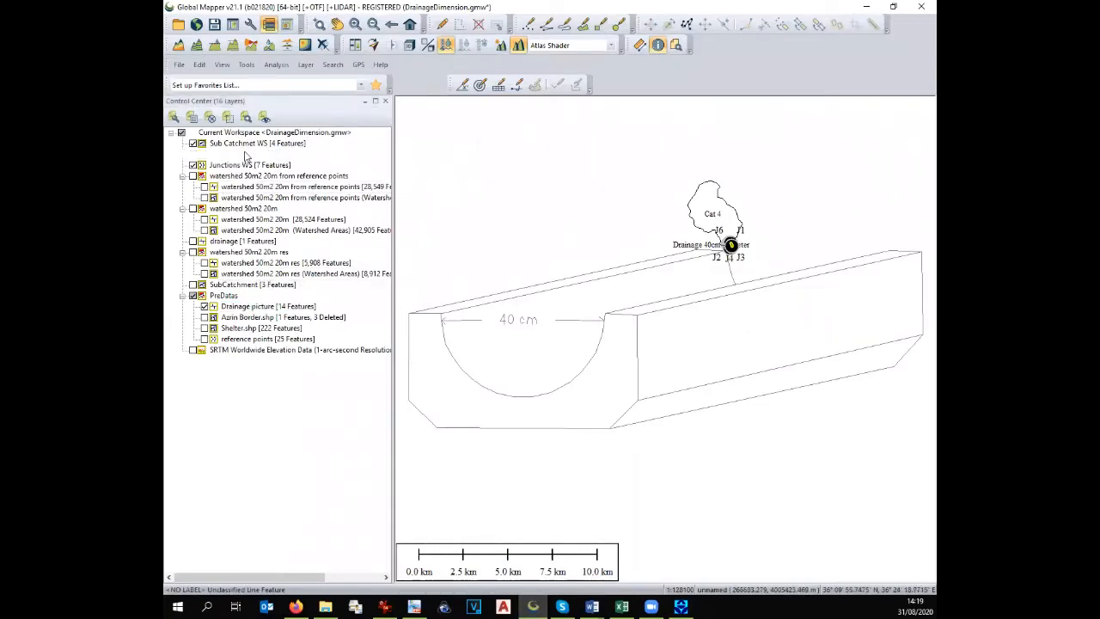
right_click(245, 154)
click(292, 275)
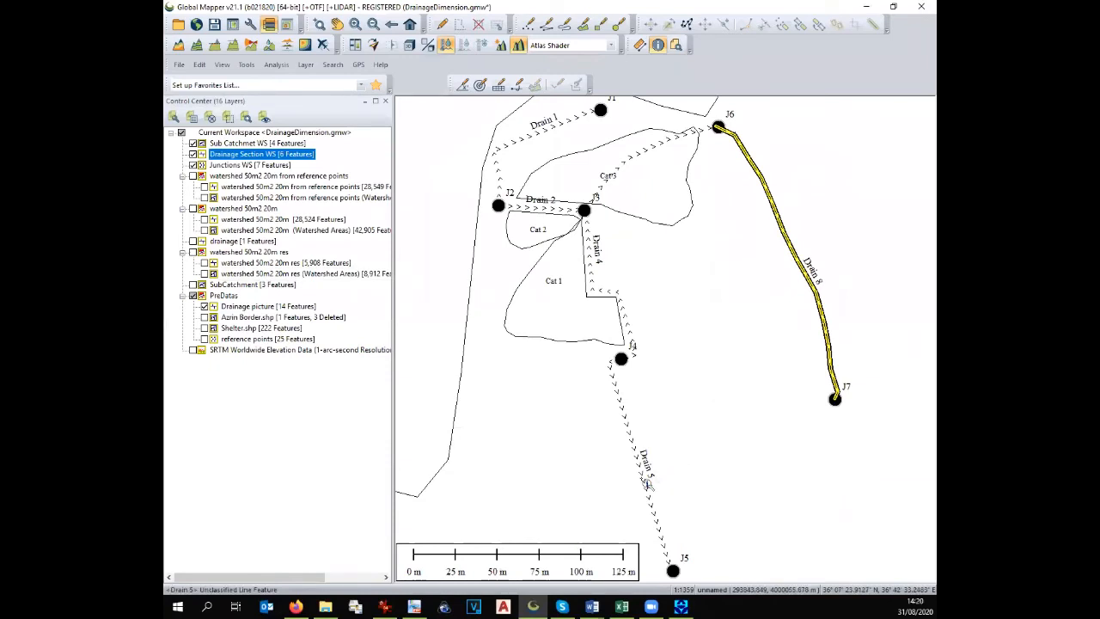
Check the conduit lengths in the Excel spreadsheet, return to SWMM and set conduit Con1's length to 98 m
key(alt+Tab)
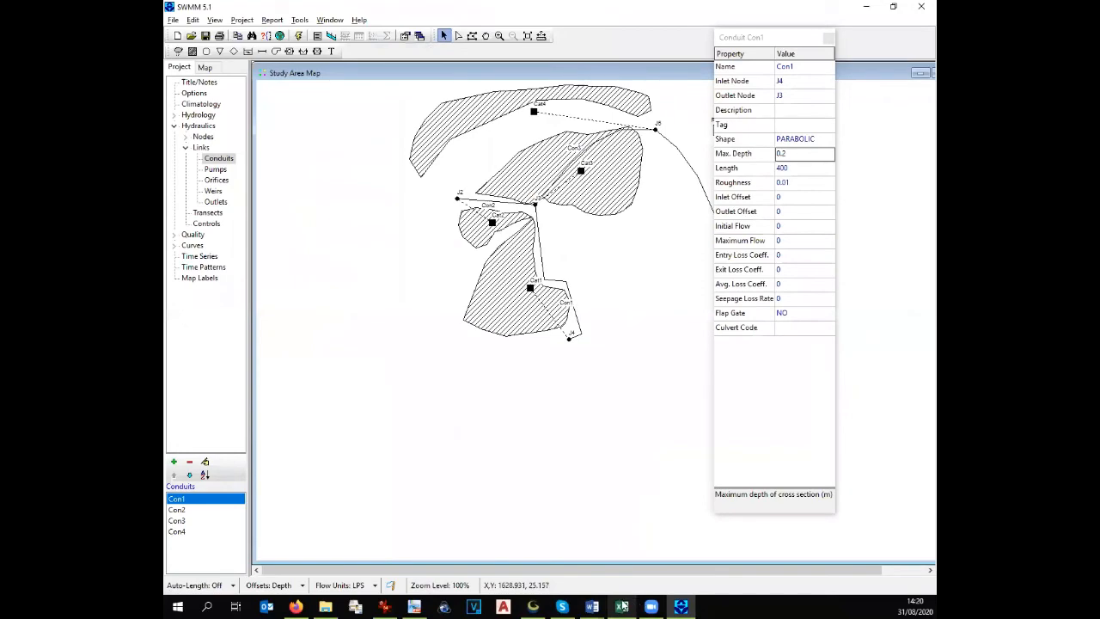
click(621, 606)
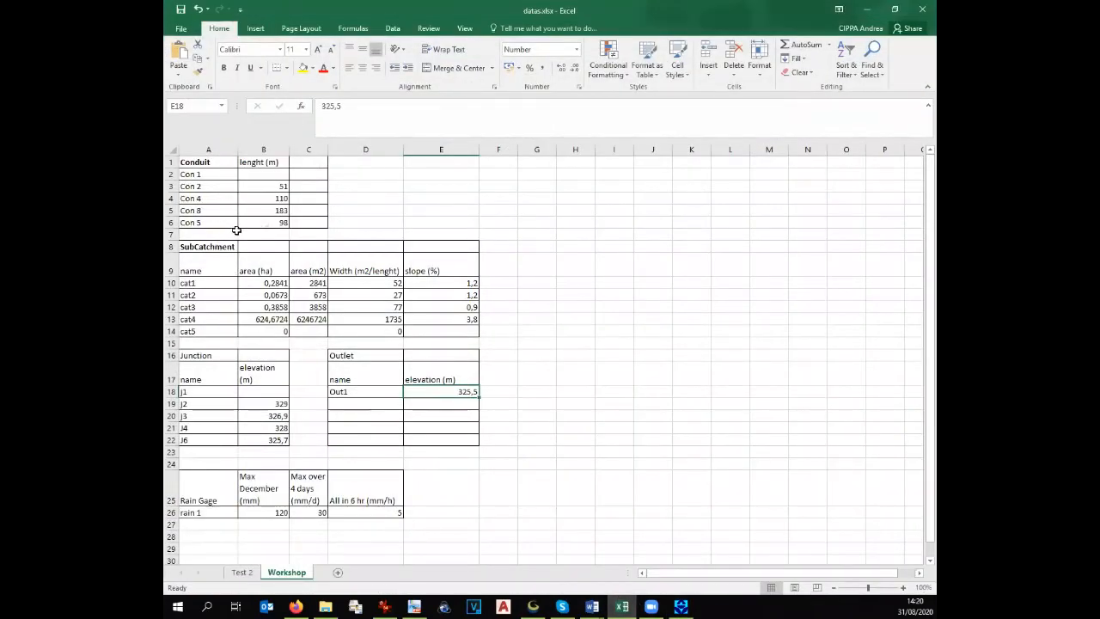
key(alt+Tab)
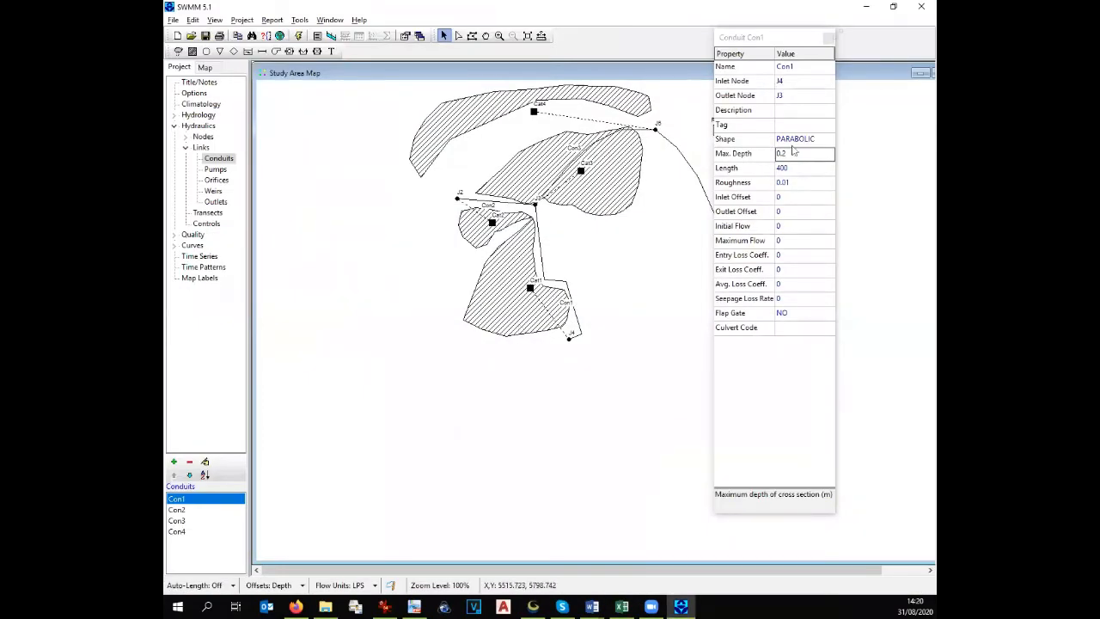
click(807, 66)
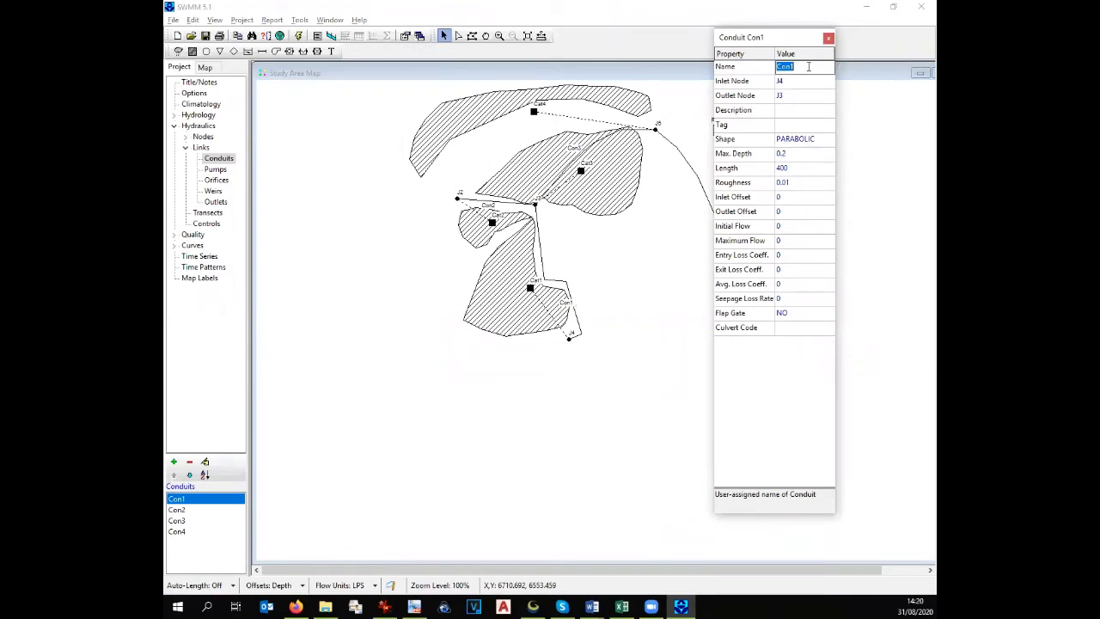
click(794, 167)
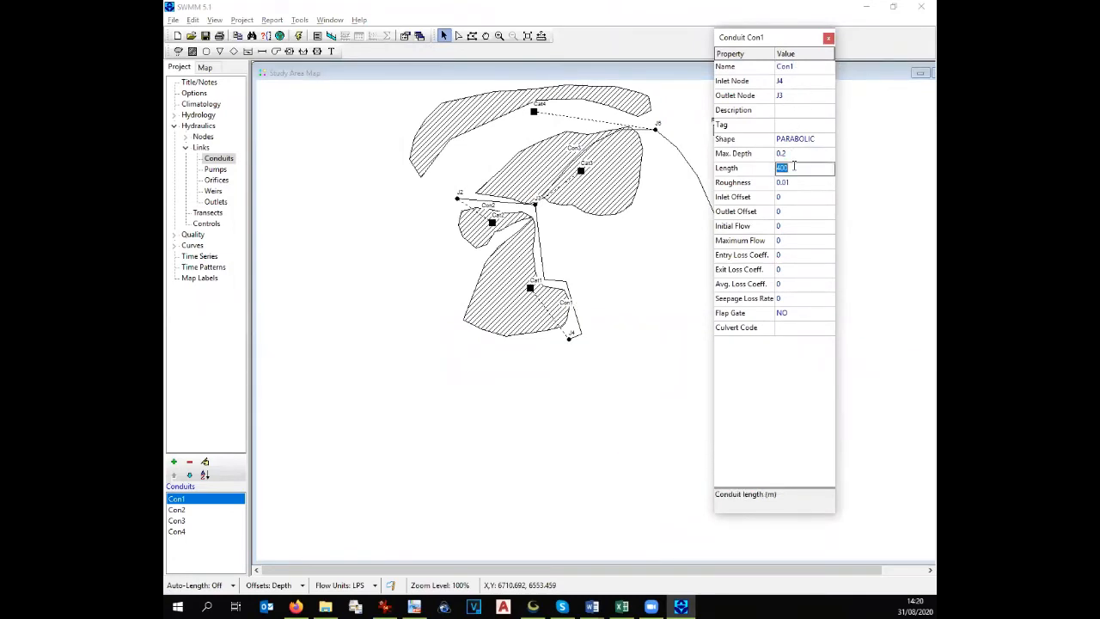
text(98)
Look up the Manning's roughness values for open channels in the help for Con1's roughness, and close the help
click(805, 183)
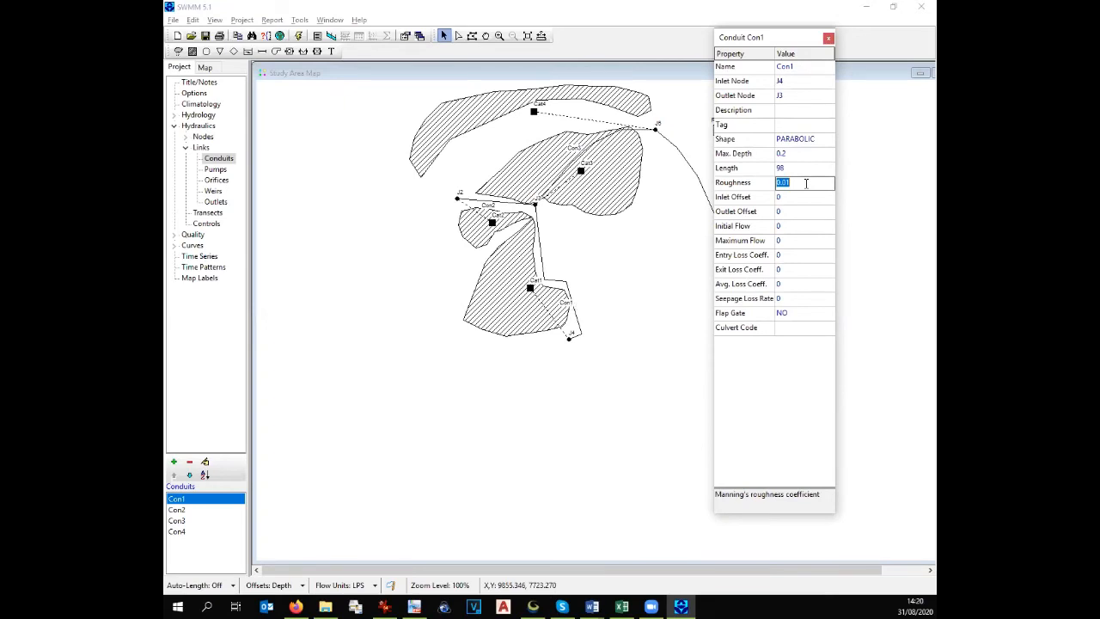
key(F1)
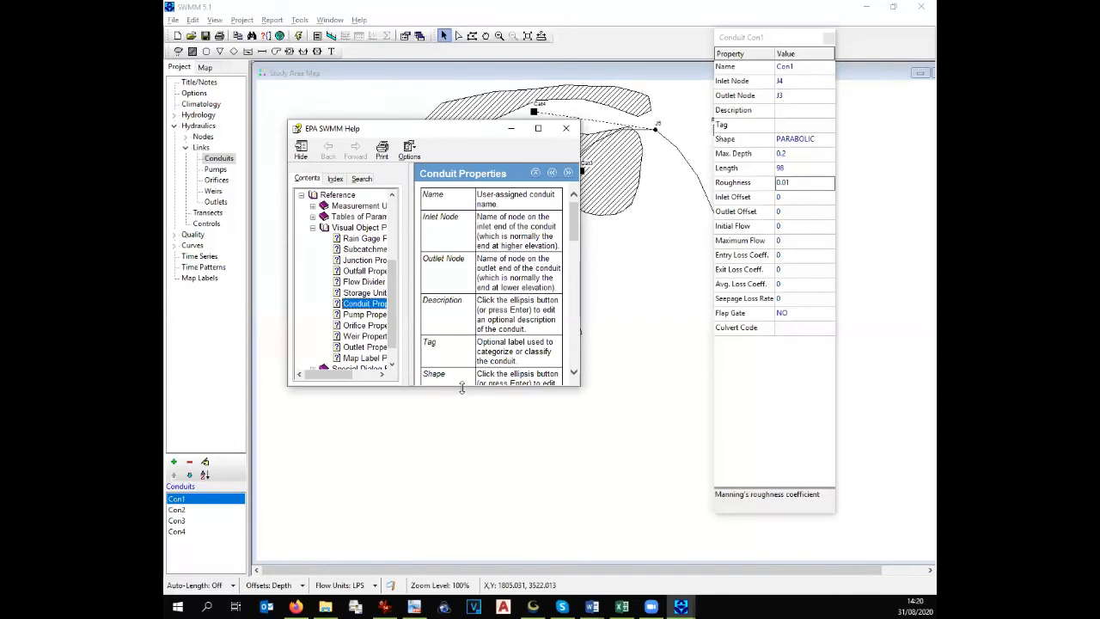
drag(461, 386, 461, 534)
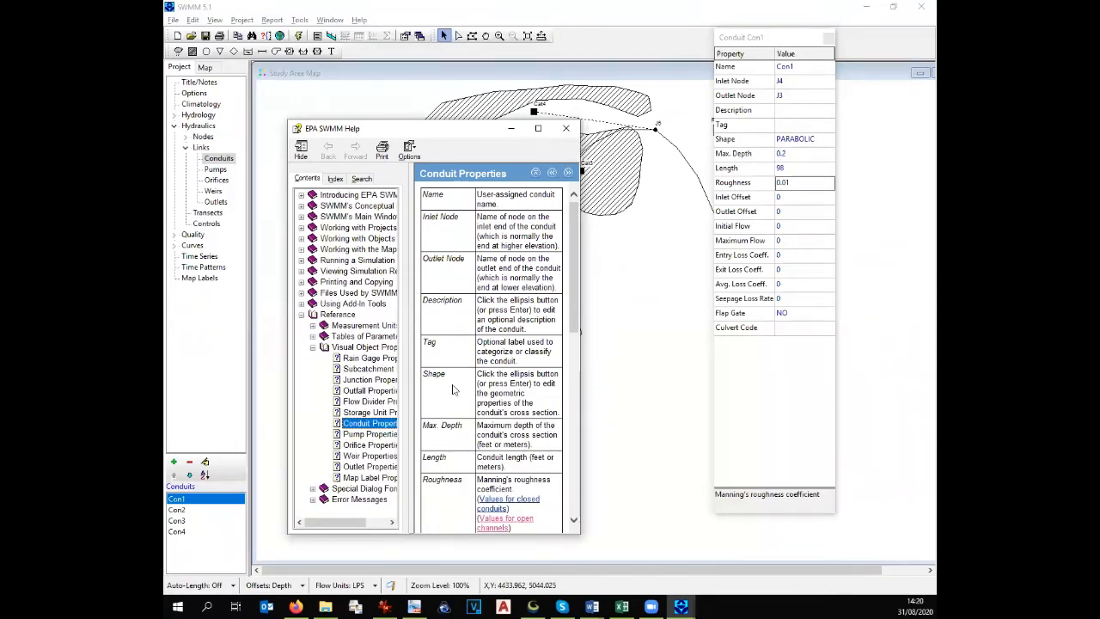
scroll(490, 426, down, 3)
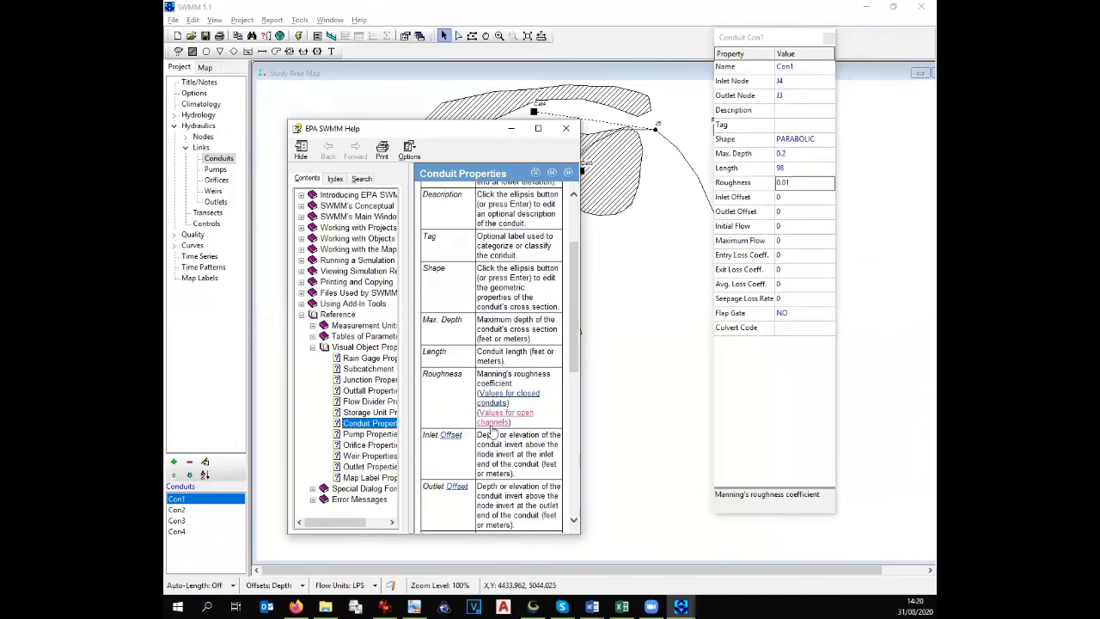
click(498, 421)
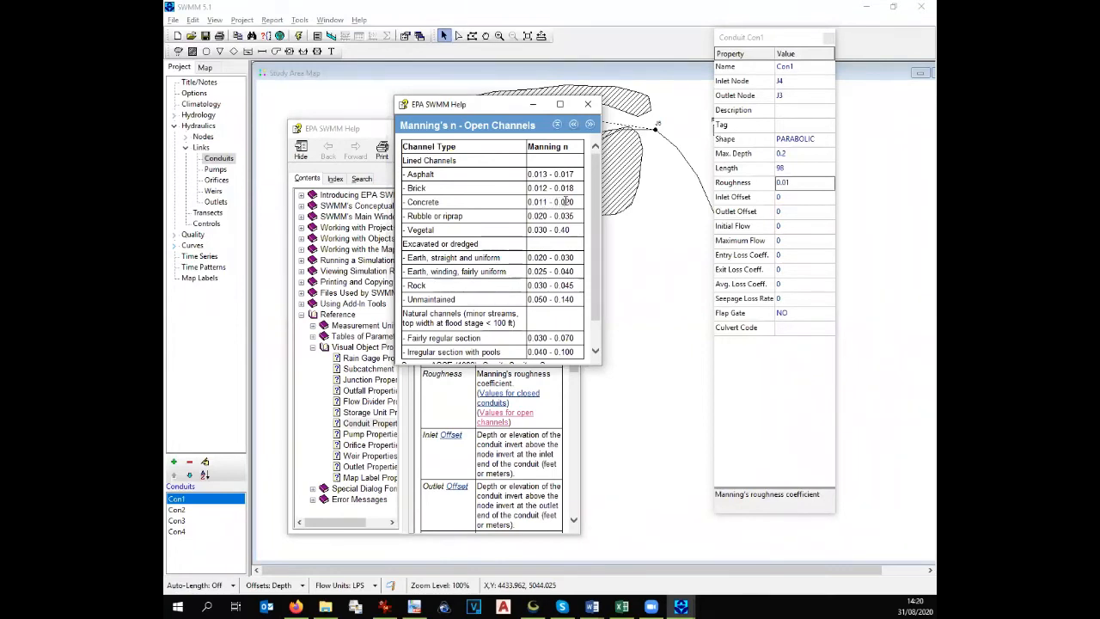
click(794, 186)
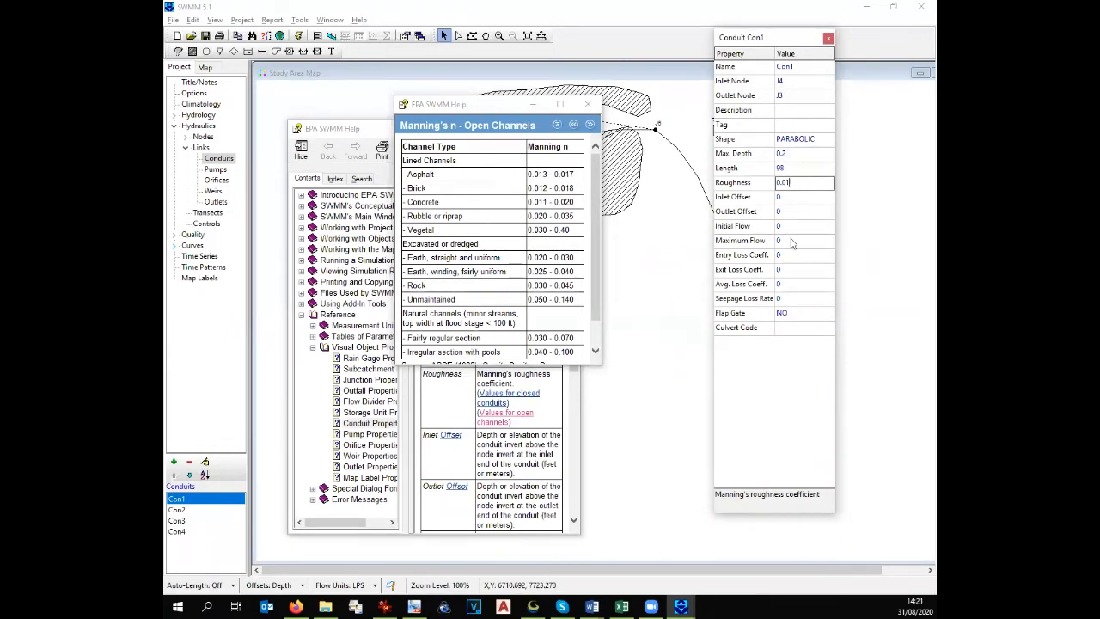
click(587, 104)
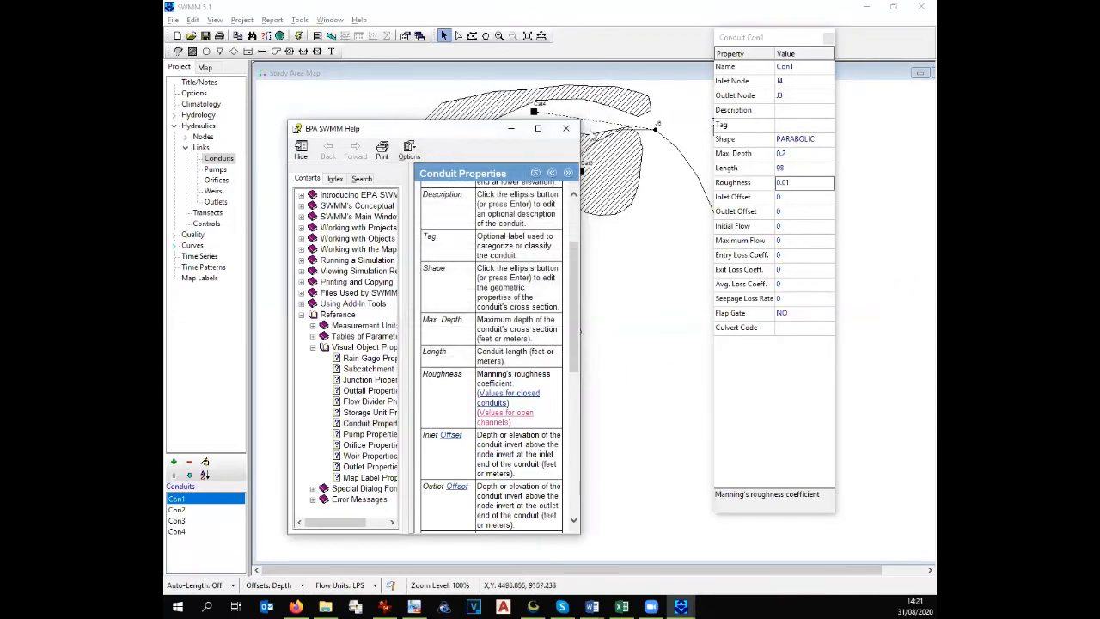
click(566, 130)
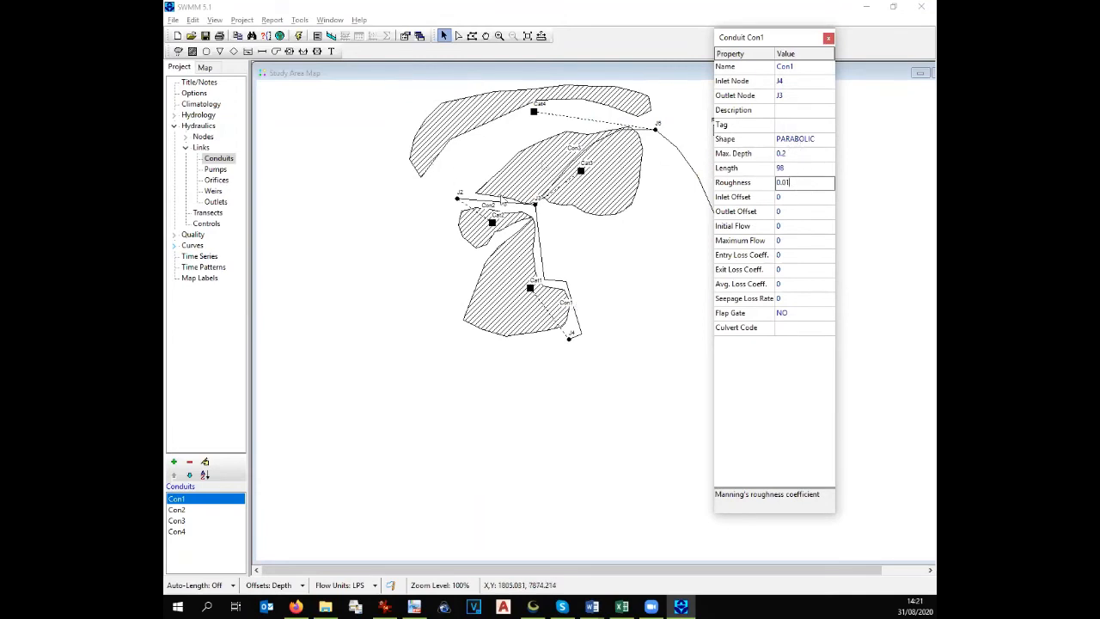
Look up Con 2's length in the Excel spreadsheet and set conduit Con2's length to 51 m in SWMM
click(495, 207)
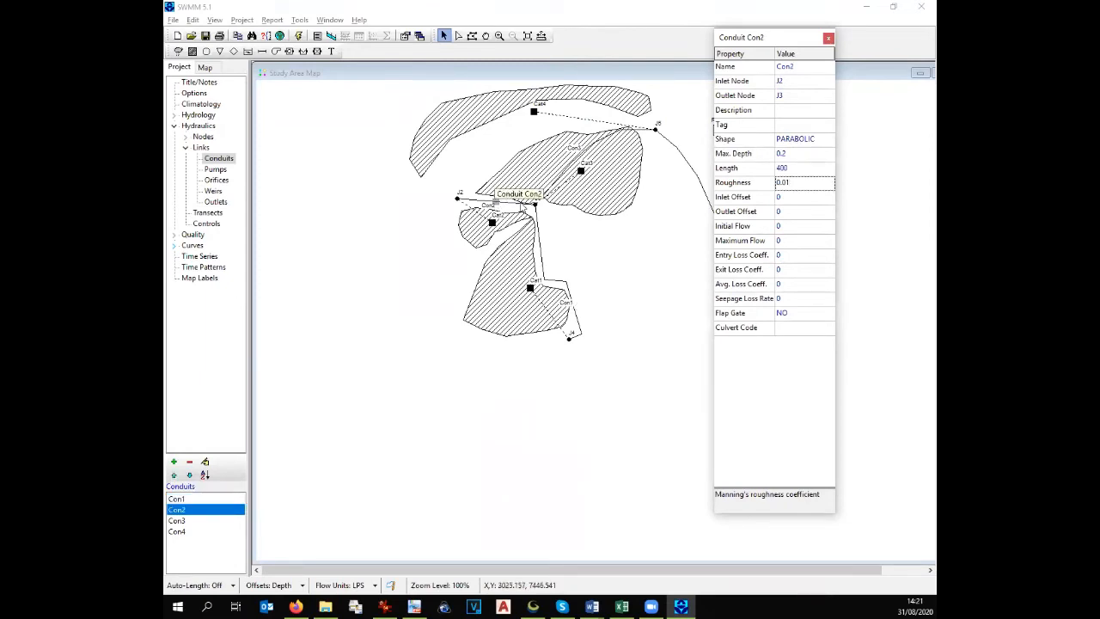
key(alt+Tab)
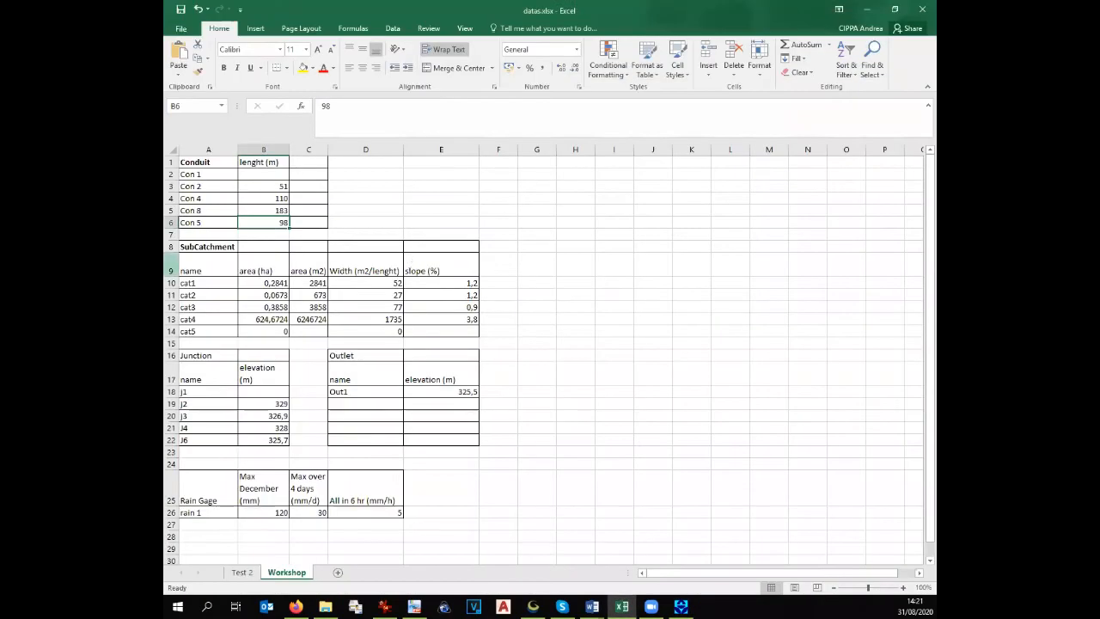
click(248, 186)
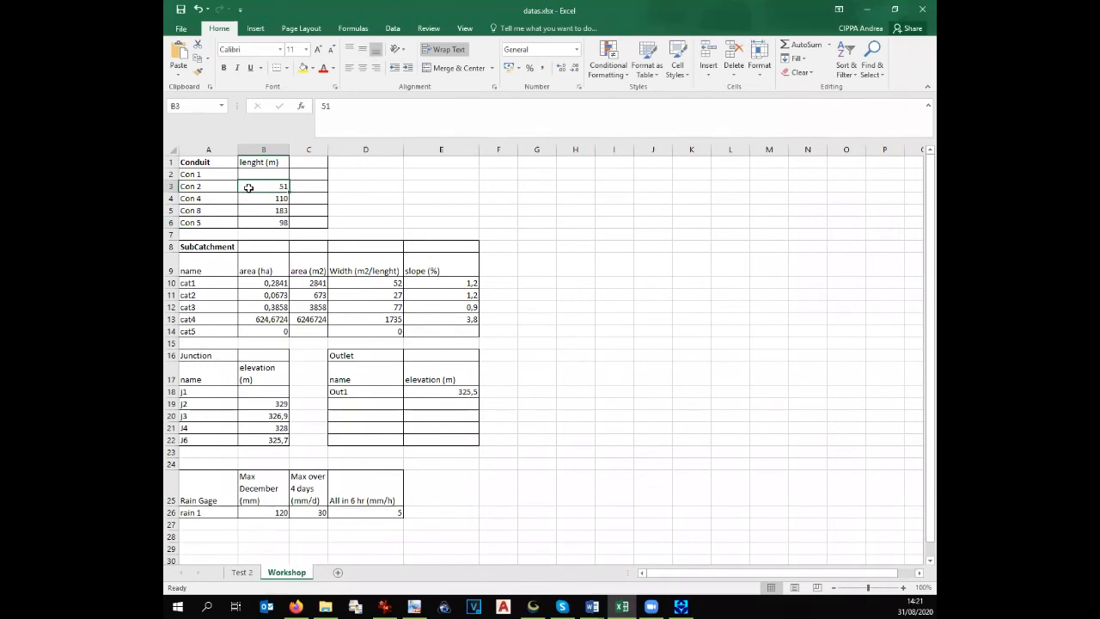
key(alt+Tab)
click(783, 169)
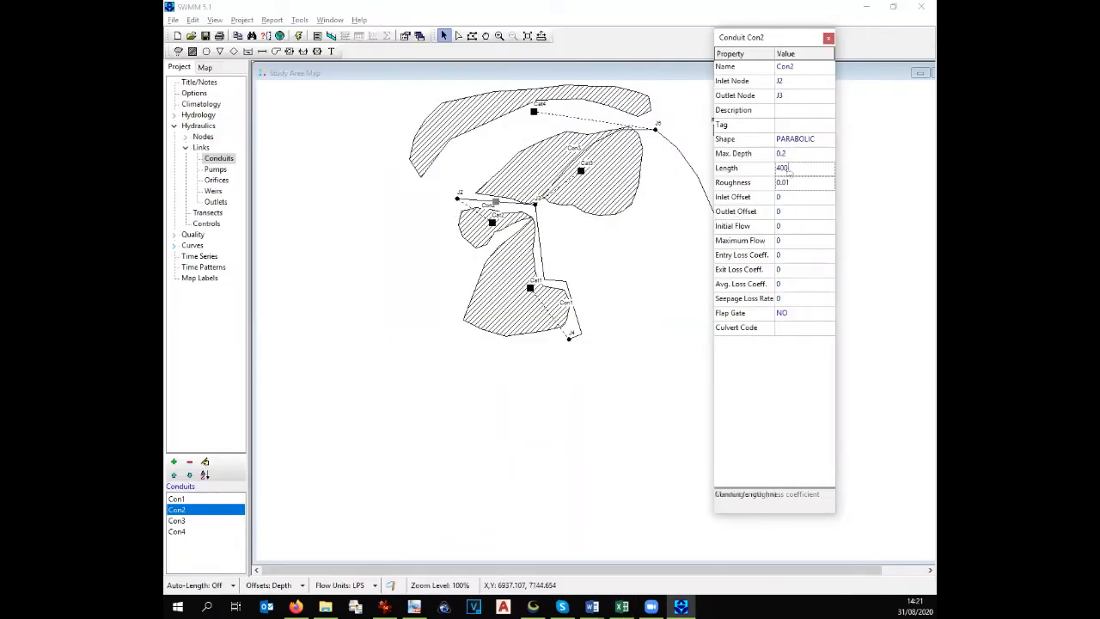
text(51)
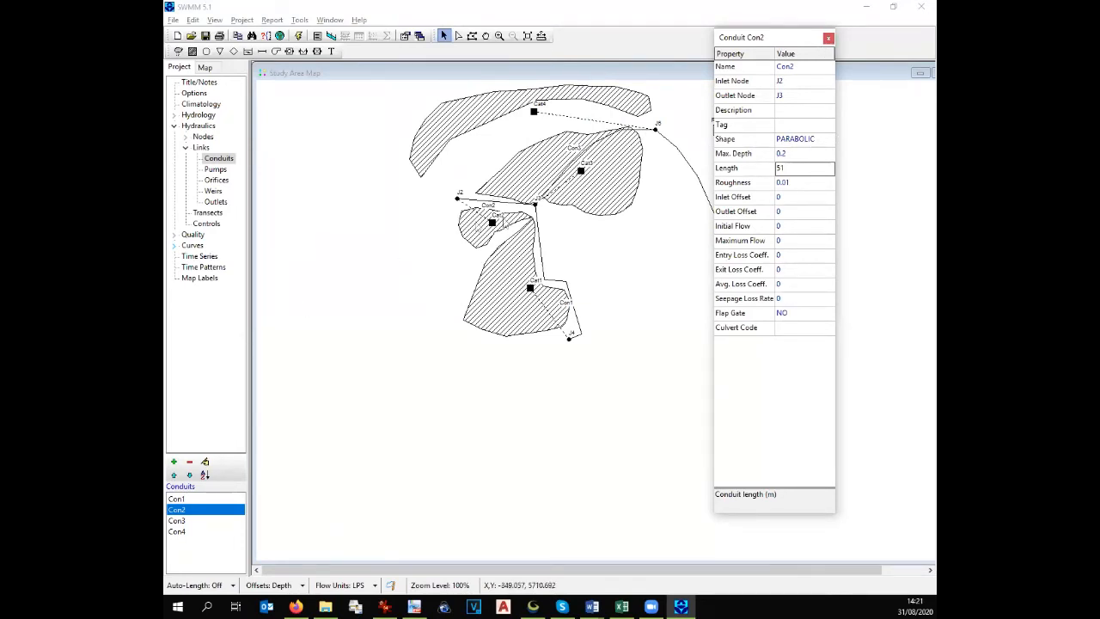
Identify the drain between J3 and J6 in Global Mapper, set conduit Con3's length to 98 m in SWMM and close its properties
click(571, 169)
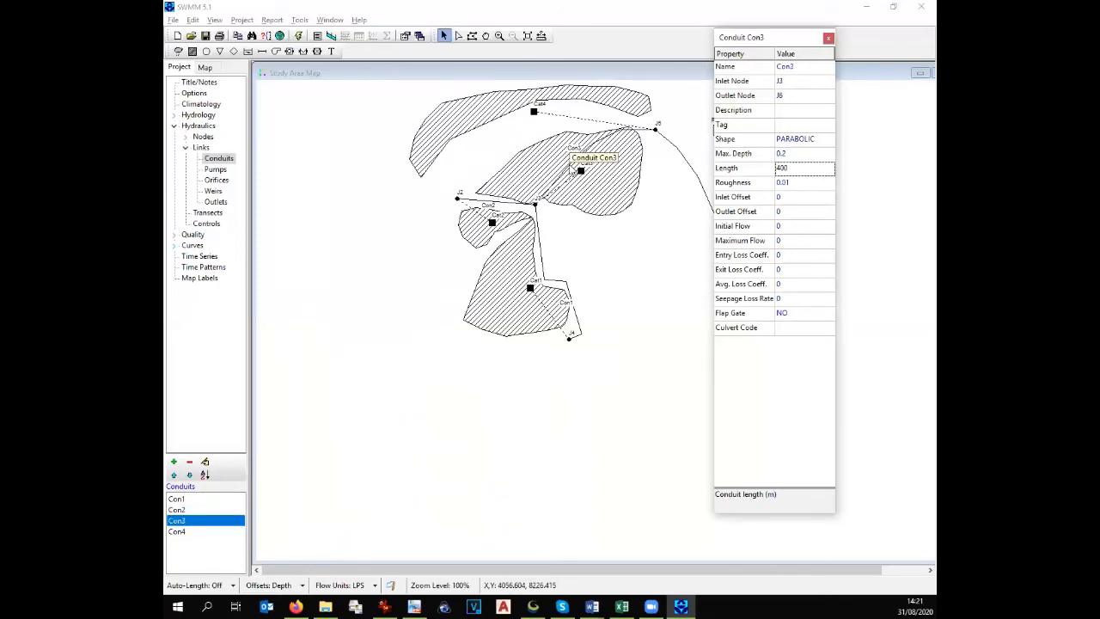
key(alt+Tab)
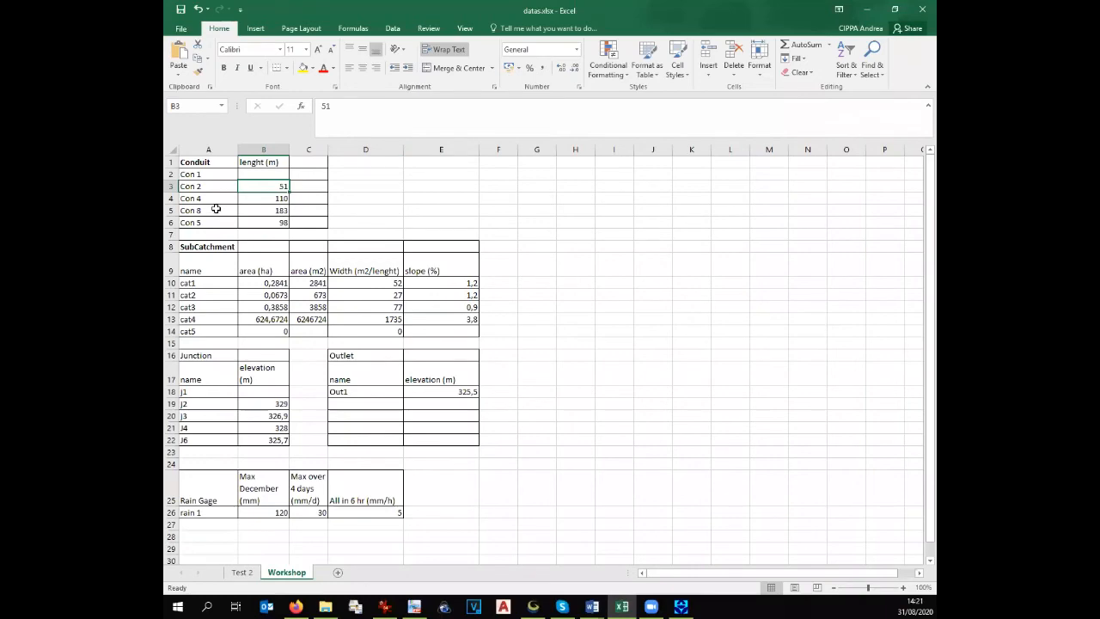
key(alt+Tab)
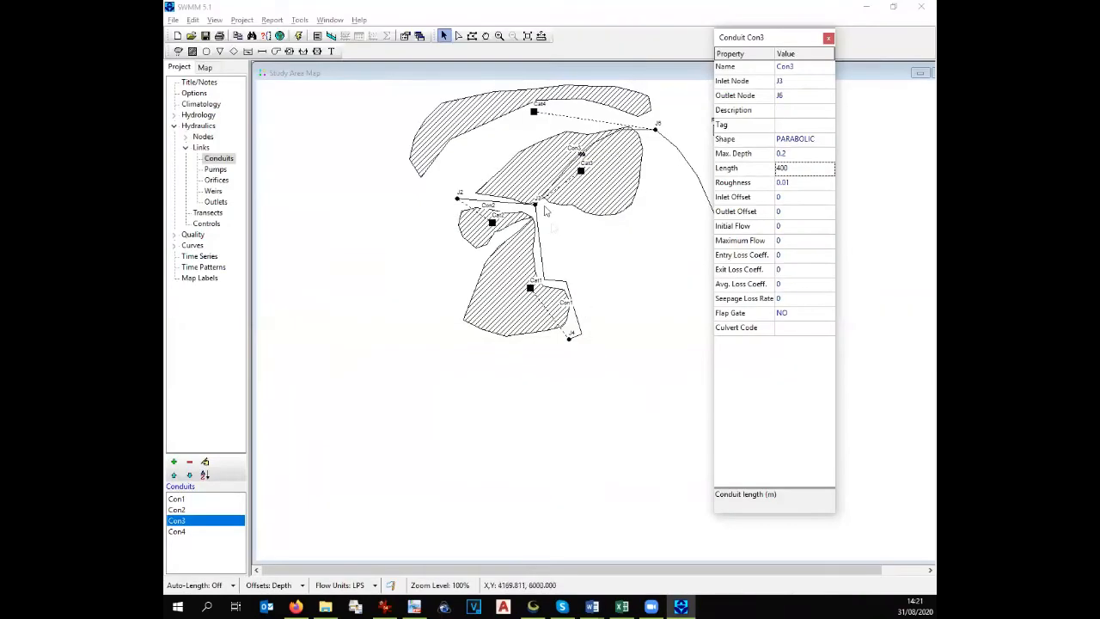
click(533, 607)
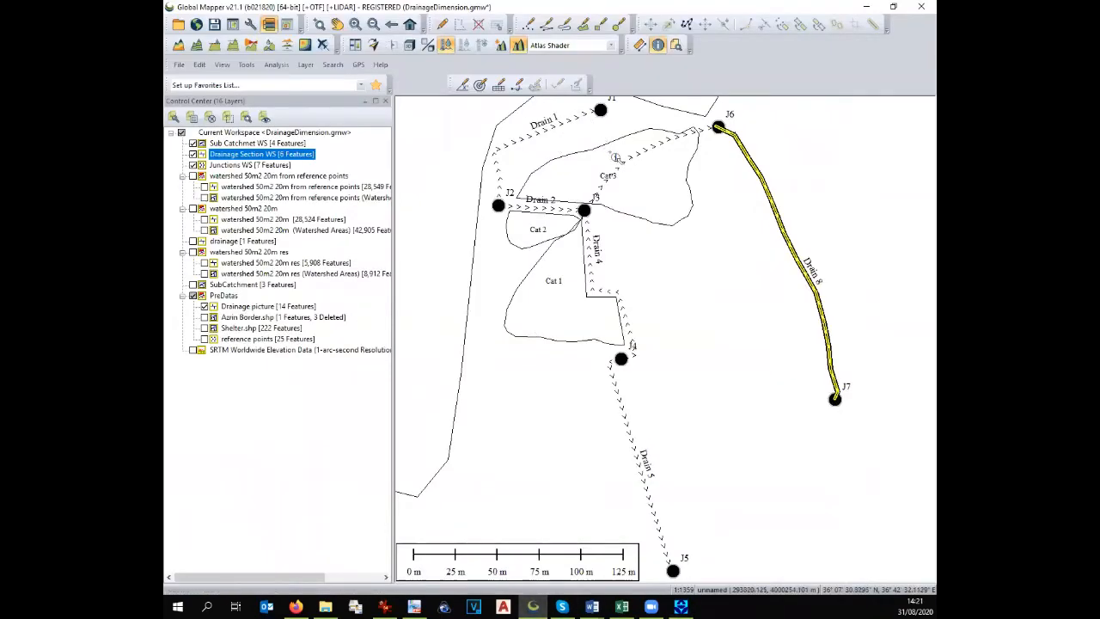
click(612, 182)
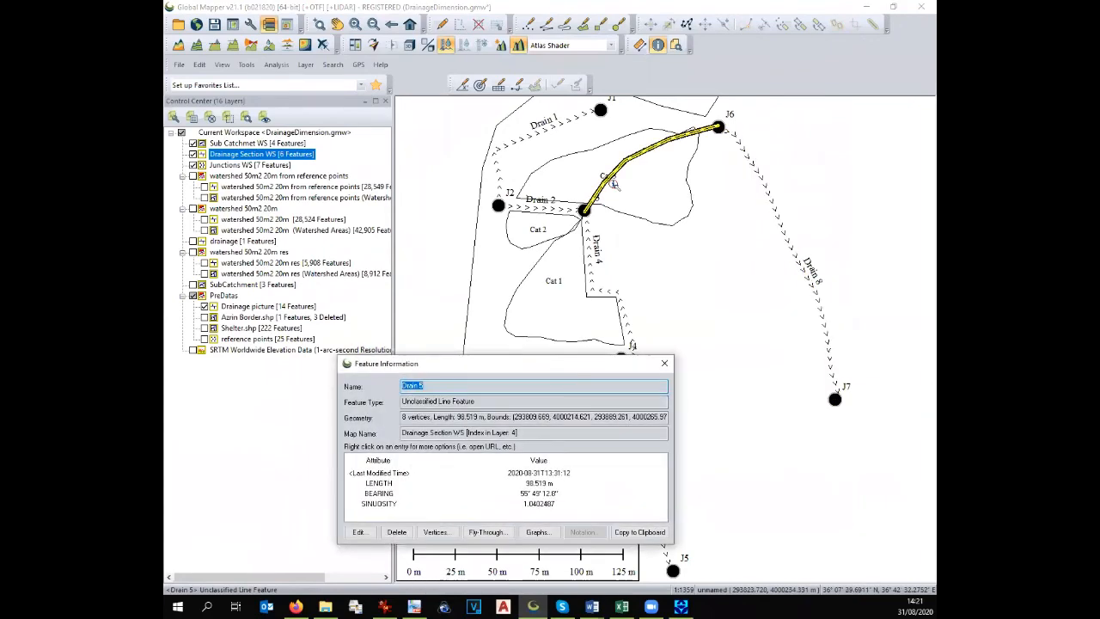
key(alt+Tab)
click(800, 165)
text(98)
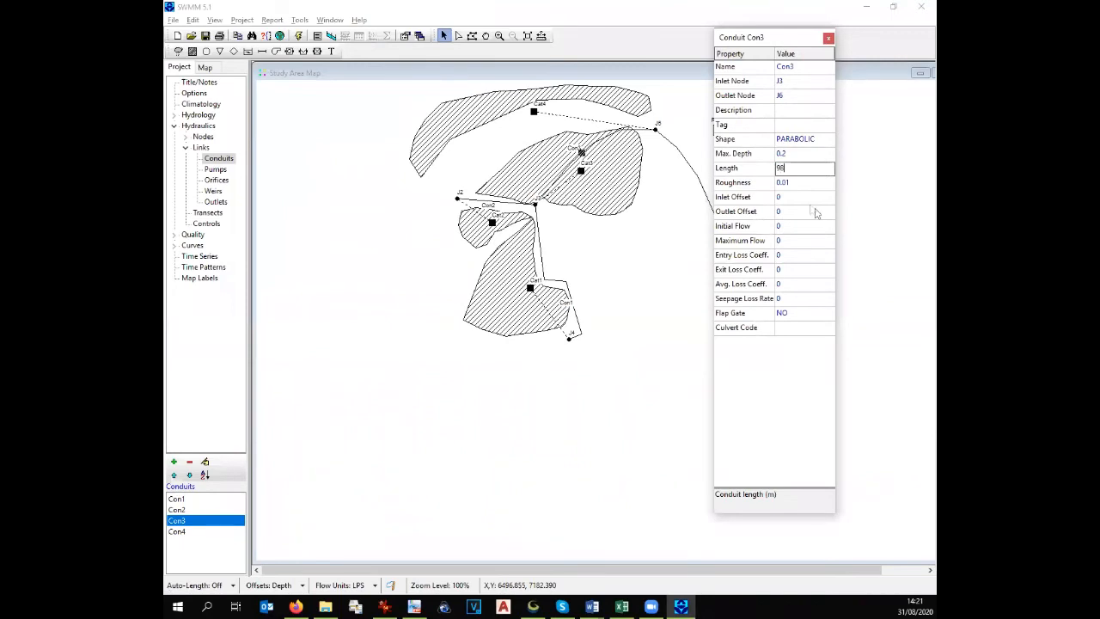
click(827, 38)
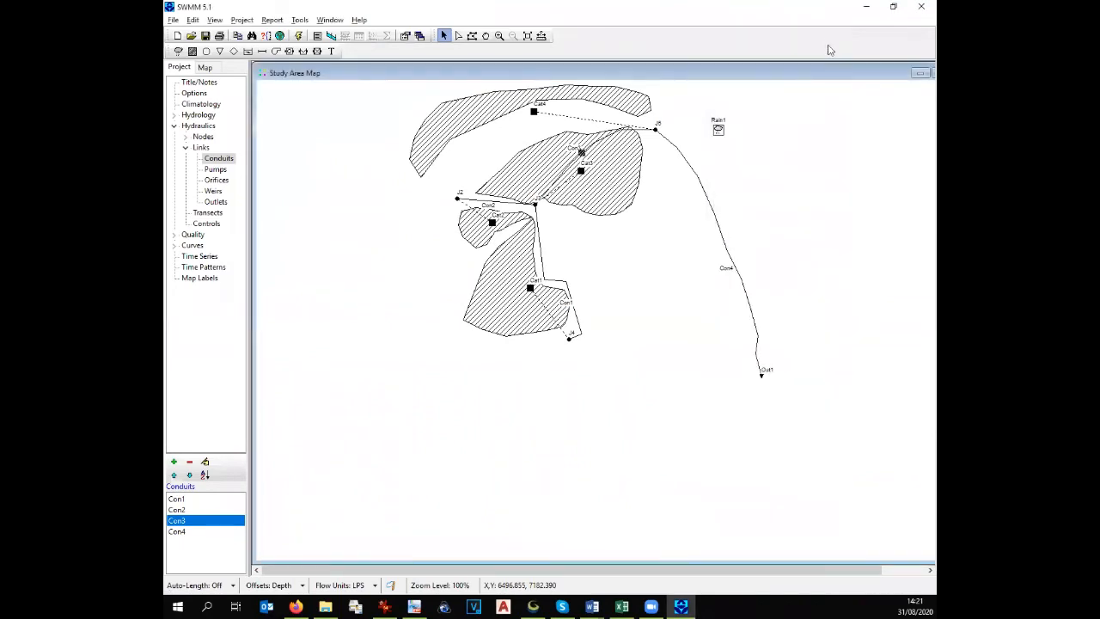
Set the length of conduit Con4, between J6 and Out1, to 183 m and close its properties
click(732, 265)
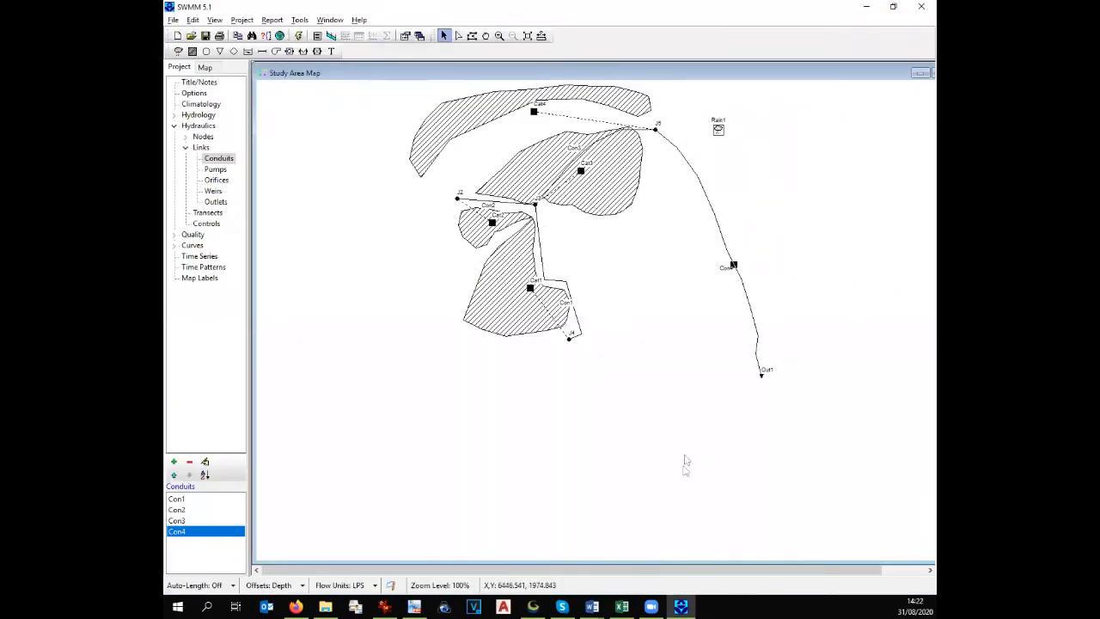
double_click(732, 265)
click(794, 170)
text(183)
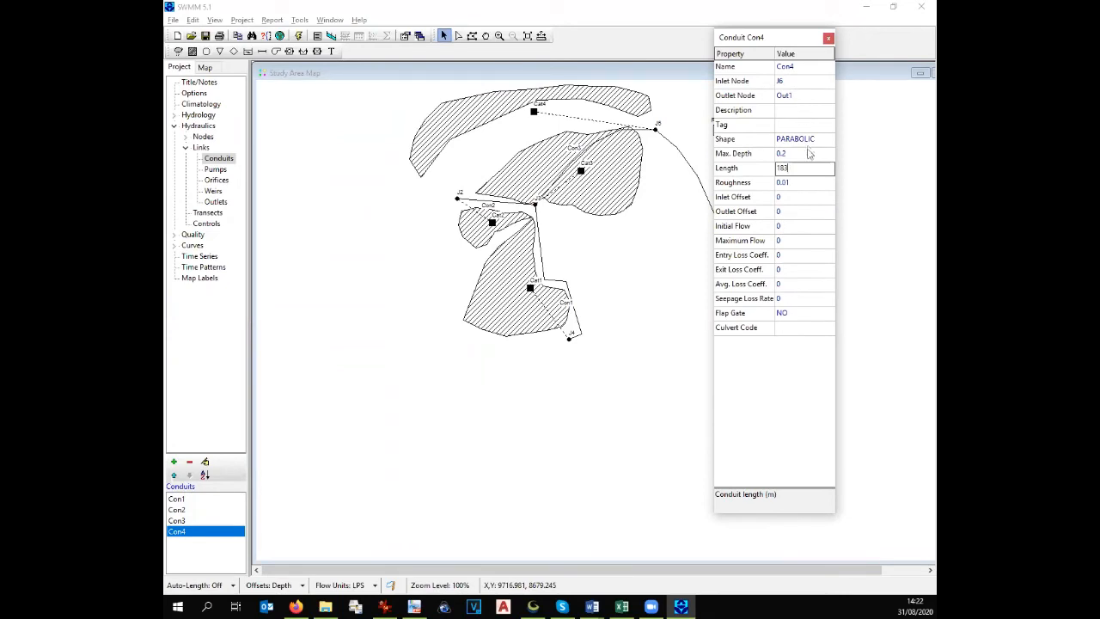
click(827, 39)
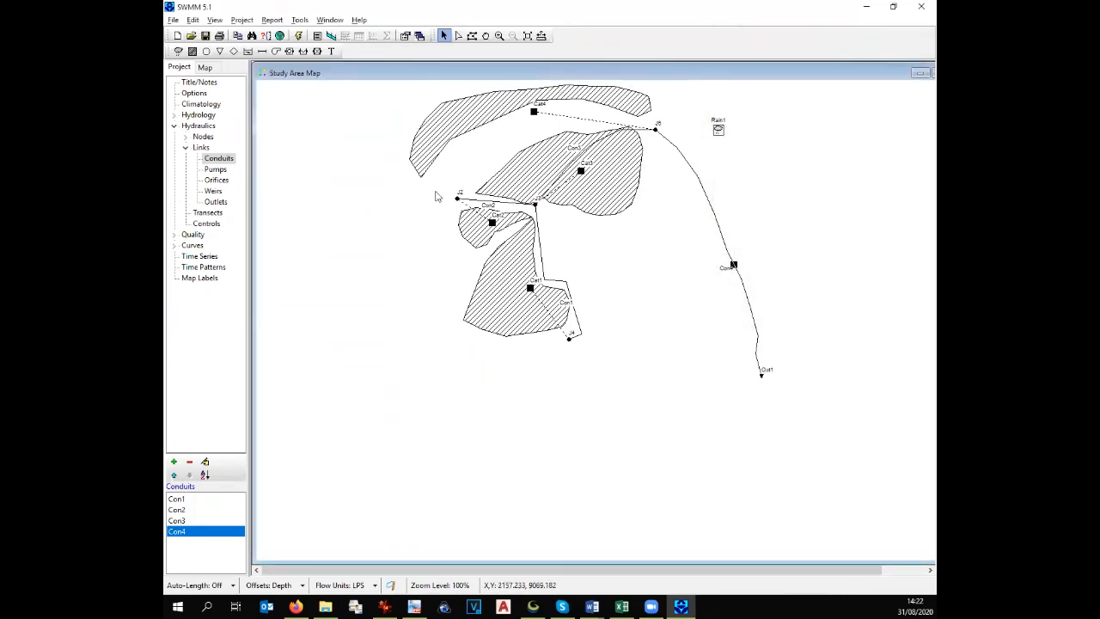
Open the properties of rain gage Rain1 and choose INTENSITY as its rain format
click(718, 130)
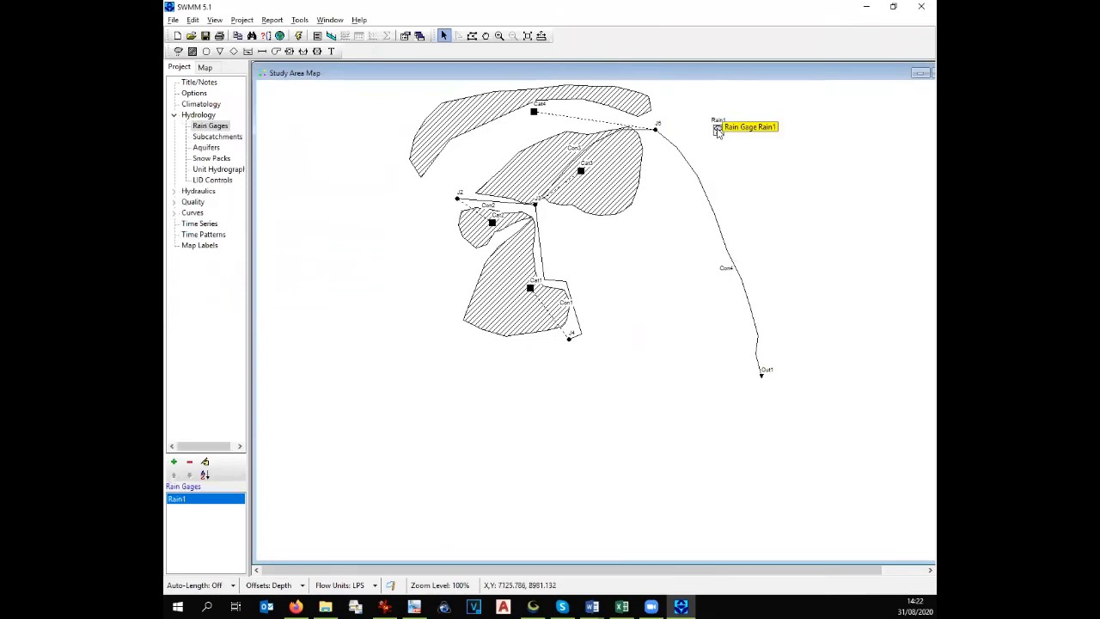
double_click(209, 498)
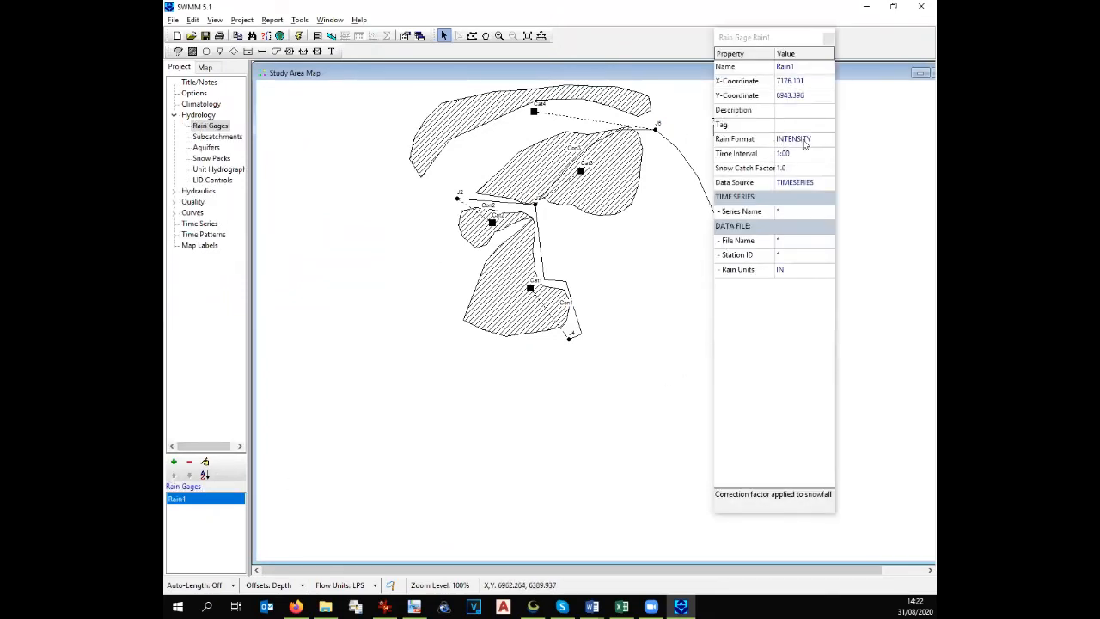
drag(771, 39, 689, 40)
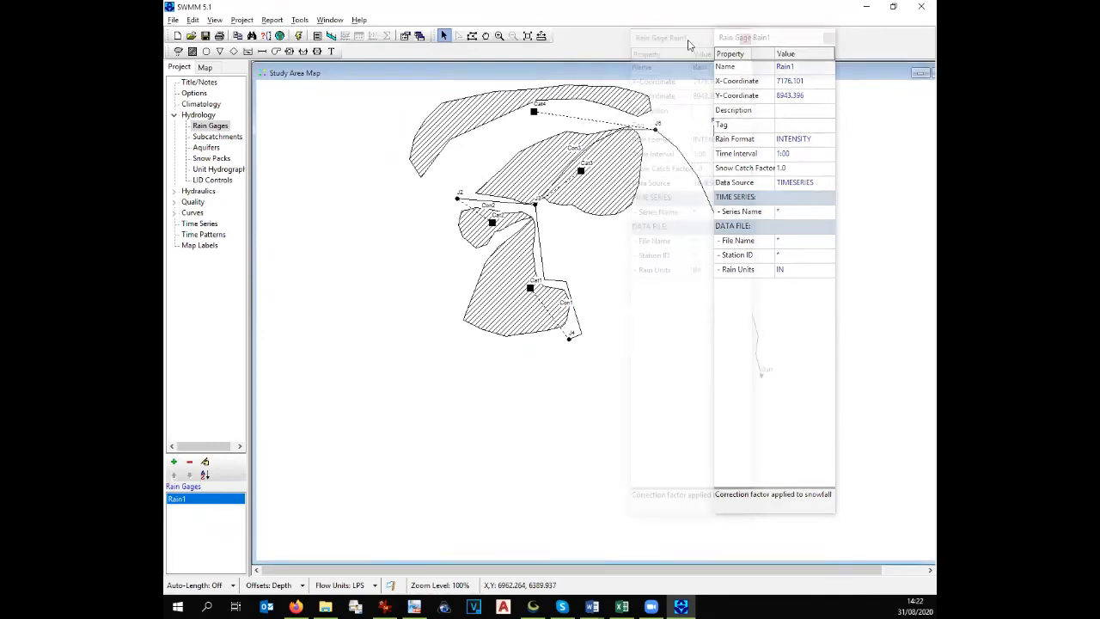
click(745, 143)
click(746, 142)
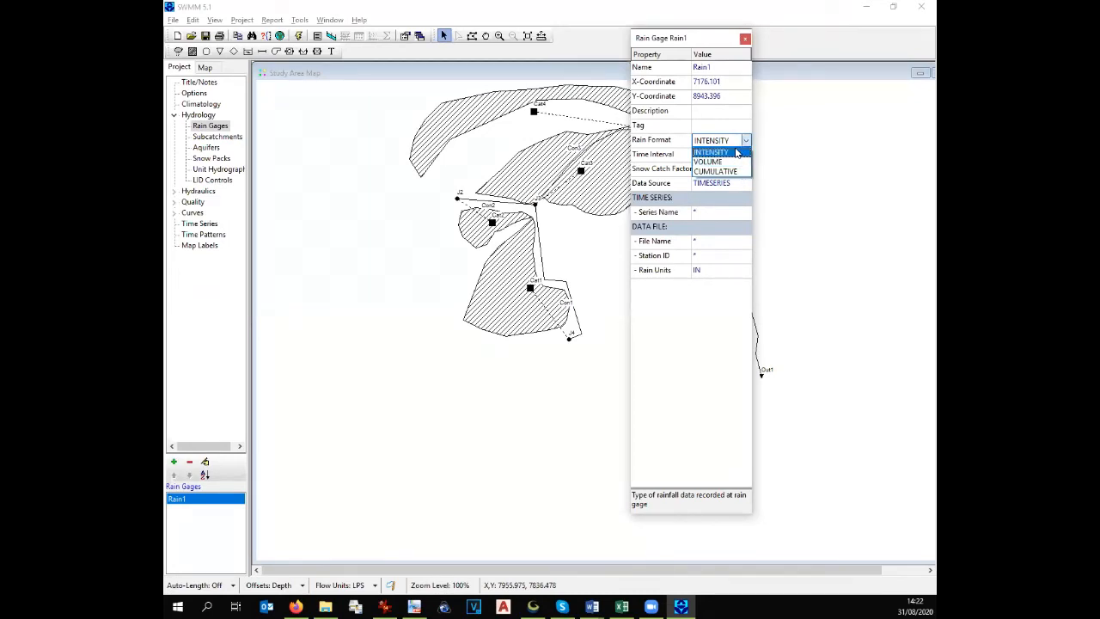
click(736, 152)
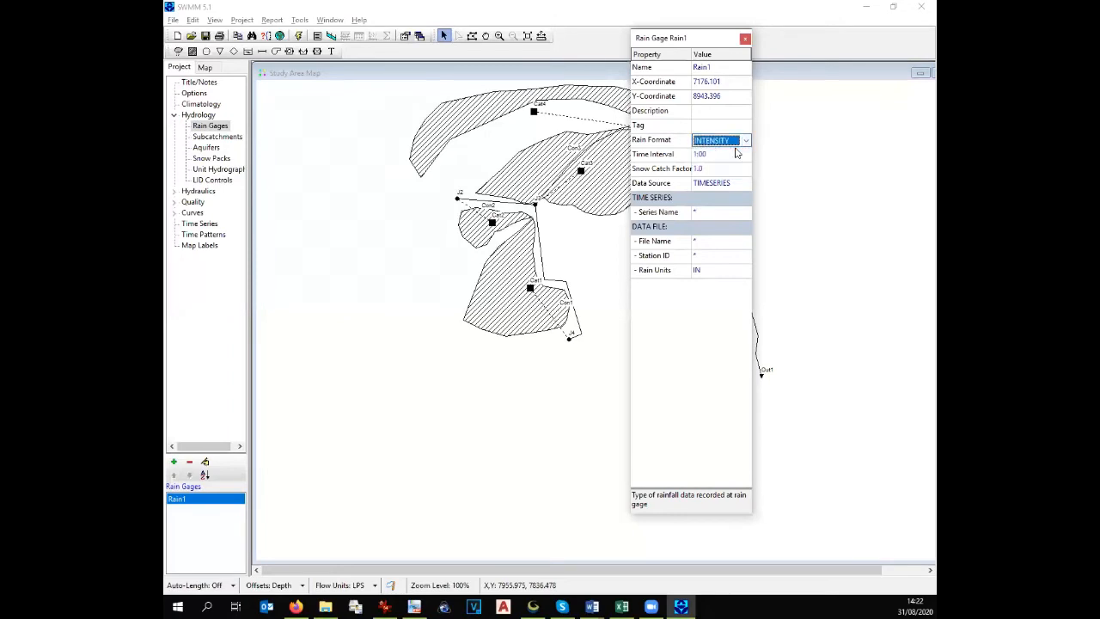
Review Rain1's time interval and snow catch factor, and choose TIMESERIES as its data source
click(720, 156)
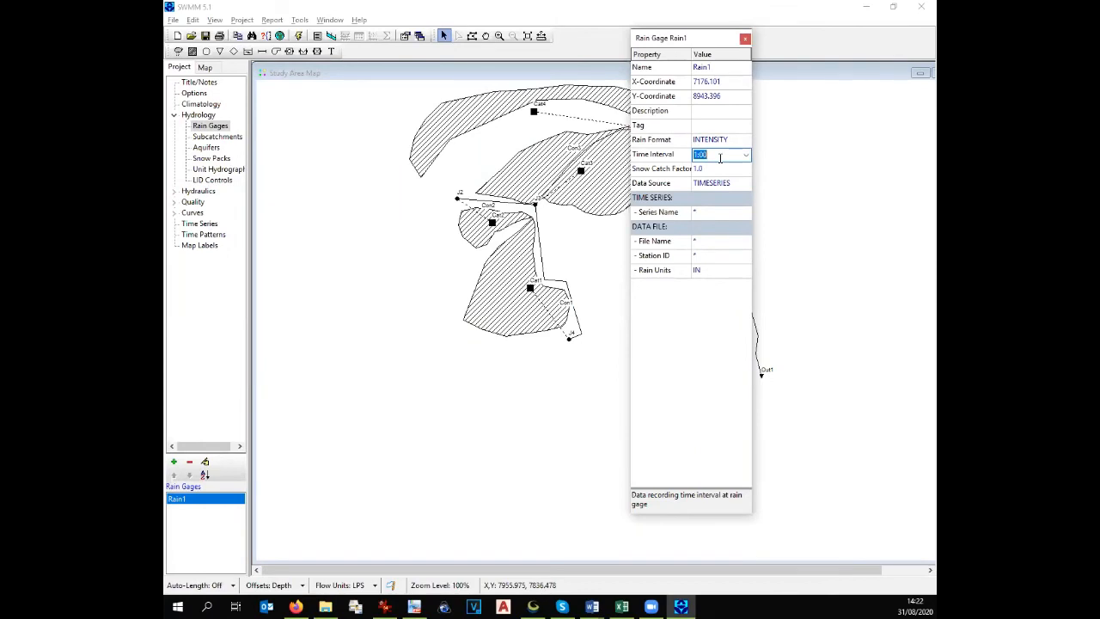
click(713, 168)
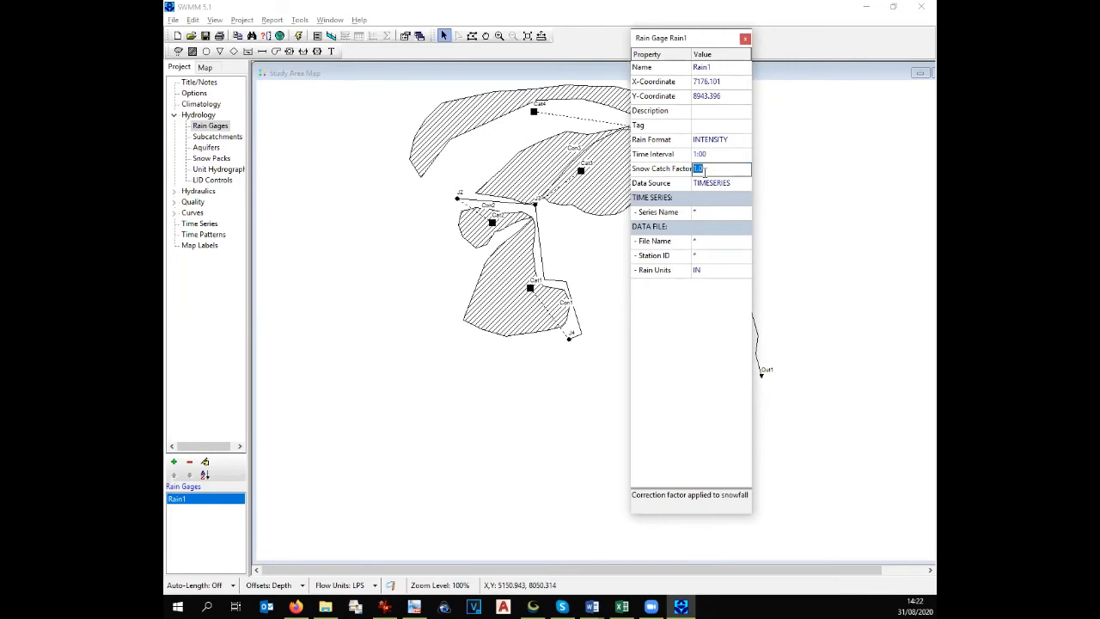
click(655, 185)
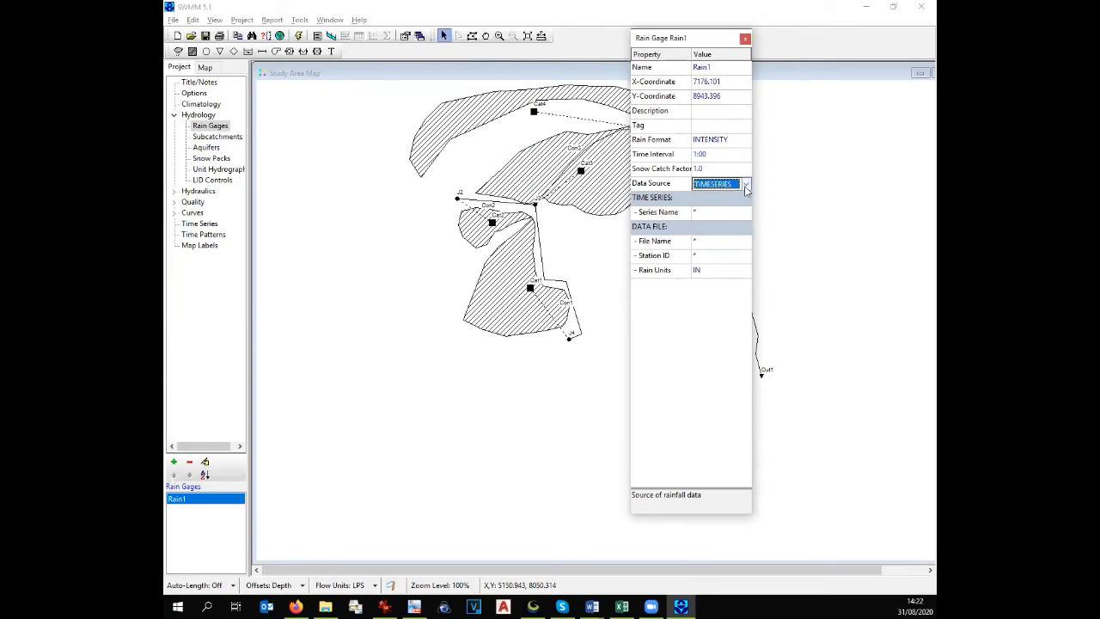
click(746, 185)
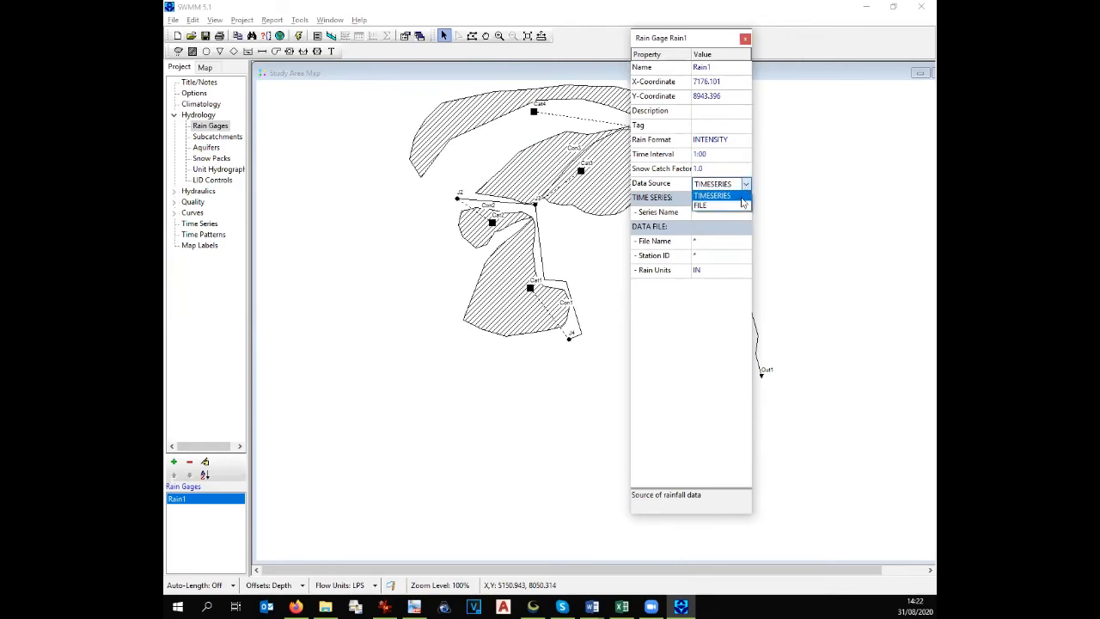
click(742, 197)
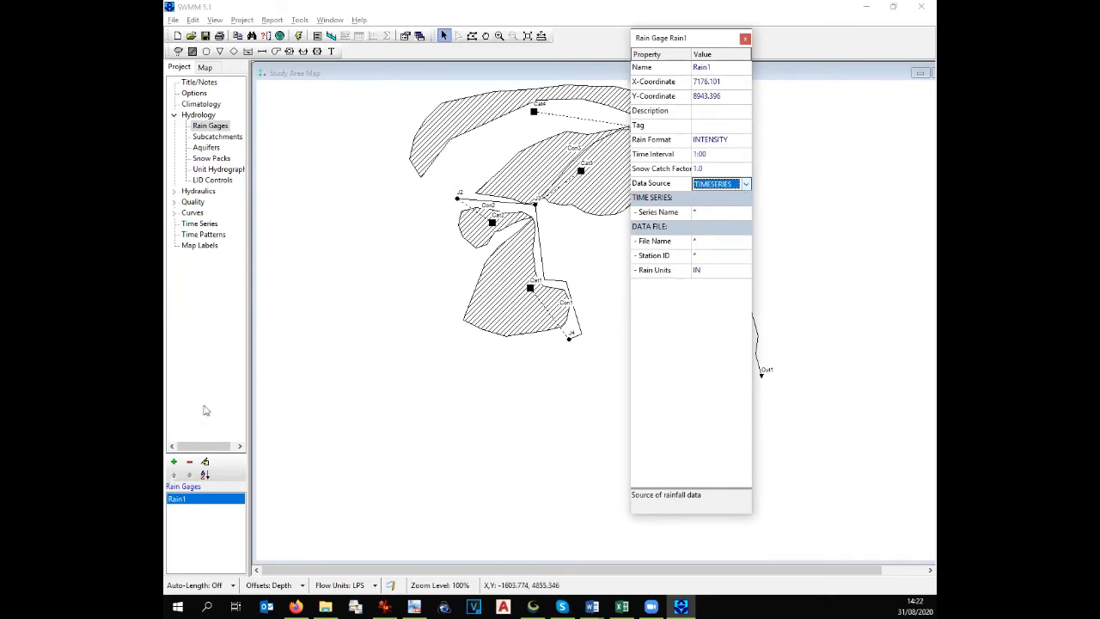
Add a new time series to the project and name it Time
click(202, 223)
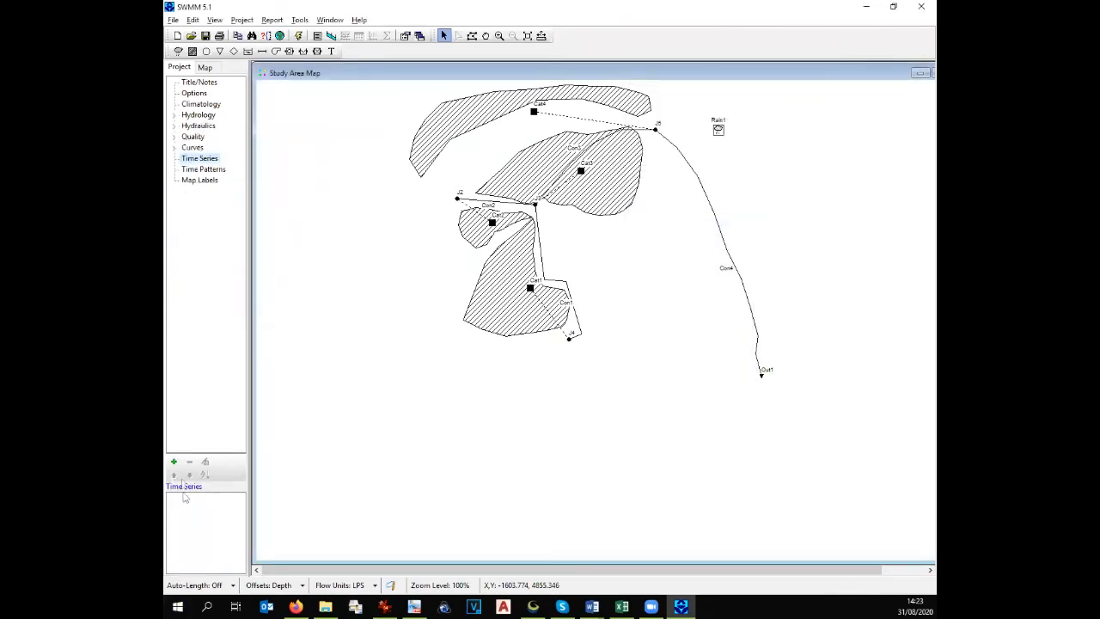
click(173, 463)
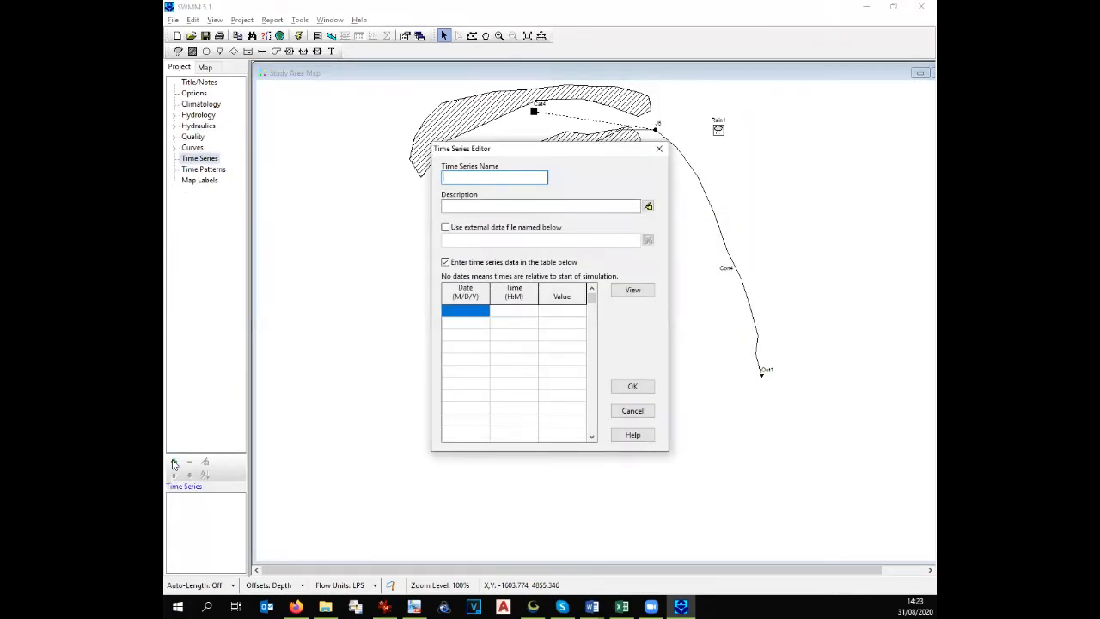
text(Time)
Fill the time series' Time column with the hours 1 to 21 and 23, leaving the dates blank
click(510, 313)
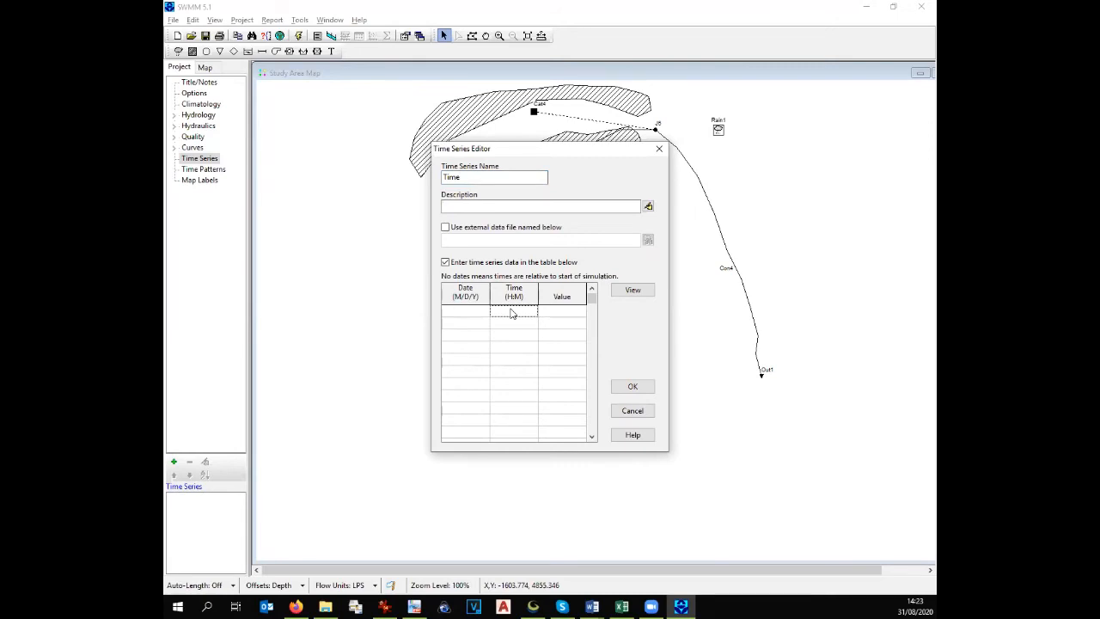
text(1 2 3 4 5 6 7 8 9 0)
click(515, 409)
text(10 1)
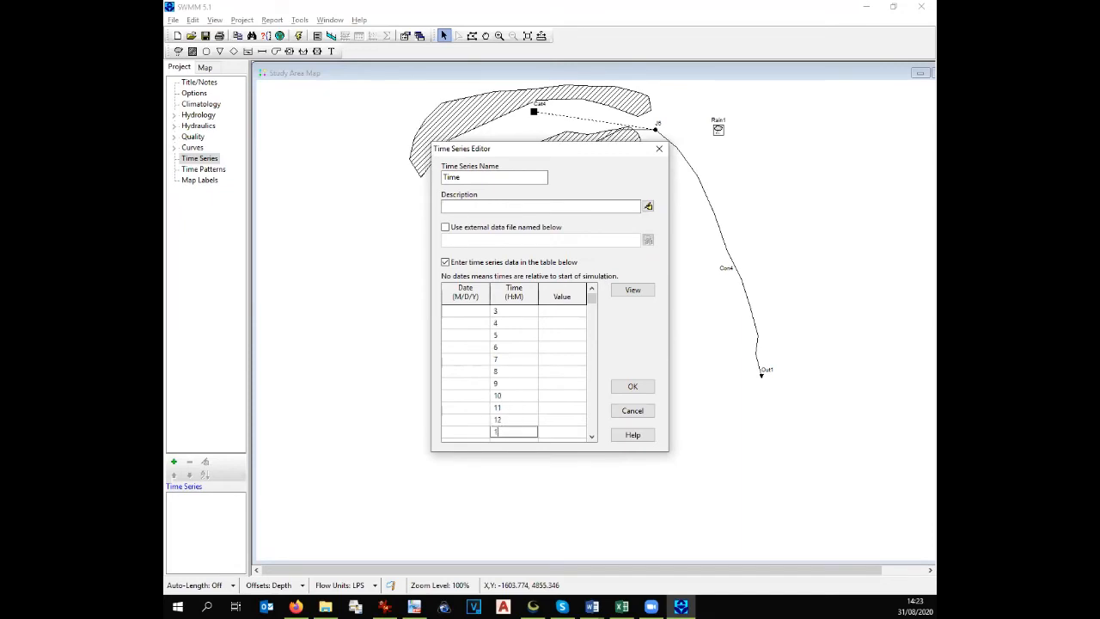
text(1 12 13)
key(Return)
text(14)
key(Return)
text(15)
key(Return)
text(16)
key(Return)
text(9)
key(Return)
text(20)
key(Return)
text(21)
key(Return)
text(22)
key(Return)
text(23)
key(Up)
key(Up)
key(Up)
key(Up)
key(Up)
key(Up)
key(Up)
key(Up)
key(Up)
key(Up)
key(Up)
key(Up)
key(Up)
key(Up)
key(Up)
key(Up)
key(Up)
key(Up)
key(Up)
key(Up)
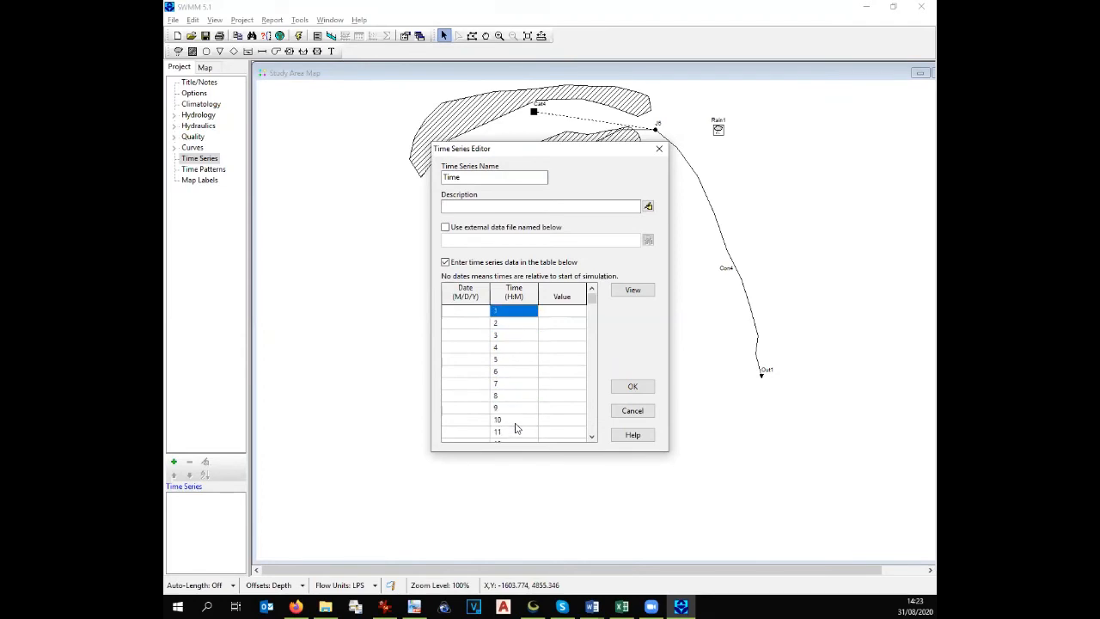
Look up the hourly rainfall intensity of rain 1 over 6 hours in the Excel workbook datas.xlsx
mouse_move(595, 606)
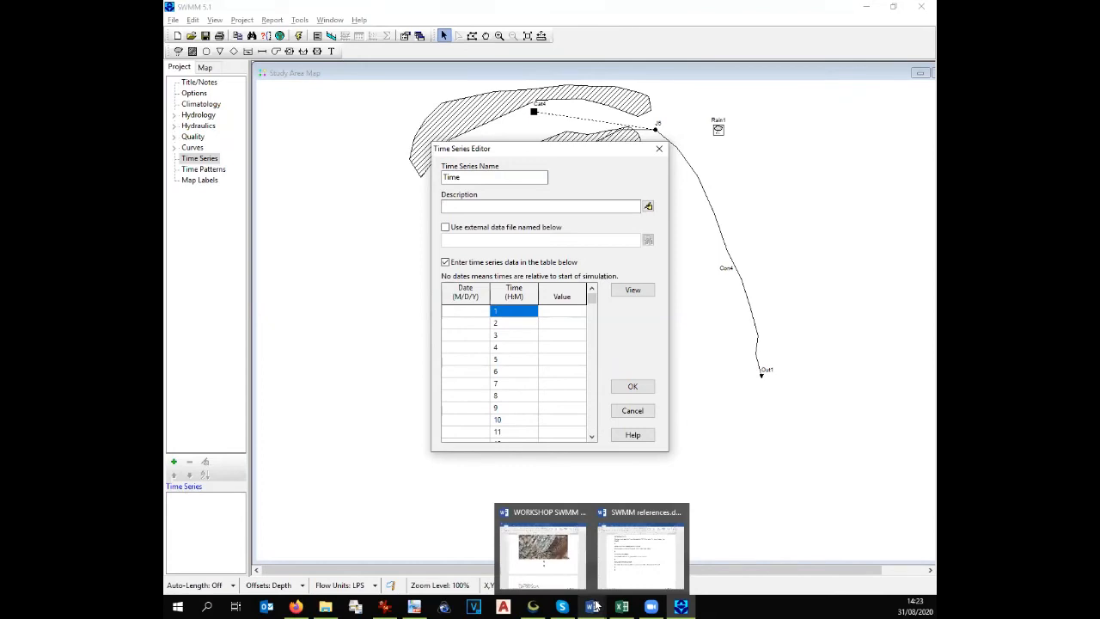
click(622, 606)
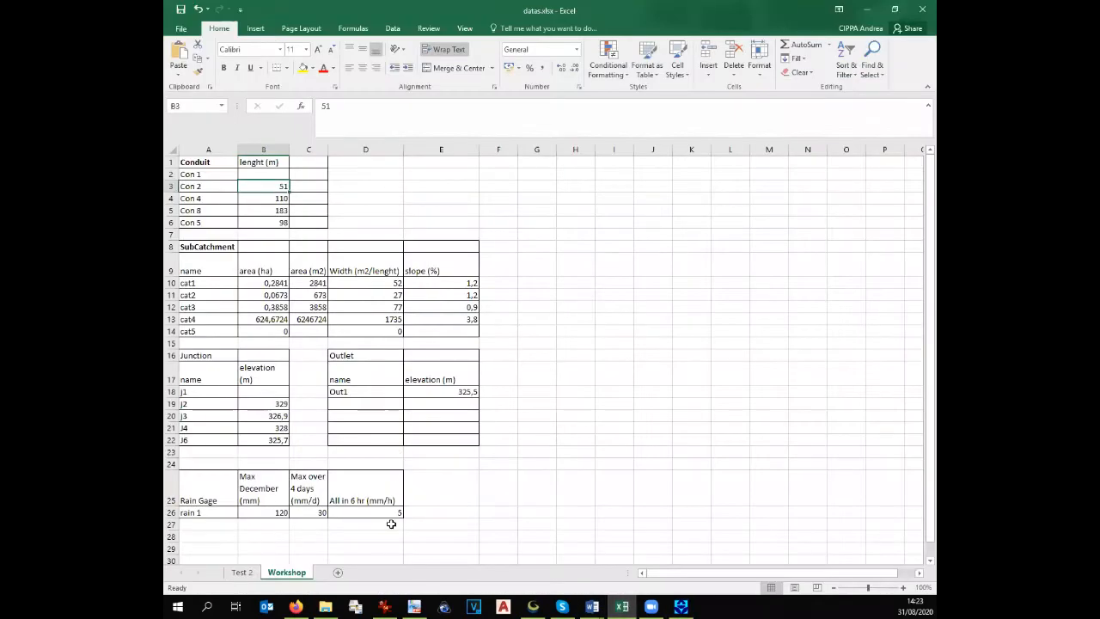
click(373, 512)
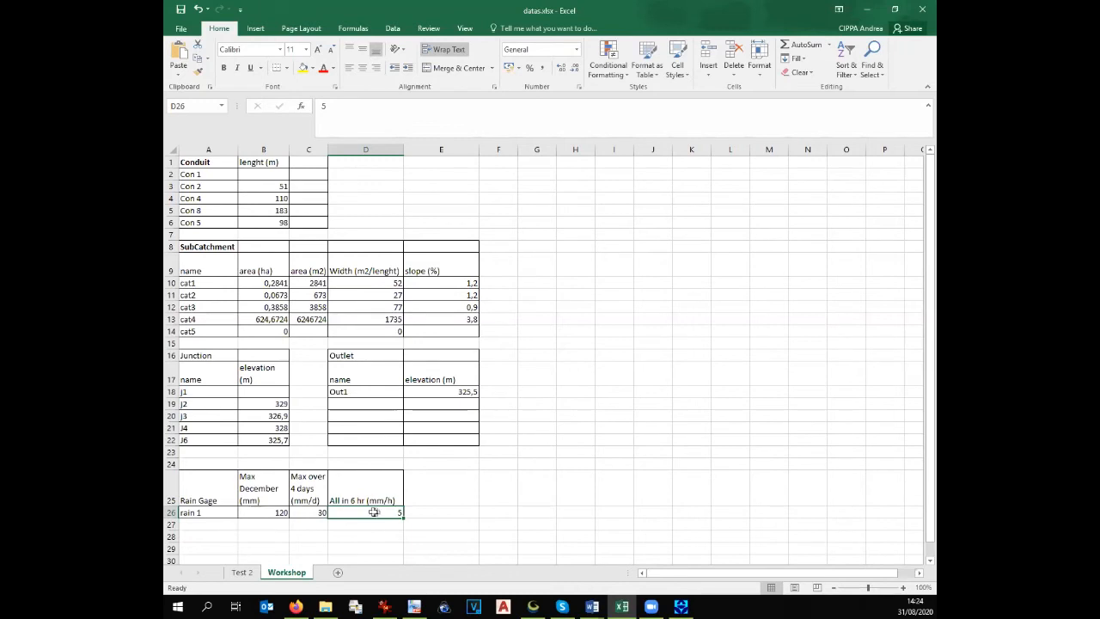
Switch back to SWMM and enter time series values of 0 for hours 1 to 3 and 5 for hours 4 to 9
click(680, 606)
click(558, 311)
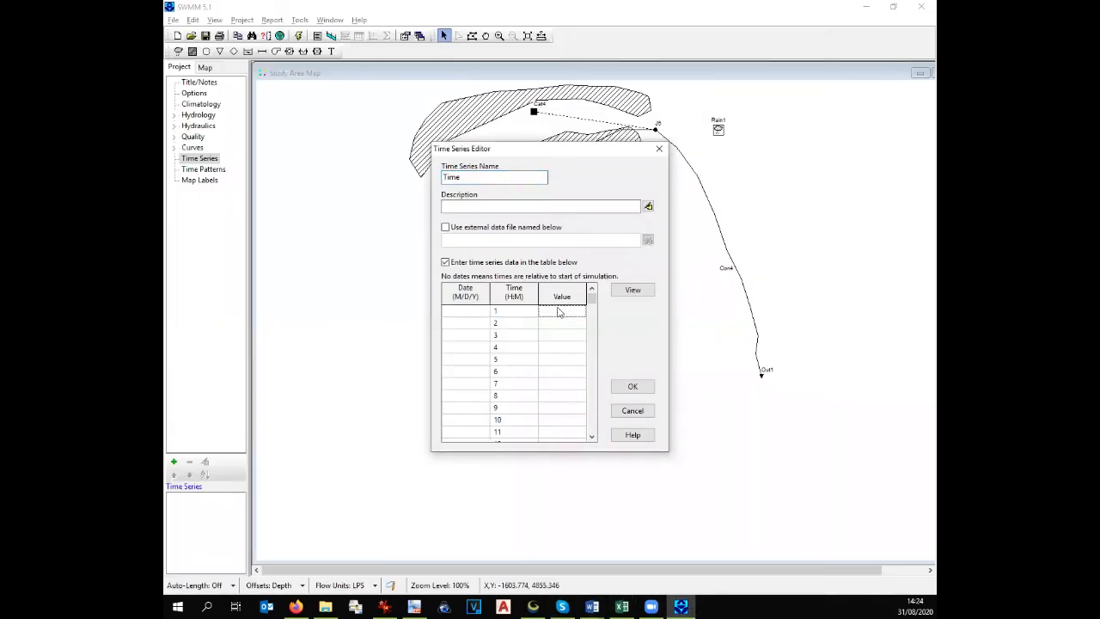
key(Down)
key(Down)
key(Up)
key(Up)
text(0)
key(Down)
key(Down)
text(0)
key(Down)
key(Down)
key(Down)
text(5)
key(Down)
text(5)
key(Down)
text(5)
key(Down)
text(5)
key(Down)
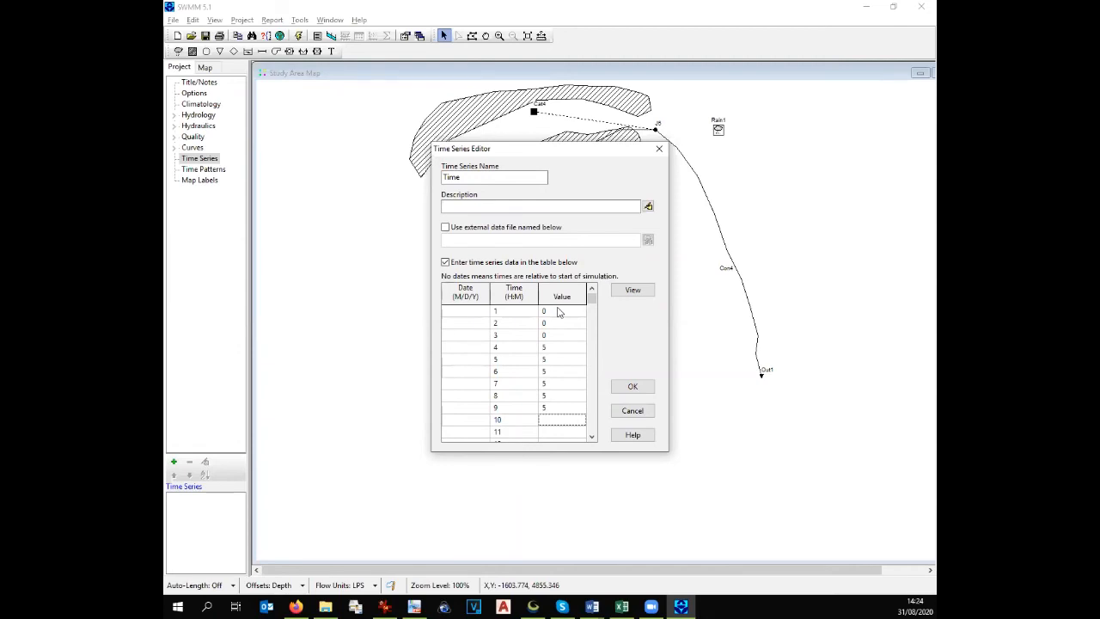
Enter a value of 0 for every remaining hour of the time series, from hour 10 to hour 23
text(0)
key(Down)
text(0)
key(Down)
text(0)
key(Down)
text(0)
key(Down)
text(0)
key(Down)
text(0)
key(Down)
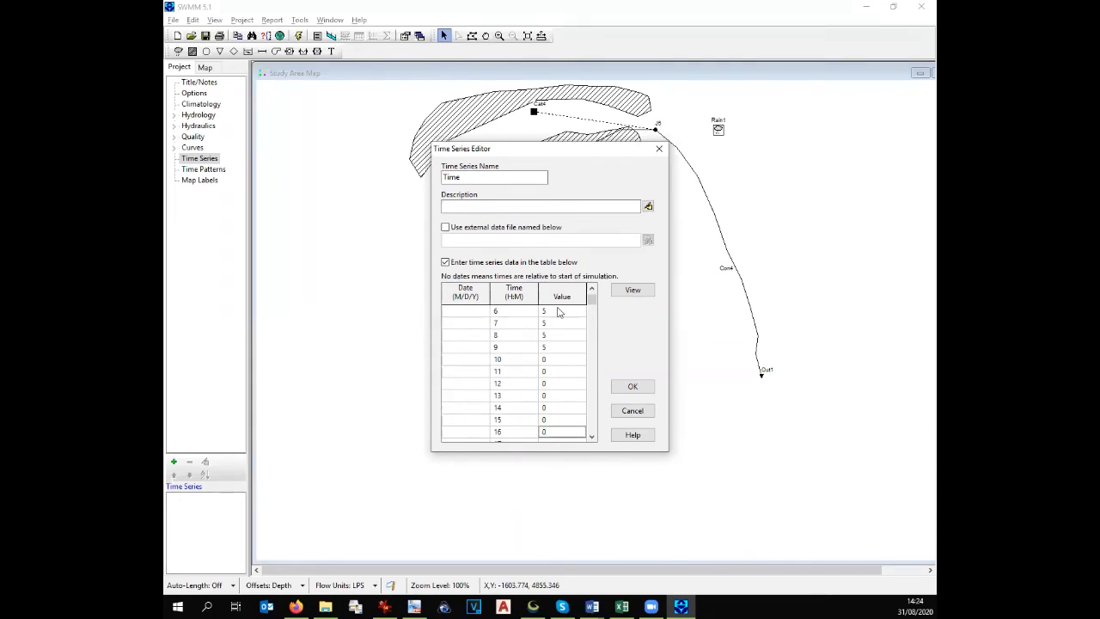
key(Down)
text(0)
key(Down)
text(0)
key(Down)
text(0)
key(Down)
text(0)
key(Down)
text(0)
key(Down)
text(0)
key(Down)
Preview the graph of the time series Time, close the preview and save the series
click(633, 291)
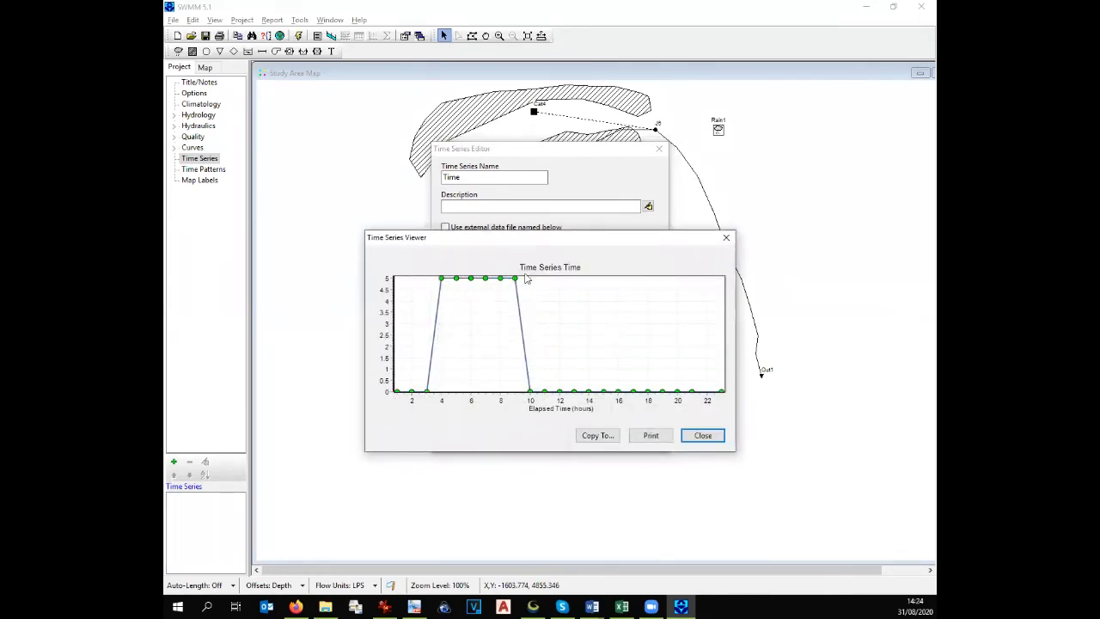
click(704, 435)
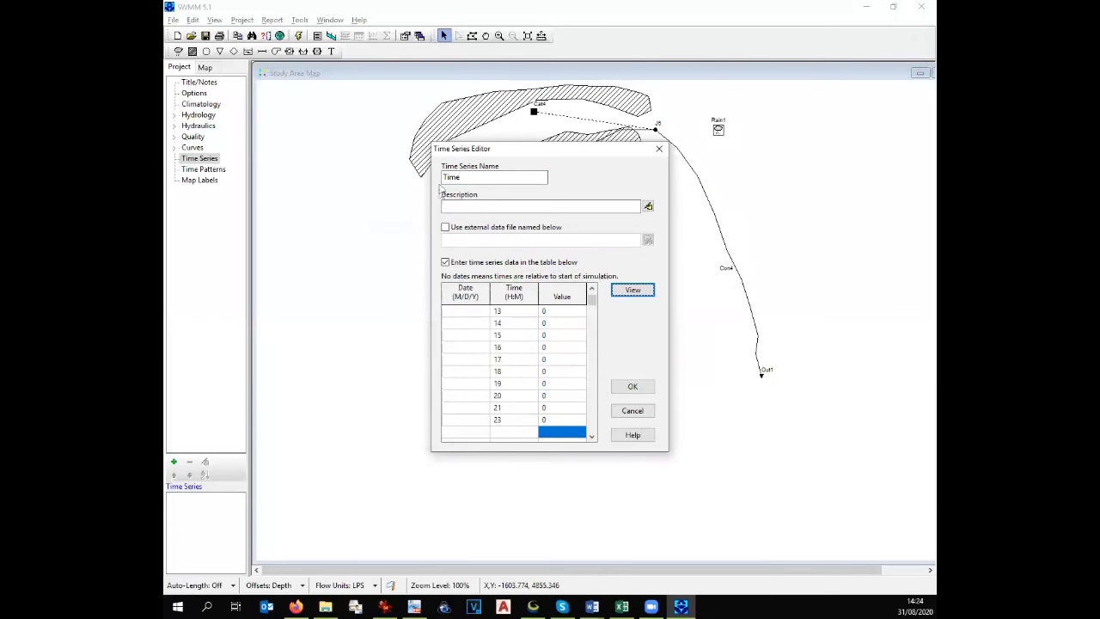
click(630, 387)
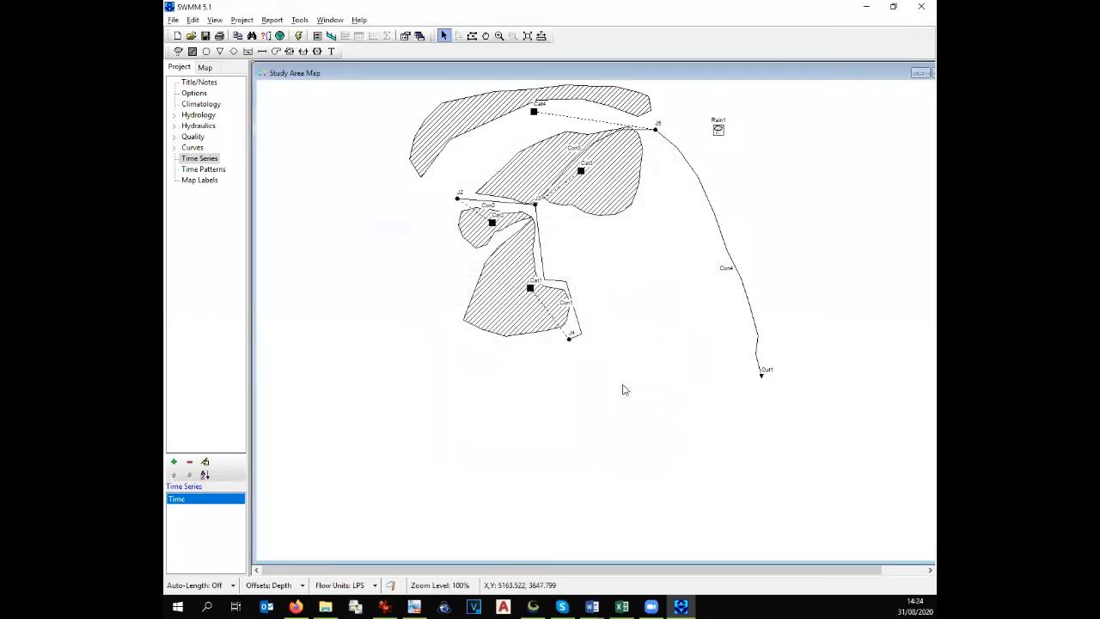
Assign the time series Time to rain gage Rain1 as its series name and close the gage's properties
double_click(718, 130)
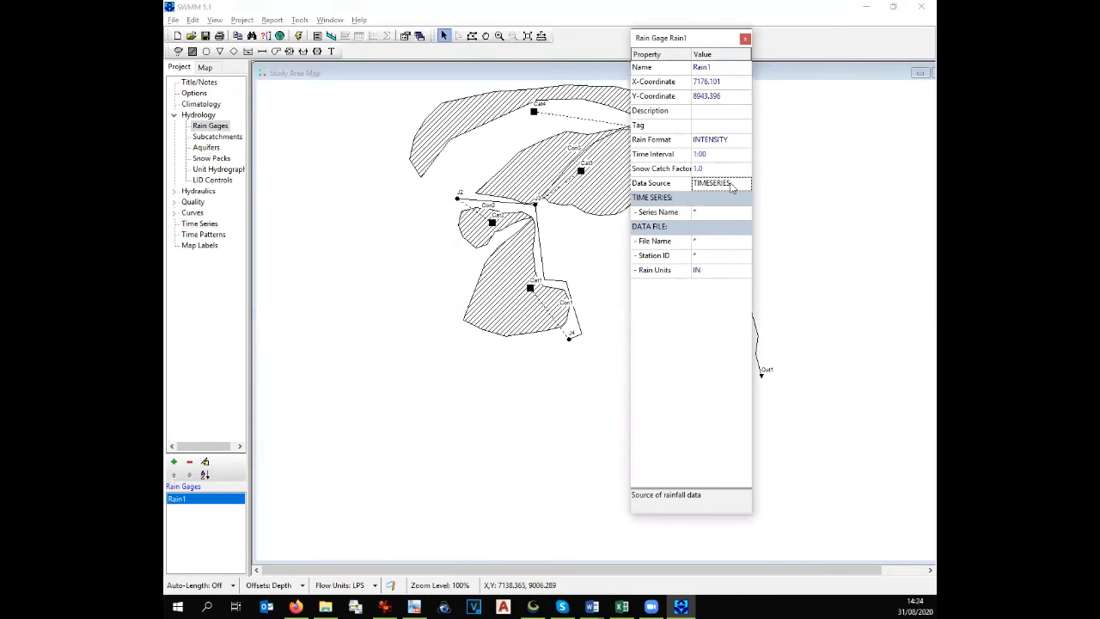
click(732, 213)
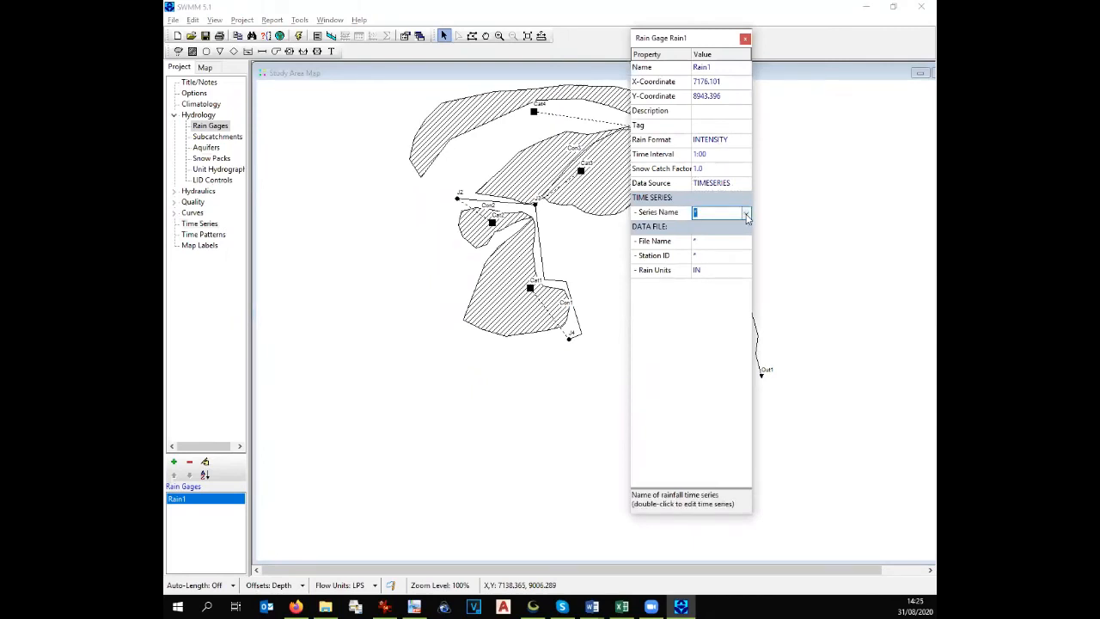
click(747, 217)
click(736, 225)
click(744, 38)
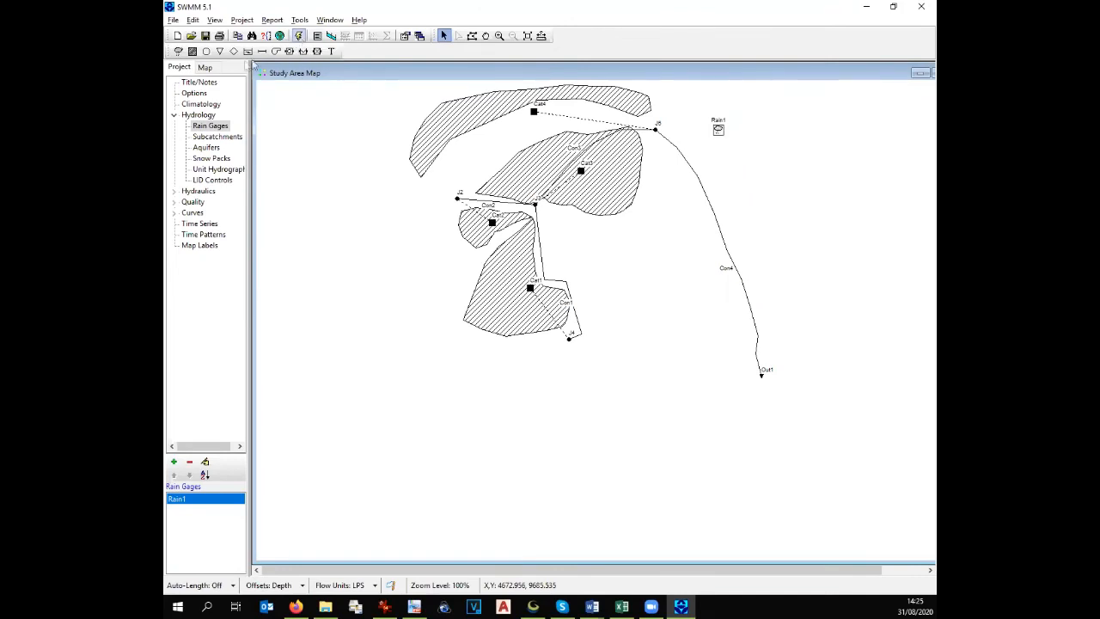
Open the simulation options, review the general process models and set the analysis end time to 23:00
click(194, 93)
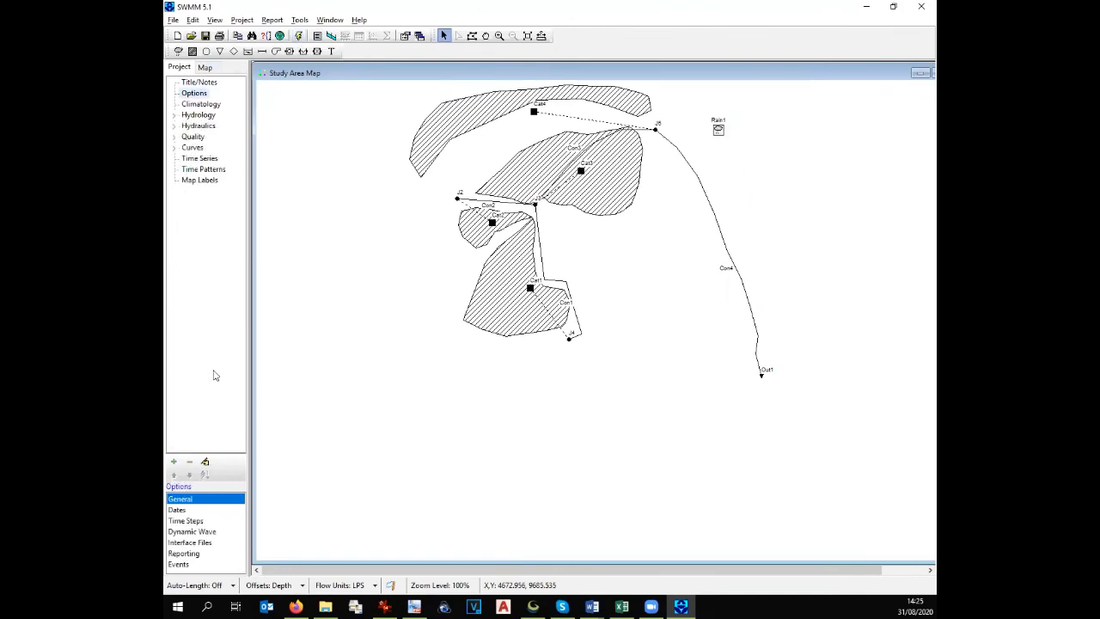
double_click(189, 503)
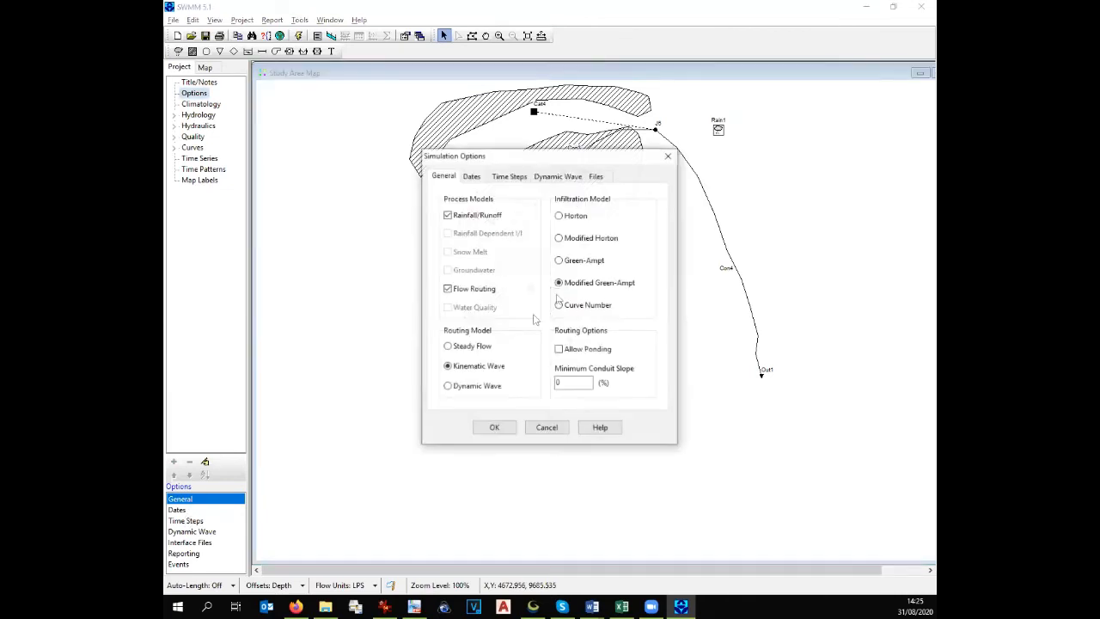
click(446, 215)
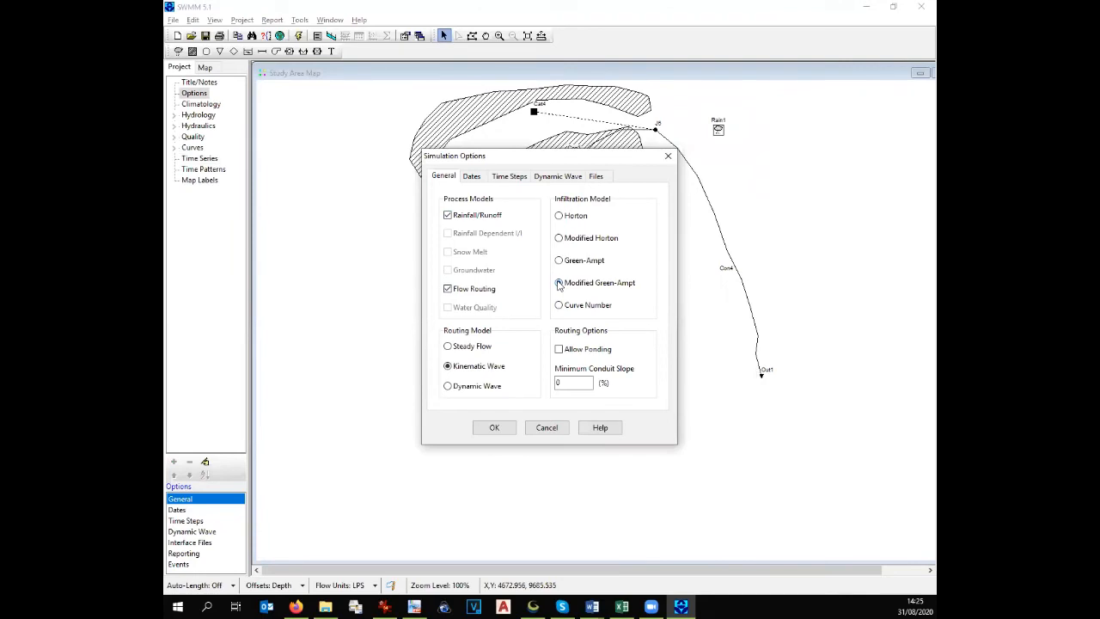
click(472, 177)
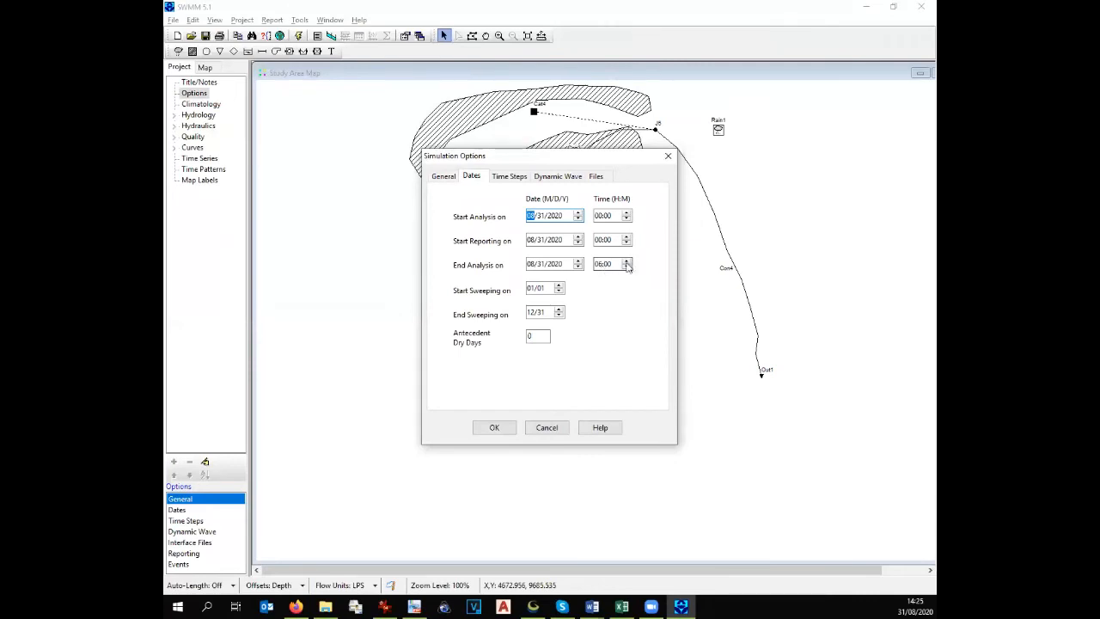
click(600, 267)
text(23)
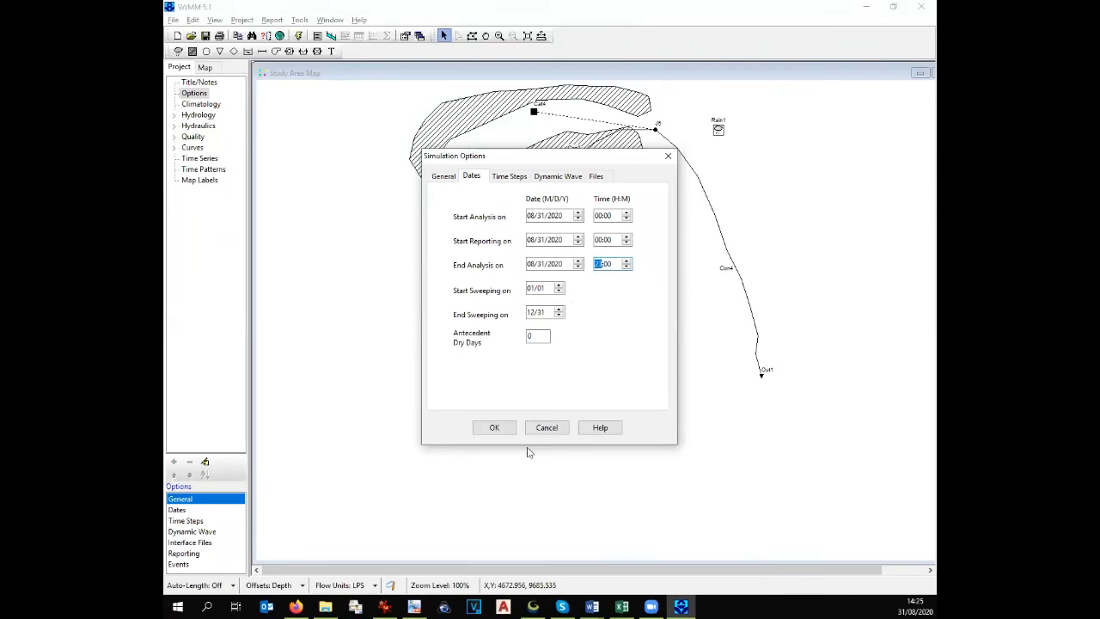
Review the time step and dynamic wave settings and accept the simulation options
click(512, 177)
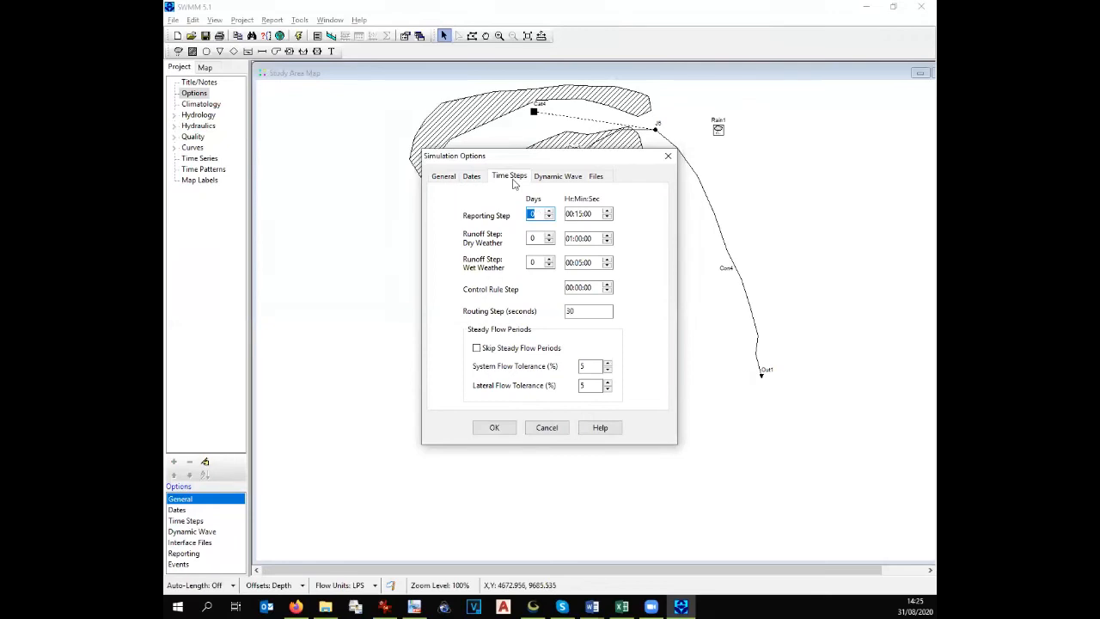
click(546, 178)
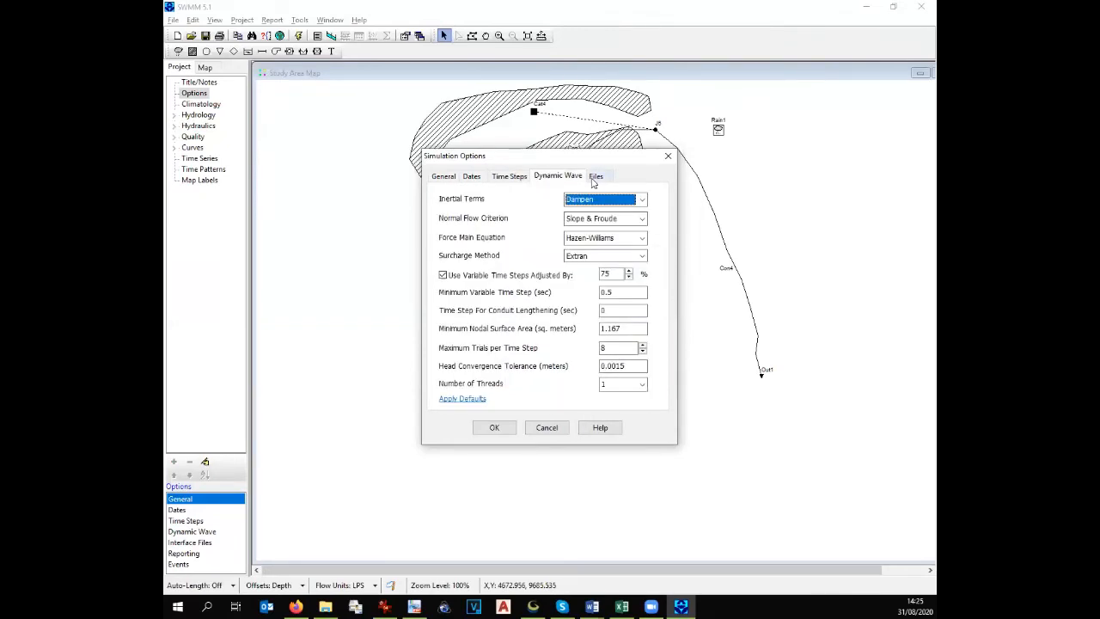
click(494, 427)
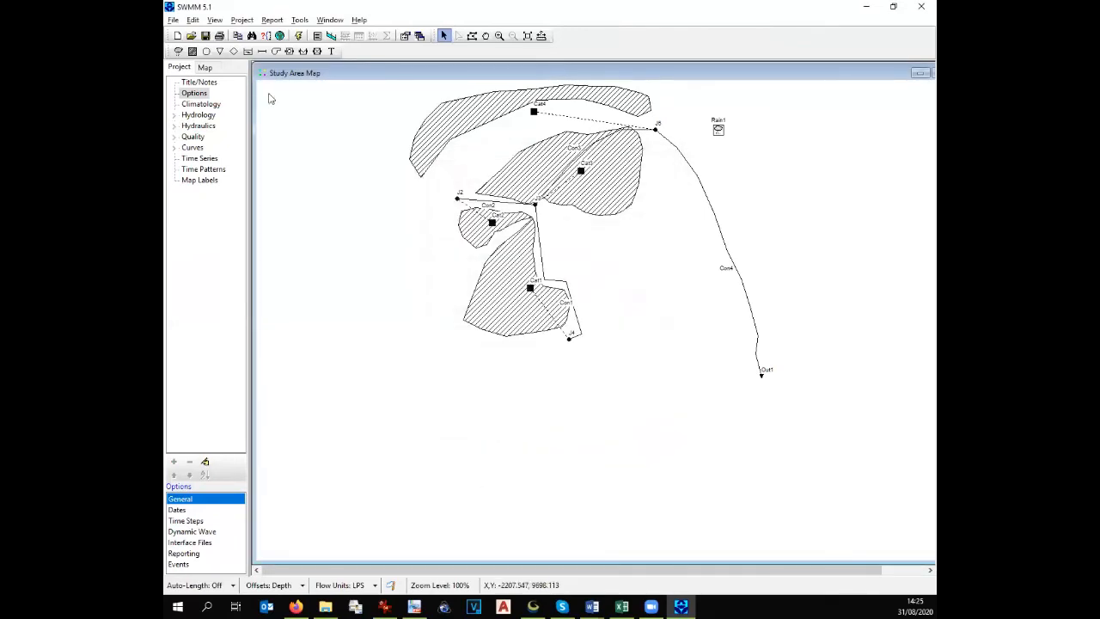
Run the simulation and dismiss the run status report
click(298, 36)
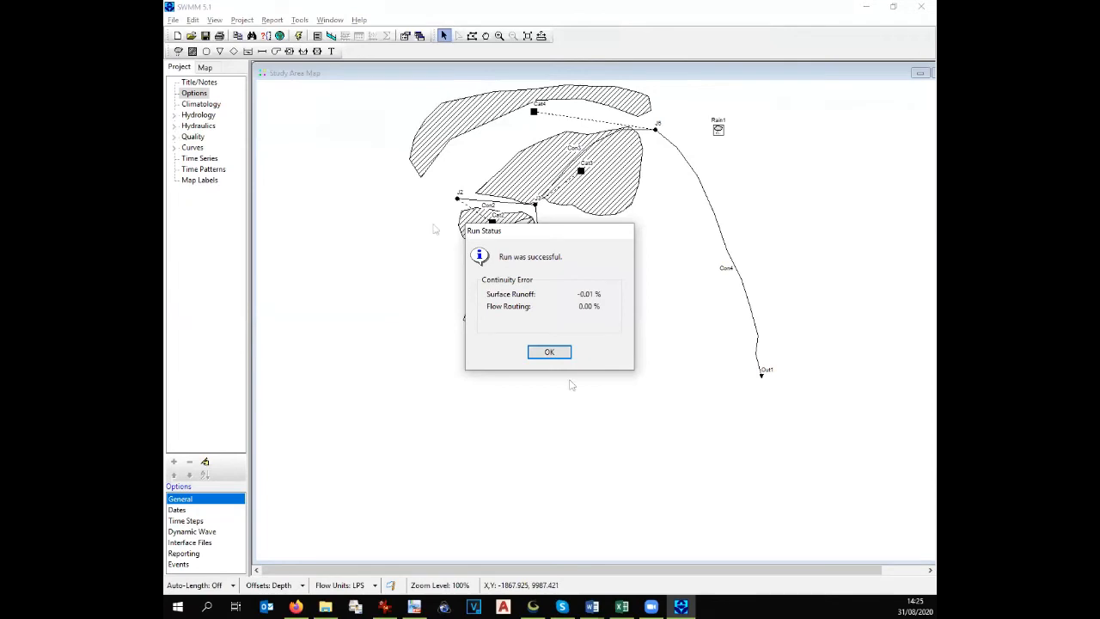
click(549, 352)
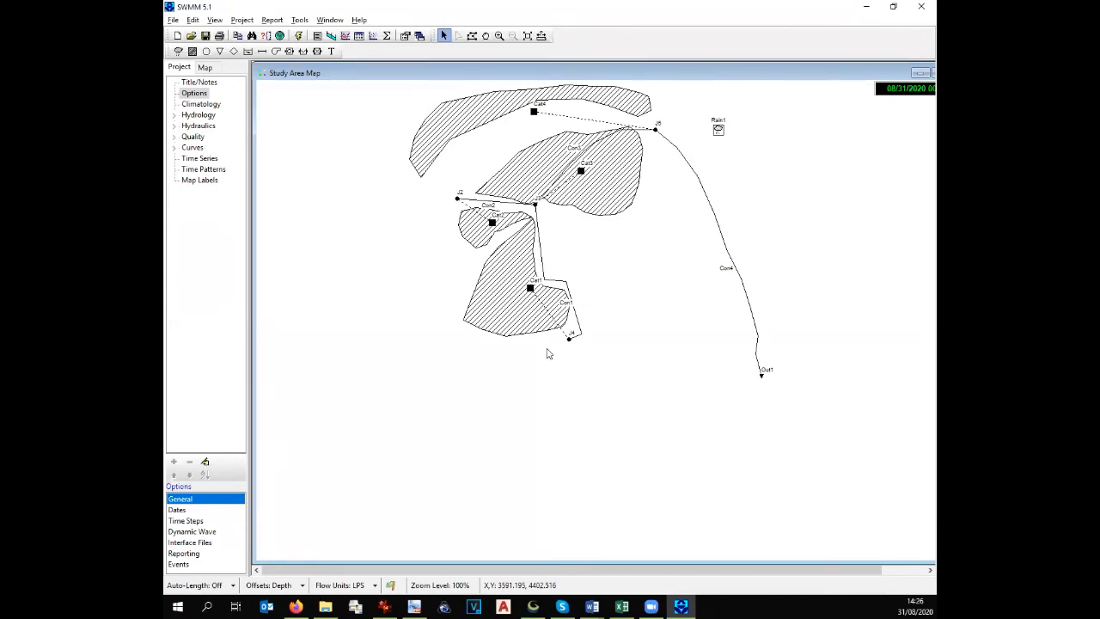
Set the study area map themes to Flooding for the nodes and Flow for the links
click(211, 71)
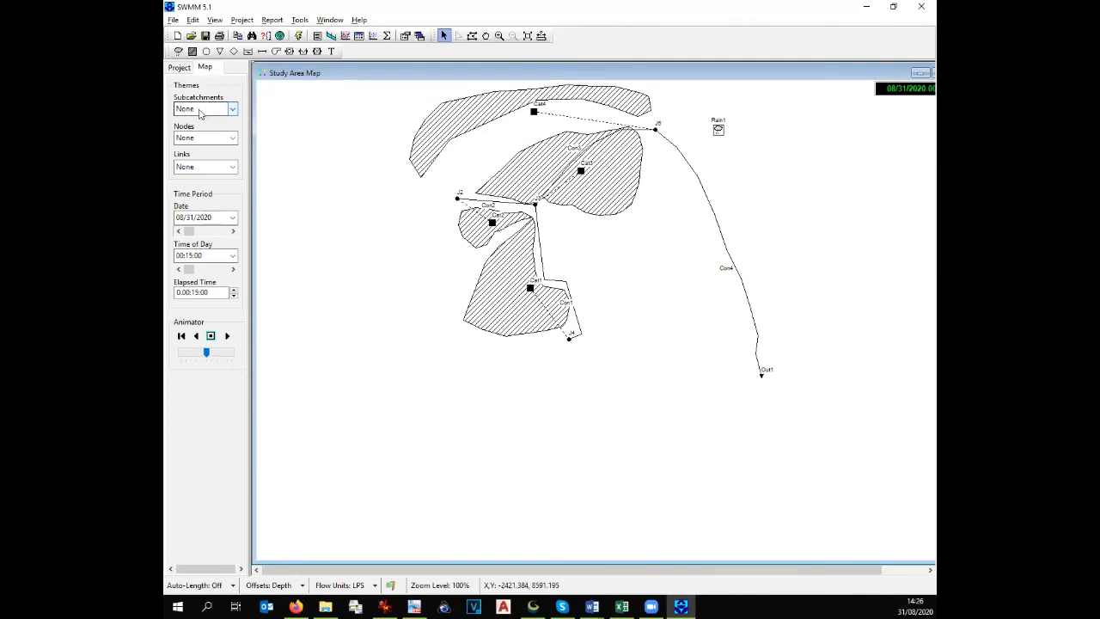
click(232, 138)
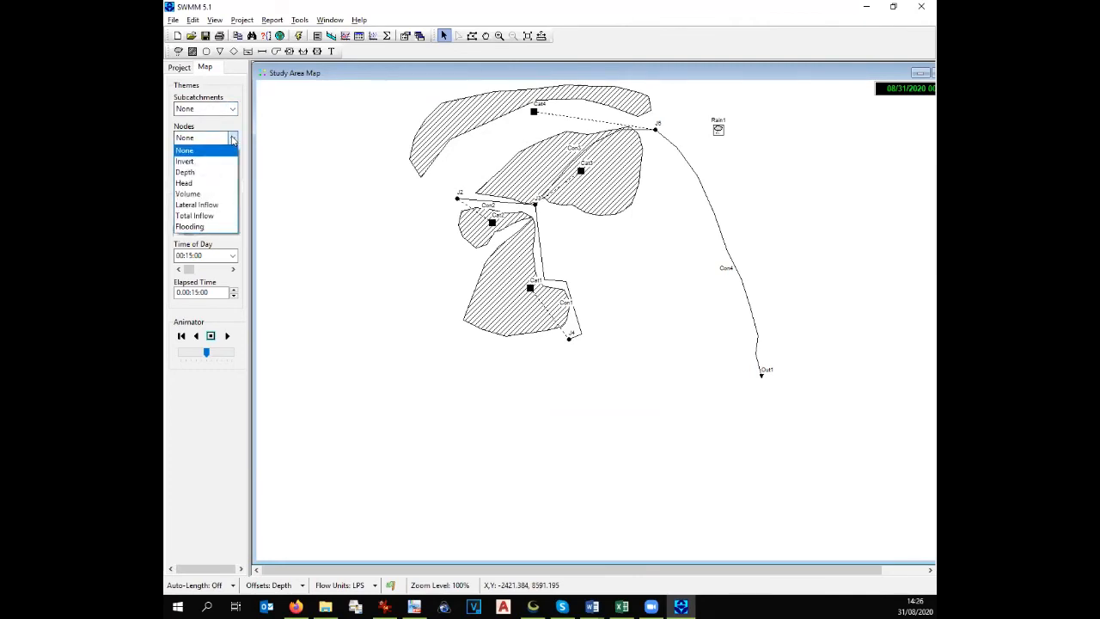
click(215, 227)
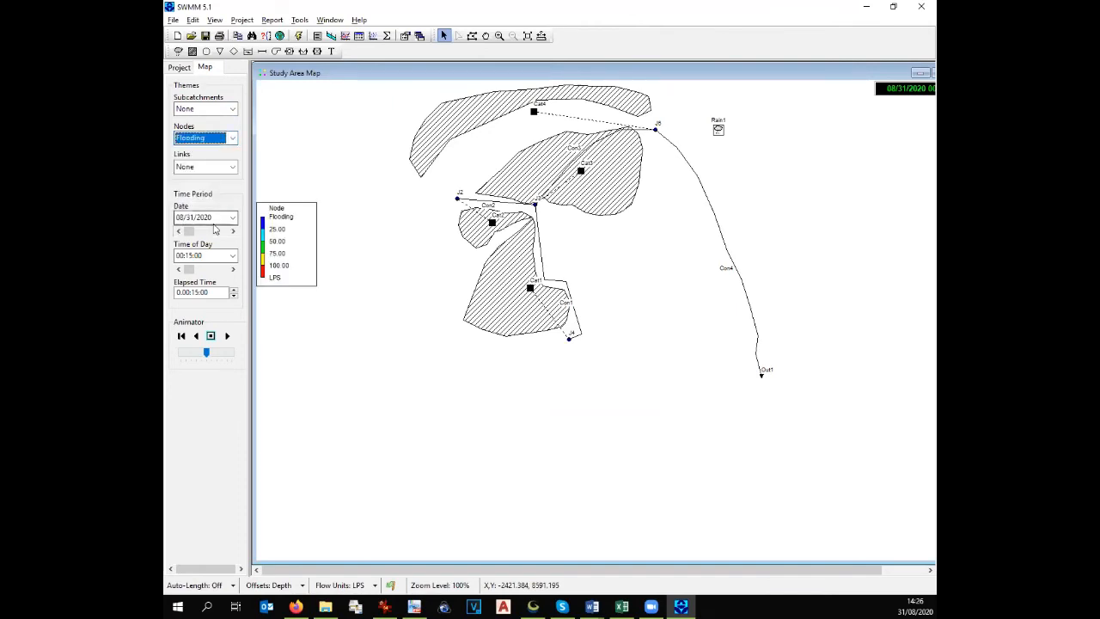
click(232, 168)
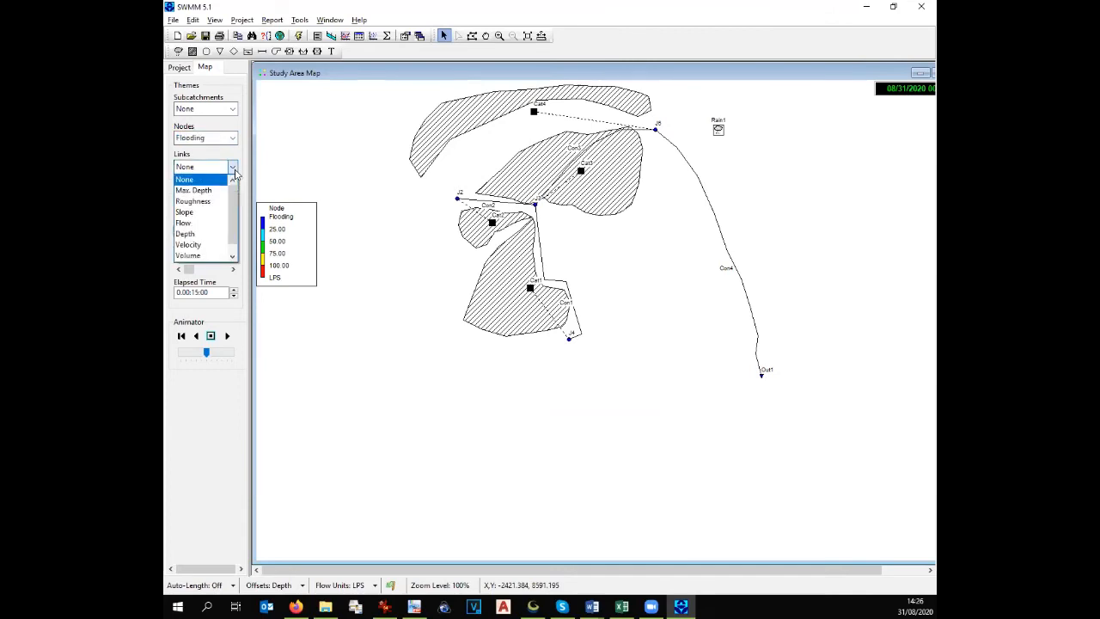
click(214, 224)
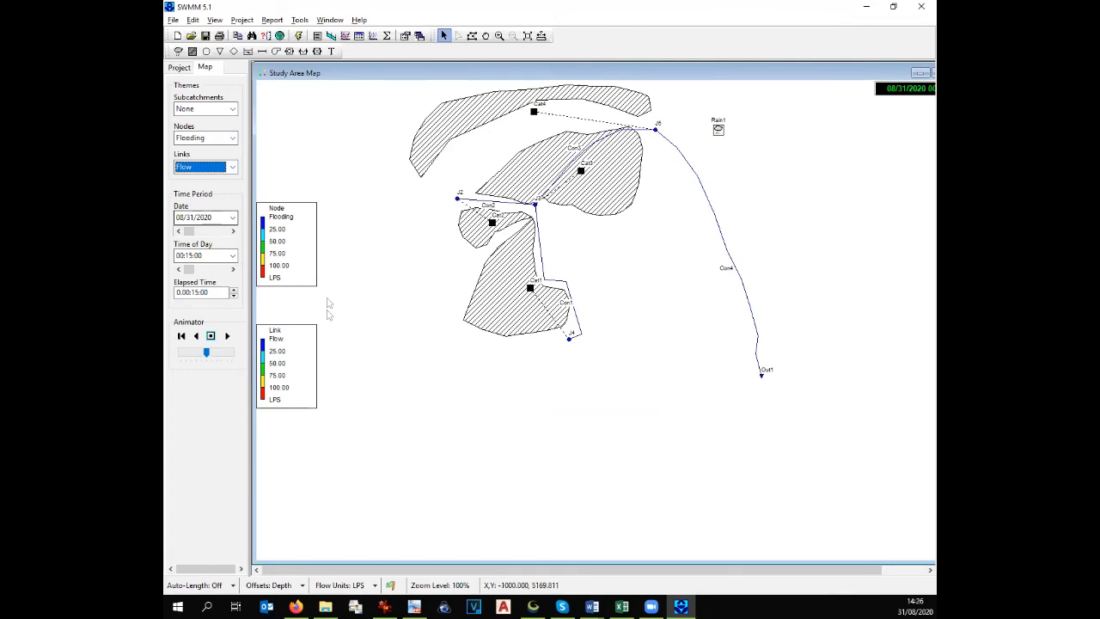
Play the results animation and examine node J6 and conduit Con4 up close and on the full map
mouse_move(763, 381)
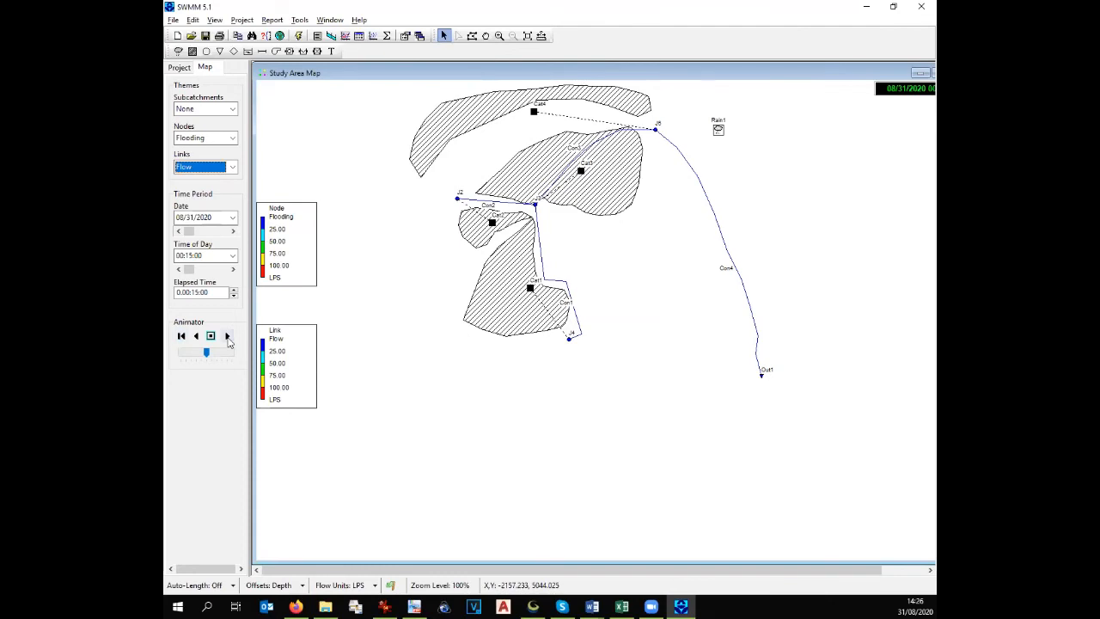
click(498, 36)
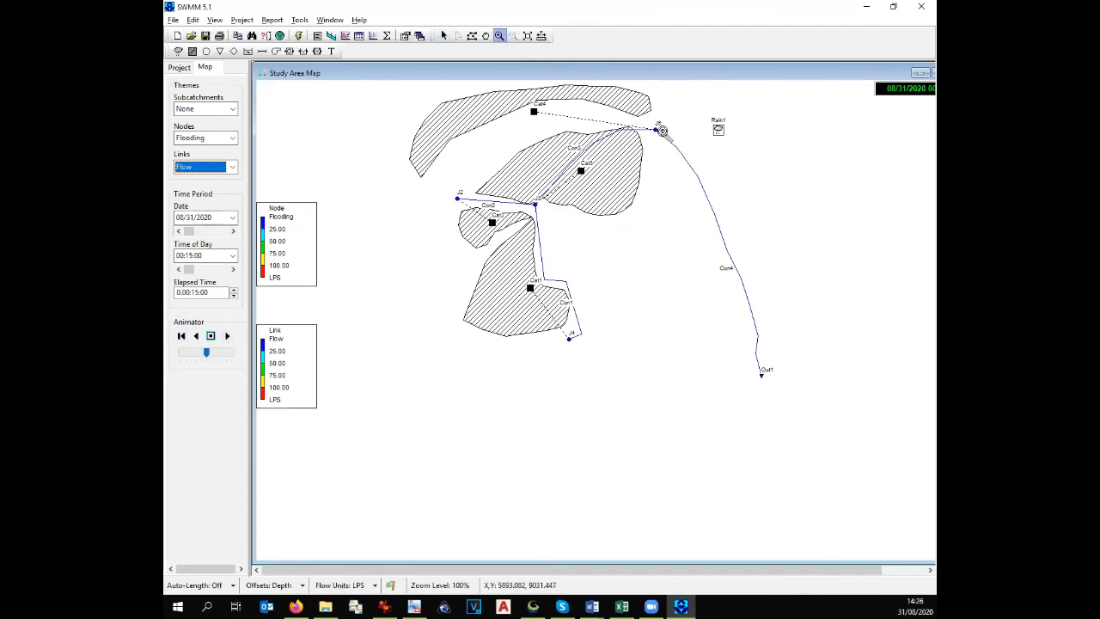
click(655, 129)
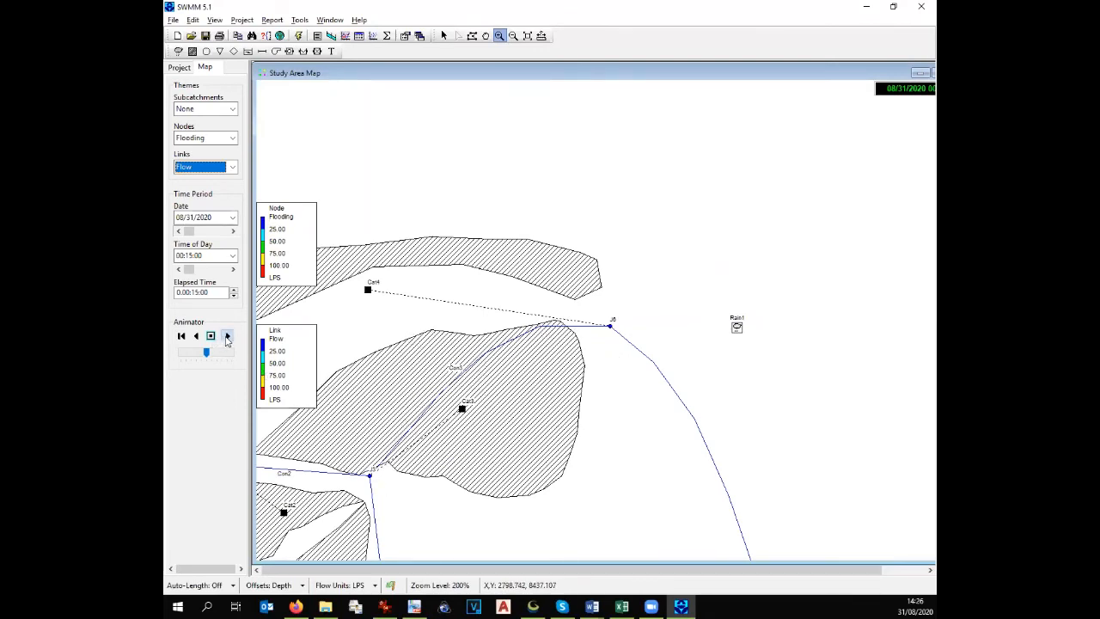
click(227, 336)
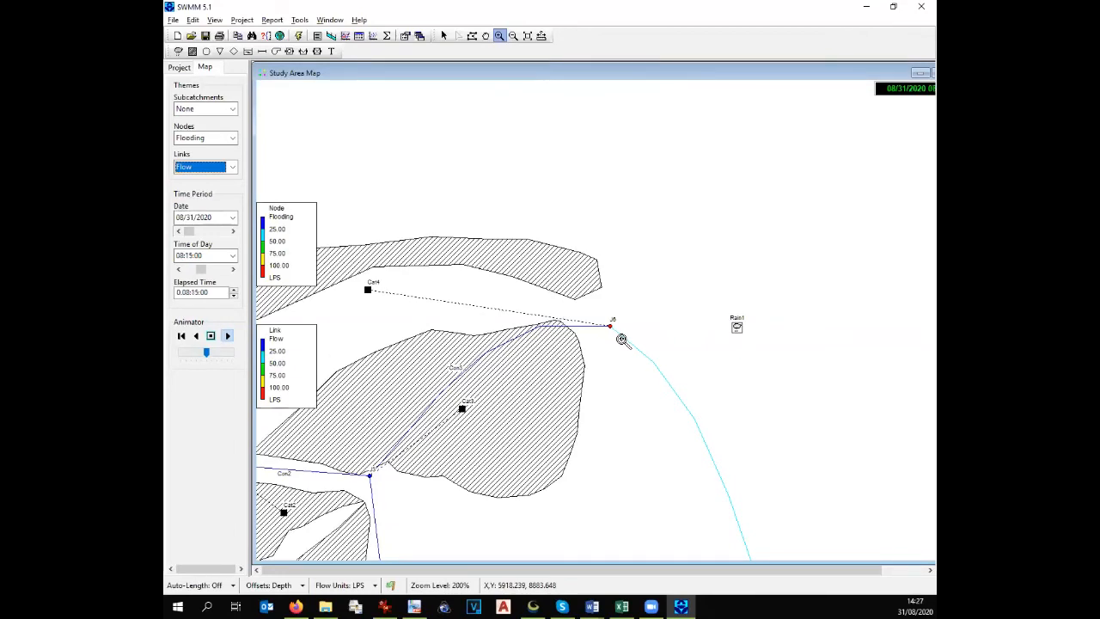
click(513, 35)
mouse_move(735, 268)
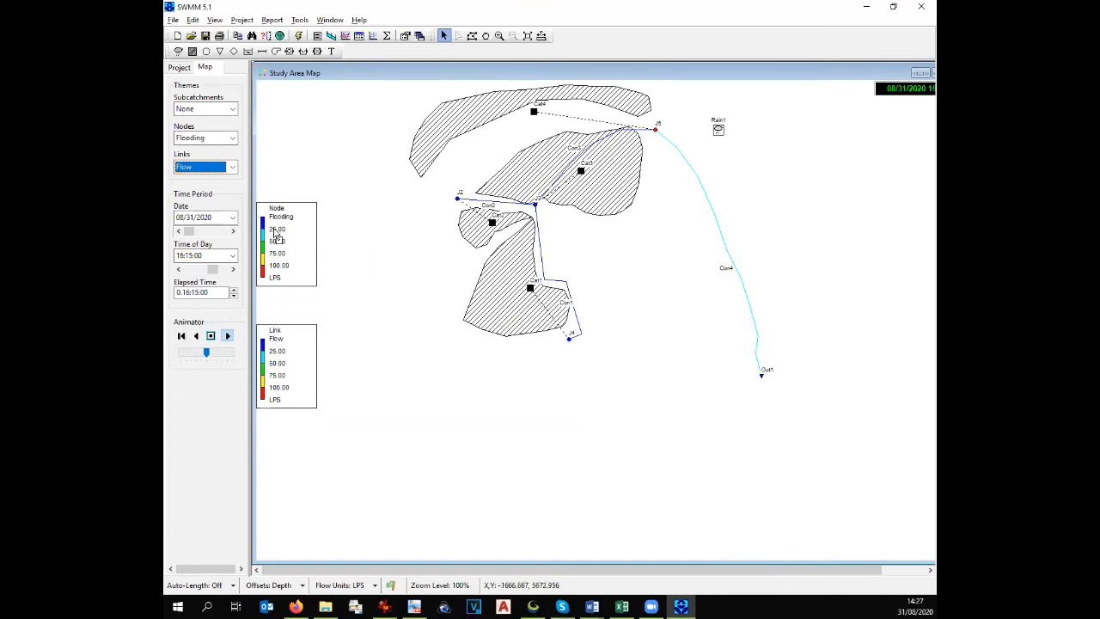
Define a profile plot with start node J4 and end node Out1 and find the path between them
click(331, 38)
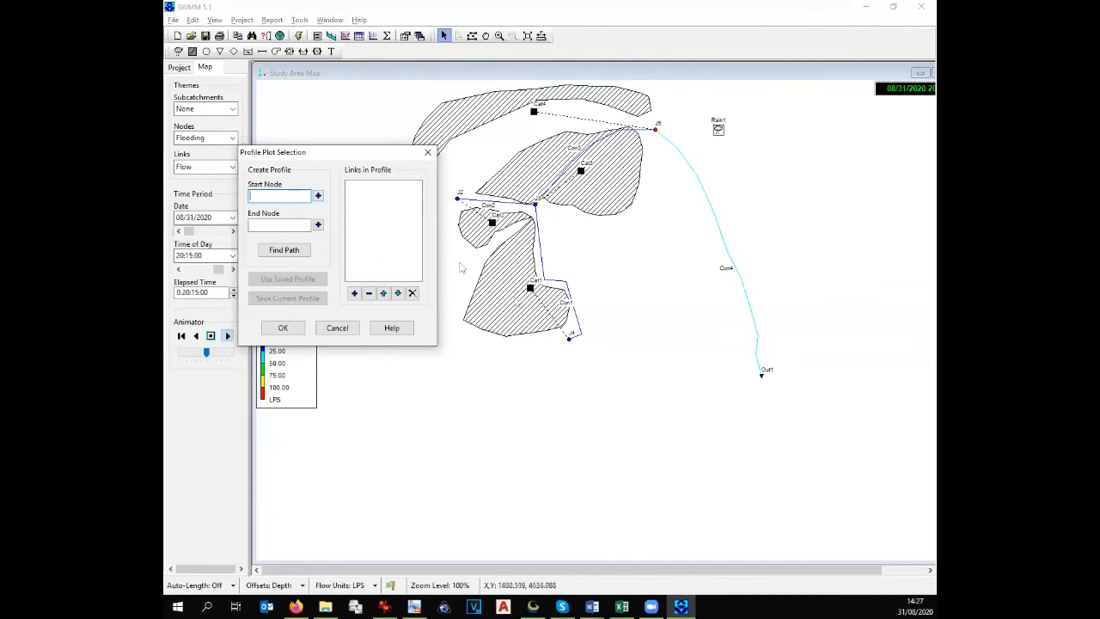
click(568, 339)
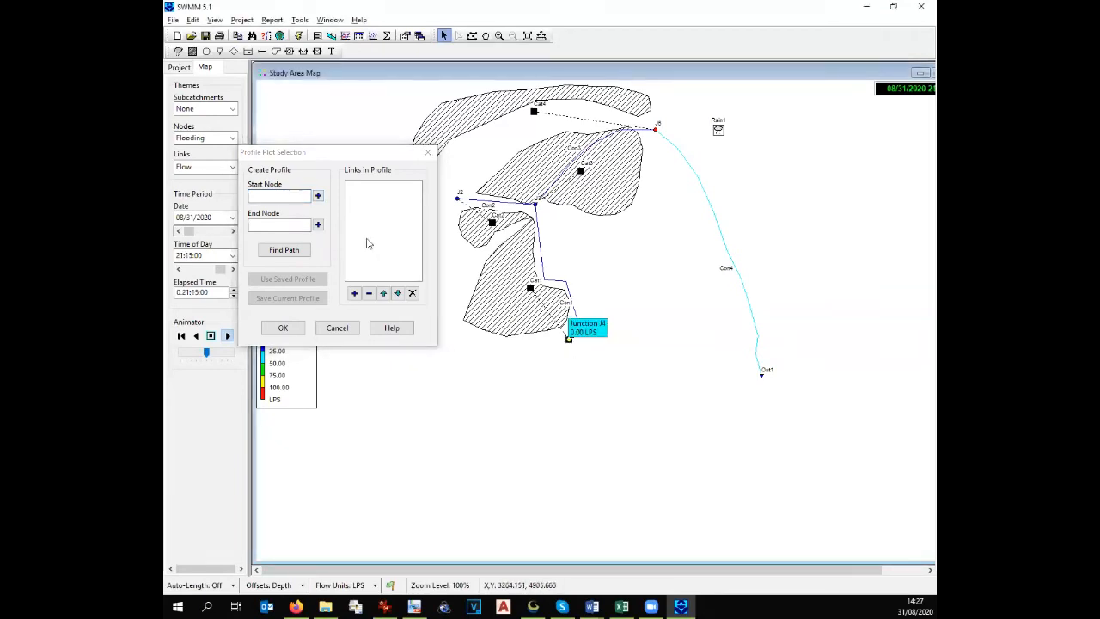
click(318, 196)
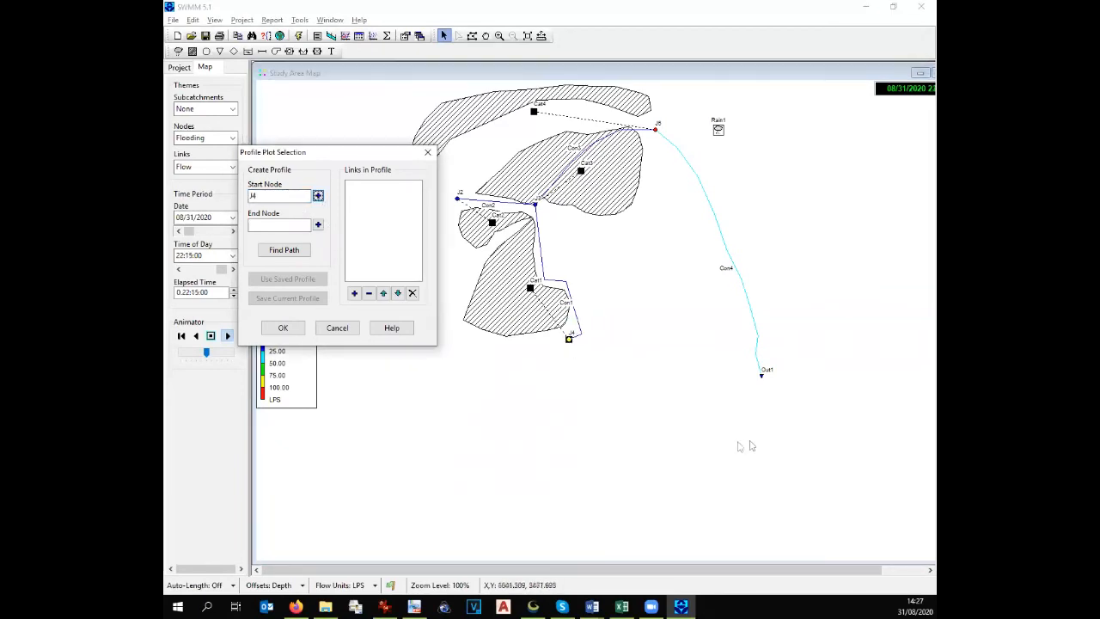
click(762, 376)
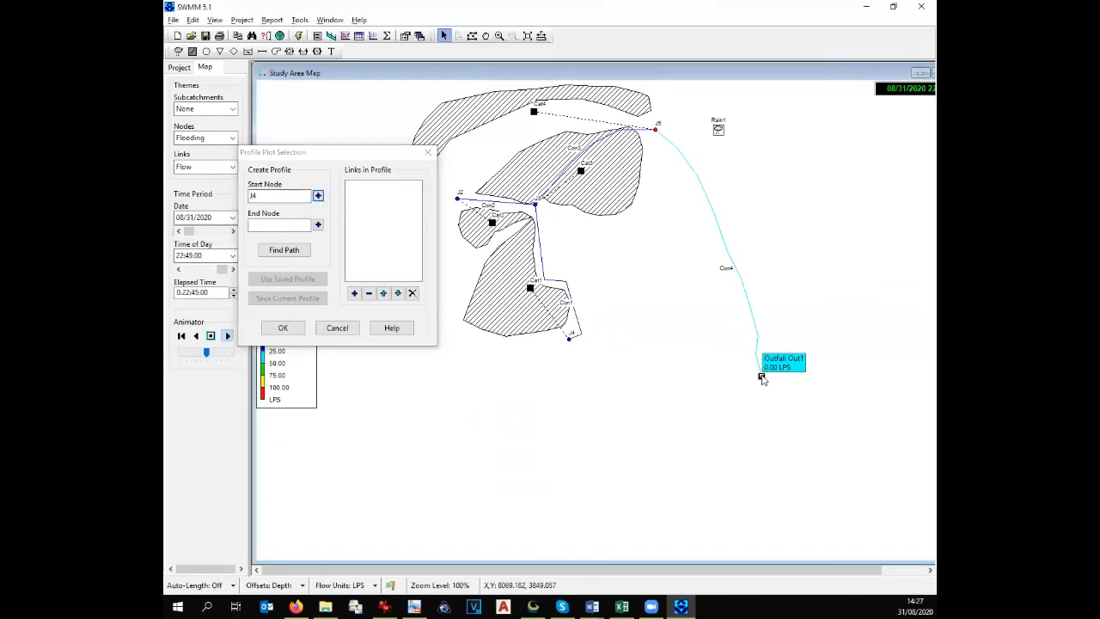
click(318, 225)
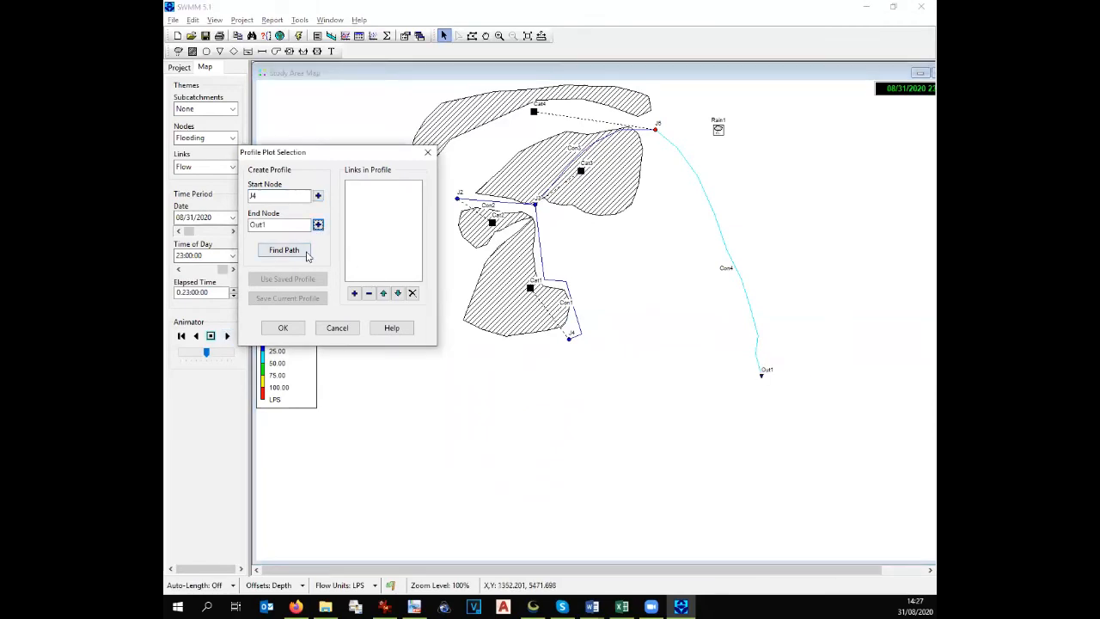
click(300, 251)
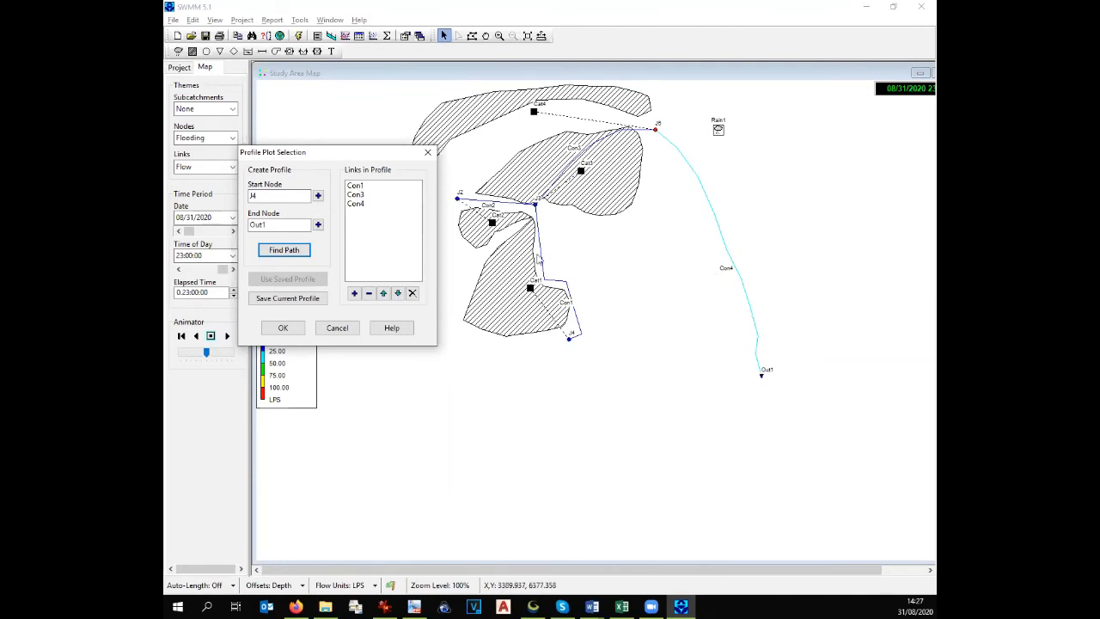
Save the current profile as Main Profile and create its water elevation plot
click(287, 298)
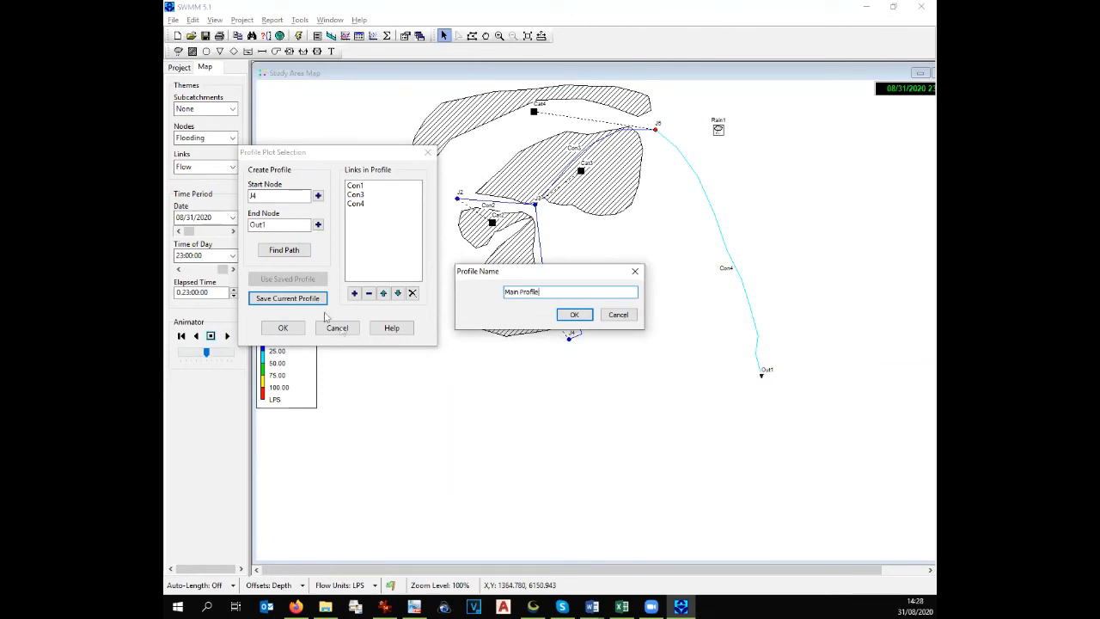
click(574, 315)
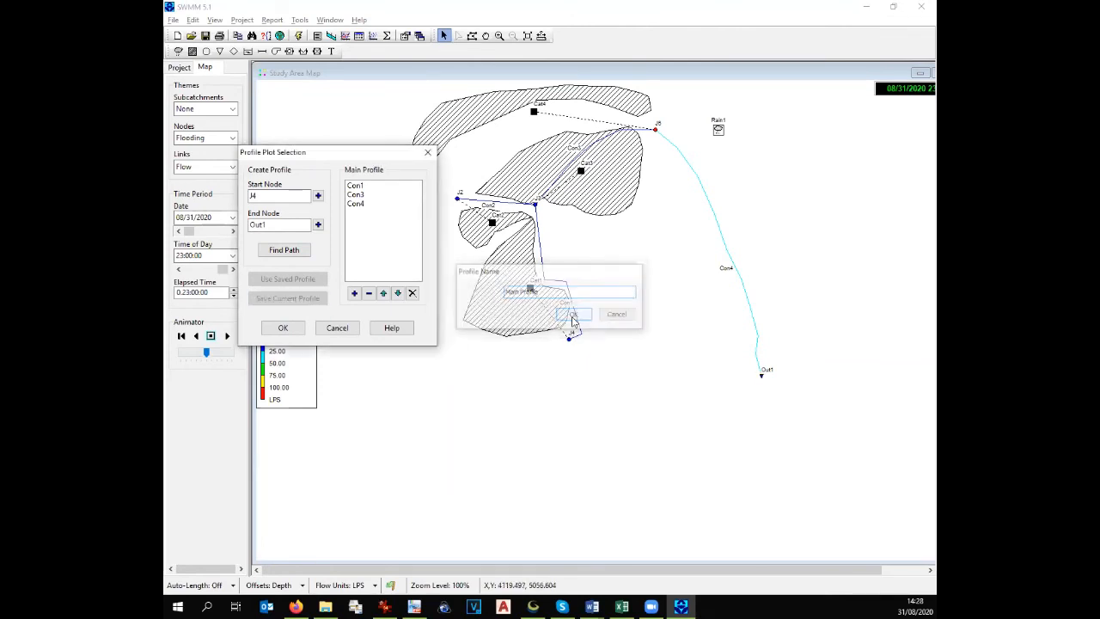
click(292, 329)
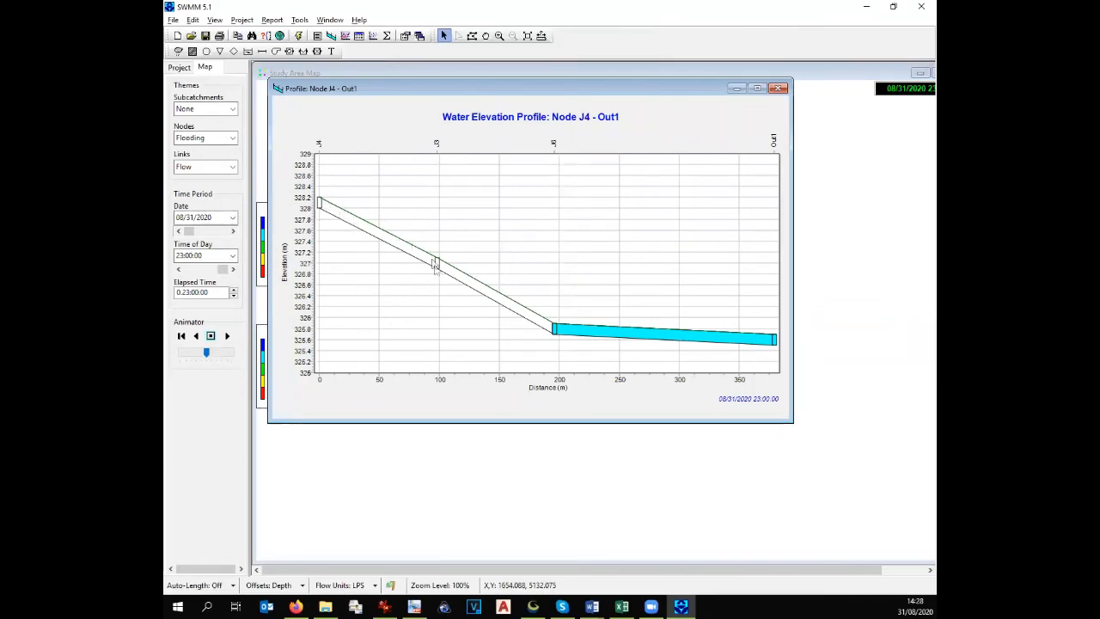
Restart the results animation from the first time period and play it with the J4–Out1 profile plot in view
drag(550, 89, 713, 411)
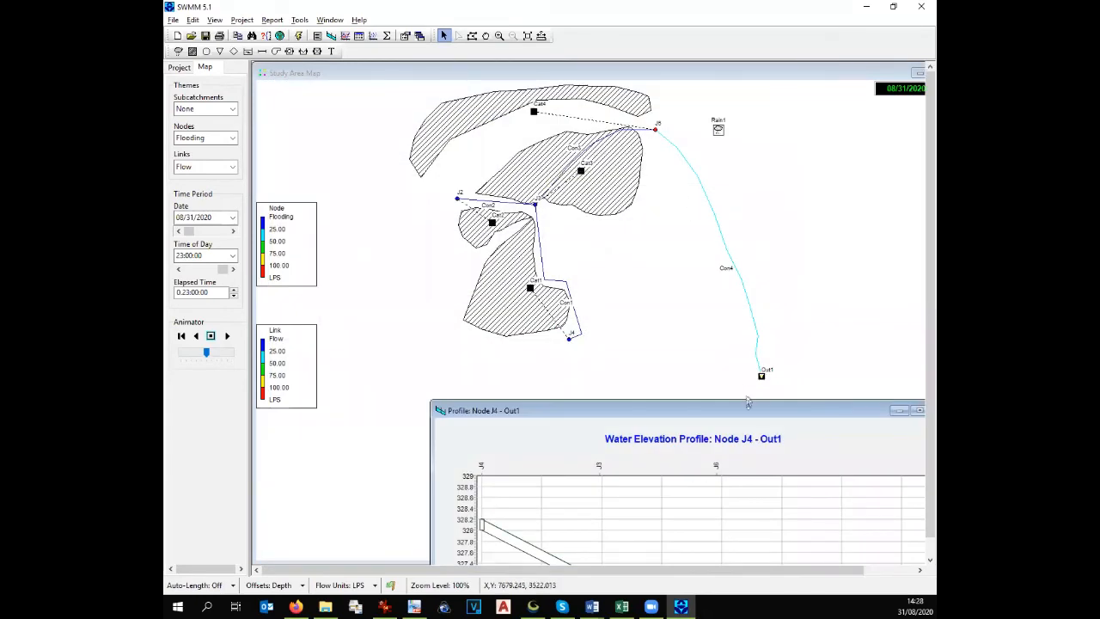
drag(750, 401, 669, 94)
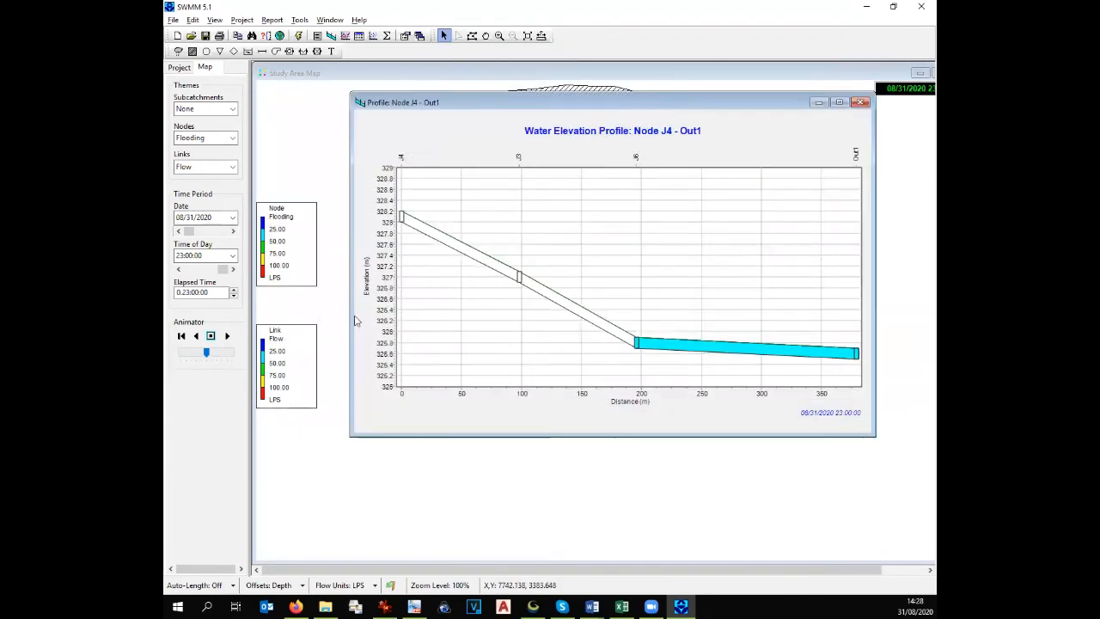
click(181, 336)
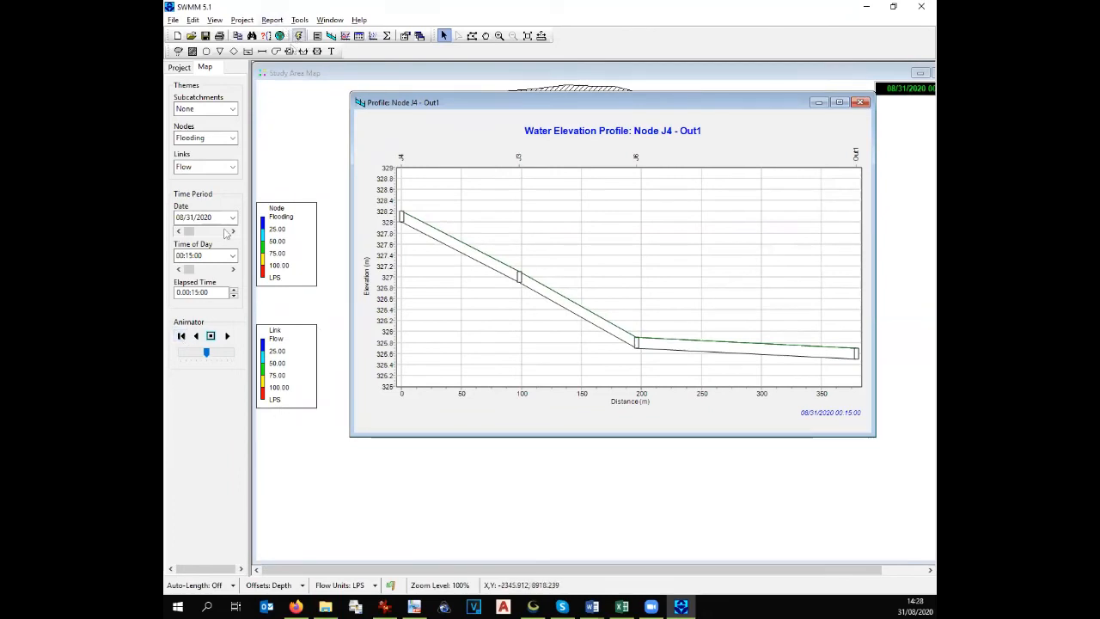
click(228, 336)
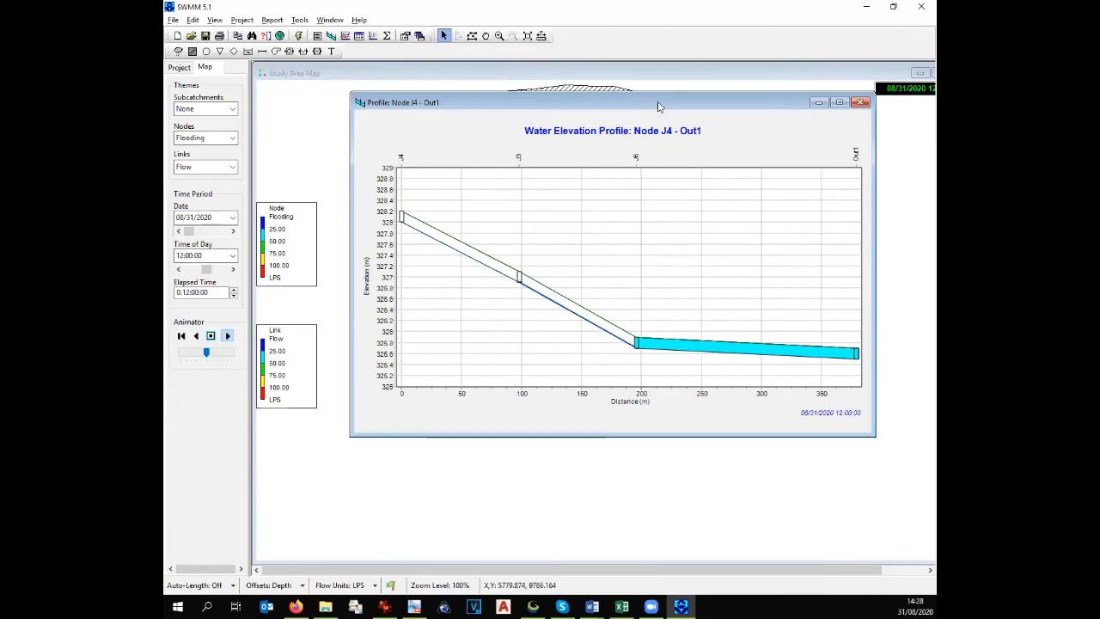
Compare the animated flows on the study area map with the water levels in the profile plot
drag(658, 106, 654, 379)
mouse_move(574, 313)
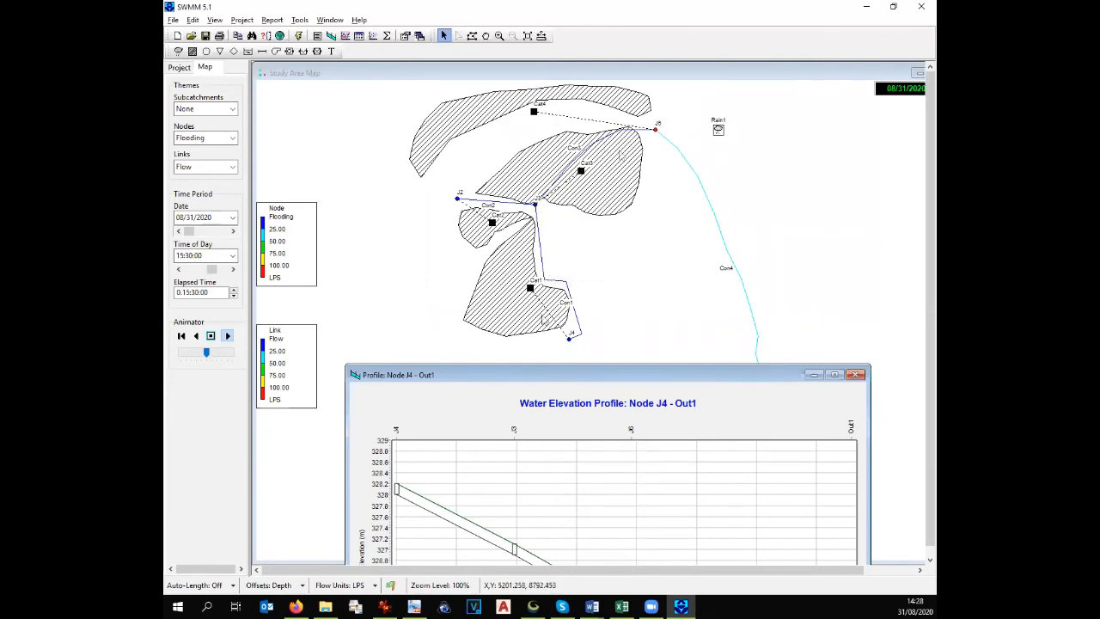
drag(557, 375, 525, 352)
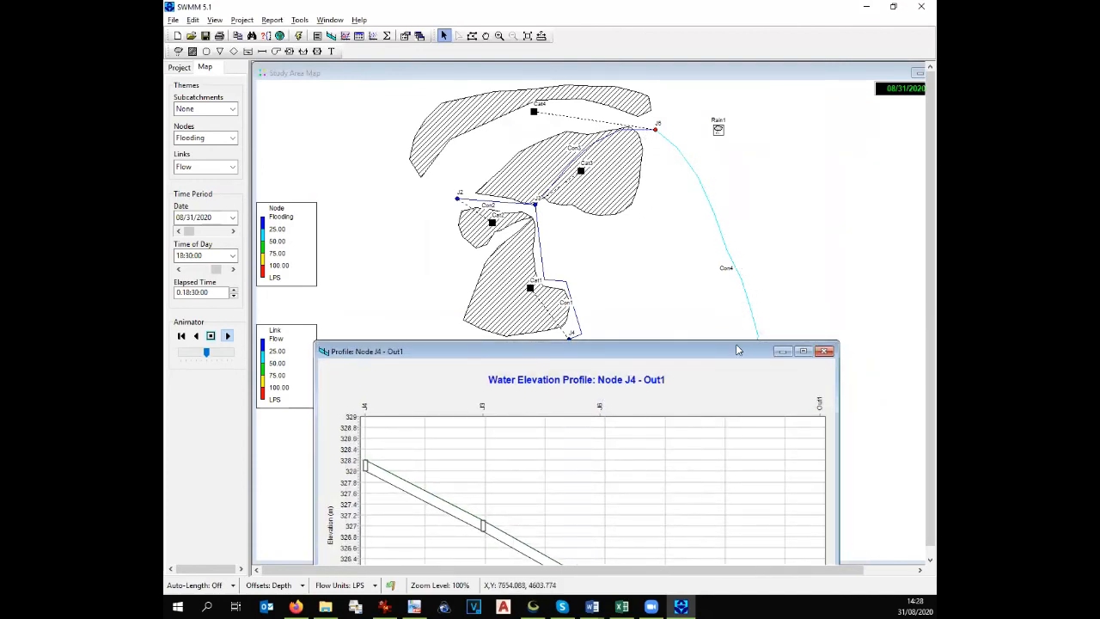
drag(740, 352, 685, 128)
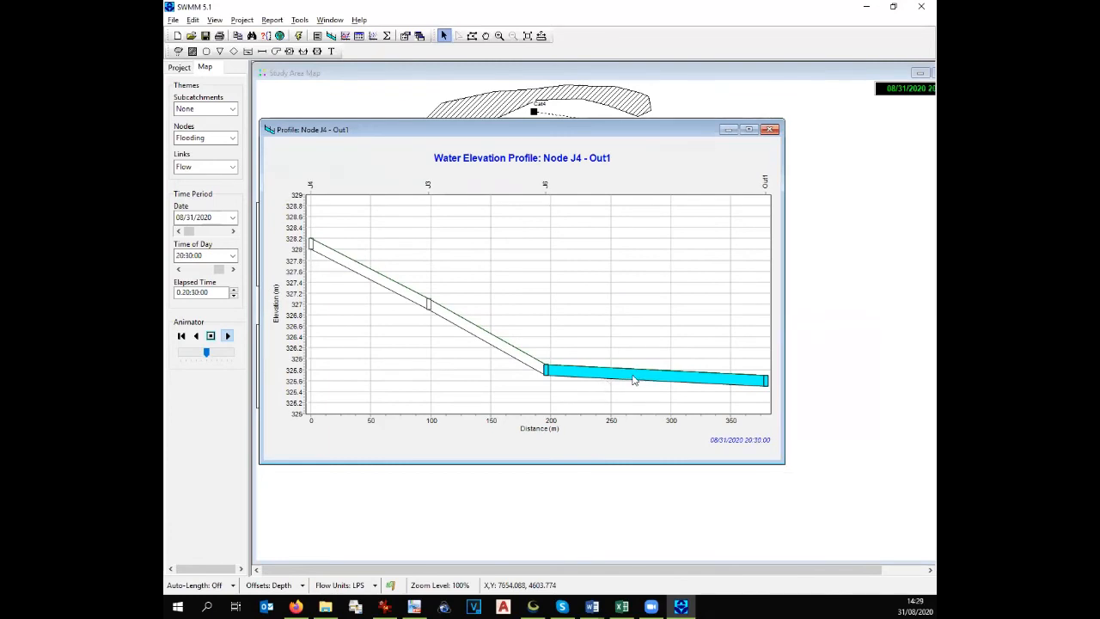
drag(616, 136, 710, 410)
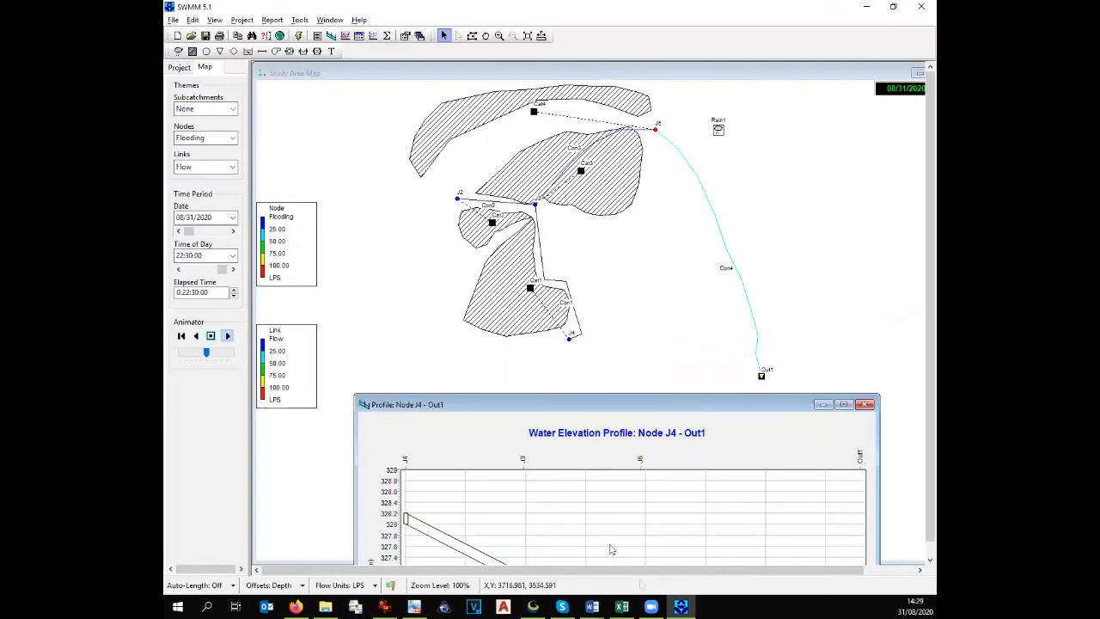
Switch to Global Mapper, close the feature information and examine the full extent of catchment Cat 4
click(532, 606)
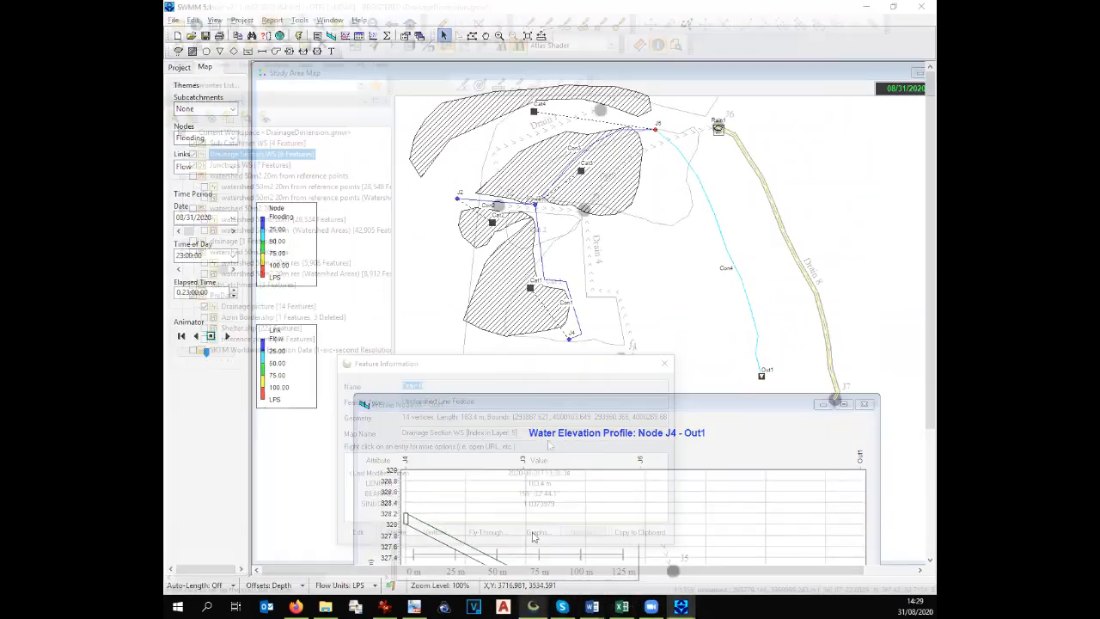
click(664, 364)
scroll(706, 389, down, 6)
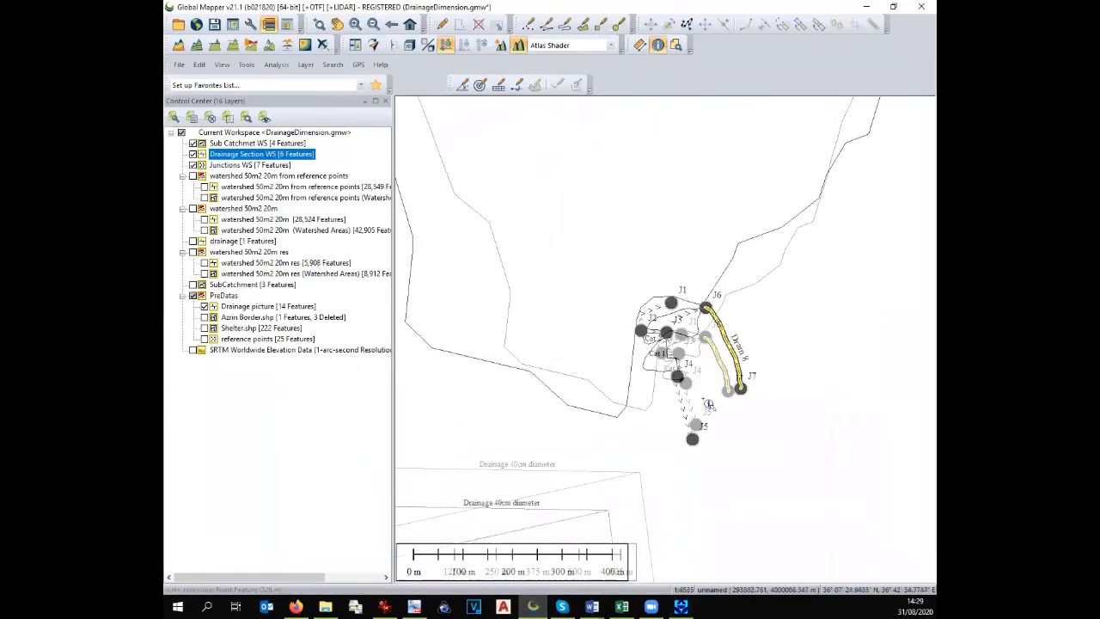
scroll(687, 318, down, 2)
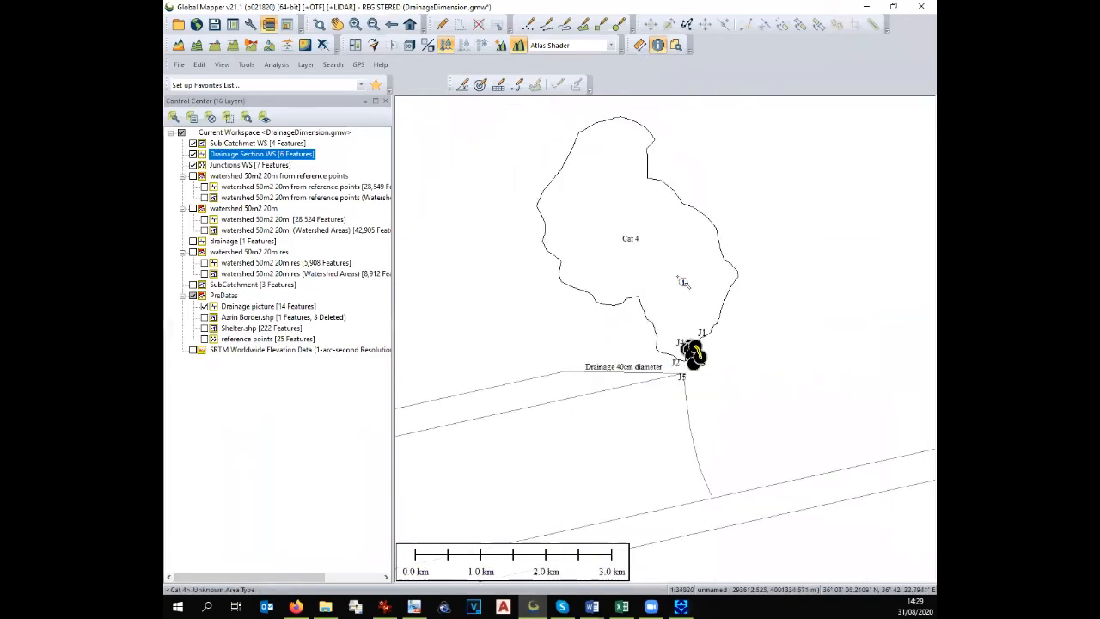
Return to SWMM, inspect conduit Con3 and its junctions on the map, and bring the full profile plot back into view
click(681, 607)
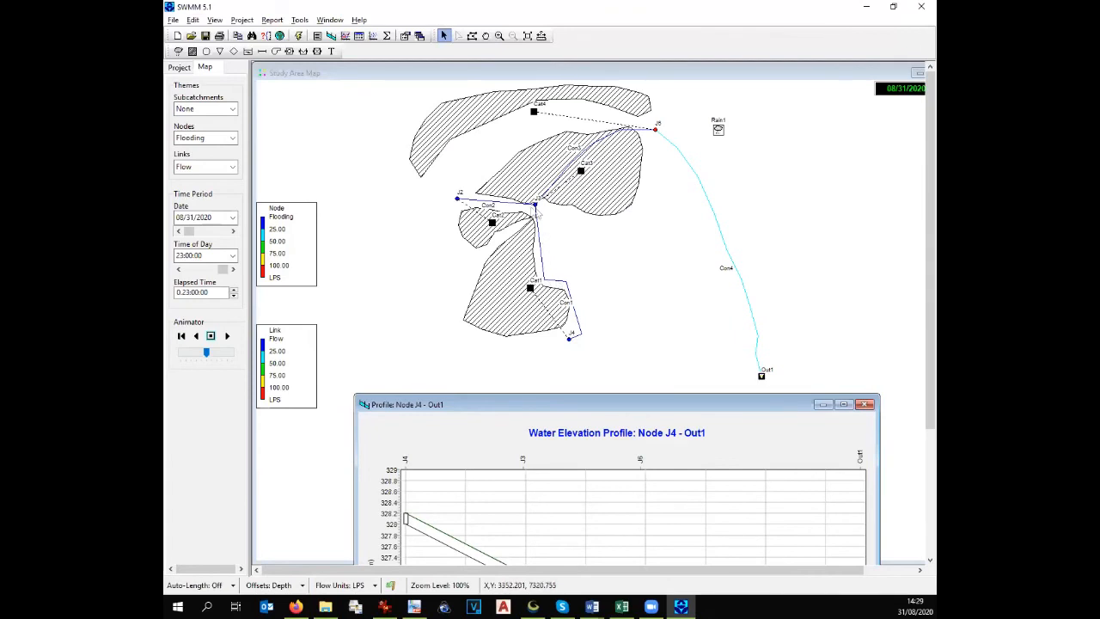
mouse_move(537, 201)
mouse_move(643, 147)
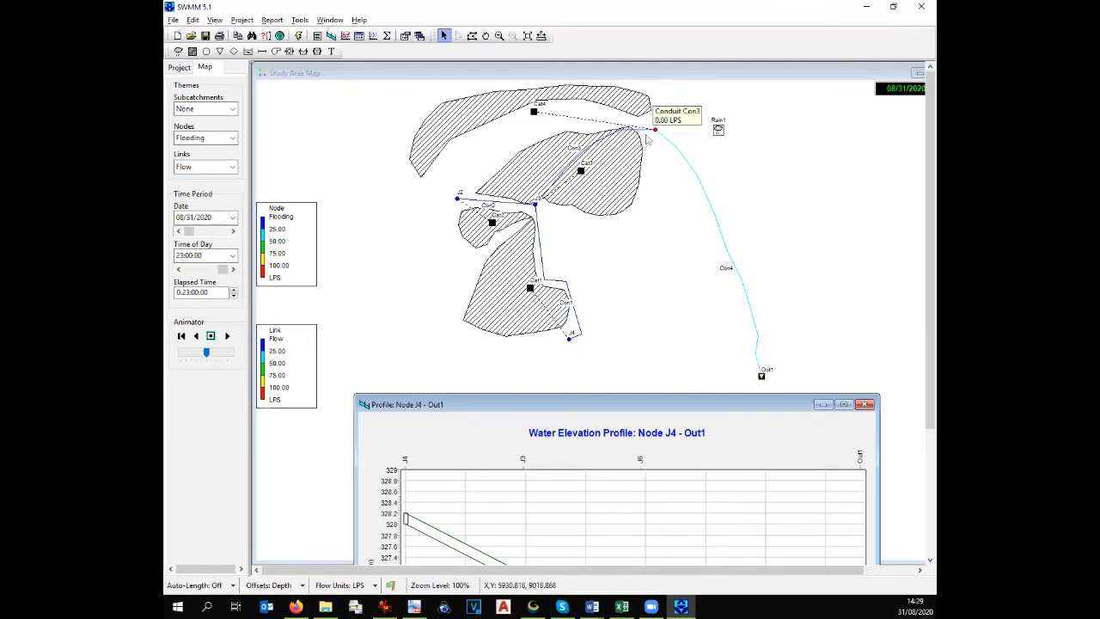
drag(707, 406, 648, 232)
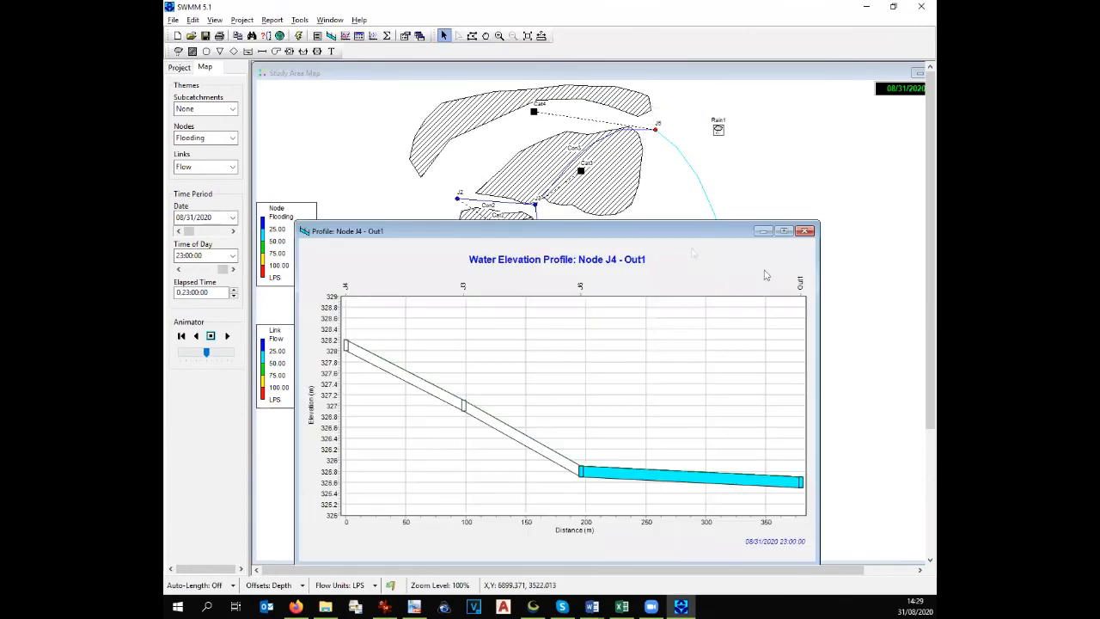
Close the J4–Out1 profile plot and save the project as WS test
click(806, 232)
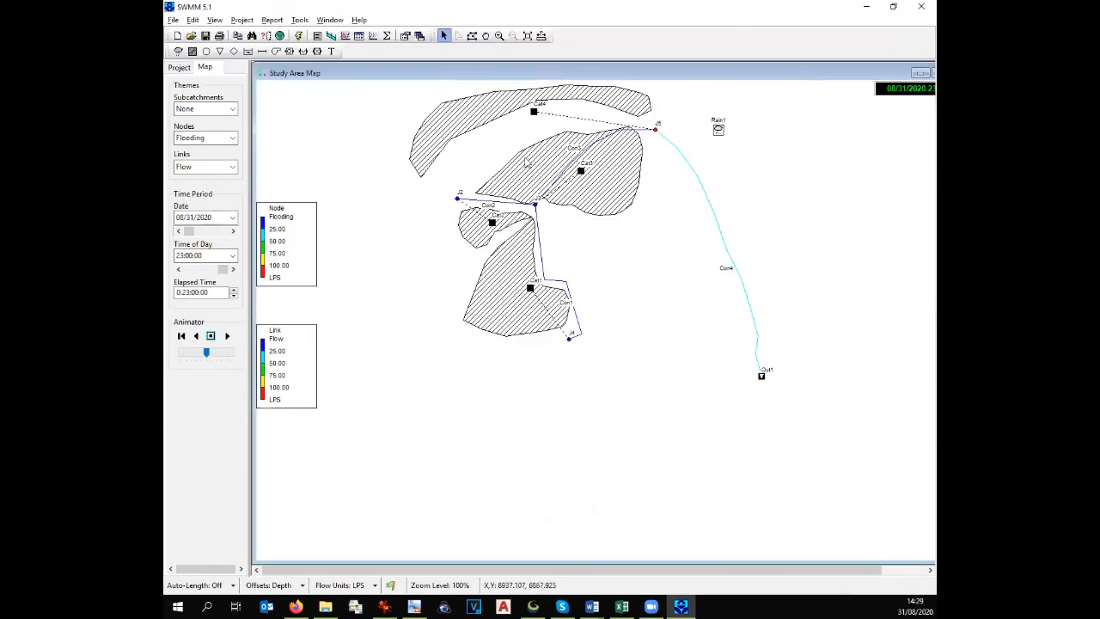
click(206, 36)
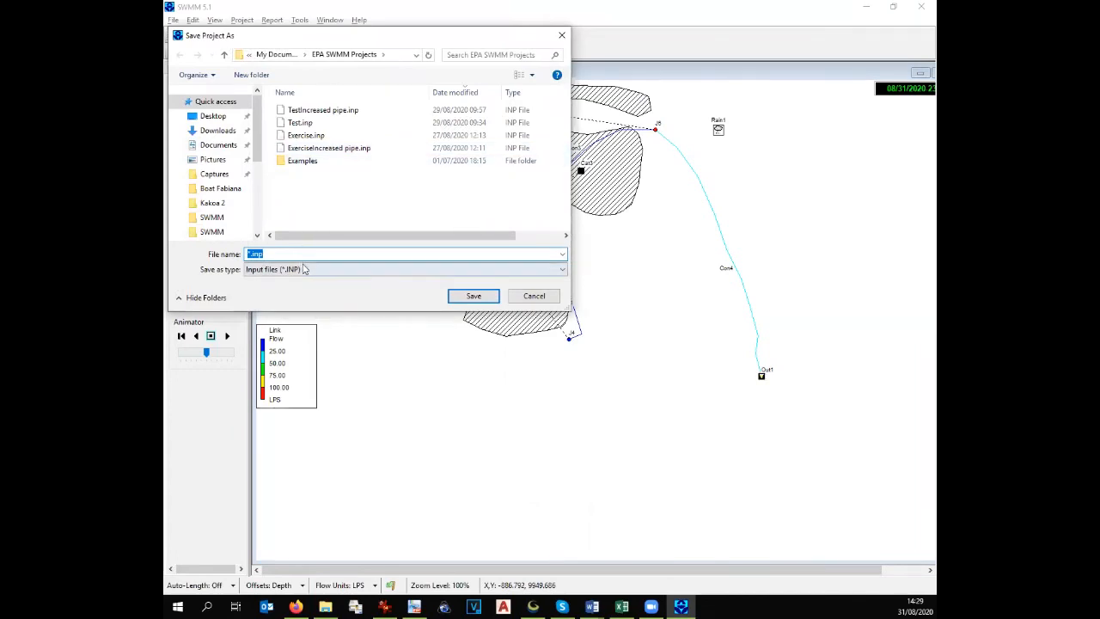
text(WS)
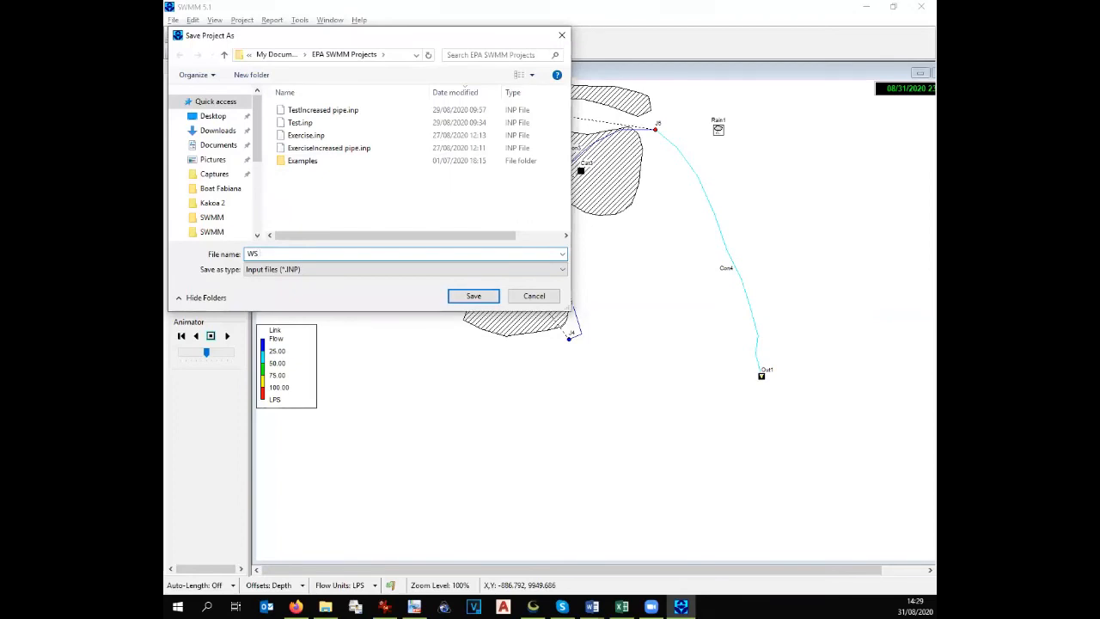
text( test)
key(Return)
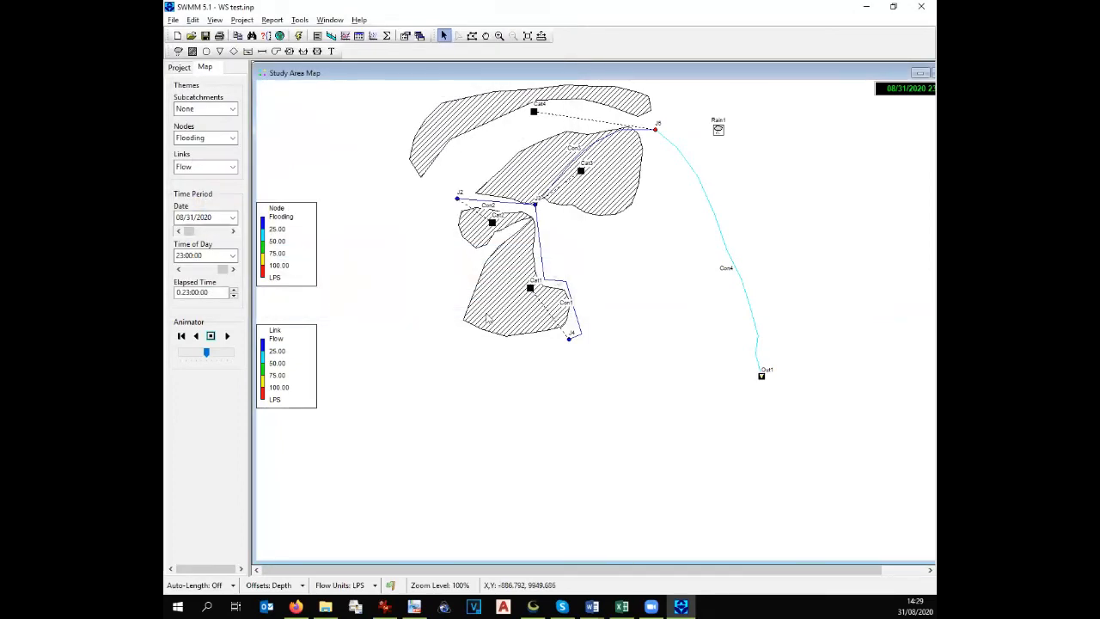
Save a copy of the project as WS testPipe big.inp in the EPA SWMM Projects folder
click(173, 20)
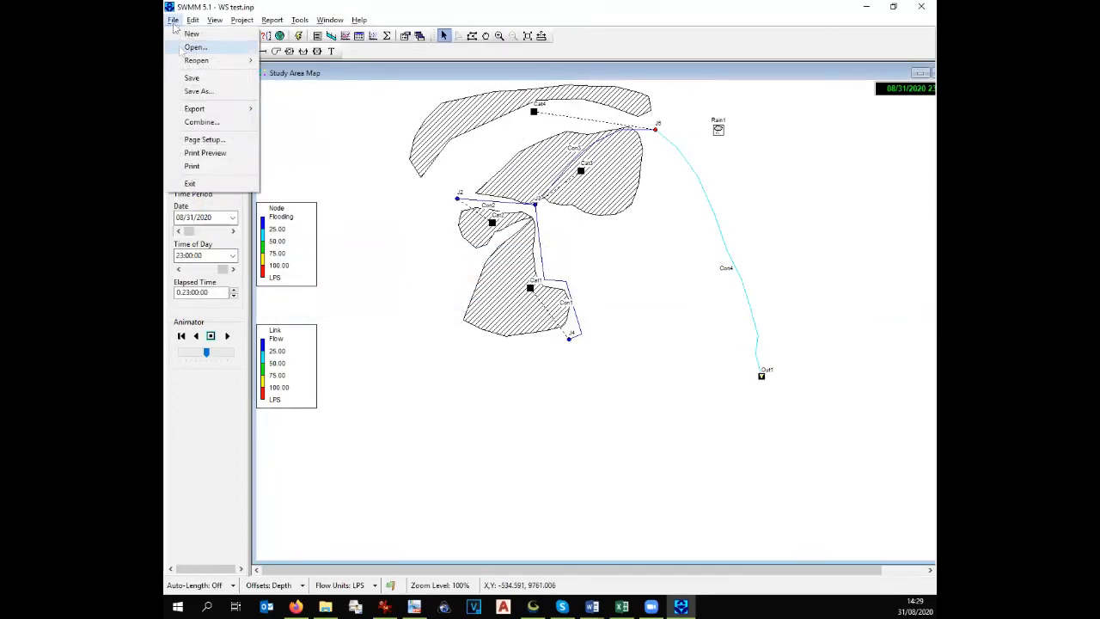
mouse_move(237, 61)
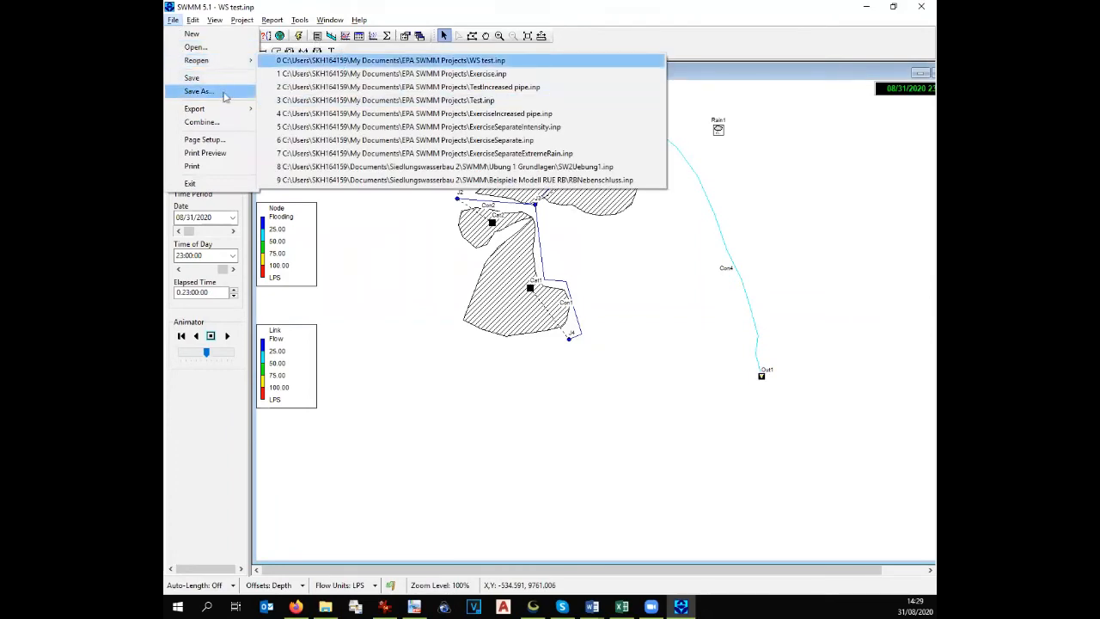
click(240, 92)
click(270, 254)
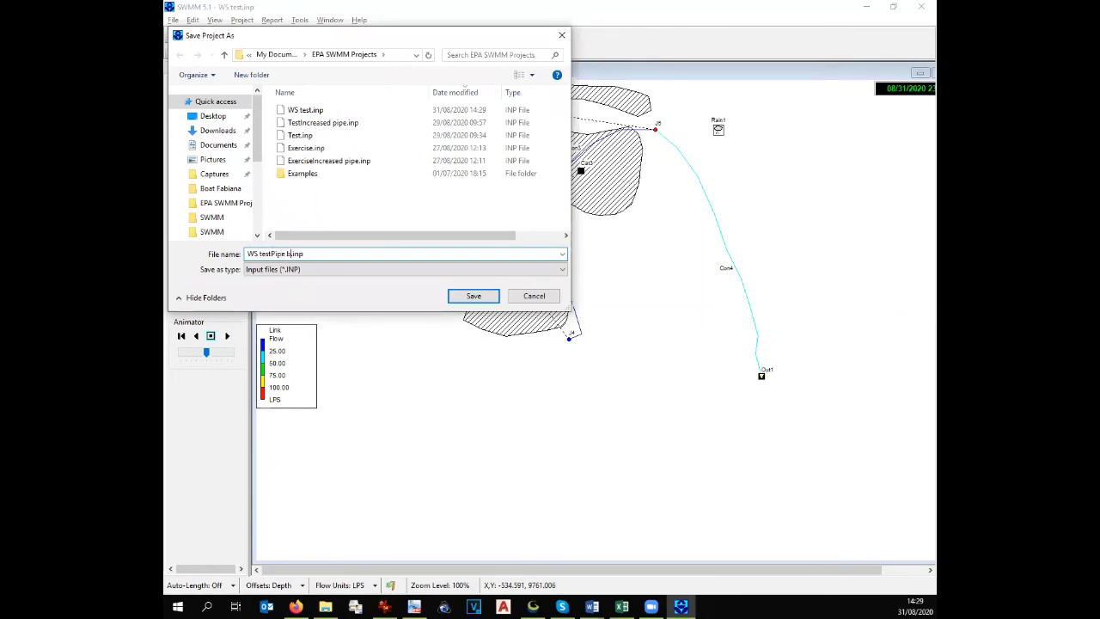
click(475, 297)
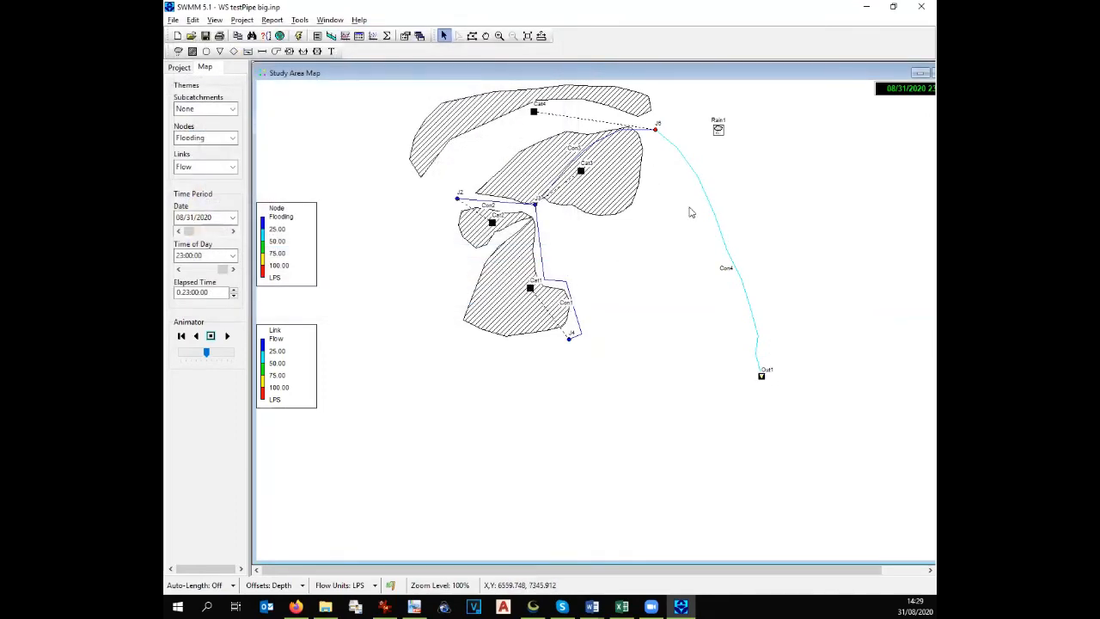
Change conduit Con4's cross-section to trapezoidal with maximum height 0.5 m, bottom width 1 m, and left and right slopes of 1
double_click(712, 217)
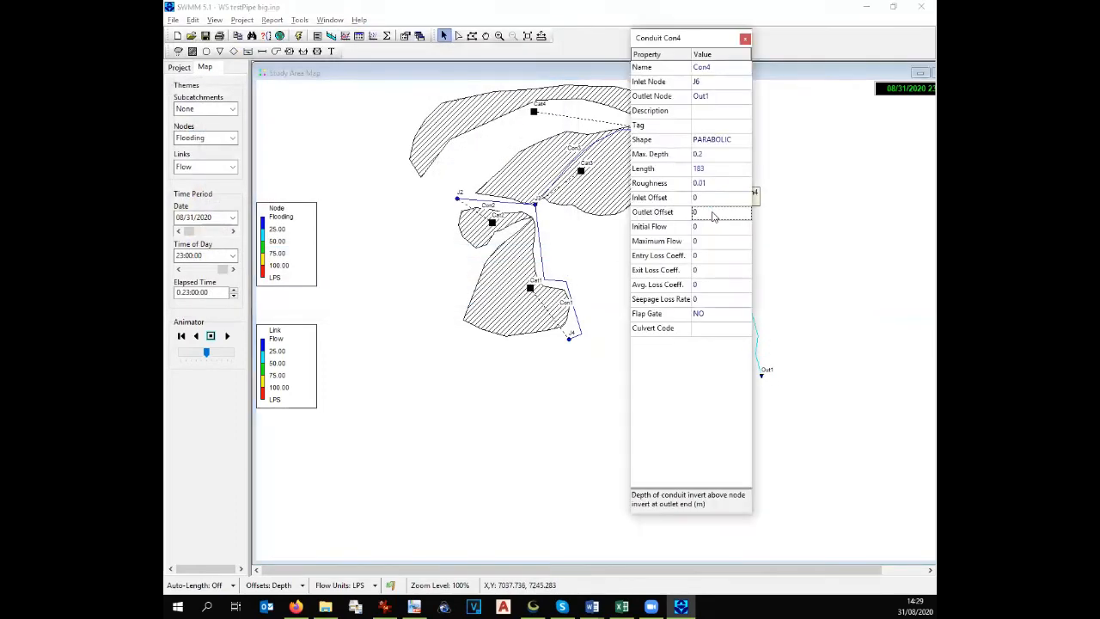
click(731, 142)
click(743, 143)
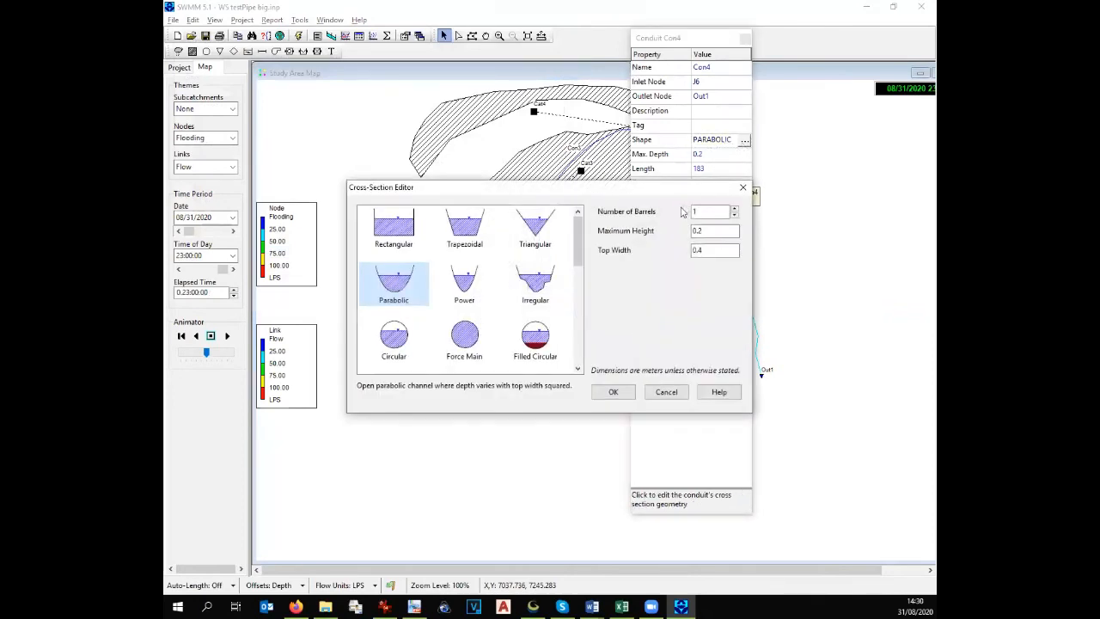
click(472, 227)
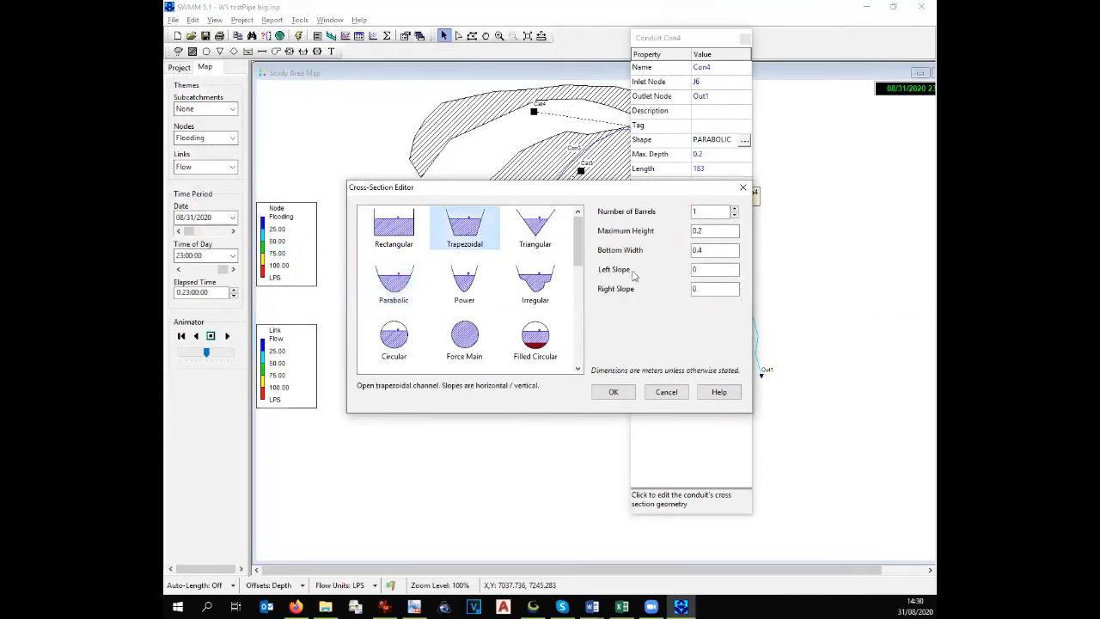
click(705, 230)
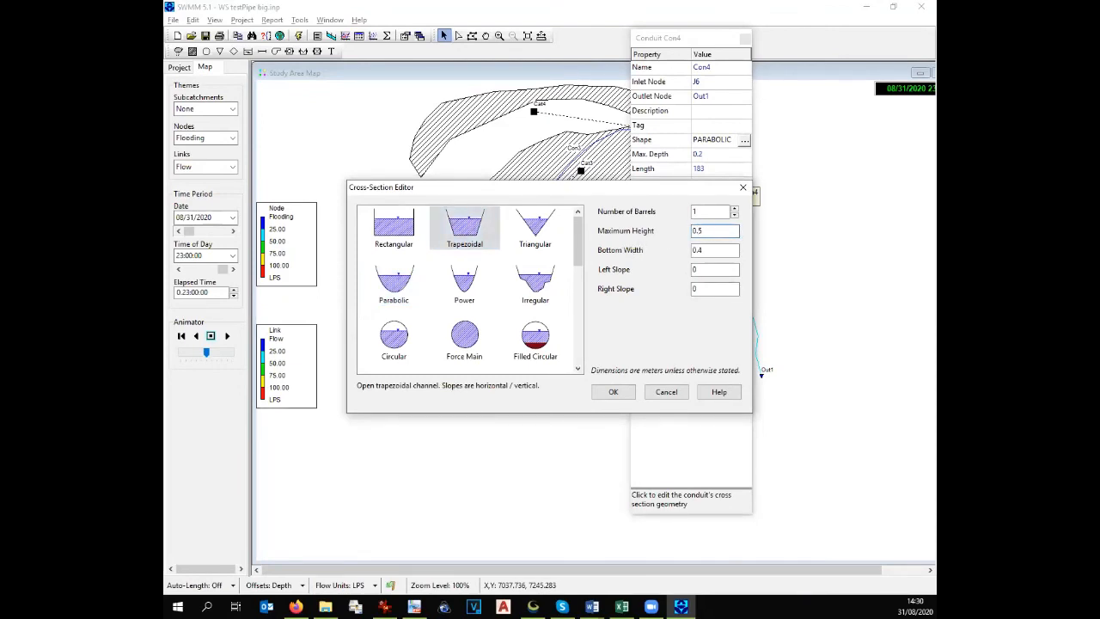
double_click(701, 250)
click(699, 269)
text(1)
key(Tab)
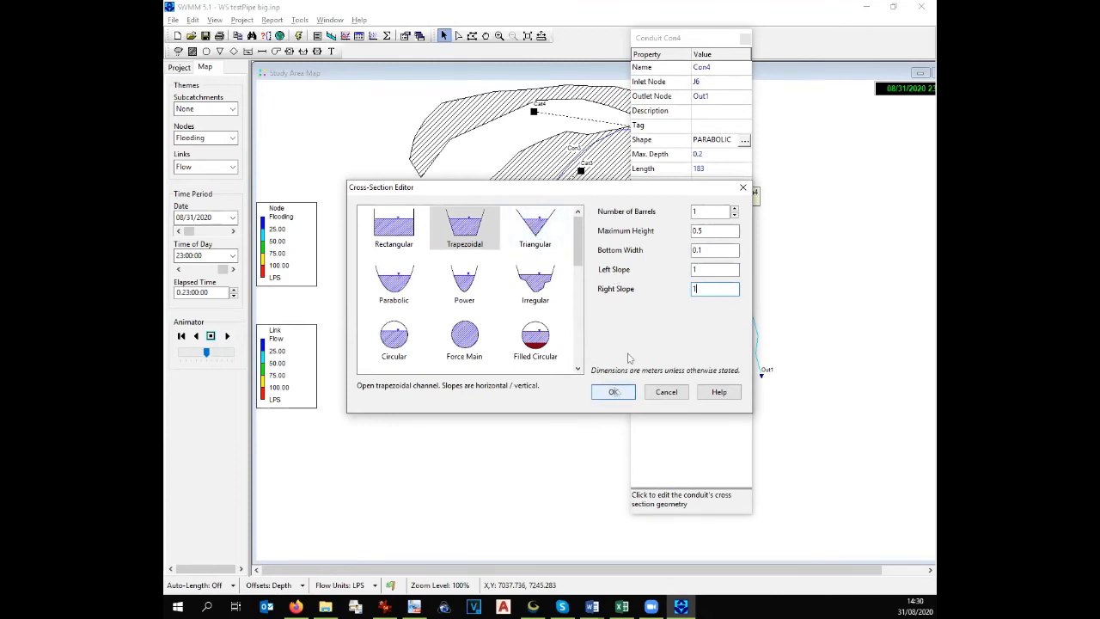
drag(715, 250, 686, 251)
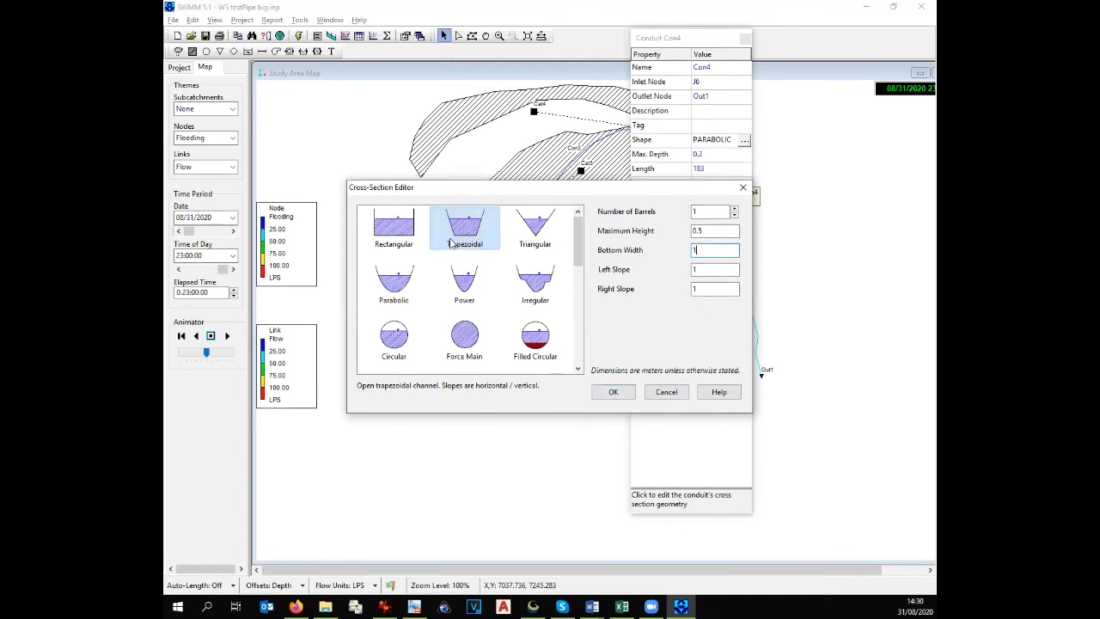
click(610, 391)
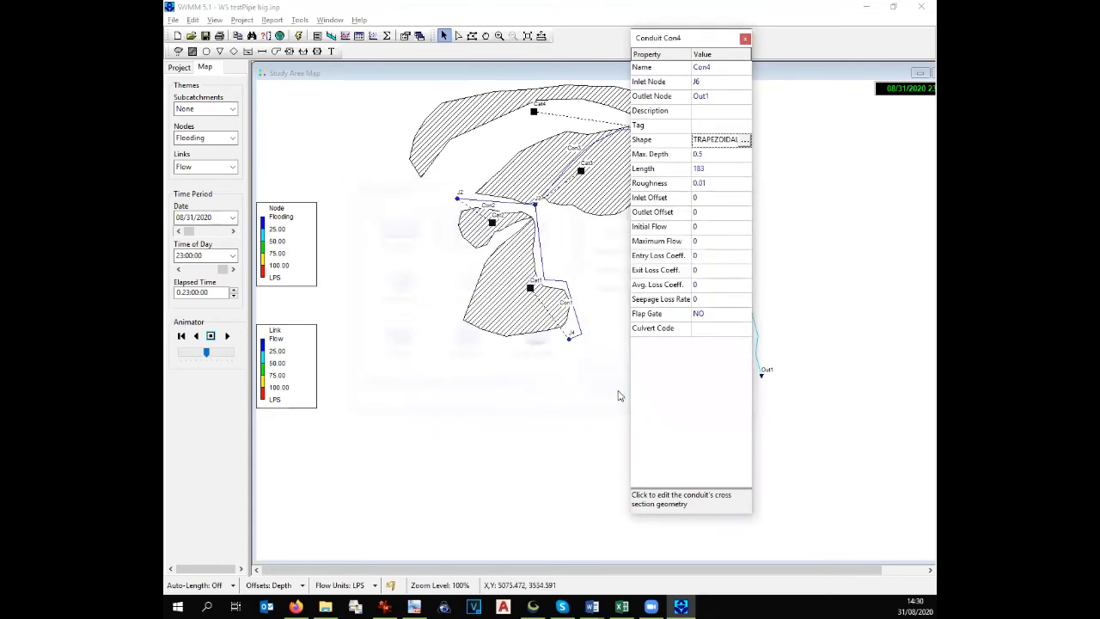
click(747, 38)
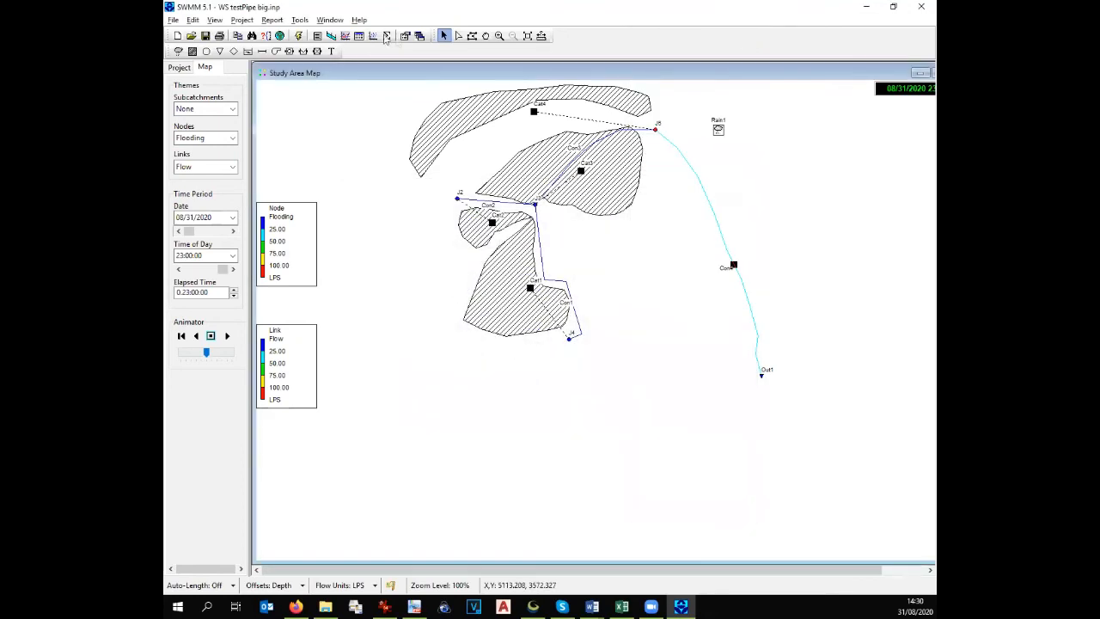
Rerun the simulation and plot the water elevation profile from the saved Main Profile
click(298, 36)
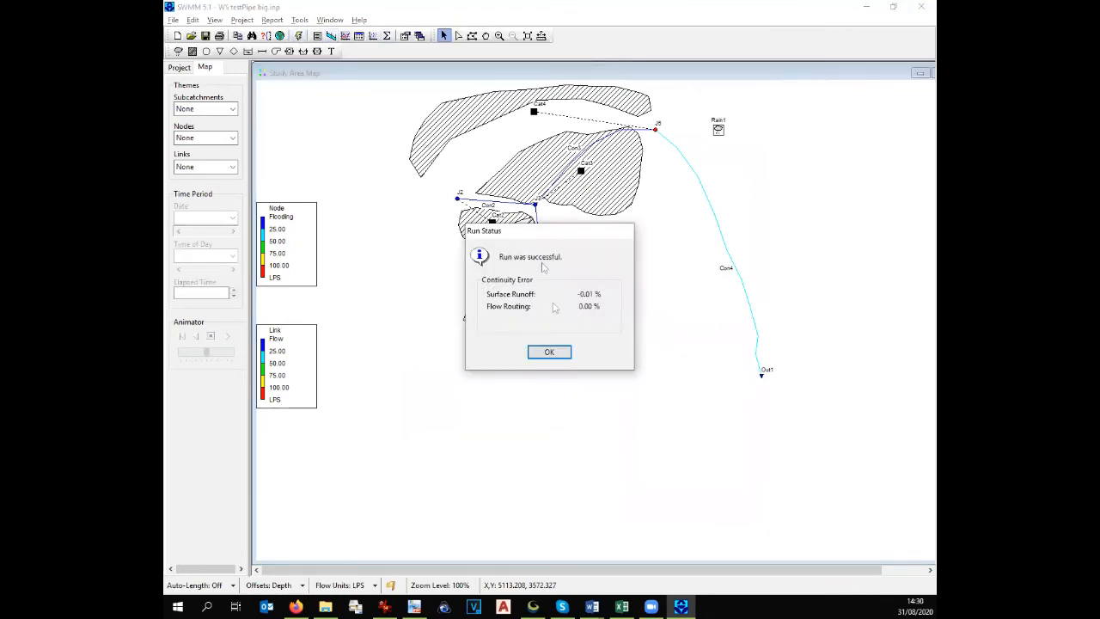
click(550, 352)
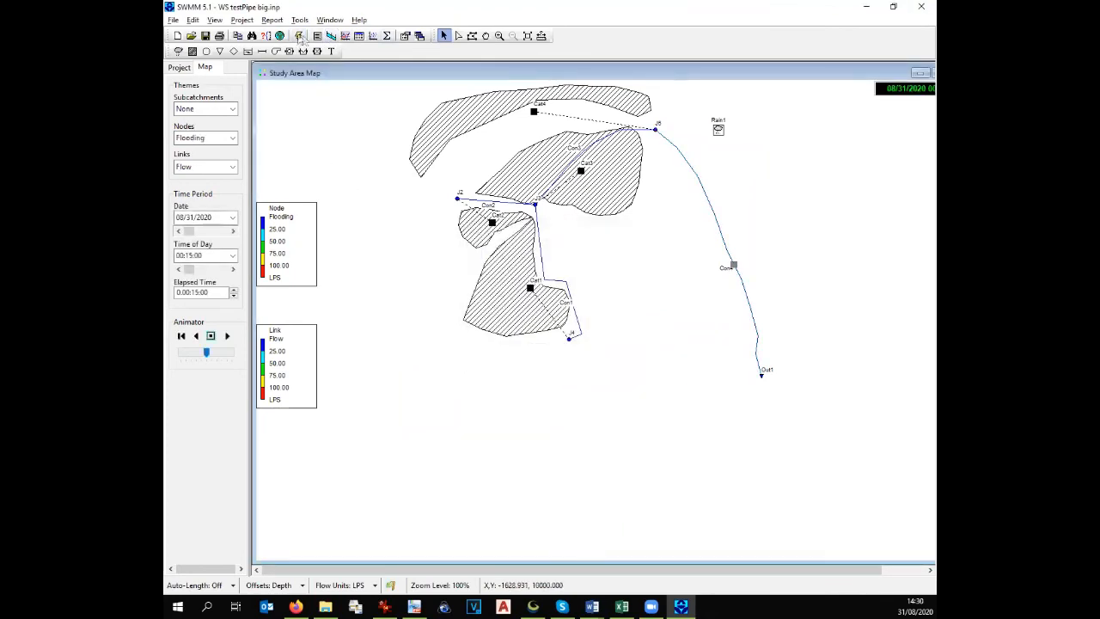
click(330, 37)
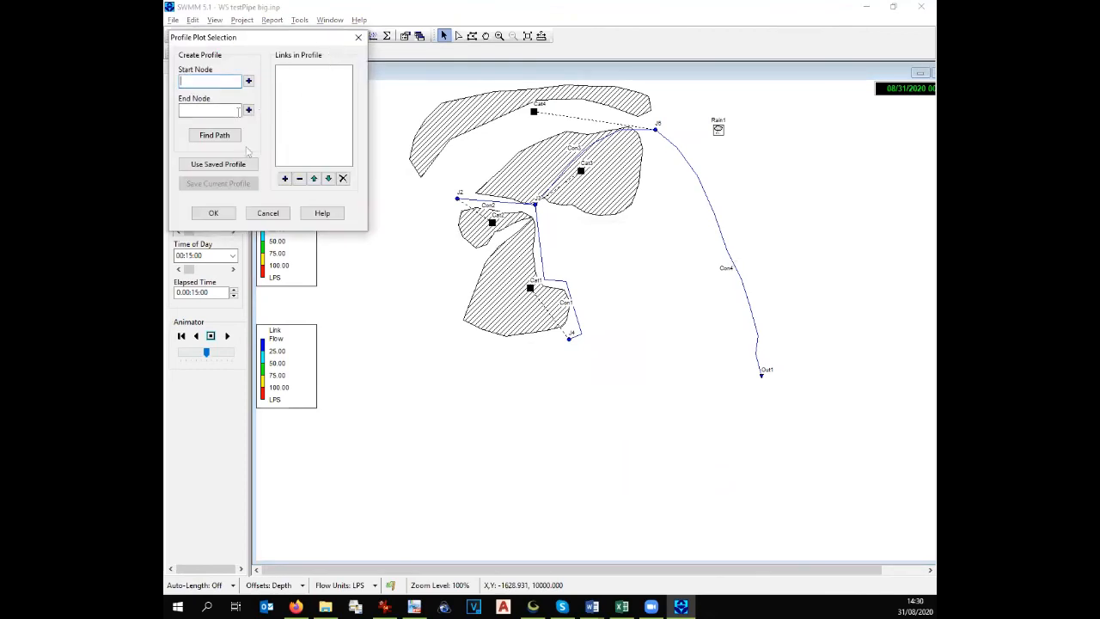
click(235, 167)
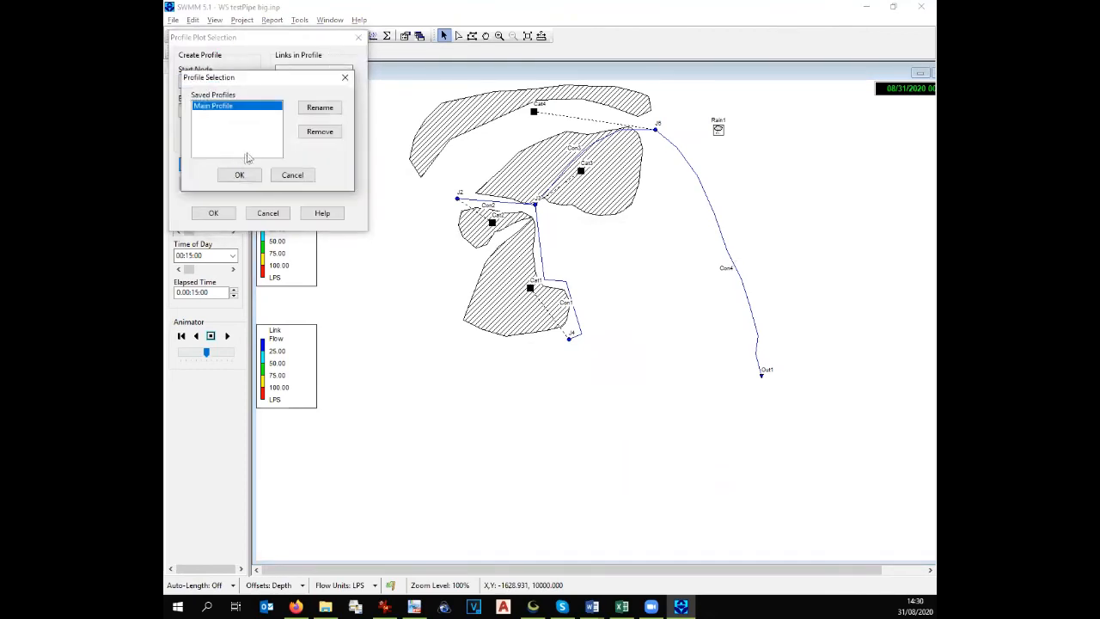
click(238, 175)
click(216, 214)
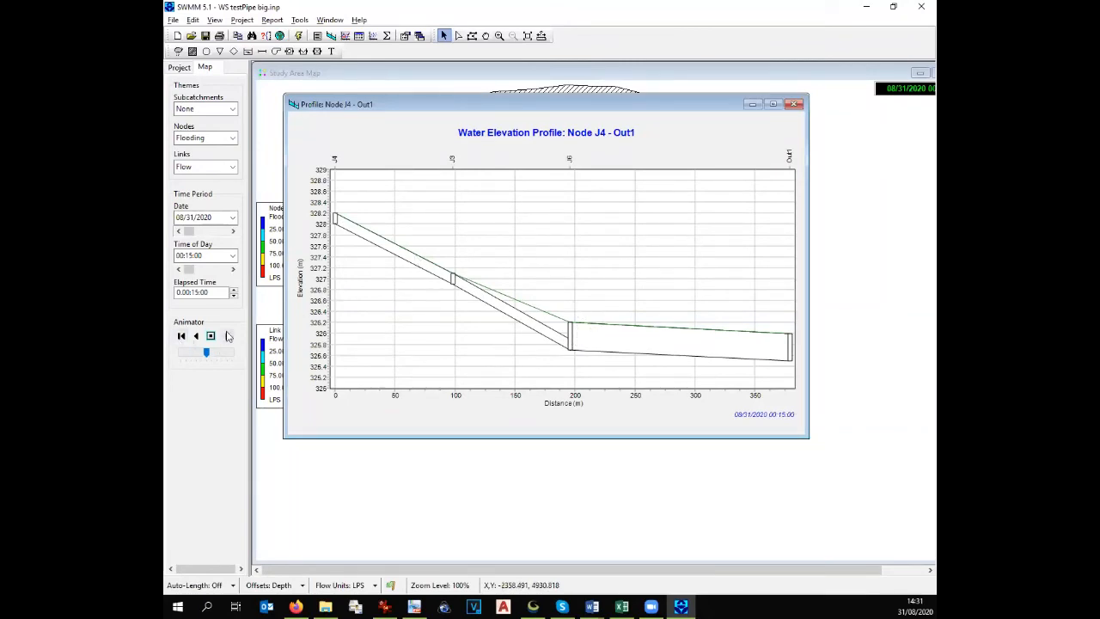
Play the results animation in the profile plot and check Con4's flow on the study area map
click(228, 336)
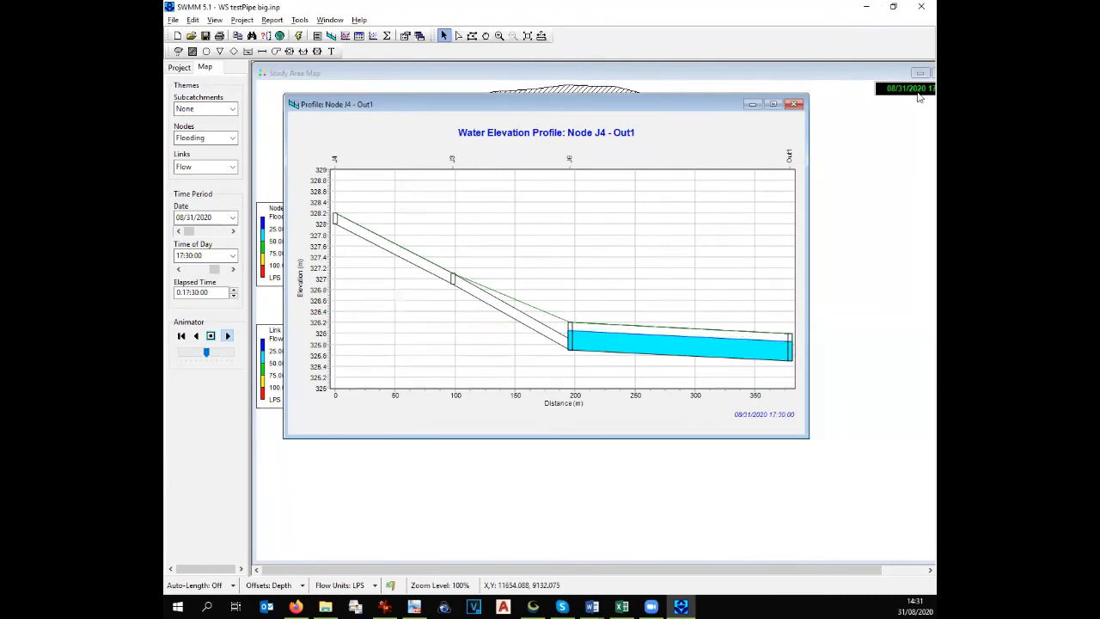
click(919, 97)
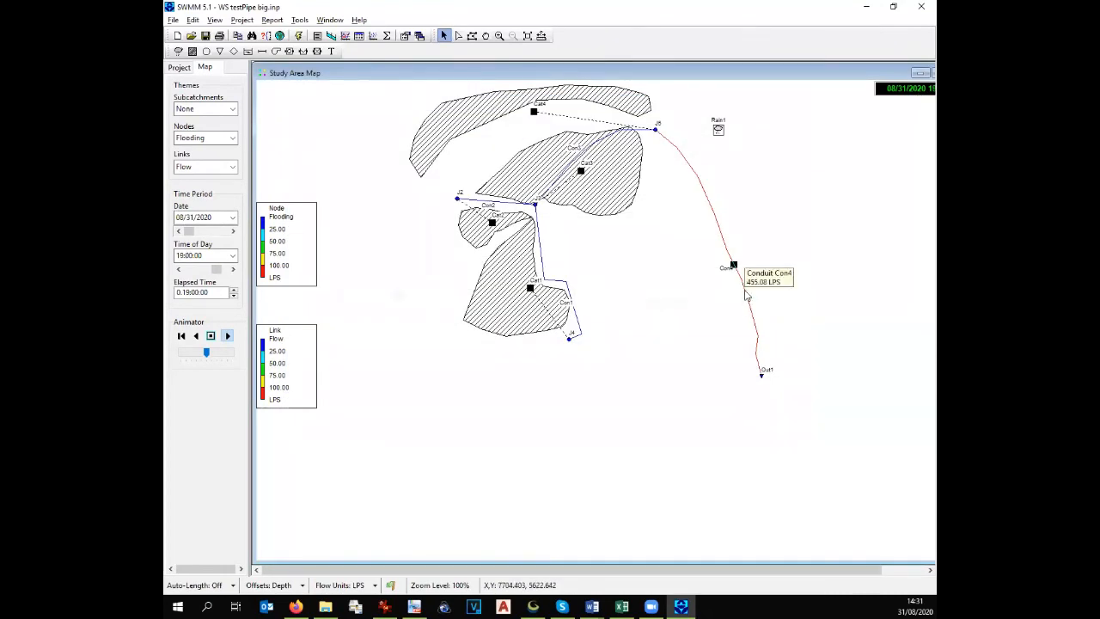
Set the maximum height of conduit Con4's trapezoidal cross-section to 1 m
double_click(745, 294)
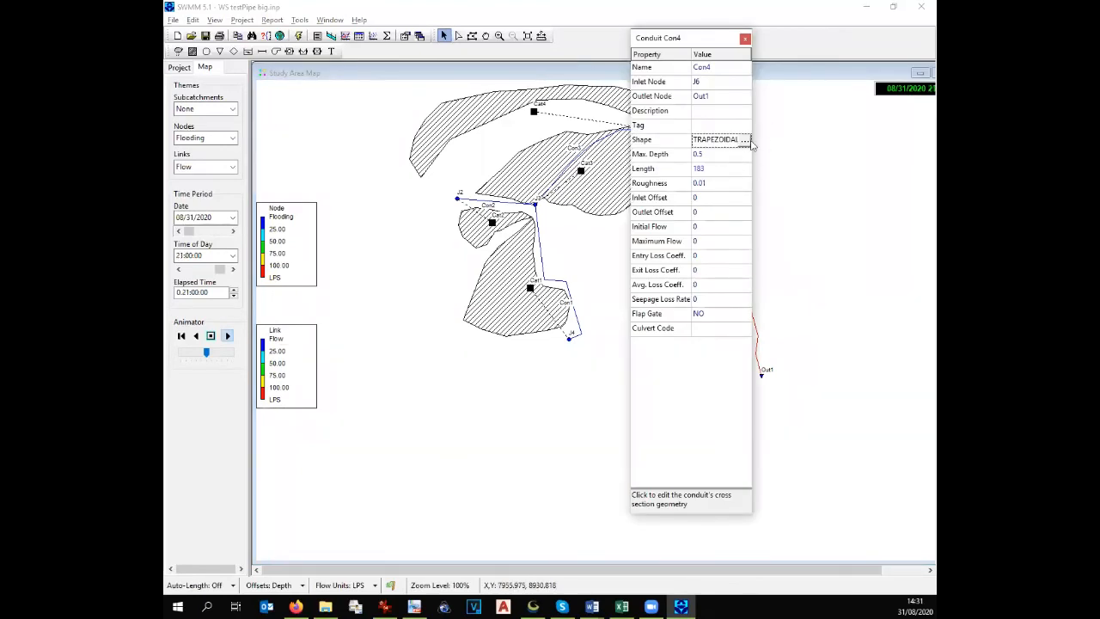
click(745, 139)
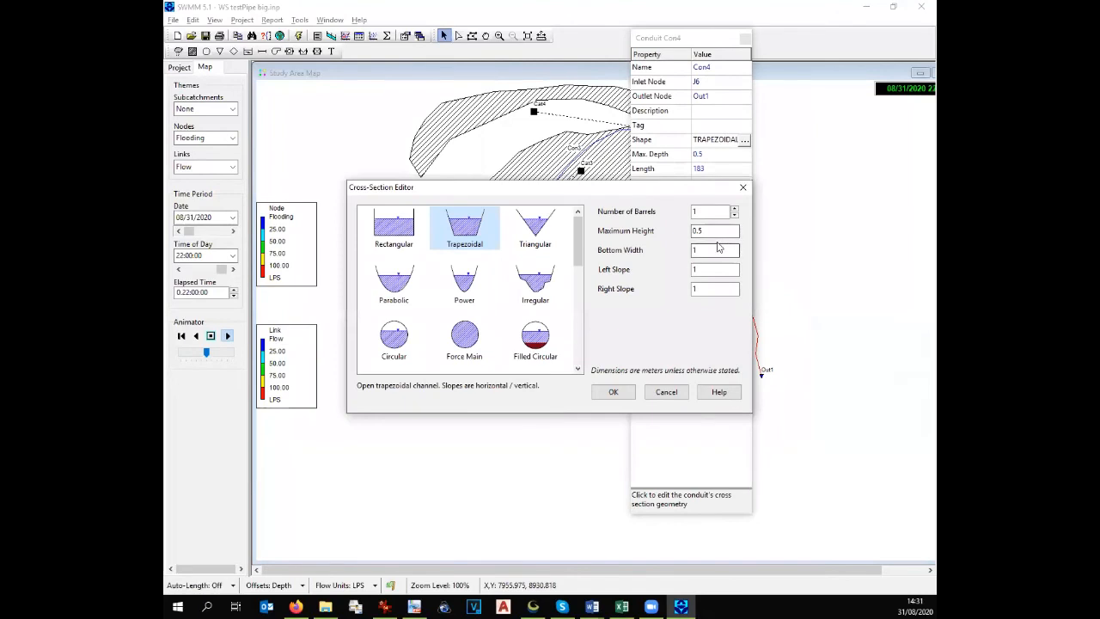
drag(709, 232, 686, 230)
text(1)
click(613, 392)
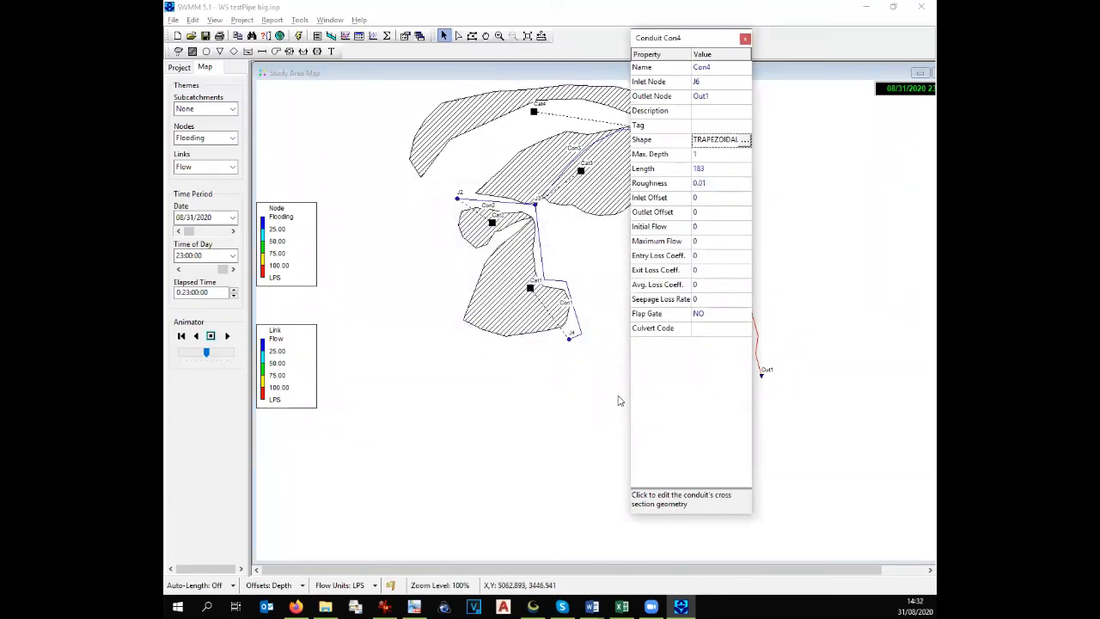
Run the simulation with the deeper Con4 channel and reopen the saved Main Profile plot, closing the conduit's properties
click(297, 37)
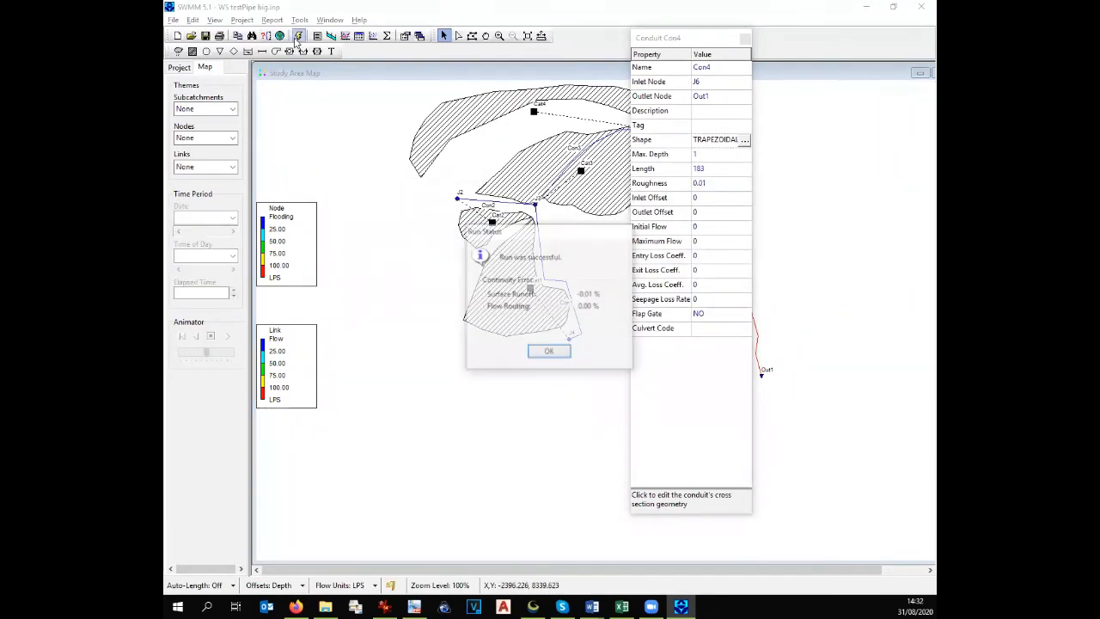
click(545, 354)
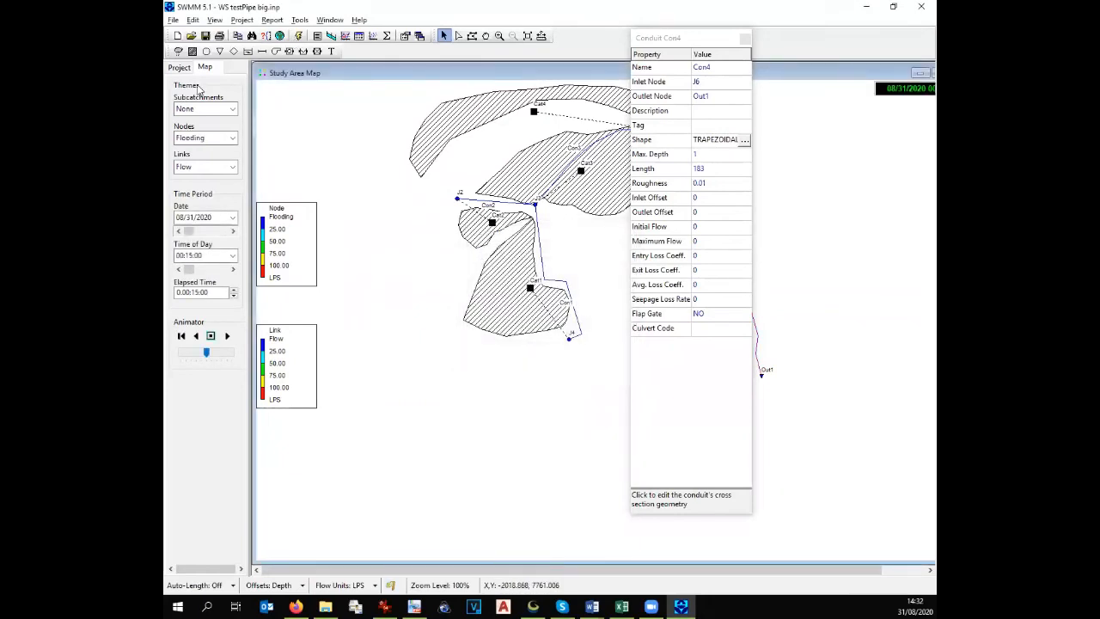
click(331, 36)
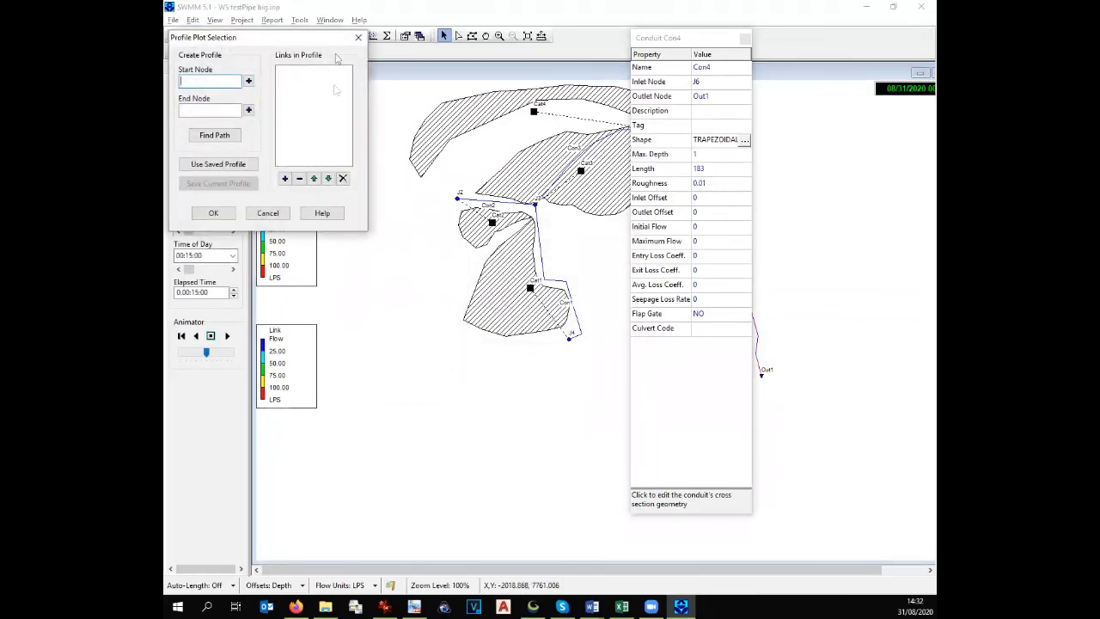
click(219, 164)
click(237, 175)
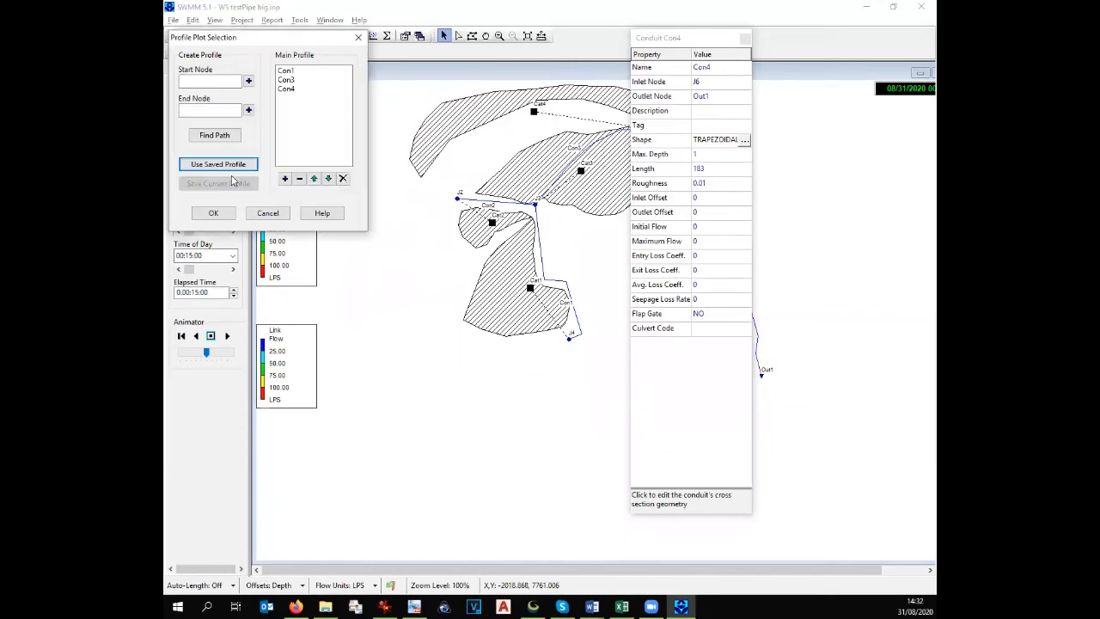
click(214, 214)
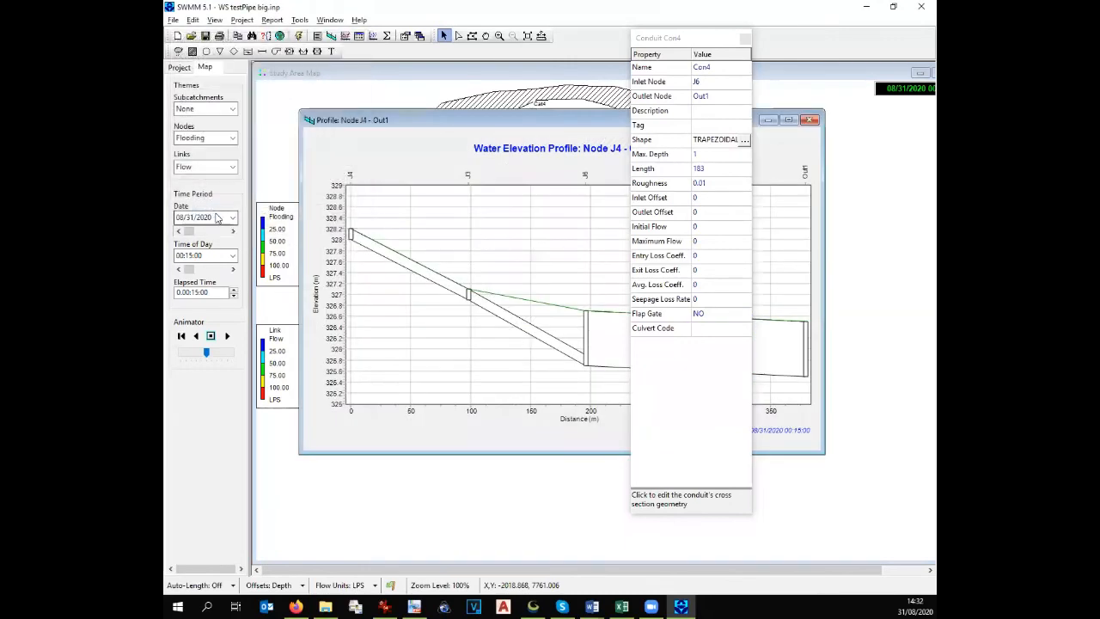
click(743, 40)
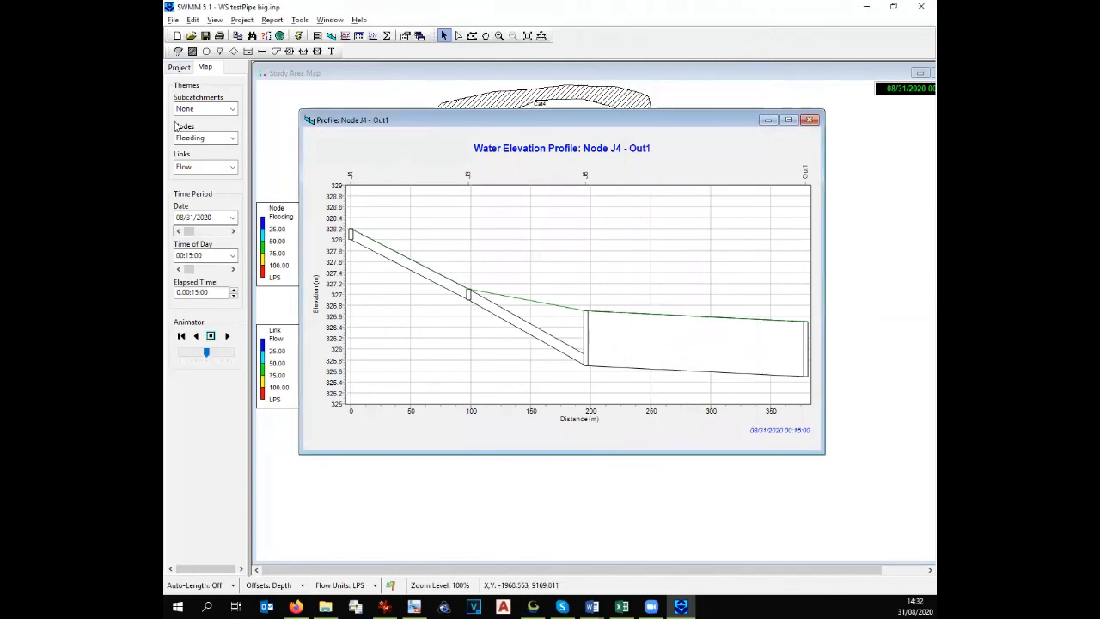
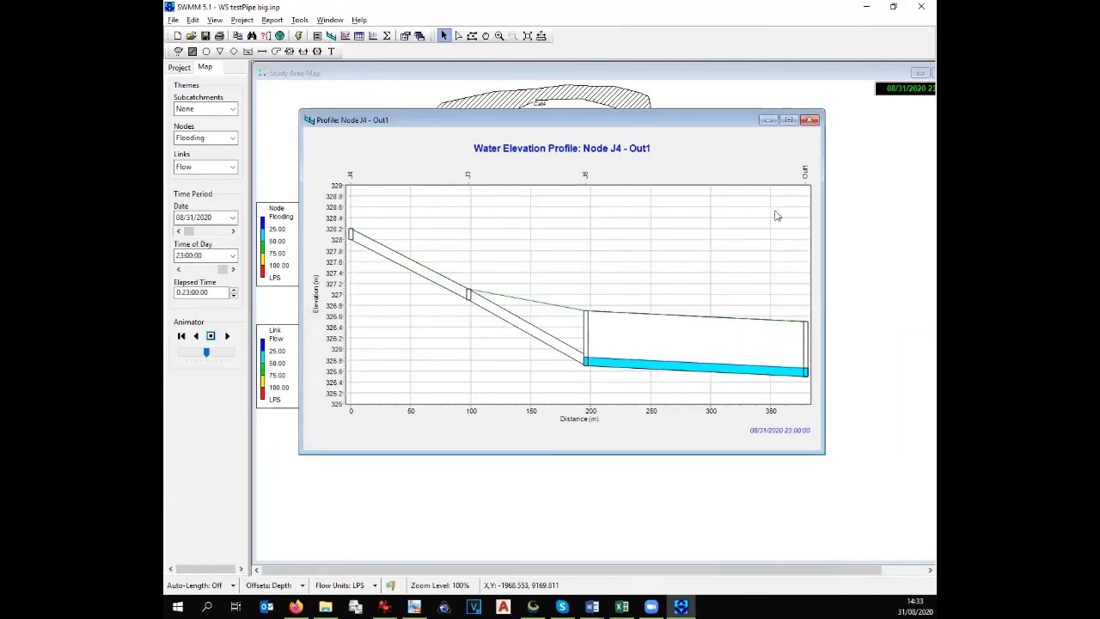
Close the profile plot, switch to Global Mapper and show the Azrin Border.shp layer on the map
click(813, 121)
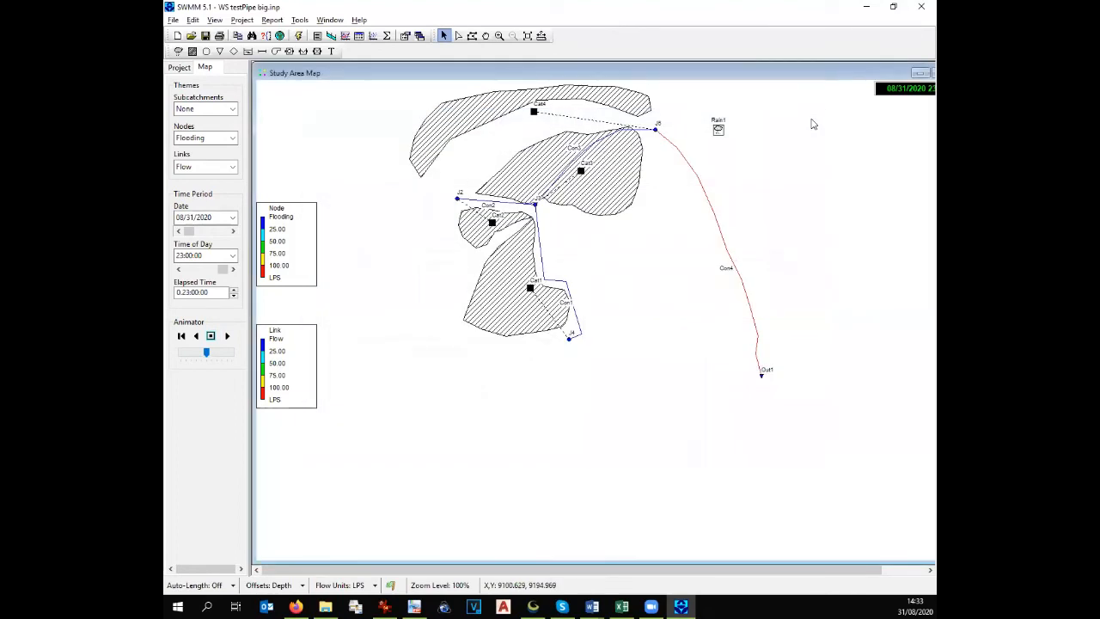
click(534, 607)
scroll(705, 430, up, 4)
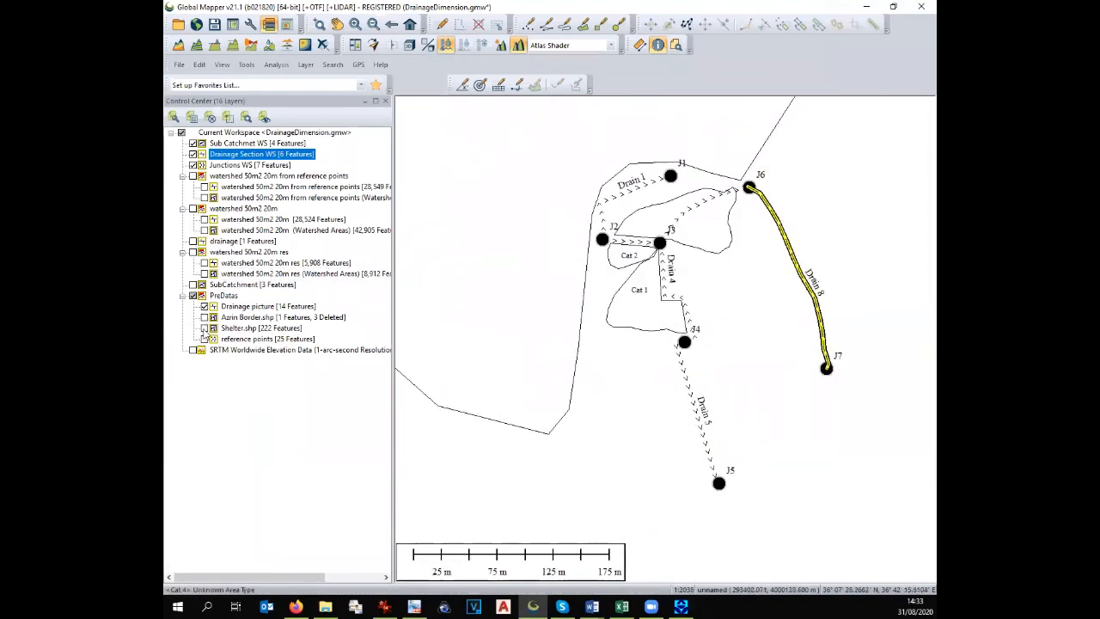
click(204, 318)
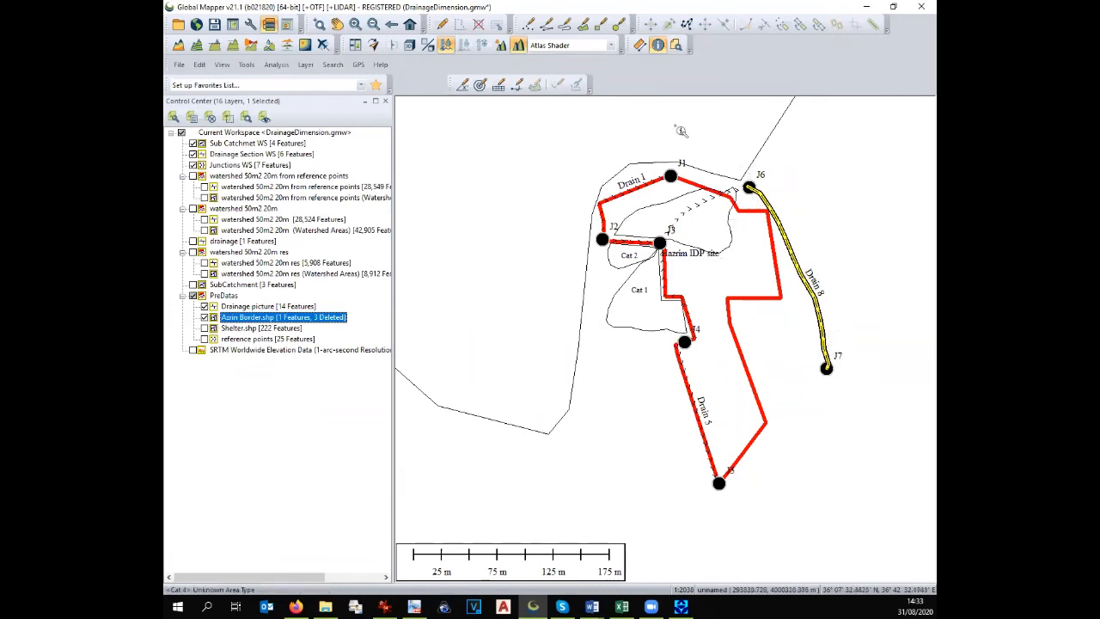
Examine the site border against the Drain 8 route from J6 to J7, comparing it with the SWMM study area map
scroll(692, 171, down, 1)
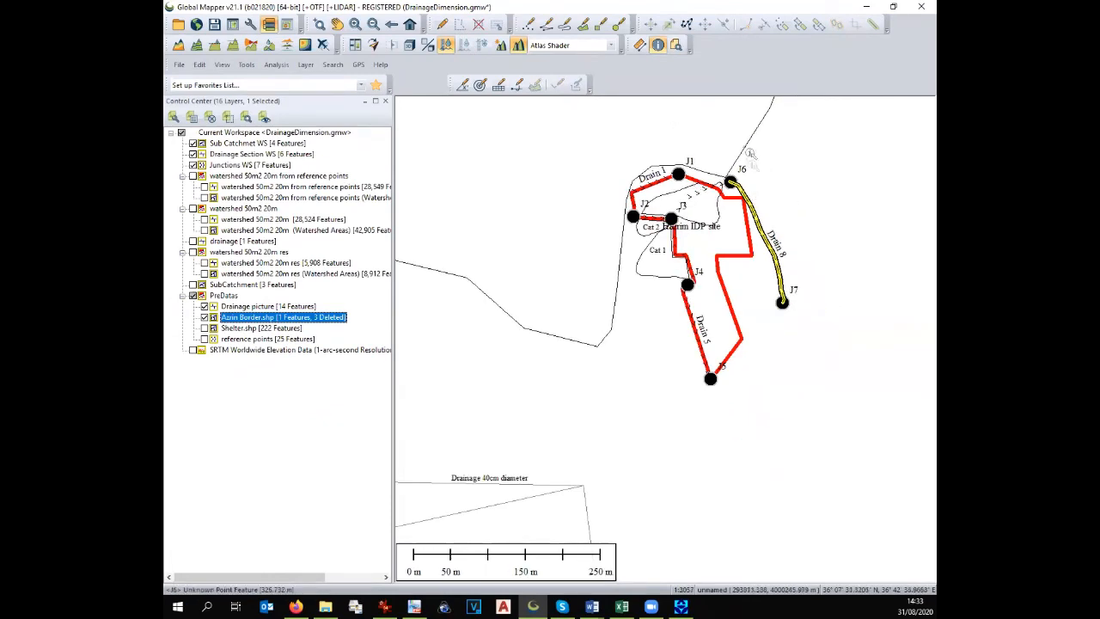
scroll(739, 139, up, 2)
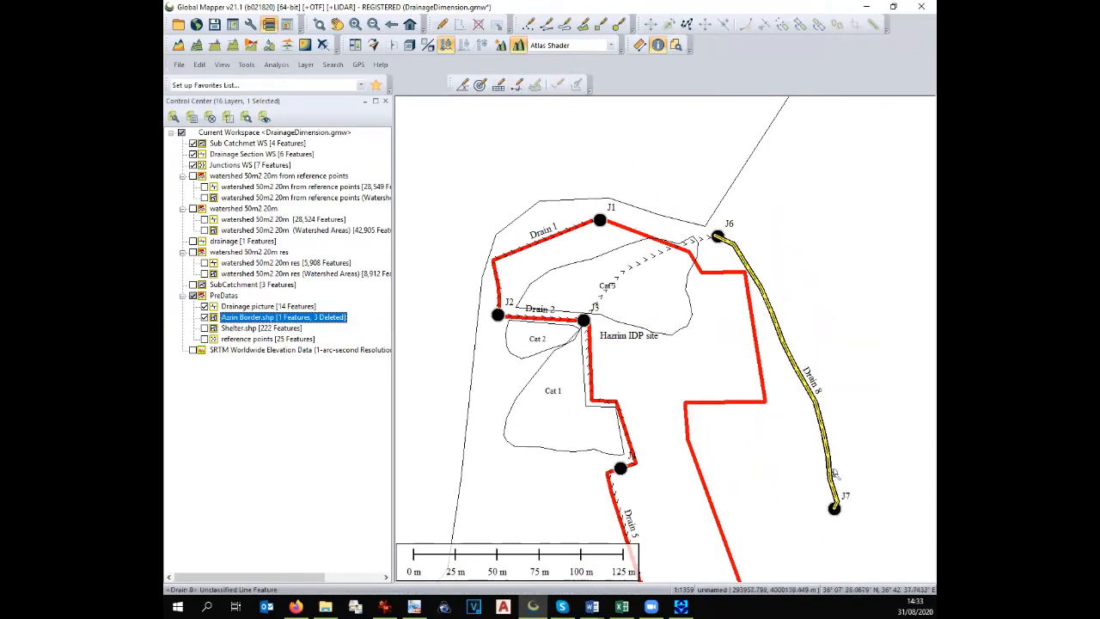
scroll(708, 268, down, 1)
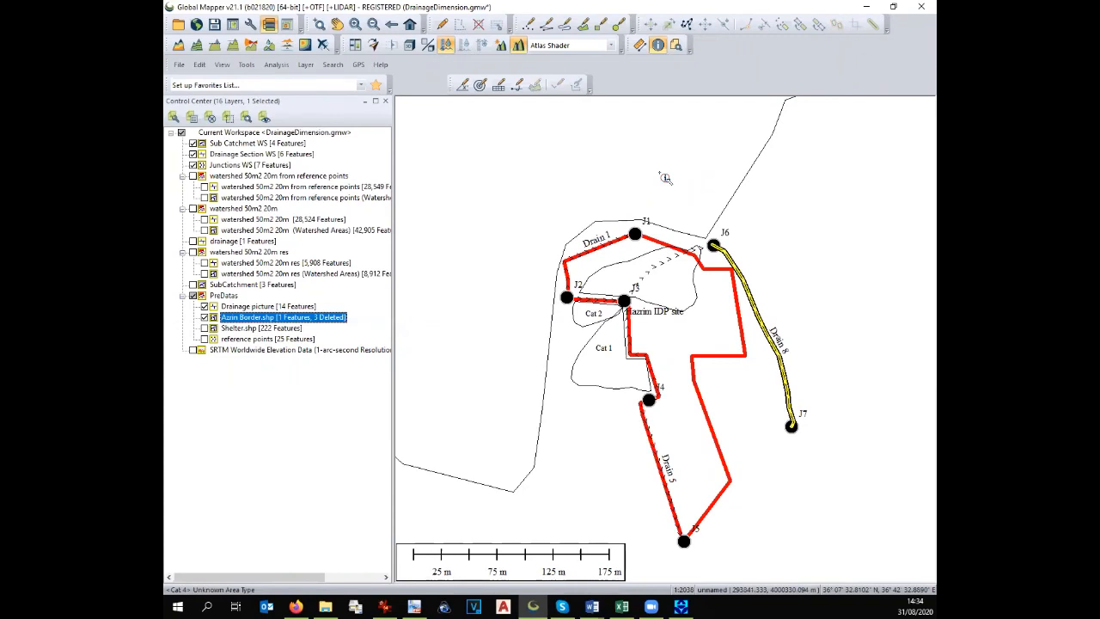
scroll(751, 362, up, 2)
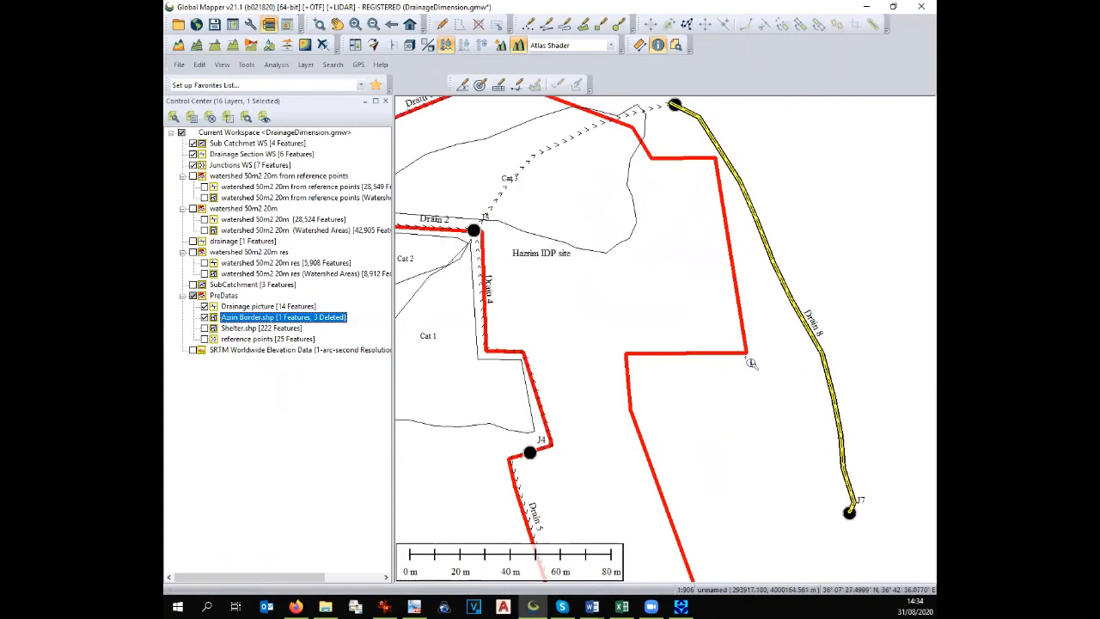
scroll(750, 362, down, 1)
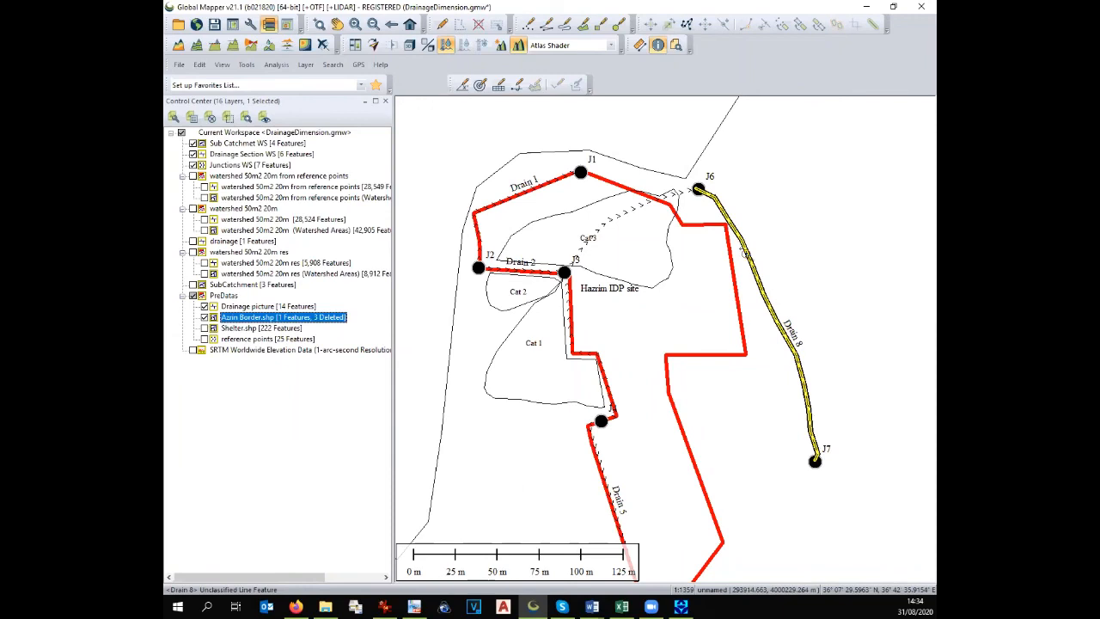
scroll(742, 254, up, 1)
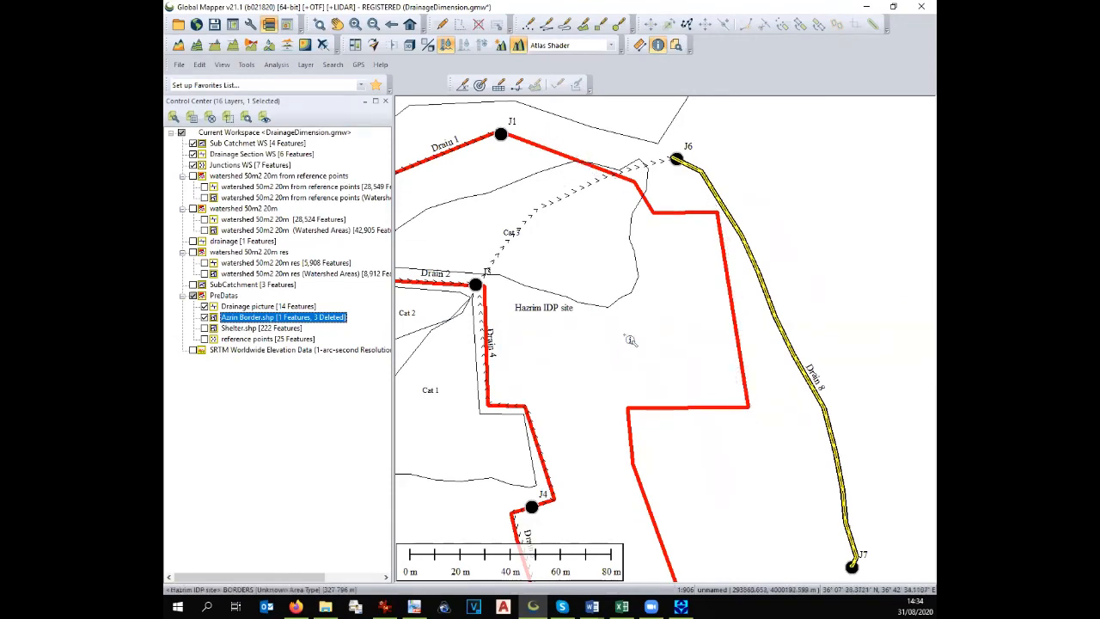
scroll(660, 358, down, 2)
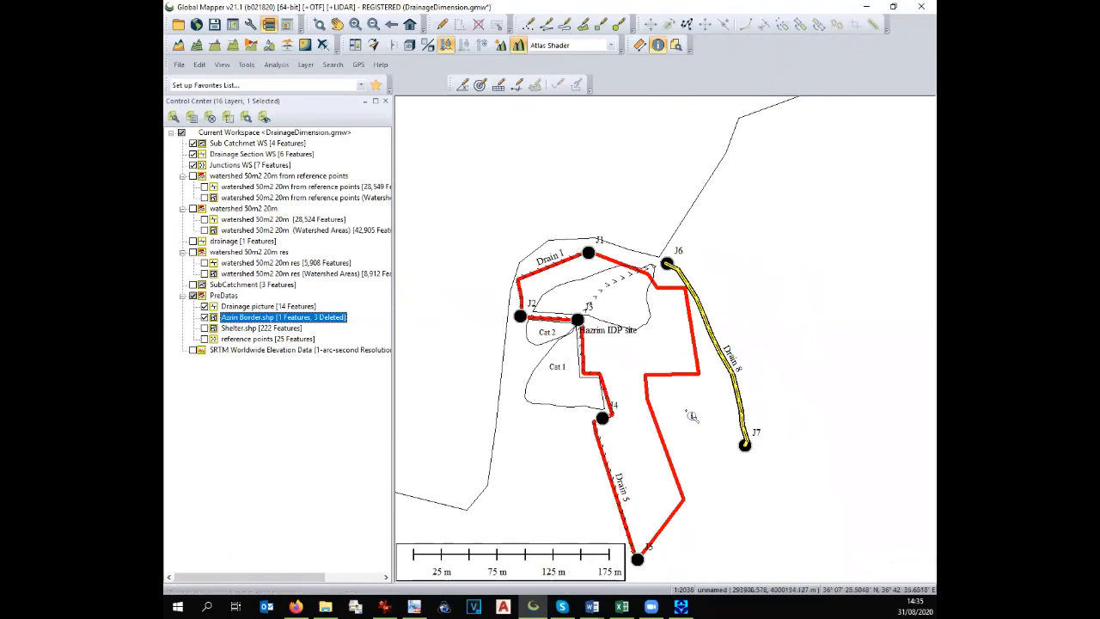
mouse_move(532, 605)
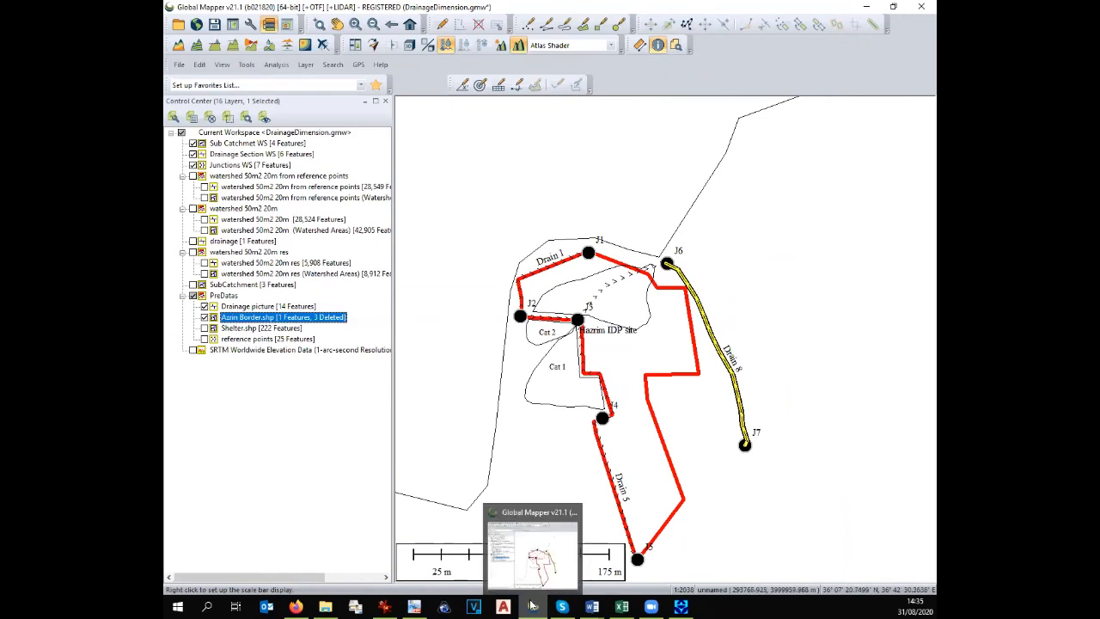
click(519, 498)
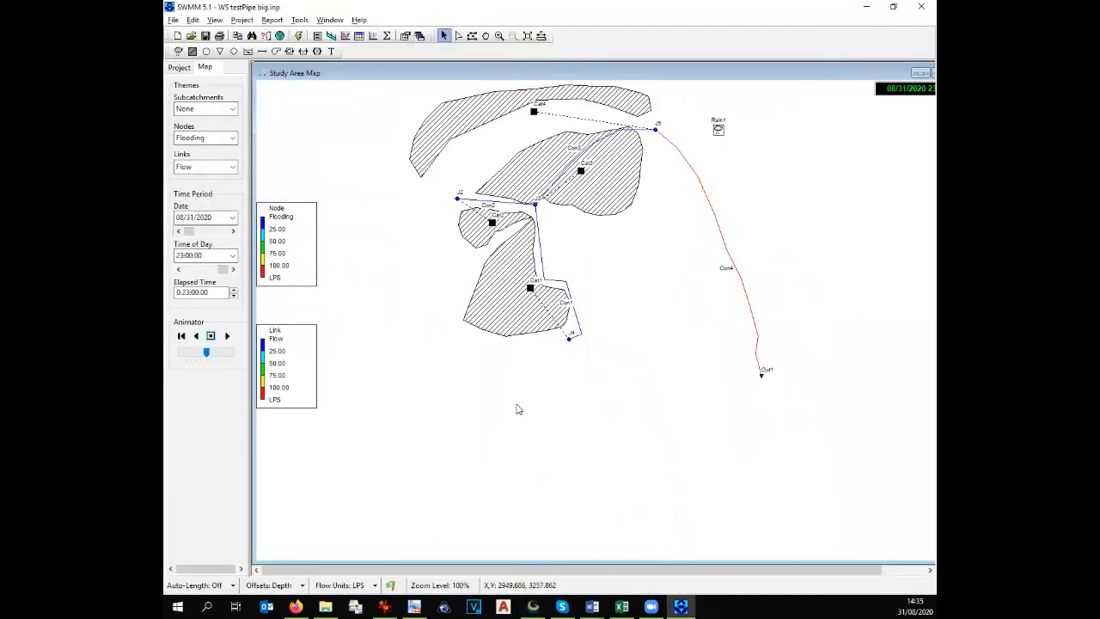
click(533, 606)
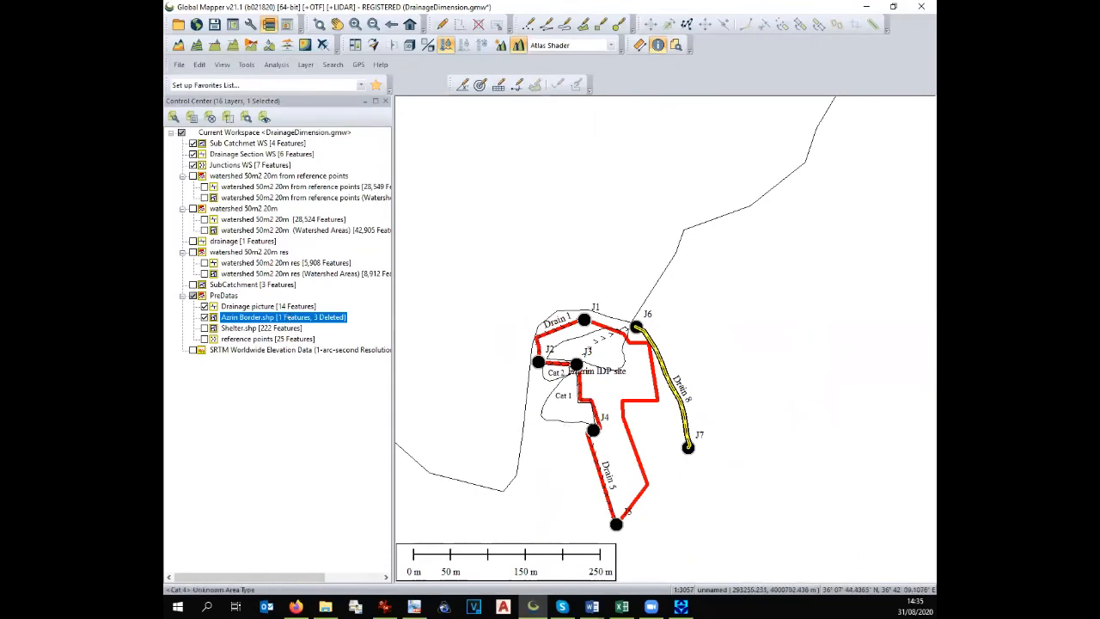
Load the World Imagery online source for the current screen bounds
click(196, 25)
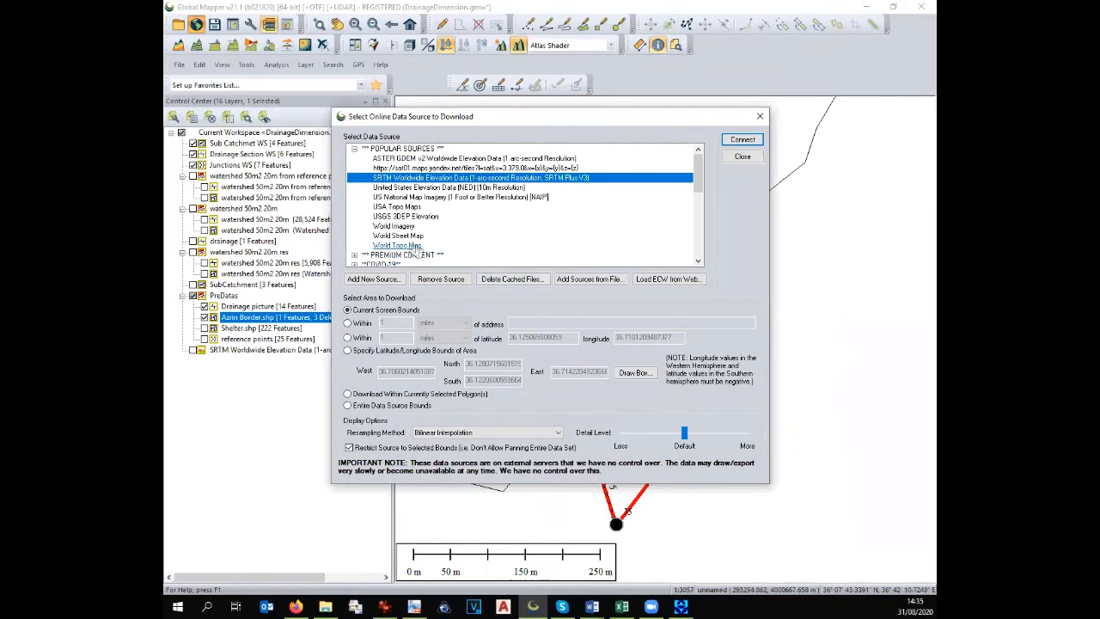
click(402, 226)
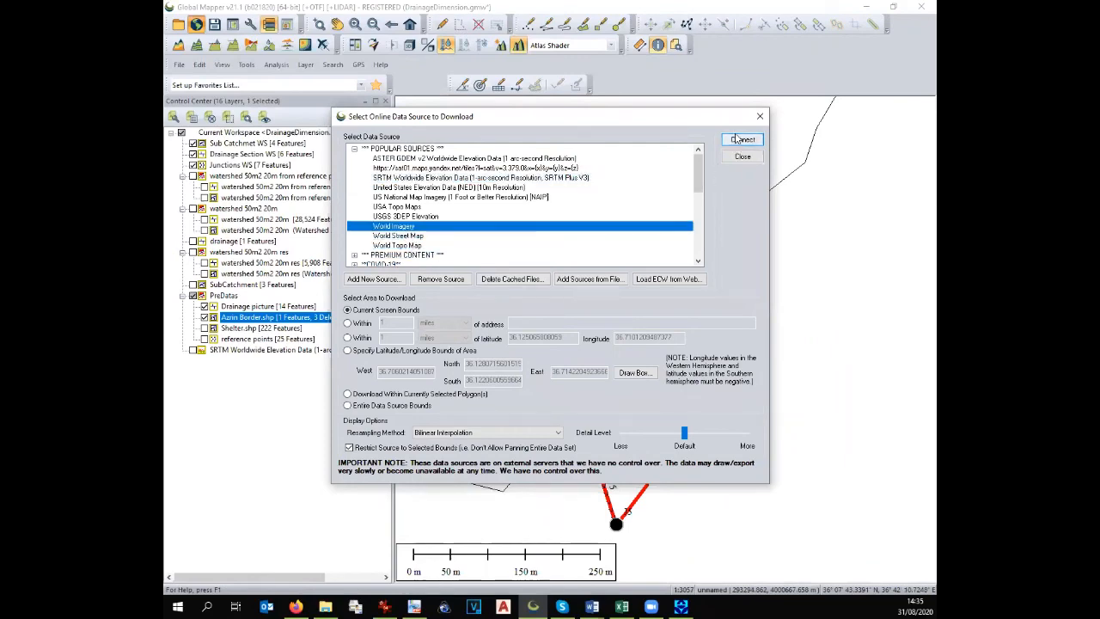
click(742, 139)
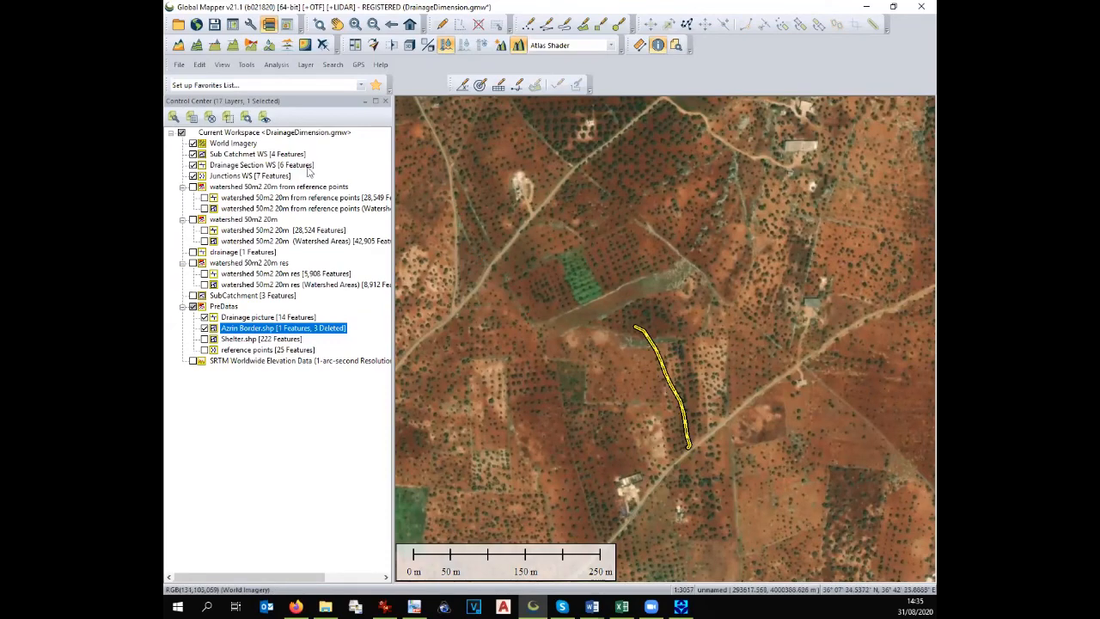
Show the "watershed 50m2 20m from reference points" stream layer and move World Imagery below all other layers
click(203, 199)
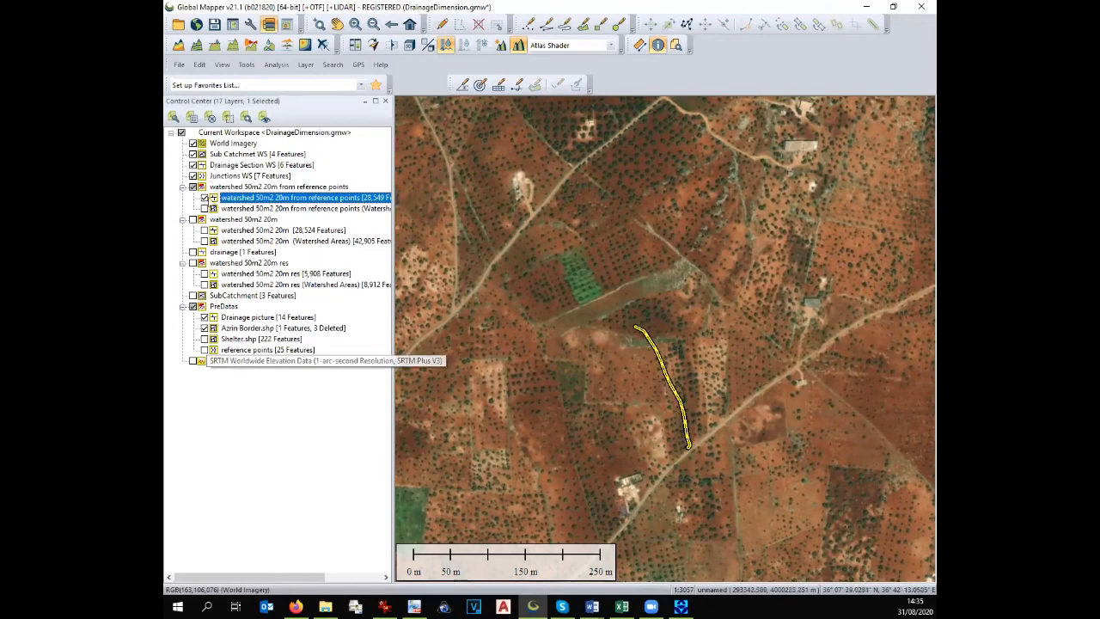
click(230, 143)
drag(238, 204, 227, 378)
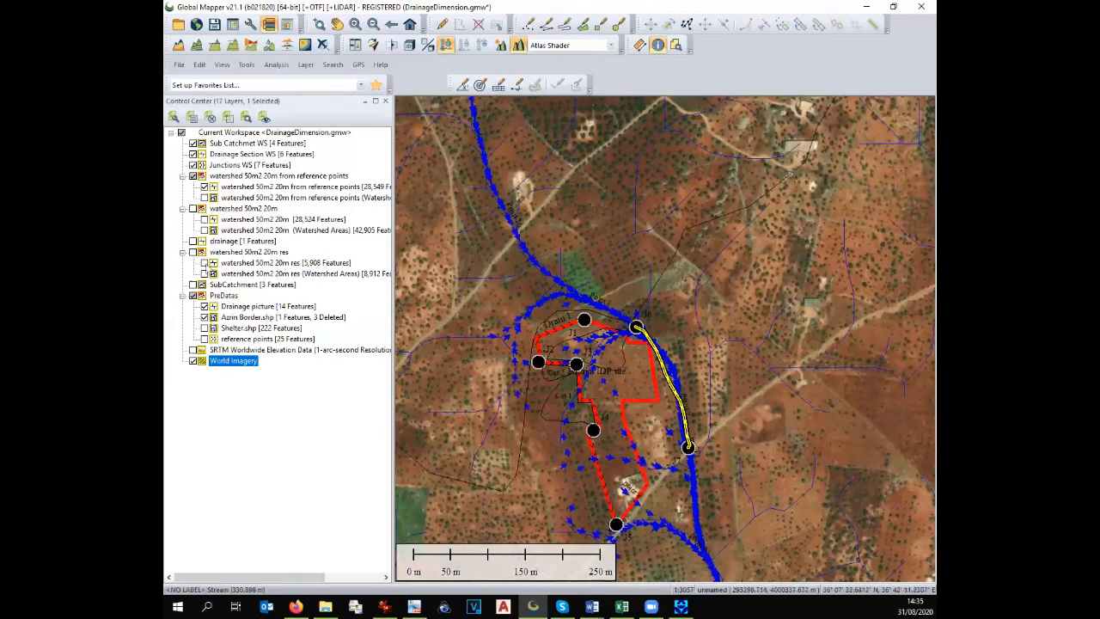
Compare the map with and without World Imagery, and hide the reference-points stream layer to view the drains alone
click(193, 361)
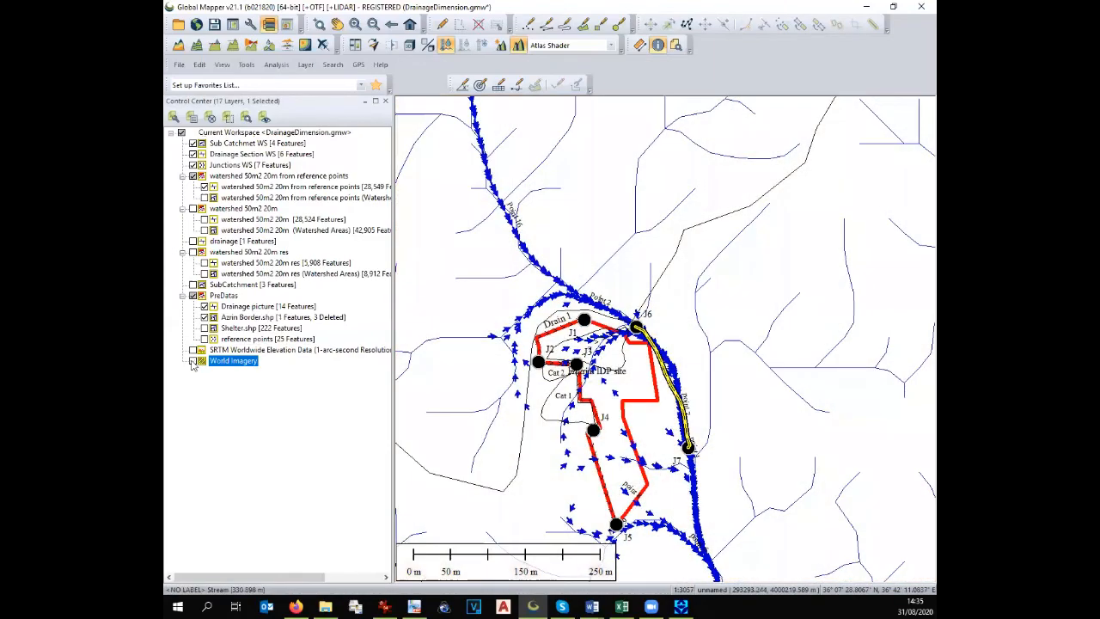
click(193, 361)
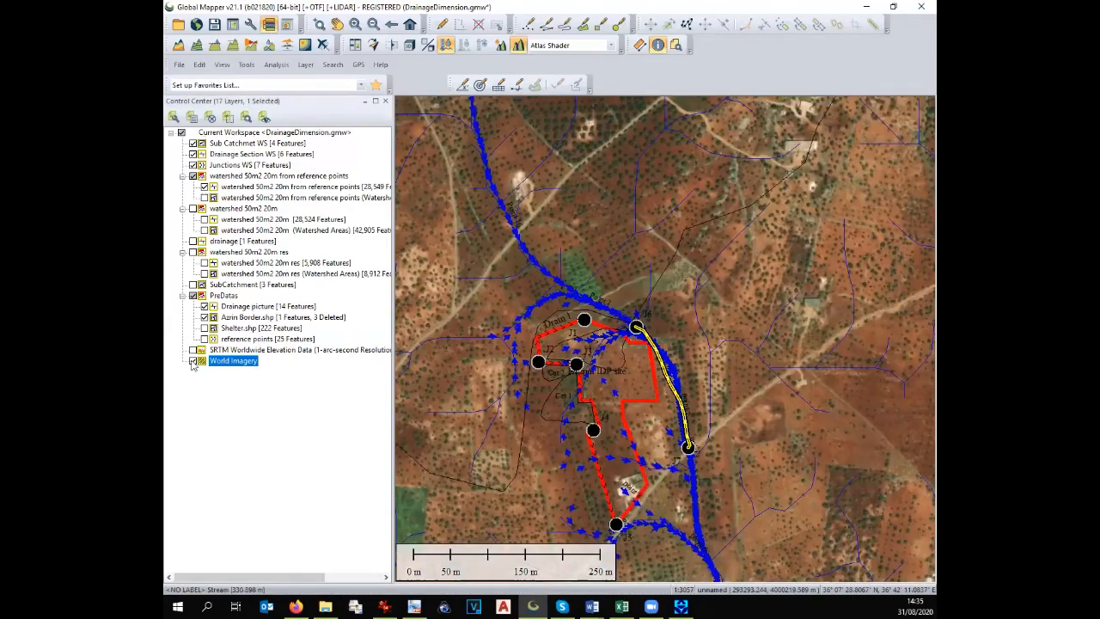
click(205, 187)
click(205, 188)
click(206, 188)
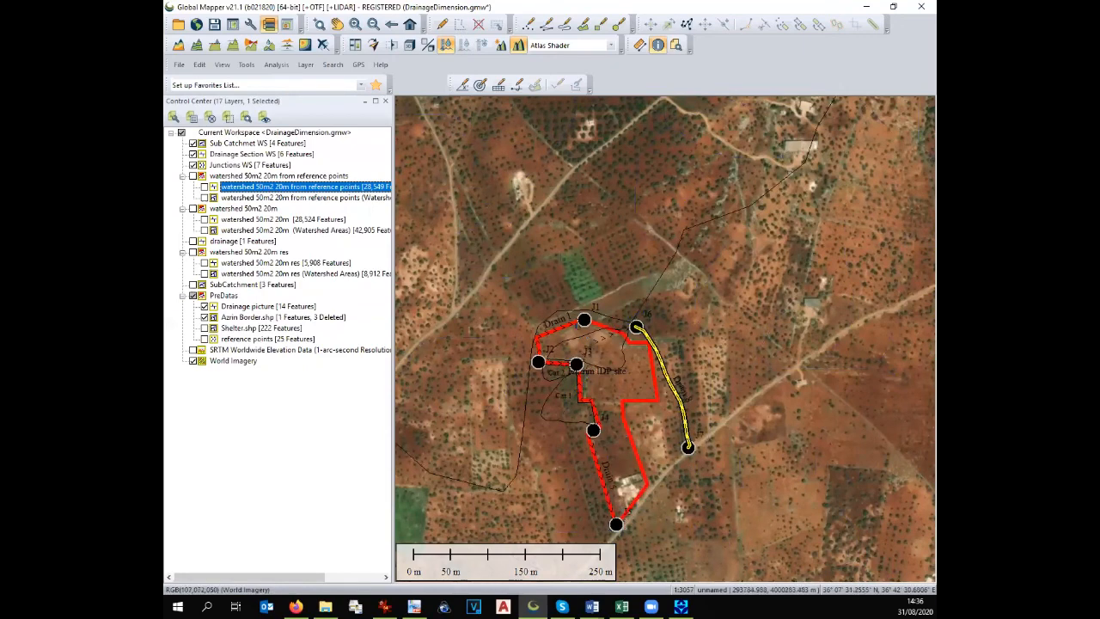
Load World Imagery again for a wider area surrounding the site, using the current screen bounds
scroll(669, 376, down, 2)
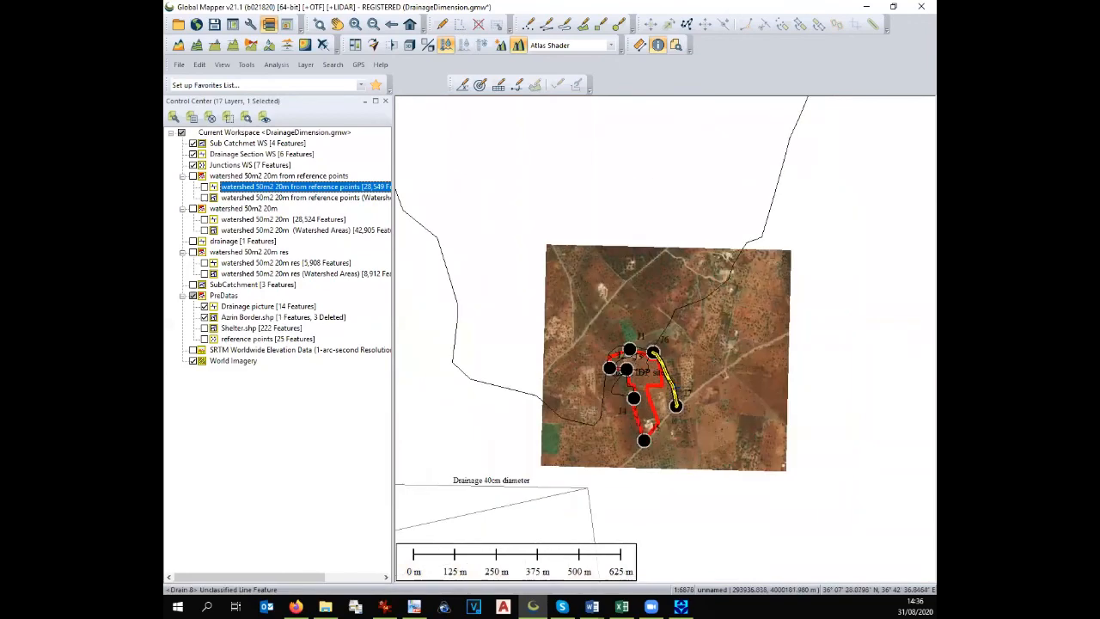
scroll(672, 381, up, 1)
scroll(671, 381, down, 2)
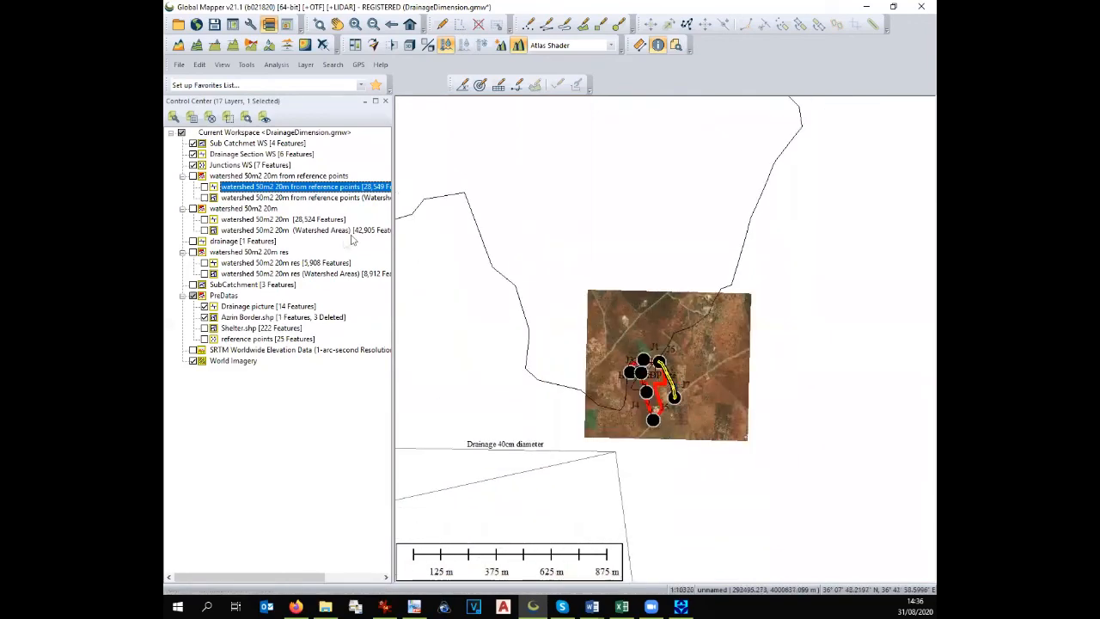
click(196, 24)
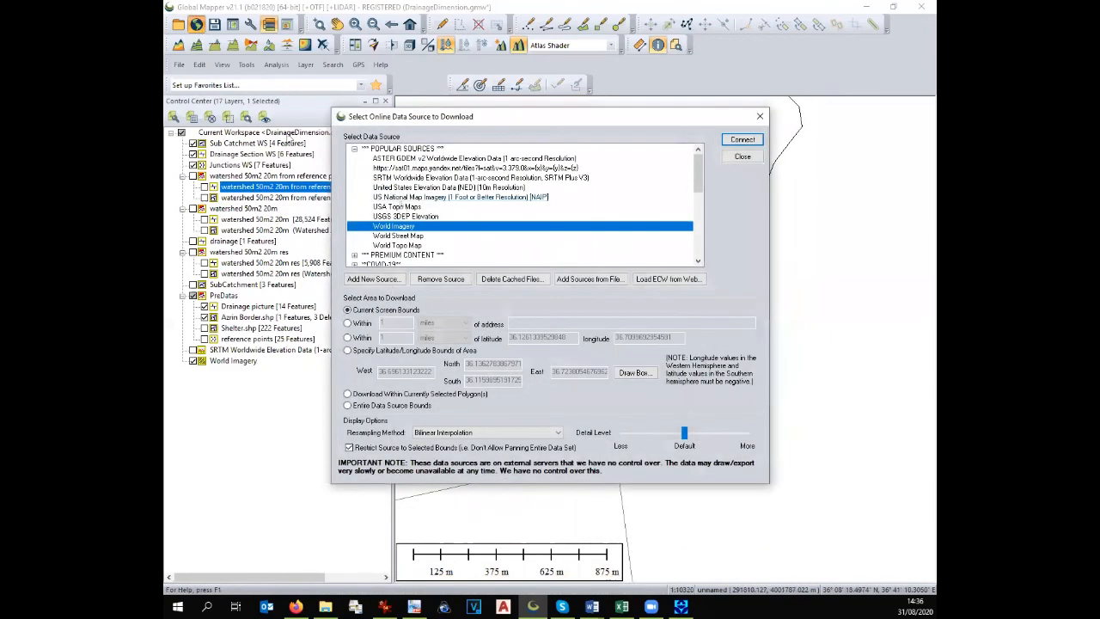
click(742, 140)
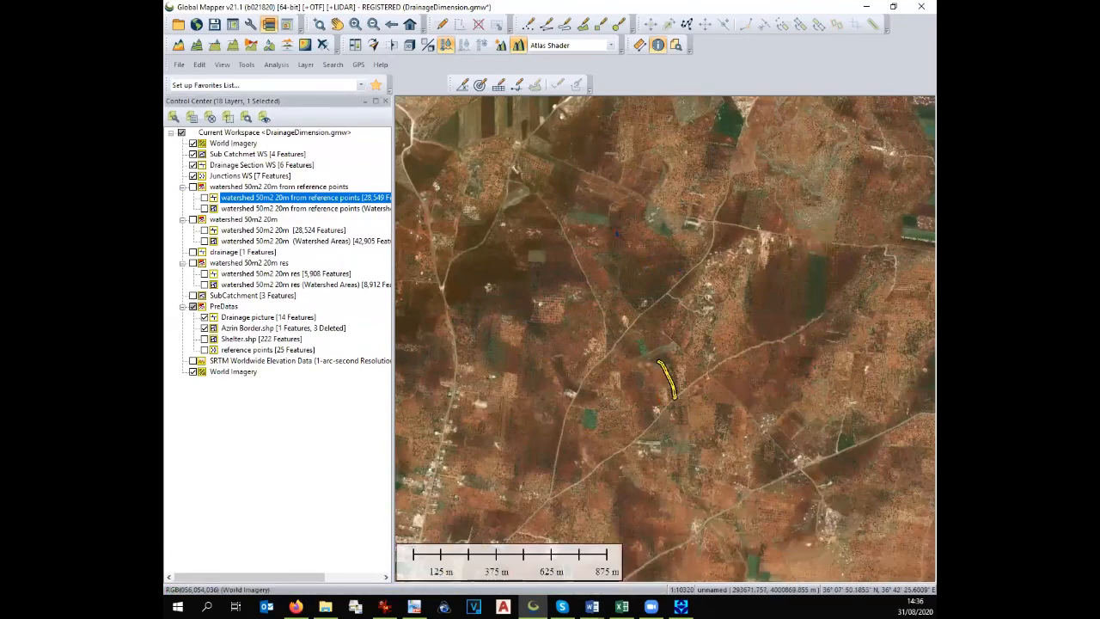
Move the new World Imagery layer beneath the vector layers and display the reference-points watershed streams with their watershed areas hidden
scroll(594, 251, up, 2)
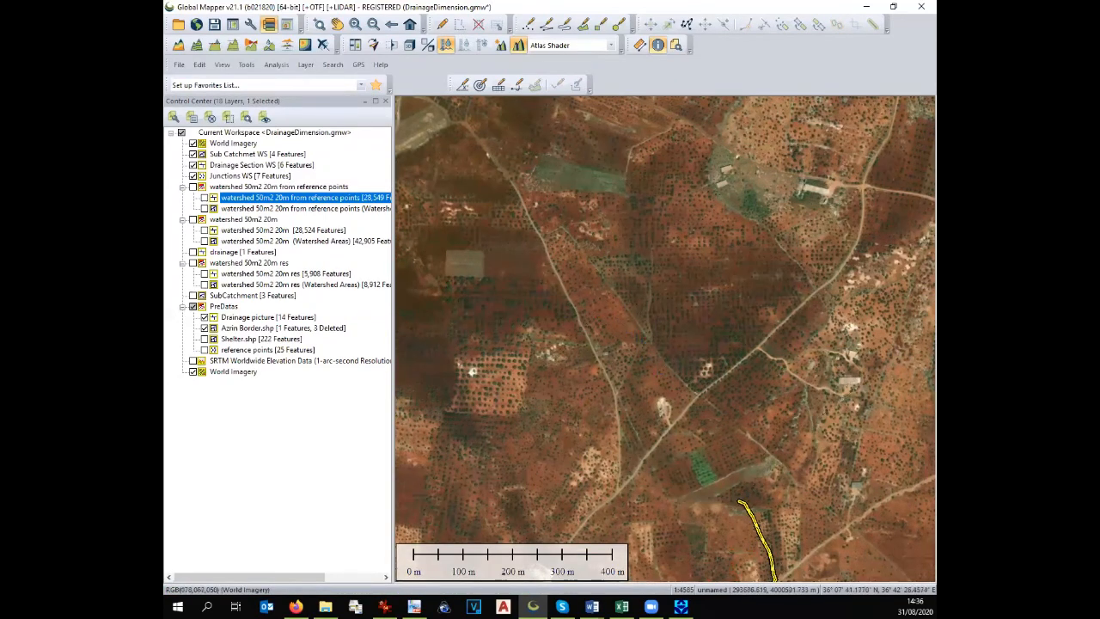
click(204, 209)
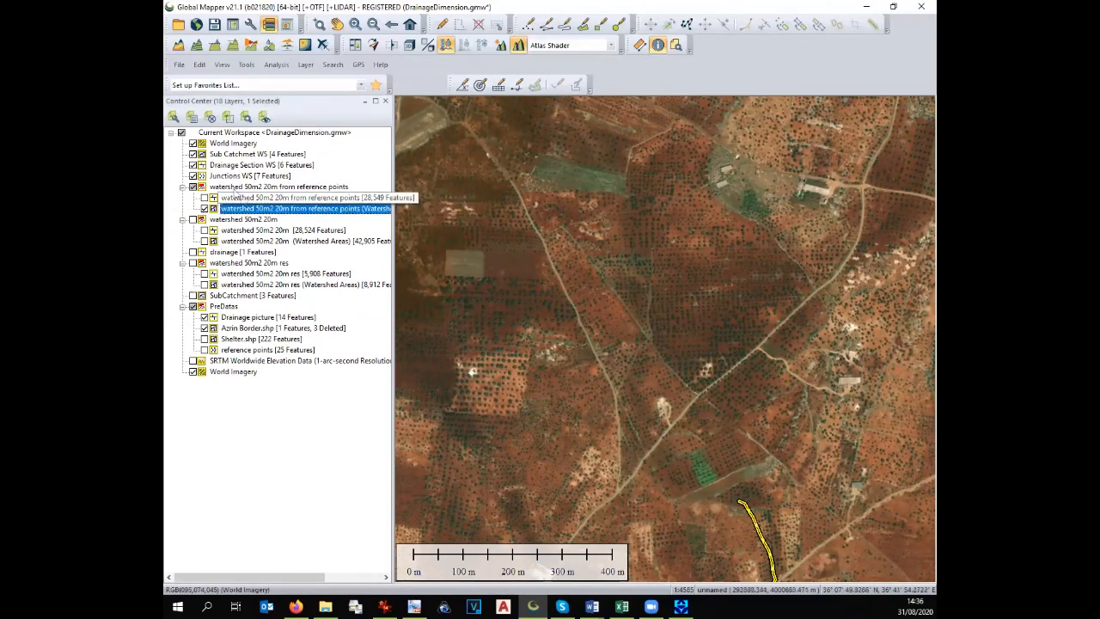
click(230, 146)
drag(230, 153, 249, 361)
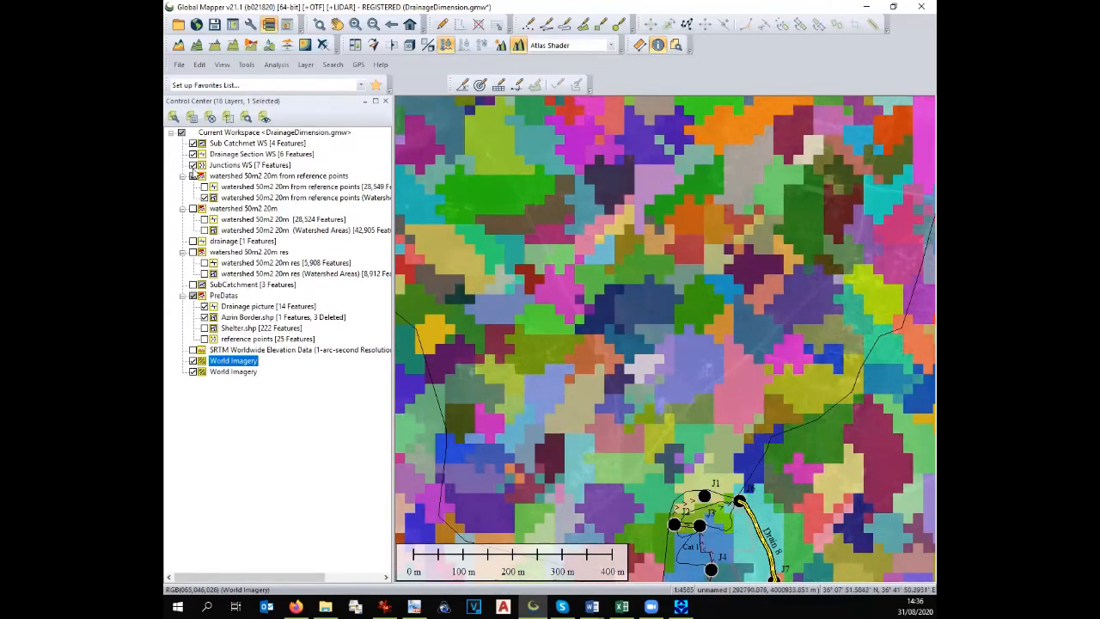
click(204, 197)
click(203, 186)
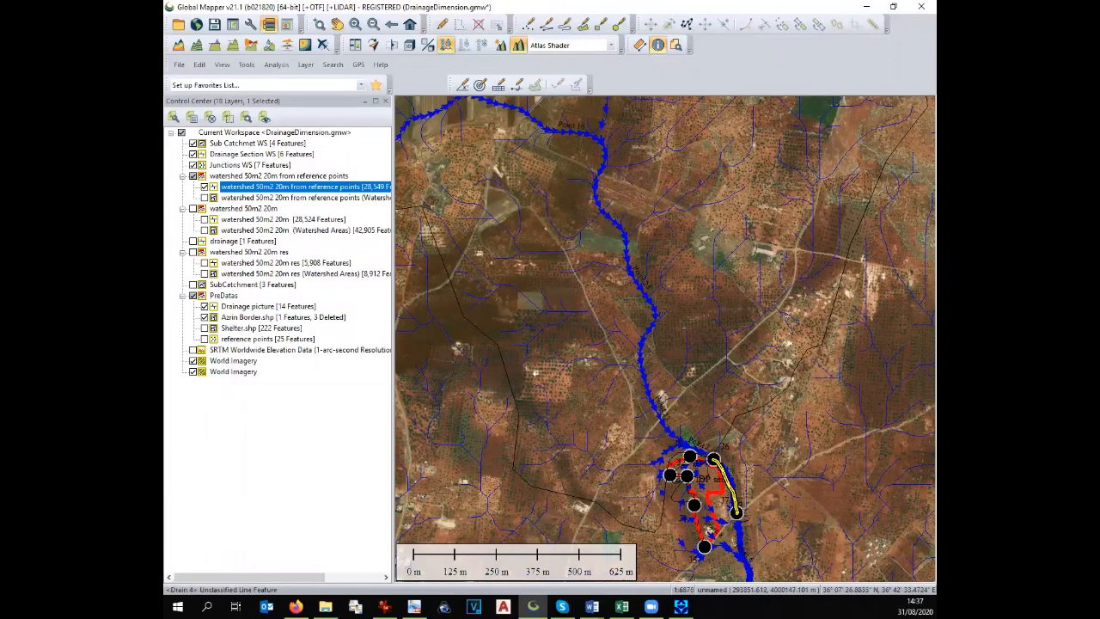
mouse_move(627, 607)
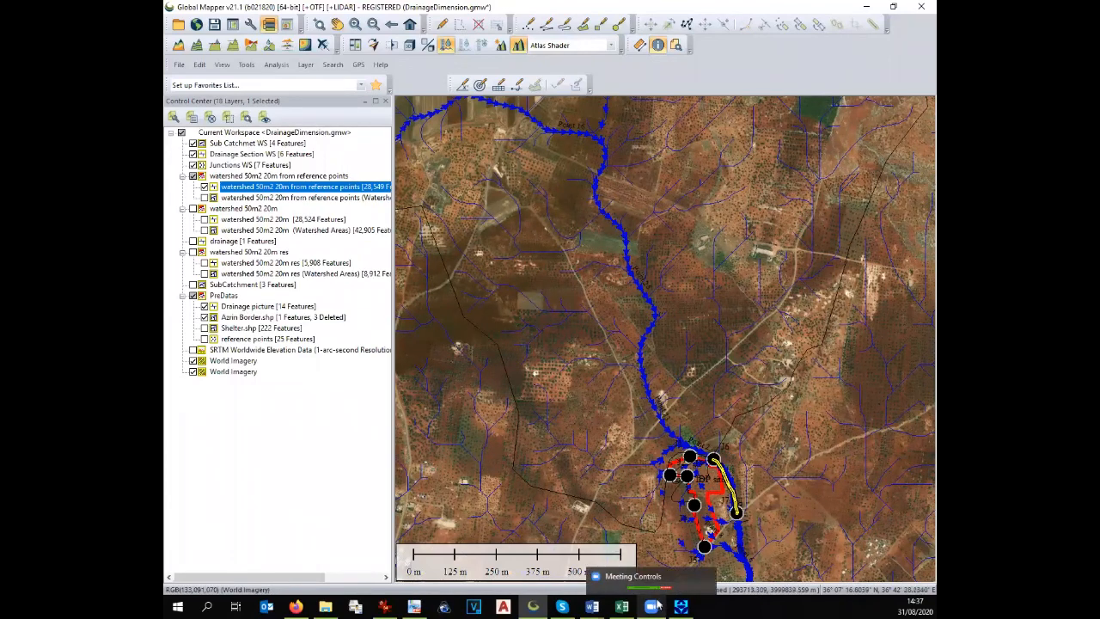
mouse_move(538, 607)
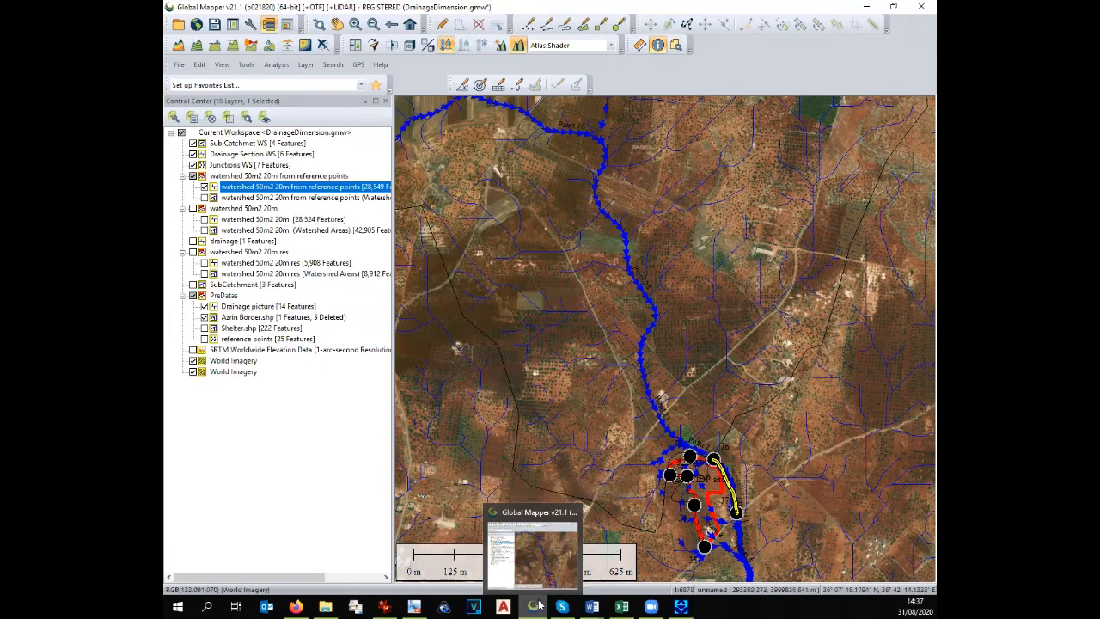
click(653, 607)
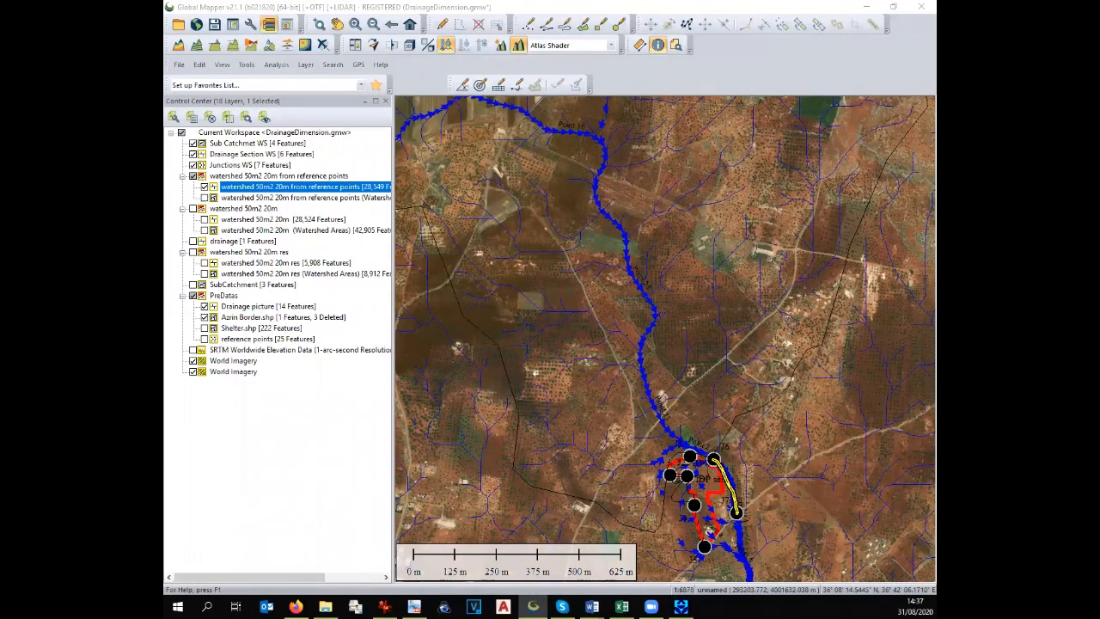
Examine the stream paths and planned drains around the site border, from J1 and J6 down to J5 and J7
scroll(677, 485, down, 1)
scroll(709, 498, up, 3)
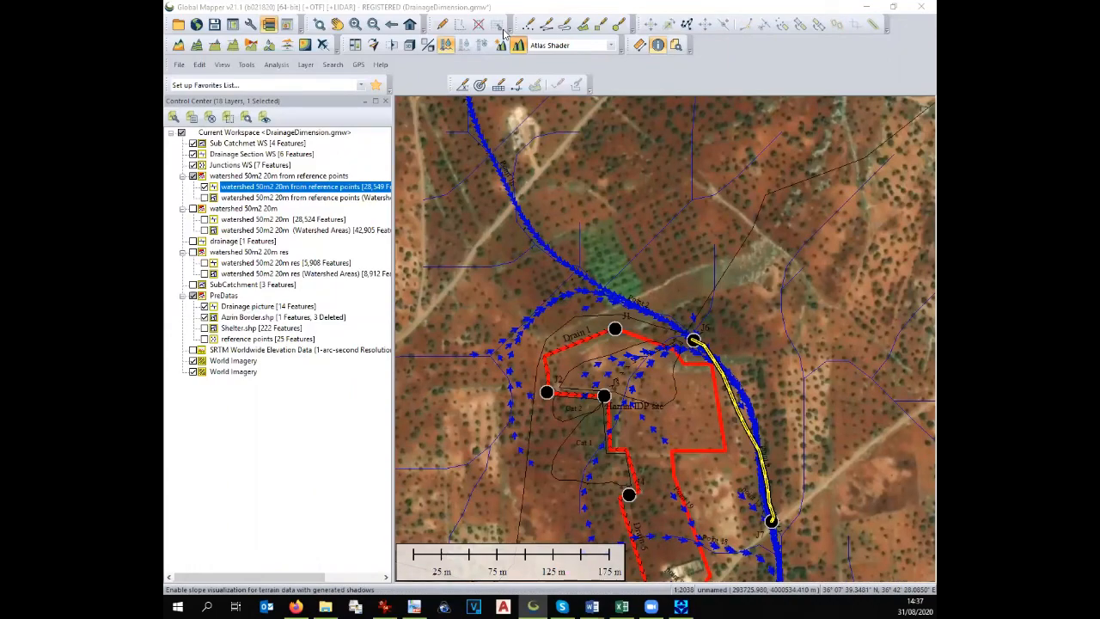
click(336, 25)
drag(686, 374, 628, 215)
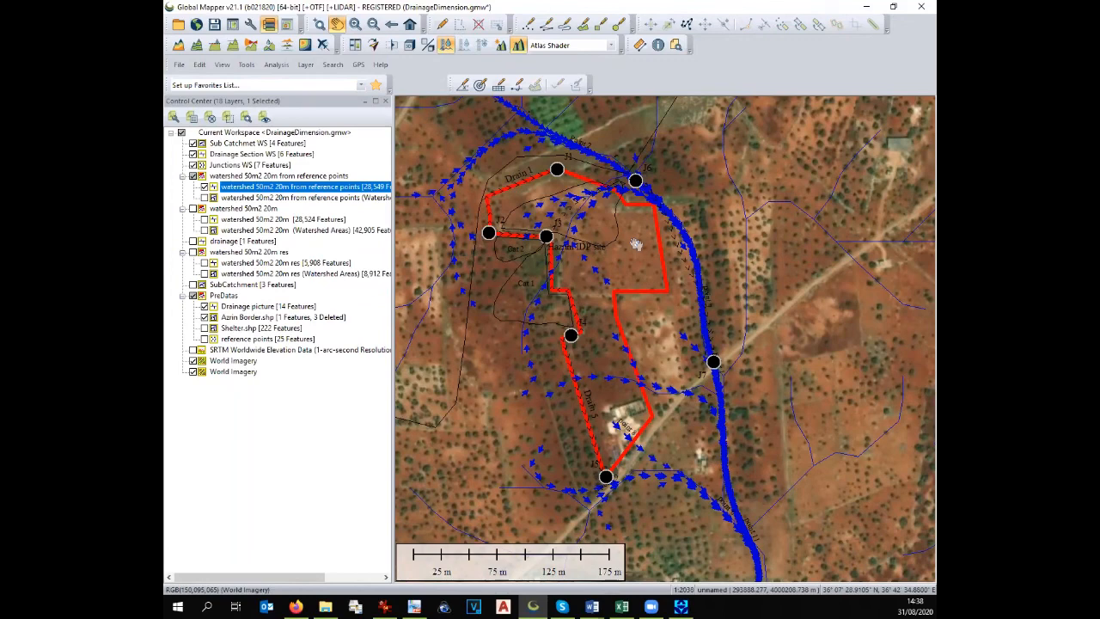
mouse_move(548, 604)
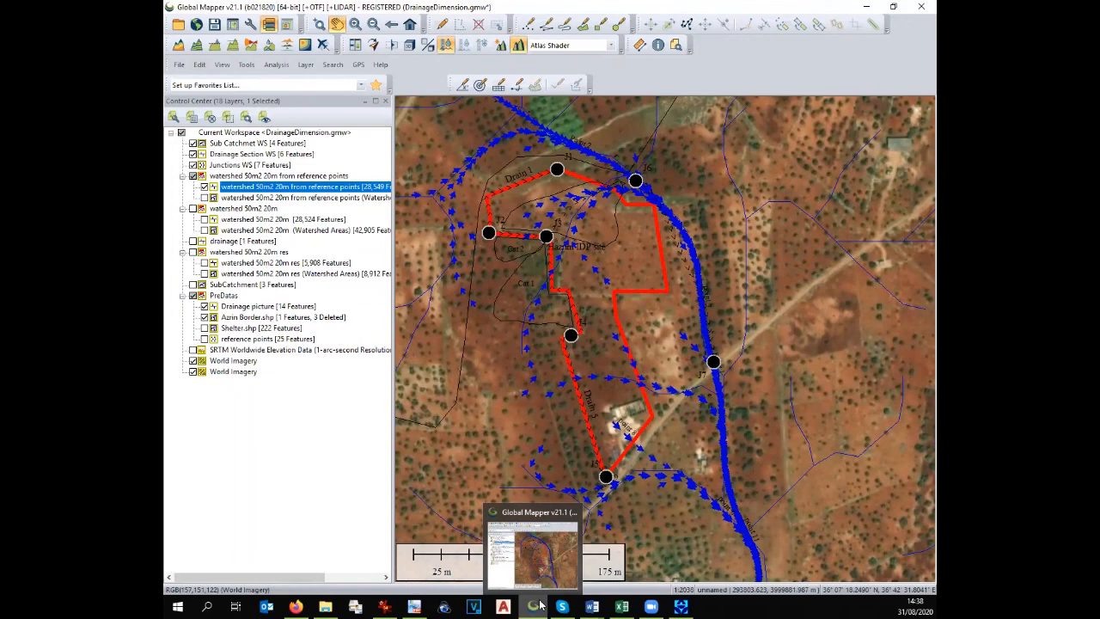
mouse_move(595, 605)
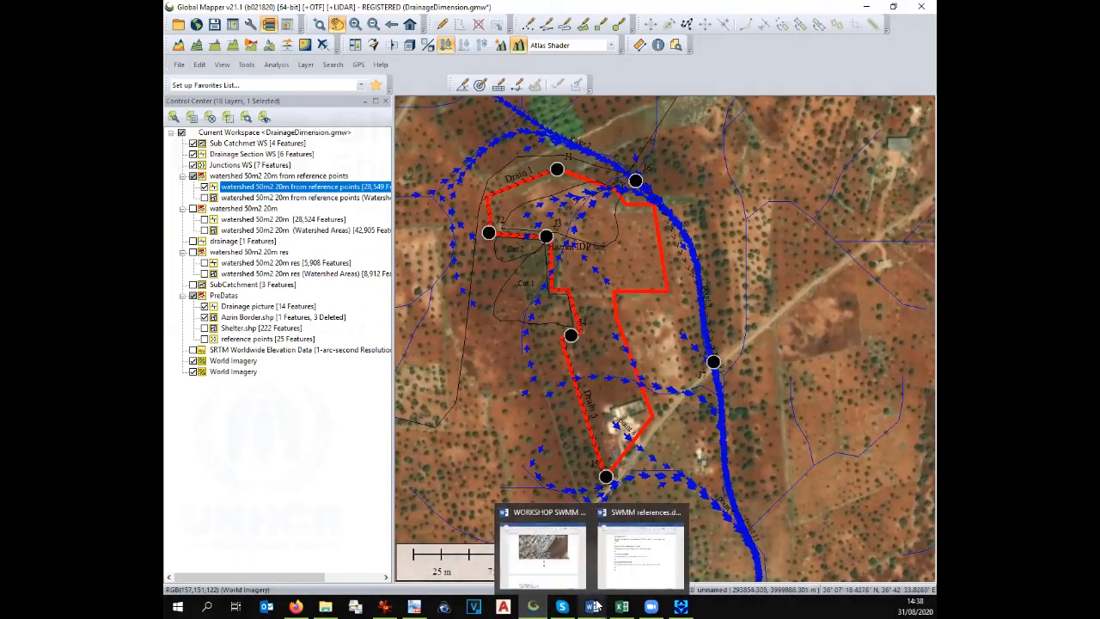